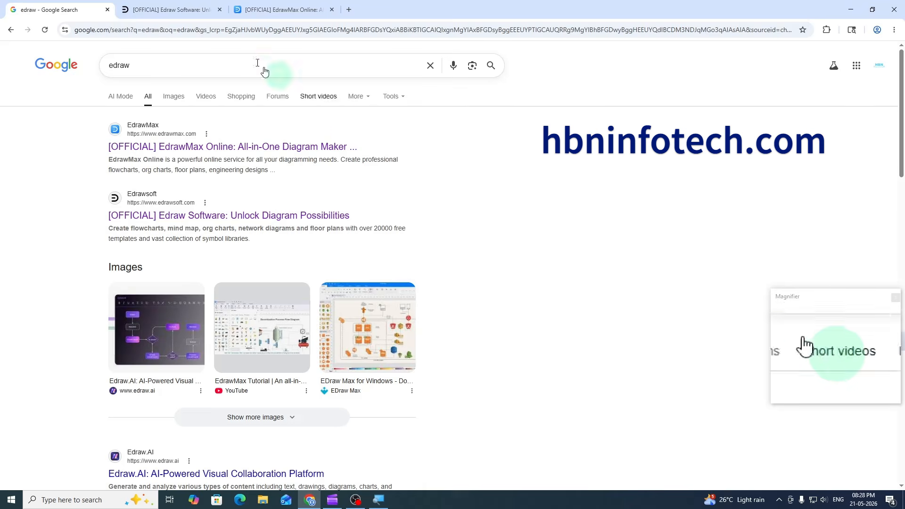
- Look over the Edraw Software and EdrawMax Online websites in the browser
{"action": "left_click", "coordinate": [193, 13]}
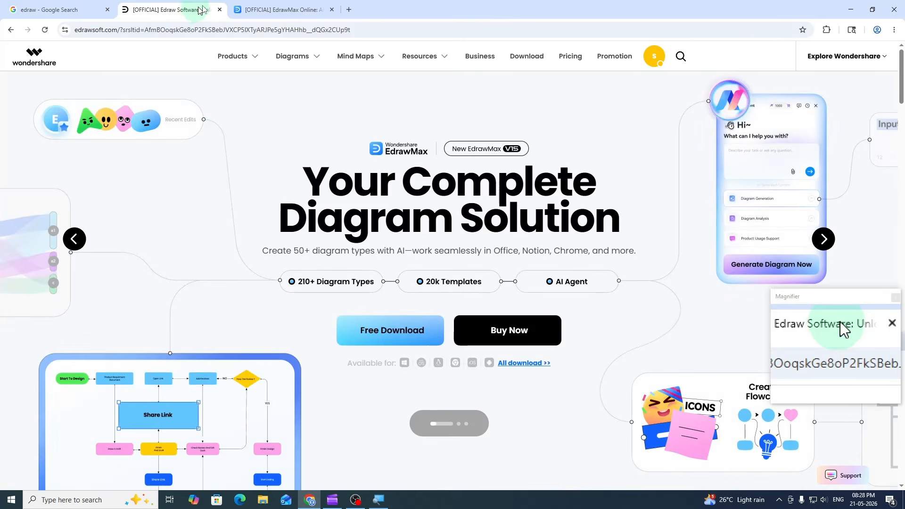
{"action": "left_click", "coordinate": [279, 9]}
{"action": "left_click", "coordinate": [221, 59]}
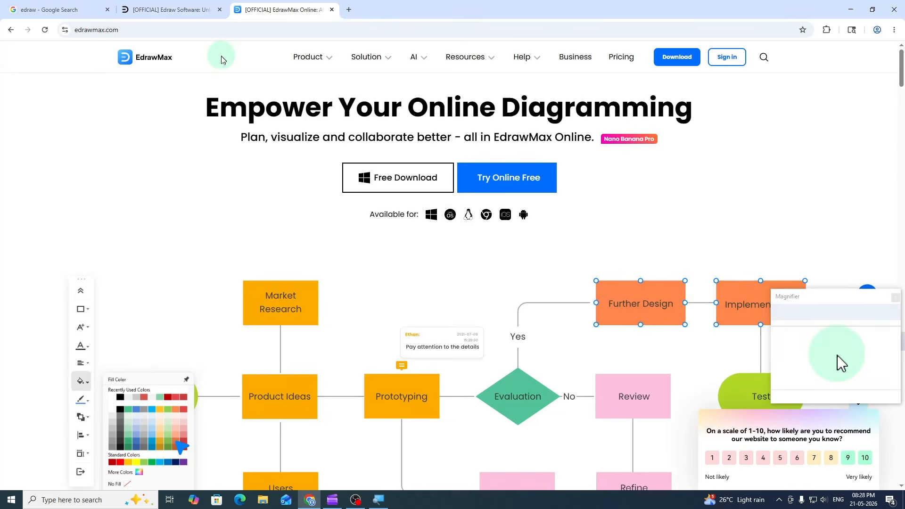
{"action": "left_click", "coordinate": [191, 9]}
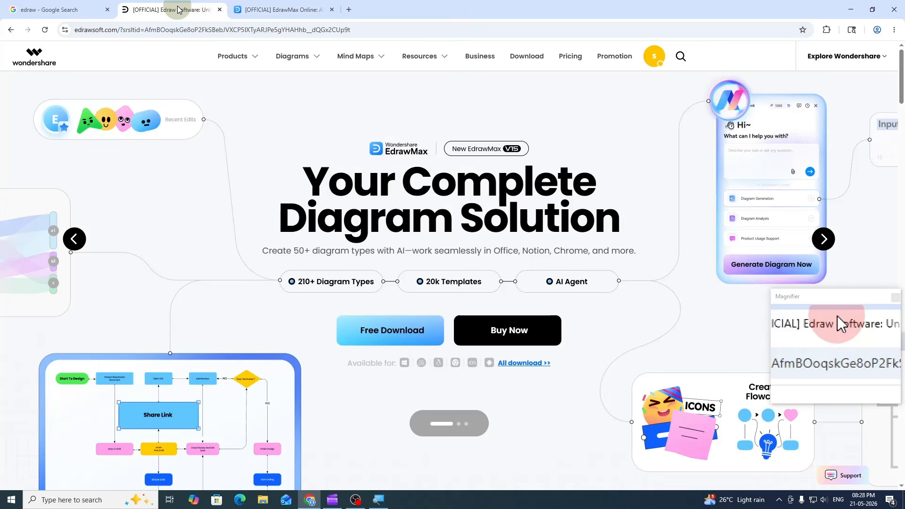
{"action": "left_click", "coordinate": [276, 8]}
{"action": "left_click", "coordinate": [218, 74]}
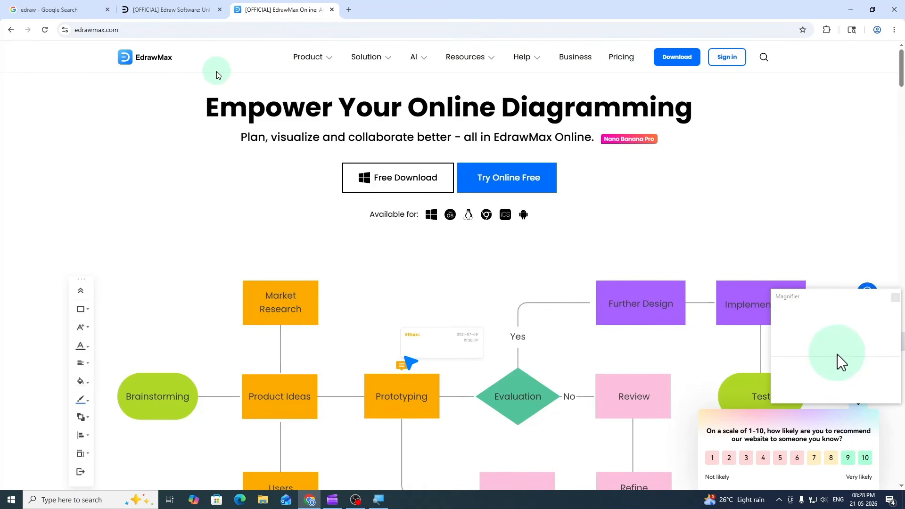
- Switch to the Wondershare EdrawMax desktop application and create a new blank floor plan drawing
{"action": "left_click", "coordinate": [853, 10]}
{"action": "left_click", "coordinate": [834, 9]}
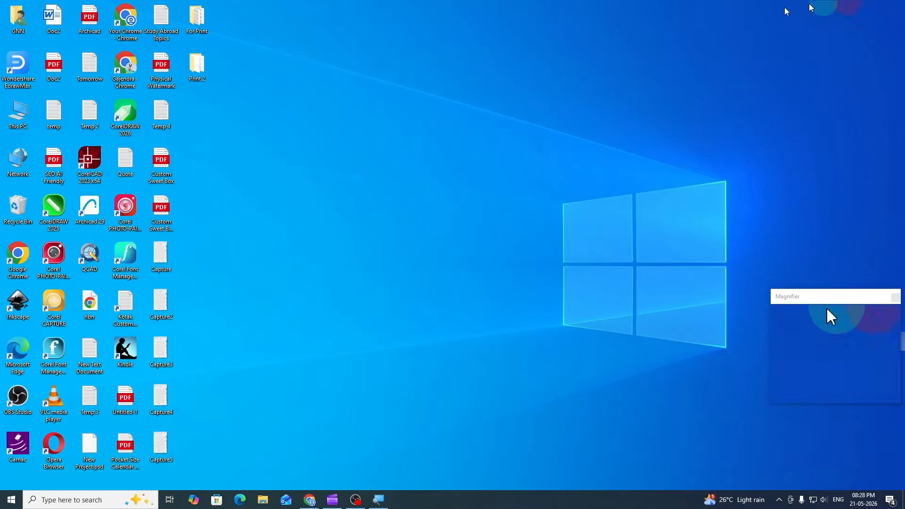
{"action": "double_click", "coordinate": [21, 69]}
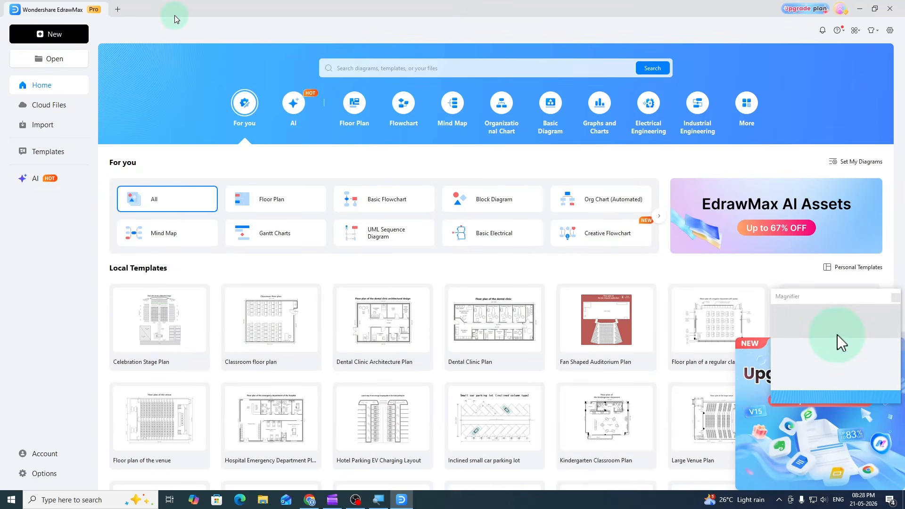
{"action": "left_click", "coordinate": [55, 38]}
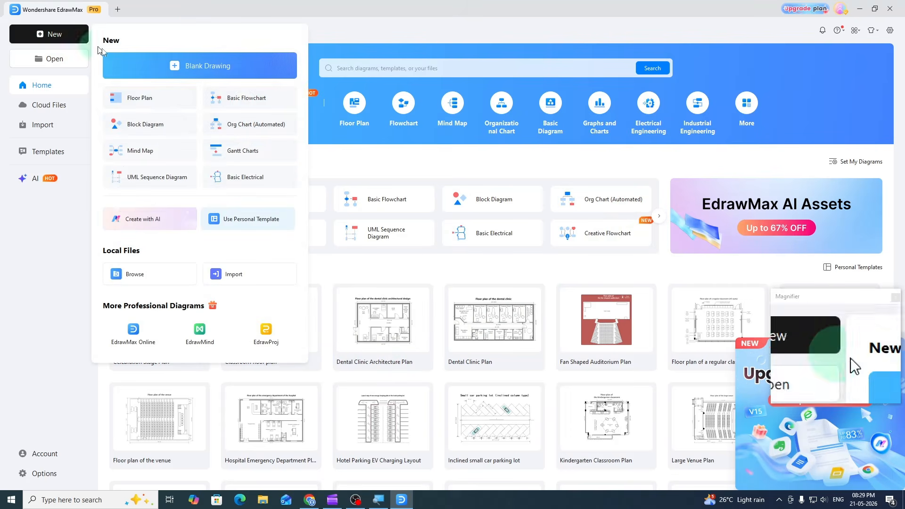
{"action": "left_click", "coordinate": [133, 102]}
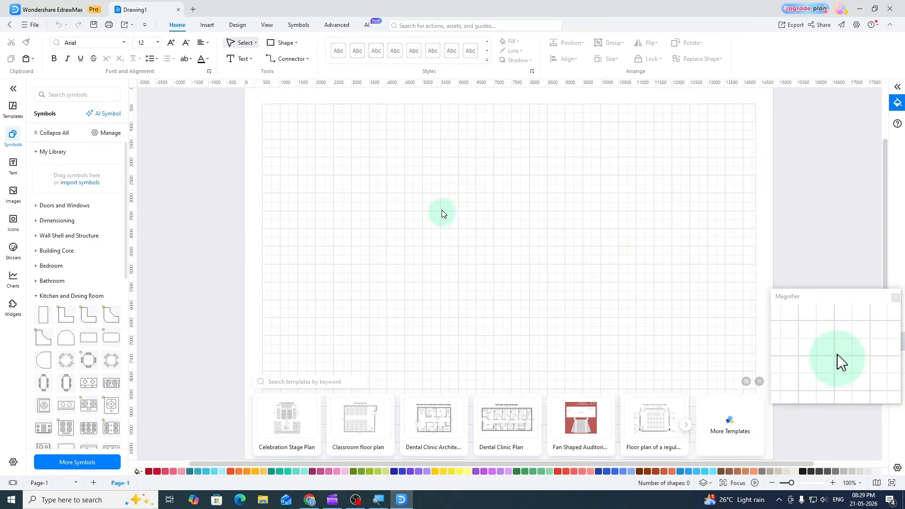
- Browse the local floor plan templates on the start page
{"action": "left_click", "coordinate": [54, 10]}
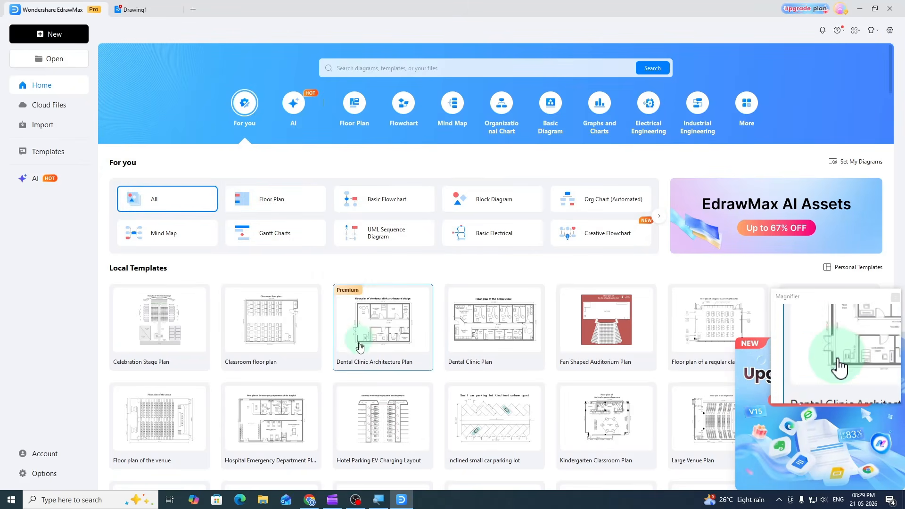
{"action": "scroll", "coordinate": [360, 333], "scroll_direction": "down", "scroll_amount": 1}
{"action": "scroll", "coordinate": [301, 274], "scroll_direction": "up", "scroll_amount": 1}
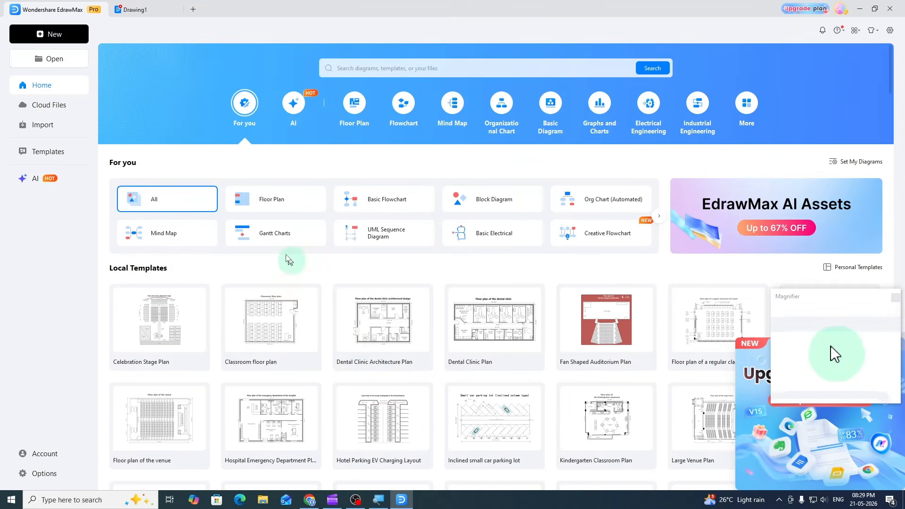
{"action": "left_click", "coordinate": [270, 205]}
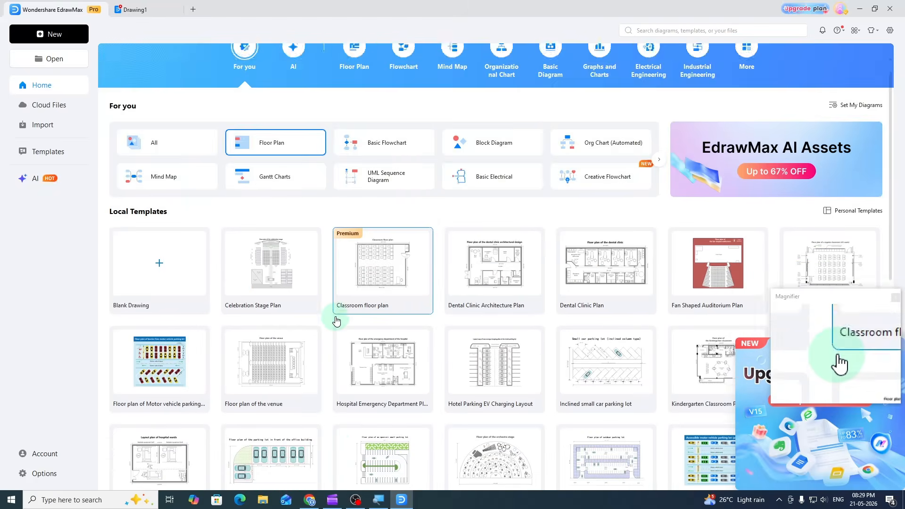
{"action": "scroll", "coordinate": [335, 320], "scroll_direction": "down", "scroll_amount": 4}
{"action": "scroll", "coordinate": [336, 321], "scroll_direction": "down", "scroll_amount": 3}
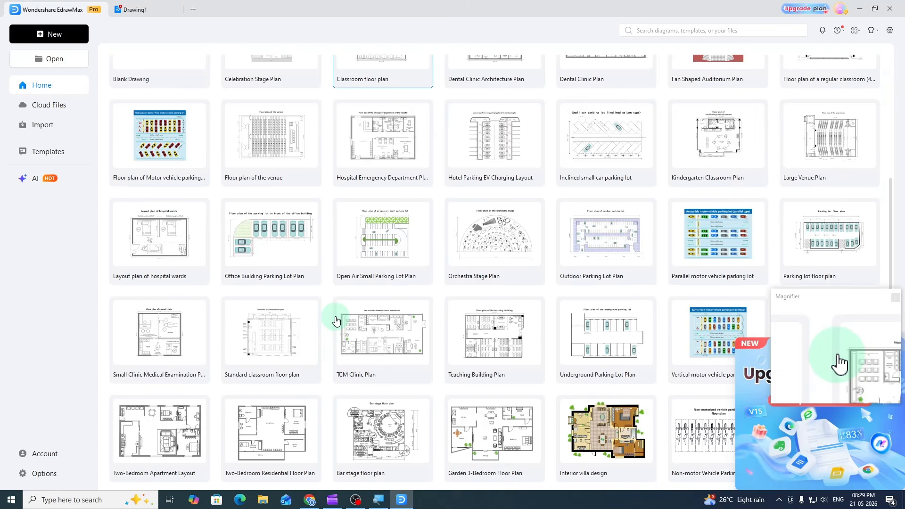
{"action": "scroll", "coordinate": [336, 321], "scroll_direction": "up", "scroll_amount": 5}
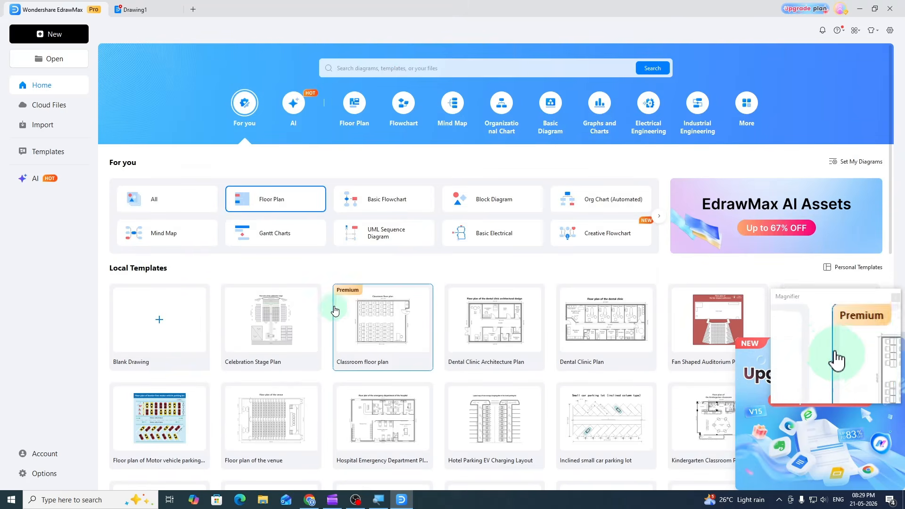
- Search the online template collection for "house plans" and browse the matching designs
{"action": "left_click", "coordinate": [42, 153]}
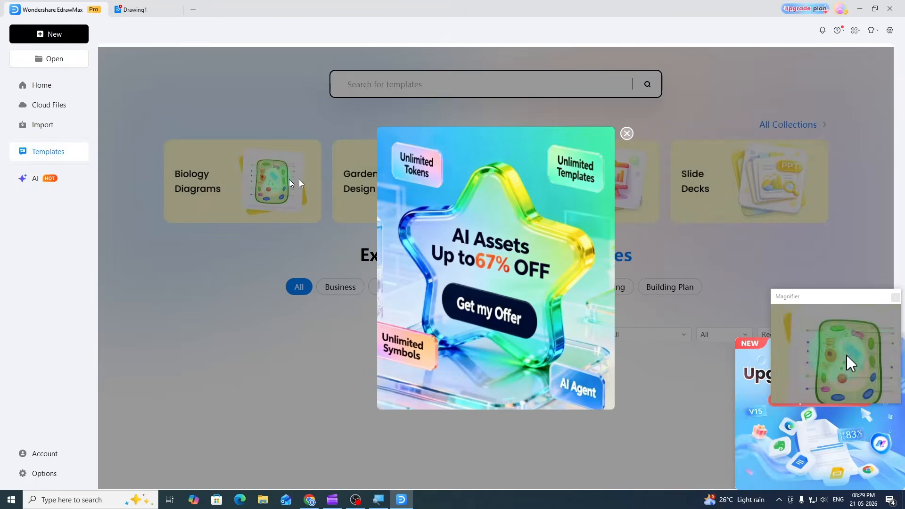
{"action": "left_click", "coordinate": [627, 133]}
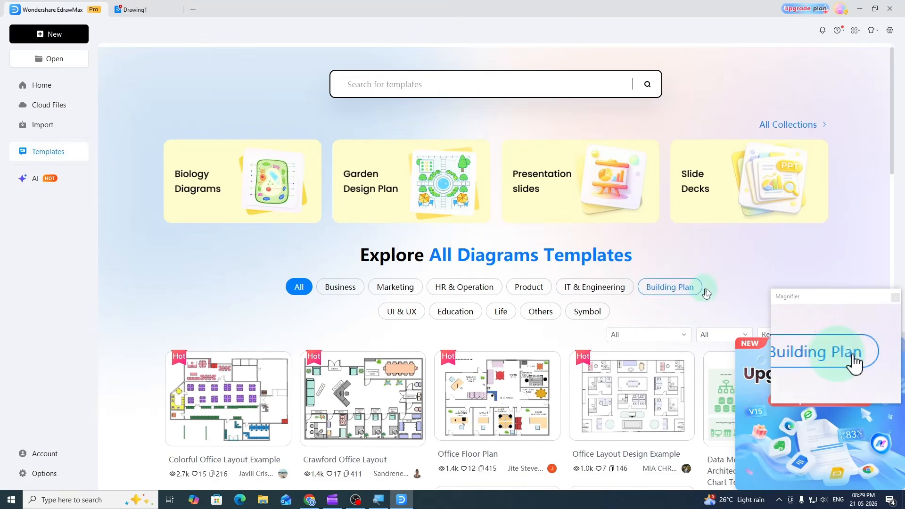
{"action": "left_click", "coordinate": [409, 88]}
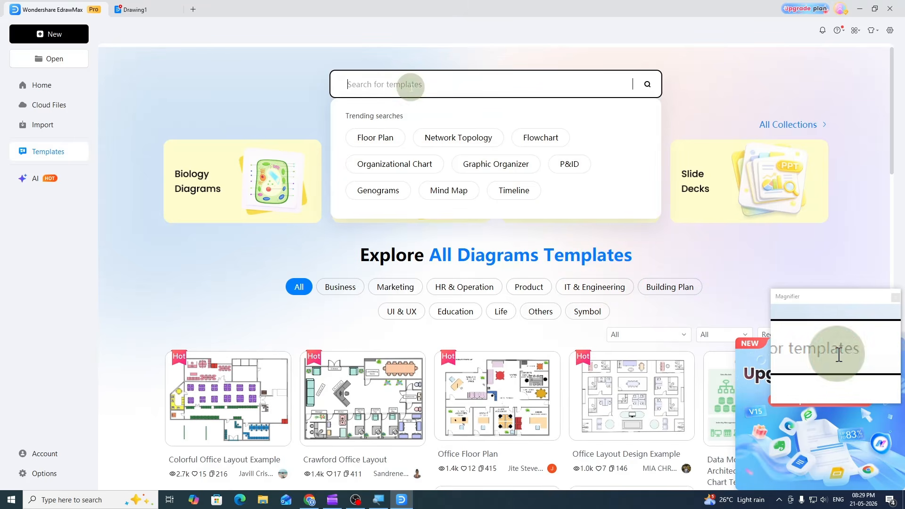
{"action": "type", "text": "house plans"}
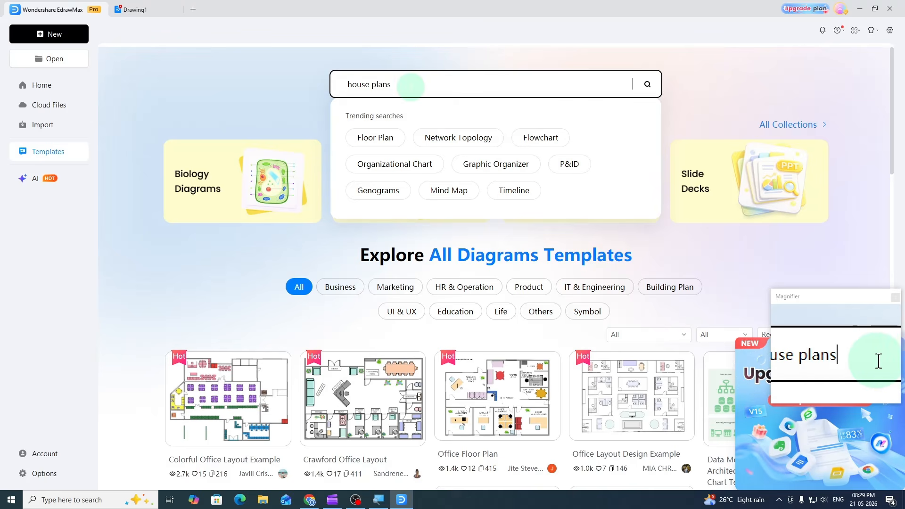
{"action": "key", "text": "Return"}
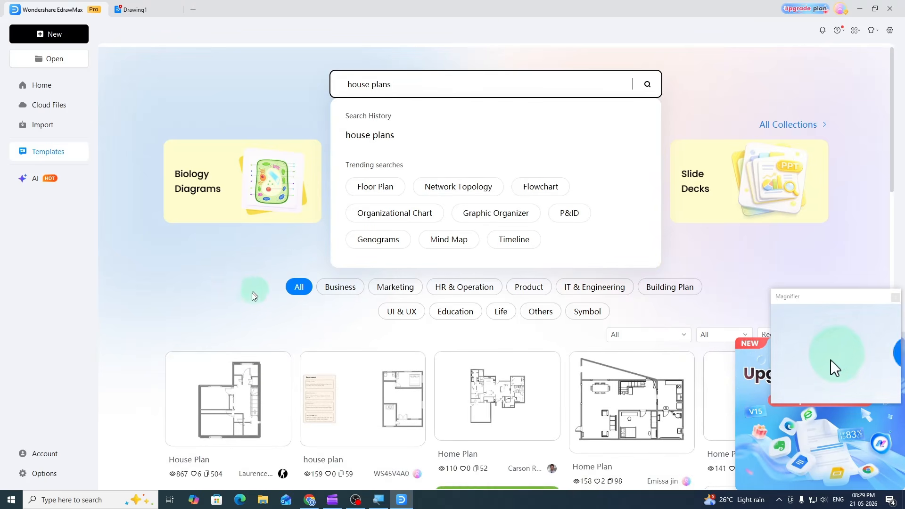
{"action": "scroll", "coordinate": [255, 295], "scroll_direction": "down", "scroll_amount": 10}
{"action": "scroll", "coordinate": [279, 319], "scroll_direction": "down", "scroll_amount": 12}
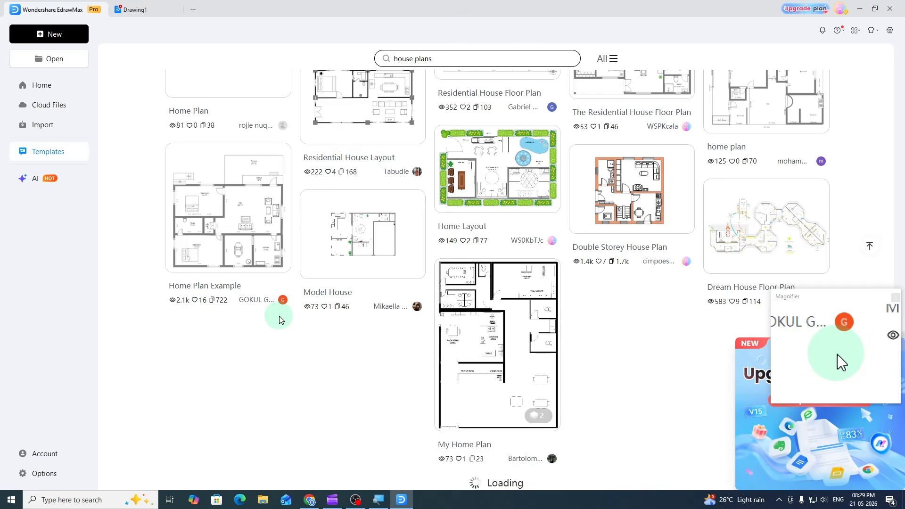
{"action": "scroll", "coordinate": [280, 319], "scroll_direction": "down", "scroll_amount": 1}
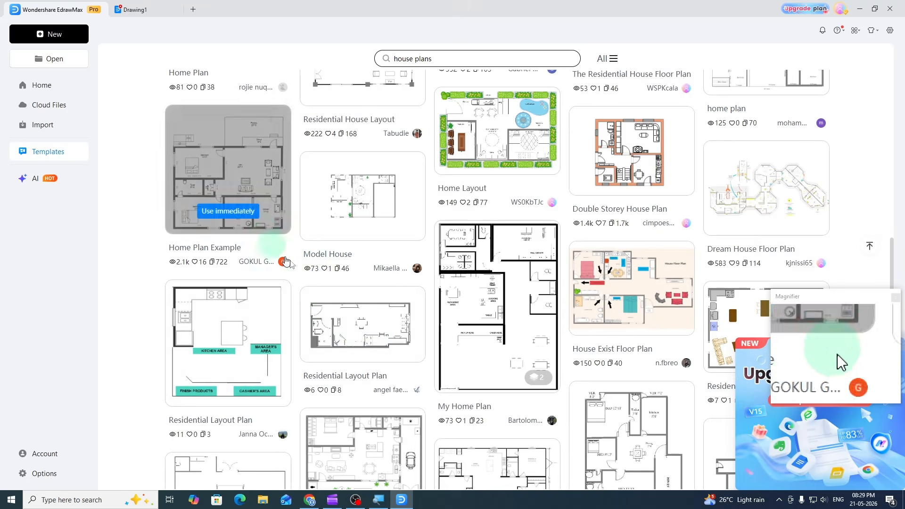
{"action": "scroll", "coordinate": [316, 272], "scroll_direction": "up", "scroll_amount": 5}
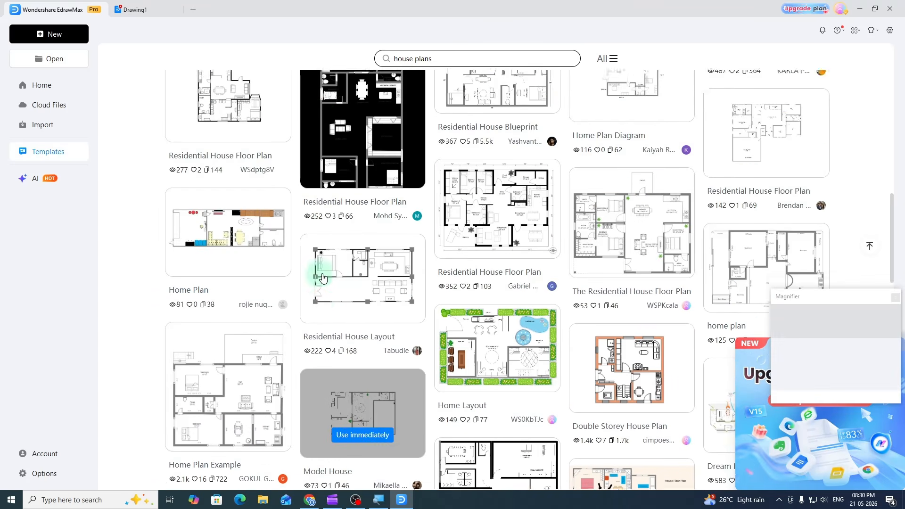
{"action": "scroll", "coordinate": [323, 278], "scroll_direction": "up", "scroll_amount": 15}
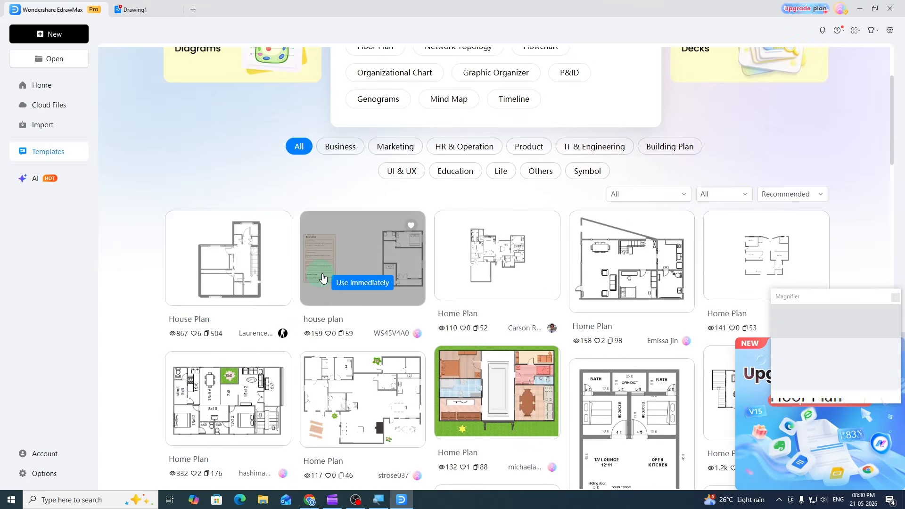
{"action": "scroll", "coordinate": [590, 278], "scroll_direction": "up", "scroll_amount": 3}
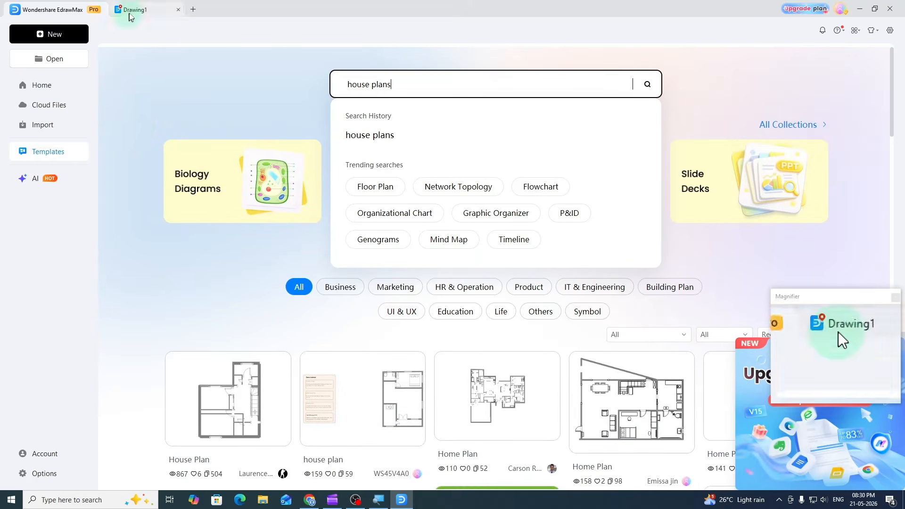
- Return to the blank floor plan drawing and dismiss the template suggestions over its canvas
{"action": "left_click", "coordinate": [138, 12]}
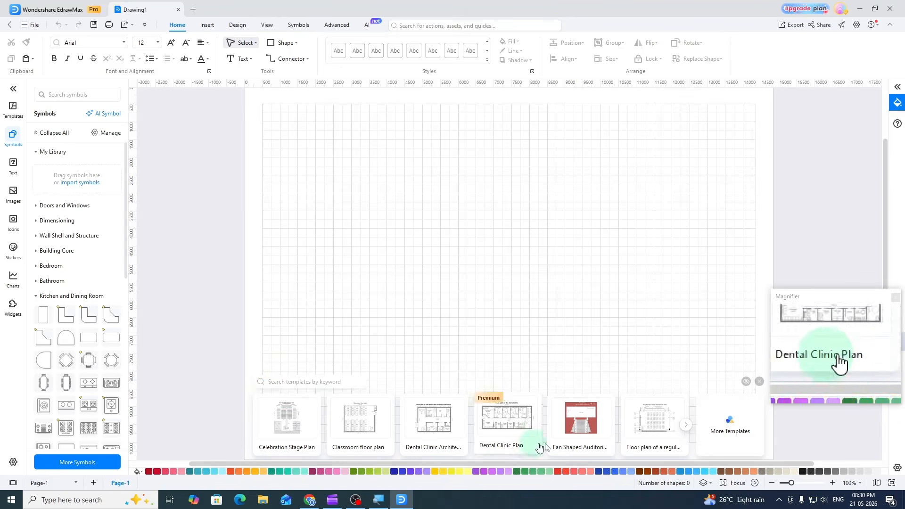
{"action": "left_click", "coordinate": [760, 383]}
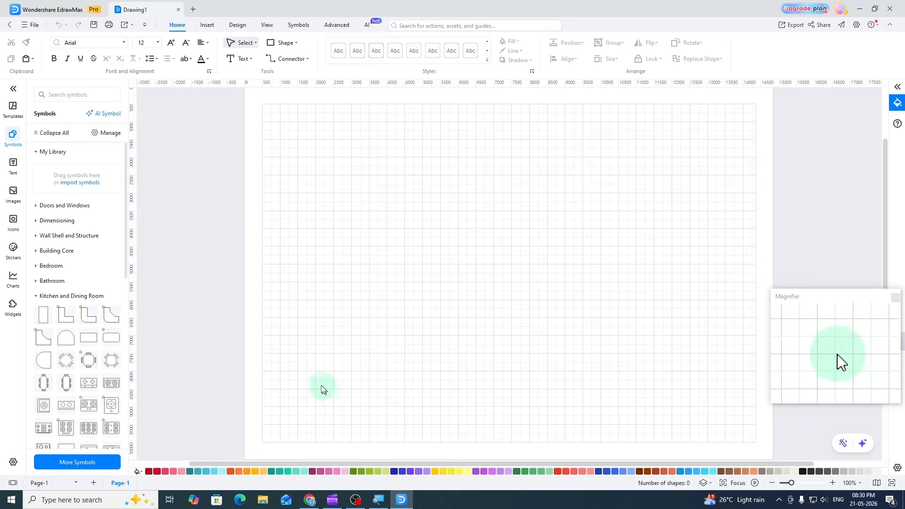
- Examine the recommended templates and the insert, design and view commands available for the drawing
{"action": "left_click", "coordinate": [12, 111]}
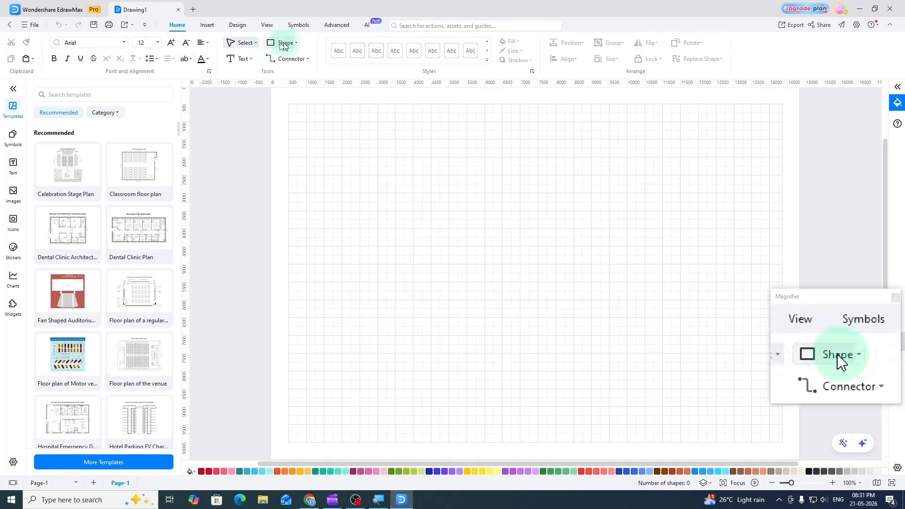
{"action": "left_click", "coordinate": [208, 24]}
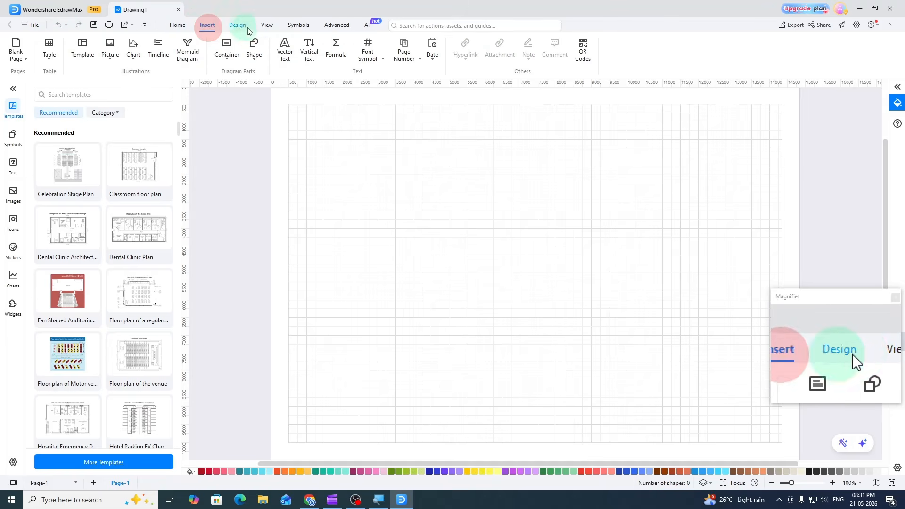
{"action": "left_click", "coordinate": [238, 24]}
{"action": "left_click", "coordinate": [265, 25]}
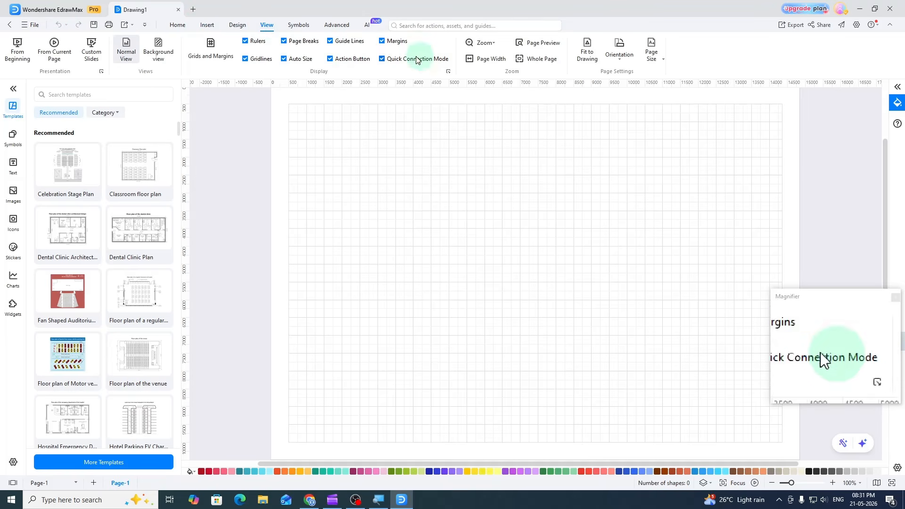
{"action": "left_click", "coordinate": [181, 29]}
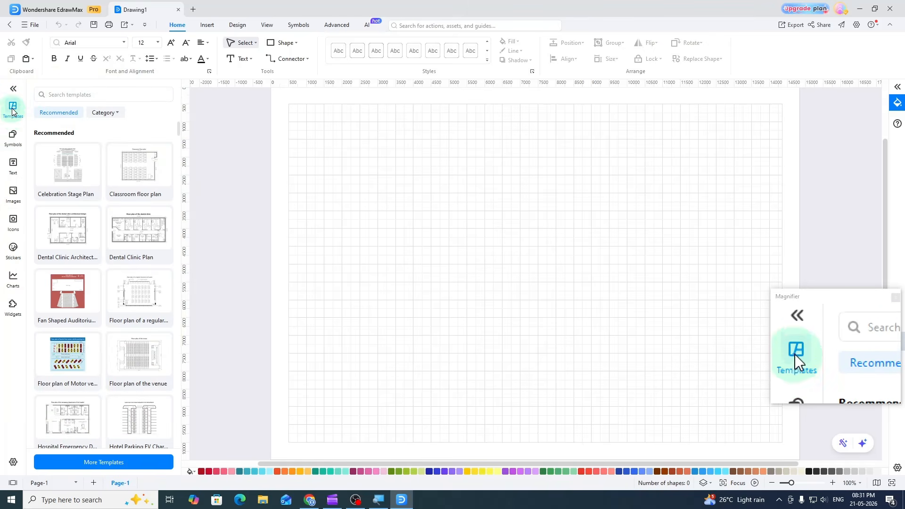
- Examine the symbol, text, image and icon libraries and the fill, line and shadow formatting options
{"action": "left_click", "coordinate": [14, 147]}
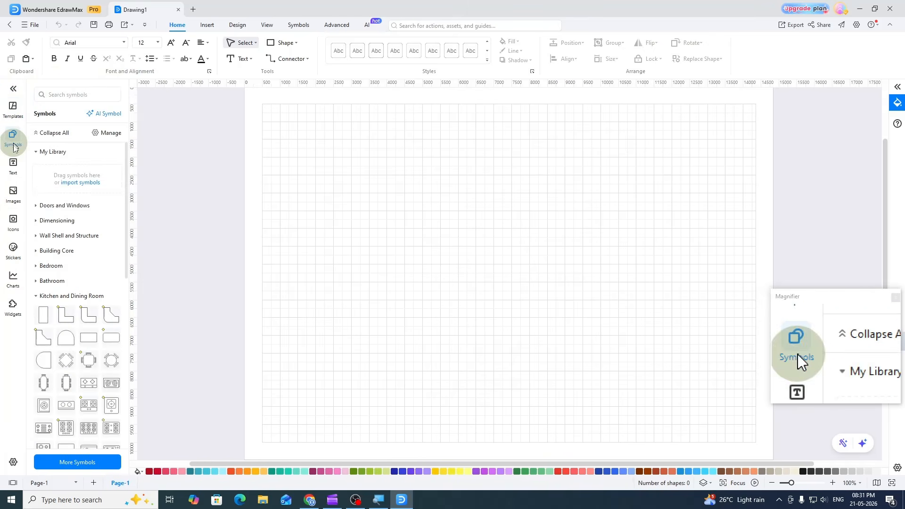
{"action": "left_click", "coordinate": [14, 168]}
{"action": "left_click", "coordinate": [12, 197]}
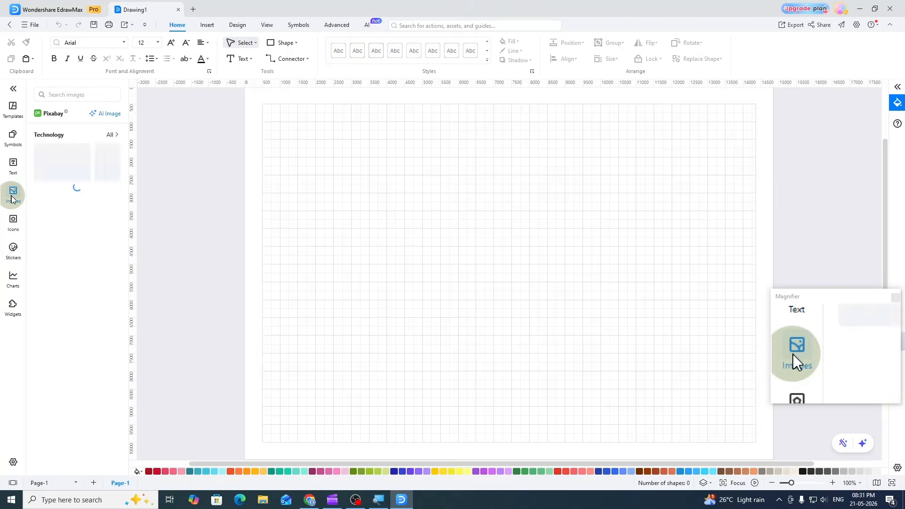
{"action": "left_click", "coordinate": [15, 222]}
{"action": "left_click", "coordinate": [13, 191]}
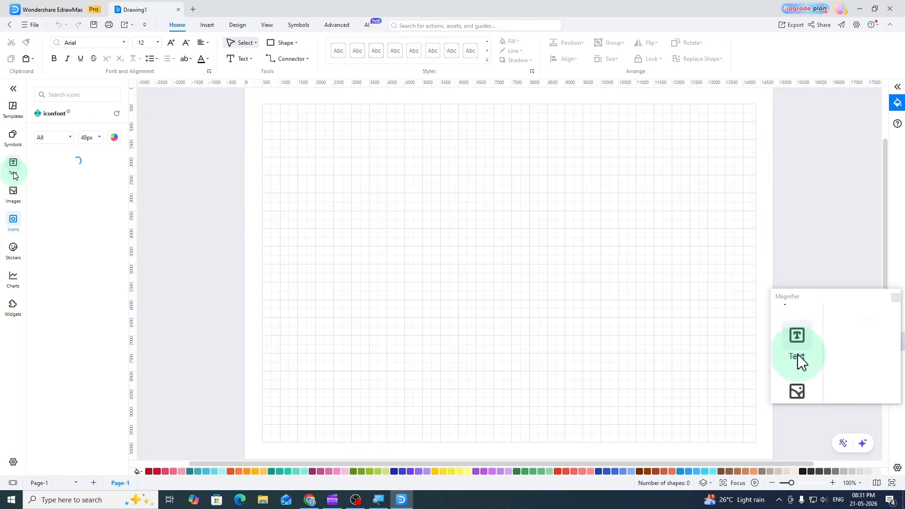
{"action": "left_click", "coordinate": [13, 165]}
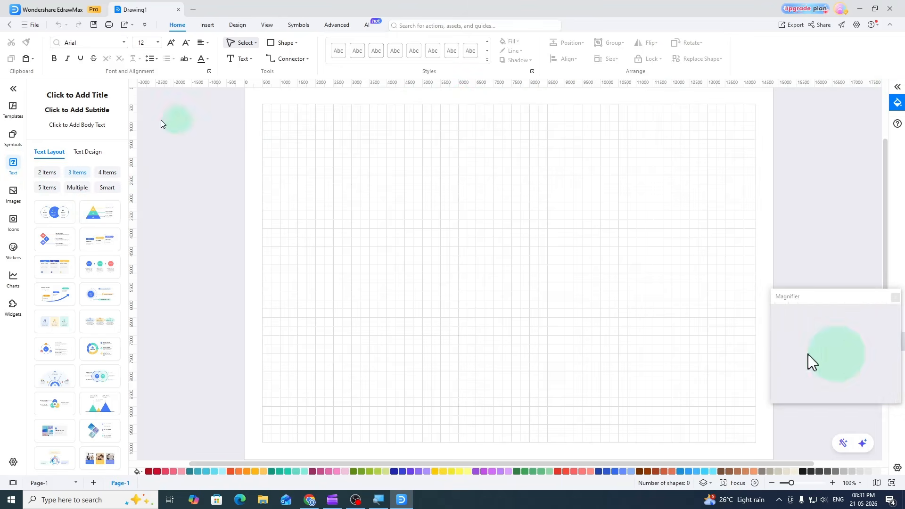
{"action": "left_click", "coordinate": [899, 87]}
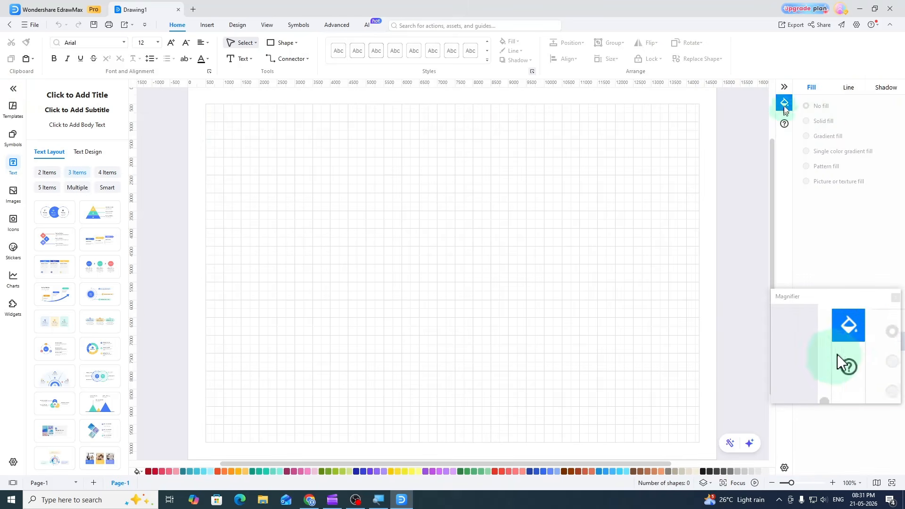
{"action": "left_click", "coordinate": [786, 89]}
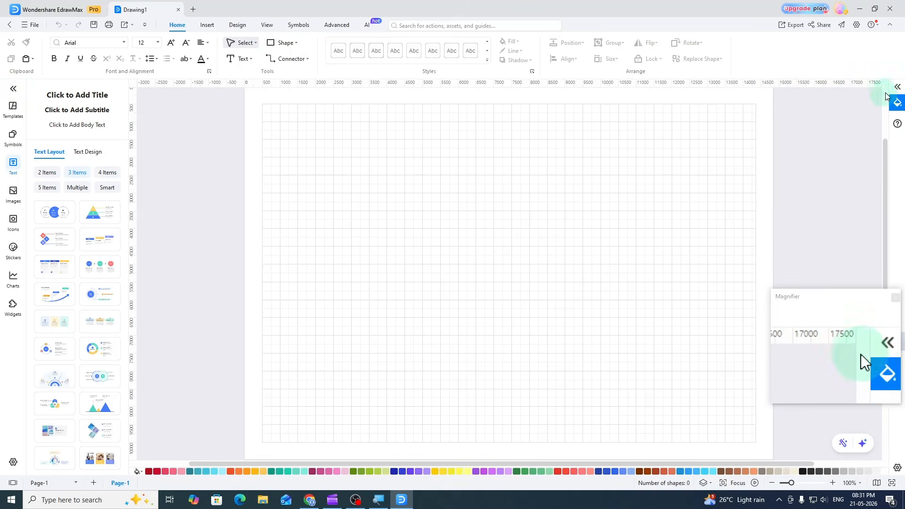
- Set the drawing's units to Feet and Inches and its page size to the A4 sheet
{"action": "left_click", "coordinate": [899, 88]}
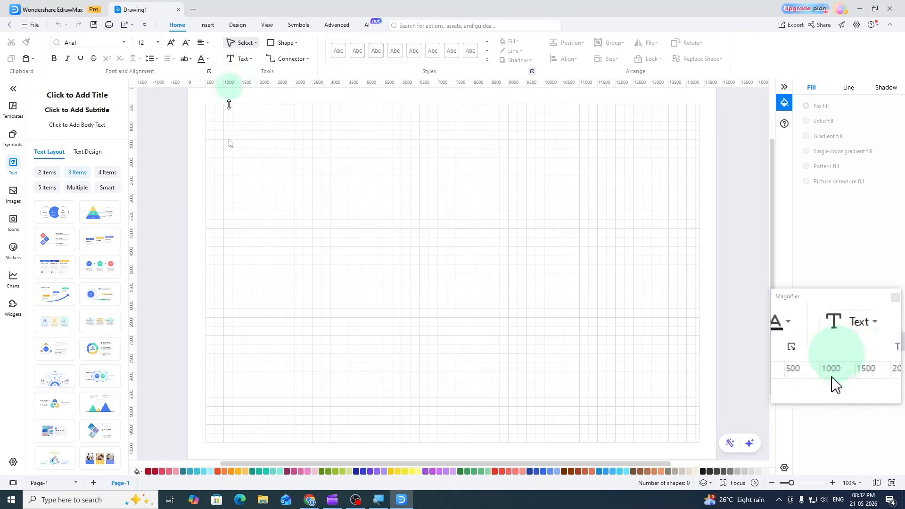
{"action": "left_click", "coordinate": [237, 29]}
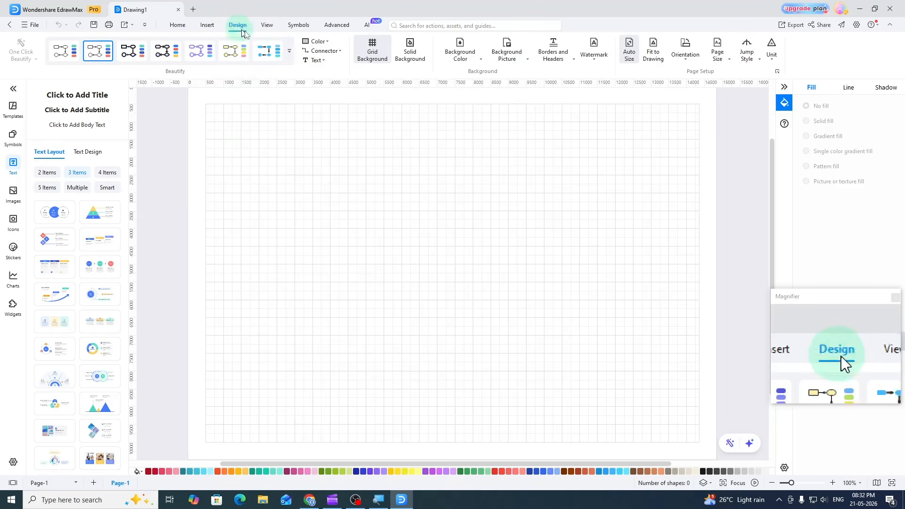
{"action": "left_click", "coordinate": [770, 60]}
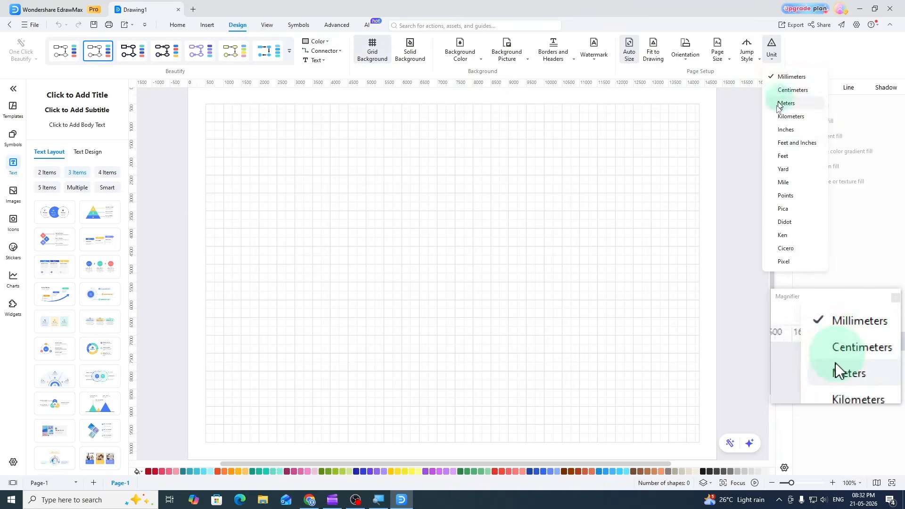
{"action": "left_click", "coordinate": [811, 143]}
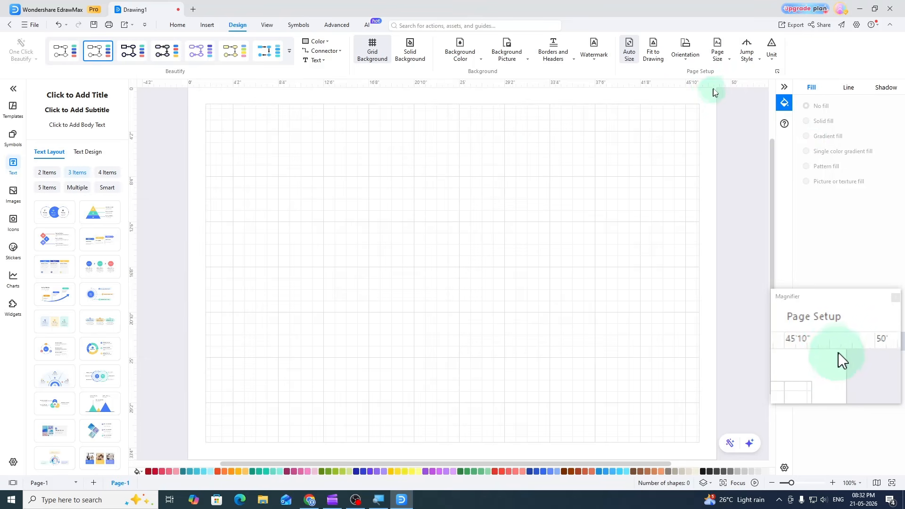
{"action": "left_click", "coordinate": [718, 55]}
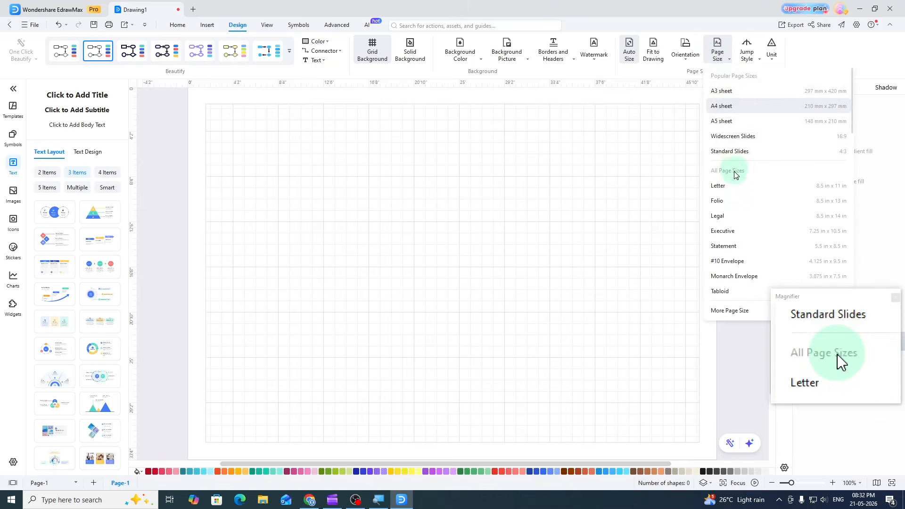
{"action": "left_click", "coordinate": [726, 107]}
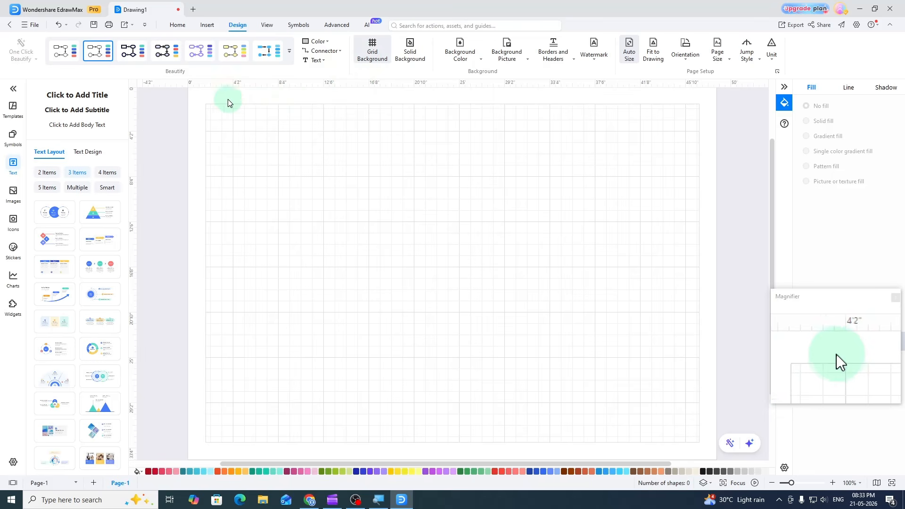
- Preview the solid background on the canvas and restore the grid background
{"action": "left_click", "coordinate": [410, 55]}
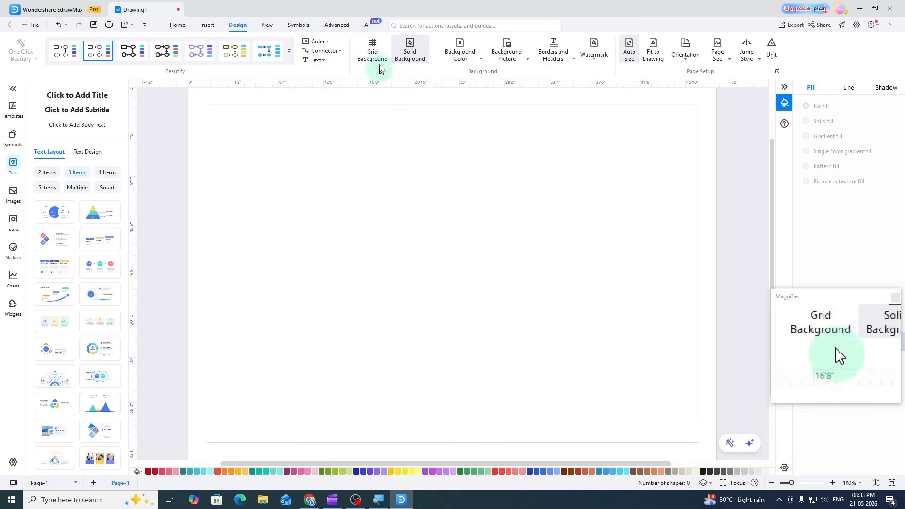
{"action": "left_click", "coordinate": [370, 52]}
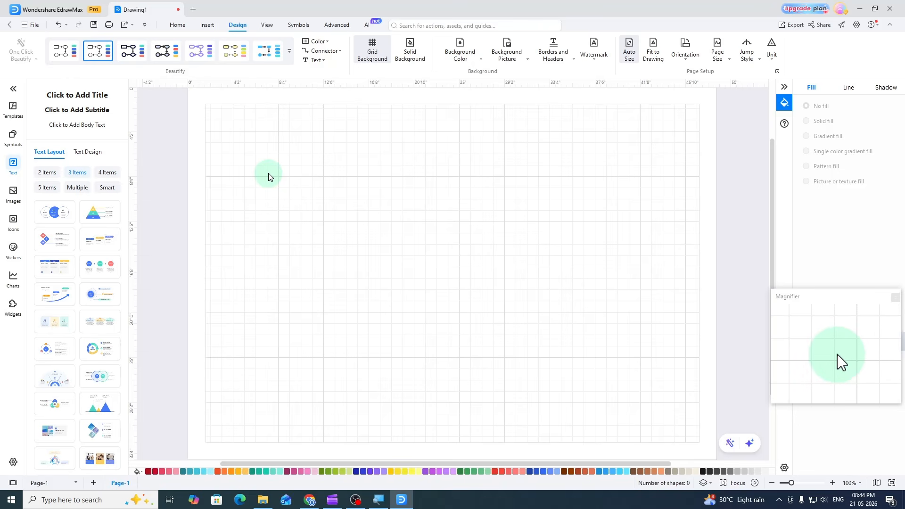
- Add the complete Floor Plan symbol library, from Doors and Windows to Wardrobe, to the drawing's symbols
{"action": "left_click", "coordinate": [14, 137]}
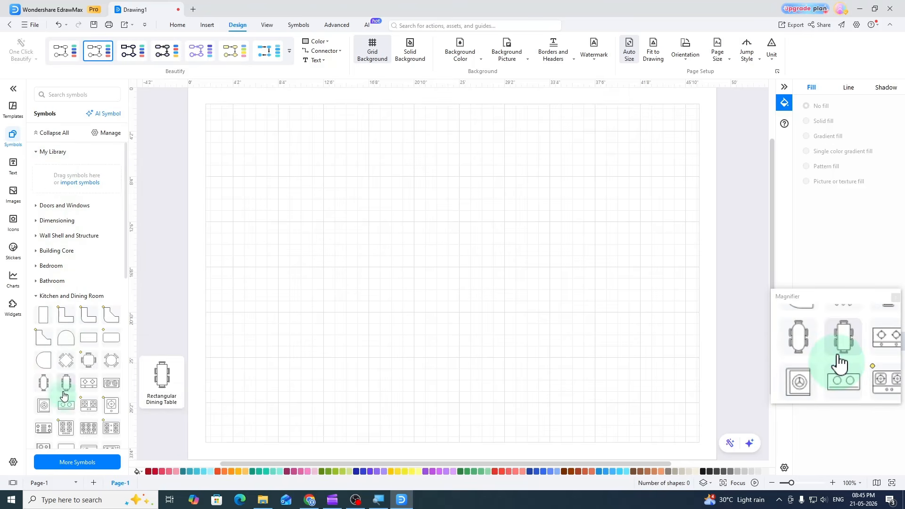
{"action": "left_click", "coordinate": [73, 463]}
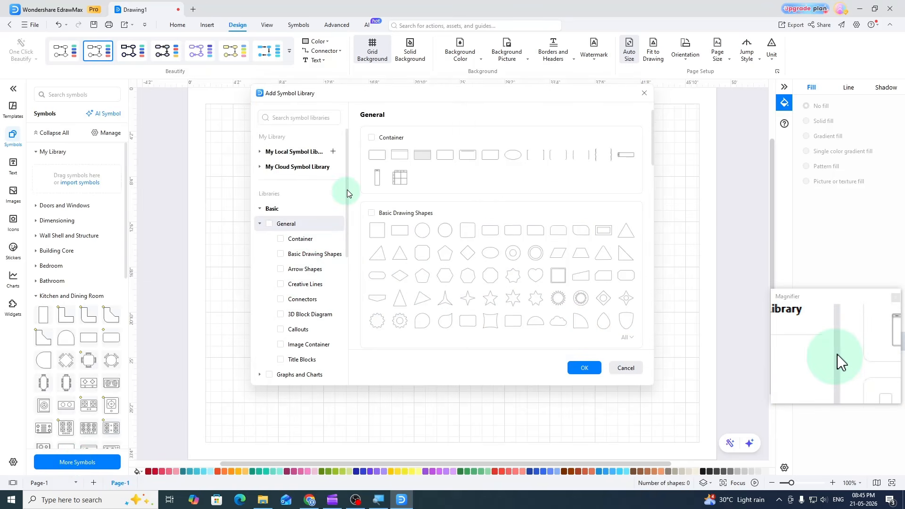
{"action": "left_click_drag", "start_coordinate": [347, 189], "coordinate": [343, 335]}
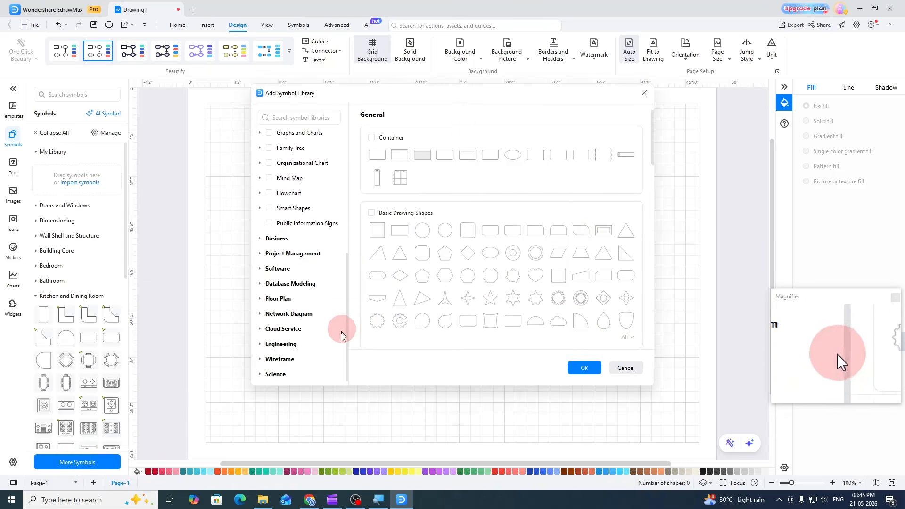
{"action": "left_click", "coordinate": [259, 300]}
{"action": "left_click_drag", "start_coordinate": [344, 287], "coordinate": [339, 314]}
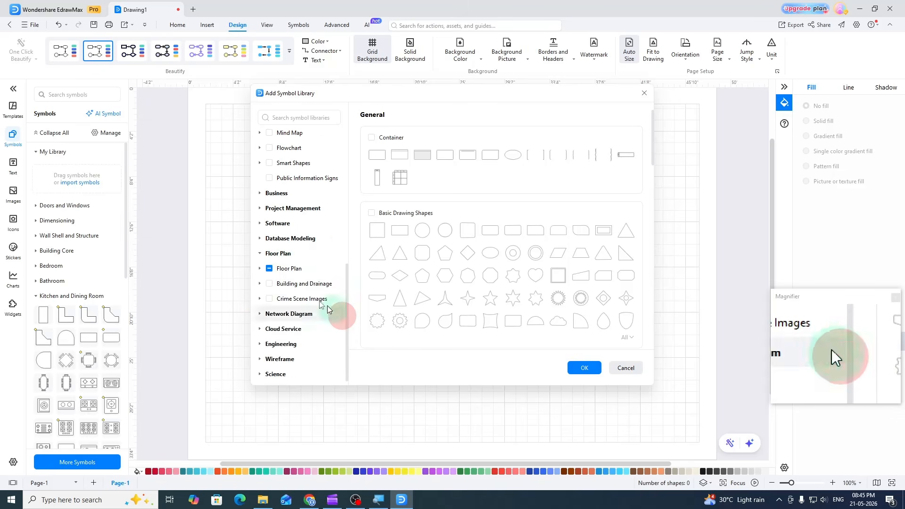
{"action": "left_click", "coordinate": [260, 268]}
{"action": "left_click_drag", "start_coordinate": [346, 240], "coordinate": [344, 259]}
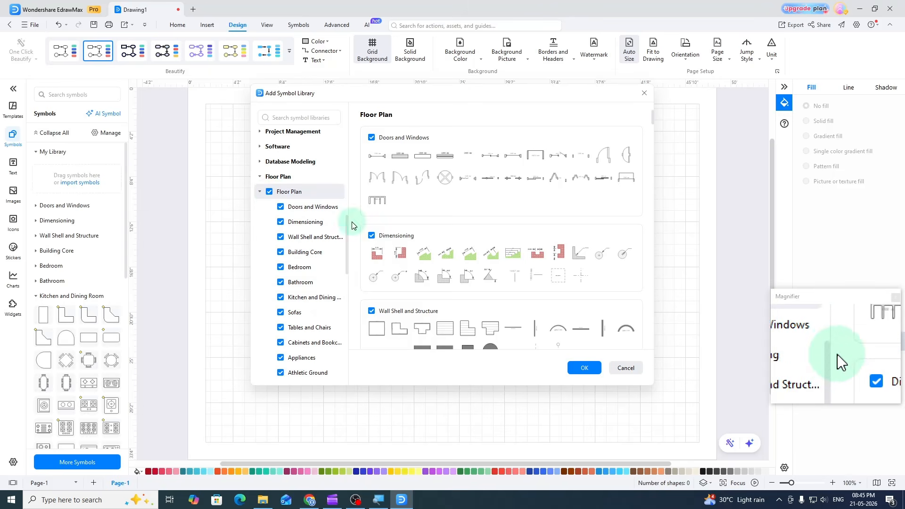
{"action": "left_click_drag", "start_coordinate": [347, 222], "coordinate": [345, 245]}
{"action": "left_click_drag", "start_coordinate": [341, 268], "coordinate": [347, 313]}
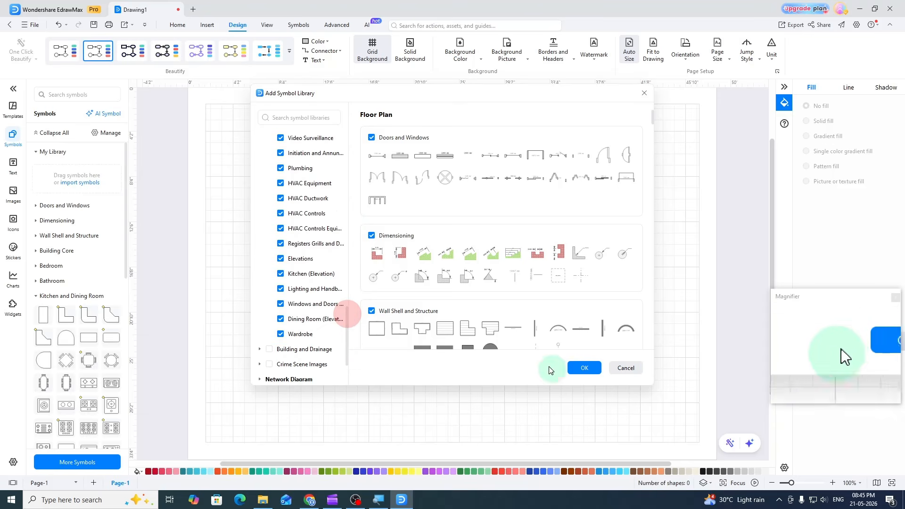
{"action": "left_click", "coordinate": [590, 368]}
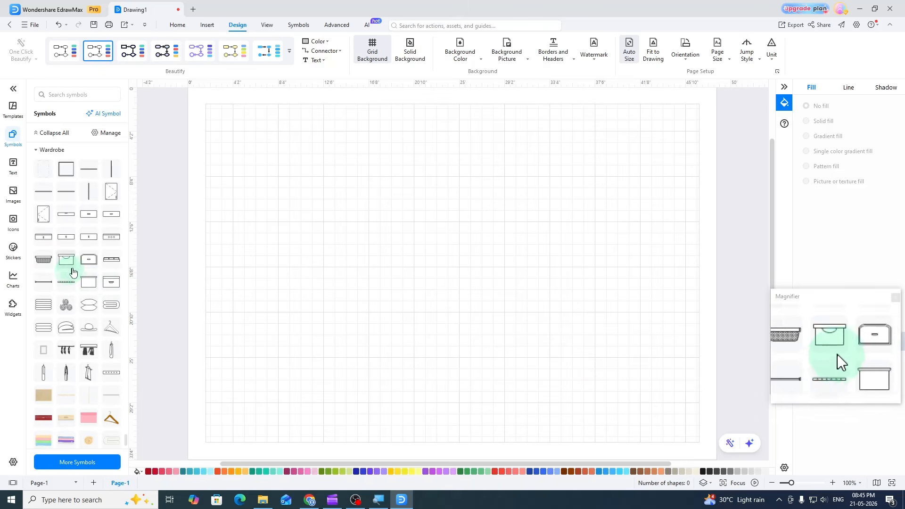
- Look through the added floor plan symbols and examine the finished 50' x 20' house plan in the other drawing
{"action": "scroll", "coordinate": [81, 271], "scroll_direction": "up", "scroll_amount": 2}
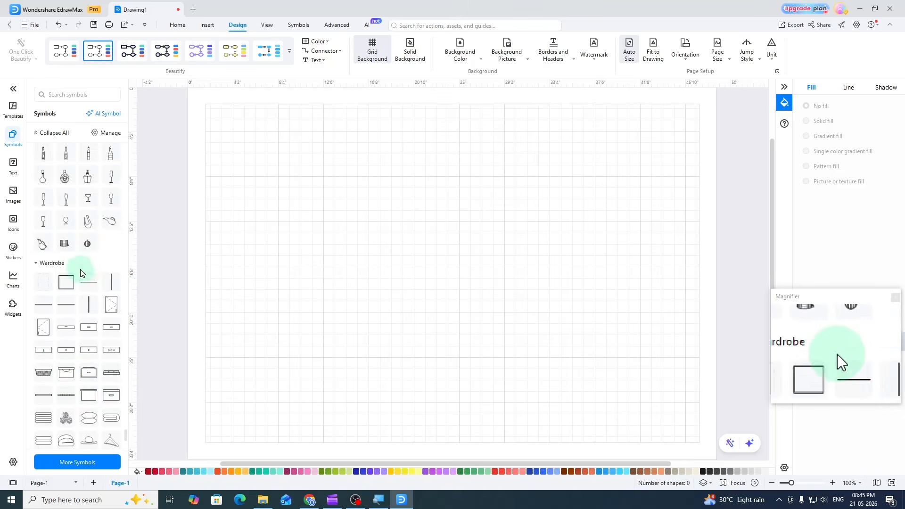
{"action": "scroll", "coordinate": [83, 274], "scroll_direction": "up", "scroll_amount": 6}
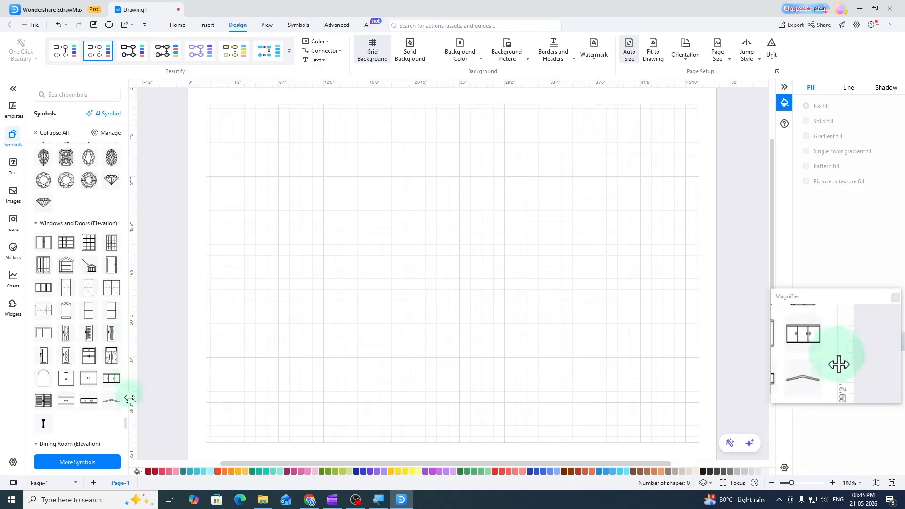
{"action": "left_click_drag", "start_coordinate": [124, 424], "coordinate": [132, 145]}
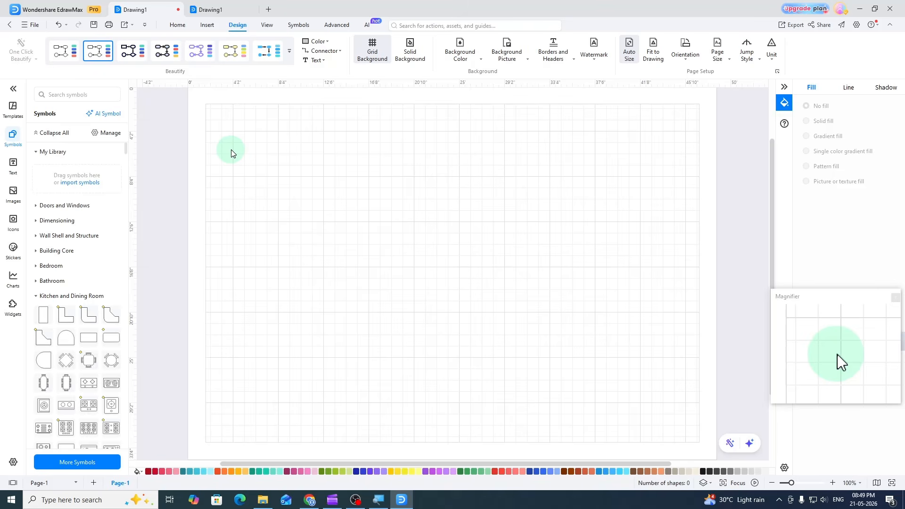
{"action": "left_click", "coordinate": [218, 6]}
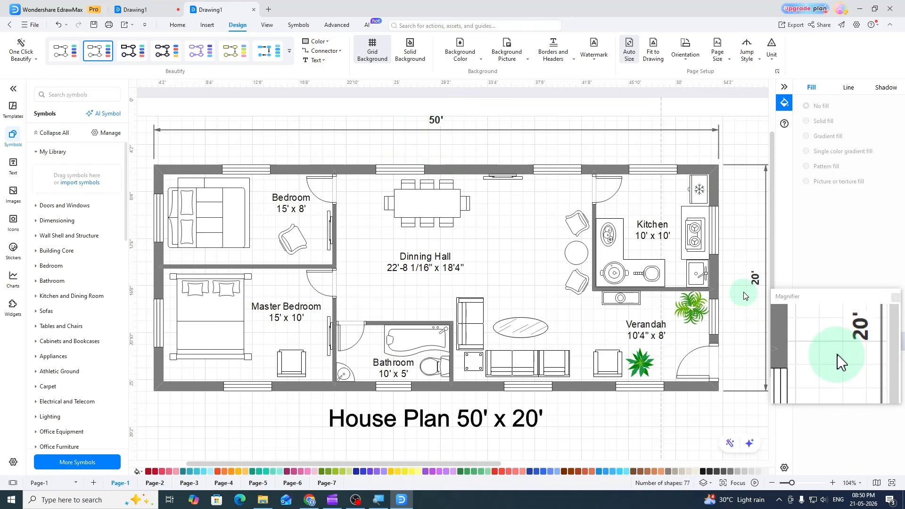
{"action": "left_click", "coordinate": [130, 10]}
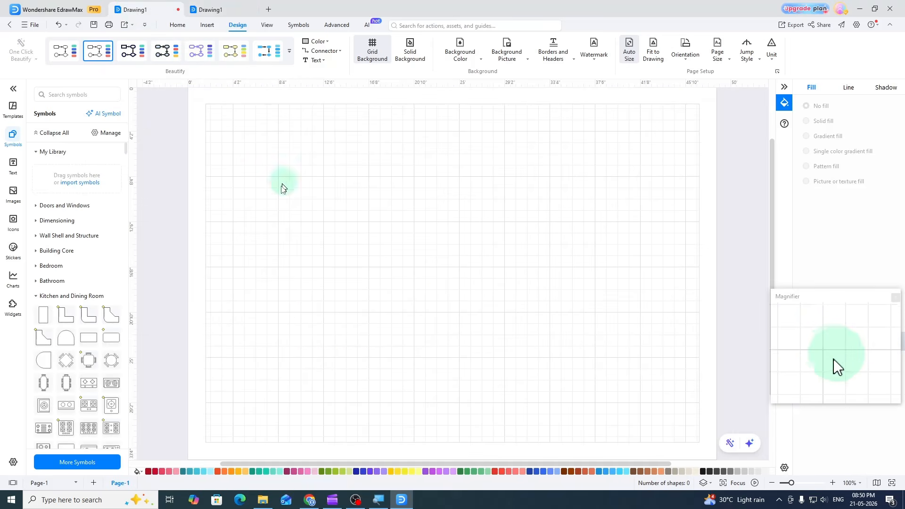
{"action": "left_click", "coordinate": [204, 16]}
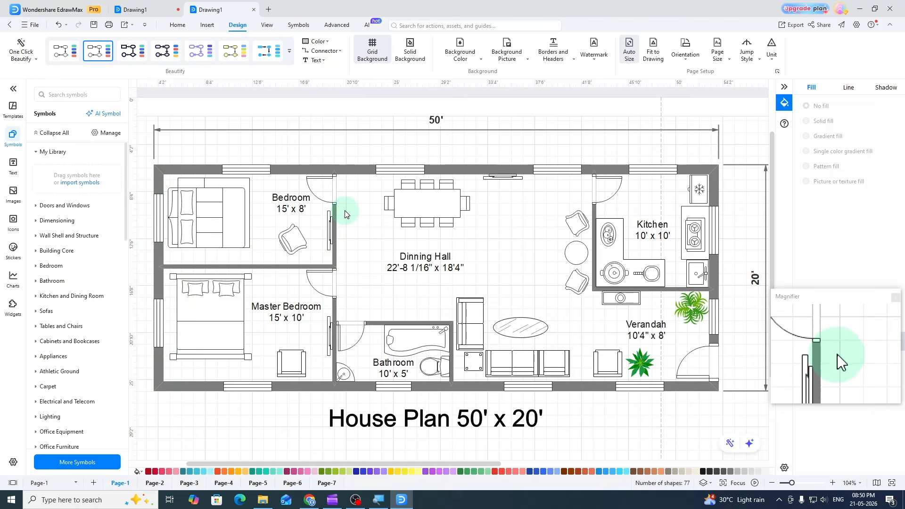
{"action": "left_click", "coordinate": [140, 6]}
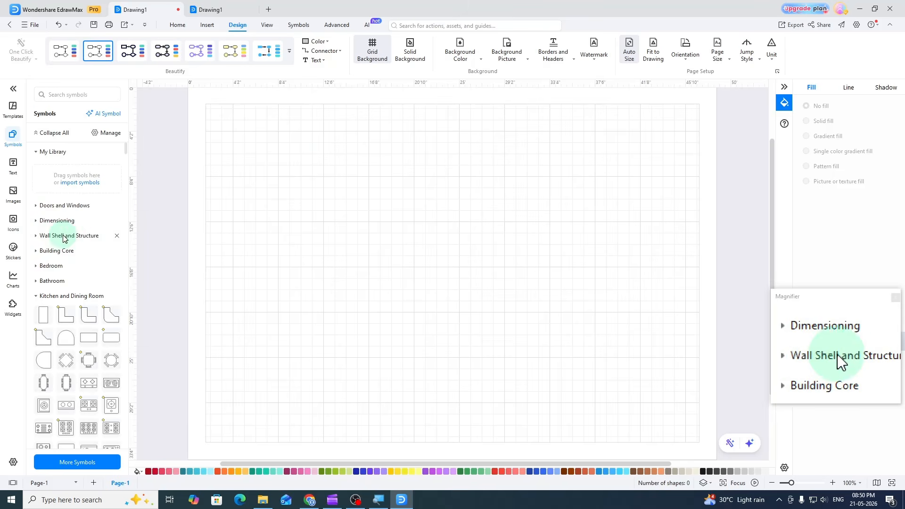
- Place the Room symbol from the Wall Shell and Structure library on the left half of the blank page
{"action": "left_click", "coordinate": [37, 239]}
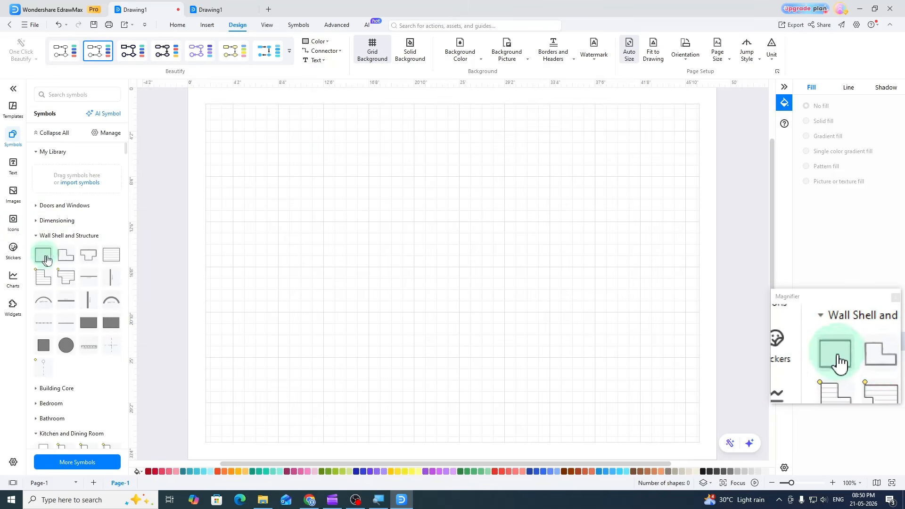
{"action": "mouse_move", "coordinate": [45, 262]}
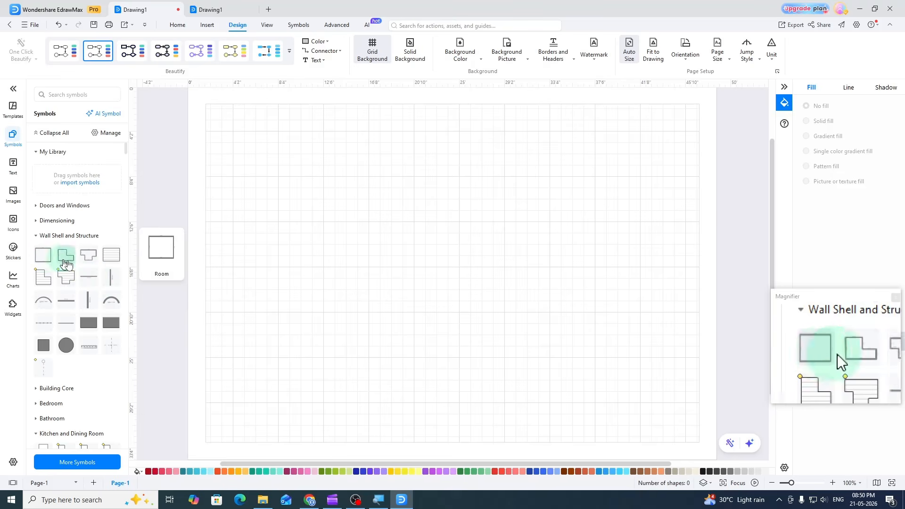
{"action": "mouse_move", "coordinate": [83, 275]}
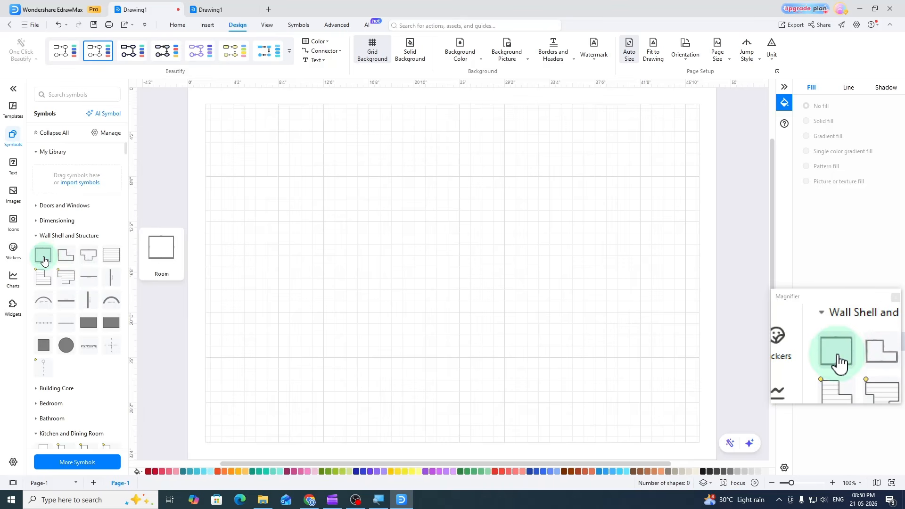
{"action": "left_click_drag", "start_coordinate": [45, 260], "coordinate": [369, 250]}
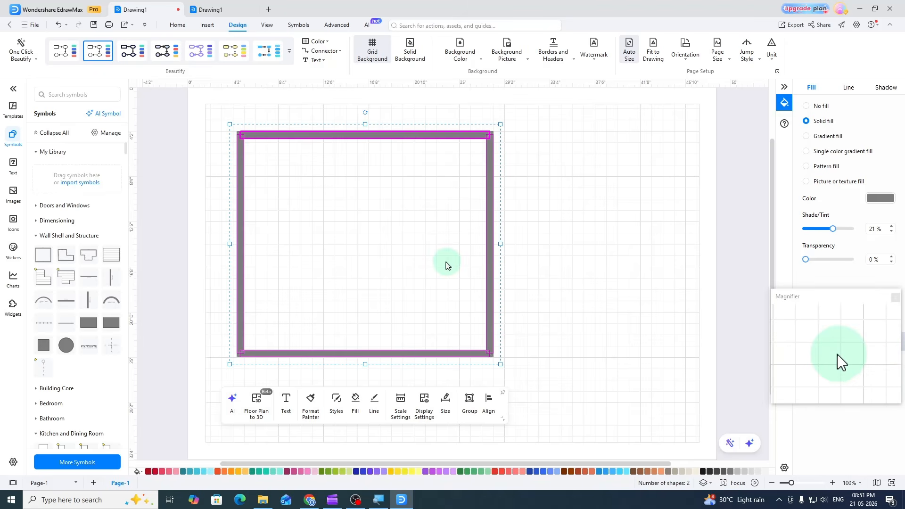
- Set the room's wall thickness to 10.0 in its size settings
{"action": "left_click", "coordinate": [445, 400]}
{"action": "left_click", "coordinate": [506, 455]}
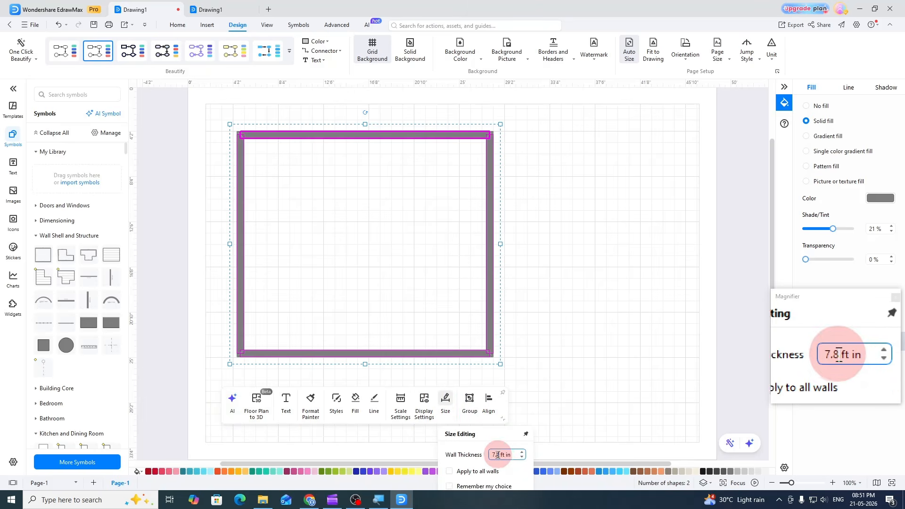
{"action": "left_click", "coordinate": [527, 435]}
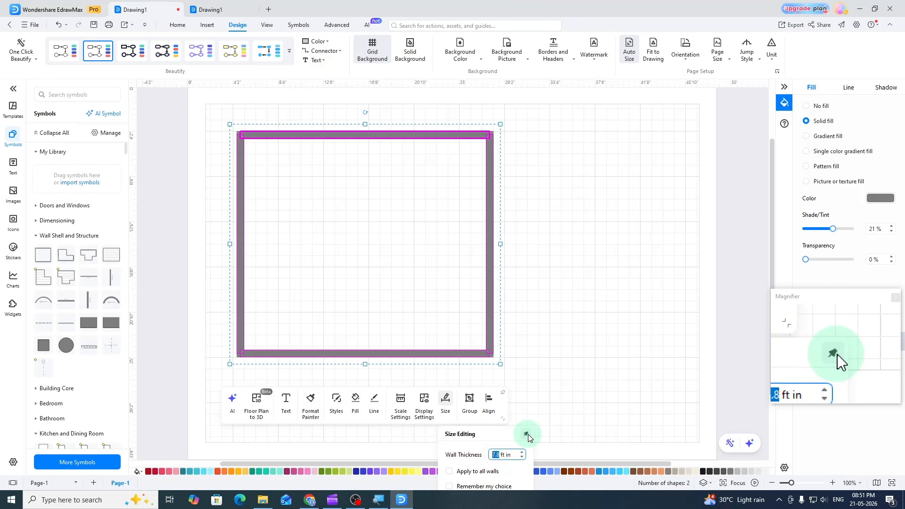
{"action": "type", "text": "10"}
{"action": "key", "text": "Return"}
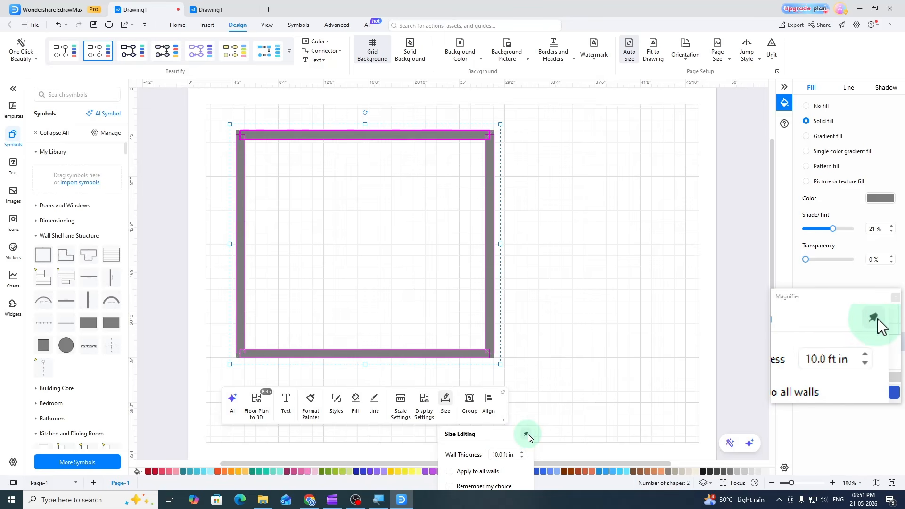
{"action": "left_click", "coordinate": [501, 454]}
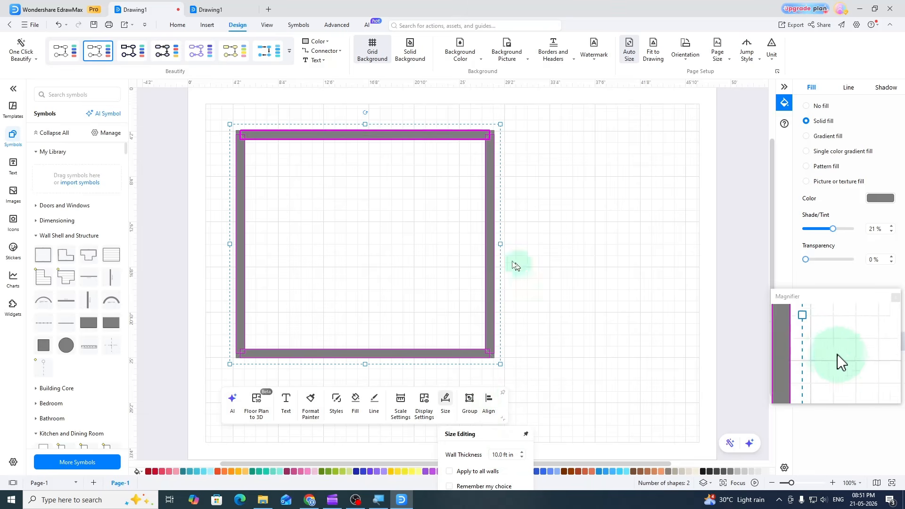
{"action": "left_click", "coordinate": [519, 196]}
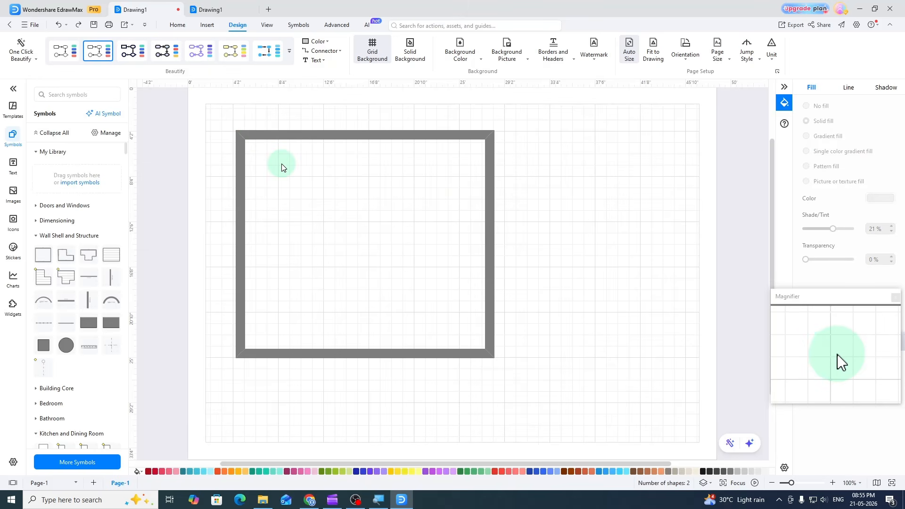
- Set the lengths of the room's upper and lower horizontal walls to 50'
{"action": "left_click", "coordinate": [353, 134]}
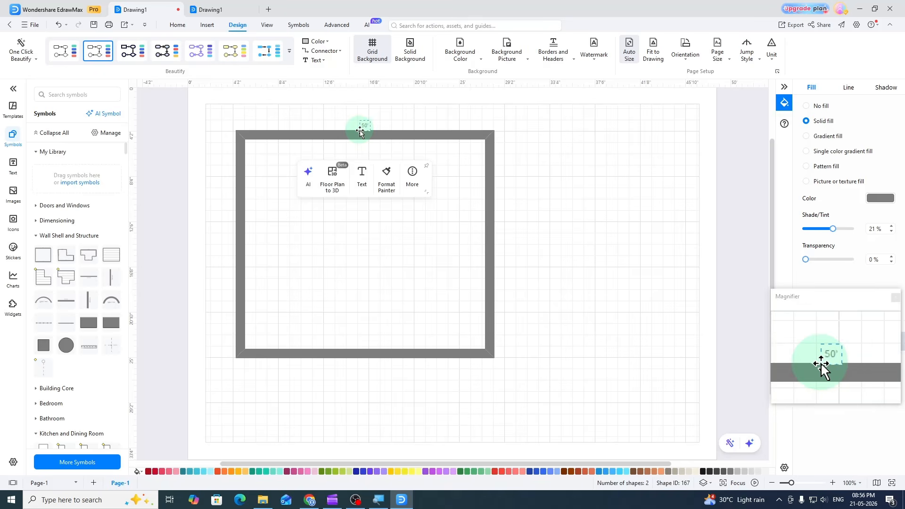
{"action": "left_click", "coordinate": [430, 120]}
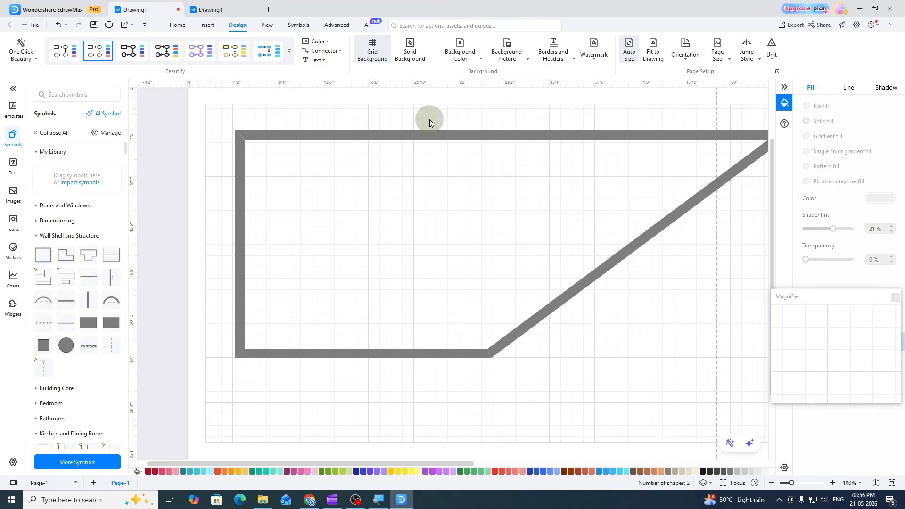
{"action": "left_click", "coordinate": [351, 356]}
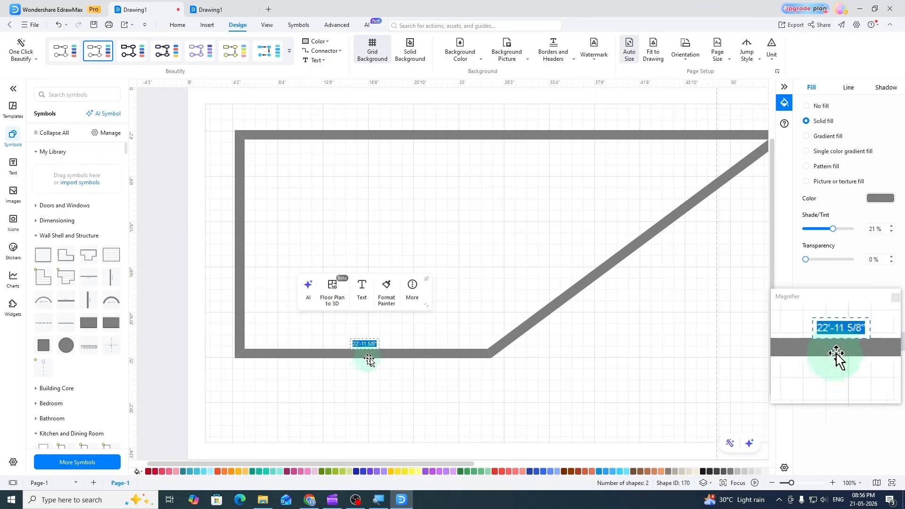
{"action": "left_click", "coordinate": [397, 376]}
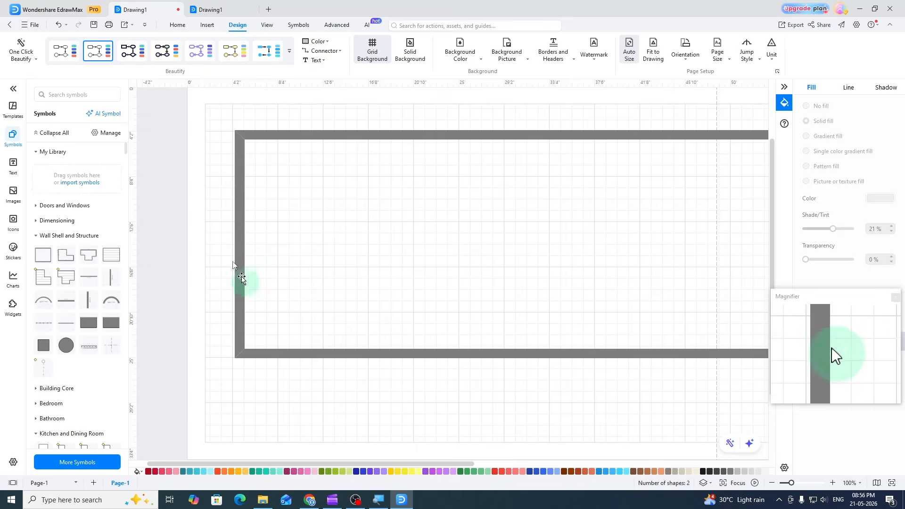
- Set the lengths of the room's left and right vertical walls to 20'
{"action": "double_click", "coordinate": [239, 234]}
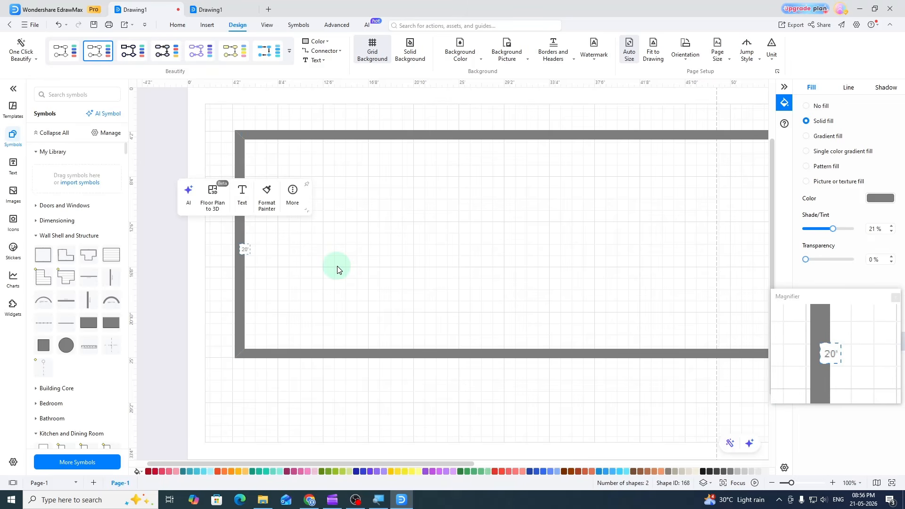
{"action": "left_click", "coordinate": [263, 245]}
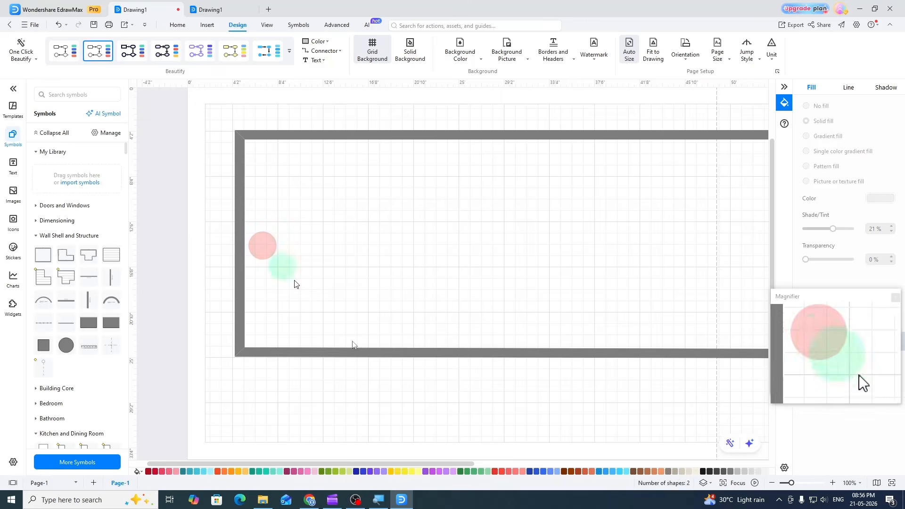
{"action": "left_click_drag", "start_coordinate": [467, 465], "coordinate": [537, 467]}
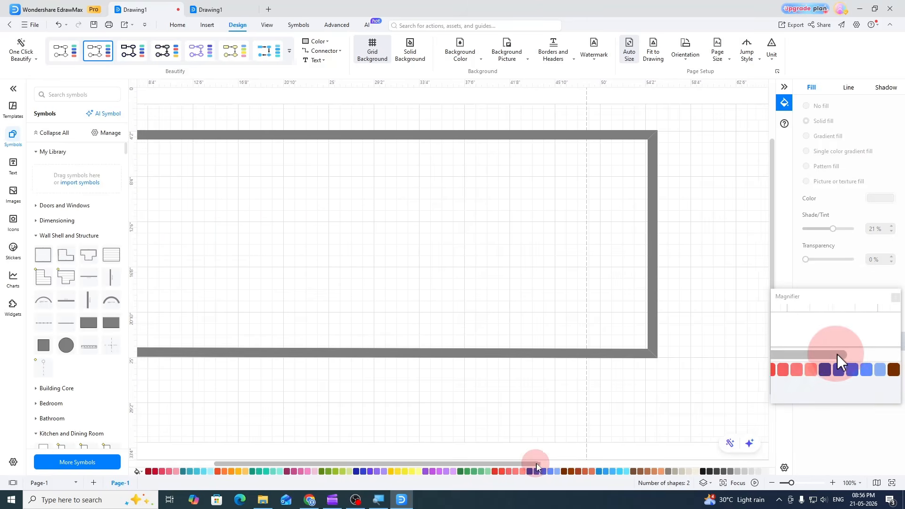
{"action": "left_click", "coordinate": [650, 269]}
{"action": "double_click", "coordinate": [644, 271]}
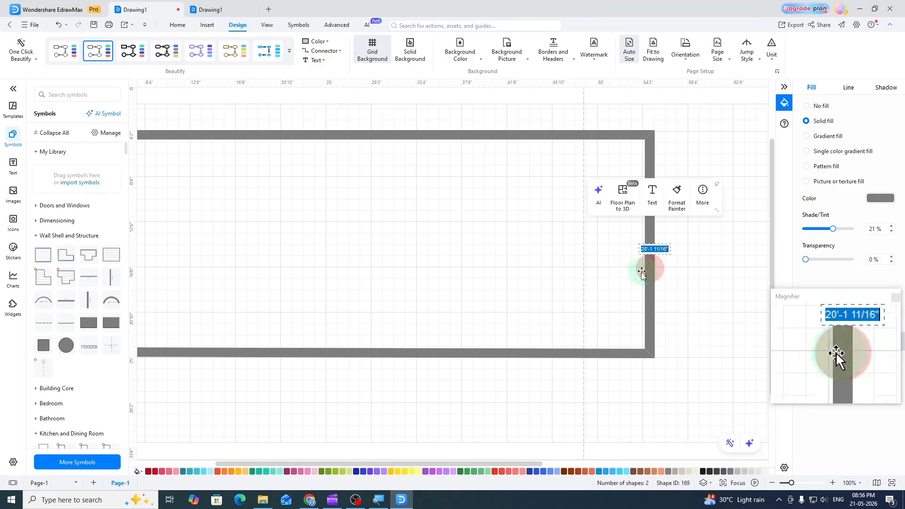
{"action": "type", "text": "20"}
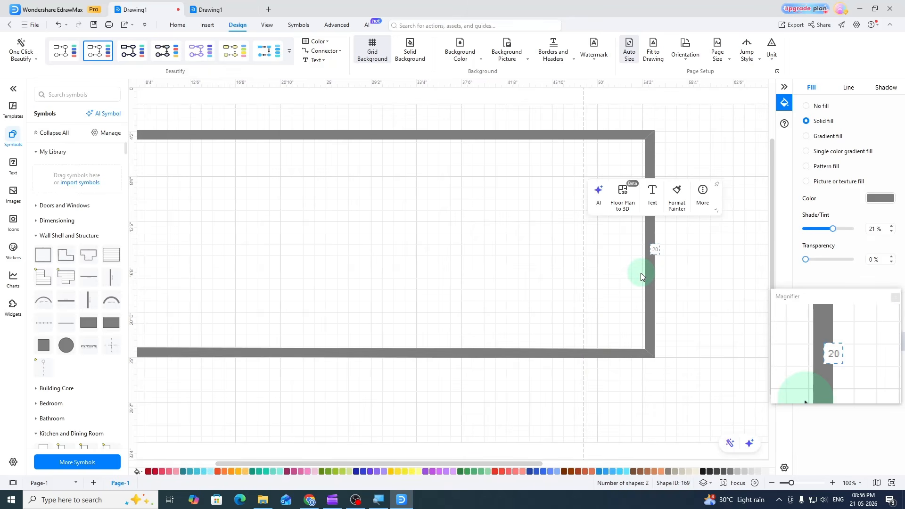
{"action": "left_click", "coordinate": [681, 260]}
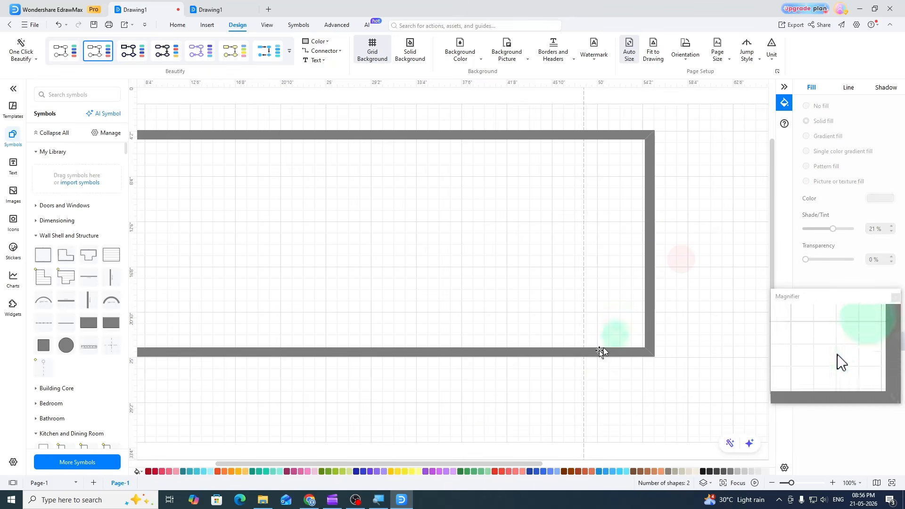
- Place a horizontal dimension symbol from the Dimensioning library above the room's upper wall, near its left end
{"action": "left_click_drag", "start_coordinate": [470, 462], "coordinate": [437, 466]}
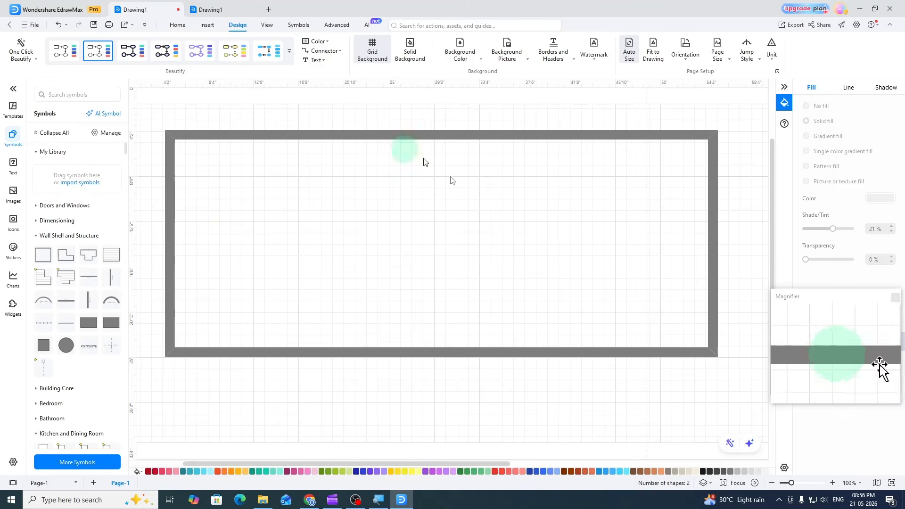
{"action": "scroll", "coordinate": [405, 286], "scroll_direction": "up", "scroll_amount": 2}
{"action": "scroll", "coordinate": [405, 286], "scroll_direction": "down", "scroll_amount": 2}
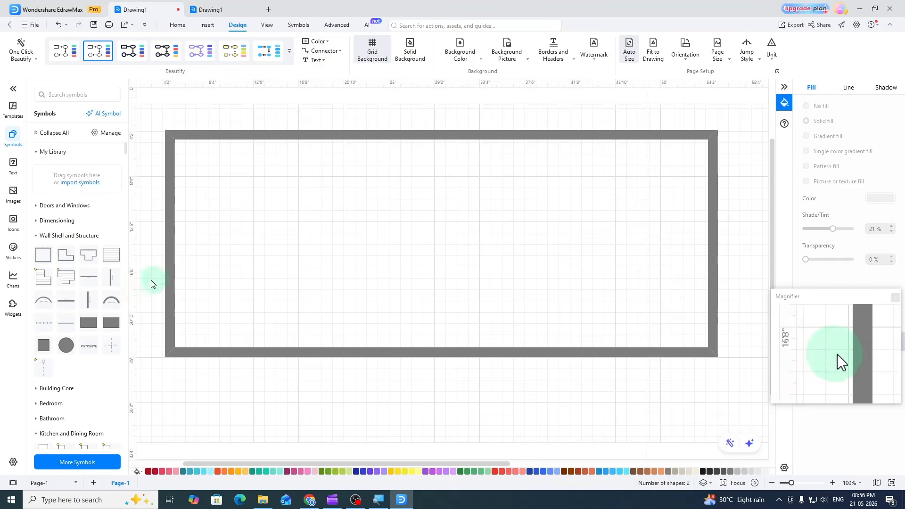
{"action": "left_click", "coordinate": [37, 221]}
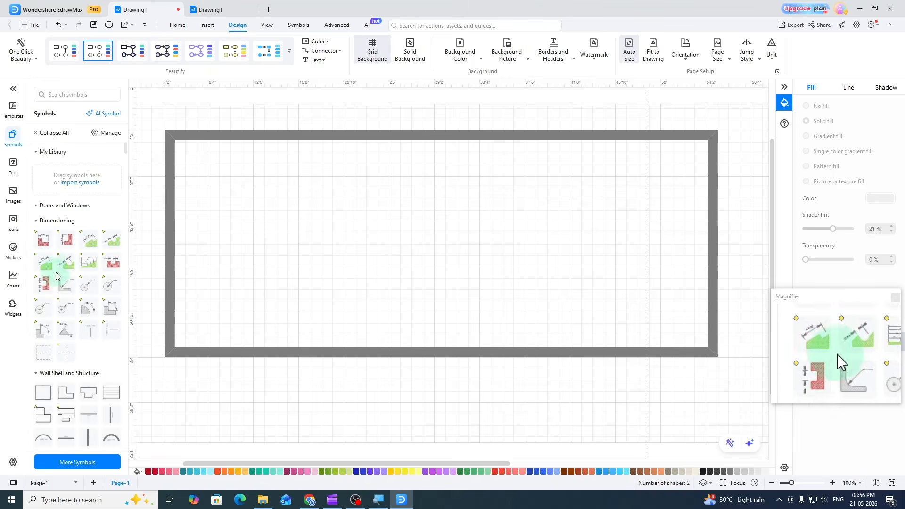
{"action": "left_click_drag", "start_coordinate": [43, 242], "coordinate": [253, 132]}
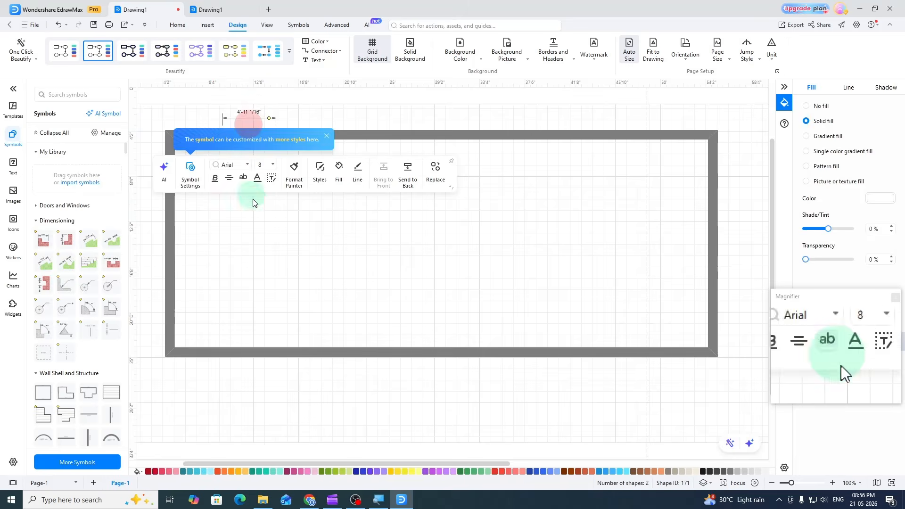
{"action": "scroll", "coordinate": [252, 196], "scroll_direction": "up", "scroll_amount": 3}
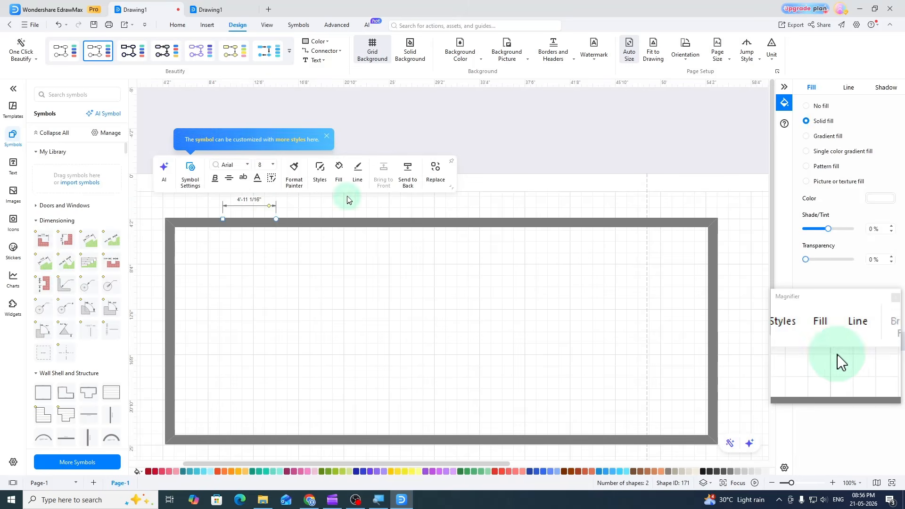
{"action": "left_click", "coordinate": [327, 138]}
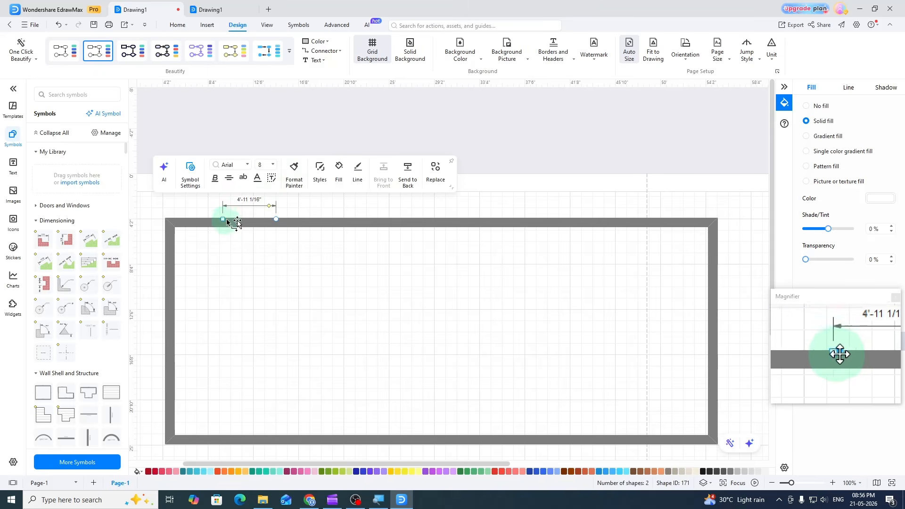
- Stretch the horizontal dimension between the room's outer left and right edges and raise its dimension line farther above the upper wall
{"action": "left_click_drag", "start_coordinate": [223, 219], "coordinate": [161, 216]}
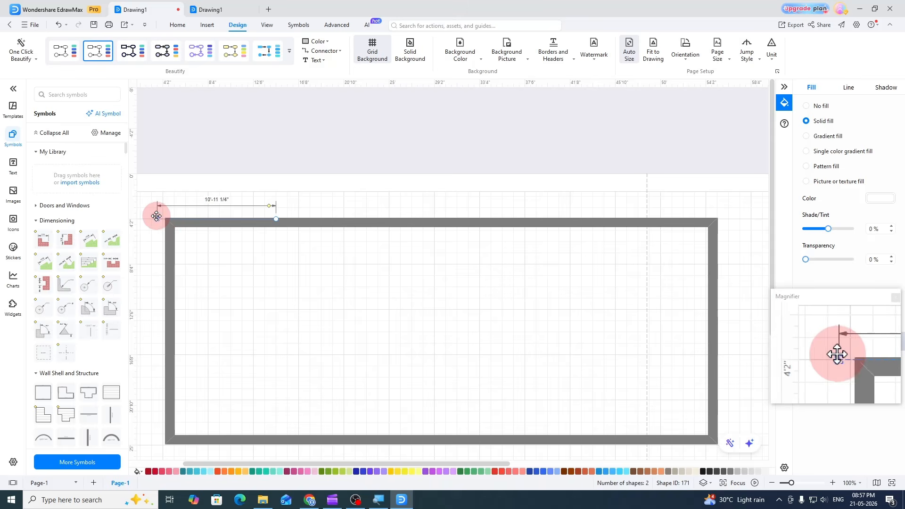
{"action": "left_click_drag", "start_coordinate": [164, 216], "coordinate": [164, 217]}
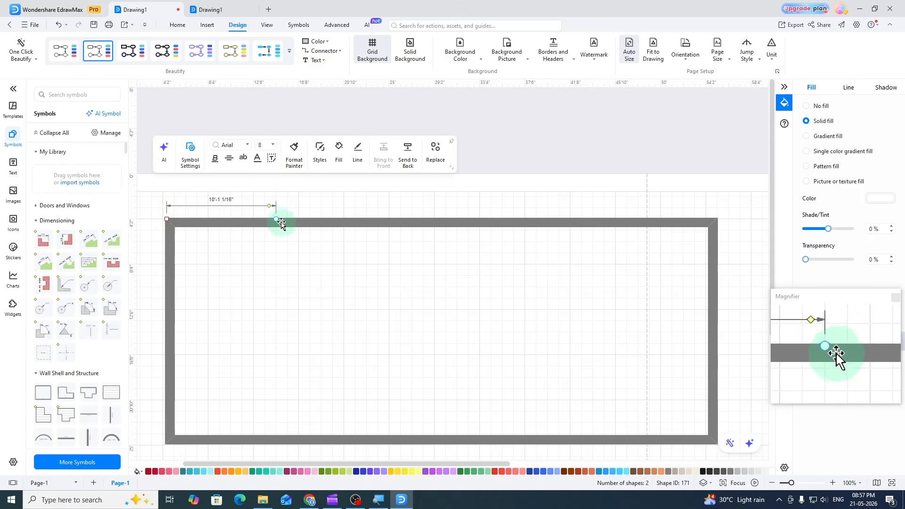
{"action": "left_click_drag", "start_coordinate": [278, 220], "coordinate": [719, 235]}
{"action": "left_click_drag", "start_coordinate": [164, 219], "coordinate": [164, 225]}
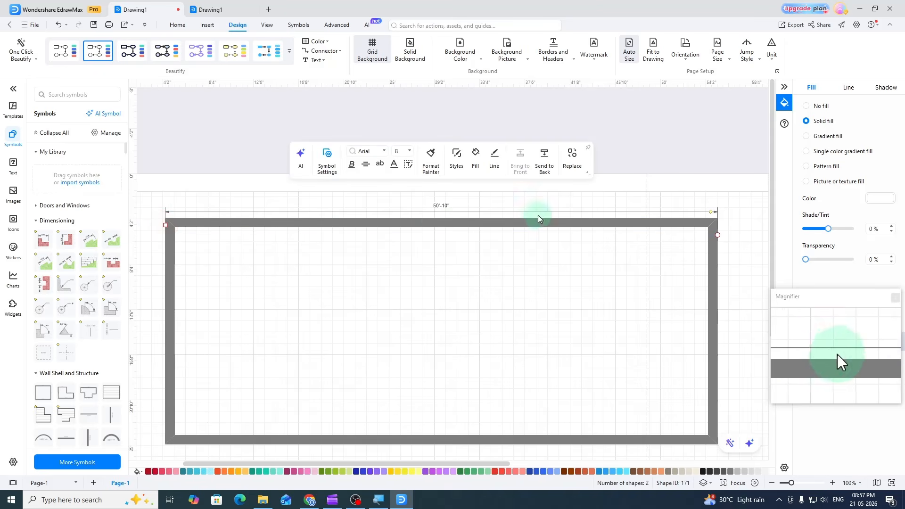
{"action": "left_click_drag", "start_coordinate": [712, 214], "coordinate": [713, 194]}
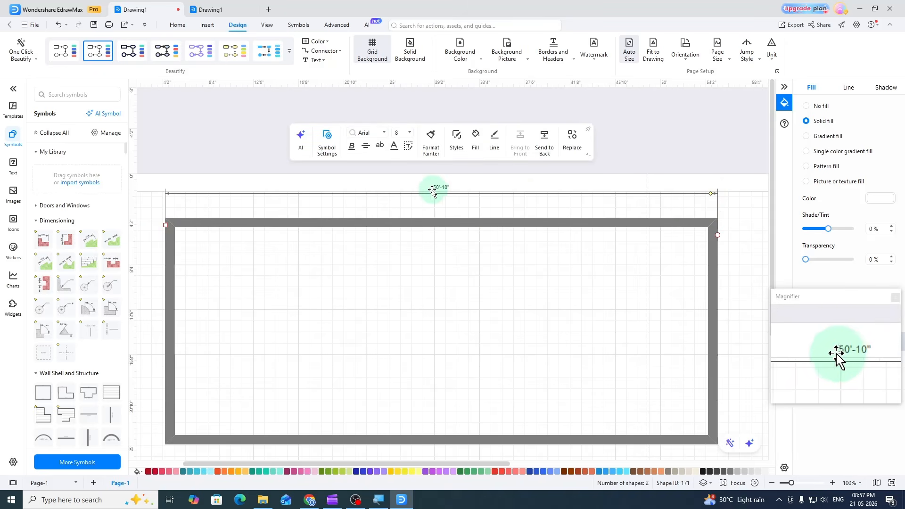
- Add a vertical dimension spanning the room's outer height and offset its dimension line outside the right wall
{"action": "scroll", "coordinate": [476, 201], "scroll_direction": "down", "scroll_amount": 2}
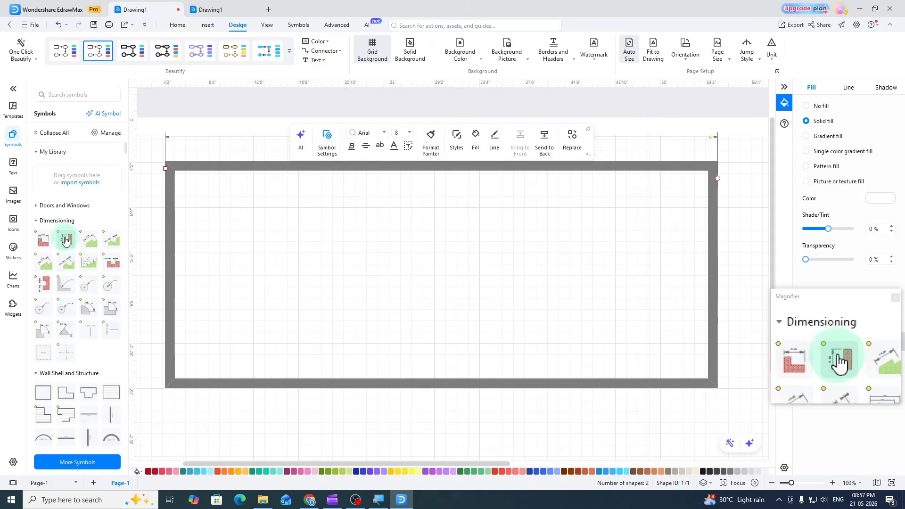
{"action": "left_click_drag", "start_coordinate": [65, 242], "coordinate": [760, 251]}
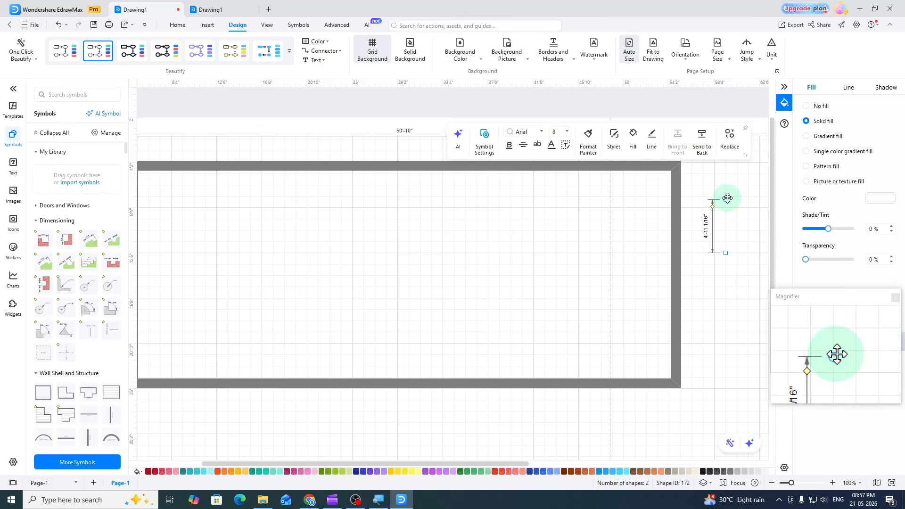
{"action": "left_click_drag", "start_coordinate": [726, 198], "coordinate": [663, 161]}
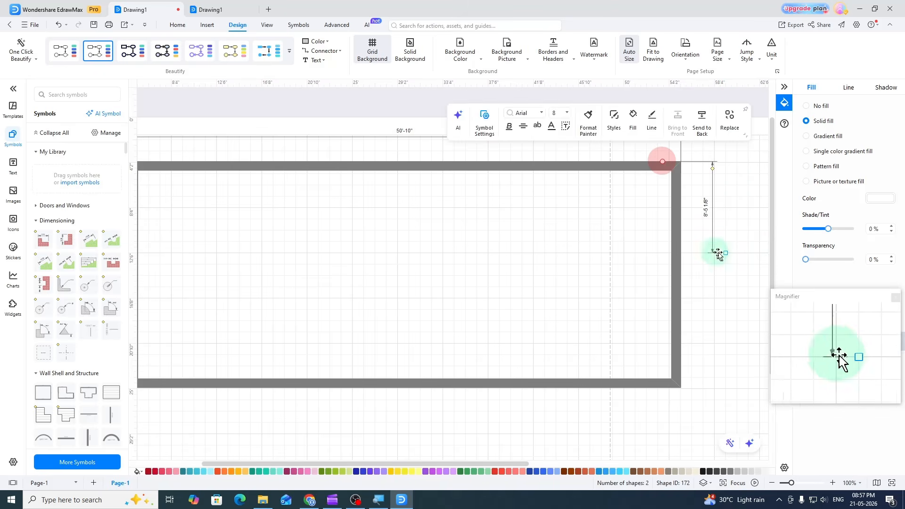
{"action": "left_click_drag", "start_coordinate": [726, 253], "coordinate": [646, 388]}
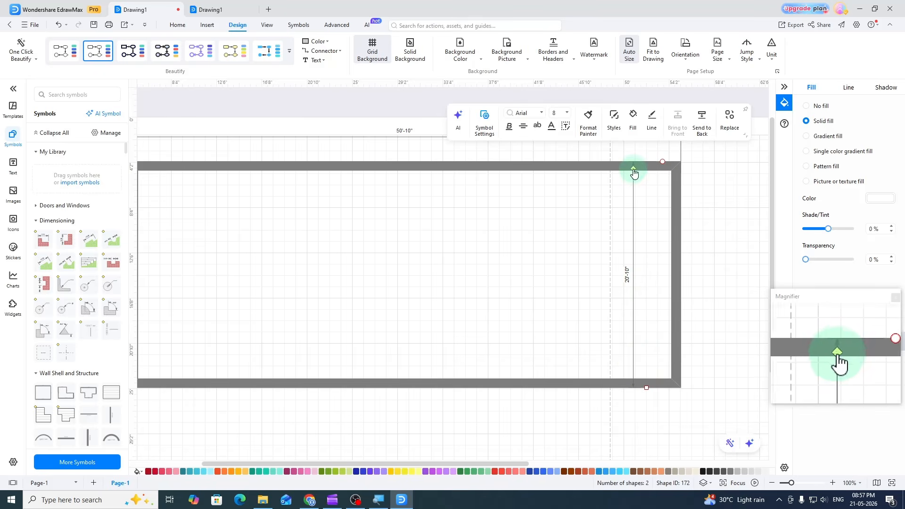
{"action": "left_click_drag", "start_coordinate": [634, 173], "coordinate": [709, 208]}
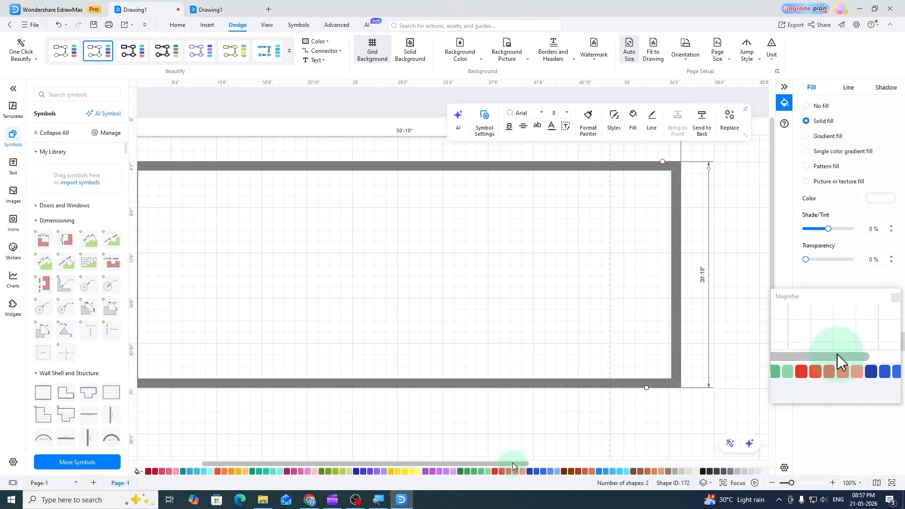
- Place a horizontal Outer Wall symbol from the Wall Shell and Structure library below the room's lower wall, near the left
{"action": "left_click_drag", "start_coordinate": [514, 462], "coordinate": [494, 463]}
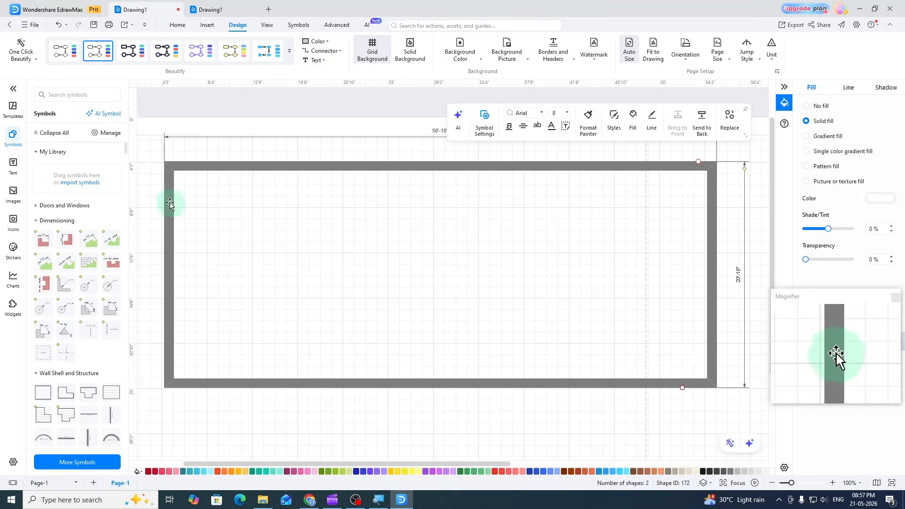
{"action": "scroll", "coordinate": [179, 205], "scroll_direction": "down", "scroll_amount": 2}
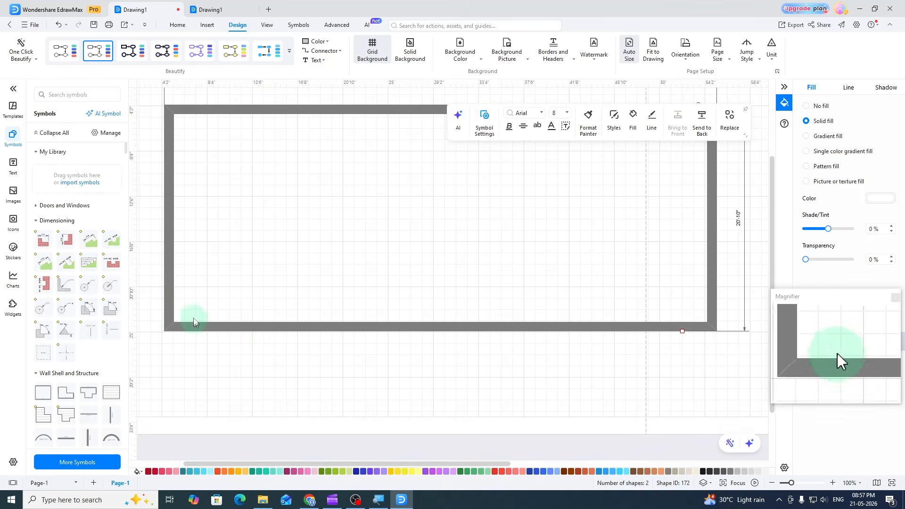
{"action": "scroll", "coordinate": [85, 381], "scroll_direction": "down", "scroll_amount": 2}
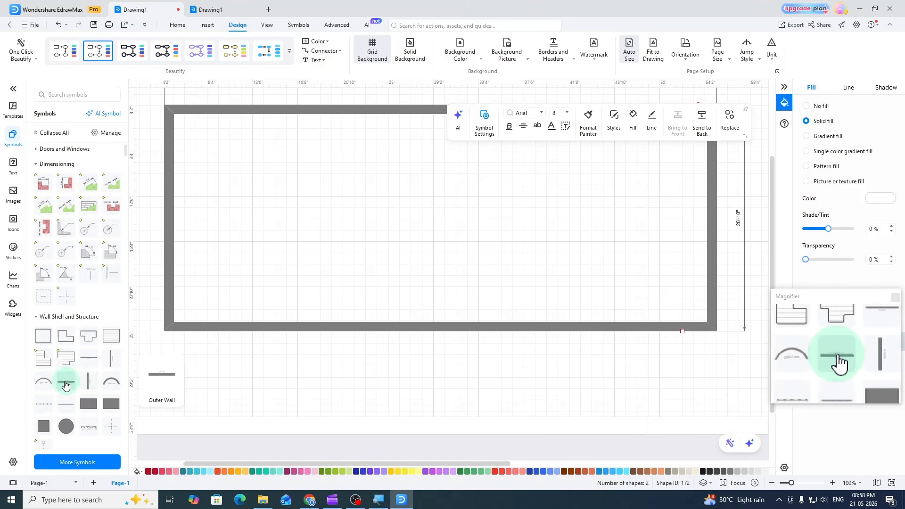
{"action": "left_click_drag", "start_coordinate": [66, 385], "coordinate": [245, 380]}
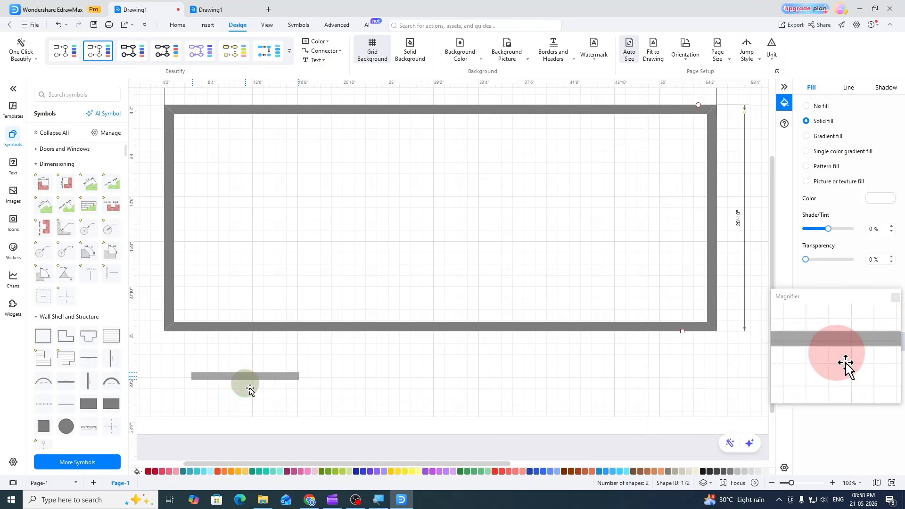
- Set the new horizontal outer wall's thickness to 10.0 in its size settings
{"action": "left_click", "coordinate": [377, 320]}
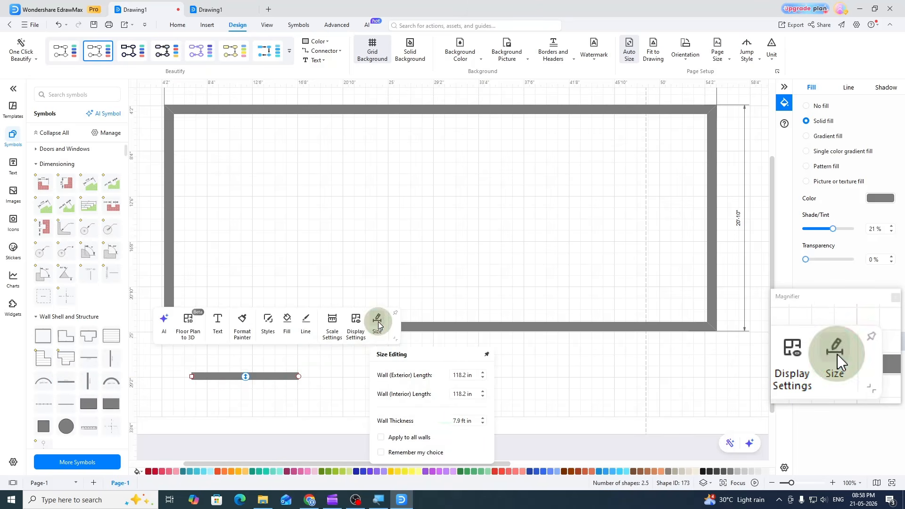
{"action": "left_click", "coordinate": [454, 419]}
{"action": "double_click", "coordinate": [456, 420]}
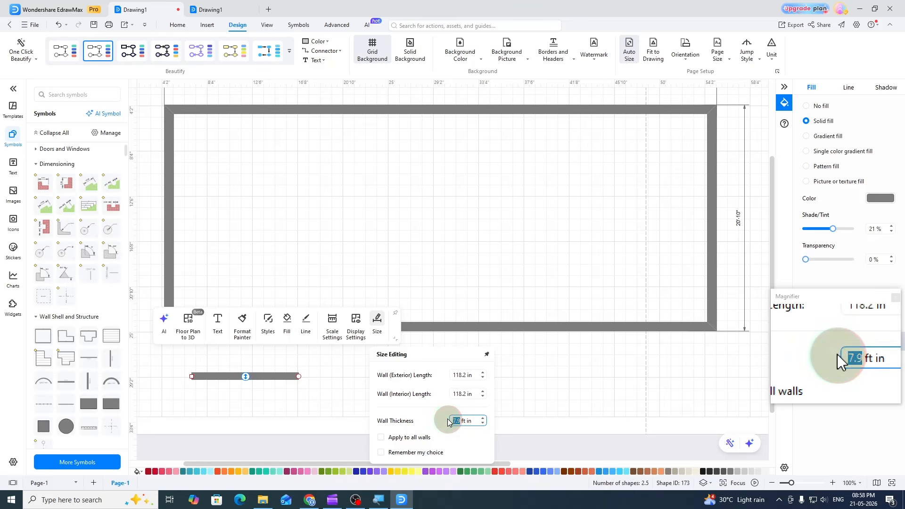
{"action": "type", "text": "10"}
{"action": "key", "text": "Return"}
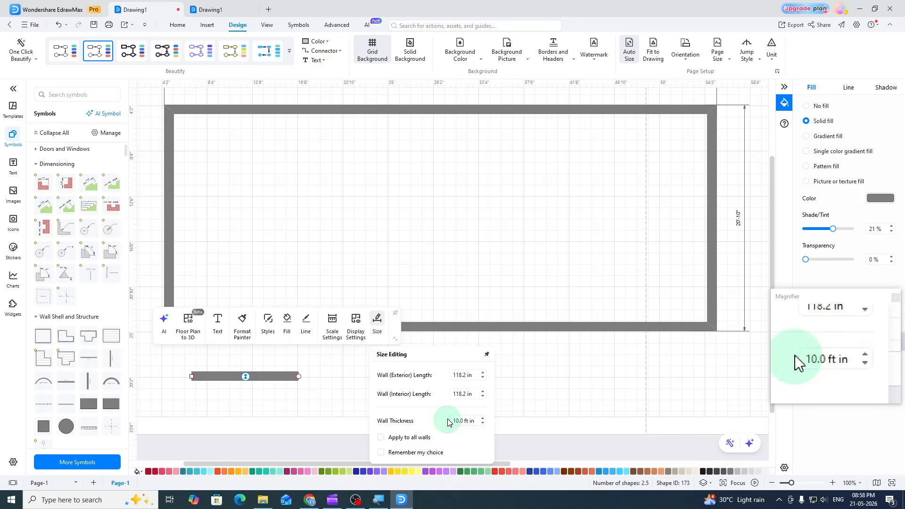
- Set the length of the separate horizontal outer wall below the room to 50'
{"action": "left_click", "coordinate": [467, 398]}
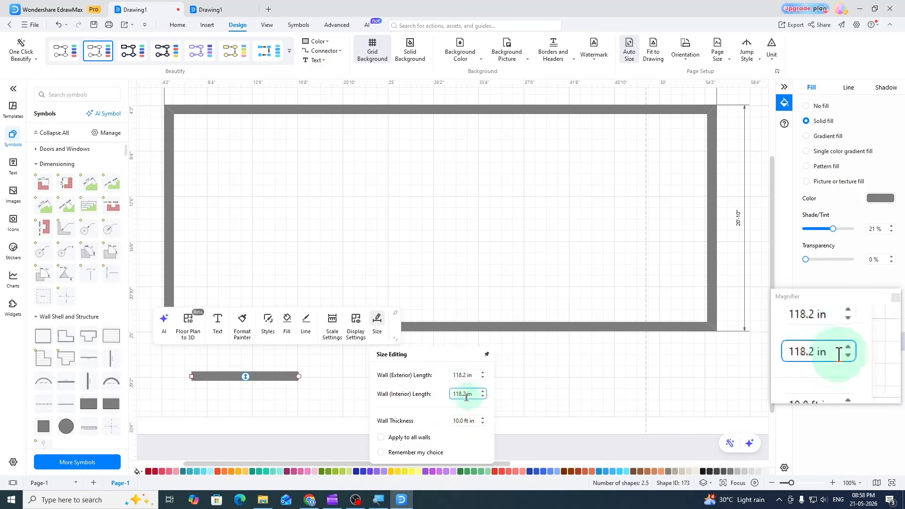
{"action": "double_click", "coordinate": [278, 381]}
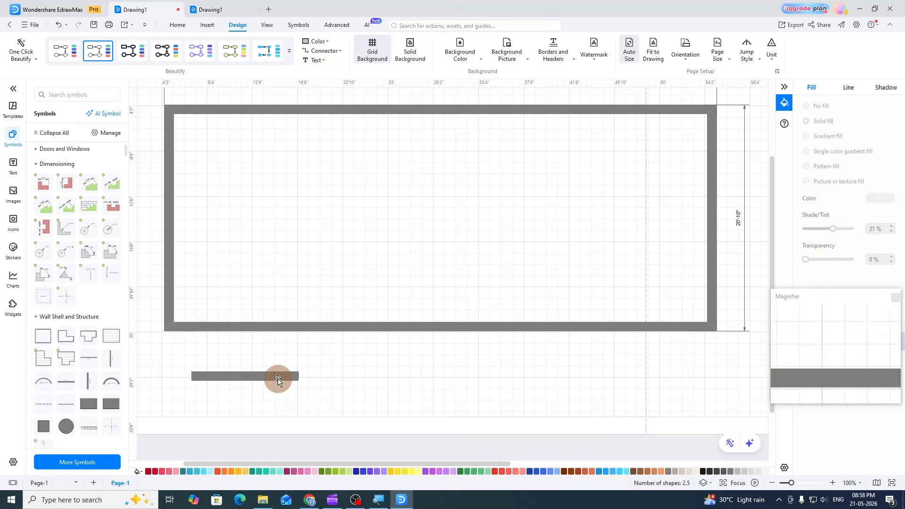
{"action": "type", "text": "5"}
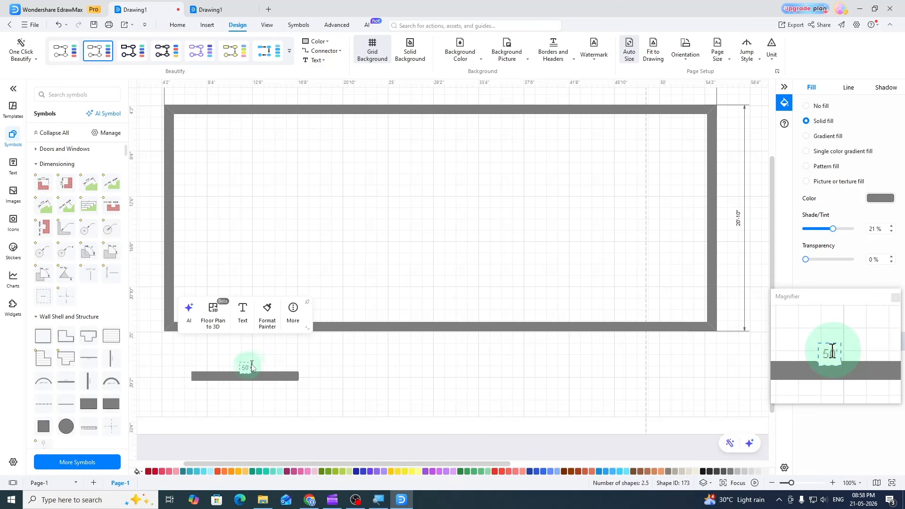
{"action": "type", "text": "0"}
{"action": "left_click", "coordinate": [334, 368]}
{"action": "scroll", "coordinate": [283, 373], "scroll_direction": "down", "scroll_amount": 2}
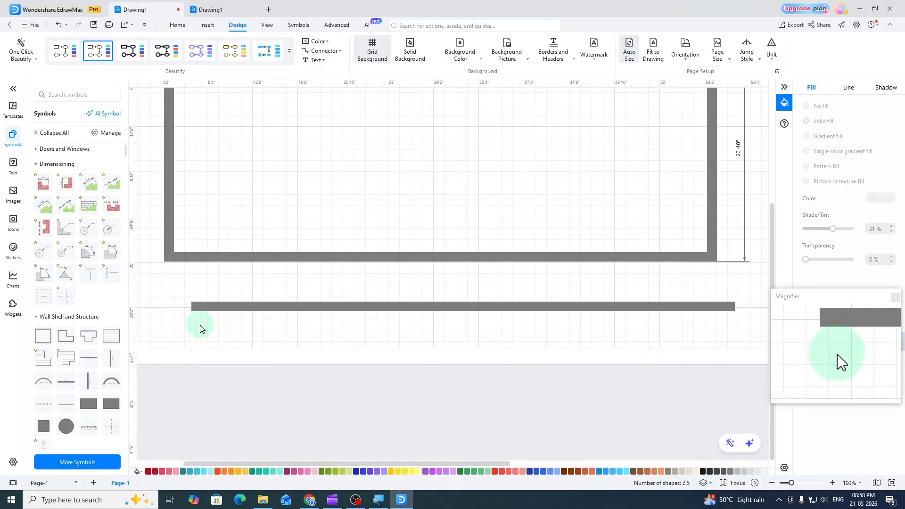
- Place a vertical Outer Wall below the separate horizontal wall, near its left end, and set its thickness to 10.0
{"action": "left_click_drag", "start_coordinate": [87, 380], "coordinate": [212, 386]}
{"action": "scroll", "coordinate": [222, 380], "scroll_direction": "down", "scroll_amount": 1}
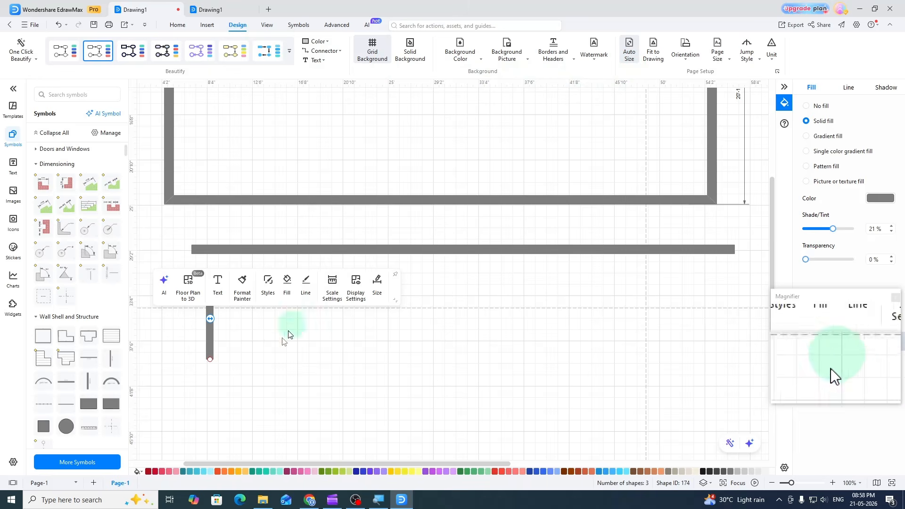
{"action": "scroll", "coordinate": [235, 360], "scroll_direction": "up", "scroll_amount": 2}
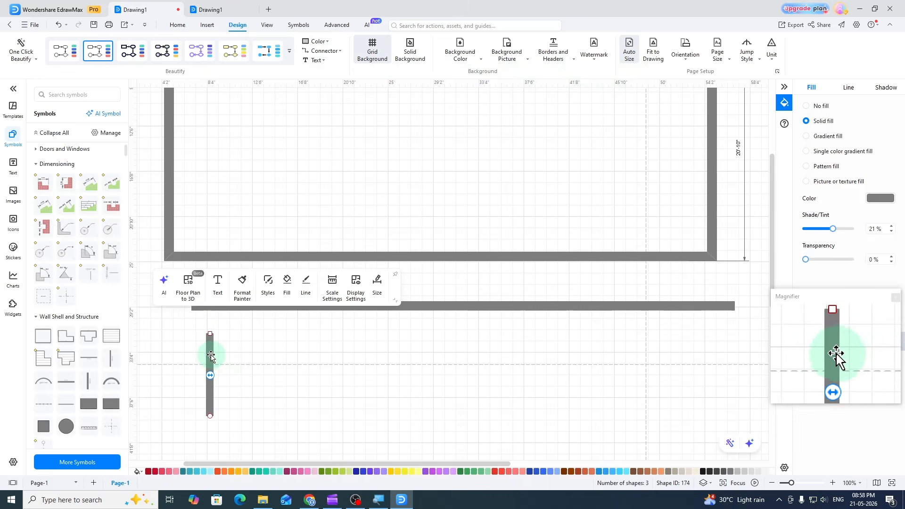
{"action": "left_click", "coordinate": [382, 290]}
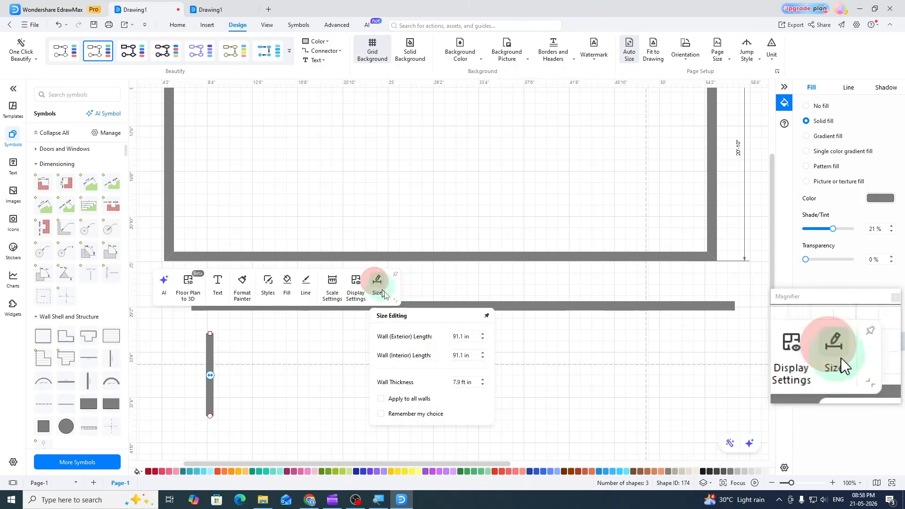
{"action": "left_click", "coordinate": [467, 383]}
{"action": "double_click", "coordinate": [461, 382]}
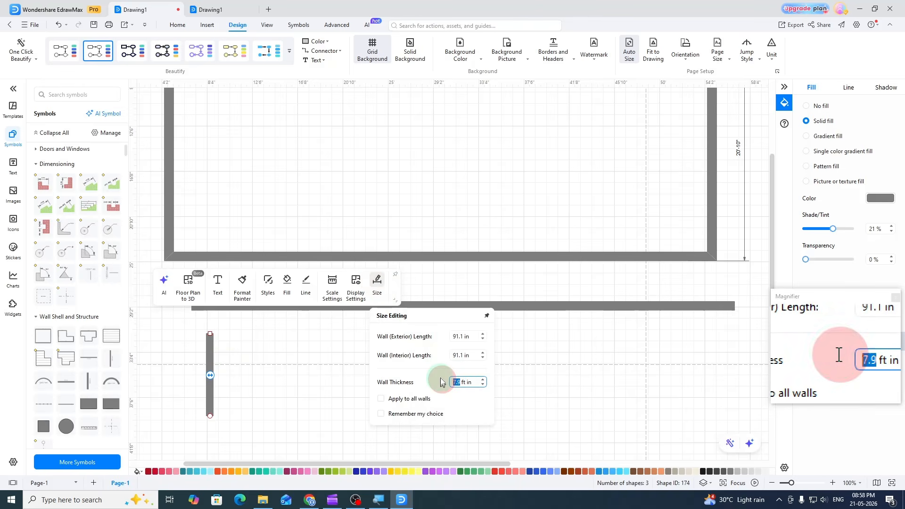
{"action": "type", "text": "10"}
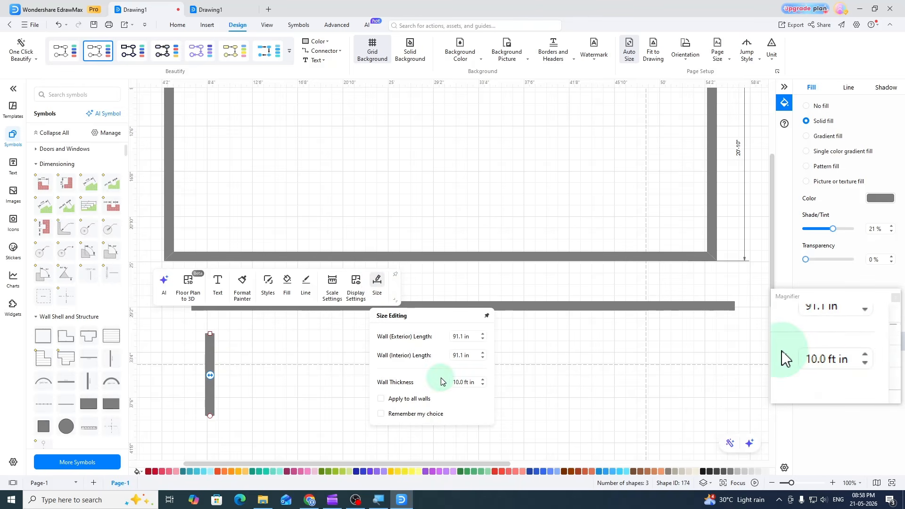
- Set the length of the new vertical outer wall to 20'
{"action": "left_click", "coordinate": [213, 356]}
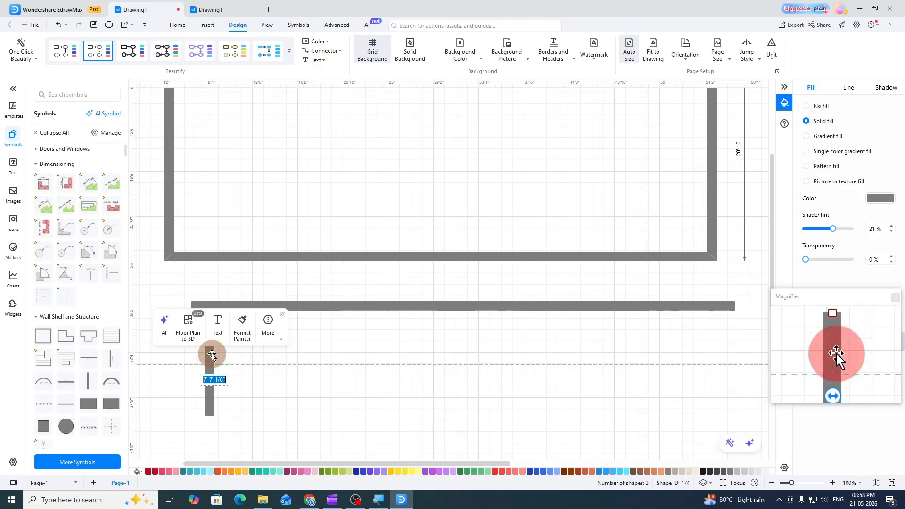
{"action": "type", "text": "20"}
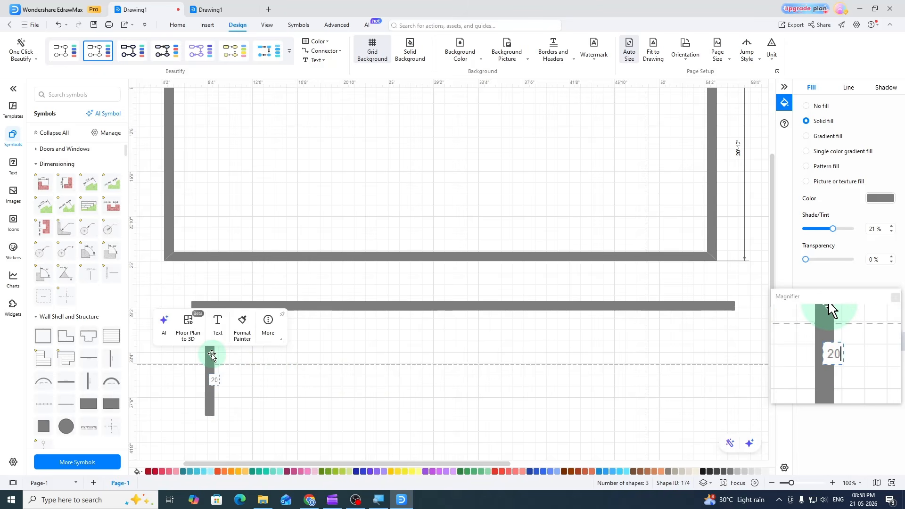
{"action": "left_click", "coordinate": [242, 388]}
- Move the vertical wall so its upper end joins the left end of the separate horizontal wall in a corner
{"action": "left_click_drag", "start_coordinate": [211, 356], "coordinate": [186, 348]}
{"action": "scroll", "coordinate": [186, 348], "scroll_direction": "down", "scroll_amount": 3}
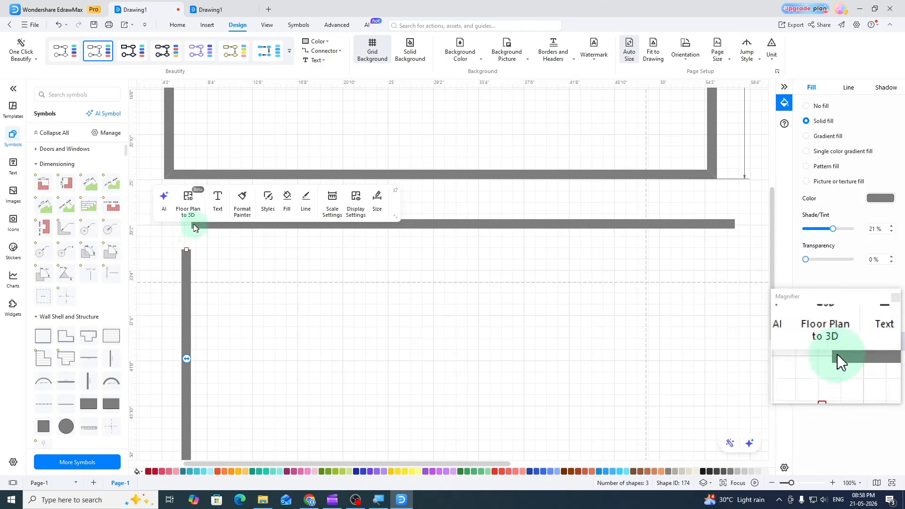
{"action": "scroll", "coordinate": [208, 268], "scroll_direction": "up", "scroll_amount": 2}
{"action": "scroll", "coordinate": [207, 268], "scroll_direction": "up", "scroll_amount": 2}
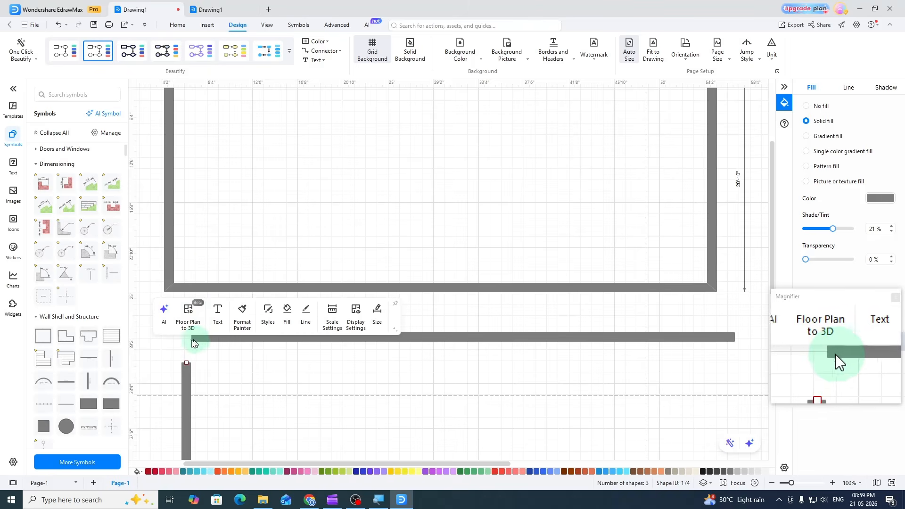
{"action": "left_click_drag", "start_coordinate": [185, 380], "coordinate": [190, 358]}
{"action": "scroll", "coordinate": [232, 380], "scroll_direction": "down", "scroll_amount": 3}
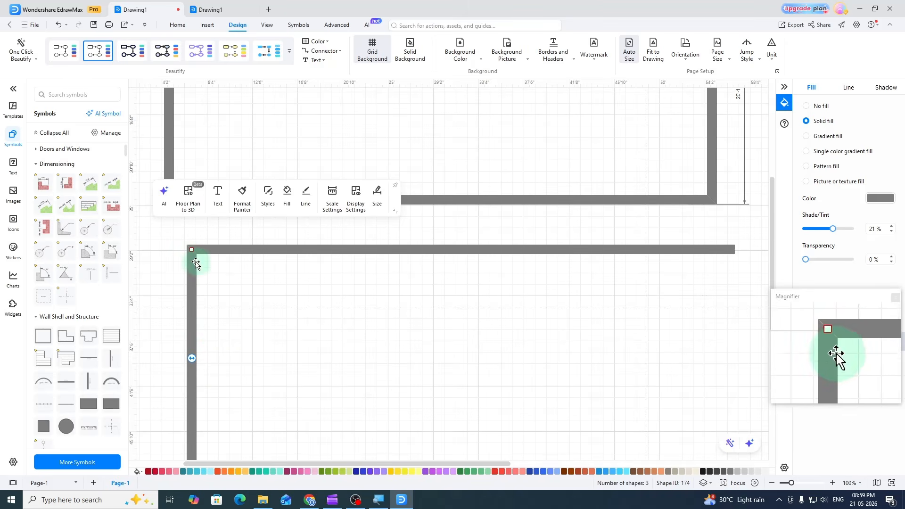
{"action": "scroll", "coordinate": [191, 288], "scroll_direction": "up", "scroll_amount": 2}
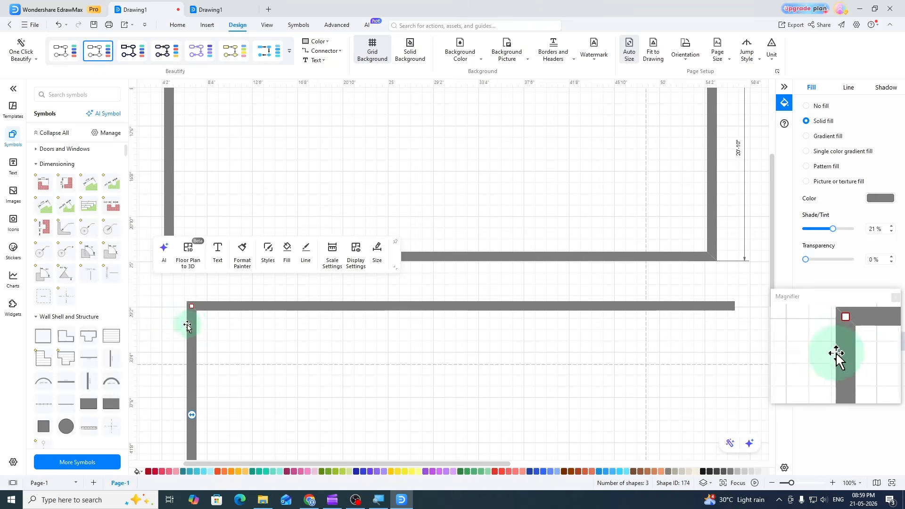
{"action": "scroll", "coordinate": [206, 330], "scroll_direction": "up", "scroll_amount": 6}
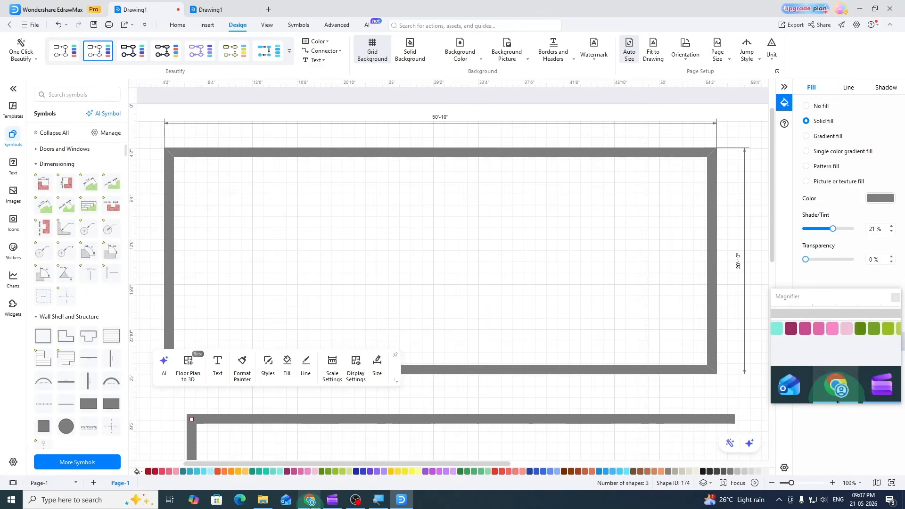
- Switch to the browser's Feet and Inches Calculator, enter 50 feet with no inches as the first value, and choose subtraction
{"action": "left_click", "coordinate": [310, 502]}
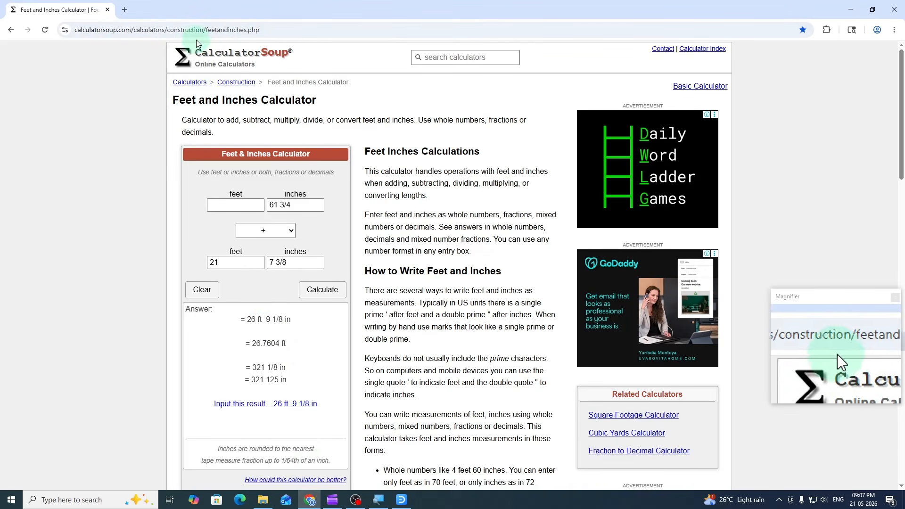
{"action": "left_click", "coordinate": [243, 206]}
{"action": "type", "text": "5"}
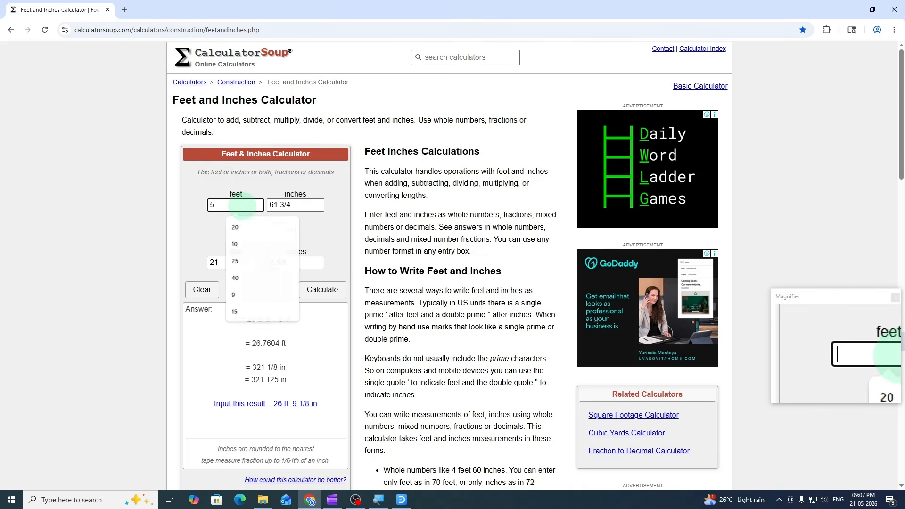
{"action": "type", "text": "0"}
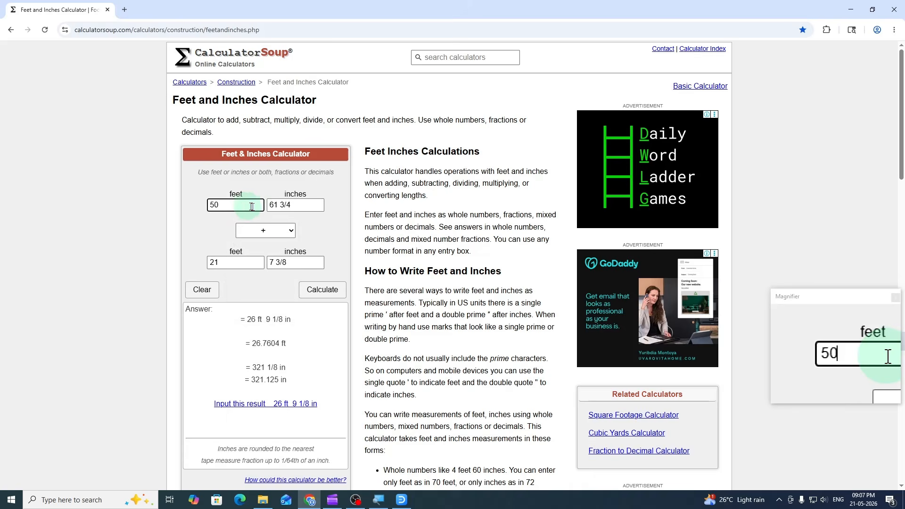
{"action": "left_click", "coordinate": [291, 206]}
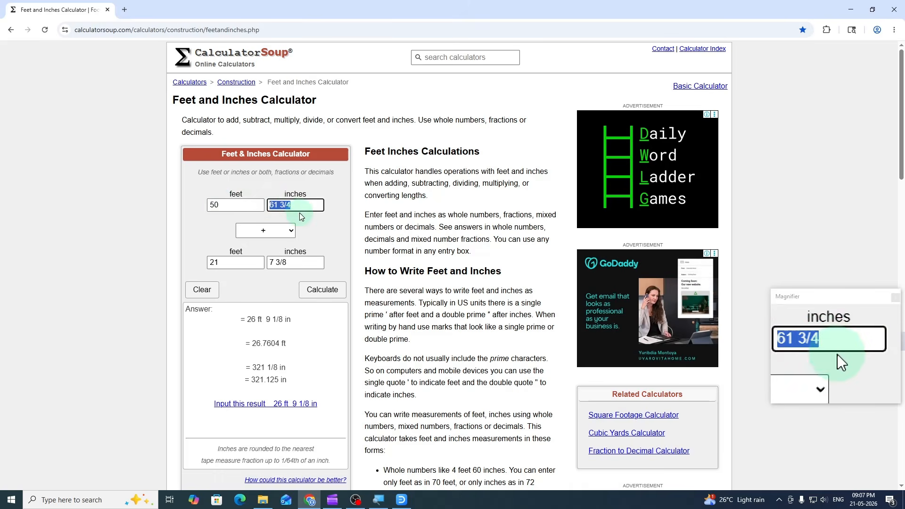
{"action": "key", "text": "BackSpace"}
{"action": "left_click", "coordinate": [270, 235]}
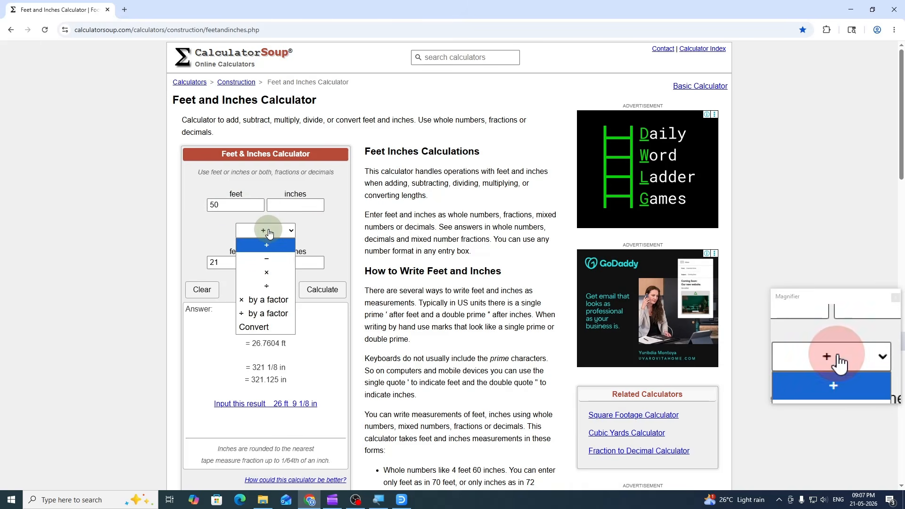
{"action": "left_click", "coordinate": [267, 263]}
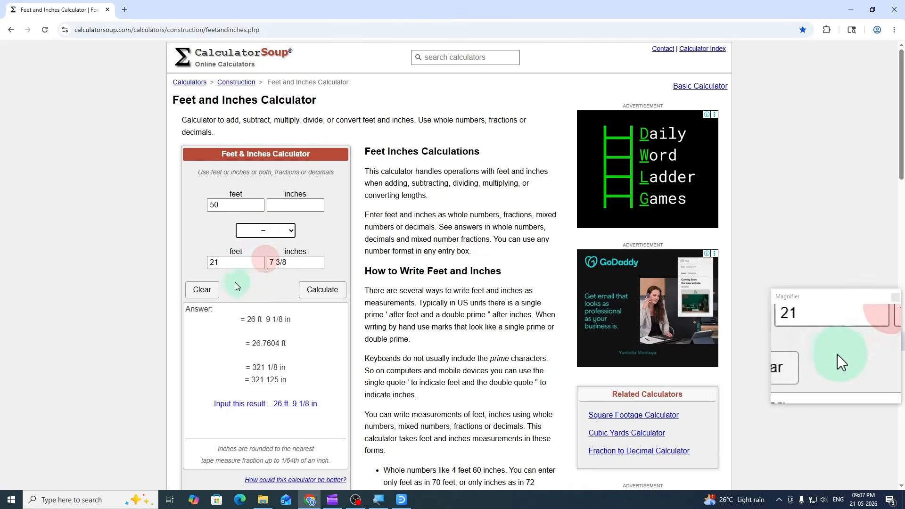
- Clear the second feet value, enter 10 inches as the amount to subtract, and calculate the result
{"action": "left_click_drag", "start_coordinate": [219, 262], "coordinate": [214, 263]}
{"action": "double_click", "coordinate": [216, 263]}
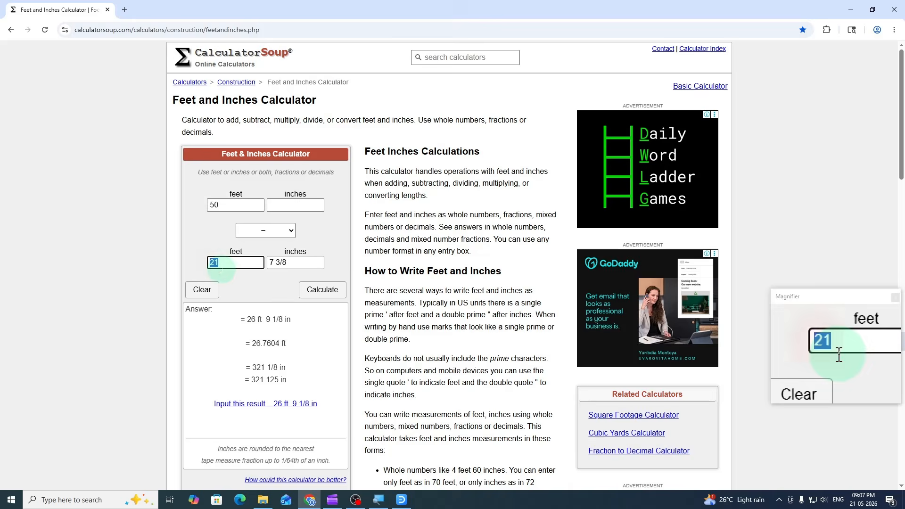
{"action": "key", "text": "BackSpace"}
{"action": "left_click_drag", "start_coordinate": [287, 263], "coordinate": [267, 261]}
{"action": "type", "text": "10"}
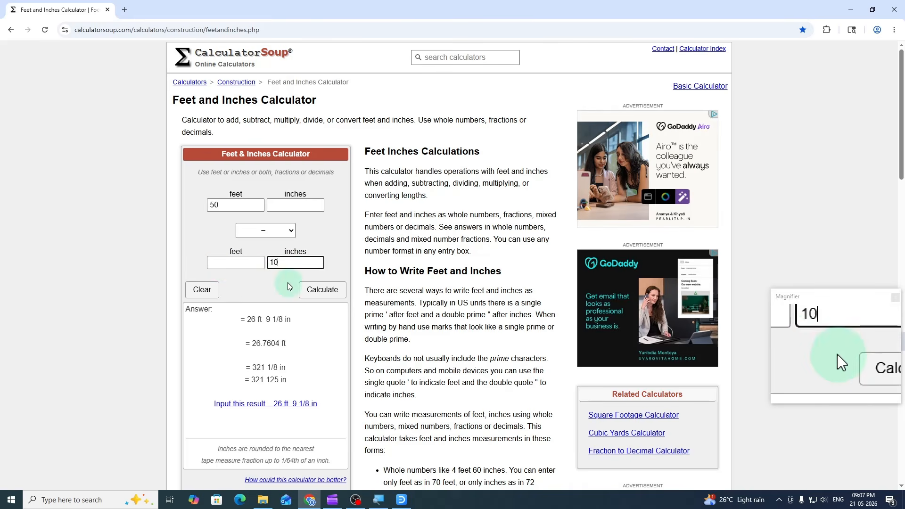
{"action": "left_click", "coordinate": [325, 293]}
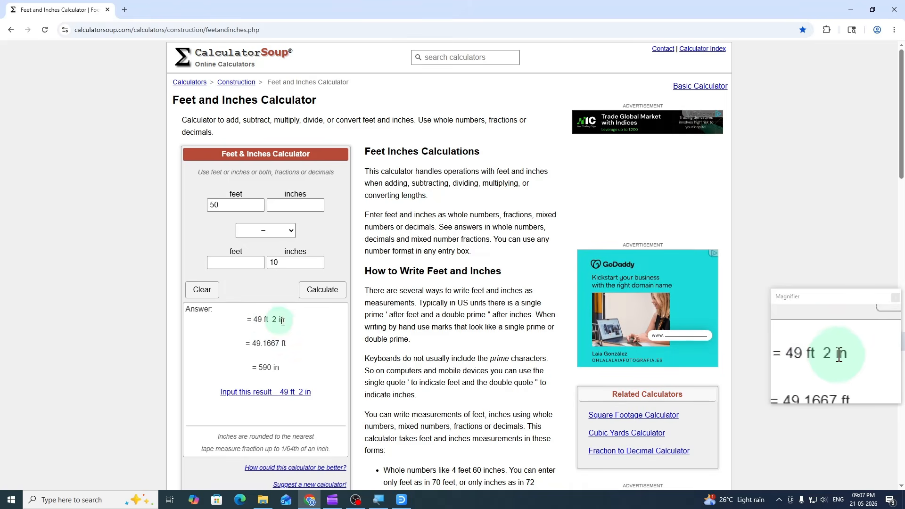
- Switch to EdrawMax and set the length of the room's upper wall to 49'2"
{"action": "left_click", "coordinate": [403, 499]}
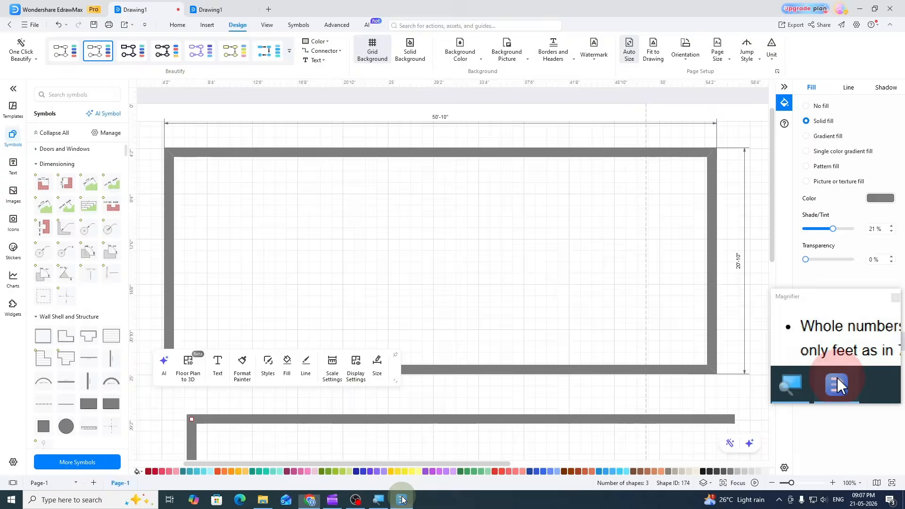
{"action": "left_click", "coordinate": [364, 156]}
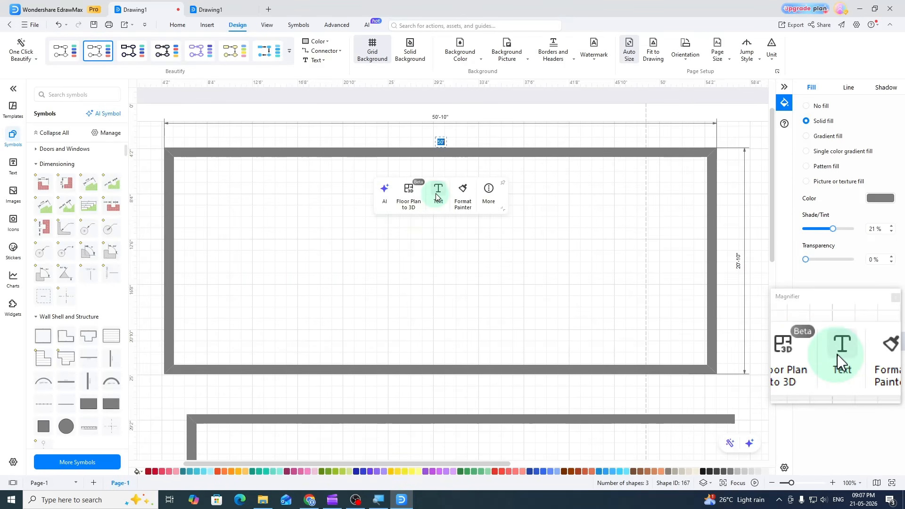
{"action": "type", "text": "49'2\""}
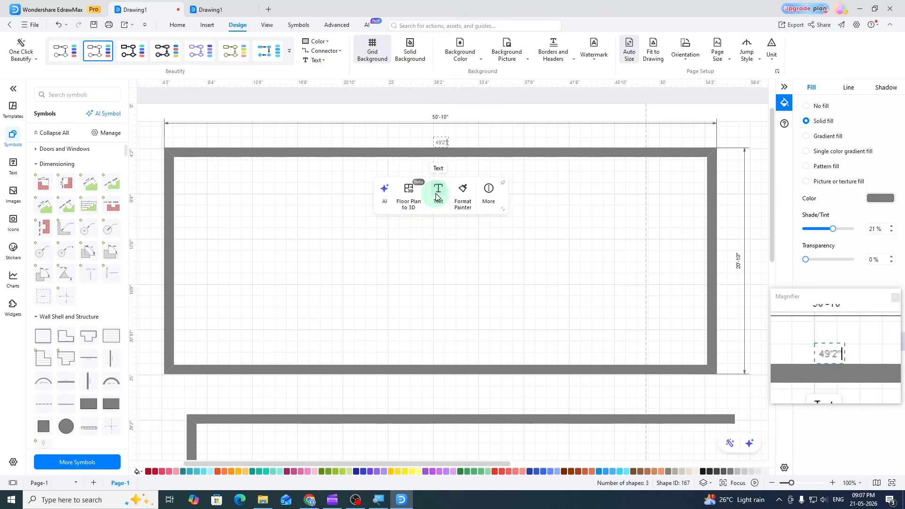
{"action": "left_click", "coordinate": [491, 137]}
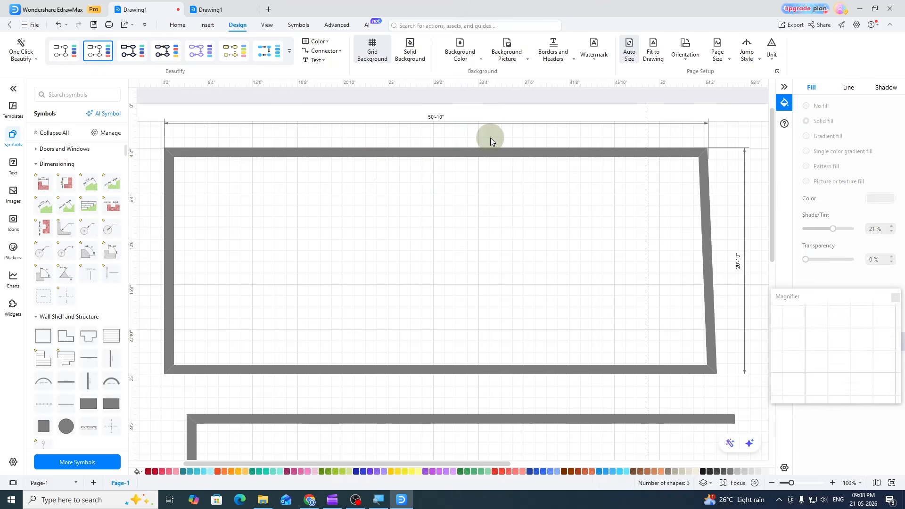
- Set the length of the room's lower wall to 49'2"
{"action": "left_click", "coordinate": [398, 371]}
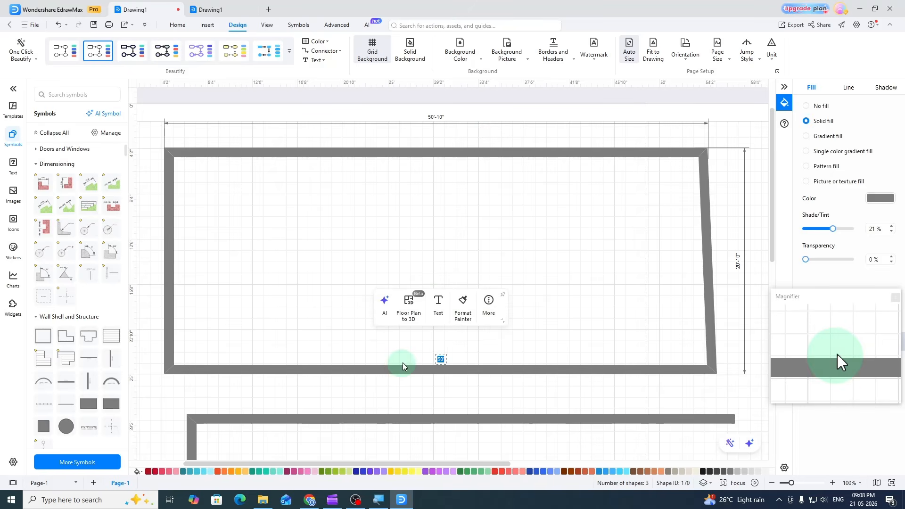
{"action": "type", "text": "49'2"}
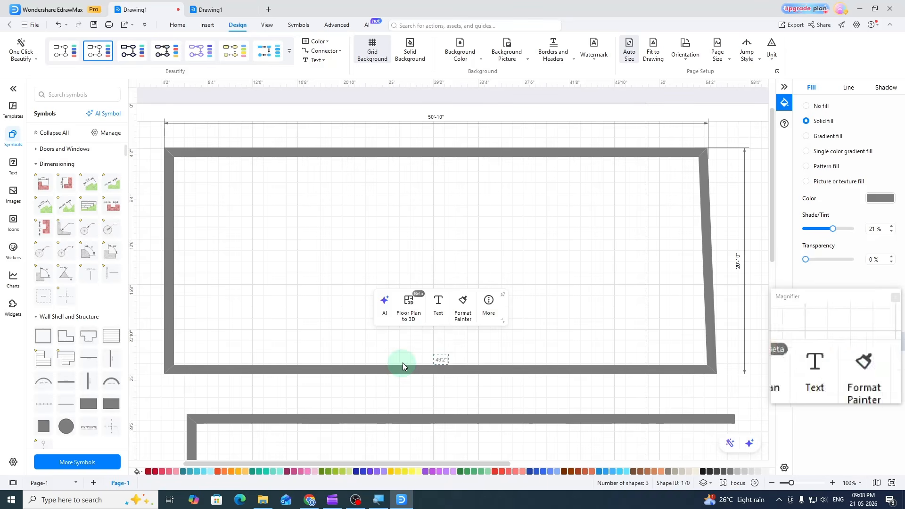
{"action": "left_click", "coordinate": [476, 213]}
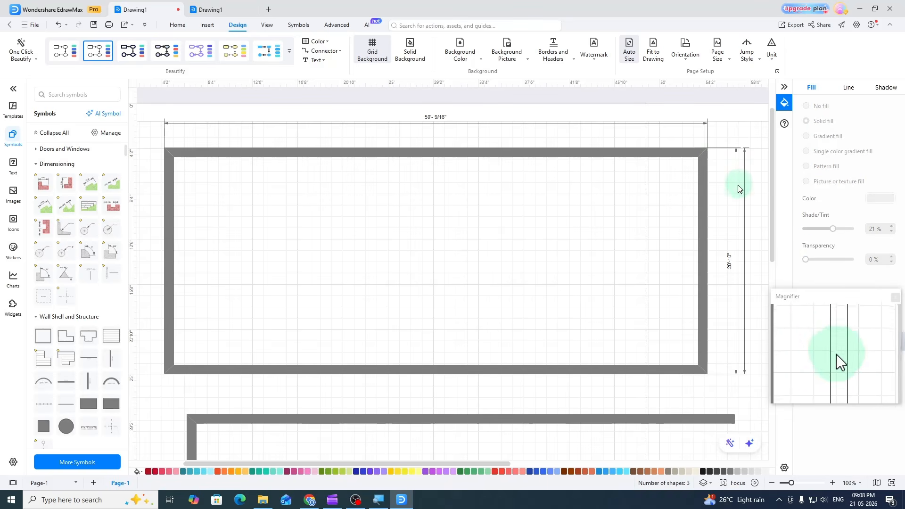
- Realign the endpoints of the horizontal dimension above the room with the outer faces of its left and right walls
{"action": "left_click", "coordinate": [611, 124]}
{"action": "left_click_drag", "start_coordinate": [164, 157], "coordinate": [153, 156]}
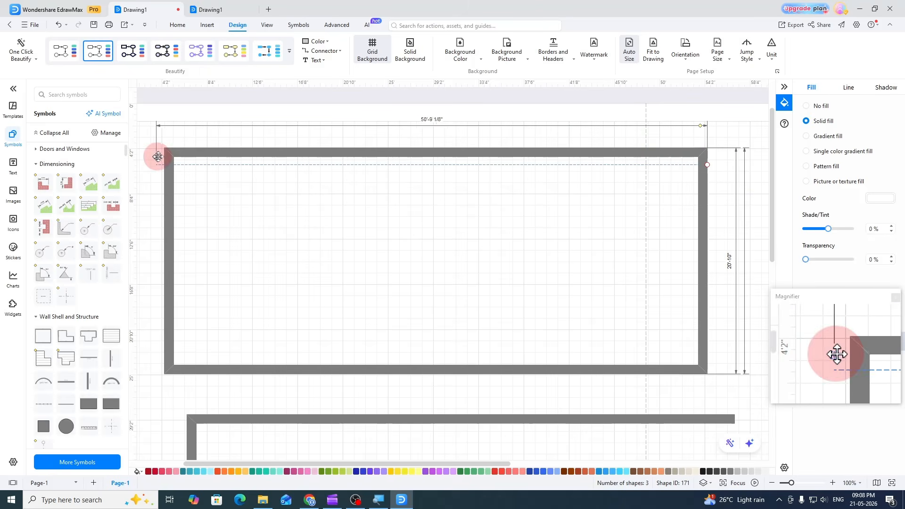
{"action": "left_click", "coordinate": [524, 156]}
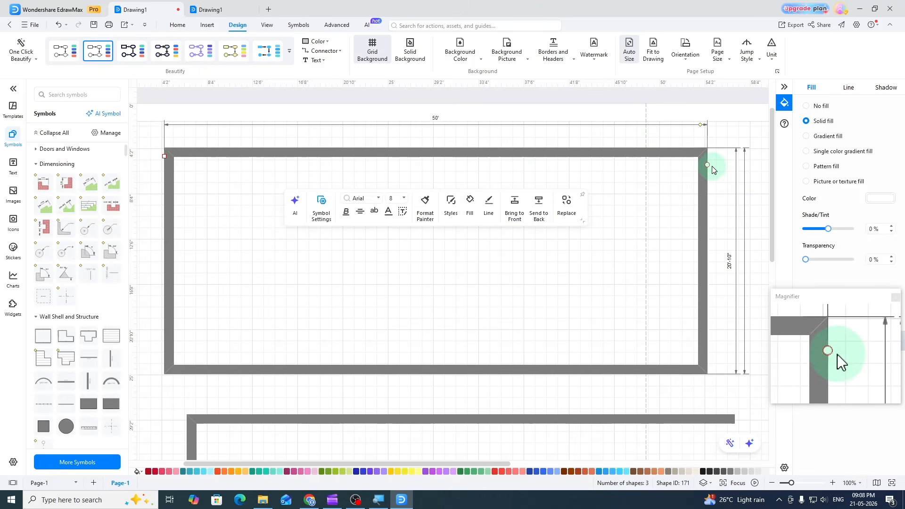
{"action": "mouse_move", "coordinate": [708, 164]}
{"action": "left_mouse_down"}
{"action": "mouse_move", "coordinate": [716, 164]}
{"action": "mouse_move", "coordinate": [707, 165]}
{"action": "left_mouse_up"}
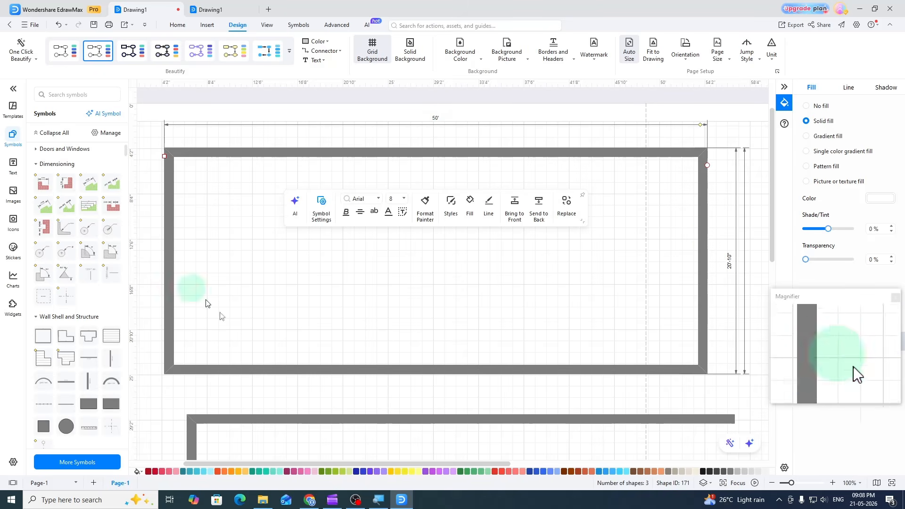
- Switch to the browser's Feet and Inches Calculator and calculate 20 feet minus 10 inches
{"action": "left_click", "coordinate": [309, 501]}
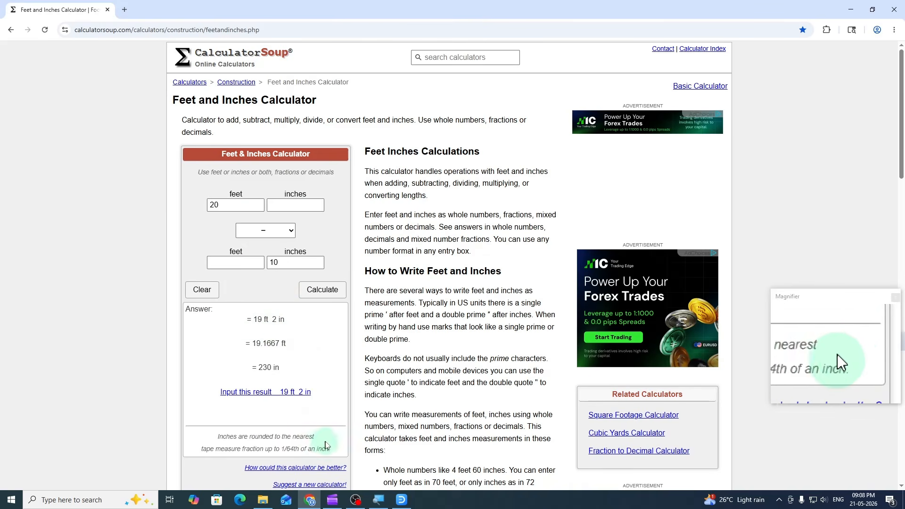
- Switch to EdrawMax and set the length of the room's left wall to 19'2"
{"action": "left_click", "coordinate": [402, 500]}
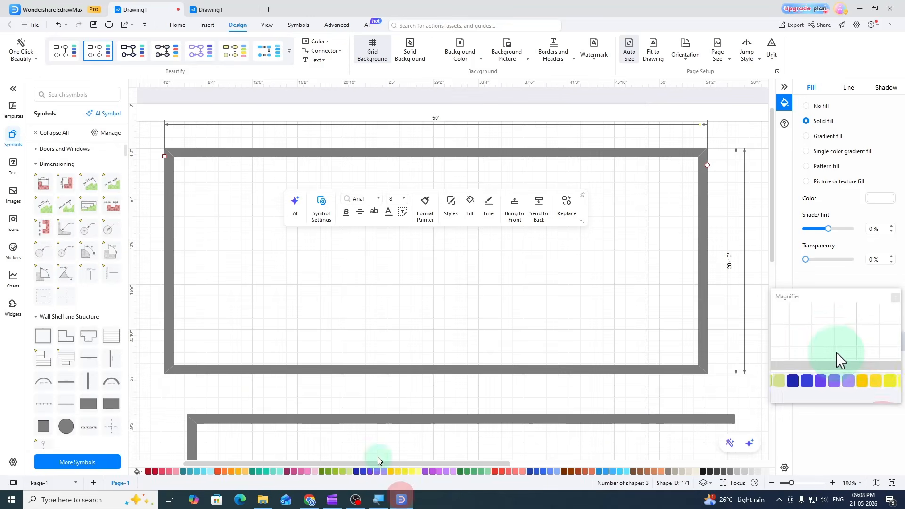
{"action": "left_click", "coordinate": [169, 214]}
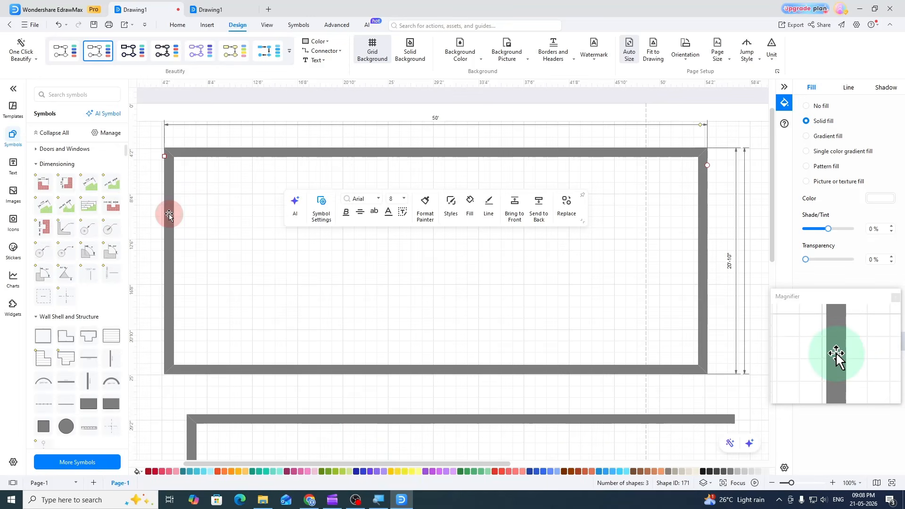
{"action": "type", "text": "1"}
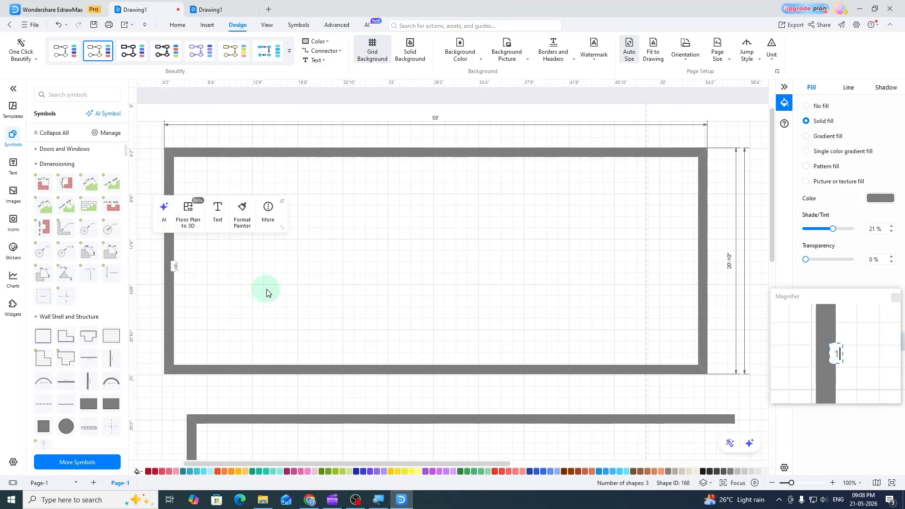
{"action": "type", "text": "9'2"}
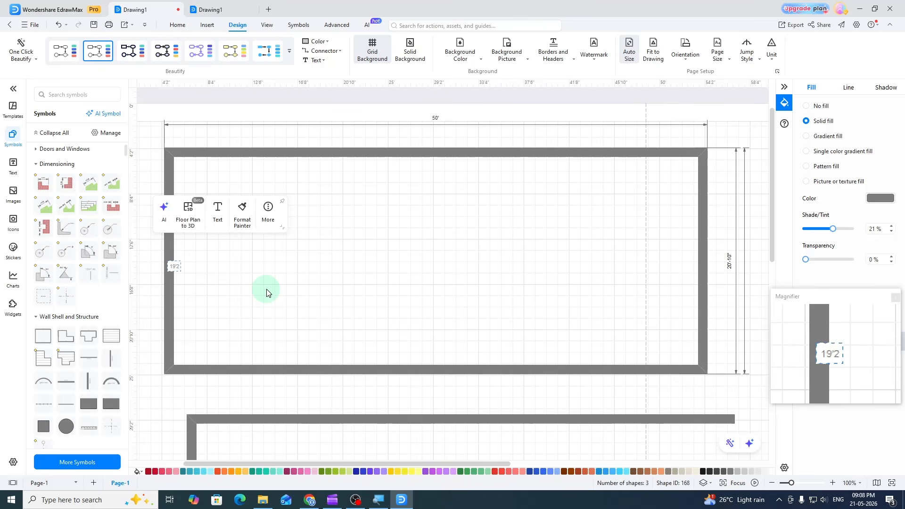
{"action": "left_click", "coordinate": [641, 236]}
- Set the length of the room's right wall to 19'2"
{"action": "left_click", "coordinate": [702, 213]}
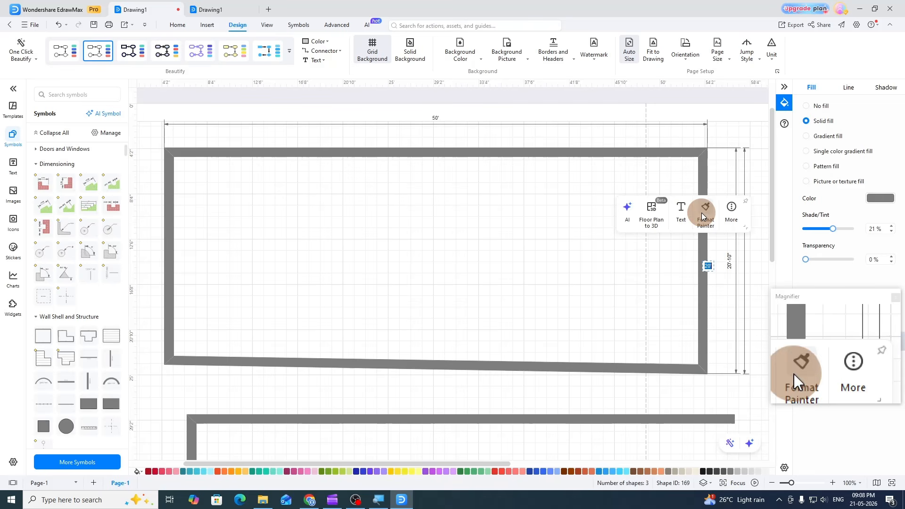
{"action": "type", "text": "1"}
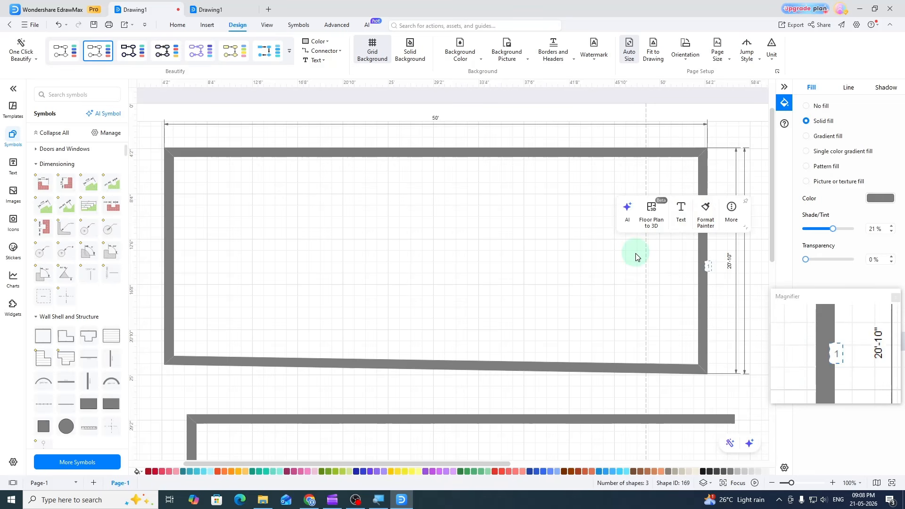
{"action": "type", "text": "9'2\""}
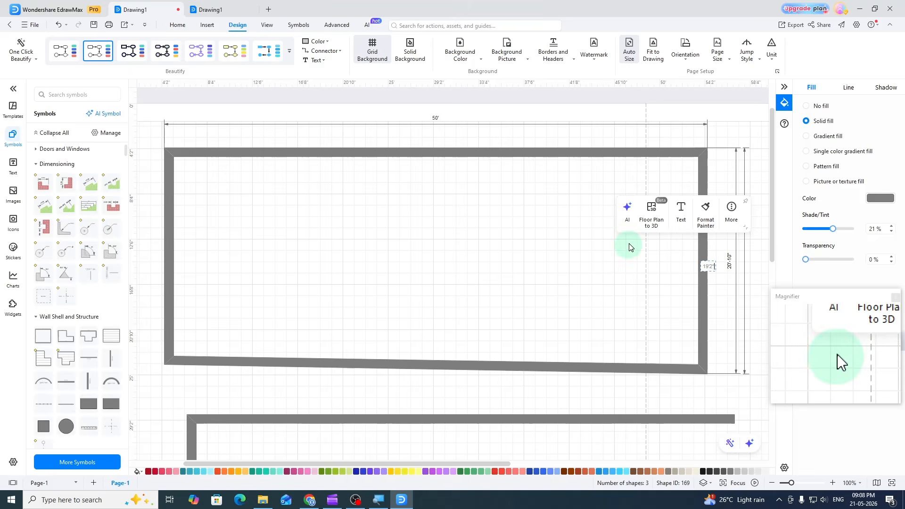
{"action": "left_click", "coordinate": [629, 243]}
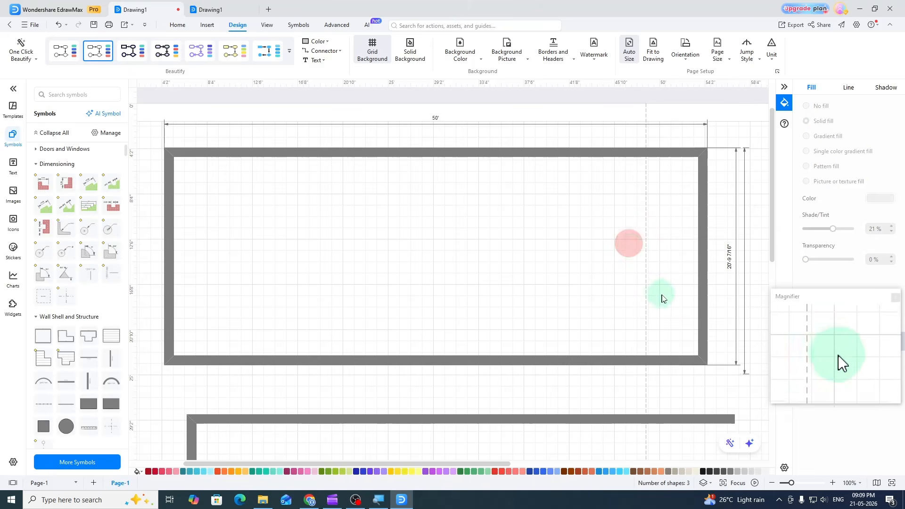
- Realign the endpoints of the vertical dimension beside the room with the outer faces of its upper and lower walls
{"action": "left_click", "coordinate": [736, 202]}
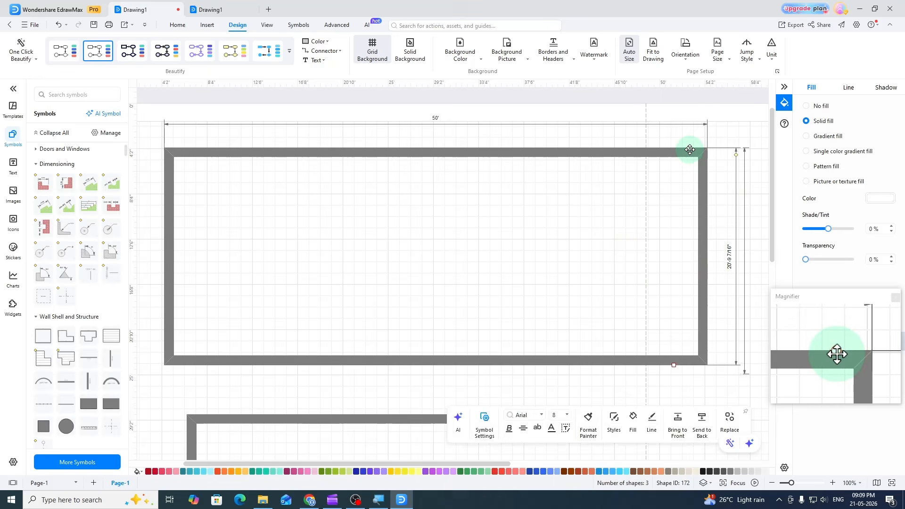
{"action": "mouse_move", "coordinate": [690, 148]}
{"action": "left_mouse_down"}
{"action": "mouse_move", "coordinate": [716, 182]}
{"action": "mouse_move", "coordinate": [692, 148]}
{"action": "left_mouse_up"}
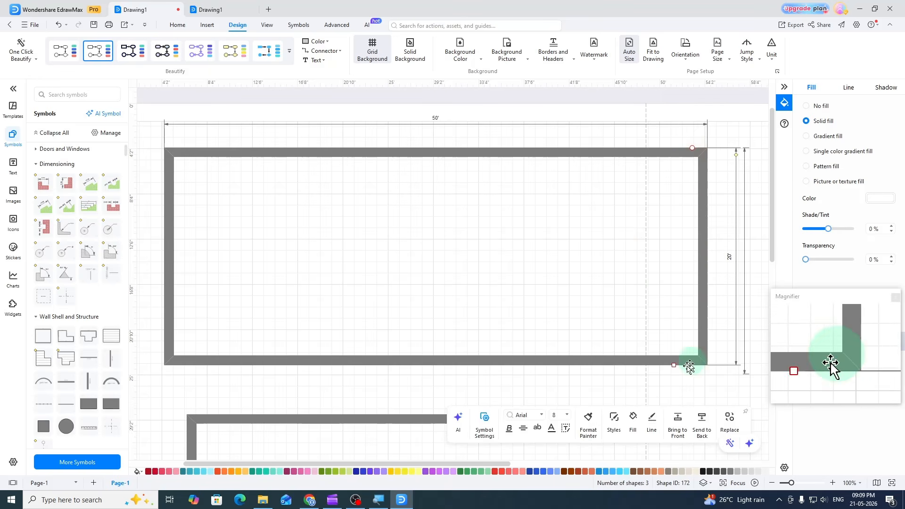
{"action": "left_click_drag", "start_coordinate": [674, 365], "coordinate": [671, 365]}
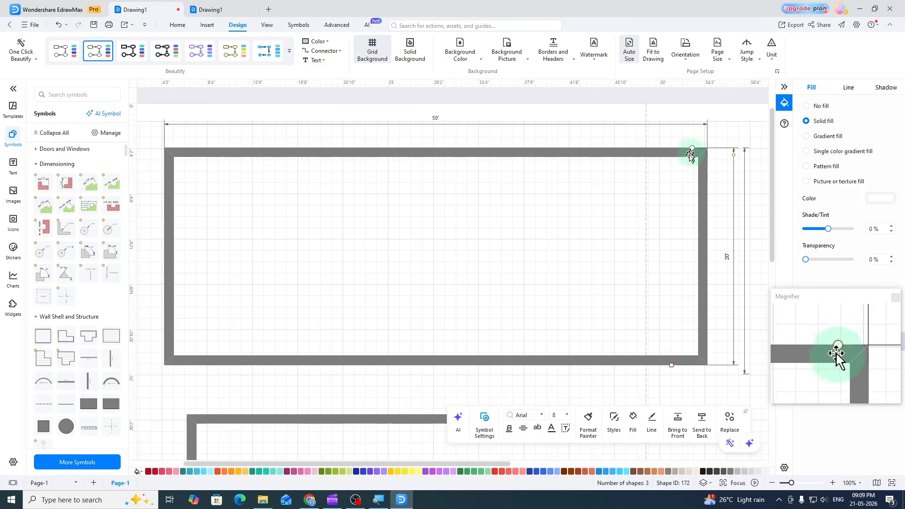
- Move the vertical dimension away from the room, reattach its endpoints to the outer wall faces and bring its dimension line closer to the right wall
{"action": "left_click", "coordinate": [743, 223]}
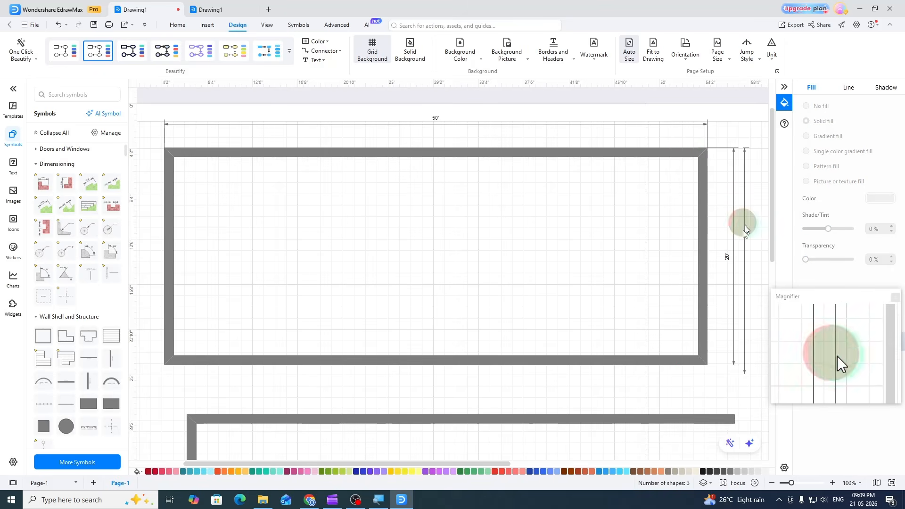
{"action": "left_click_drag", "start_coordinate": [479, 463], "coordinate": [506, 464]}
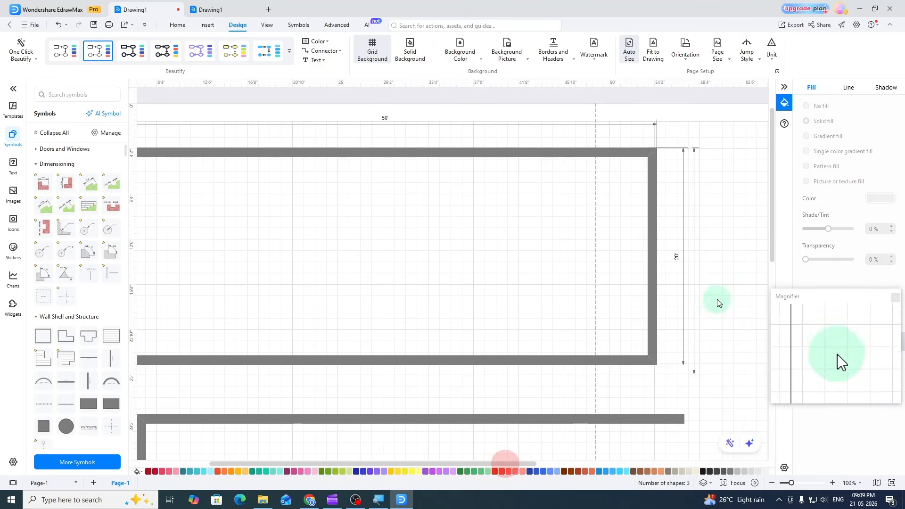
{"action": "left_click", "coordinate": [694, 336]}
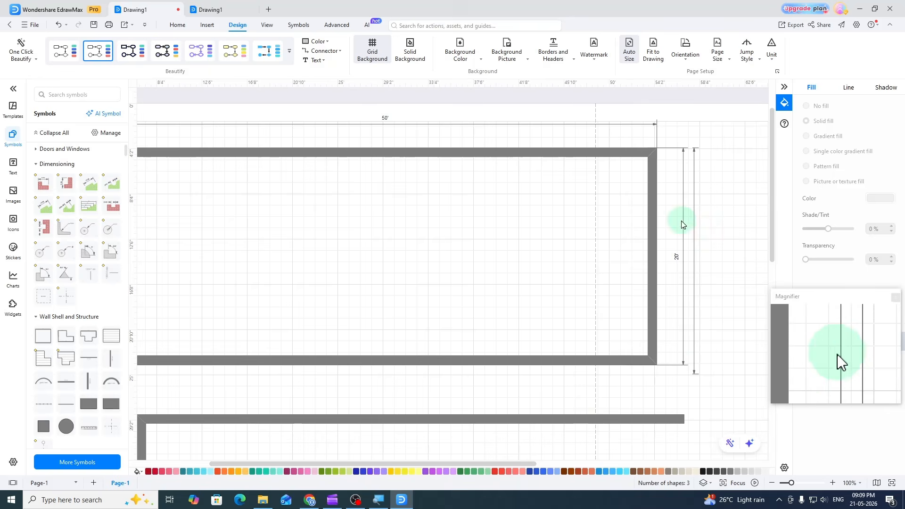
{"action": "left_click_drag", "start_coordinate": [684, 220], "coordinate": [745, 217]}
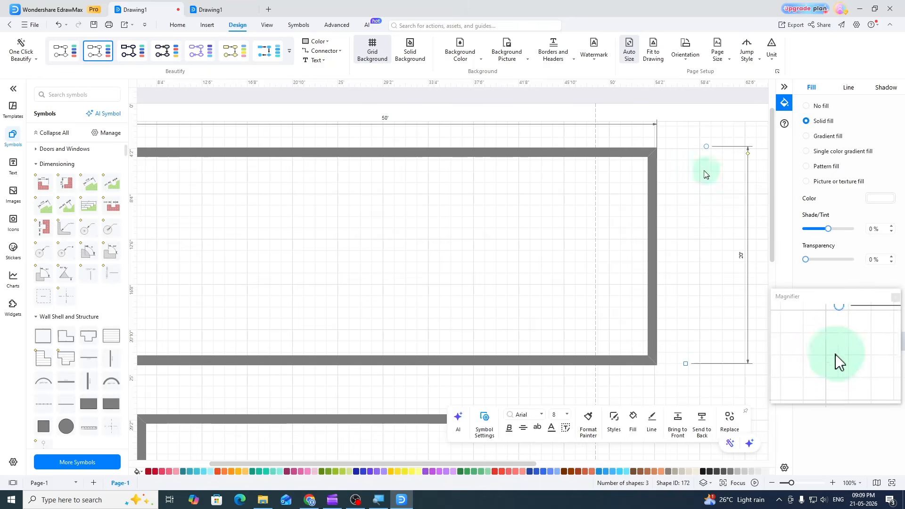
{"action": "left_click_drag", "start_coordinate": [724, 146], "coordinate": [635, 147]}
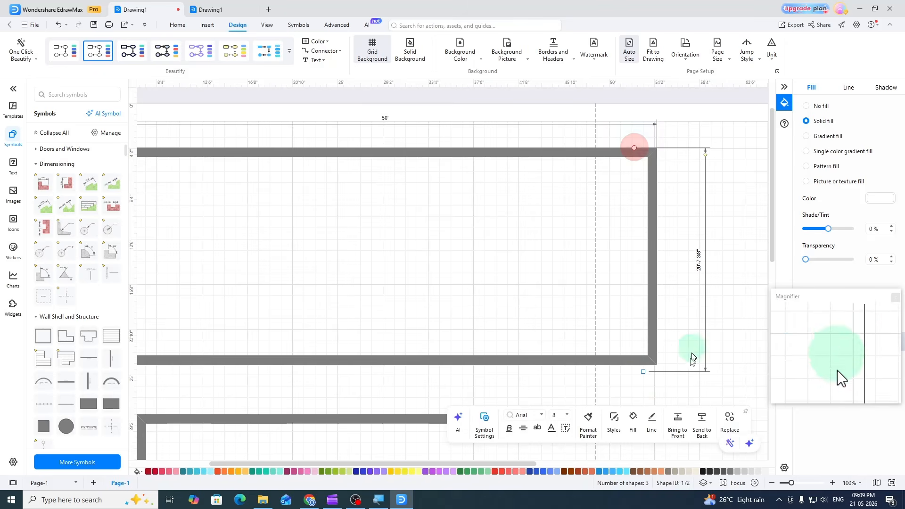
{"action": "left_click_drag", "start_coordinate": [642, 371], "coordinate": [636, 364]}
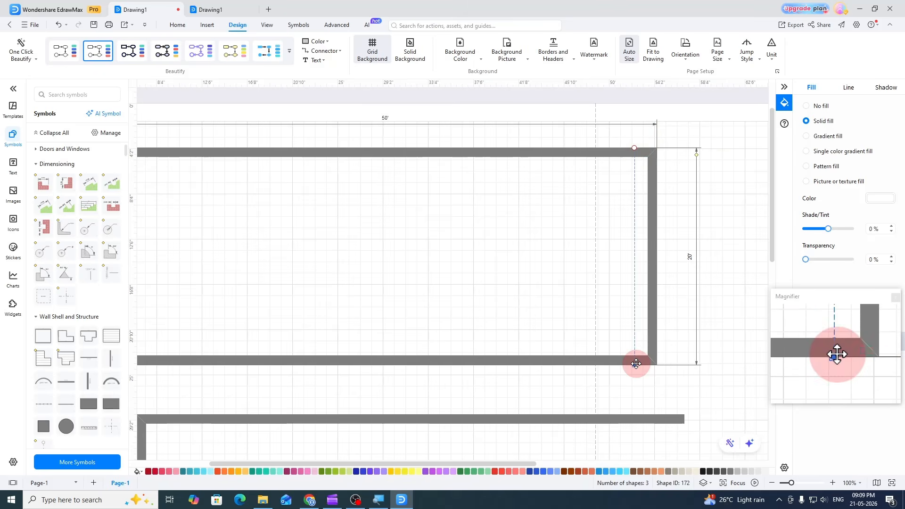
{"action": "left_click_drag", "start_coordinate": [697, 155], "coordinate": [689, 155]}
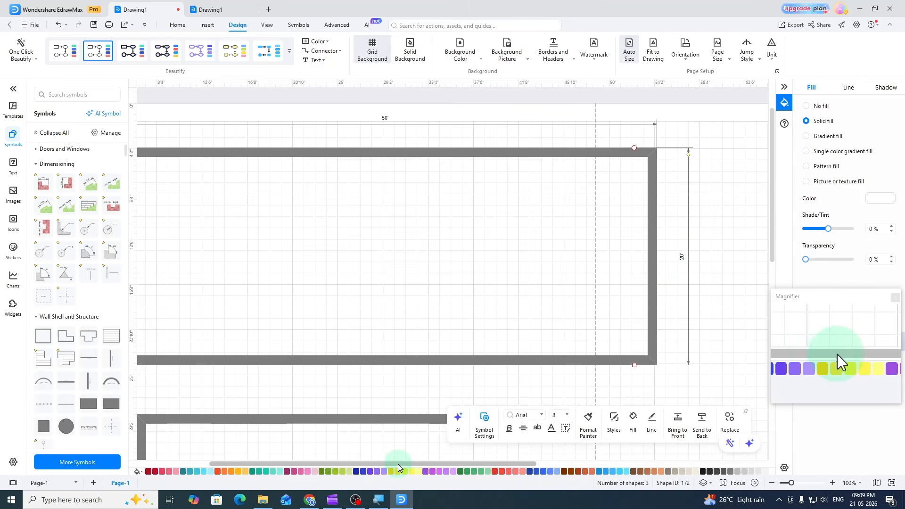
- Delete the two separate outer walls below the room, the horizontal one and the vertical one
{"action": "left_click_drag", "start_coordinate": [398, 465], "coordinate": [370, 464]}
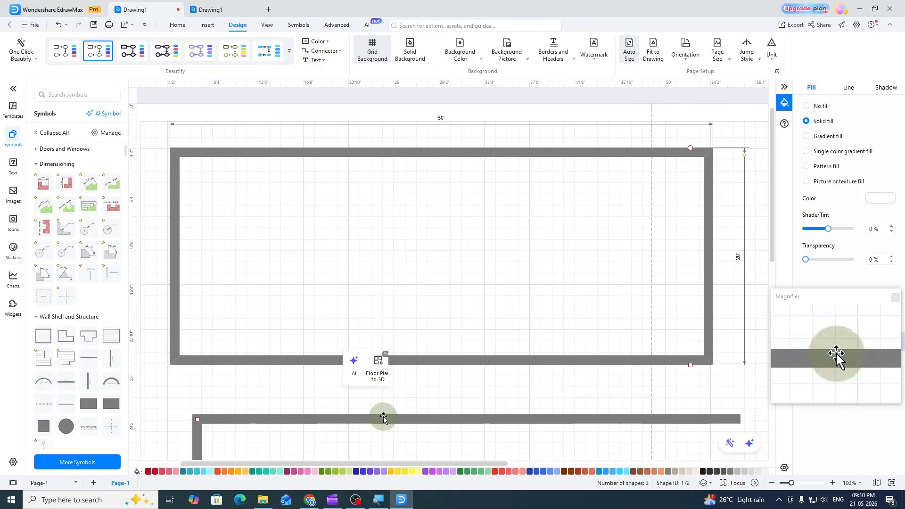
{"action": "left_click", "coordinate": [384, 419]}
{"action": "key", "text": "Delete"}
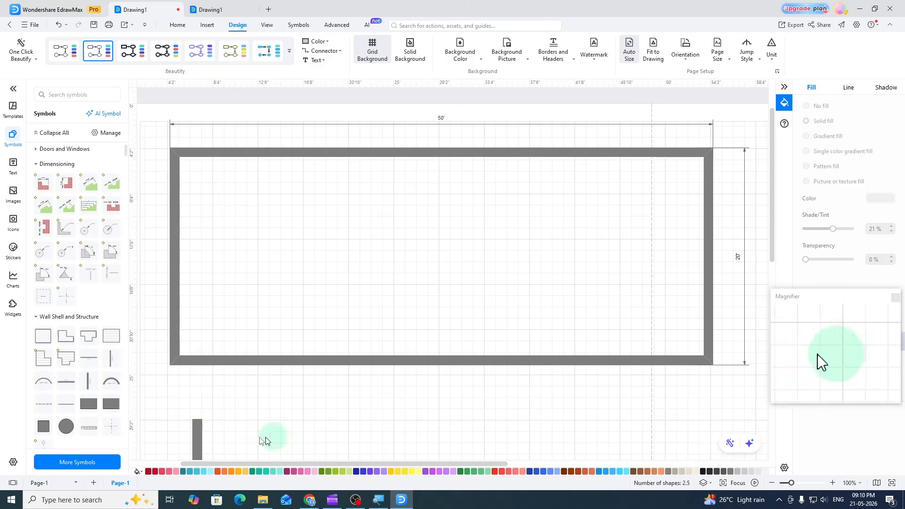
{"action": "left_click", "coordinate": [197, 429]}
{"action": "key", "text": "Delete"}
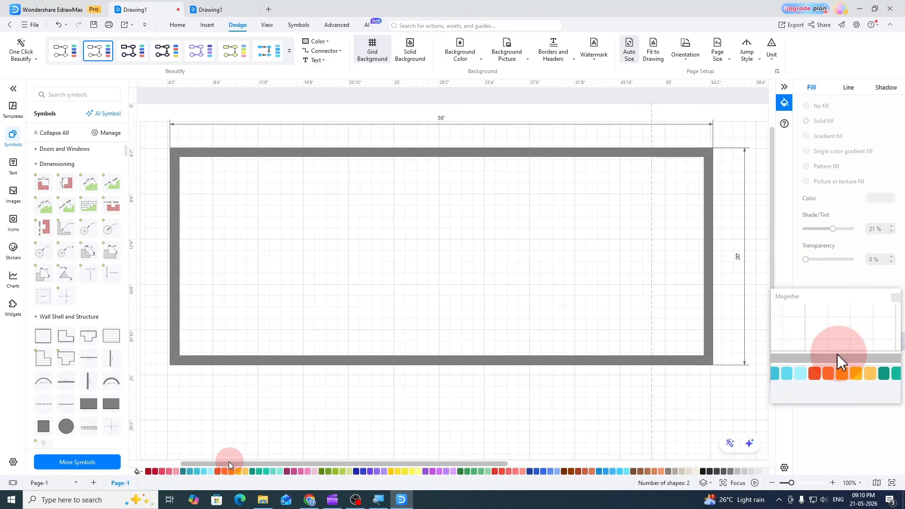
- Check the bedroom layout and room sizes in the finished House Plan 50' x 20' drawing and return to the working drawing
{"action": "scroll", "coordinate": [613, 235], "scroll_direction": "up", "scroll_amount": 1}
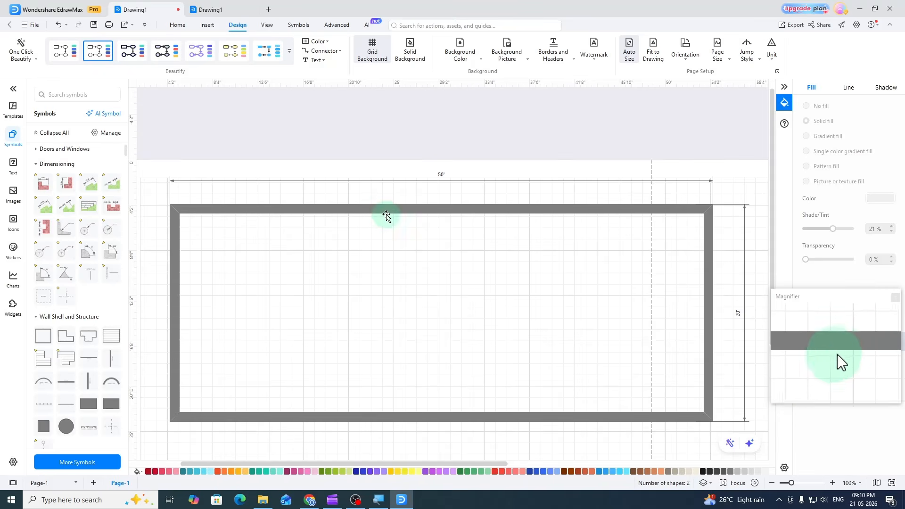
{"action": "scroll", "coordinate": [387, 216], "scroll_direction": "down", "scroll_amount": 1}
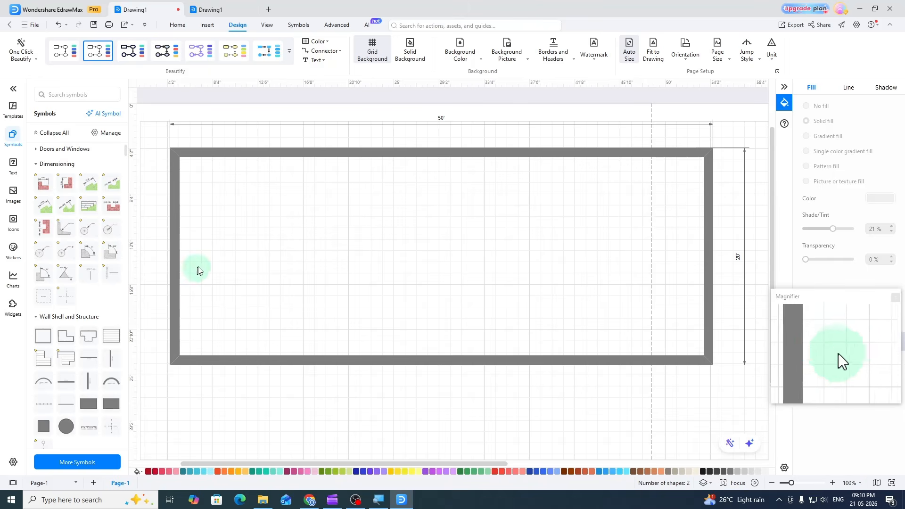
{"action": "left_click", "coordinate": [202, 10]}
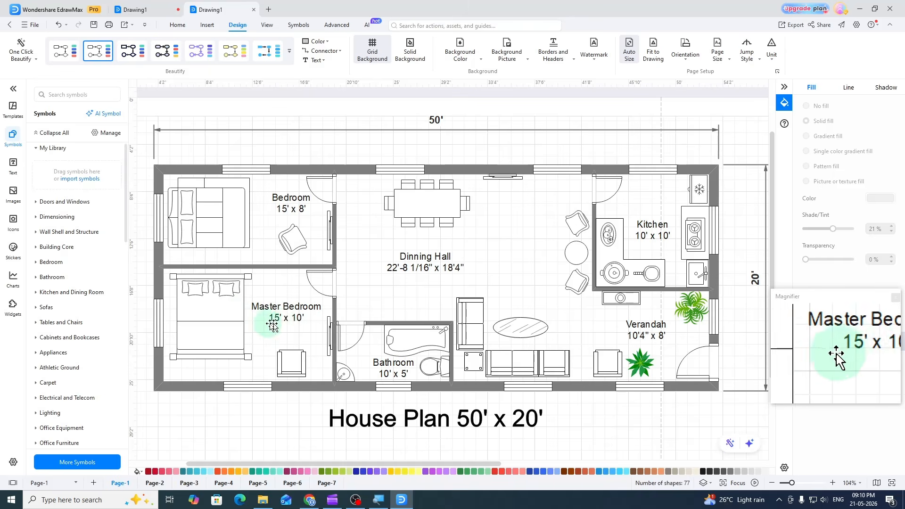
{"action": "left_click", "coordinate": [144, 9]}
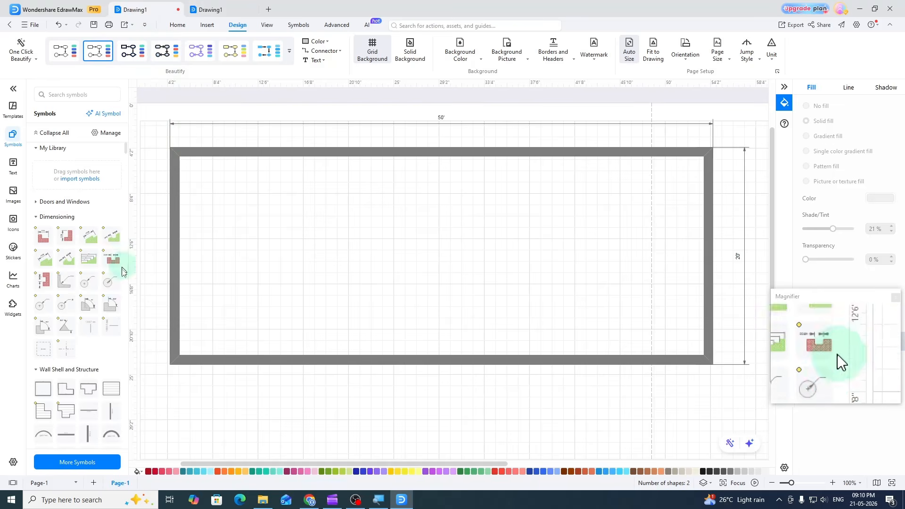
- Add a horizontal wall inside the room and set its wall thickness to 4
{"action": "scroll", "coordinate": [95, 363], "scroll_direction": "down", "scroll_amount": 1}
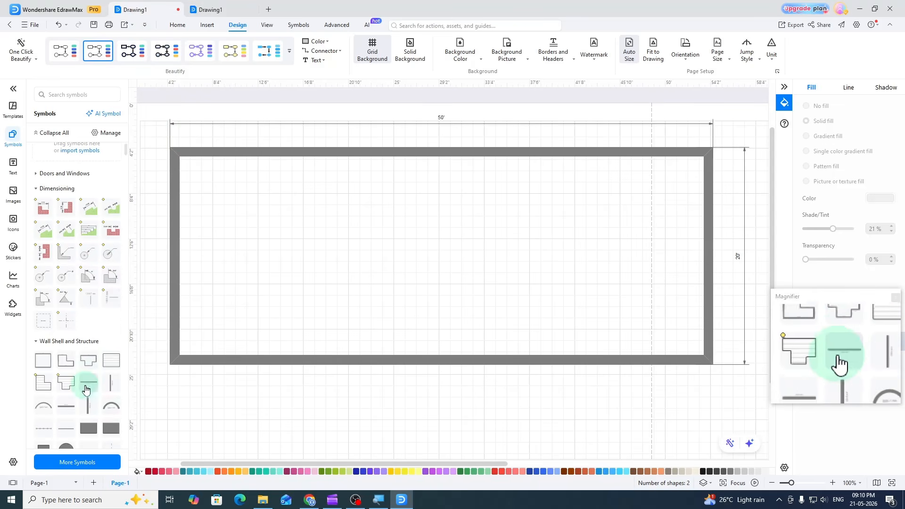
{"action": "mouse_move", "coordinate": [87, 387]}
{"action": "left_click_drag", "start_coordinate": [88, 387], "coordinate": [307, 233]}
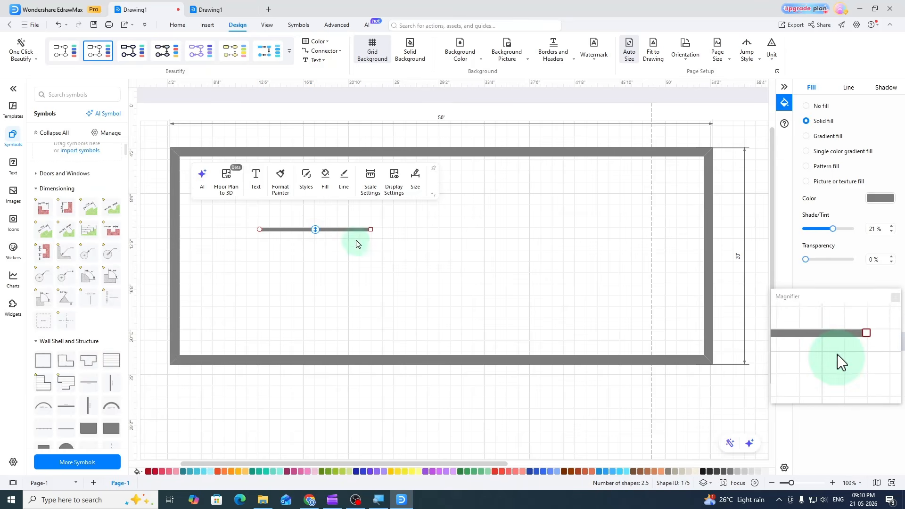
{"action": "left_click", "coordinate": [415, 178]}
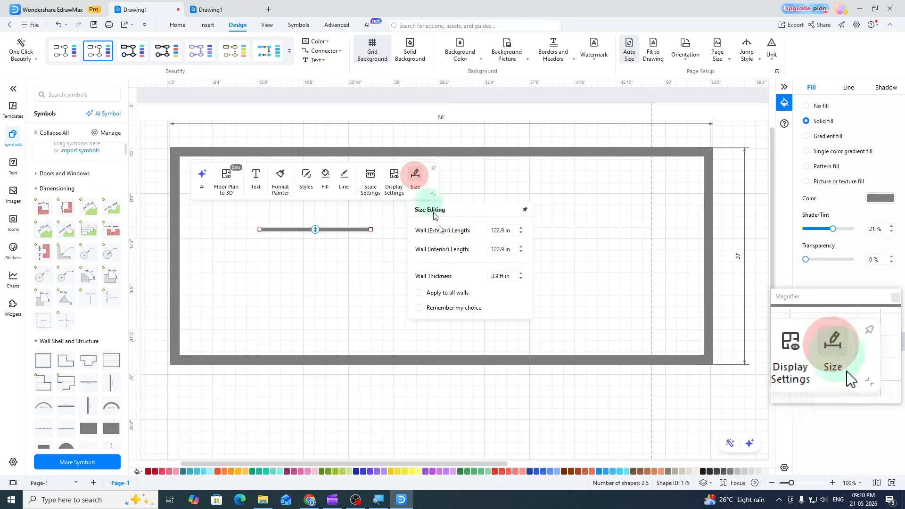
{"action": "left_click", "coordinate": [493, 278]}
{"action": "left_click_drag", "start_coordinate": [497, 276], "coordinate": [488, 276]}
{"action": "type", "text": "4"}
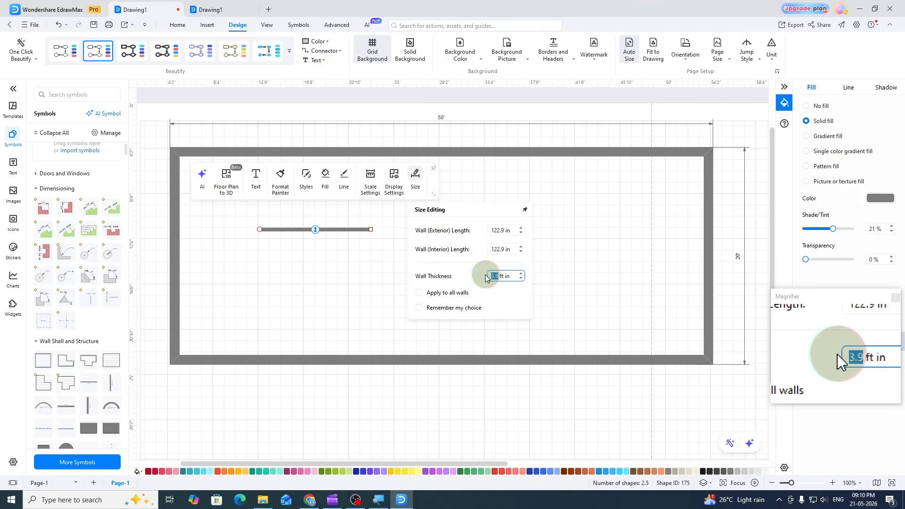
{"action": "key", "text": "Return"}
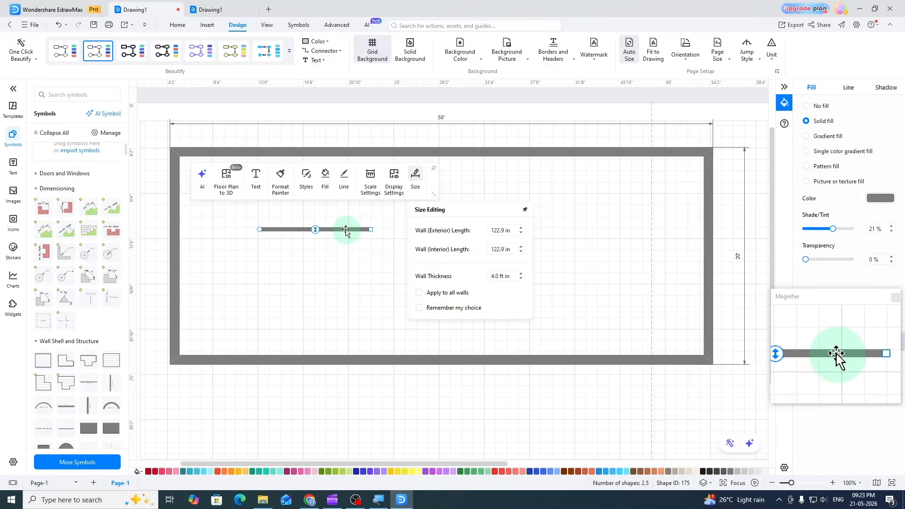
- Set the inner horizontal wall's length to 15' and attach its left end to the room's left wall
{"action": "double_click", "coordinate": [346, 230]}
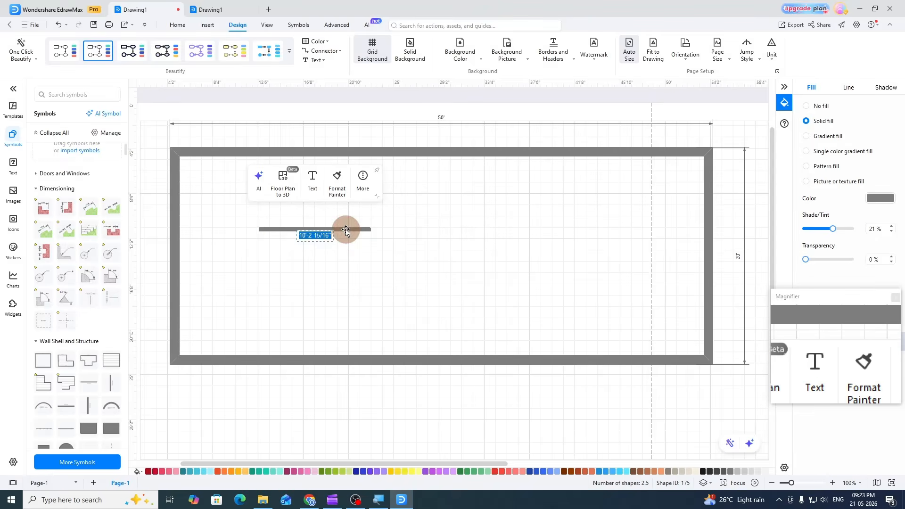
{"action": "type", "text": "15'"}
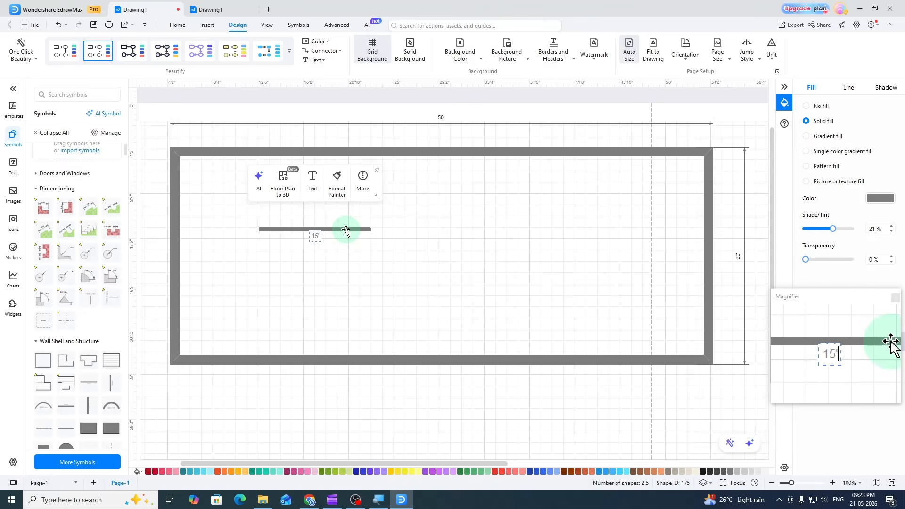
{"action": "left_click", "coordinate": [355, 248]}
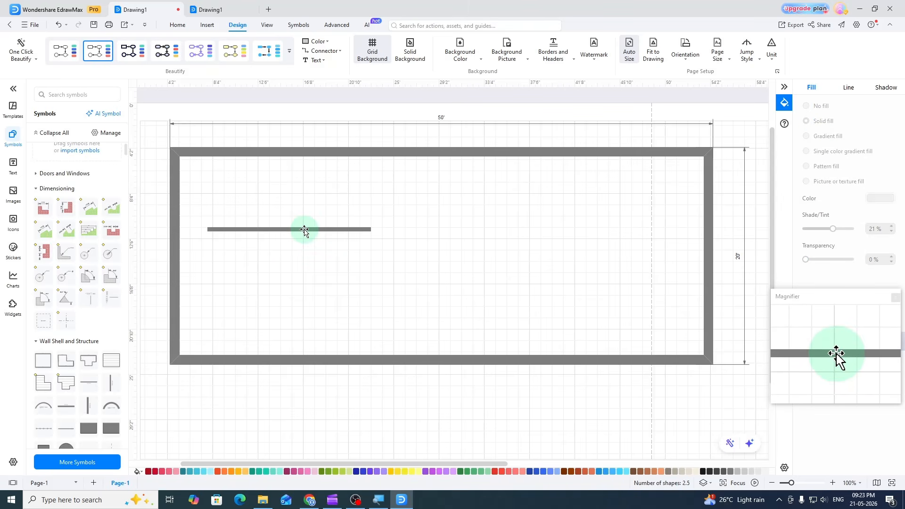
{"action": "left_click_drag", "start_coordinate": [303, 231], "coordinate": [273, 218]}
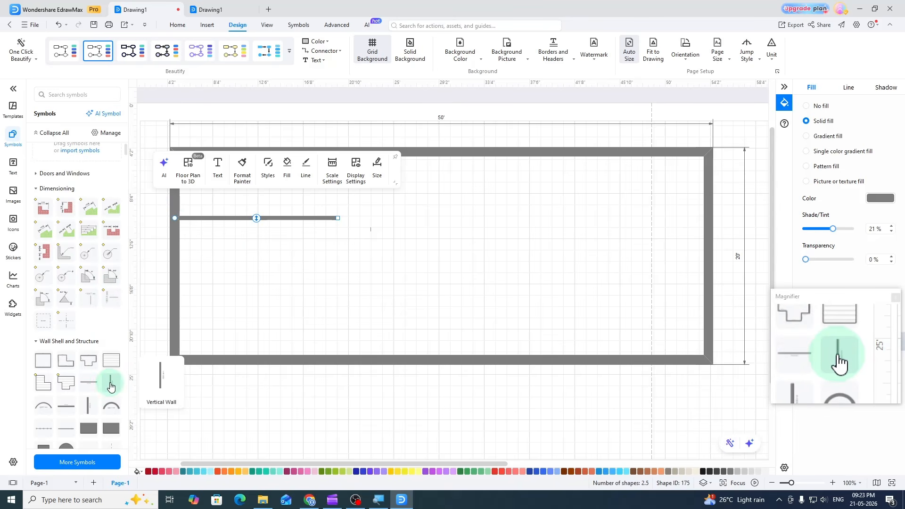
- Add a vertical wall inside the room, set its wall thickness to 4 and its length to 10'
{"action": "left_click_drag", "start_coordinate": [110, 385], "coordinate": [395, 273]}
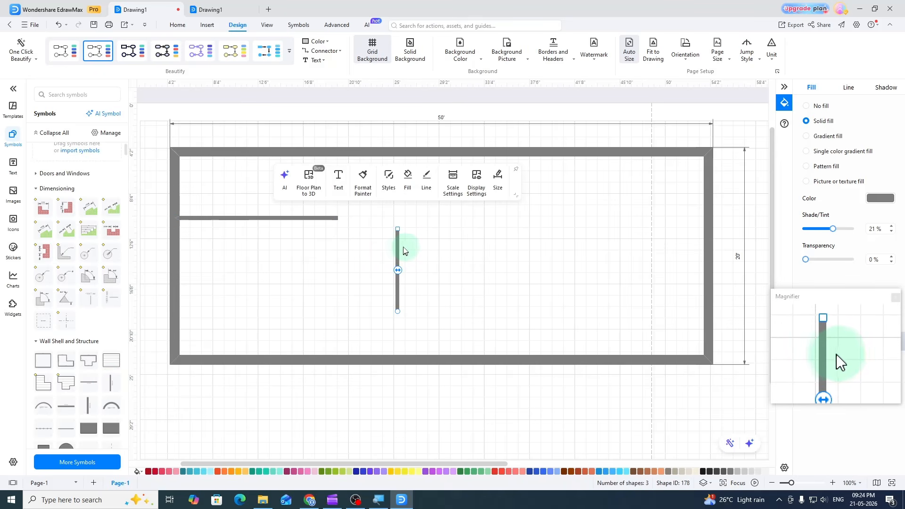
{"action": "left_click", "coordinate": [496, 184]}
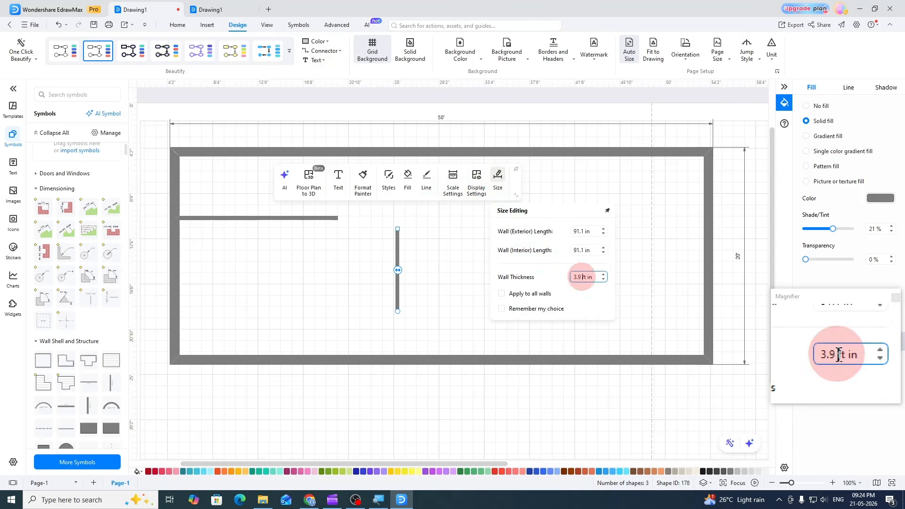
{"action": "left_click_drag", "start_coordinate": [582, 277], "coordinate": [561, 278]}
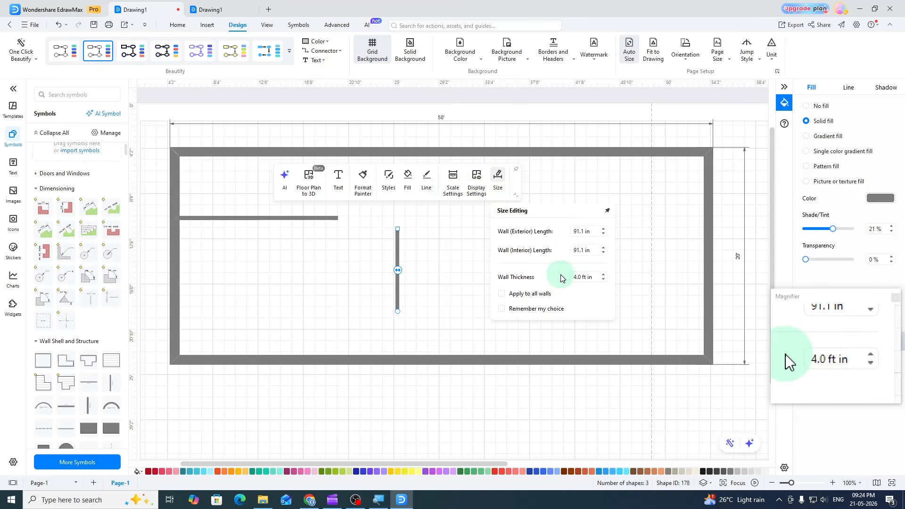
{"action": "double_click", "coordinate": [397, 255]}
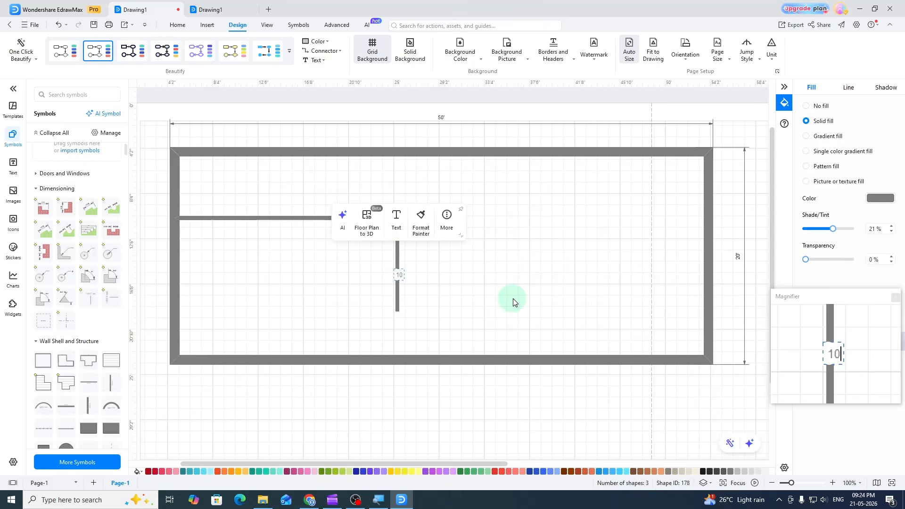
{"action": "type", "text": "10"}
{"action": "left_click", "coordinate": [499, 265]}
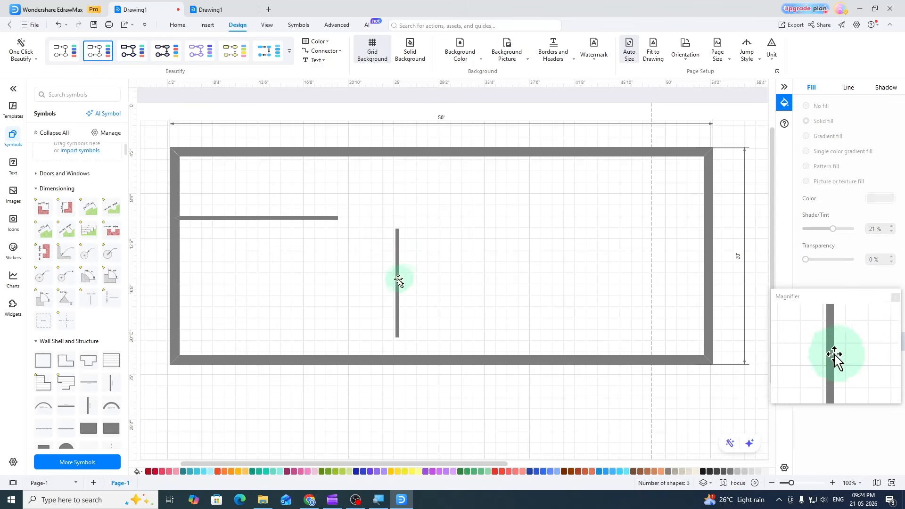
- Align the vertical wall with the inner horizontal wall's right end, attach it to the bottom outer wall, and lower the horizontal wall to close the bedroom
{"action": "left_click_drag", "start_coordinate": [391, 281], "coordinate": [337, 266]}
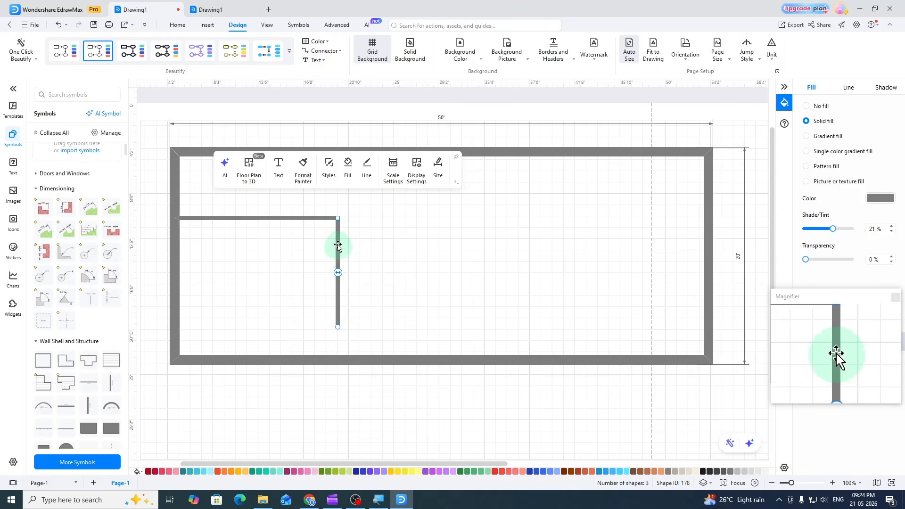
{"action": "left_click_drag", "start_coordinate": [338, 245], "coordinate": [338, 249]}
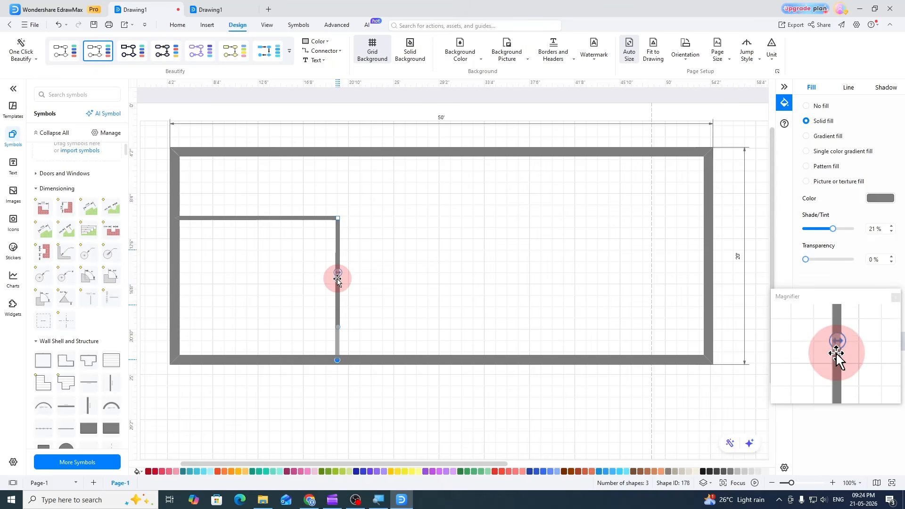
{"action": "left_click_drag", "start_coordinate": [338, 278], "coordinate": [338, 277]}
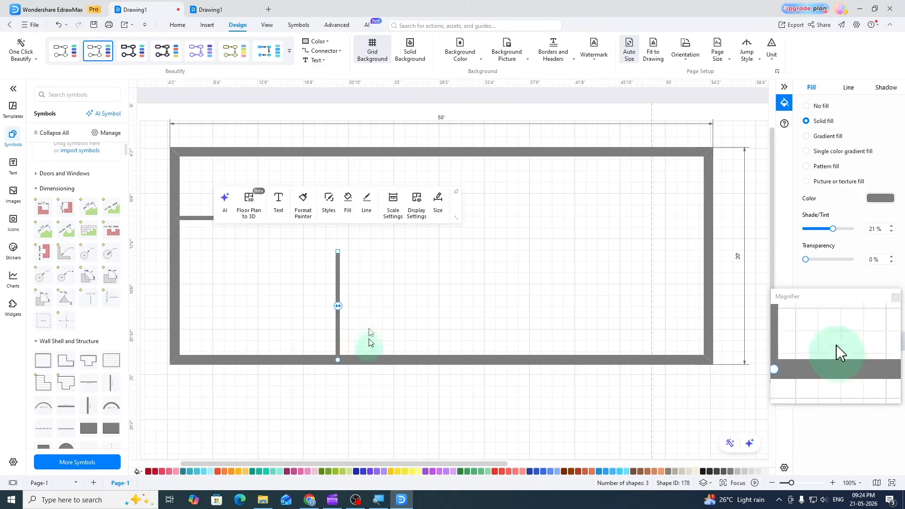
{"action": "left_click", "coordinate": [386, 288]}
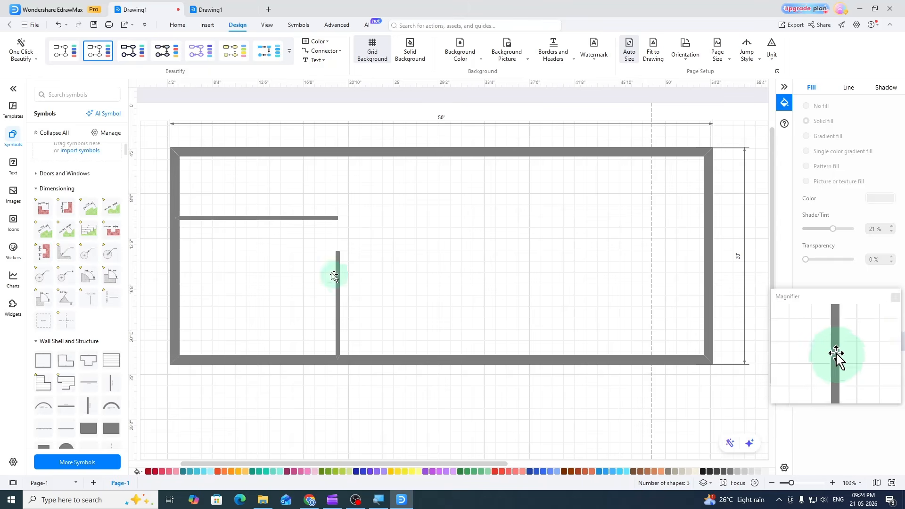
{"action": "left_click", "coordinate": [304, 217]}
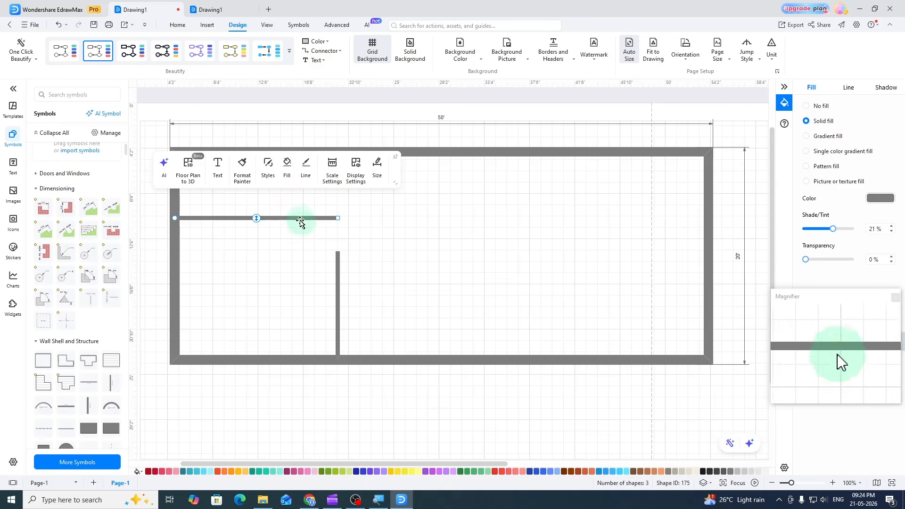
{"action": "left_click_drag", "start_coordinate": [298, 218], "coordinate": [298, 251]}
{"action": "left_click", "coordinate": [384, 277]}
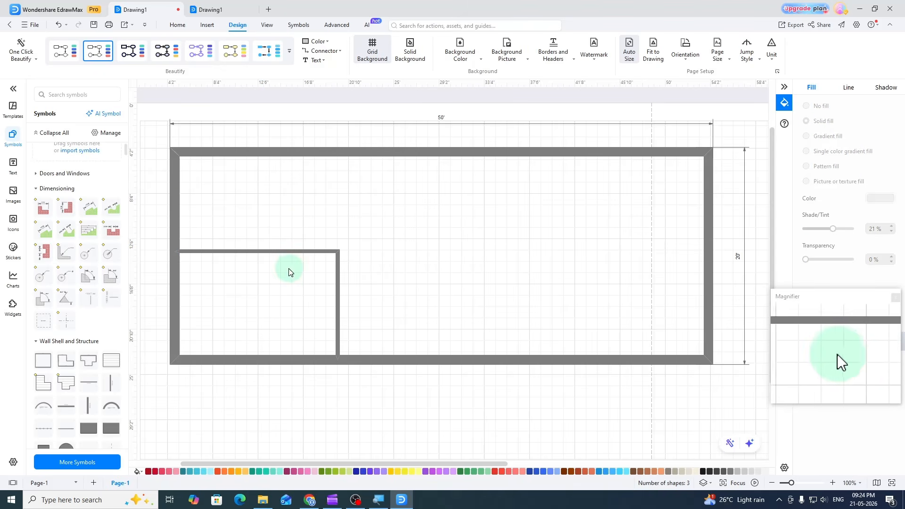
- Dimension the bedroom's inside width and inside height between its wall faces
{"action": "left_click_drag", "start_coordinate": [45, 211], "coordinate": [180, 295]}
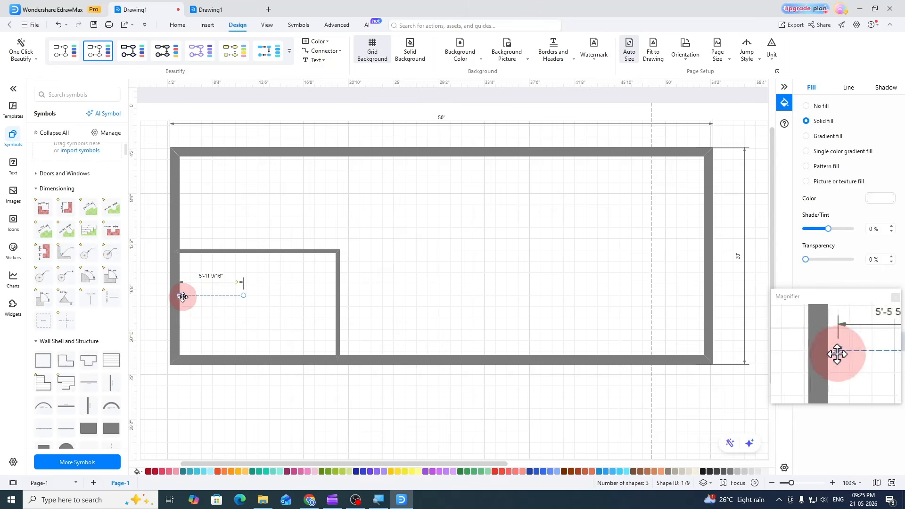
{"action": "left_click_drag", "start_coordinate": [243, 296], "coordinate": [335, 295]}
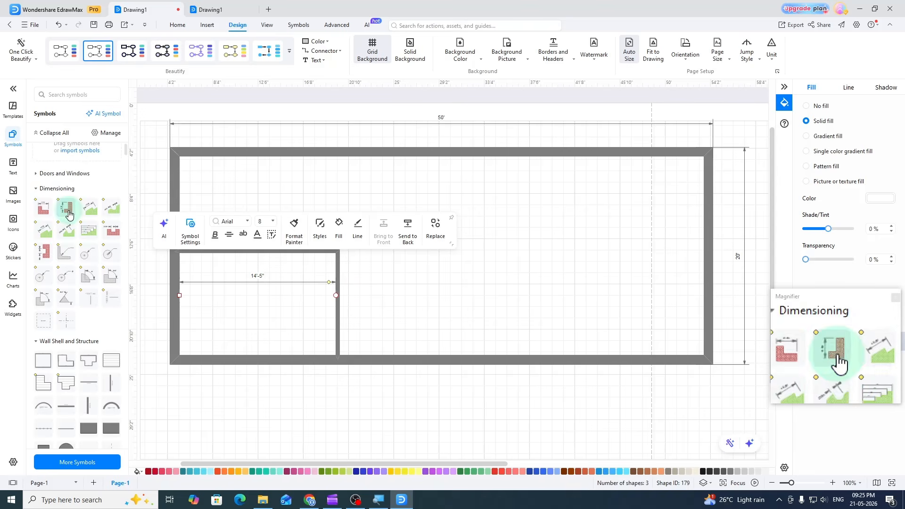
{"action": "left_click_drag", "start_coordinate": [139, 233], "coordinate": [332, 323]}
{"action": "left_click_drag", "start_coordinate": [302, 272], "coordinate": [303, 253]}
{"action": "left_click_drag", "start_coordinate": [305, 326], "coordinate": [314, 357]}
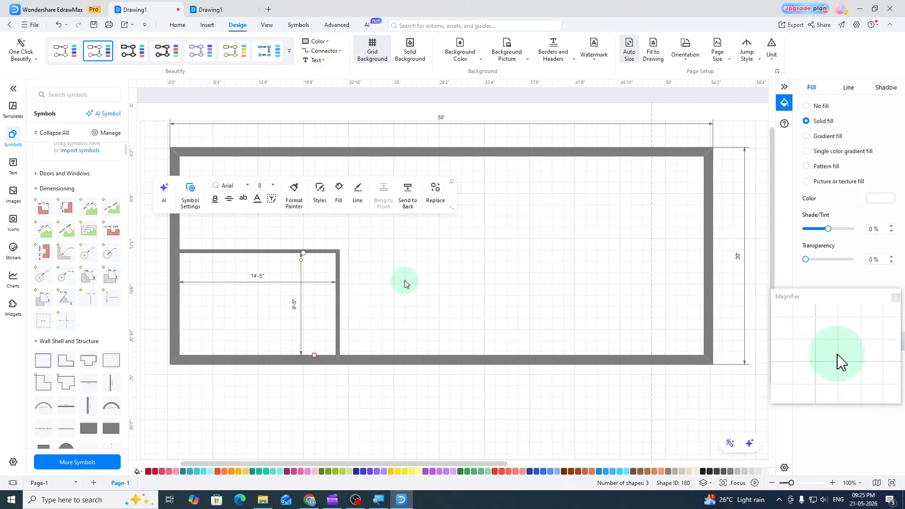
{"action": "left_click", "coordinate": [421, 248]}
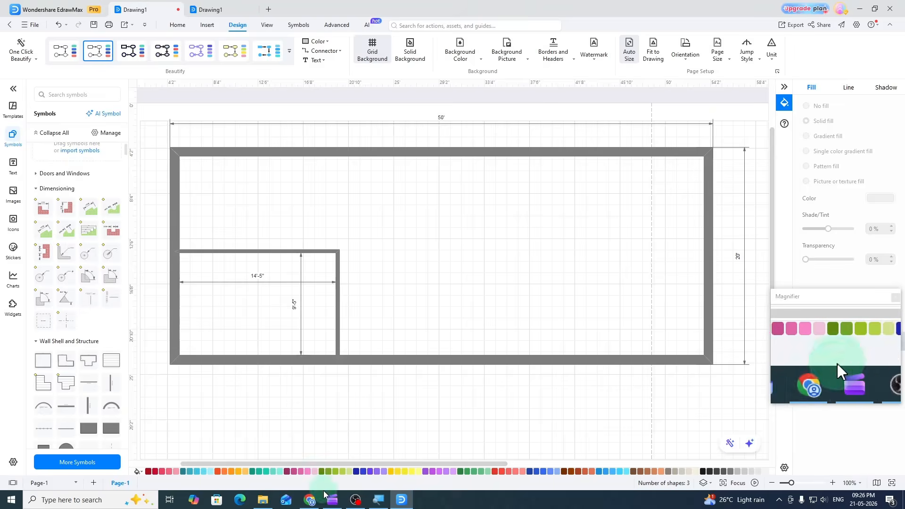
- Switch to the Feet and Inches Calculator in the browser and compute both 15 ft minus 7 in and 15 ft plus 7 in
{"action": "left_click", "coordinate": [311, 499]}
{"action": "left_click_drag", "start_coordinate": [225, 205], "coordinate": [204, 205]}
{"action": "type", "text": "15"}
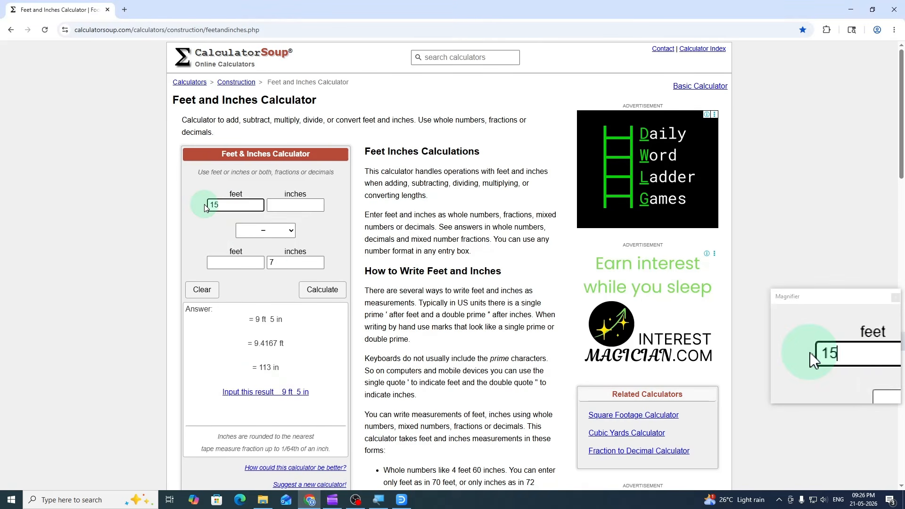
{"action": "left_click_drag", "start_coordinate": [279, 263], "coordinate": [269, 263]}
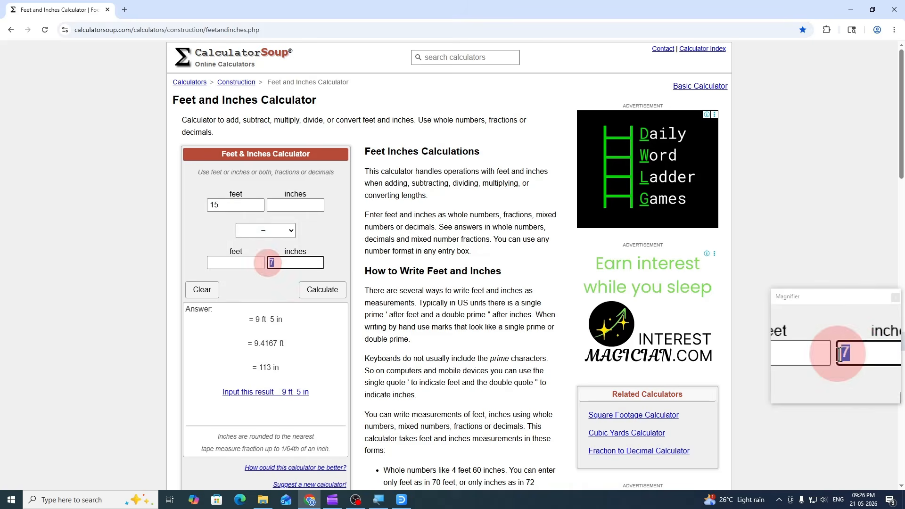
{"action": "left_click", "coordinate": [325, 291]}
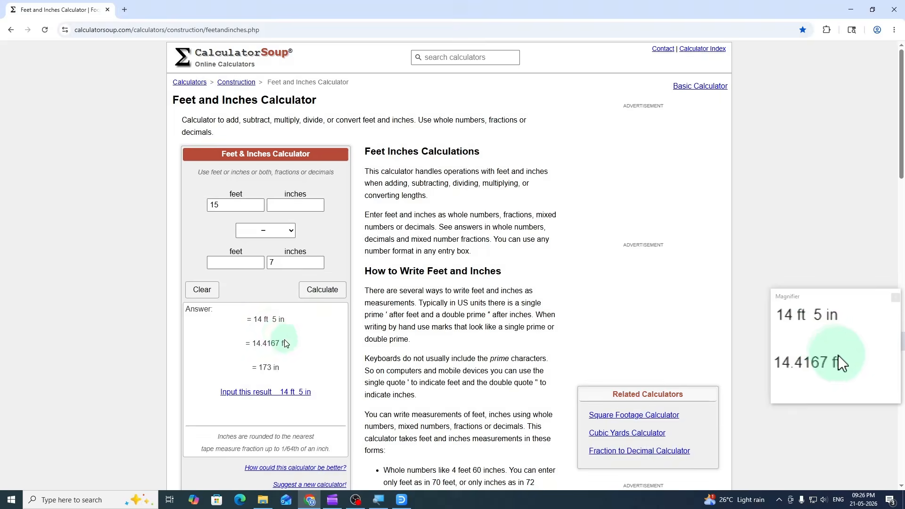
{"action": "left_click", "coordinate": [279, 230]}
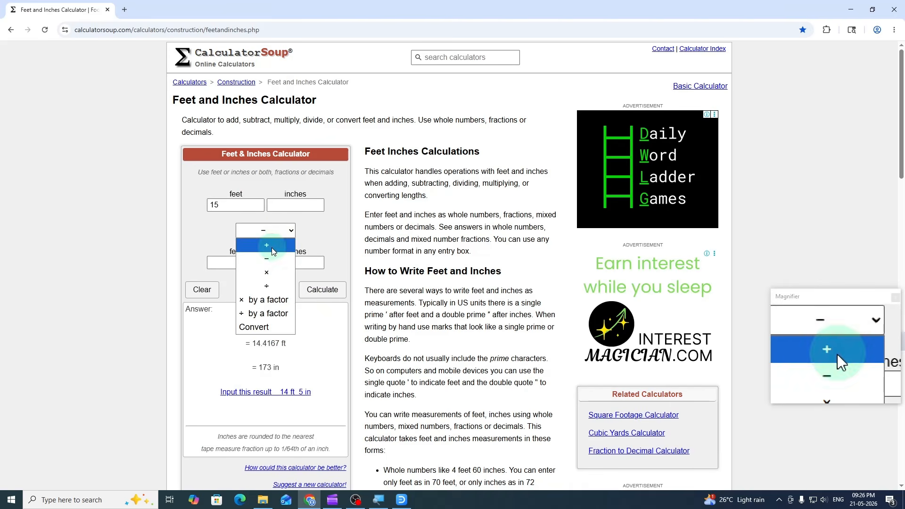
{"action": "left_click", "coordinate": [272, 246]}
{"action": "left_click", "coordinate": [320, 290]}
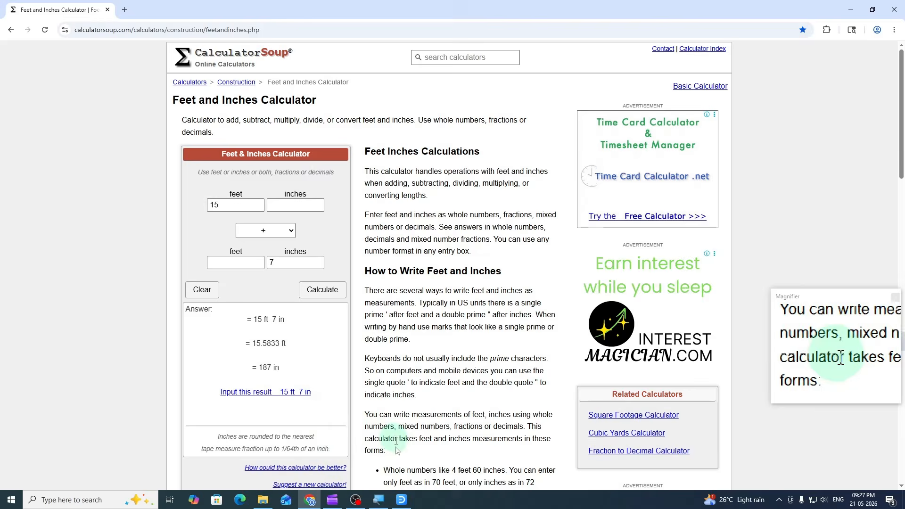
- Return to the EdrawMax drawing and set the bedroom's horizontal wall length to 15'7"
{"action": "left_click", "coordinate": [400, 501]}
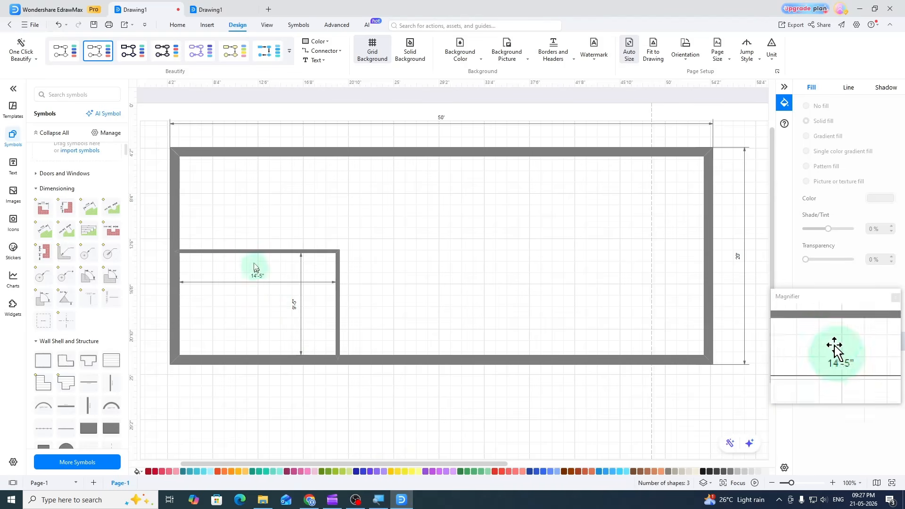
{"action": "left_click", "coordinate": [267, 254]}
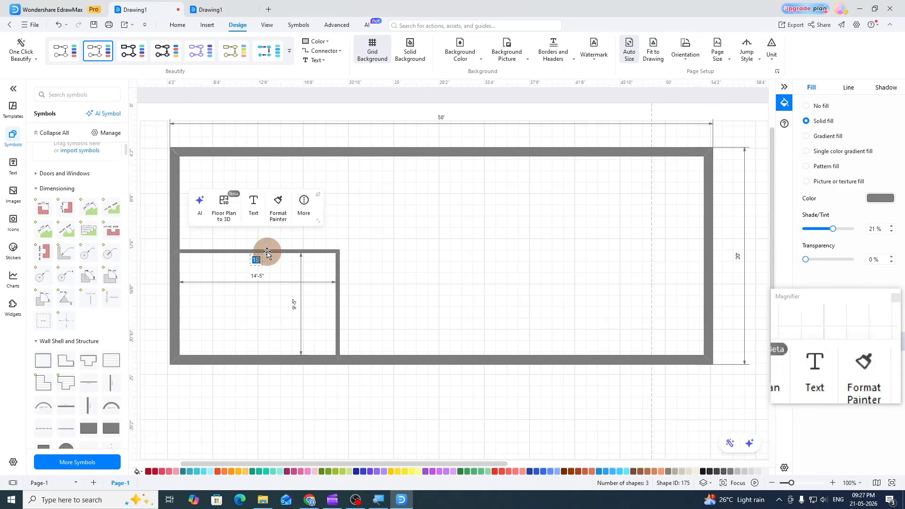
{"action": "type", "text": "15"}
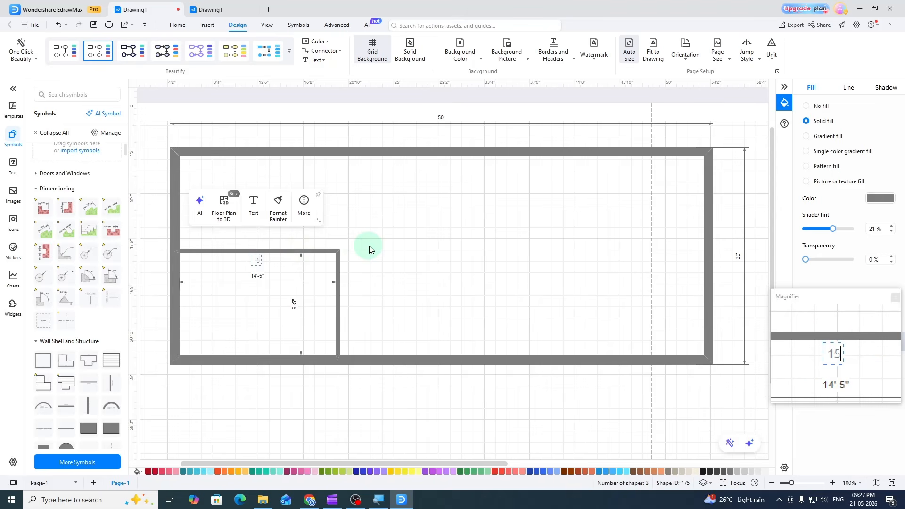
{"action": "type", "text": "'7"}
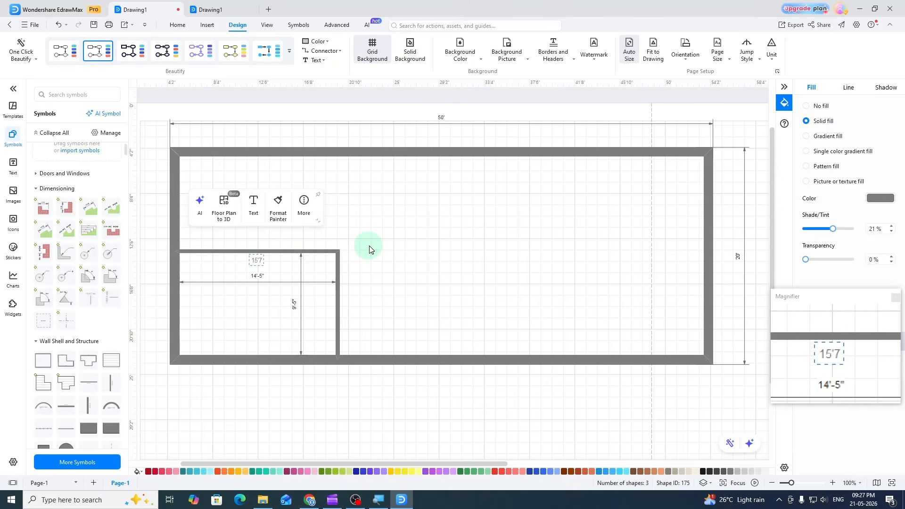
{"action": "type", "text": "\""}
{"action": "left_click", "coordinate": [398, 228]}
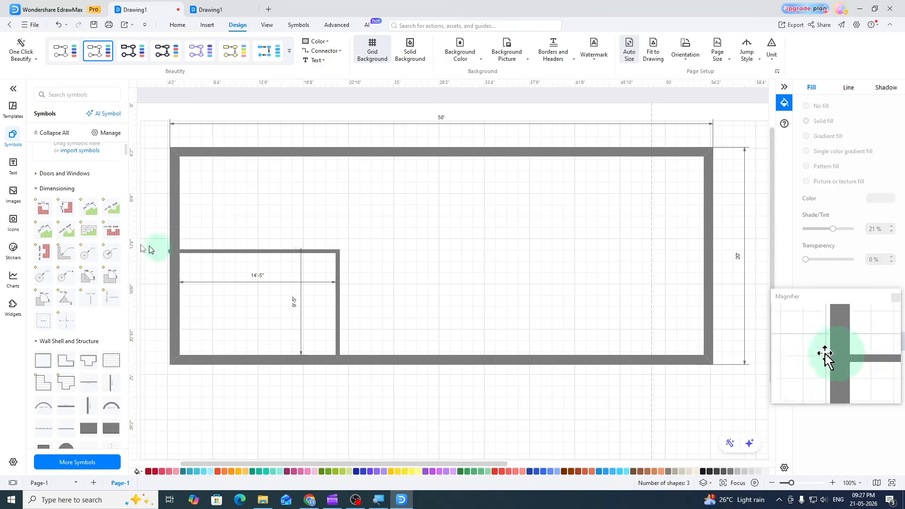
- Move the bedroom's horizontal wall up, clear of the vertical wall, and attach its left end to the room's left outer wall
{"action": "left_click", "coordinate": [204, 253]}
{"action": "left_click_drag", "start_coordinate": [204, 253], "coordinate": [261, 224]}
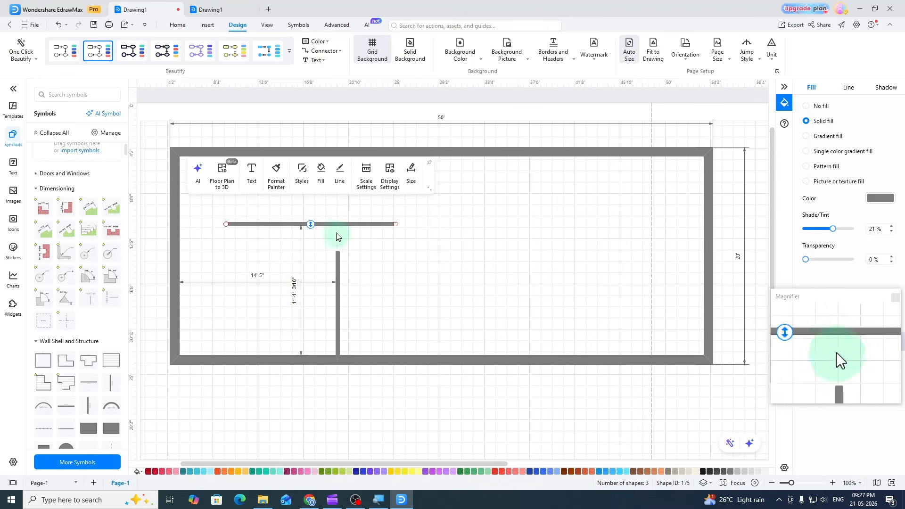
{"action": "left_click_drag", "start_coordinate": [343, 224], "coordinate": [293, 213]}
- Set the bedroom's vertical wall length to 10'7"
{"action": "left_click", "coordinate": [337, 274]}
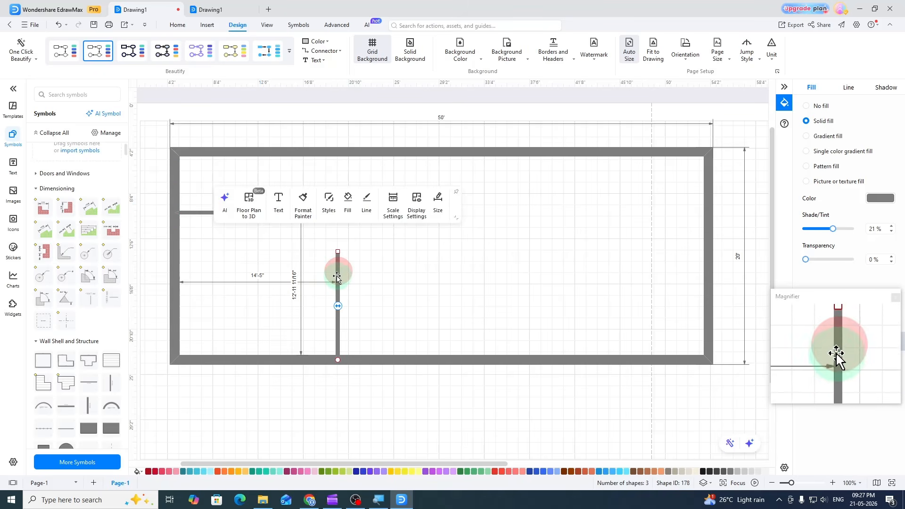
{"action": "double_click", "coordinate": [336, 274]}
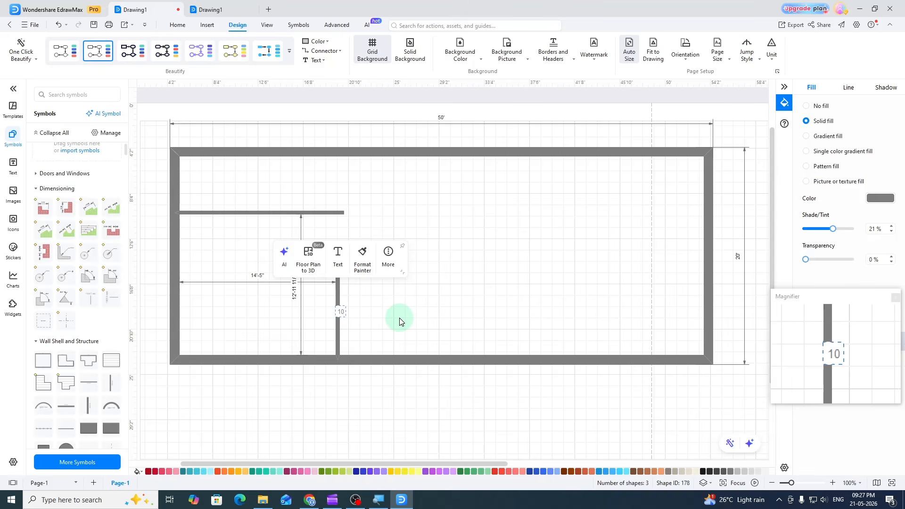
{"action": "type", "text": "'7\""}
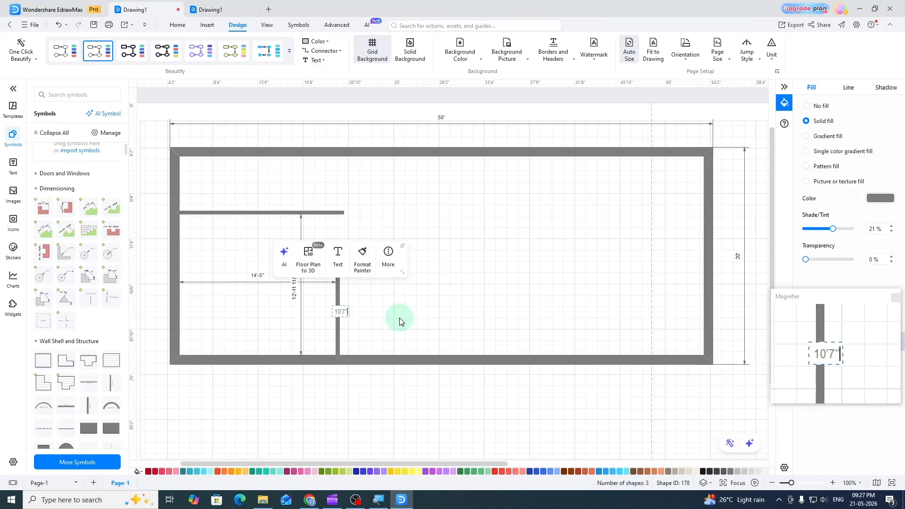
{"action": "left_click", "coordinate": [442, 307]}
- Align the vertical wall with the horizontal wall's right end, attach it to the bottom outer wall, and lower the horizontal wall onto its top end
{"action": "left_click_drag", "start_coordinate": [334, 314], "coordinate": [344, 270]}
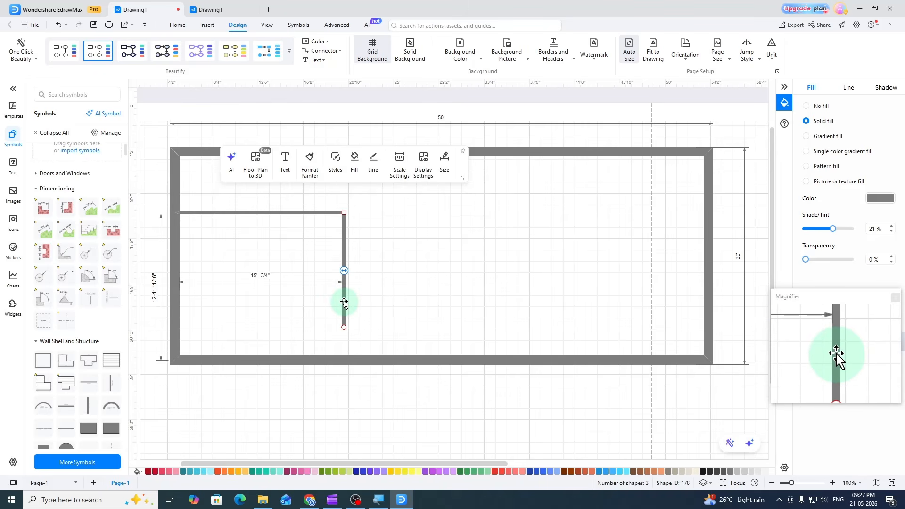
{"action": "left_click_drag", "start_coordinate": [344, 303], "coordinate": [346, 335]}
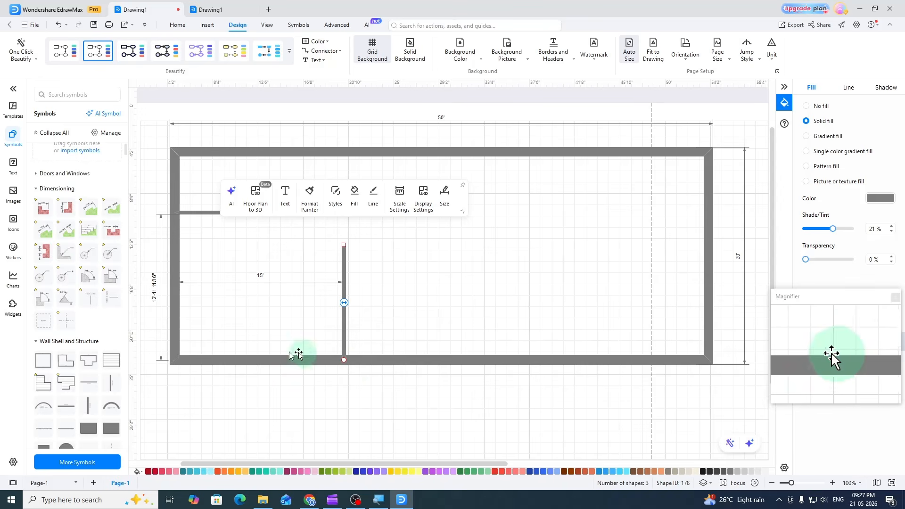
{"action": "left_click", "coordinate": [196, 212]}
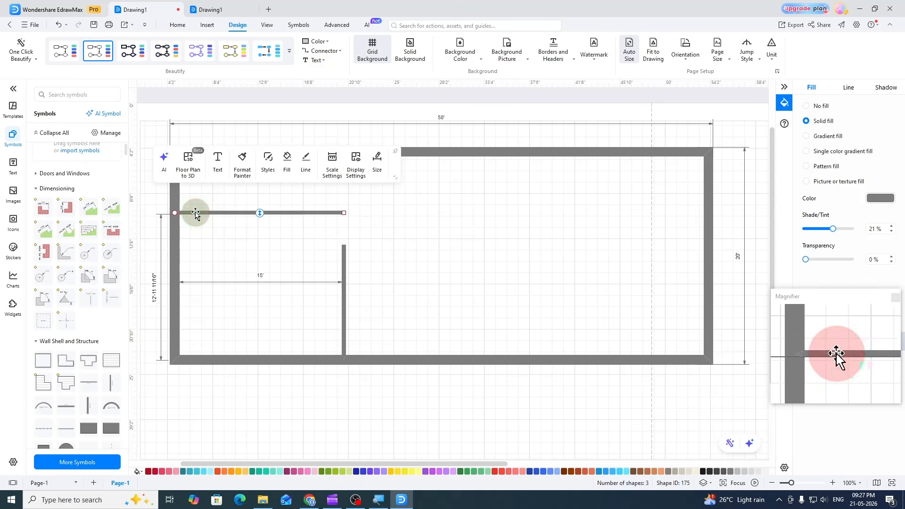
{"action": "left_click_drag", "start_coordinate": [212, 215], "coordinate": [212, 244]}
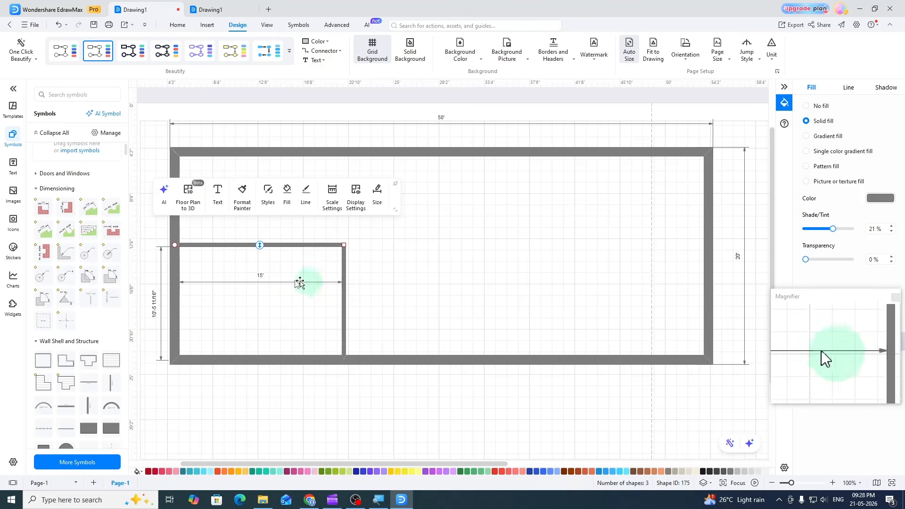
- Move the bedroom's vertical dimension inside the room and fit it between the inner faces of the horizontal partition and the bottom outer wall
{"action": "left_click", "coordinate": [161, 300]}
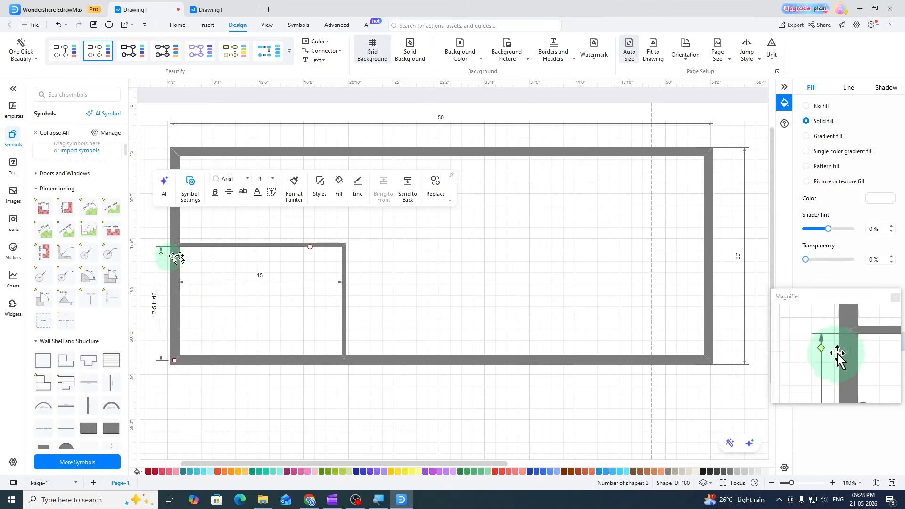
{"action": "left_click_drag", "start_coordinate": [162, 258], "coordinate": [301, 257]}
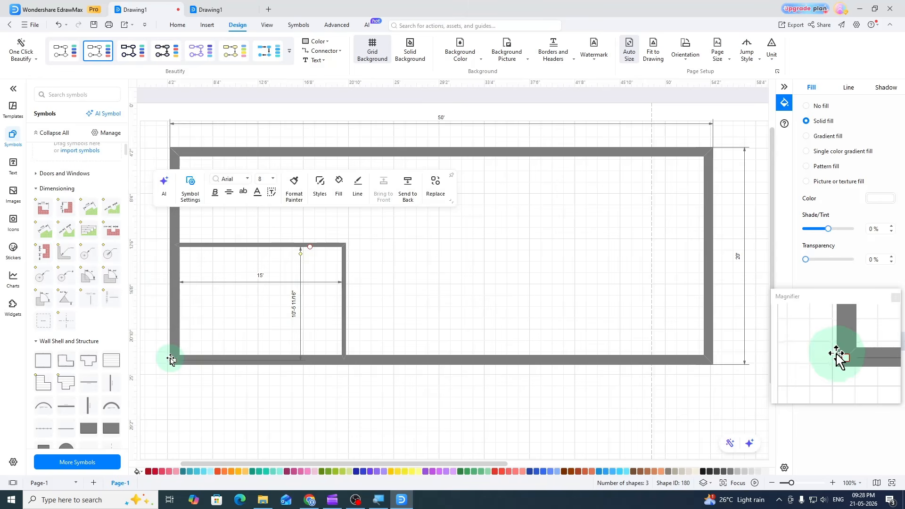
{"action": "left_click_drag", "start_coordinate": [174, 361], "coordinate": [206, 355]}
{"action": "left_click_drag", "start_coordinate": [334, 259], "coordinate": [309, 263]}
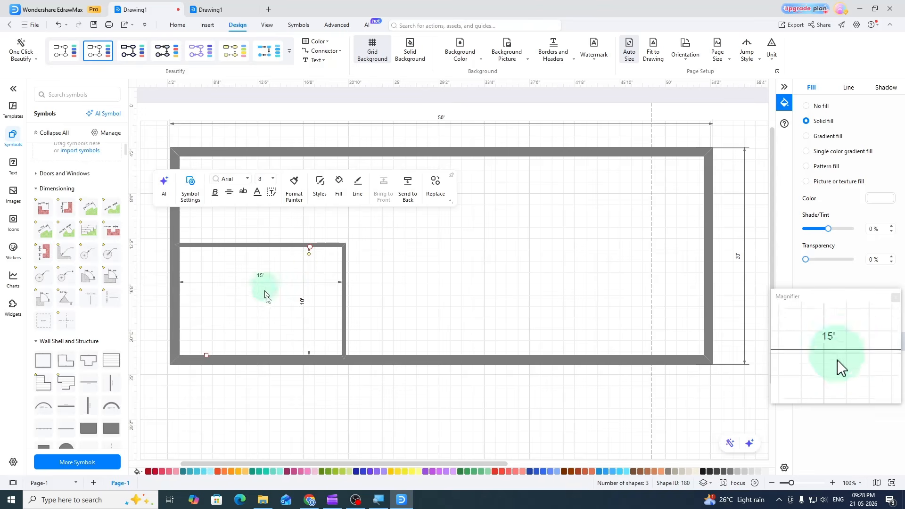
{"action": "left_click", "coordinate": [446, 267]}
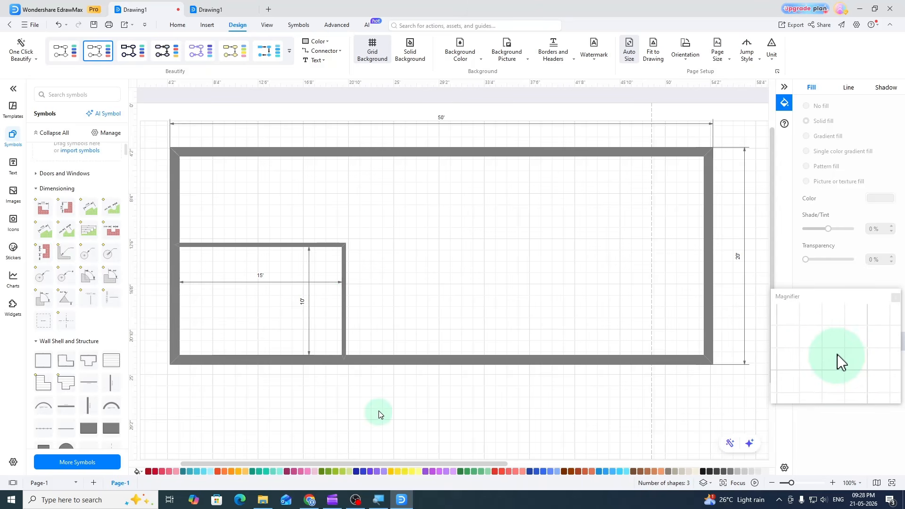
- Check the bedrooms in the finished house plan and copy the vertical partition upward, attaching it to the top outer wall to enclose the second bedroom
{"action": "left_click", "coordinate": [209, 11]}
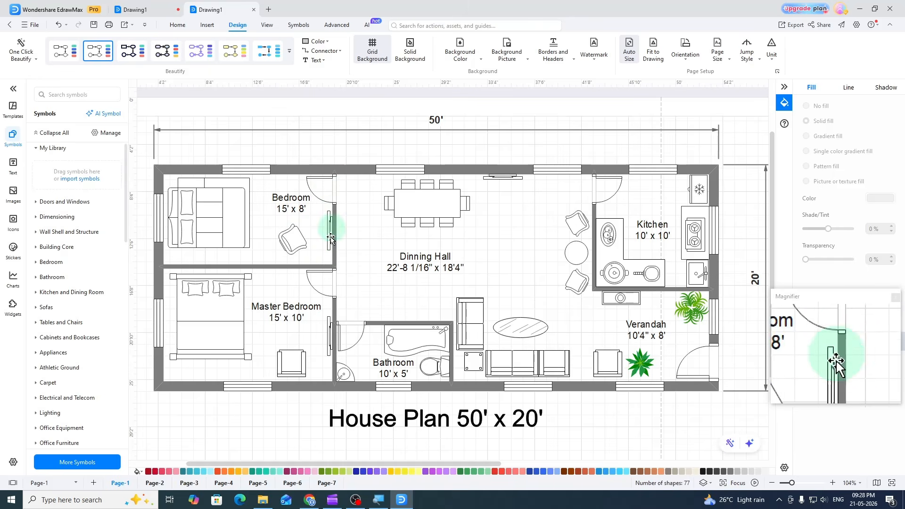
{"action": "left_click", "coordinate": [137, 10]}
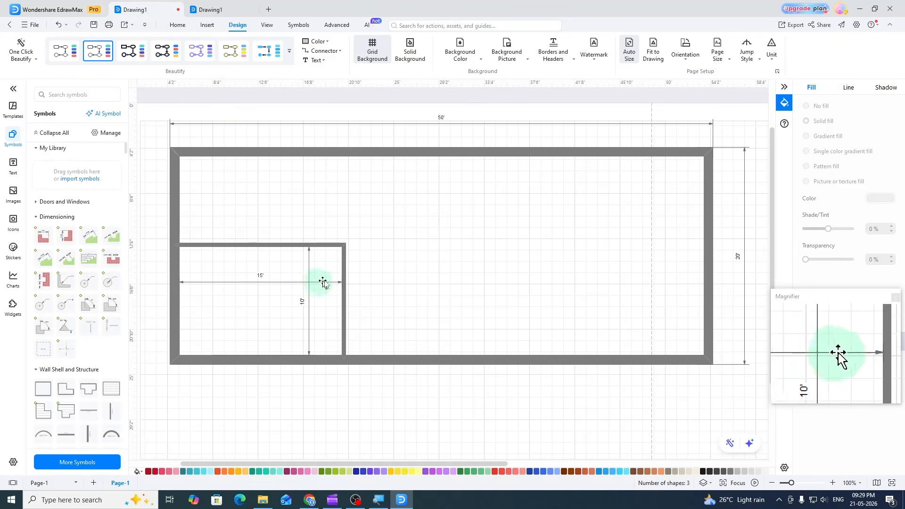
{"action": "left_click", "coordinate": [345, 273]}
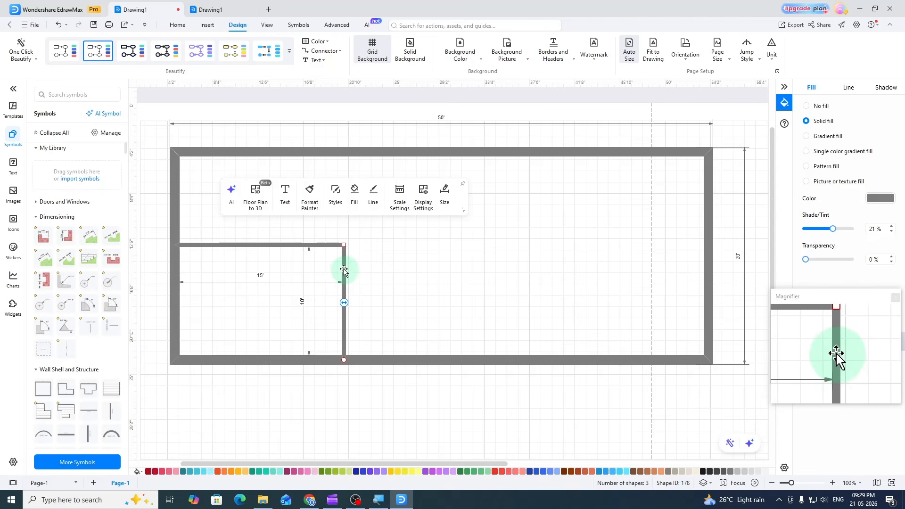
{"action": "left_click_drag", "start_coordinate": [345, 270], "coordinate": [344, 173]}
{"action": "left_click_drag", "start_coordinate": [344, 136], "coordinate": [344, 151]}
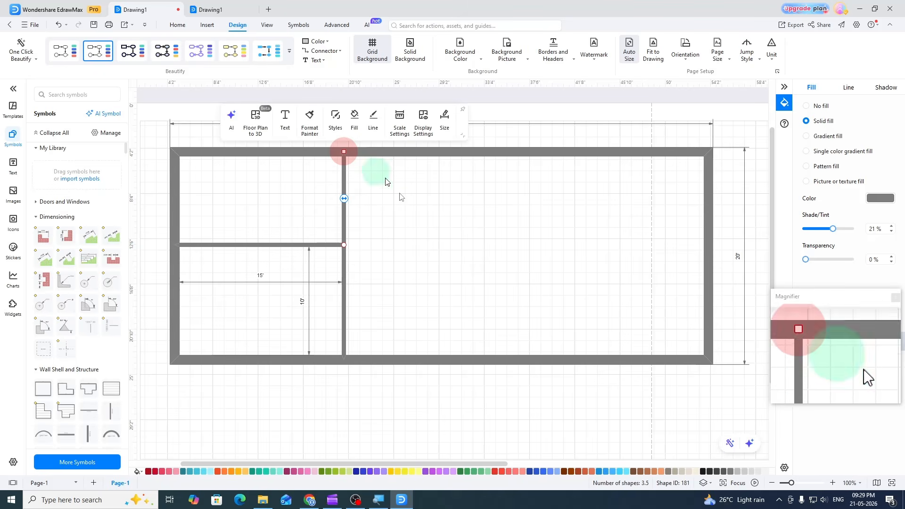
{"action": "left_click", "coordinate": [404, 204]}
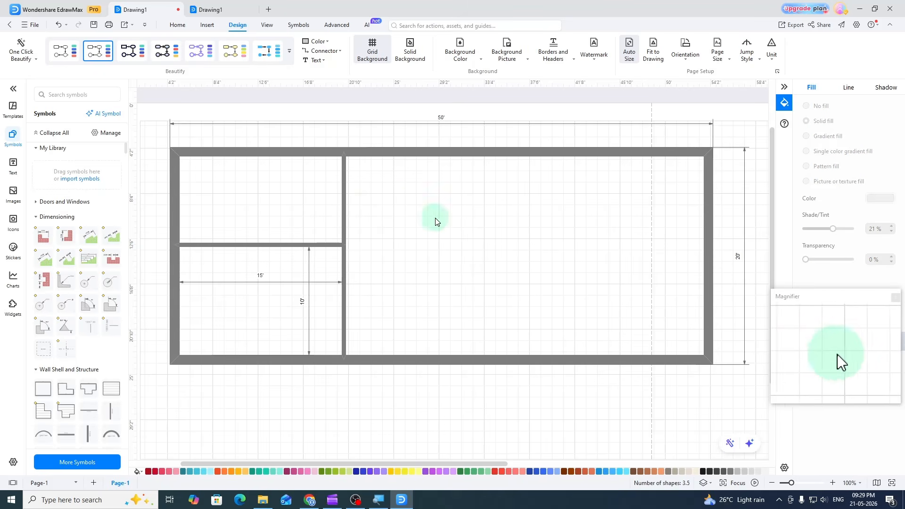
- Check the bathroom in the finished house plan and copy the bedroom's horizontal wall into the open area beside the bedrooms
{"action": "left_click", "coordinate": [213, 9]}
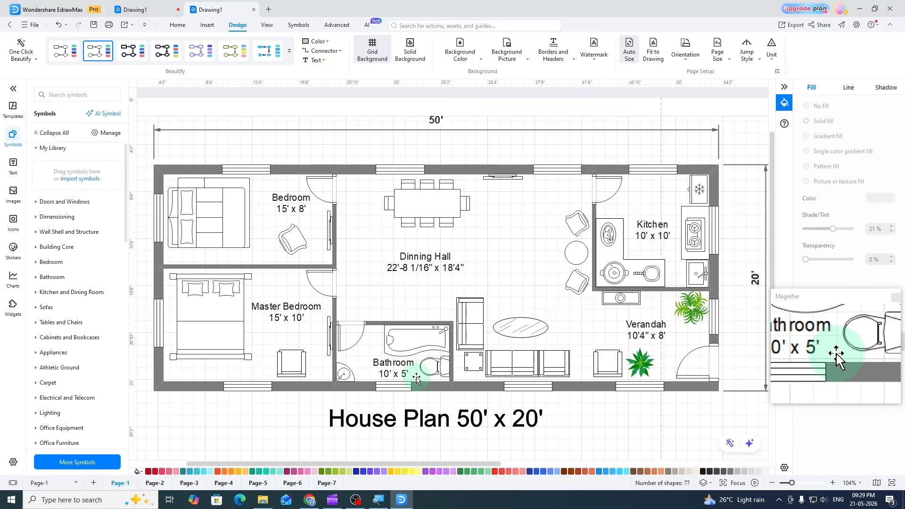
{"action": "left_click", "coordinate": [147, 10]}
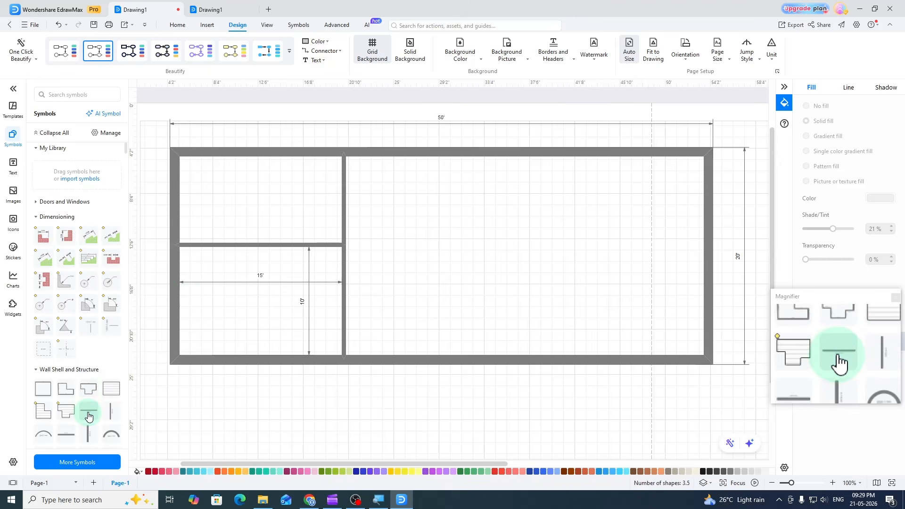
{"action": "left_click_drag", "start_coordinate": [89, 410], "coordinate": [487, 264]}
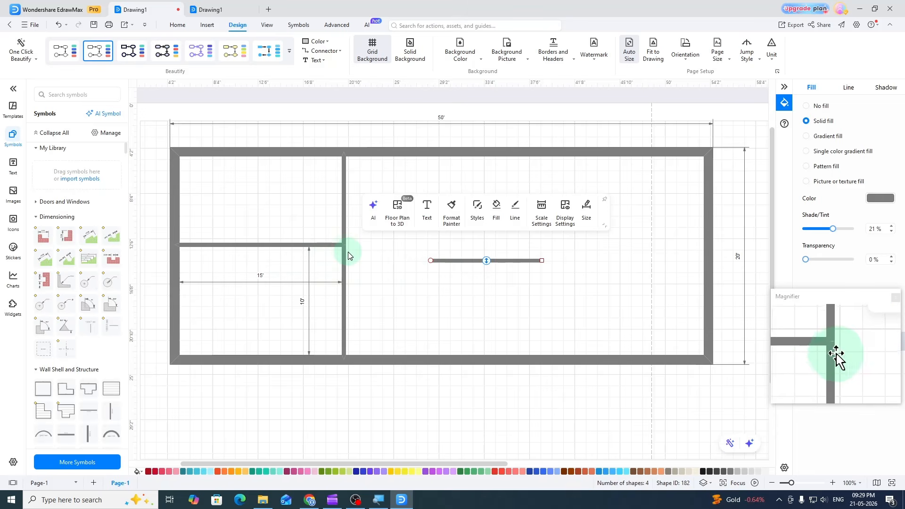
{"action": "key", "text": "Delete"}
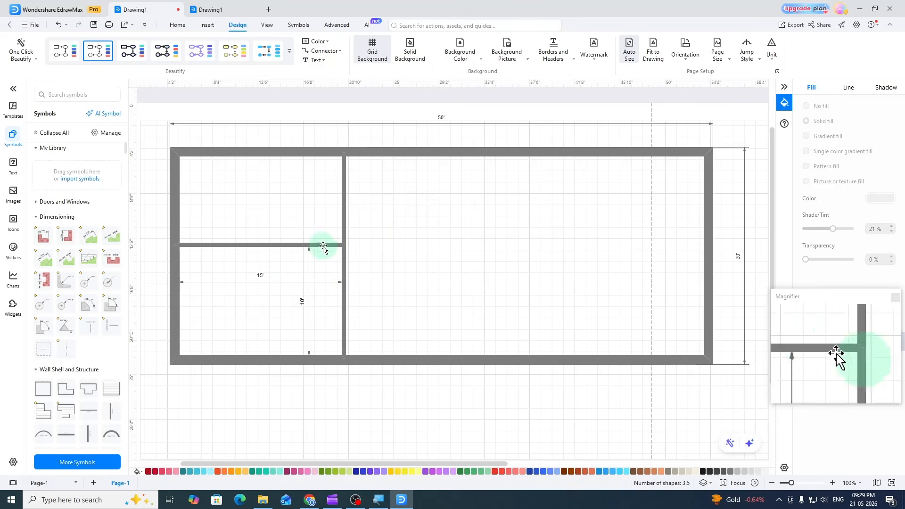
{"action": "left_click", "coordinate": [324, 246]}
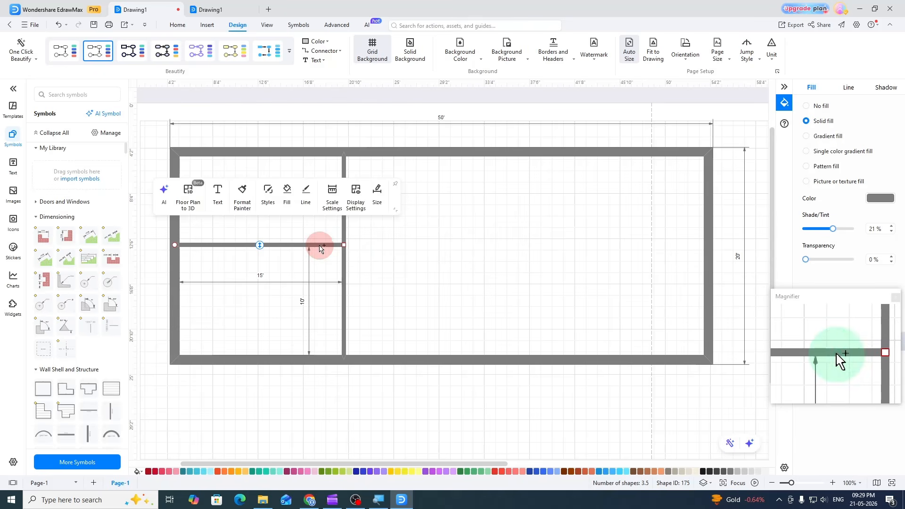
{"action": "left_click_drag", "start_coordinate": [320, 247], "coordinate": [542, 262]}
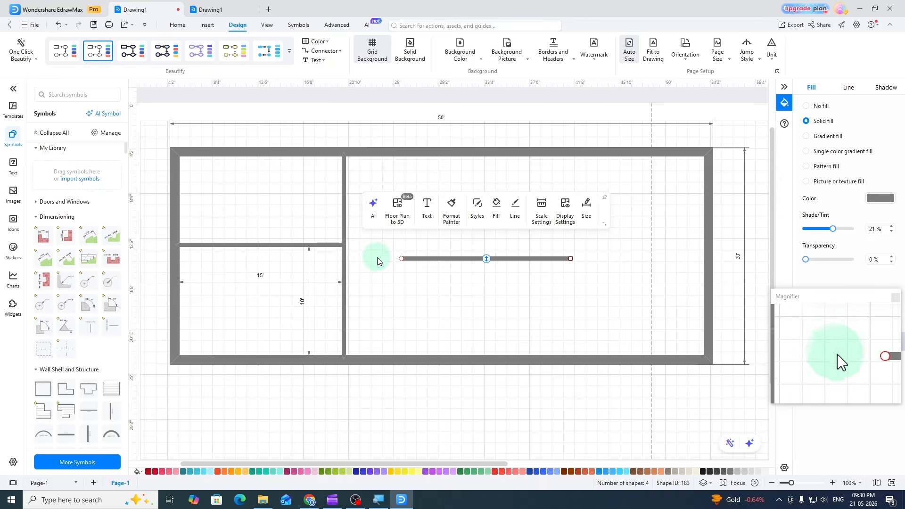
- Set the copied horizontal wall's length to 10'4" and attach its left end to the vertical bedroom partition
{"action": "double_click", "coordinate": [446, 258]}
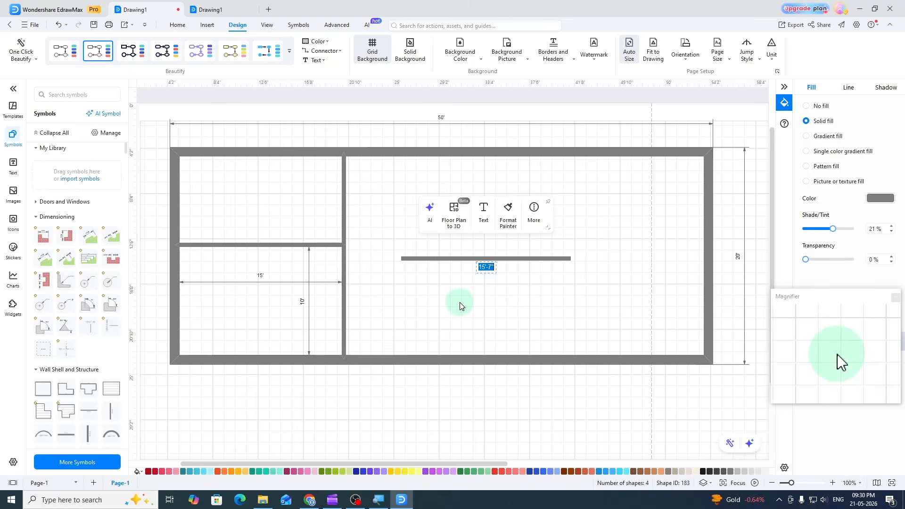
{"action": "type", "text": "10'4\""}
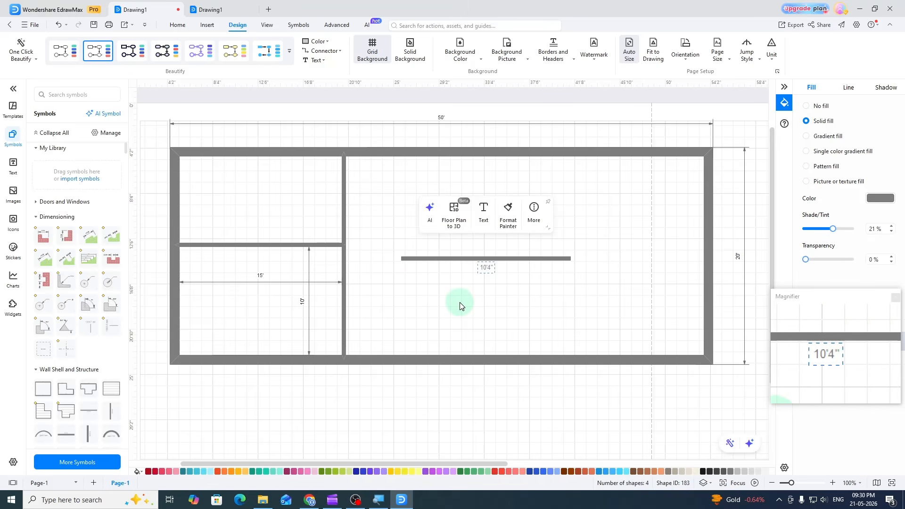
{"action": "left_click", "coordinate": [460, 305]}
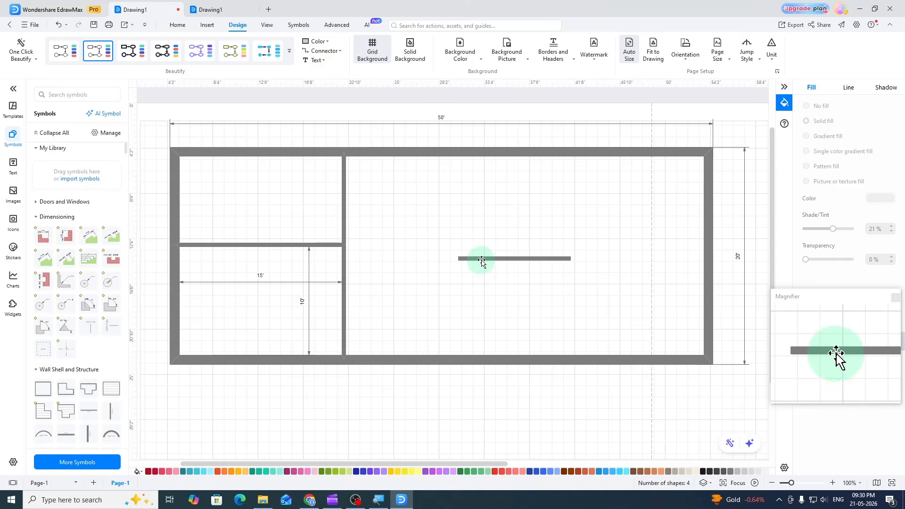
{"action": "left_click_drag", "start_coordinate": [480, 259], "coordinate": [415, 290]}
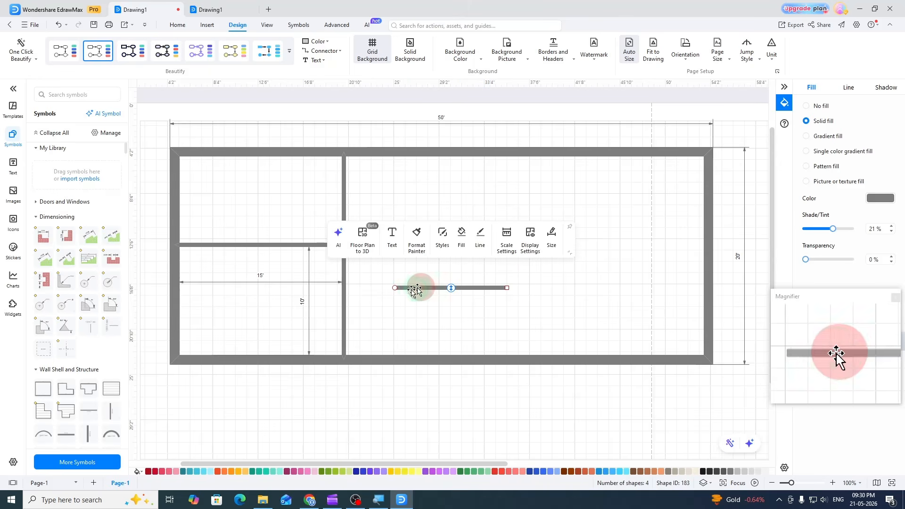
{"action": "double_click", "coordinate": [460, 288]}
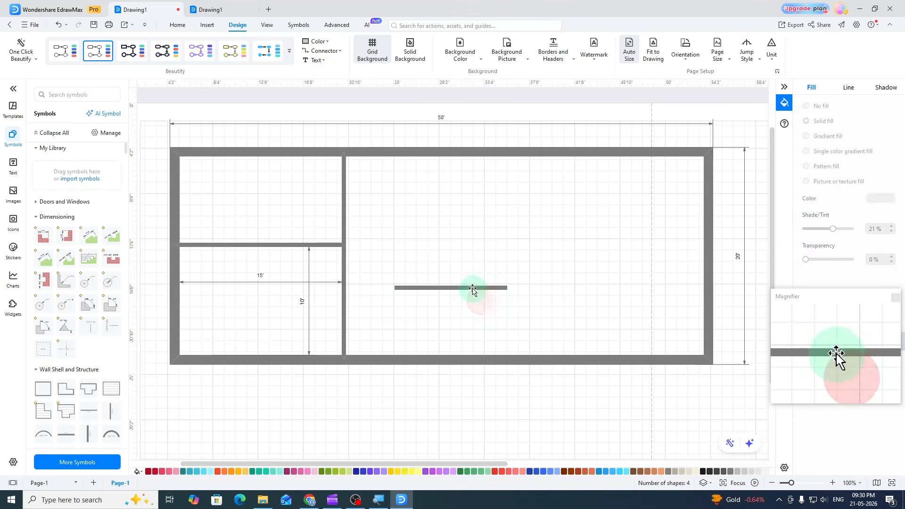
{"action": "left_click_drag", "start_coordinate": [475, 293], "coordinate": [423, 274]}
{"action": "left_click", "coordinate": [426, 309]}
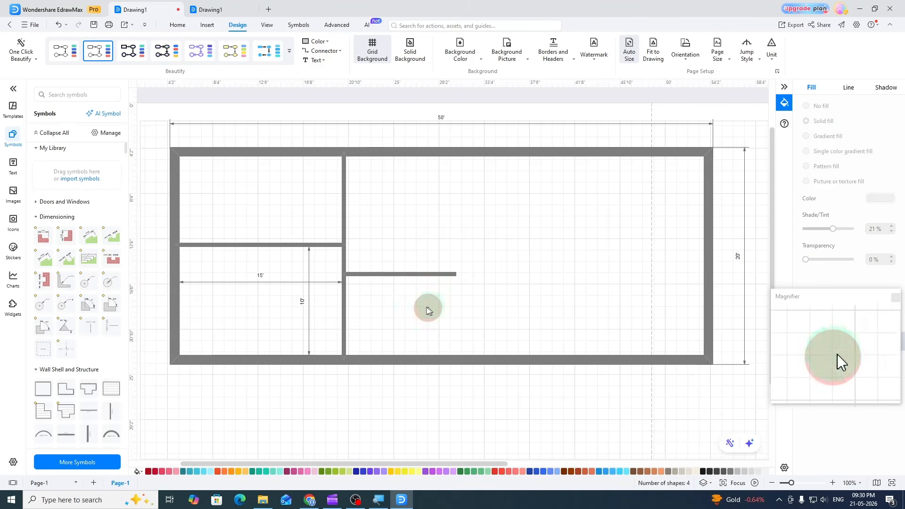
- Copy the first bedroom's vertical wall into the open area and set the copy's length to 5'4"
{"action": "left_click", "coordinate": [344, 305]}
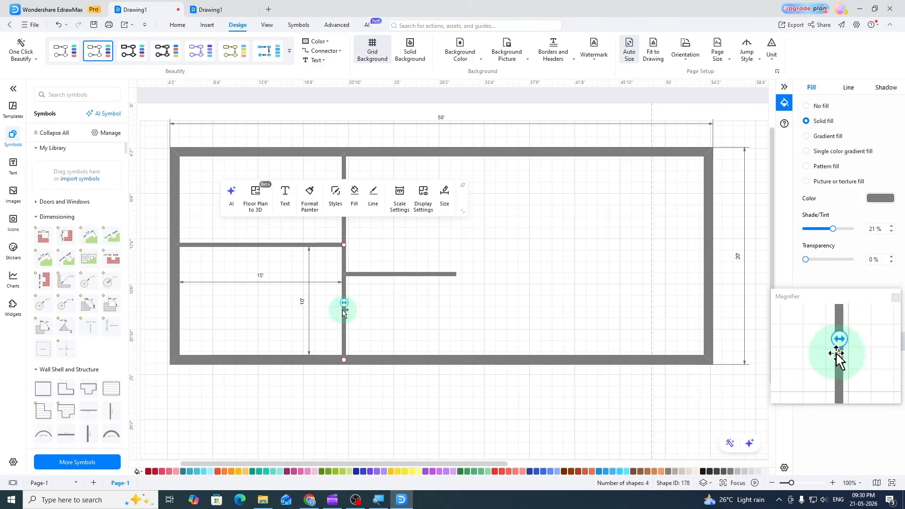
{"action": "left_click_drag", "start_coordinate": [344, 311], "coordinate": [499, 289]}
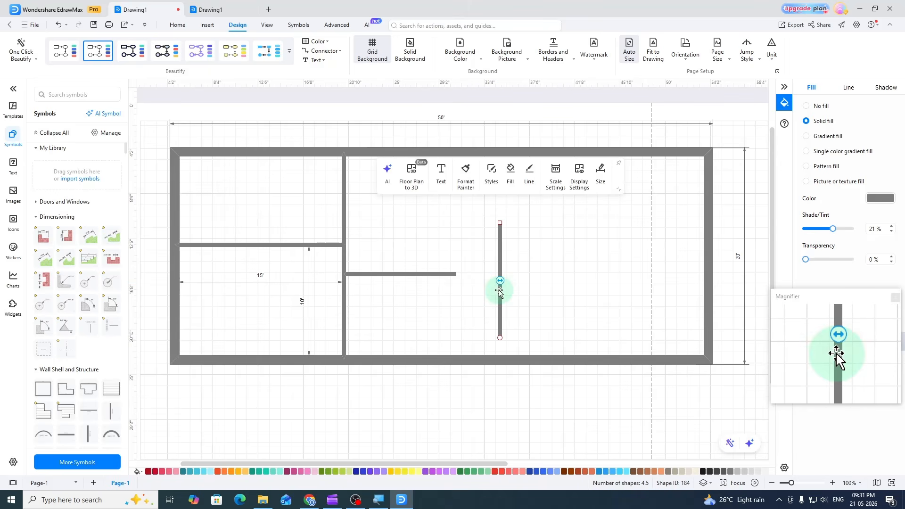
{"action": "double_click", "coordinate": [500, 259]}
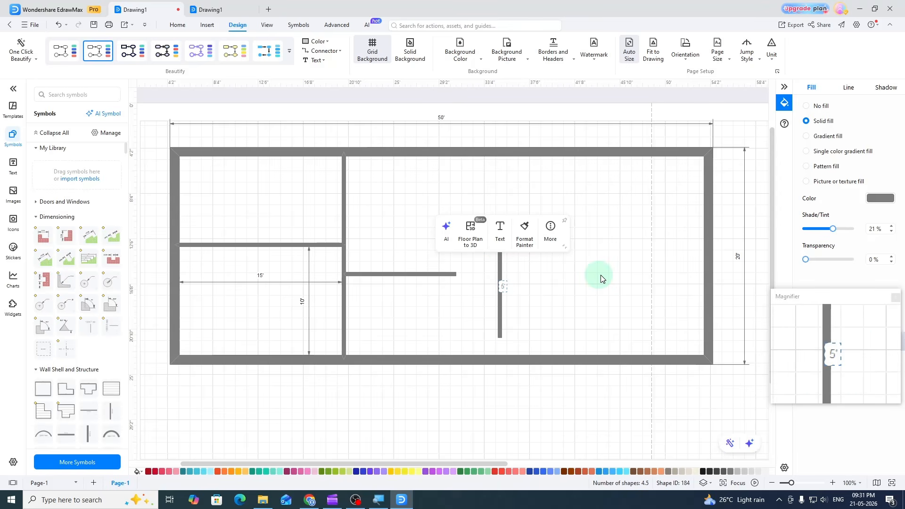
{"action": "type", "text": "4"}
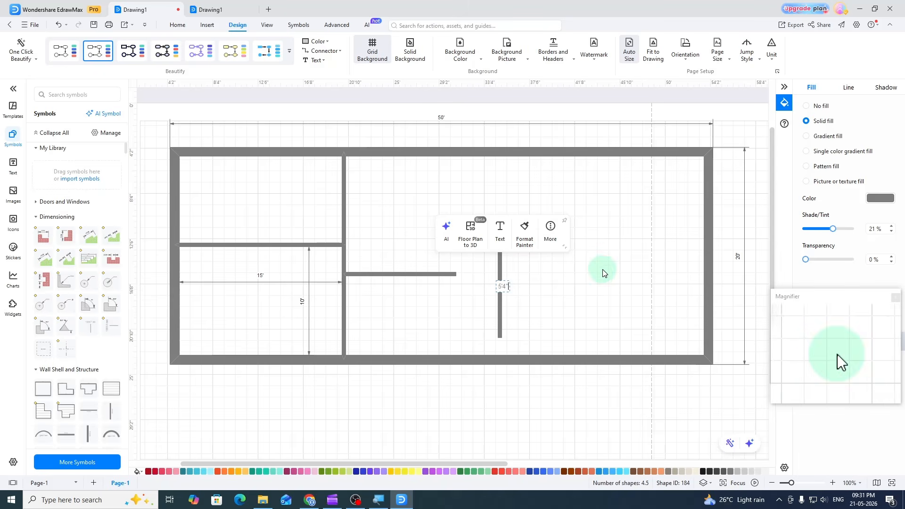
{"action": "left_click", "coordinate": [603, 272]}
- Align the short vertical wall with the horizontal wall's right end, attach it to the bottom outer wall, and lower the horizontal wall onto it
{"action": "left_click_drag", "start_coordinate": [500, 247], "coordinate": [456, 302]}
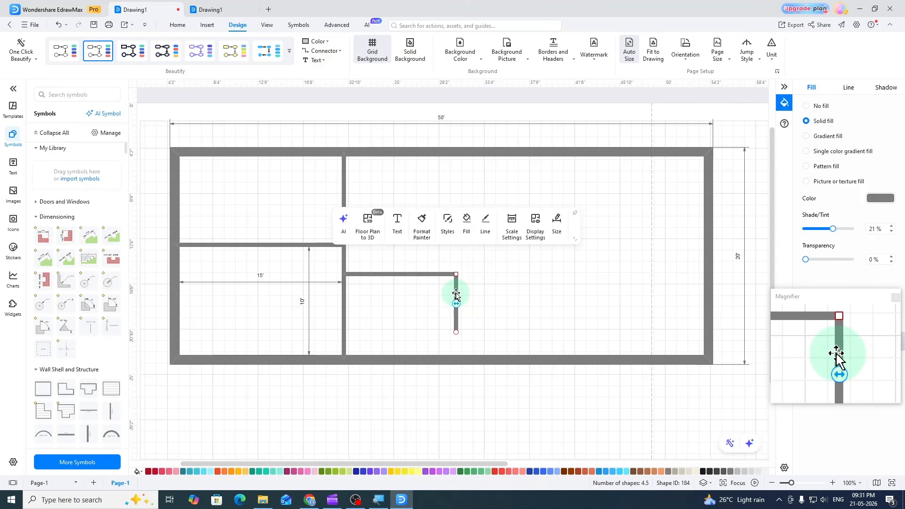
{"action": "left_click_drag", "start_coordinate": [457, 294], "coordinate": [455, 321]}
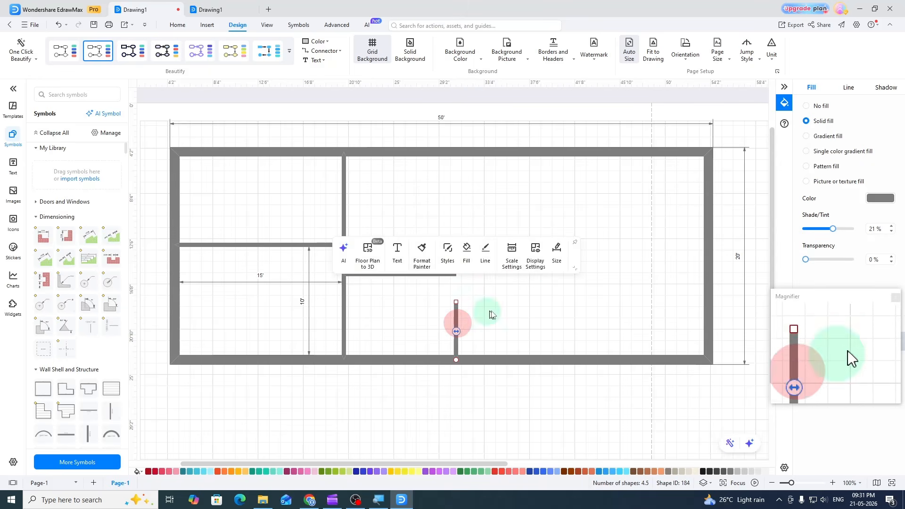
{"action": "left_click", "coordinate": [422, 299]}
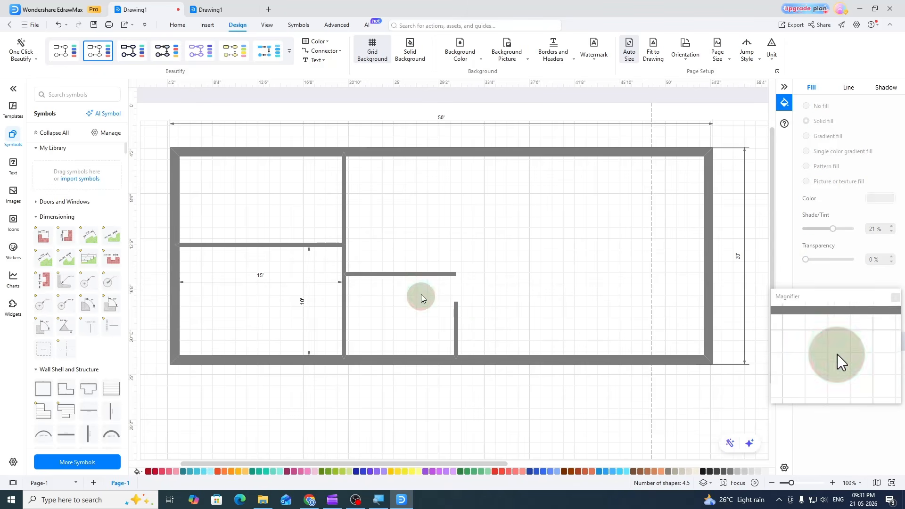
{"action": "left_click", "coordinate": [421, 275]}
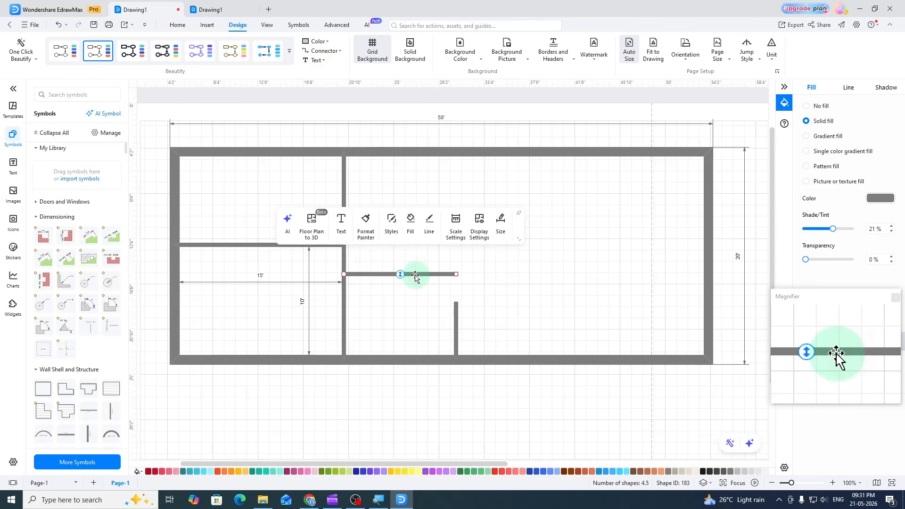
{"action": "left_click_drag", "start_coordinate": [415, 277], "coordinate": [417, 302]}
{"action": "left_click", "coordinate": [499, 303]}
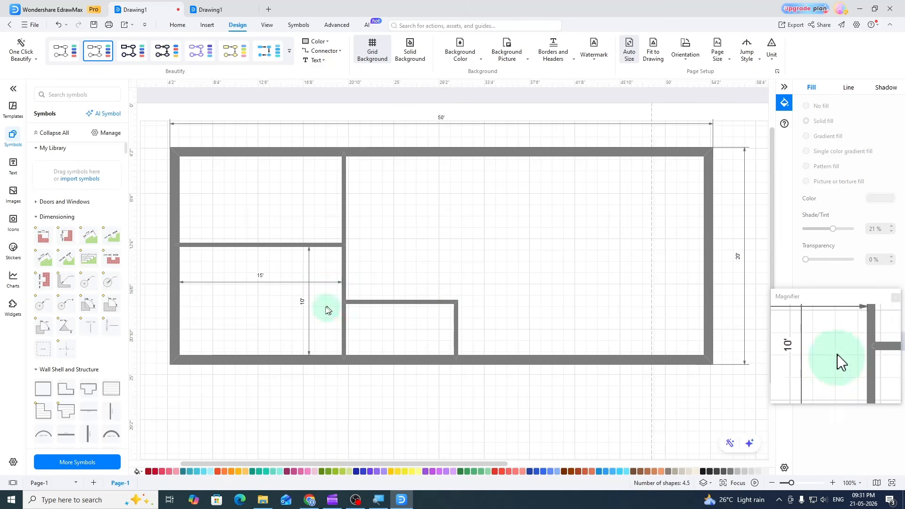
- Add a horizontal and a vertical dimension inside the bathroom, spanning between the inner faces of its walls
{"action": "left_click_drag", "start_coordinate": [46, 244], "coordinate": [346, 341]}
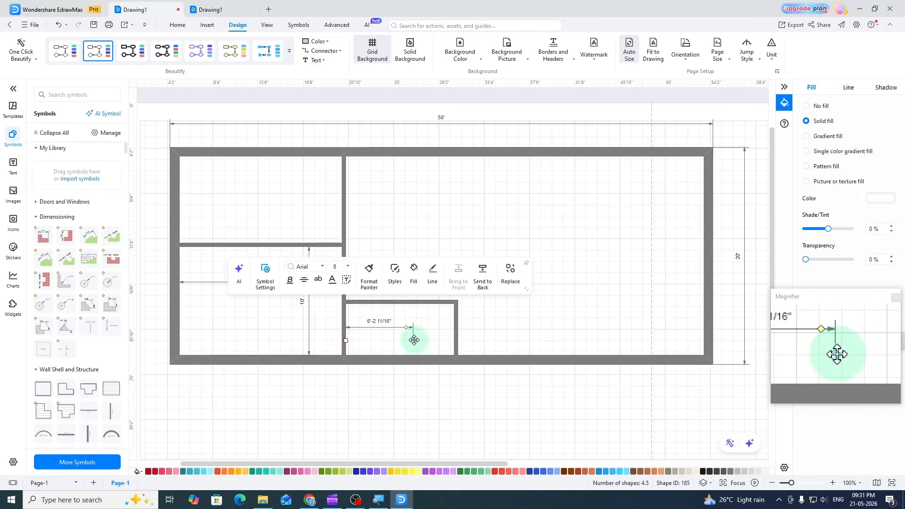
{"action": "left_click_drag", "start_coordinate": [414, 341], "coordinate": [451, 337]}
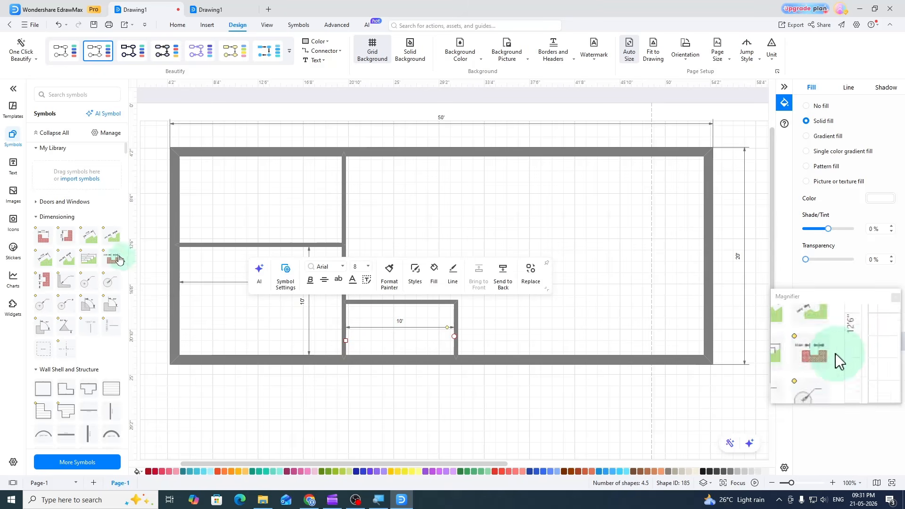
{"action": "left_click_drag", "start_coordinate": [68, 238], "coordinate": [460, 344]}
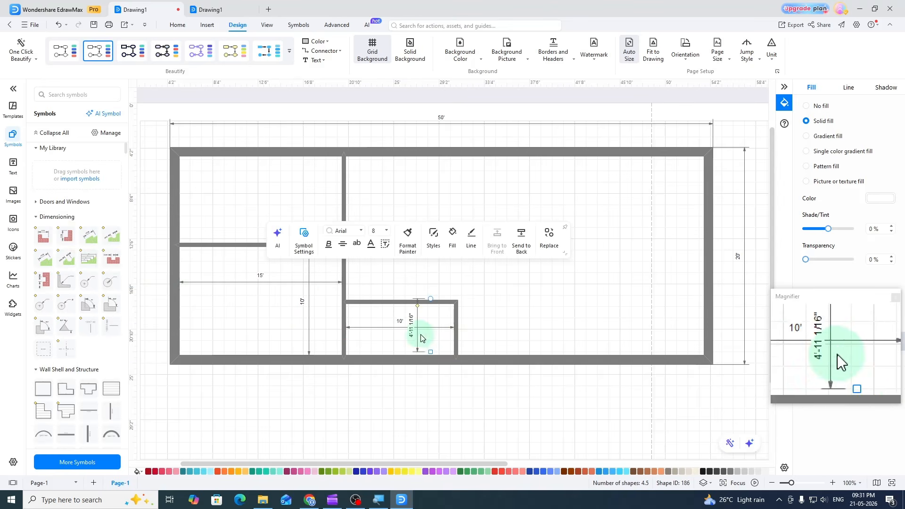
{"action": "left_click_drag", "start_coordinate": [419, 340], "coordinate": [424, 343]}
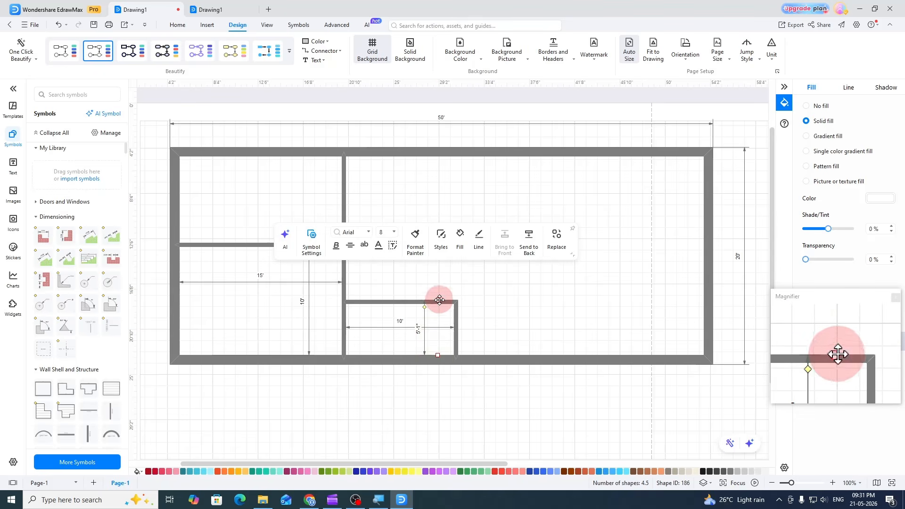
{"action": "left_click_drag", "start_coordinate": [440, 300], "coordinate": [439, 307]}
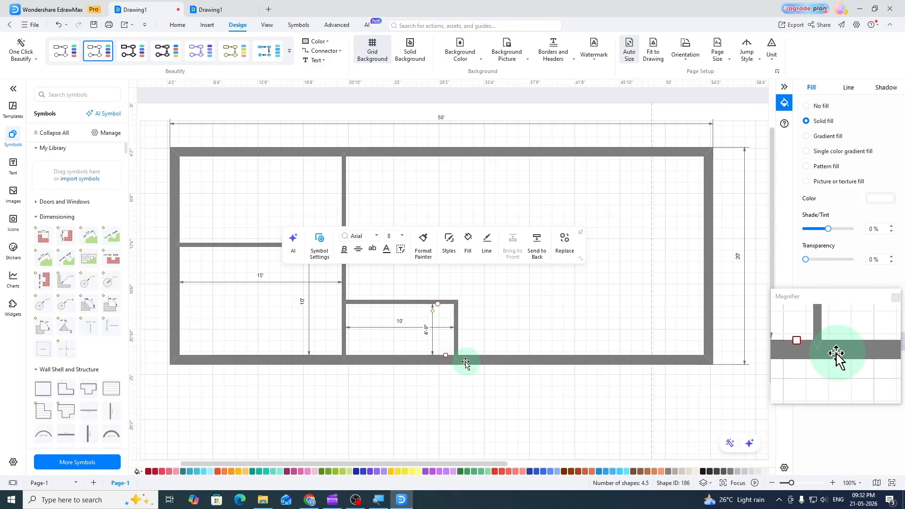
- Move the bathroom's short vertical wall out into the open area and set its length to 5'7"
{"action": "left_click", "coordinate": [457, 335]}
{"action": "left_click", "coordinate": [456, 334]}
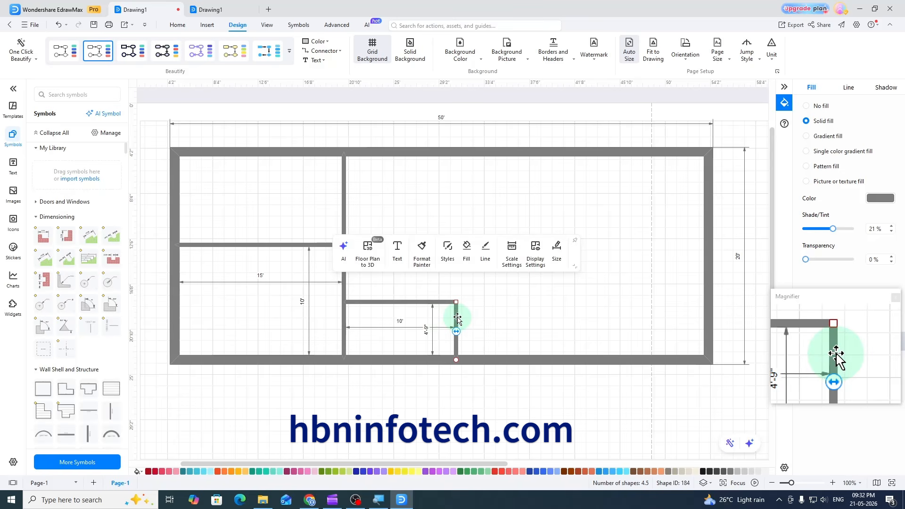
{"action": "left_click_drag", "start_coordinate": [457, 319], "coordinate": [503, 302]}
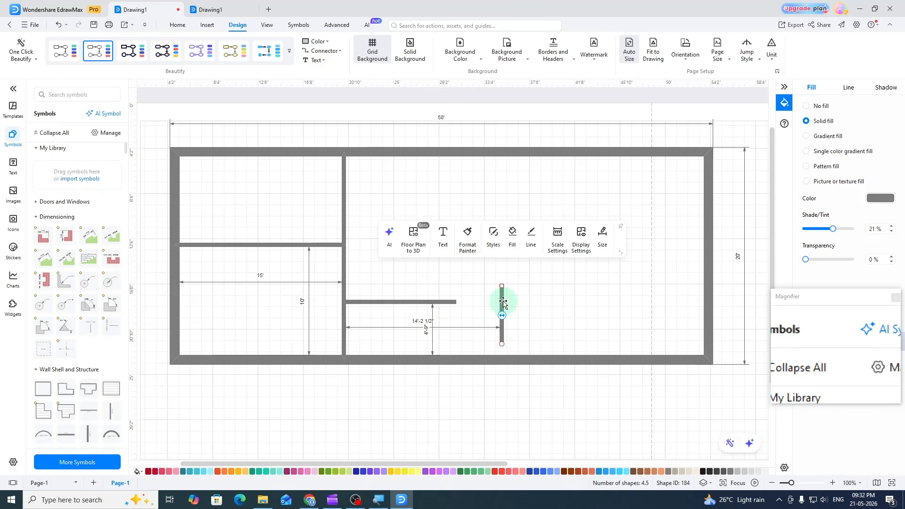
{"action": "left_click", "coordinate": [503, 302]}
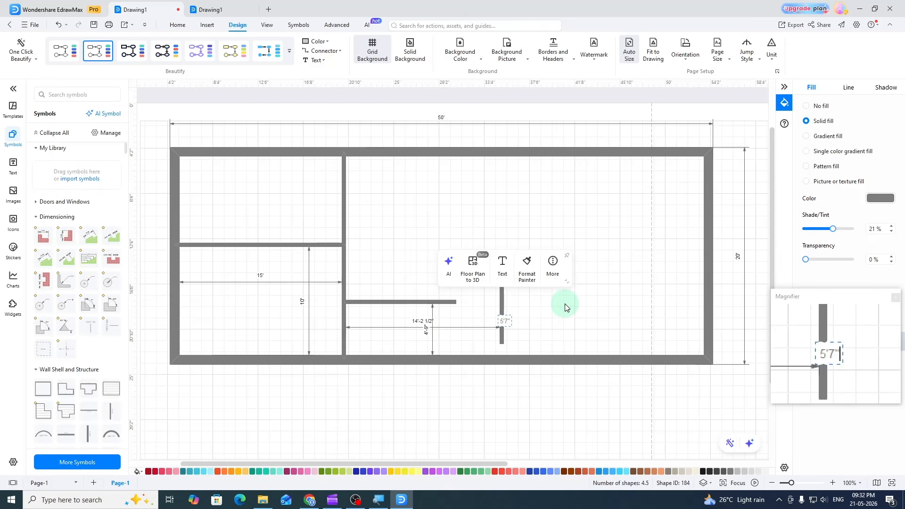
{"action": "left_click", "coordinate": [563, 327]}
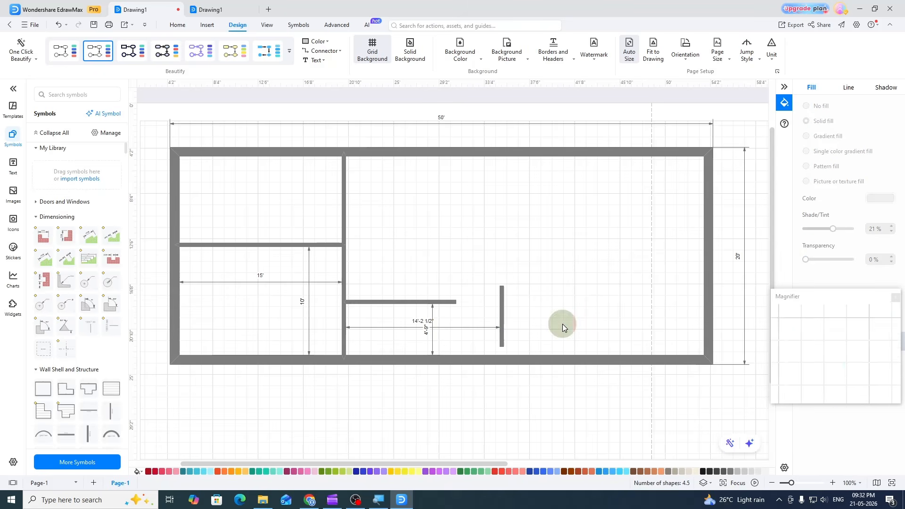
- Raise the bathroom's horizontal wall and try to align the short vertical wall with its right end
{"action": "left_click", "coordinate": [390, 302]}
{"action": "left_click_drag", "start_coordinate": [388, 302], "coordinate": [387, 273]}
{"action": "left_click_drag", "start_coordinate": [503, 313], "coordinate": [495, 314]}
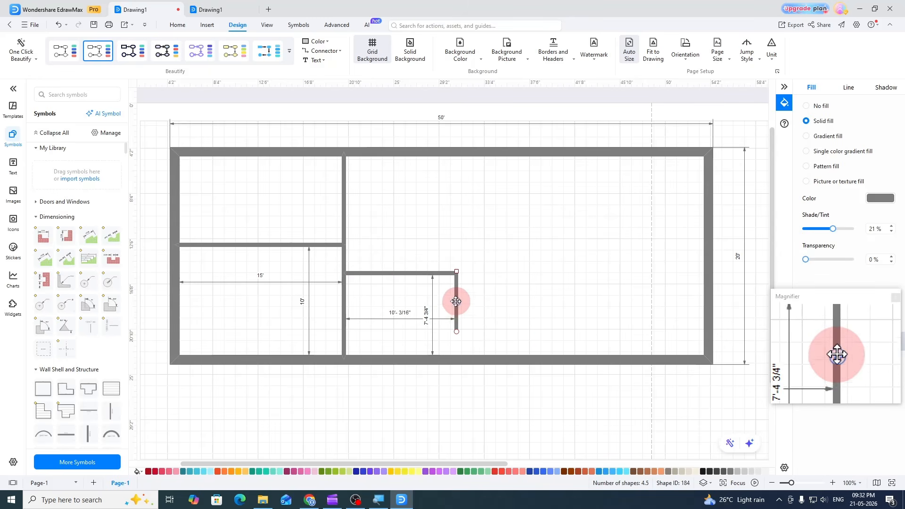
{"action": "left_click_drag", "start_coordinate": [456, 304], "coordinate": [455, 304]}
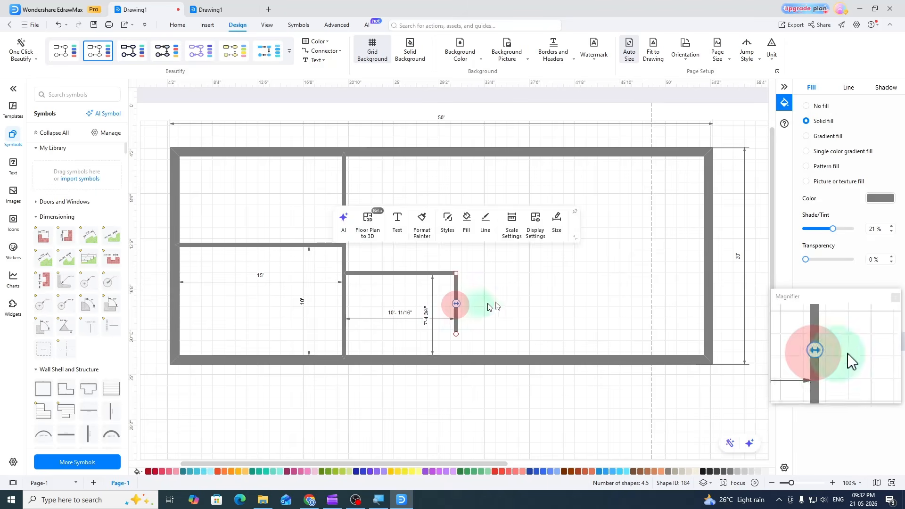
{"action": "left_click", "coordinate": [497, 302]}
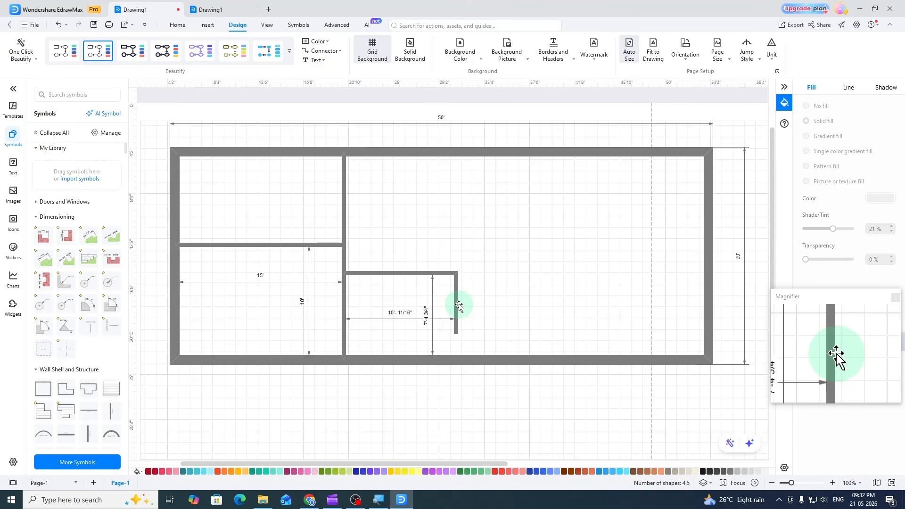
- Pull the short vertical wall away, raise the horizontal wall slightly, and snap the vertical wall back onto its right end
{"action": "left_click_drag", "start_coordinate": [456, 304], "coordinate": [532, 304]}
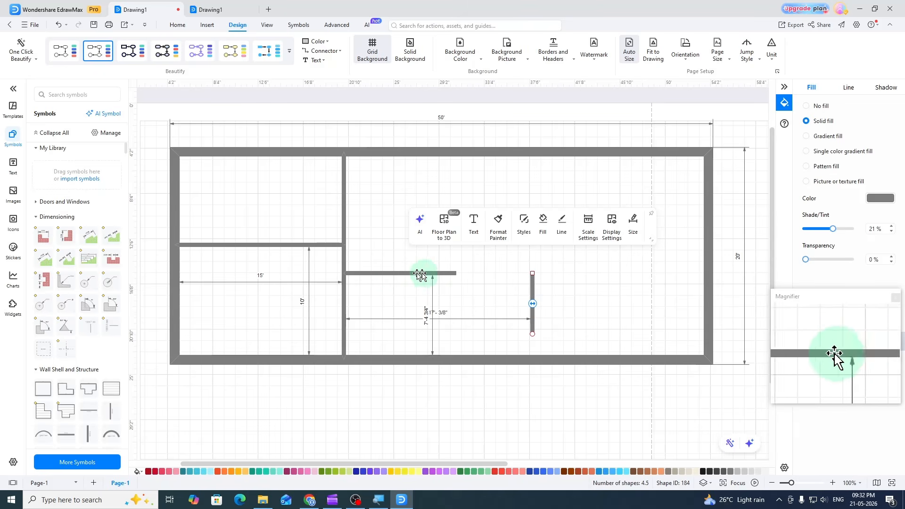
{"action": "left_click_drag", "start_coordinate": [401, 275], "coordinate": [426, 275]}
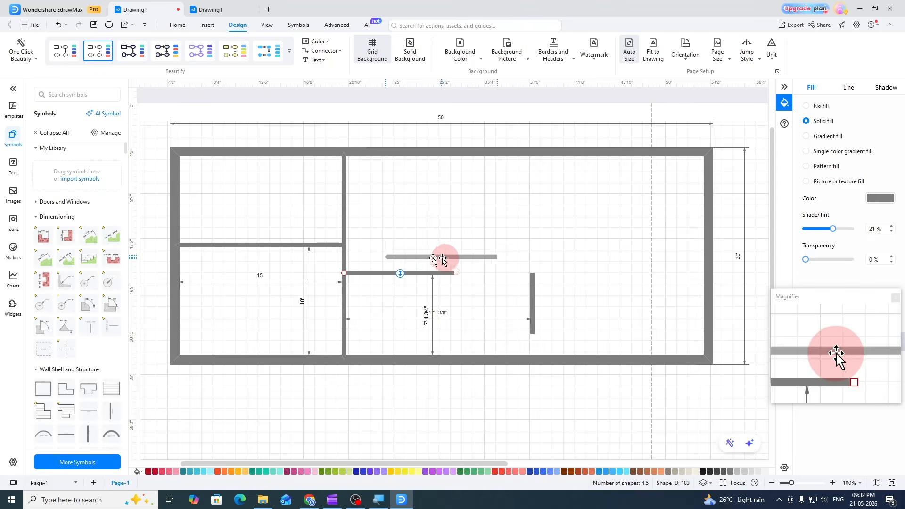
{"action": "left_click_drag", "start_coordinate": [402, 268], "coordinate": [401, 266]}
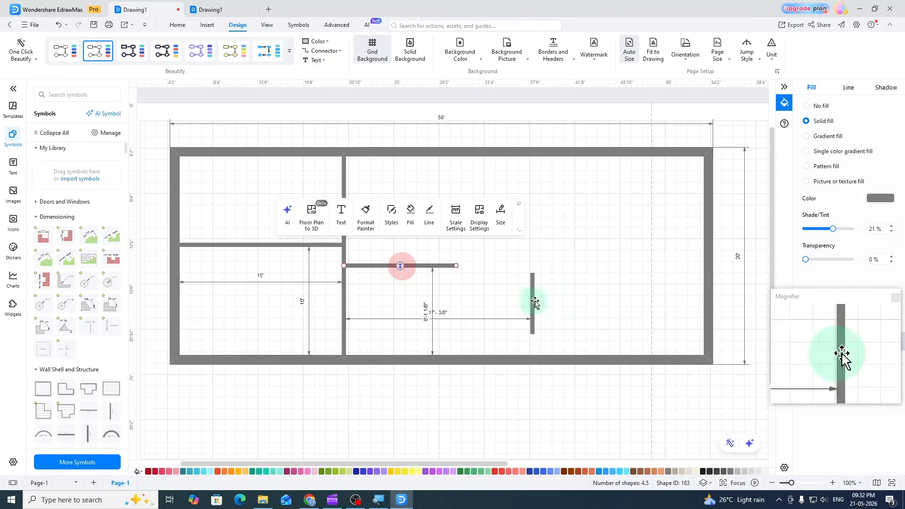
{"action": "left_click_drag", "start_coordinate": [533, 306], "coordinate": [465, 306]}
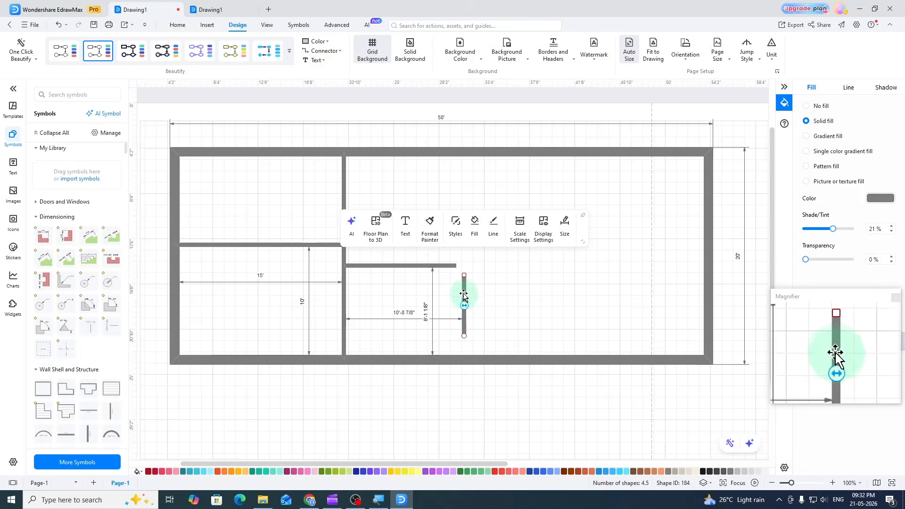
{"action": "left_click_drag", "start_coordinate": [464, 296], "coordinate": [467, 293]}
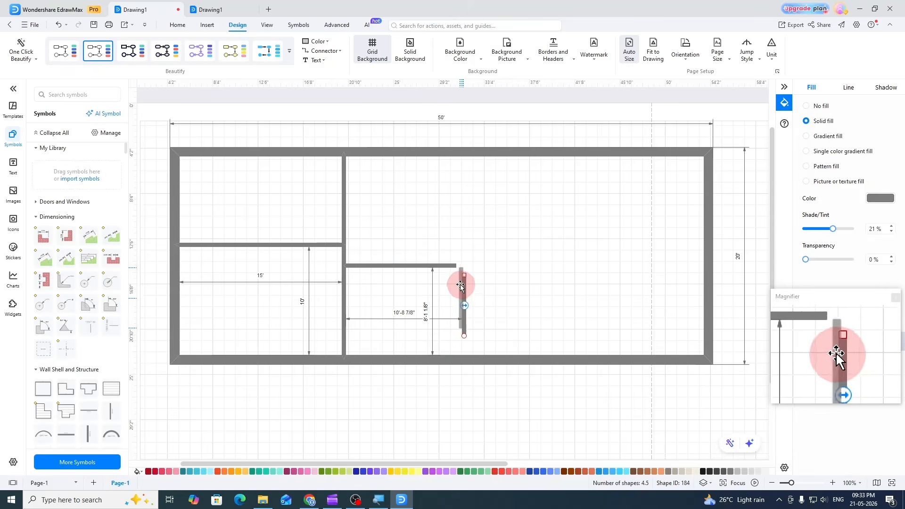
{"action": "left_click_drag", "start_coordinate": [457, 284], "coordinate": [457, 283]}
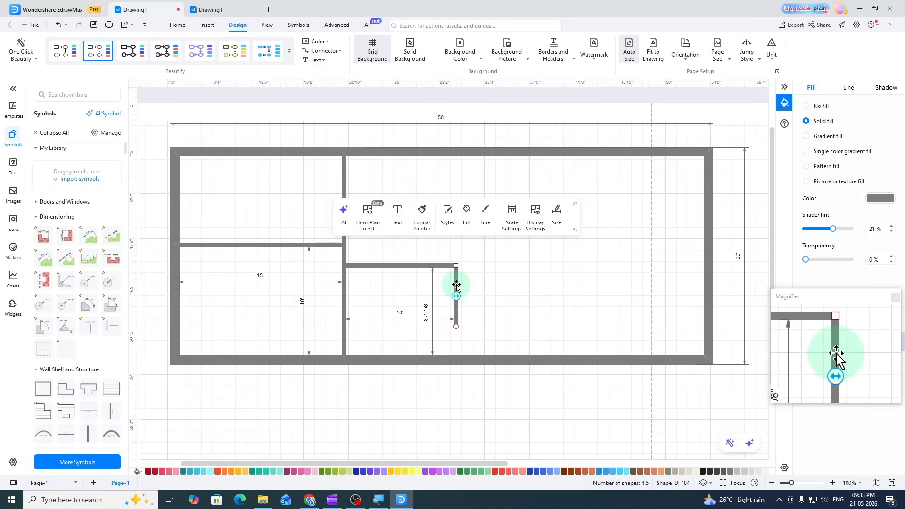
- Slide the short vertical wall down onto the bottom outer wall and lower the bathroom's horizontal wall onto its top end
{"action": "left_click_drag", "start_coordinate": [457, 285], "coordinate": [456, 318]}
{"action": "left_click", "coordinate": [491, 305]}
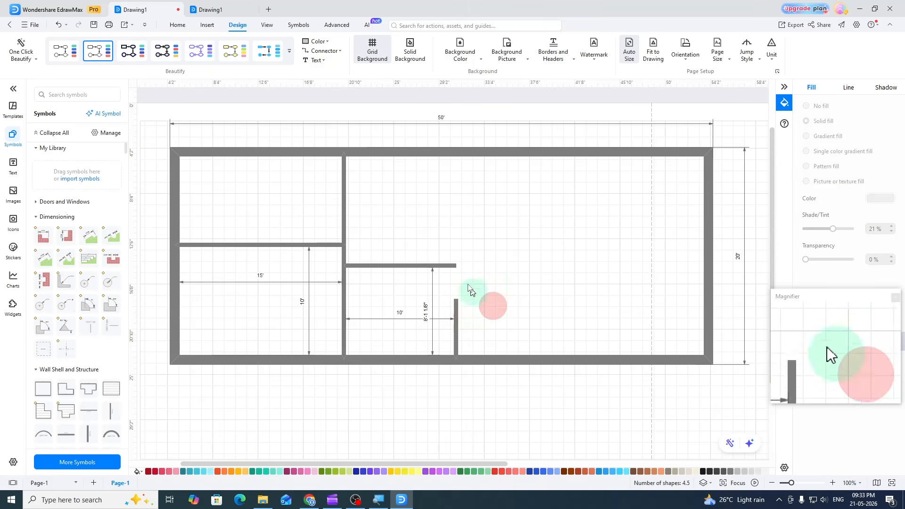
{"action": "left_click", "coordinate": [450, 267]}
{"action": "left_click_drag", "start_coordinate": [449, 266], "coordinate": [446, 300]}
{"action": "left_click", "coordinate": [513, 308]}
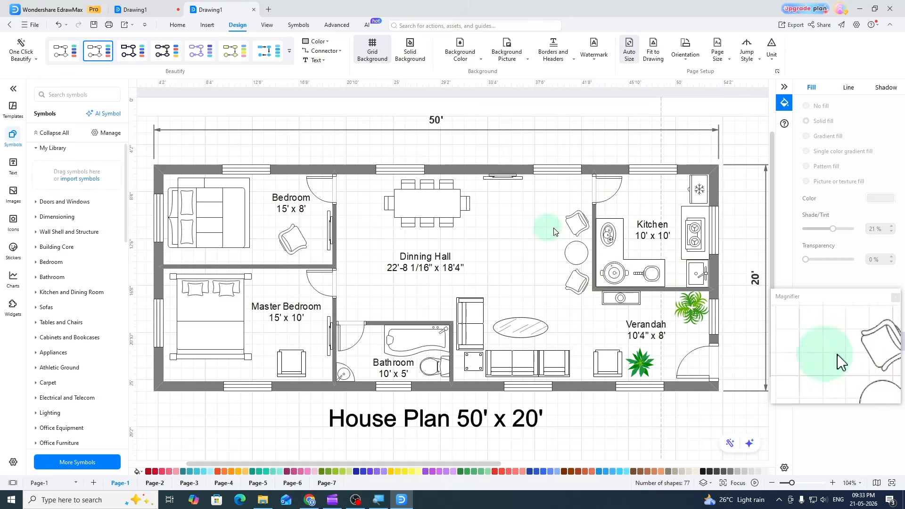
- In the unfinished plan, copy the upper bedroom's vertical wall as a 10'7" wall attached to the top outer wall in the open area
{"action": "left_click", "coordinate": [137, 9]}
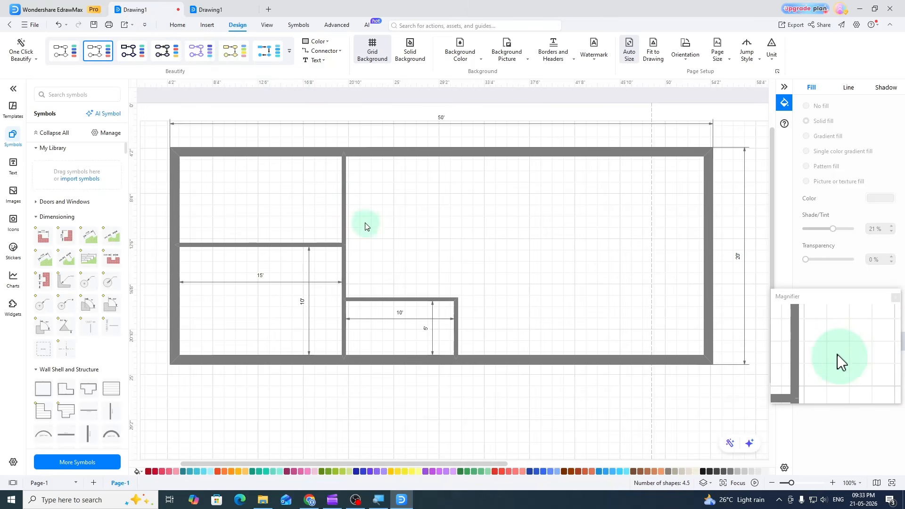
{"action": "left_click", "coordinate": [344, 220]}
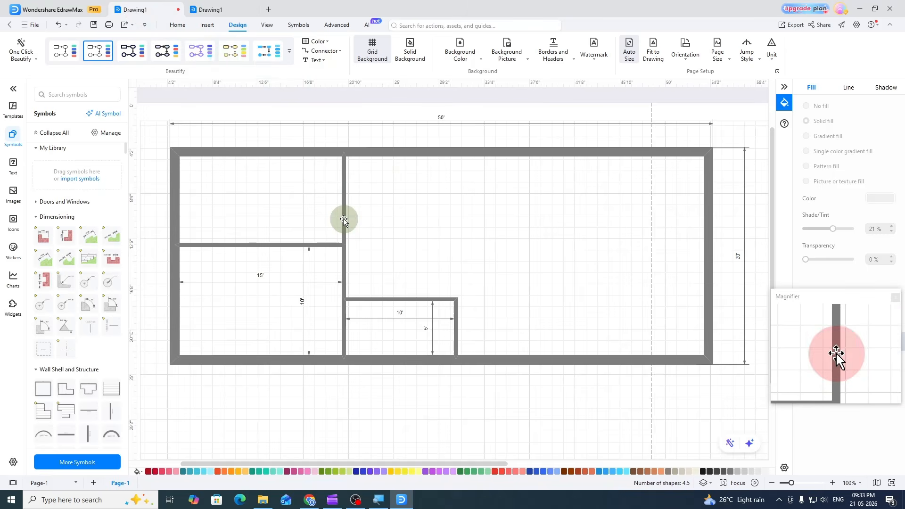
{"action": "left_click_drag", "start_coordinate": [344, 210], "coordinate": [544, 244]}
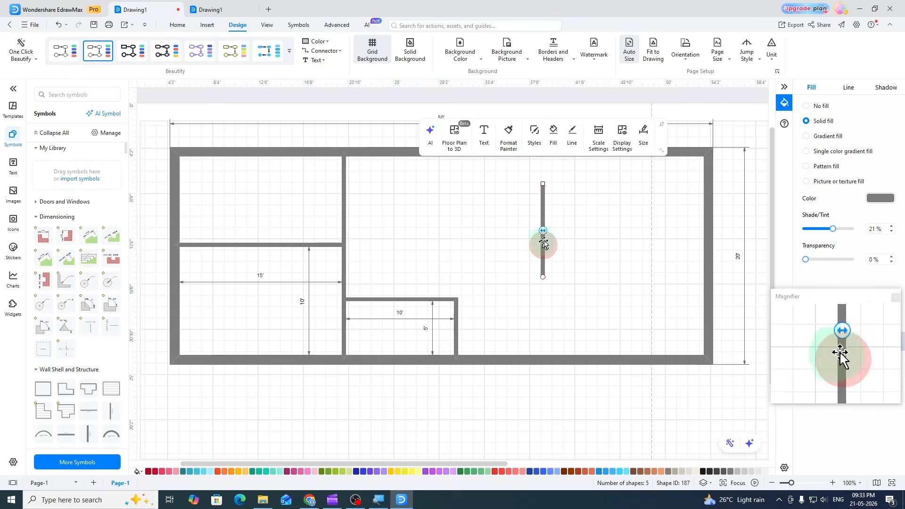
{"action": "double_click", "coordinate": [543, 213]}
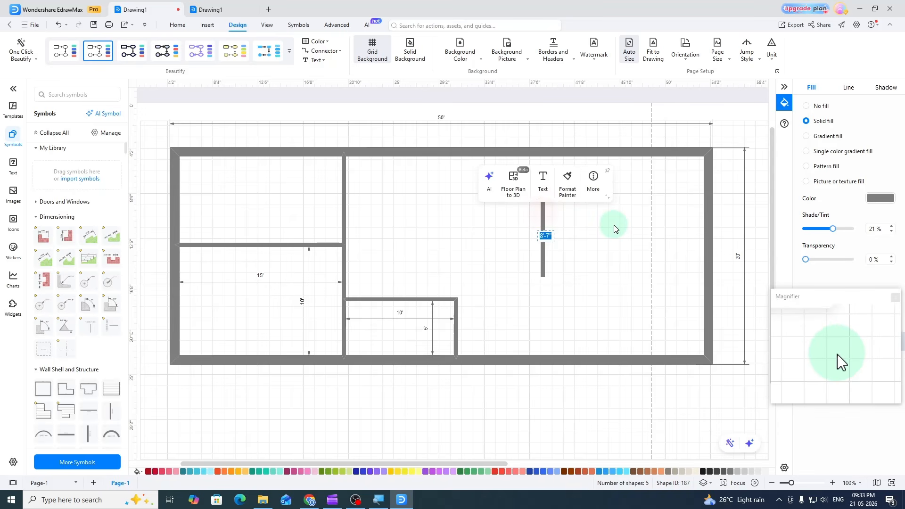
{"action": "type", "text": "10"}
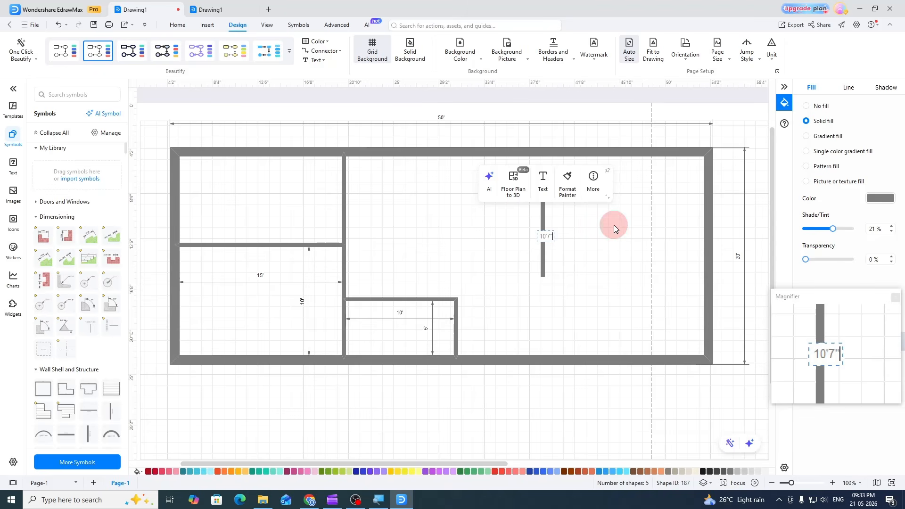
{"action": "left_click", "coordinate": [614, 225]}
{"action": "left_click_drag", "start_coordinate": [542, 234], "coordinate": [540, 200]}
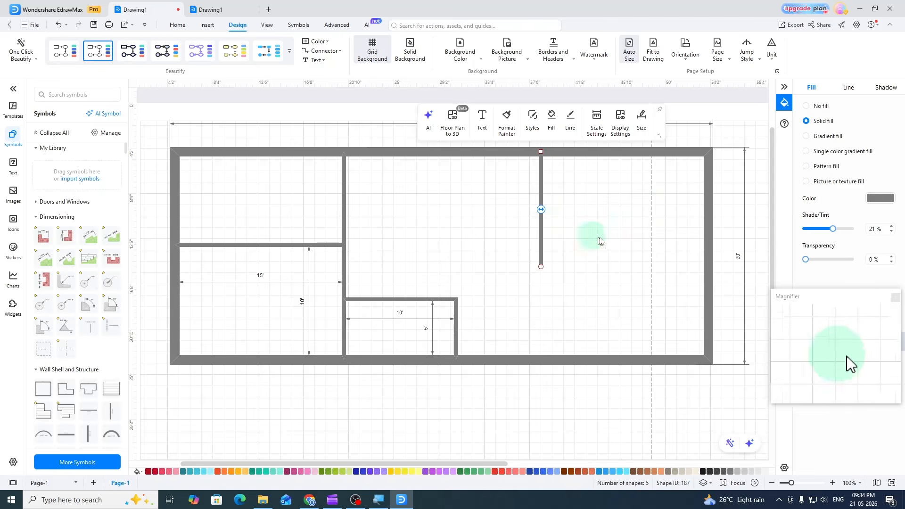
- Copy the bathroom's horizontal wall into the open area below the new vertical wall and set the copy's length to 10'7"
{"action": "left_click", "coordinate": [383, 301]}
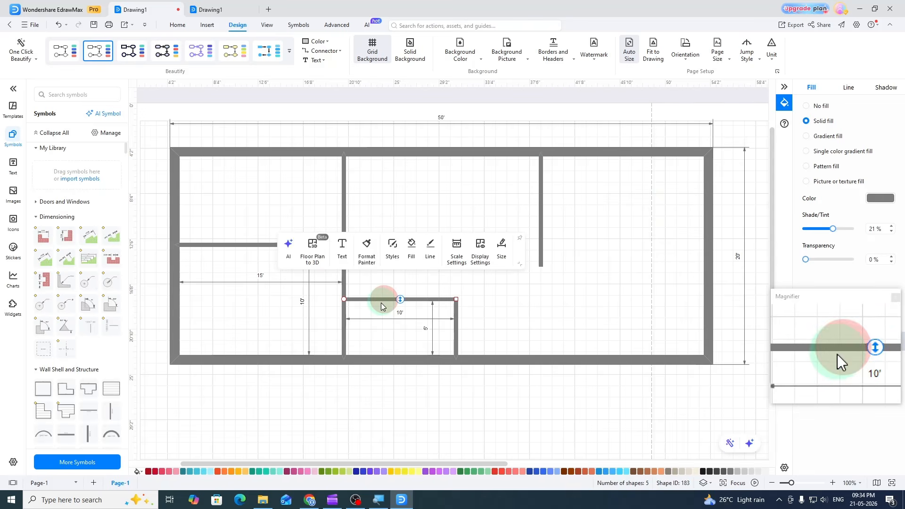
{"action": "left_click_drag", "start_coordinate": [382, 306], "coordinate": [561, 306]}
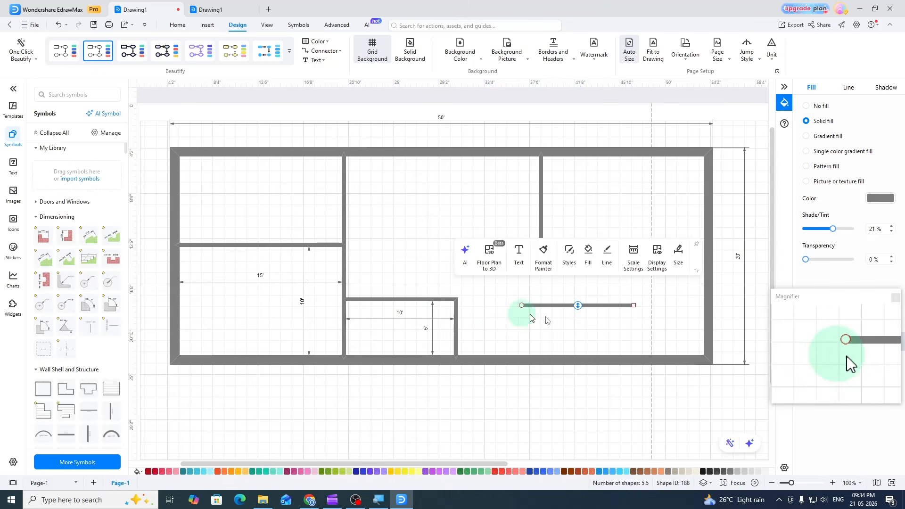
{"action": "double_click", "coordinate": [554, 306]}
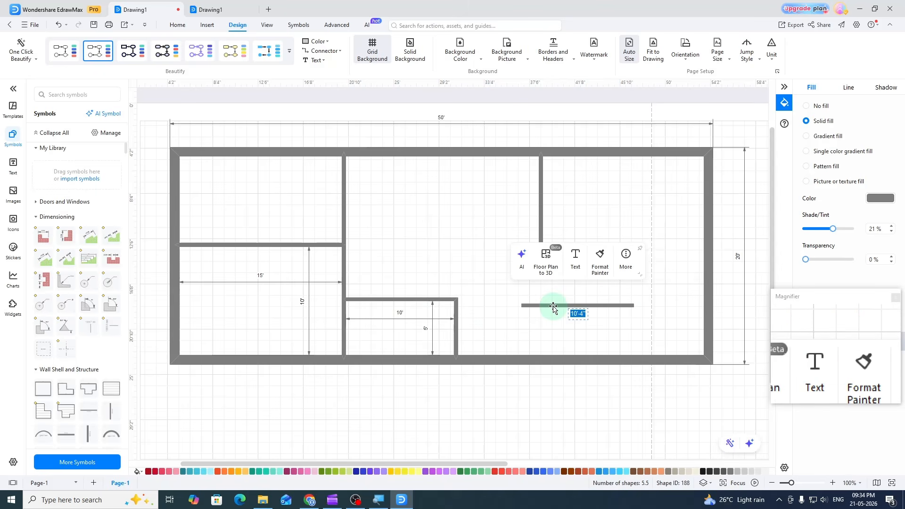
{"action": "type", "text": "10'"}
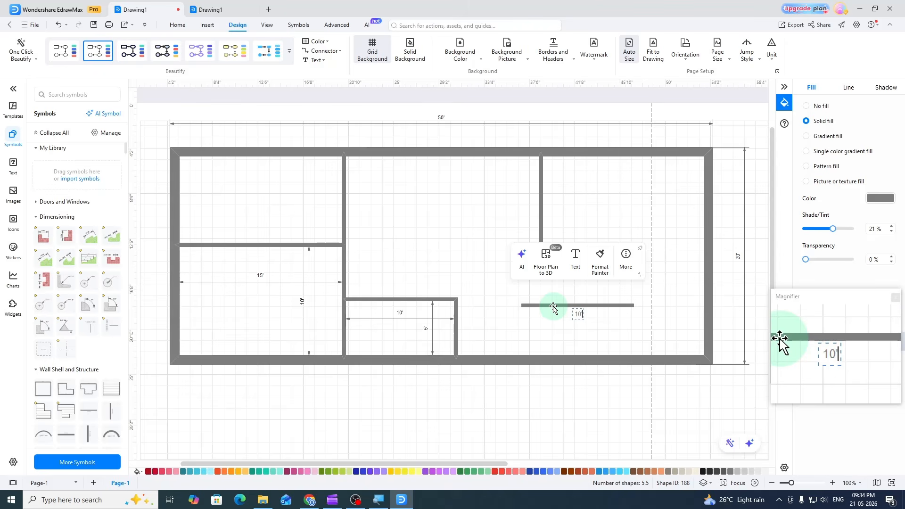
{"action": "type", "text": "7"}
{"action": "key", "text": "Return"}
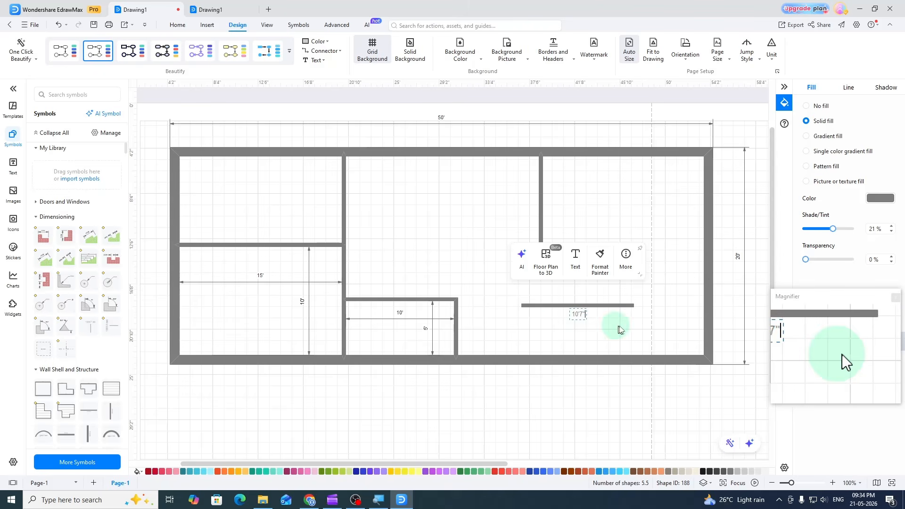
{"action": "left_click", "coordinate": [616, 327]}
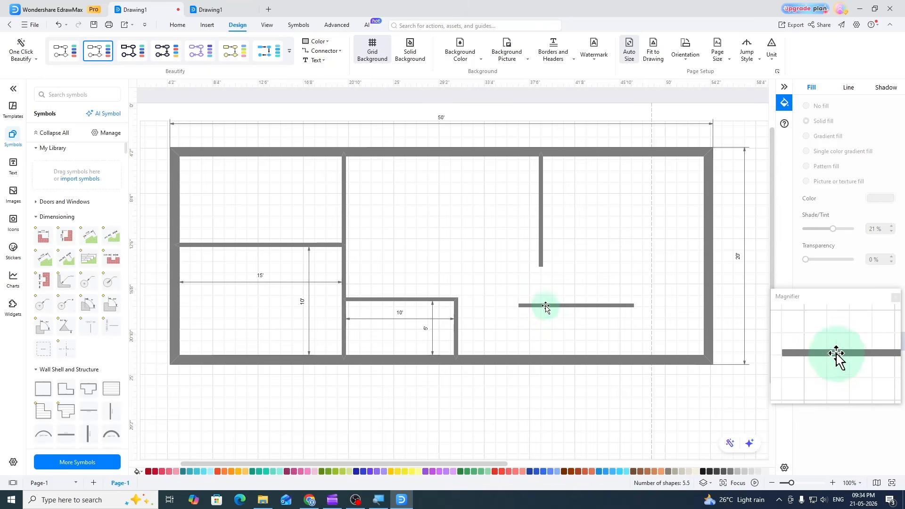
- Attach the copied horizontal wall to the right outer wall and move the new vertical wall onto its left end to enclose the corner room
{"action": "left_click_drag", "start_coordinate": [545, 307], "coordinate": [569, 267]}
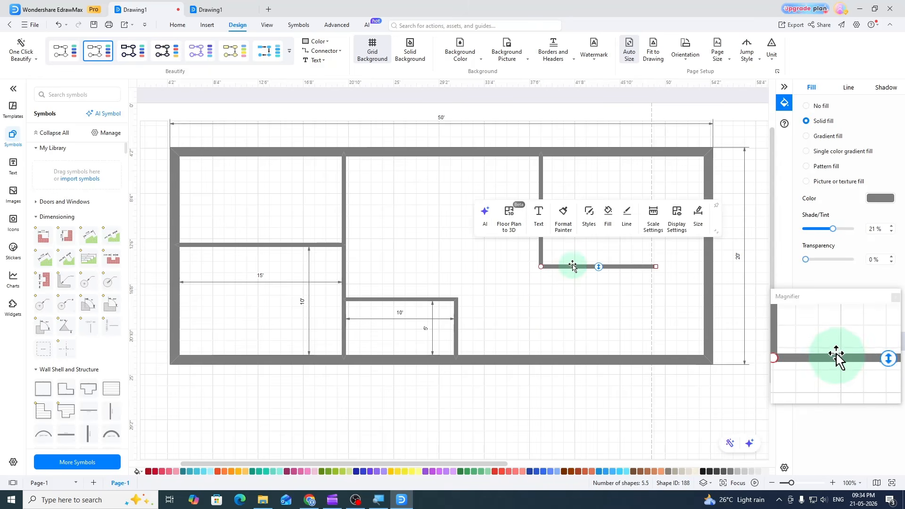
{"action": "left_click_drag", "start_coordinate": [572, 268], "coordinate": [693, 266]}
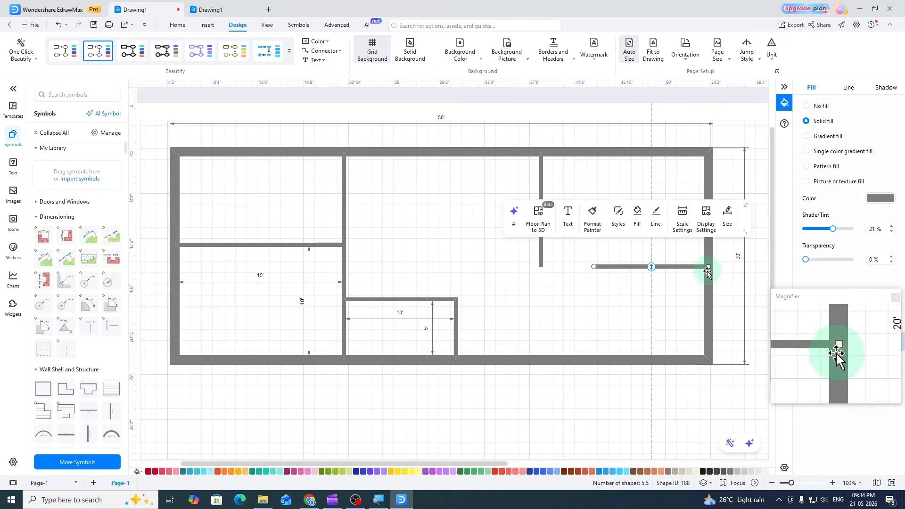
{"action": "left_click", "coordinate": [542, 248]}
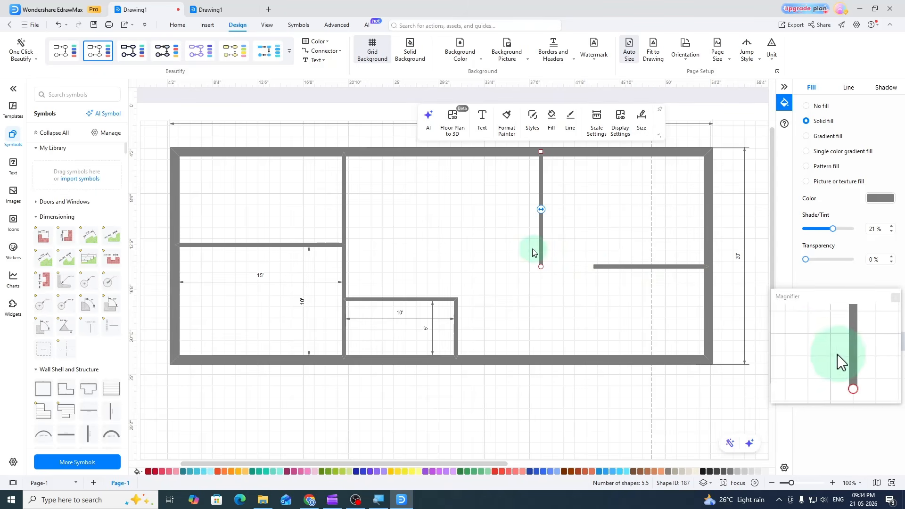
{"action": "left_click_drag", "start_coordinate": [541, 247], "coordinate": [593, 246]}
{"action": "left_click", "coordinate": [566, 293]}
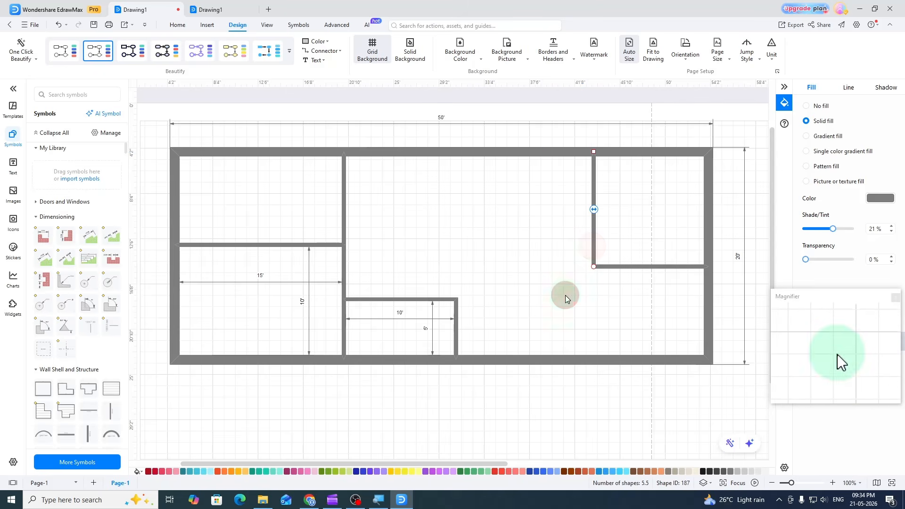
{"action": "left_click", "coordinate": [423, 249]}
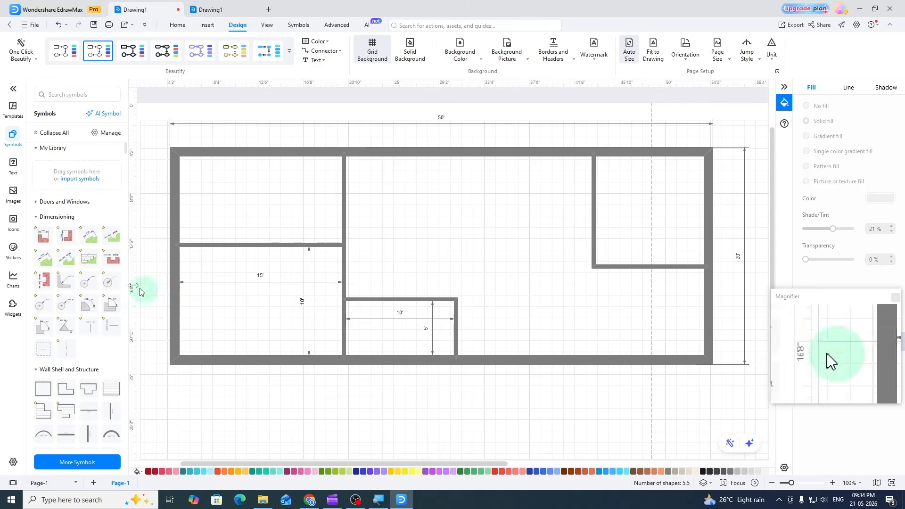
- Add a horizontal and a vertical dimension inside the upper-right room, spanning between the inner faces of its walls
{"action": "left_click_drag", "start_coordinate": [44, 240], "coordinate": [596, 201]}
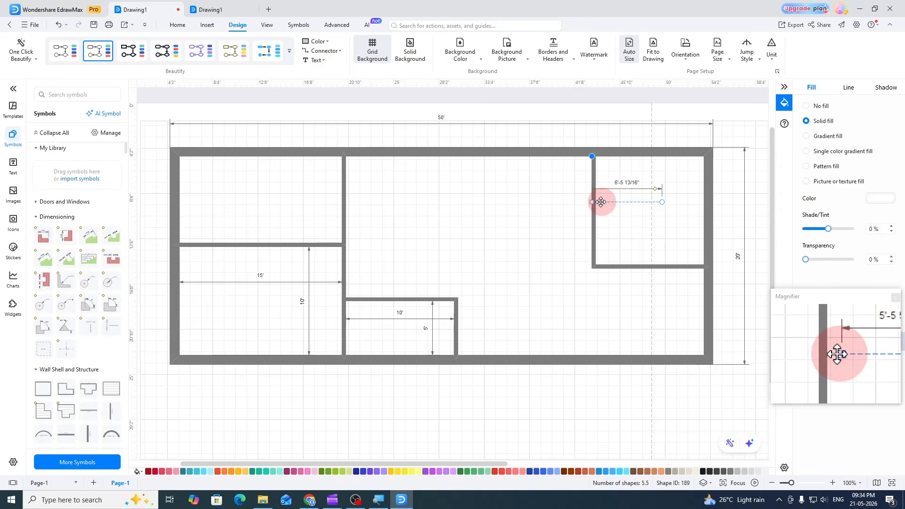
{"action": "left_click", "coordinate": [624, 203]}
{"action": "left_click_drag", "start_coordinate": [664, 193], "coordinate": [702, 194]}
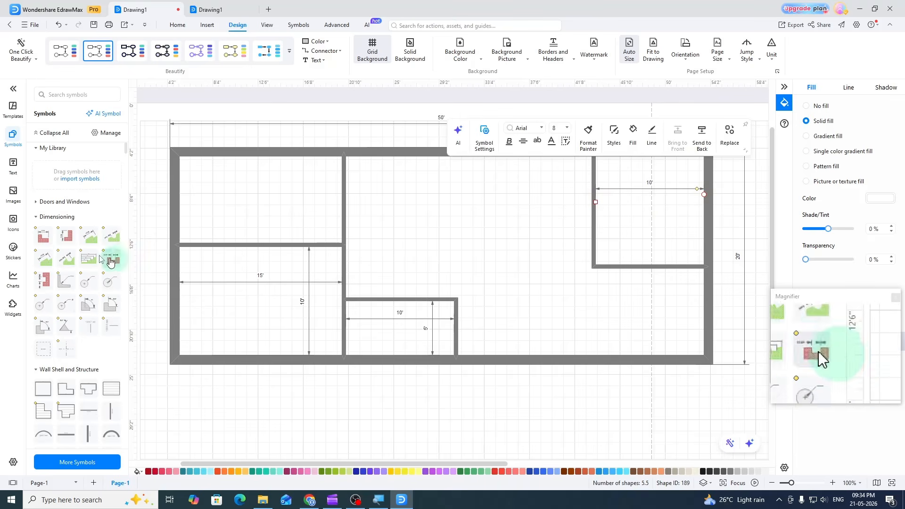
{"action": "left_click_drag", "start_coordinate": [67, 236], "coordinate": [706, 230]}
{"action": "left_click_drag", "start_coordinate": [687, 183], "coordinate": [691, 157]}
{"action": "left_click_drag", "start_coordinate": [682, 235], "coordinate": [685, 264]}
{"action": "left_click", "coordinate": [633, 228]}
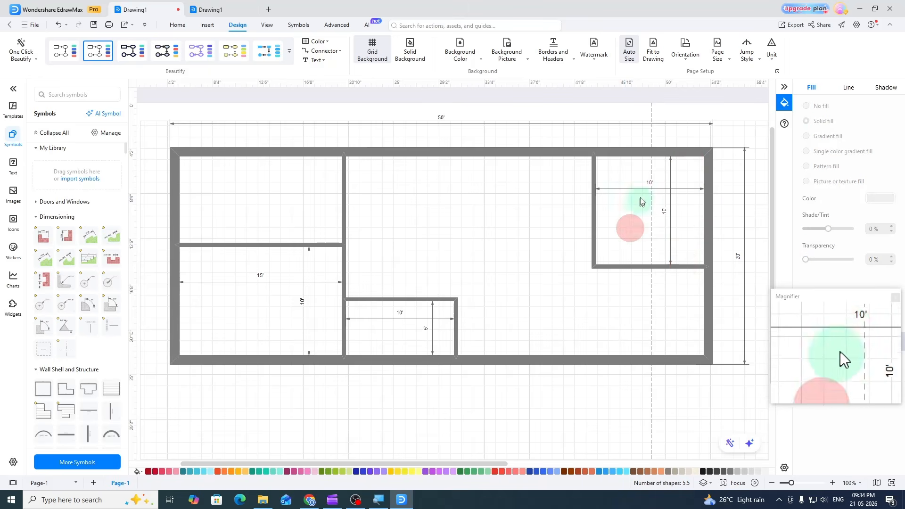
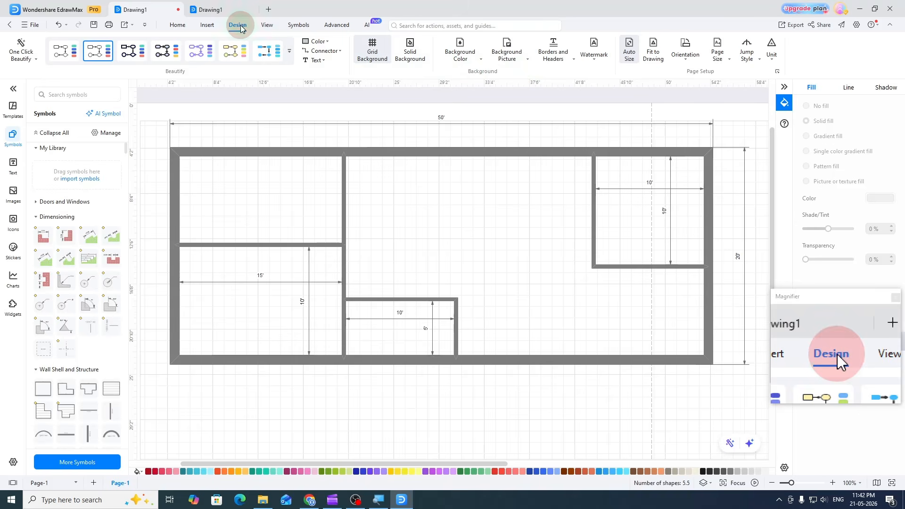
- Copy the complete wall layout with its dimensions onto a new second page
{"action": "left_click", "coordinate": [654, 50]}
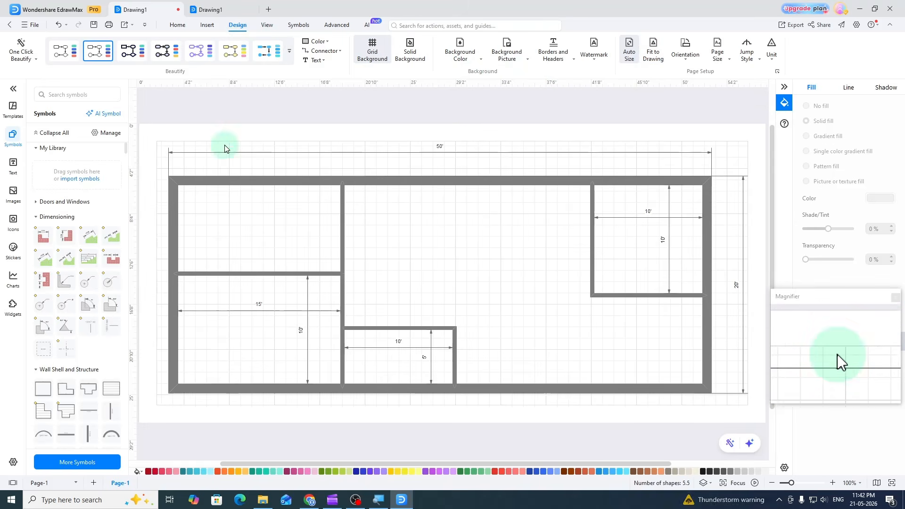
{"action": "scroll", "coordinate": [481, 305], "scroll_direction": "down", "scroll_amount": 3}
{"action": "scroll", "coordinate": [481, 306], "scroll_direction": "up", "scroll_amount": 5}
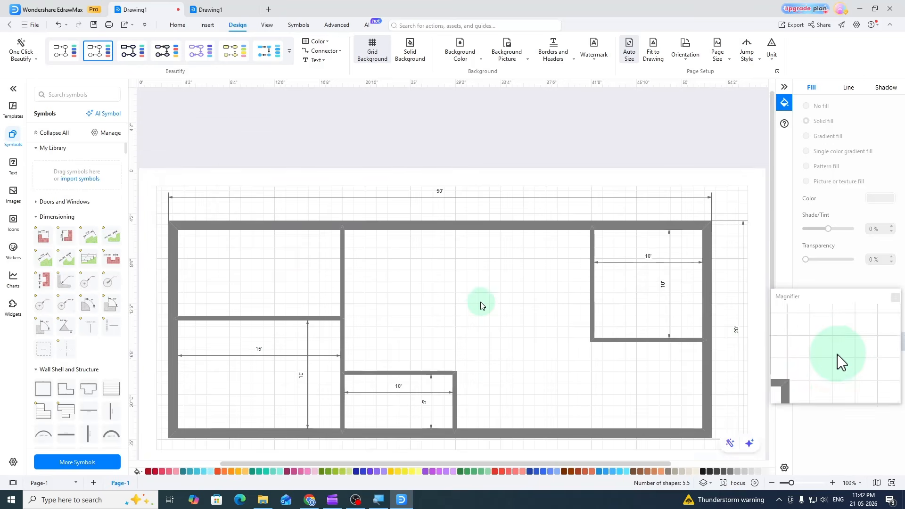
{"action": "scroll", "coordinate": [316, 235], "scroll_direction": "down", "scroll_amount": 2}
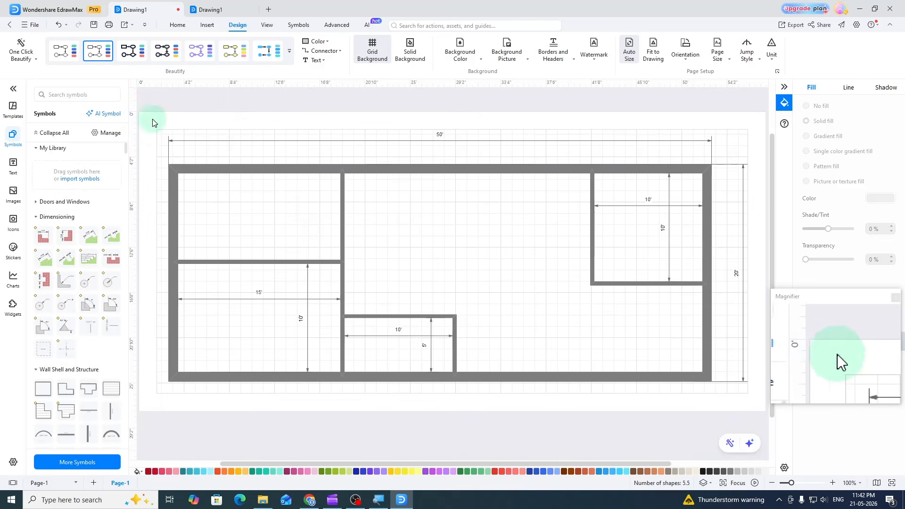
{"action": "left_click_drag", "start_coordinate": [152, 121], "coordinate": [754, 392]}
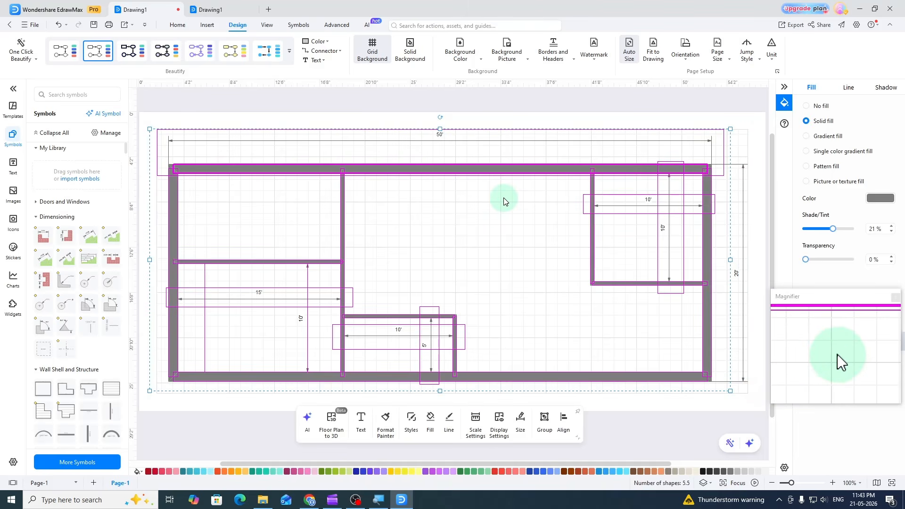
{"action": "left_click", "coordinate": [94, 486]}
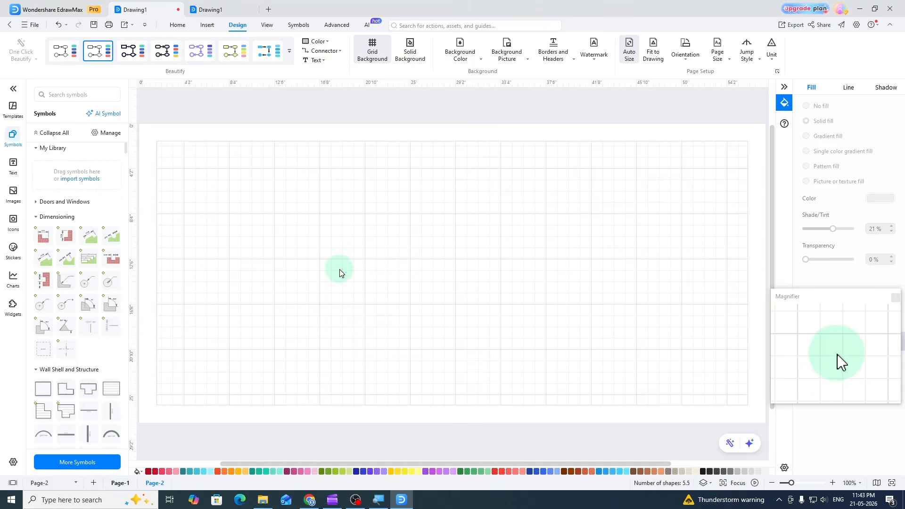
{"action": "key", "text": "ctrl+v"}
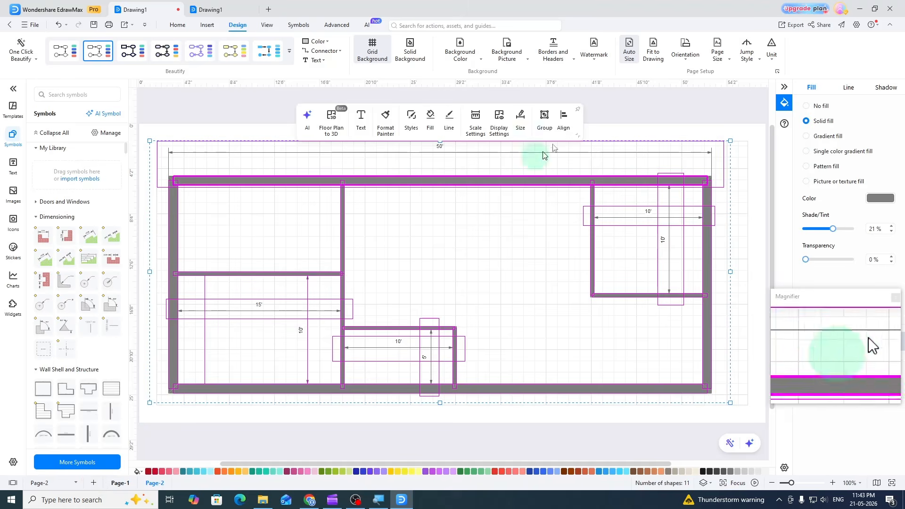
{"action": "left_click", "coordinate": [617, 101]}
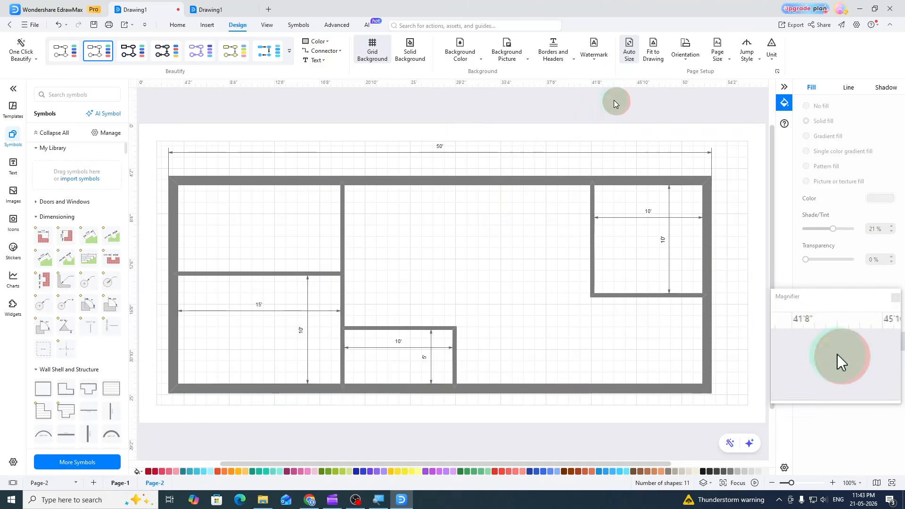
- Delete the interior dimensions of the lower-left bedroom, the bathroom and the upper-right kitchen on the new page
{"action": "left_click", "coordinate": [321, 310]}
{"action": "key", "text": "Delete"}
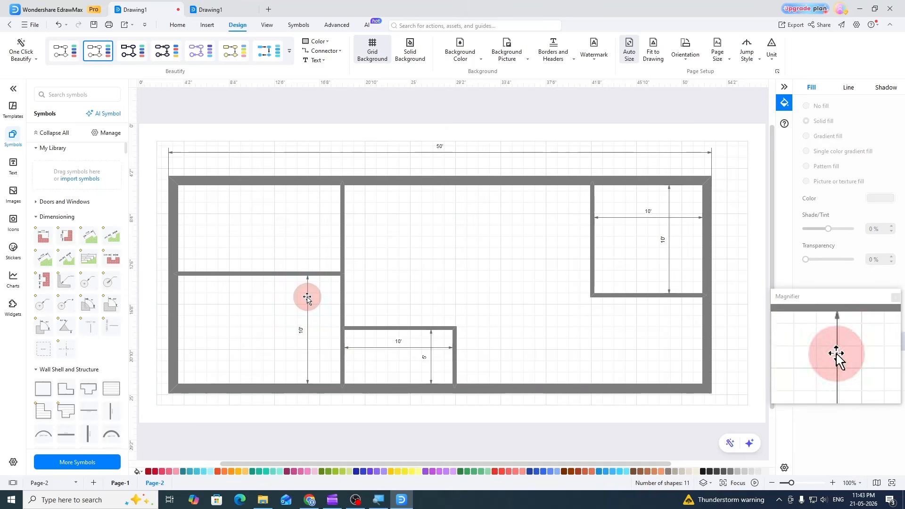
{"action": "left_click", "coordinate": [308, 297]}
{"action": "key", "text": "Delete"}
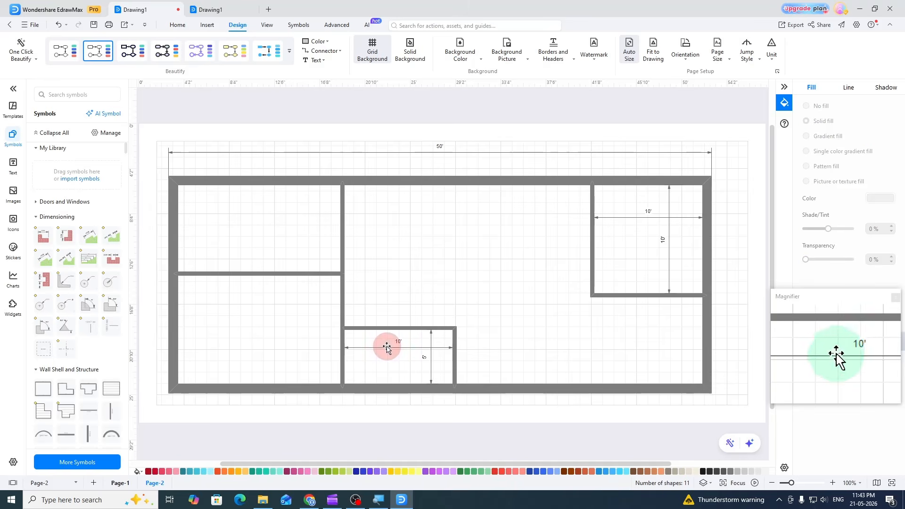
{"action": "left_click", "coordinate": [387, 348]}
{"action": "key", "text": "Delete"}
{"action": "left_click", "coordinate": [431, 338]}
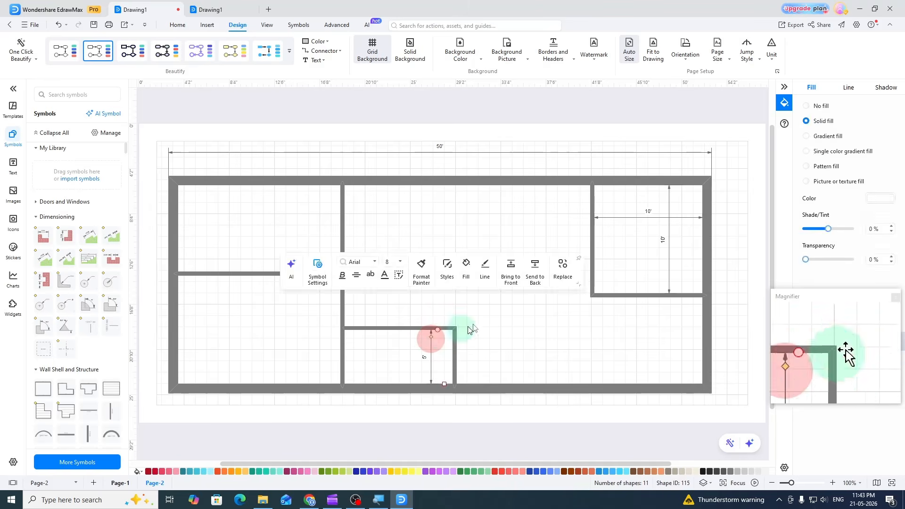
{"action": "key", "text": "Delete"}
{"action": "left_click", "coordinate": [669, 218]}
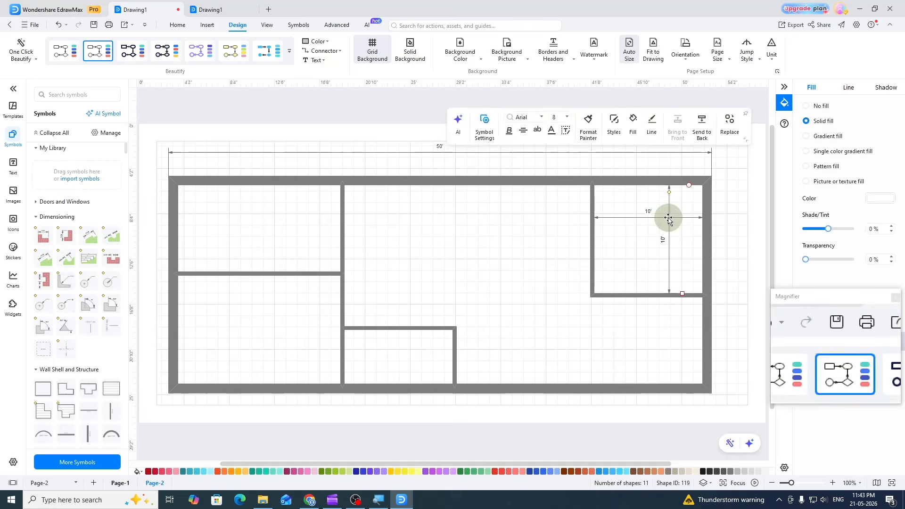
{"action": "key", "text": "Delete"}
{"action": "left_click", "coordinate": [669, 218]}
{"action": "key", "text": "Delete"}
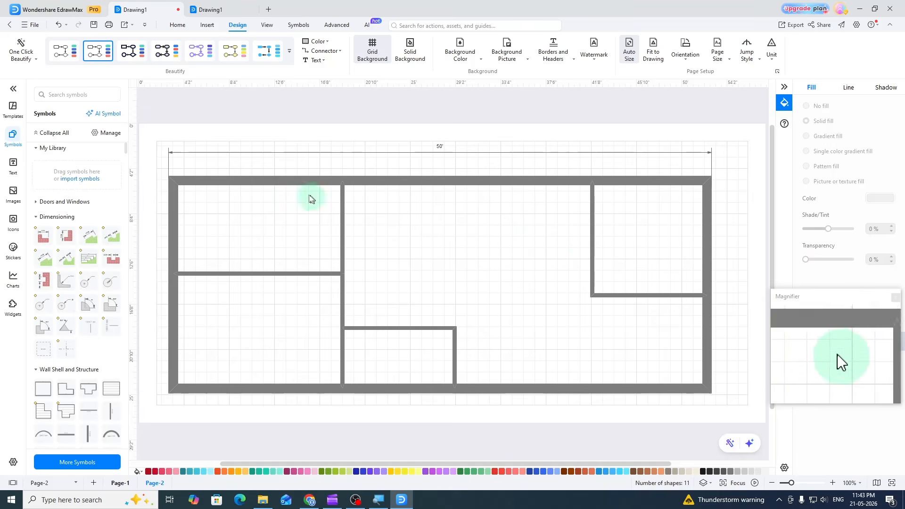
- Check the finished reference plan, then insert a Door symbol rotated into the right outer wall below the kitchen
{"action": "left_click", "coordinate": [227, 9]}
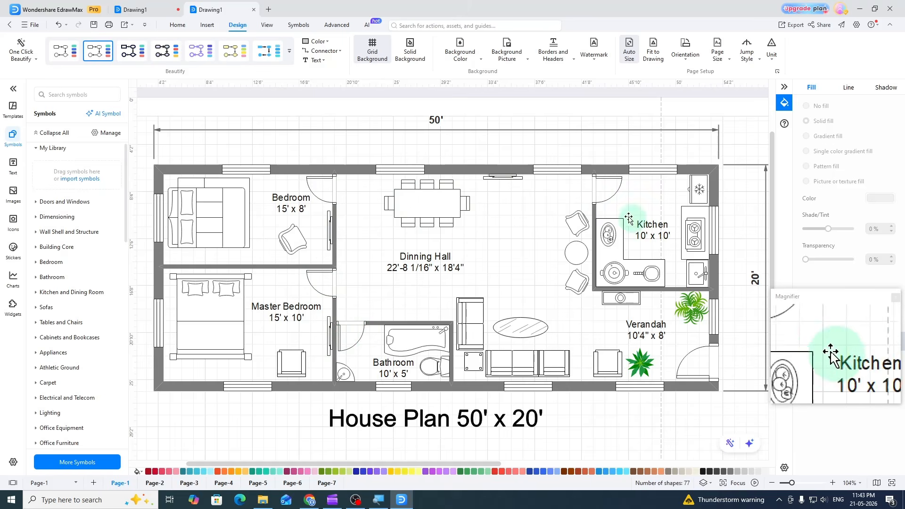
{"action": "left_click", "coordinate": [140, 9]}
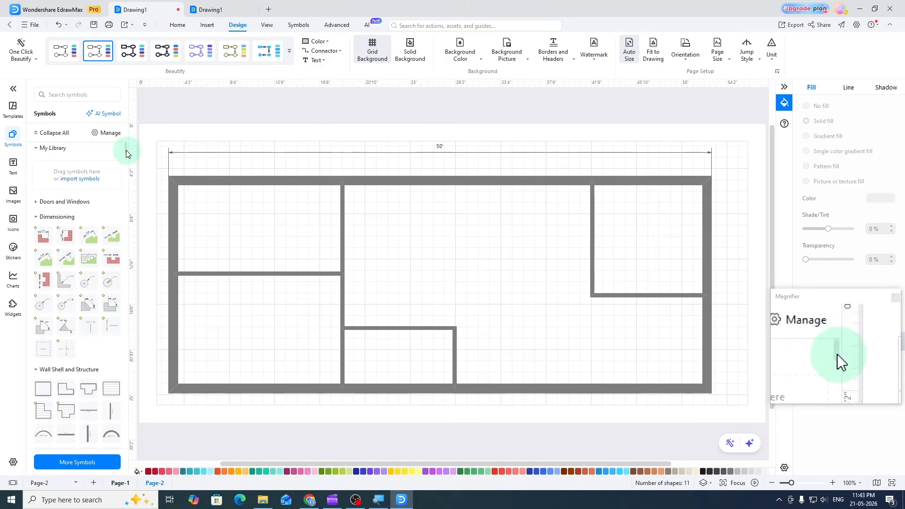
{"action": "mouse_move", "coordinate": [126, 150]}
{"action": "left_mouse_down"}
{"action": "mouse_move", "coordinate": [128, 182]}
{"action": "mouse_move", "coordinate": [132, 147]}
{"action": "left_mouse_up"}
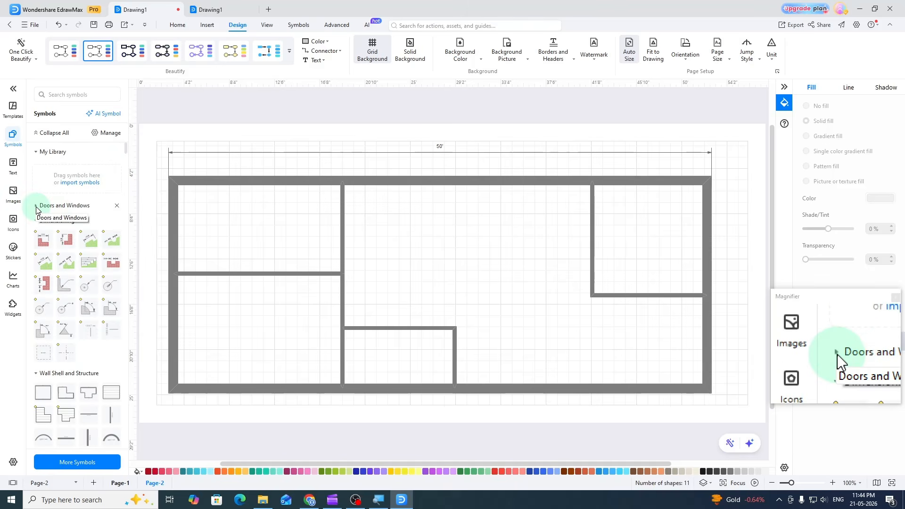
{"action": "left_click", "coordinate": [38, 208]}
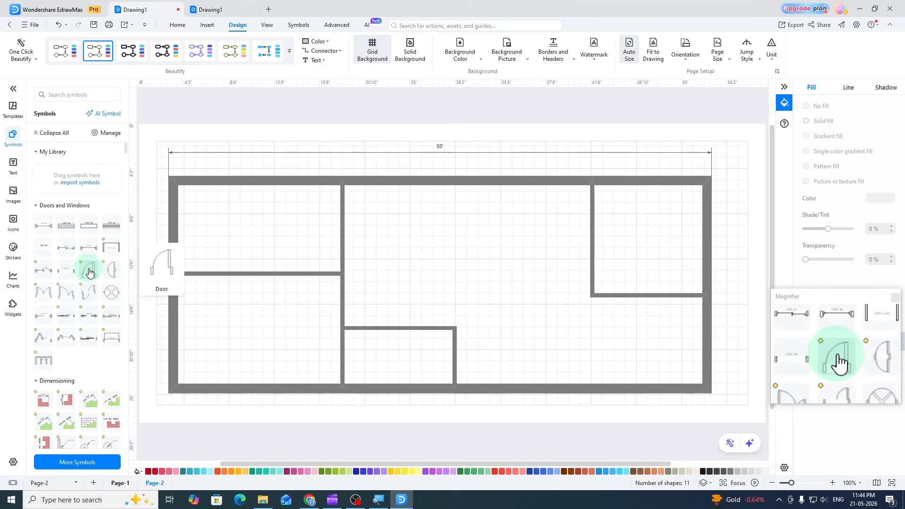
{"action": "left_click_drag", "start_coordinate": [90, 273], "coordinate": [644, 351]}
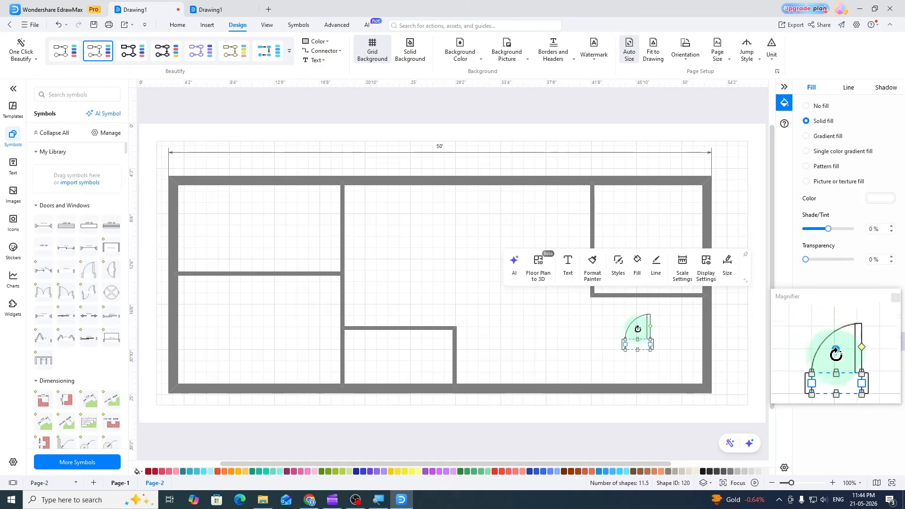
{"action": "left_click_drag", "start_coordinate": [639, 327], "coordinate": [629, 344]}
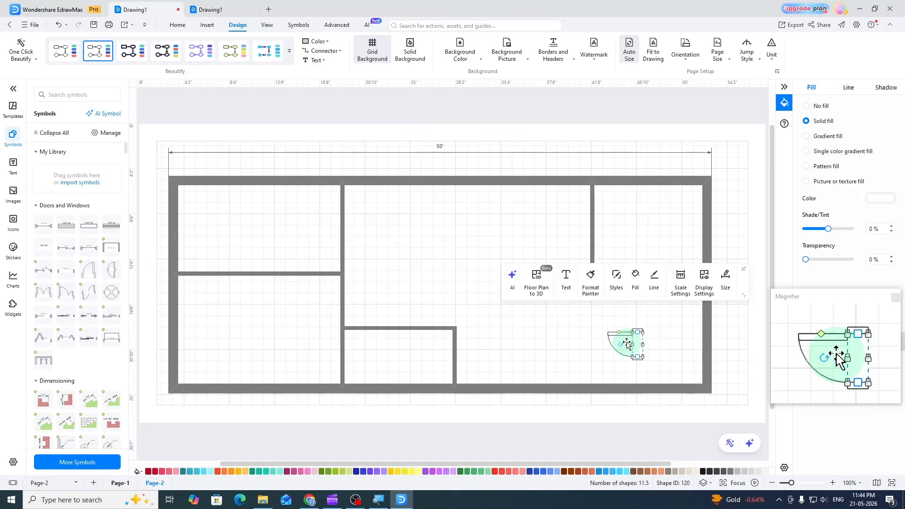
{"action": "left_click_drag", "start_coordinate": [625, 338], "coordinate": [692, 352]}
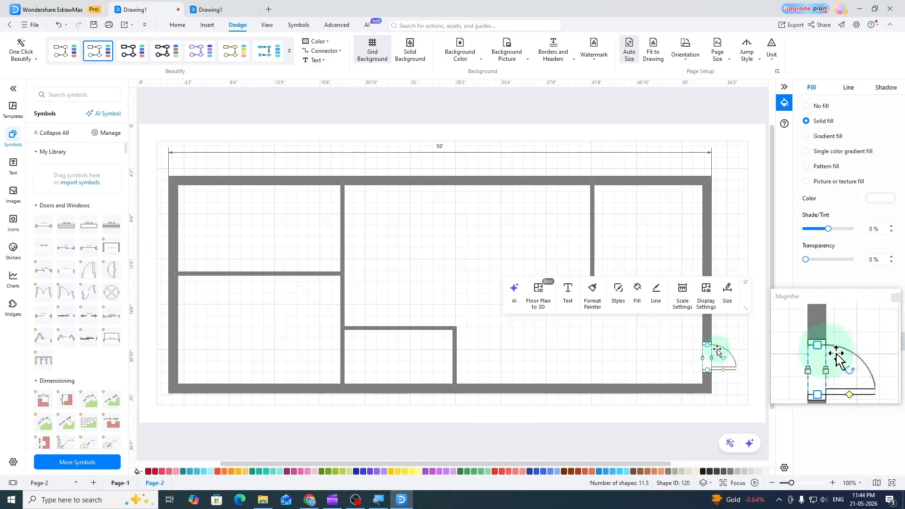
- Flip the entrance door horizontally to swing into the house and set its width to 3'6"
{"action": "left_click", "coordinate": [178, 26]}
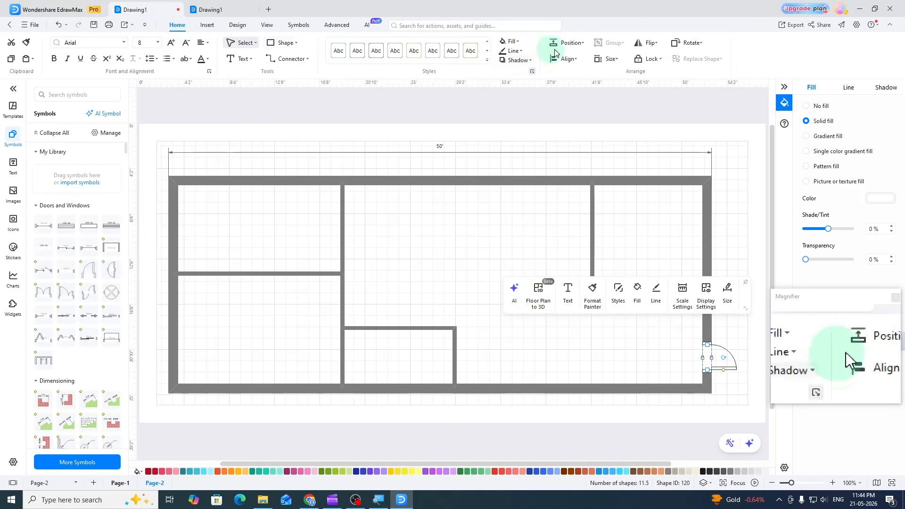
{"action": "left_click", "coordinate": [655, 44]}
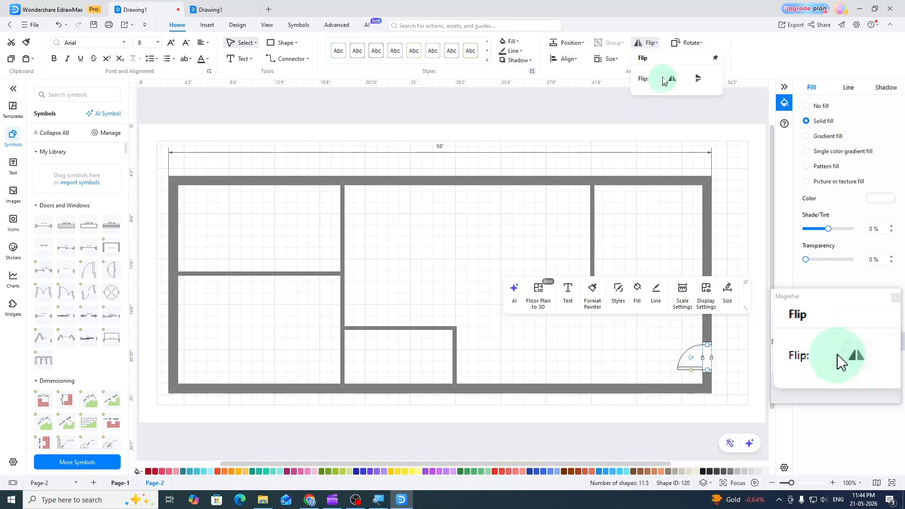
{"action": "double_click", "coordinate": [709, 356]}
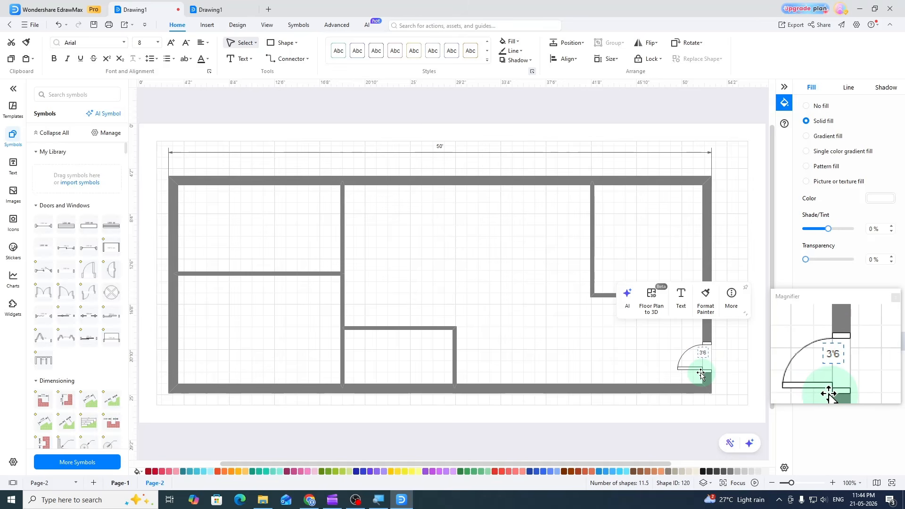
{"action": "left_click", "coordinate": [722, 349]}
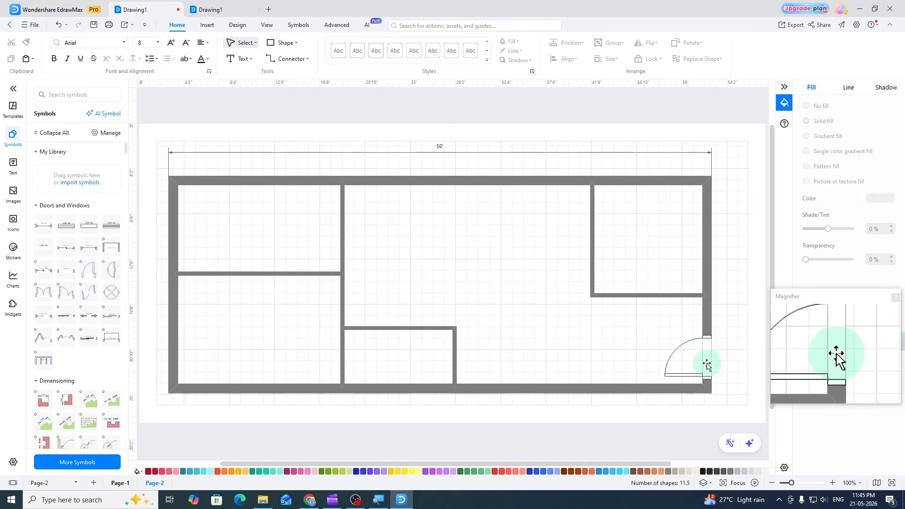
- Move the entrance door down to the lower-right corner of the house and flip it horizontally to swing inward
{"action": "left_click", "coordinate": [707, 365]}
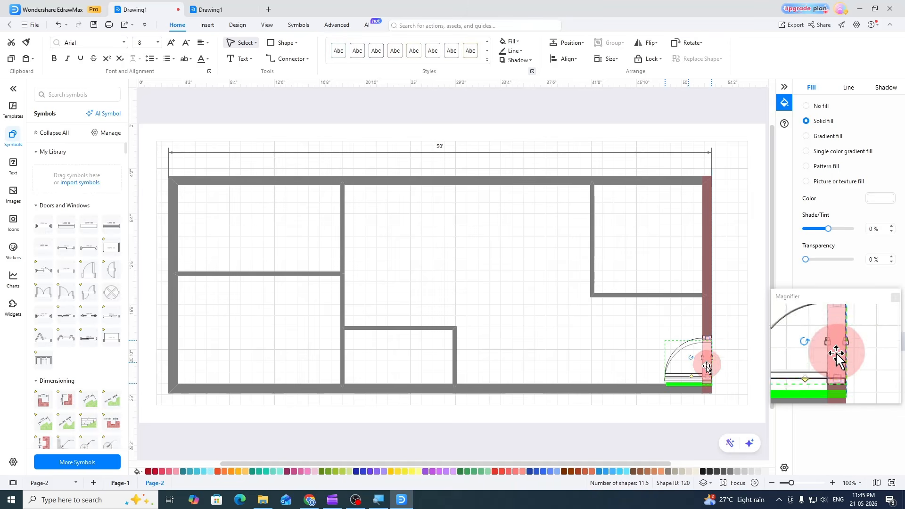
{"action": "left_click_drag", "start_coordinate": [706, 369], "coordinate": [708, 366]}
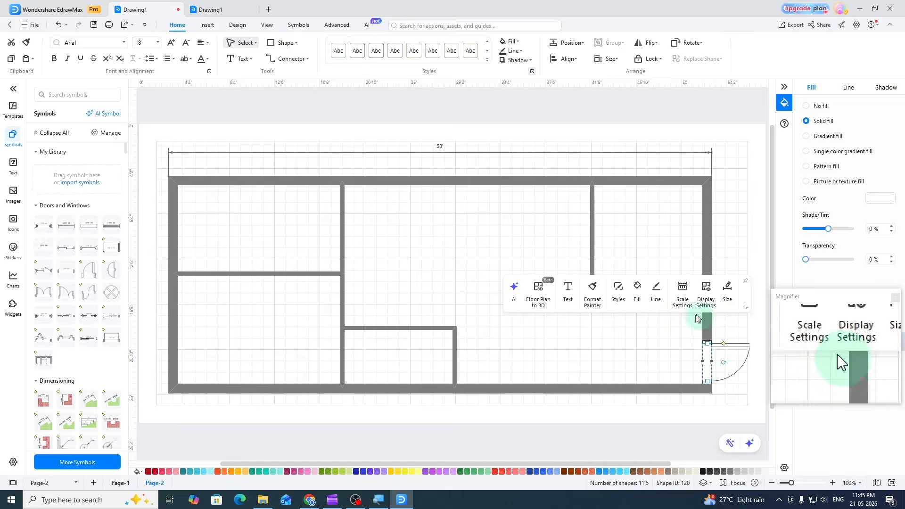
{"action": "left_click", "coordinate": [636, 45]}
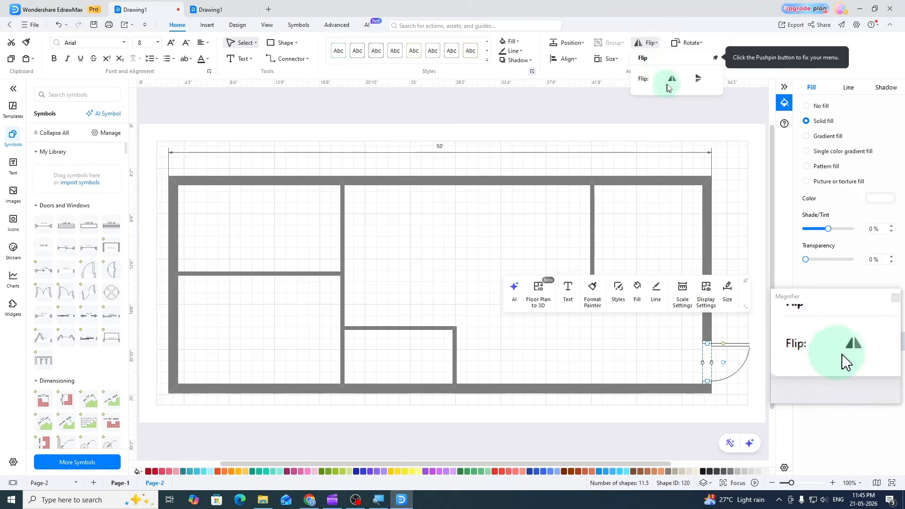
{"action": "left_click", "coordinate": [671, 81]}
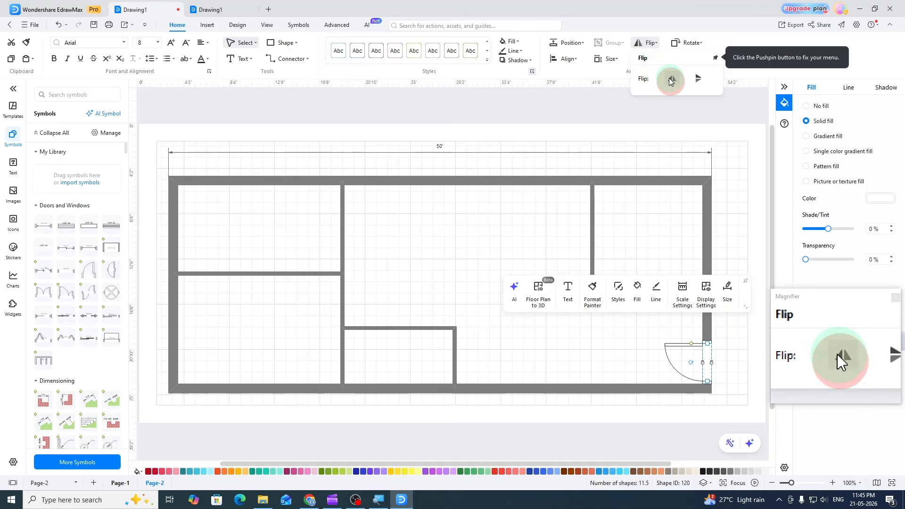
{"action": "left_click", "coordinate": [742, 231]}
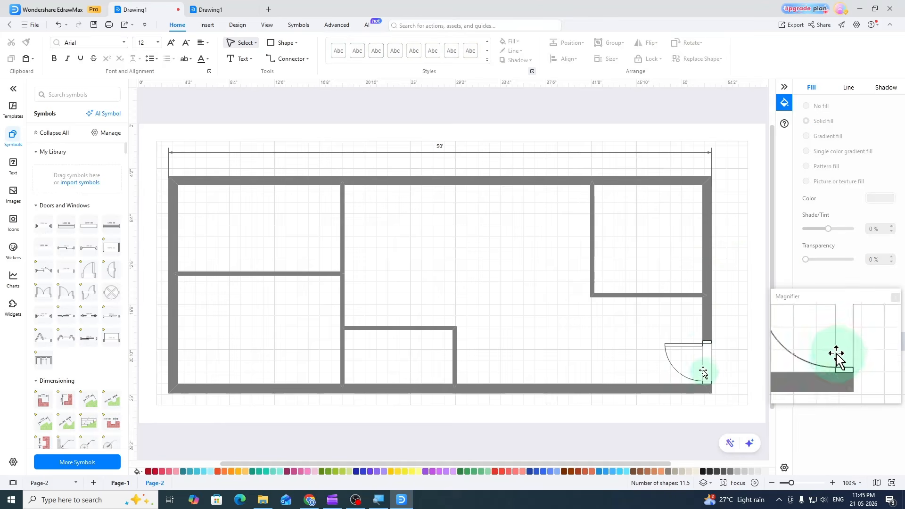
- Copy the entrance door into the upper part of the kitchen's left wall and set the copy's width to 3'
{"action": "left_click", "coordinate": [708, 361]}
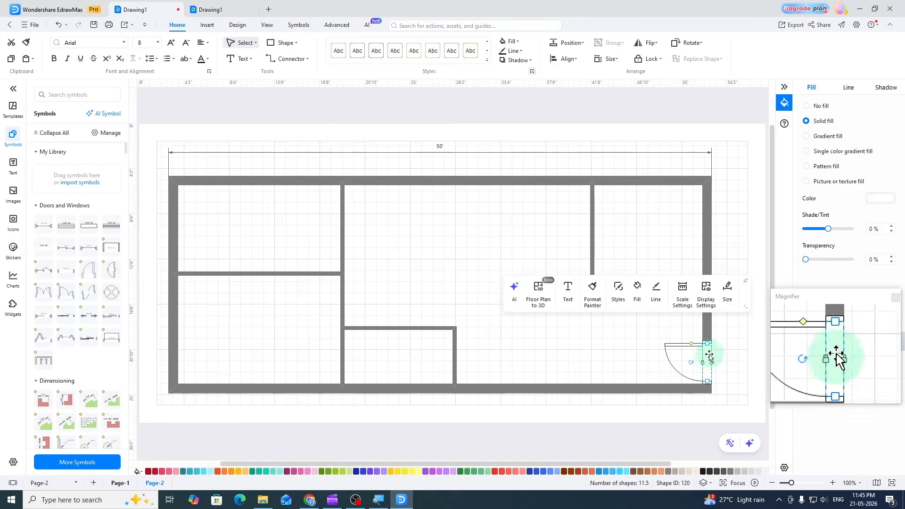
{"action": "left_click_drag", "start_coordinate": [709, 357], "coordinate": [536, 286]}
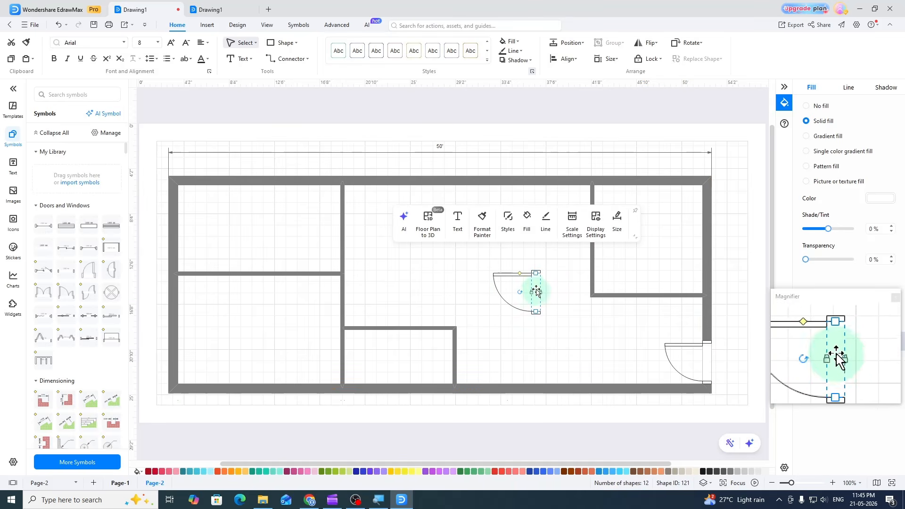
{"action": "left_click_drag", "start_coordinate": [538, 293], "coordinate": [592, 209]}
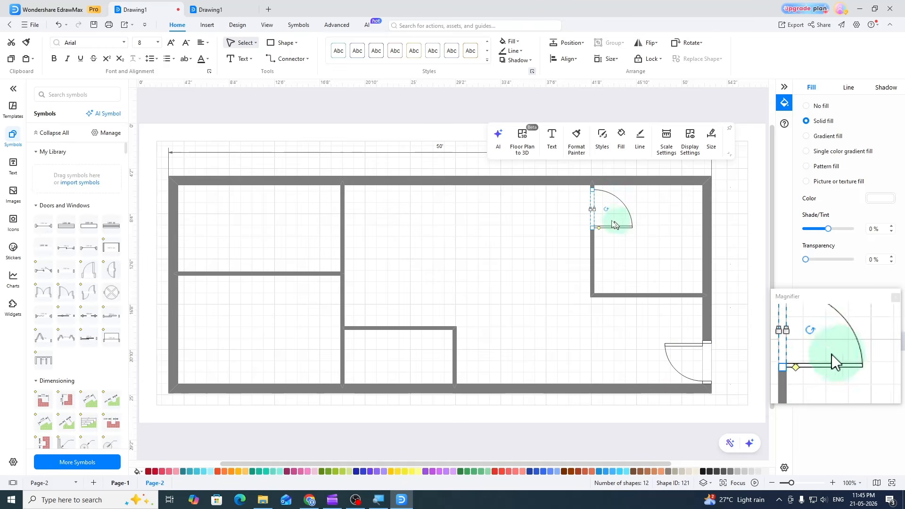
{"action": "double_click", "coordinate": [593, 200]}
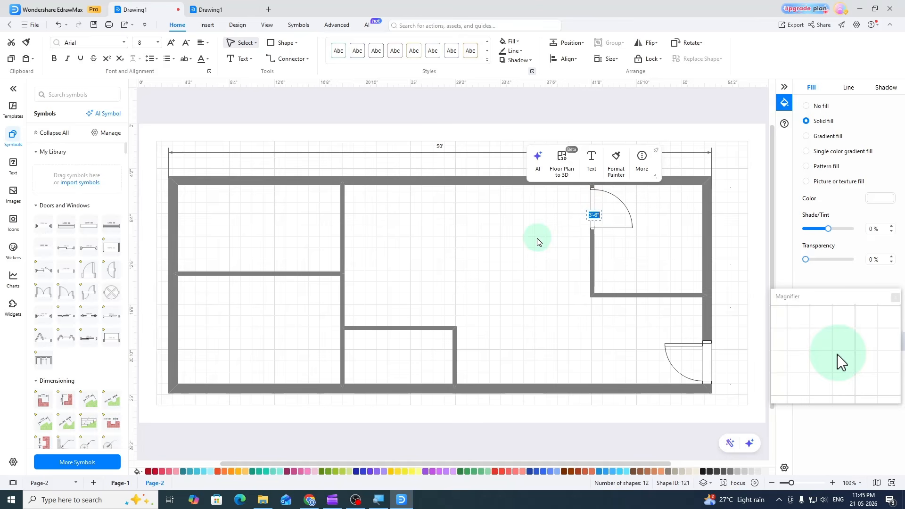
{"action": "type", "text": "3'"}
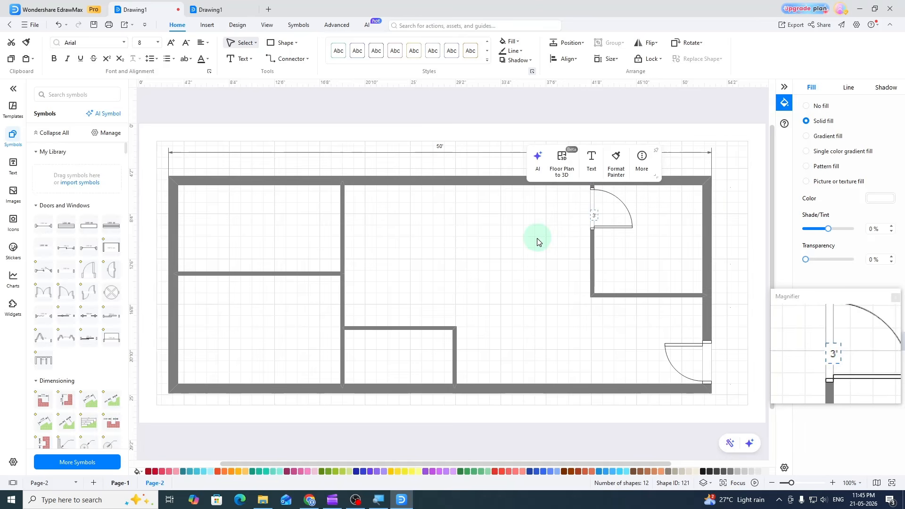
{"action": "left_click", "coordinate": [742, 202]}
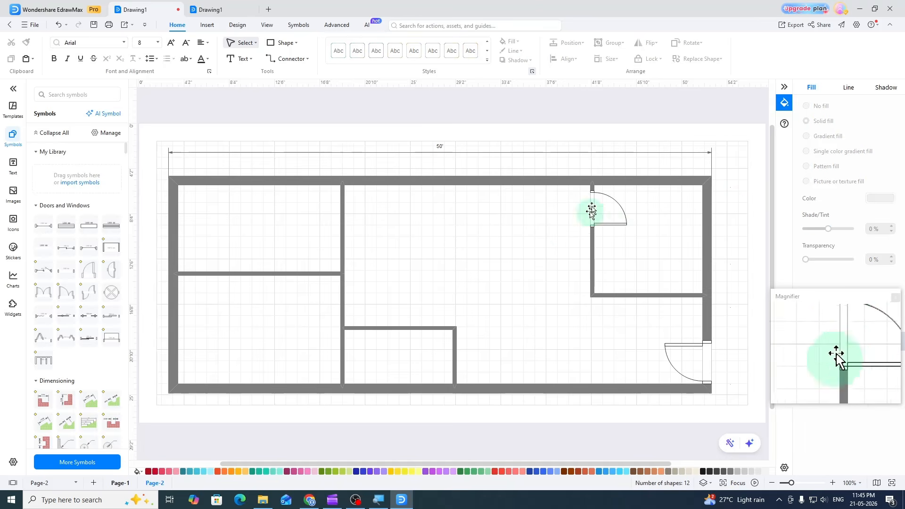
- Move the kitchen door up to the wall's upper end and flip it to swing into the kitchen with its leaf along the top
{"action": "left_click", "coordinate": [591, 204]}
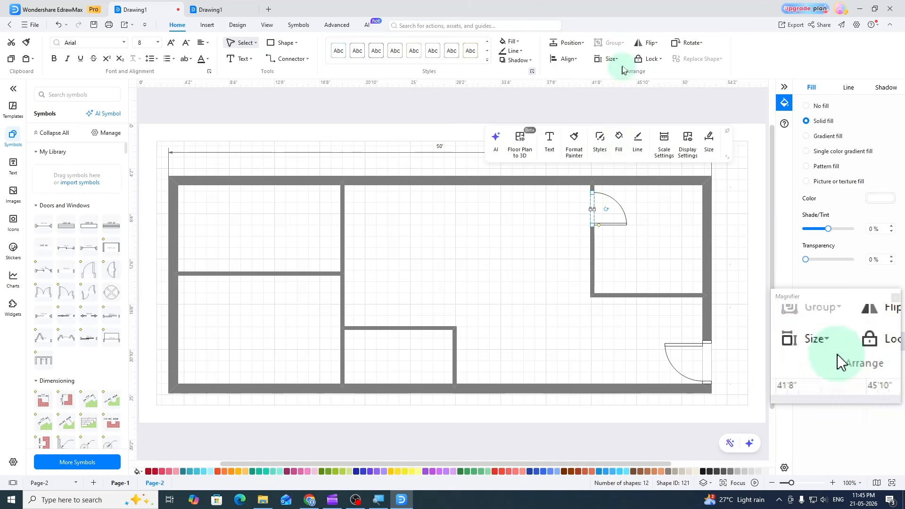
{"action": "left_click", "coordinate": [654, 46]}
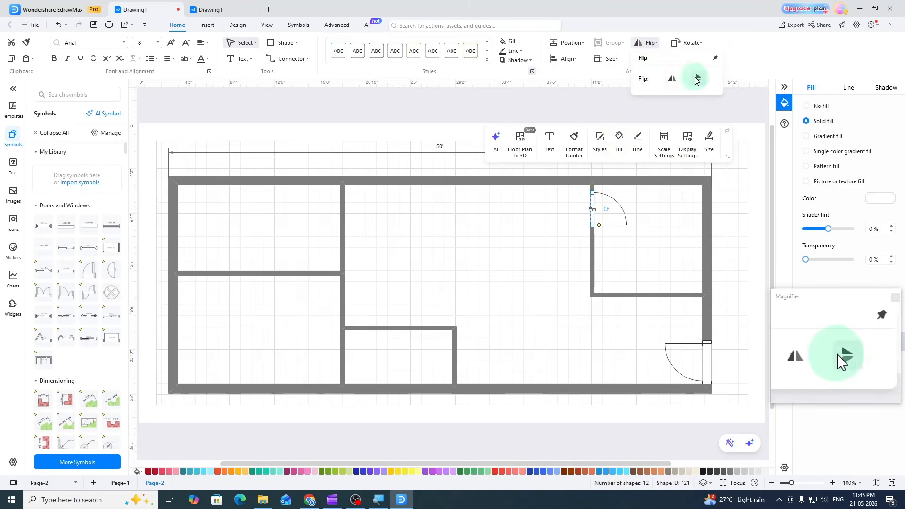
{"action": "left_click", "coordinate": [699, 78]}
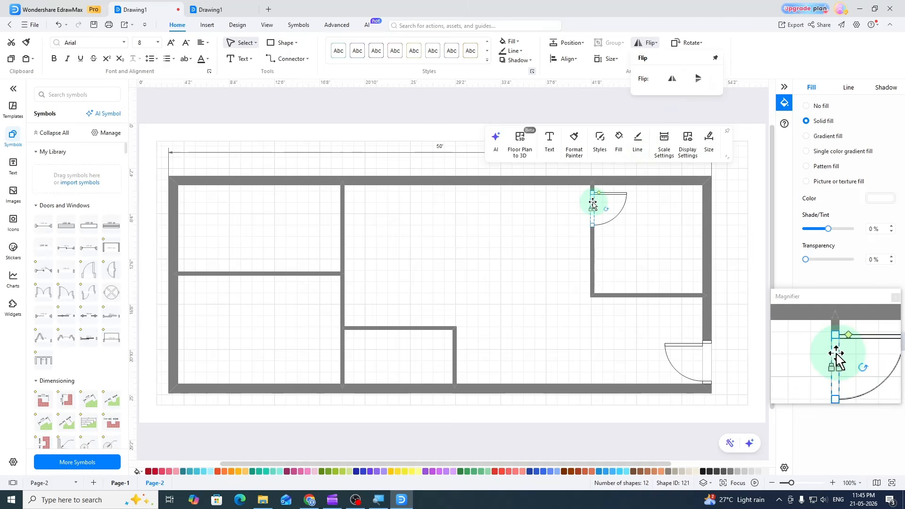
{"action": "left_click_drag", "start_coordinate": [594, 210], "coordinate": [592, 203]}
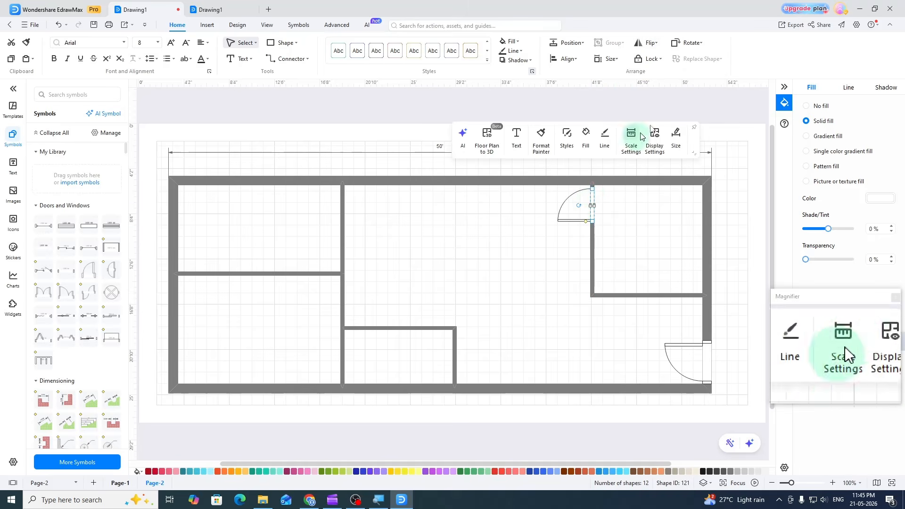
{"action": "left_click", "coordinate": [646, 43]}
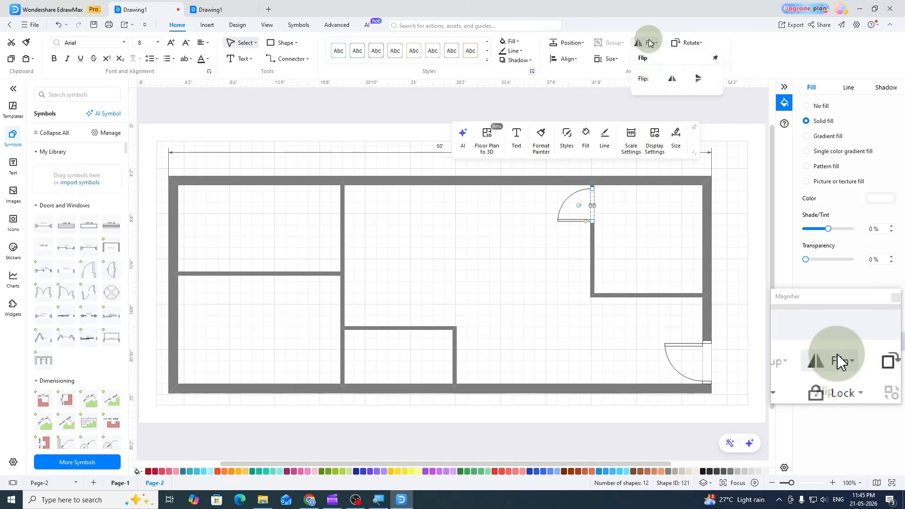
{"action": "left_click", "coordinate": [673, 79]}
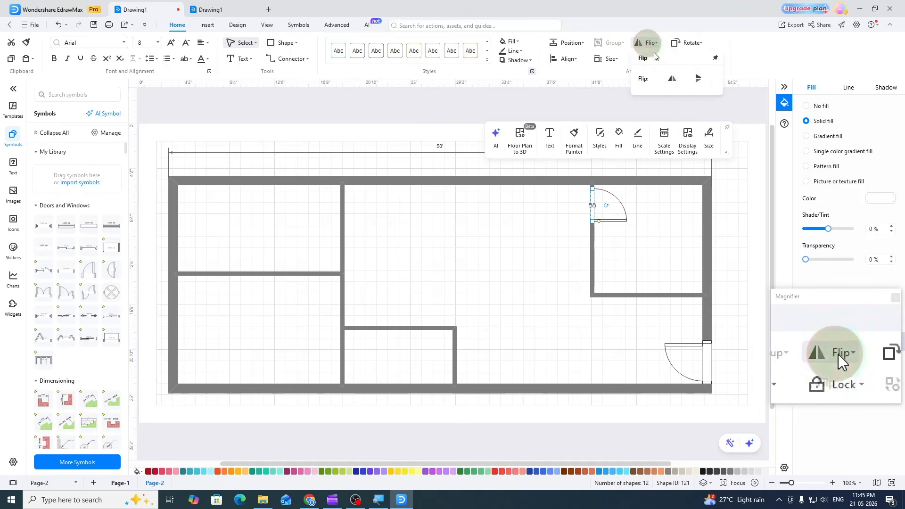
{"action": "left_click", "coordinate": [701, 79]}
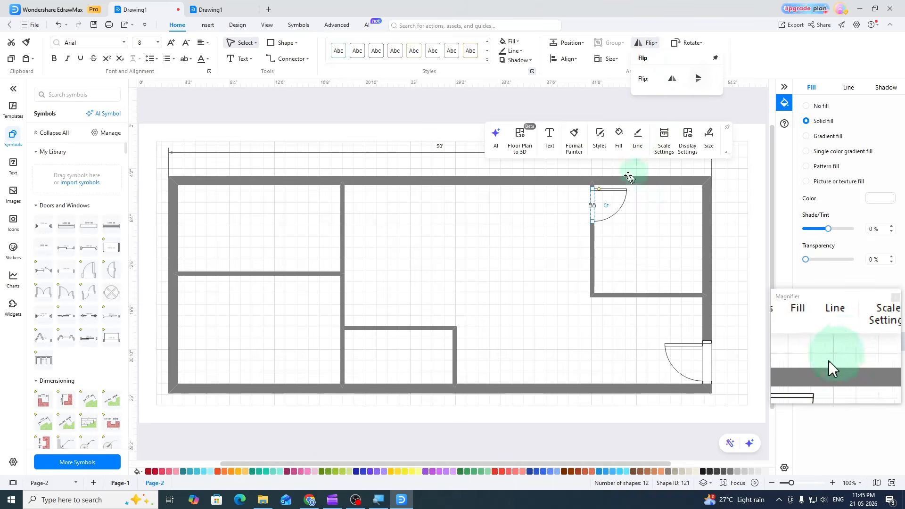
{"action": "left_click", "coordinate": [653, 164]}
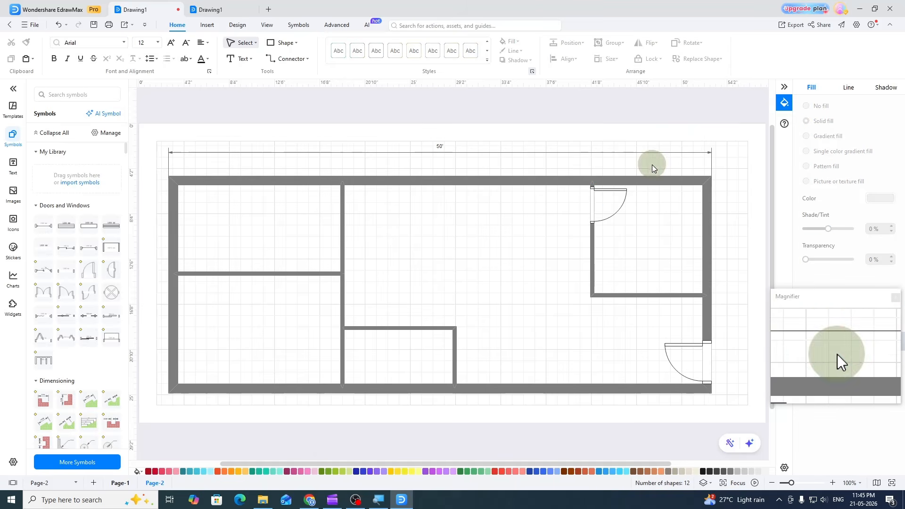
- Copy the kitchen door into the upper end of the upper-left bedroom's right wall and flip it horizontally to swing into the bedroom
{"action": "left_click", "coordinate": [607, 194]}
{"action": "left_click_drag", "start_coordinate": [608, 193], "coordinate": [398, 212]}
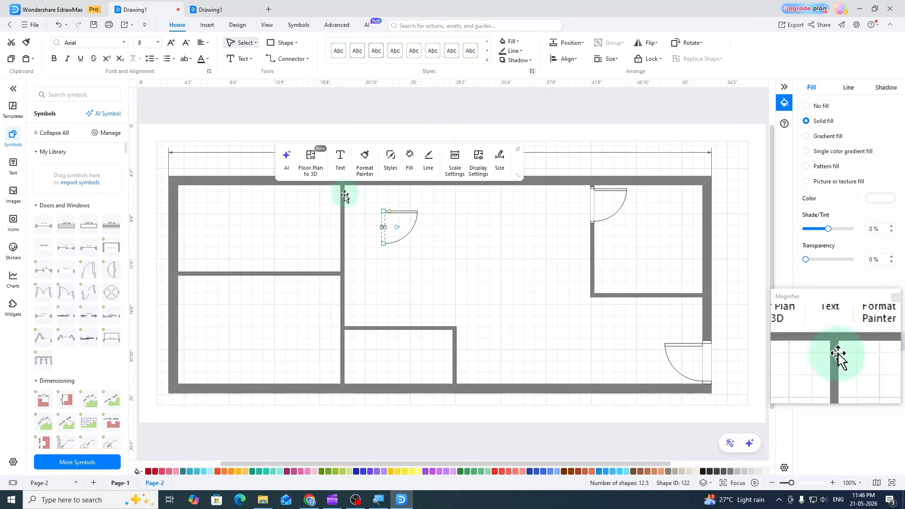
{"action": "left_click_drag", "start_coordinate": [404, 212], "coordinate": [373, 199]}
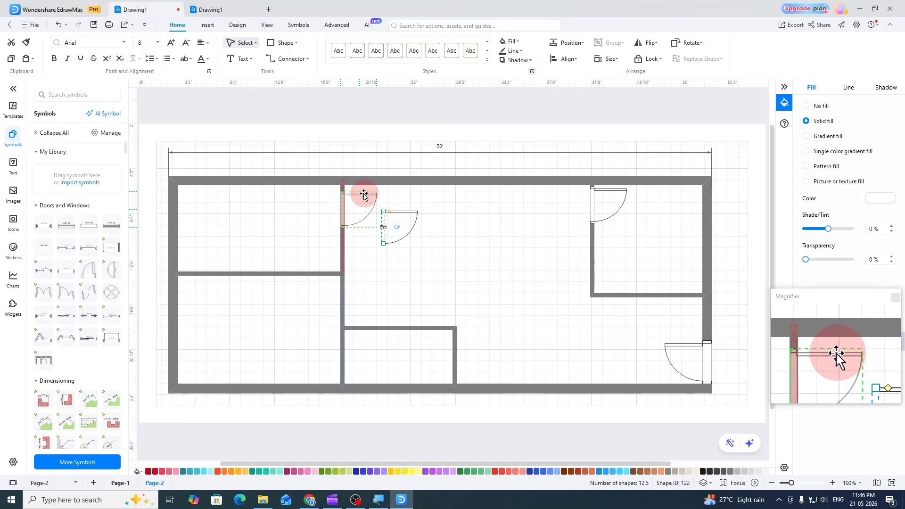
{"action": "left_click_drag", "start_coordinate": [366, 191], "coordinate": [366, 192]}
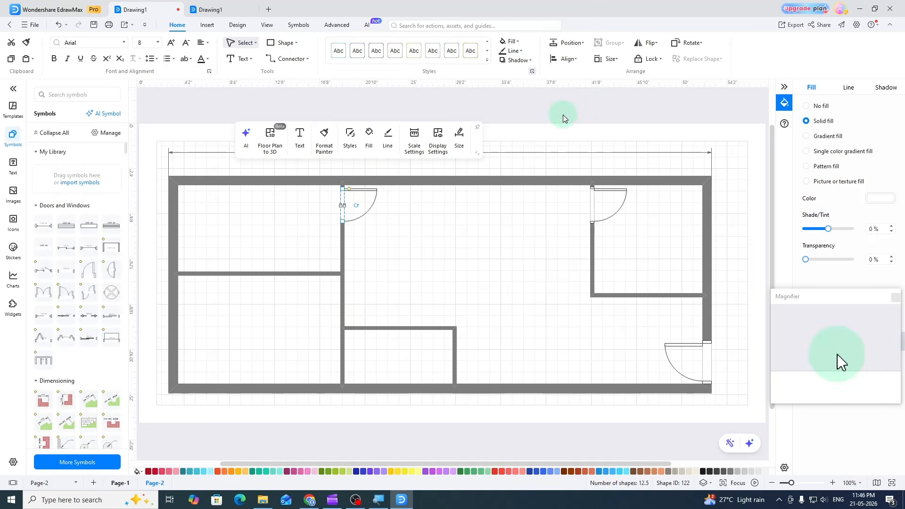
{"action": "left_click", "coordinate": [652, 43]}
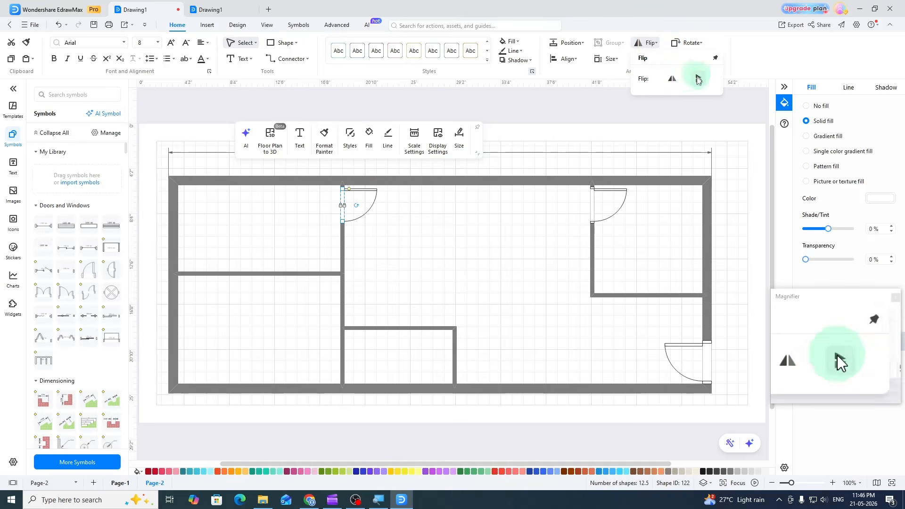
{"action": "left_click", "coordinate": [674, 77]}
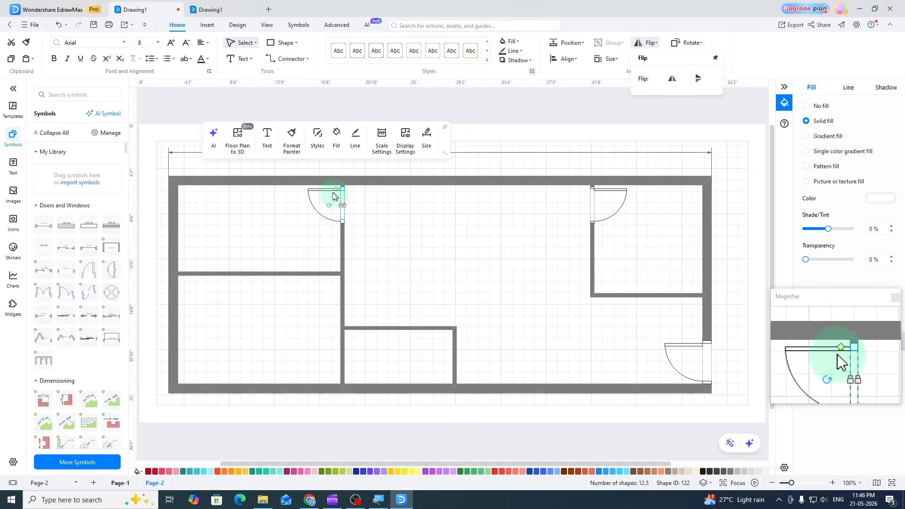
- Copy the bedroom door into the lower-left room's right wall just below the partition and flip it horizontally to swing inward
{"action": "left_click_drag", "start_coordinate": [327, 193], "coordinate": [392, 273]}
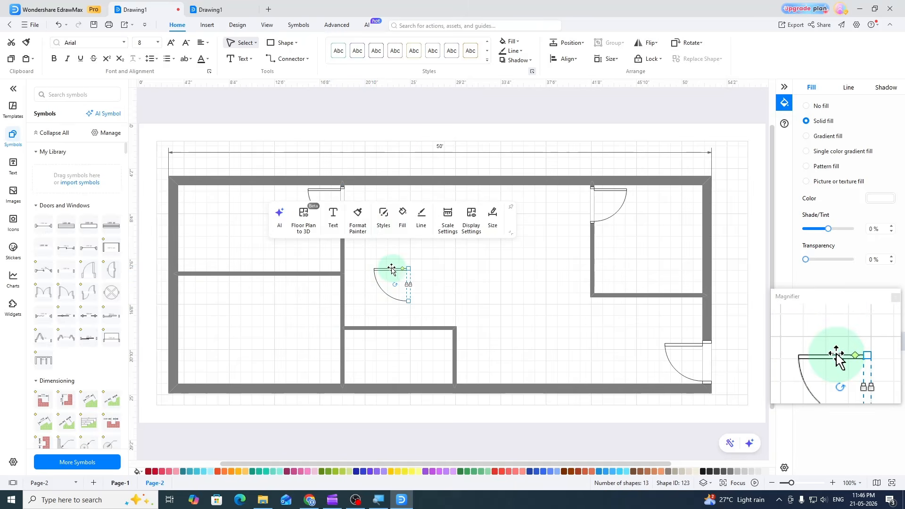
{"action": "left_click_drag", "start_coordinate": [391, 269], "coordinate": [326, 283]}
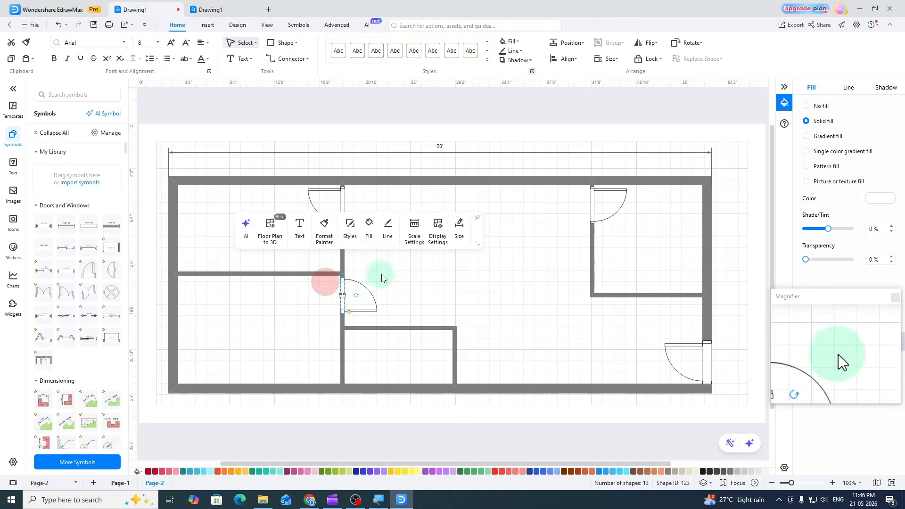
{"action": "left_click", "coordinate": [660, 45]}
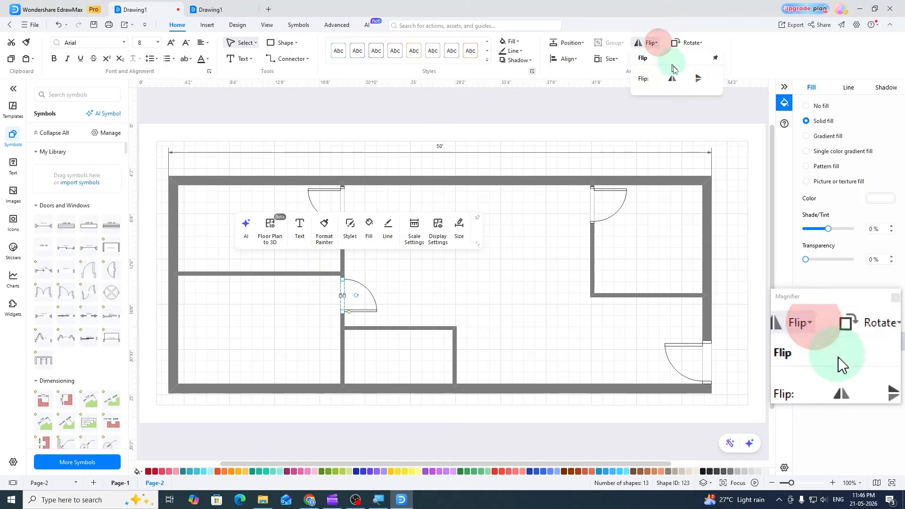
{"action": "left_click", "coordinate": [674, 79]}
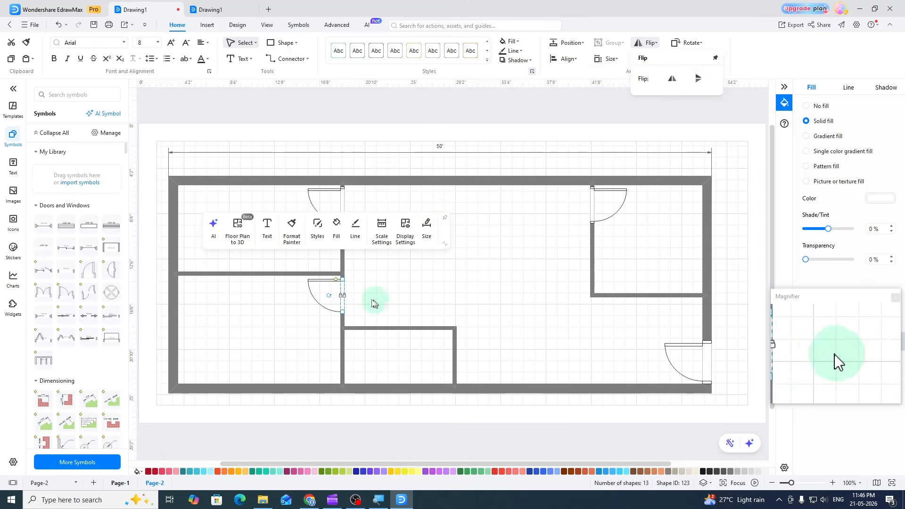
- Copy the lower-left room's door, check the bathroom door in the finished reference plan, and place the copy in the bathroom's upper wall near its left end
{"action": "left_click_drag", "start_coordinate": [328, 283], "coordinate": [417, 276]}
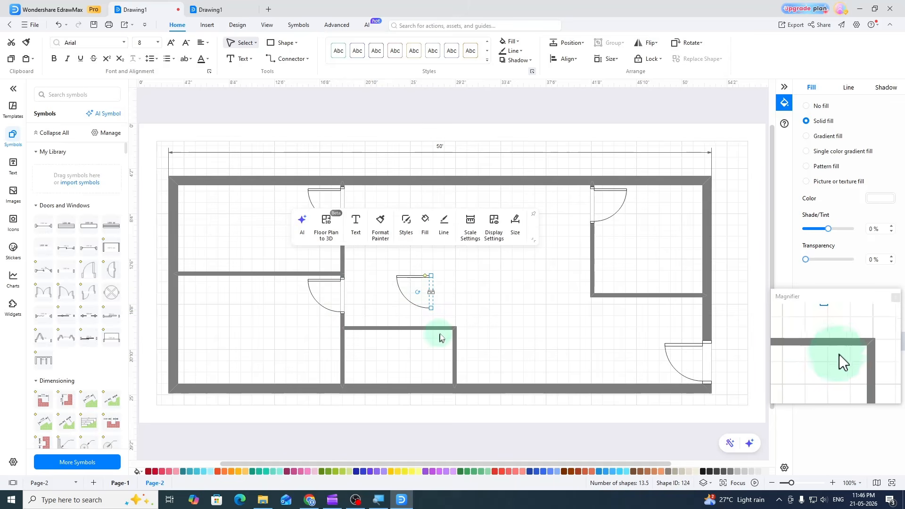
{"action": "left_click", "coordinate": [224, 10]}
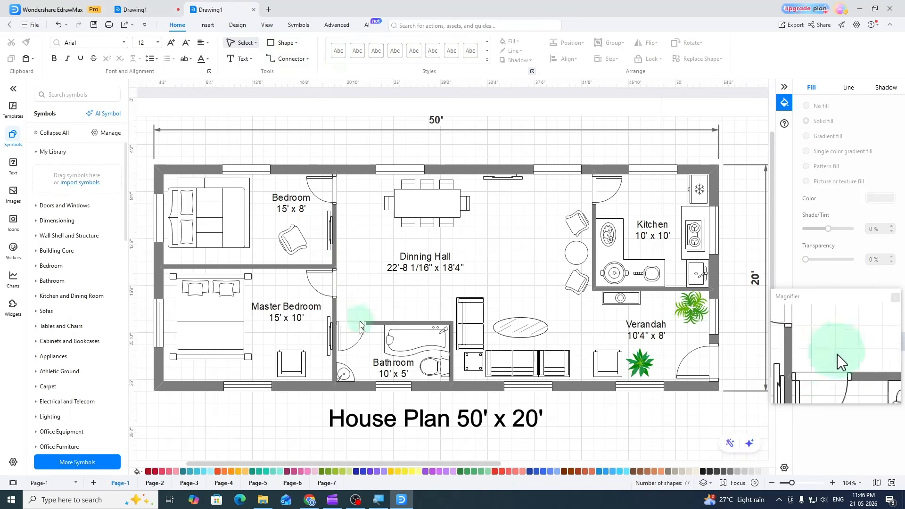
{"action": "left_click", "coordinate": [152, 12]}
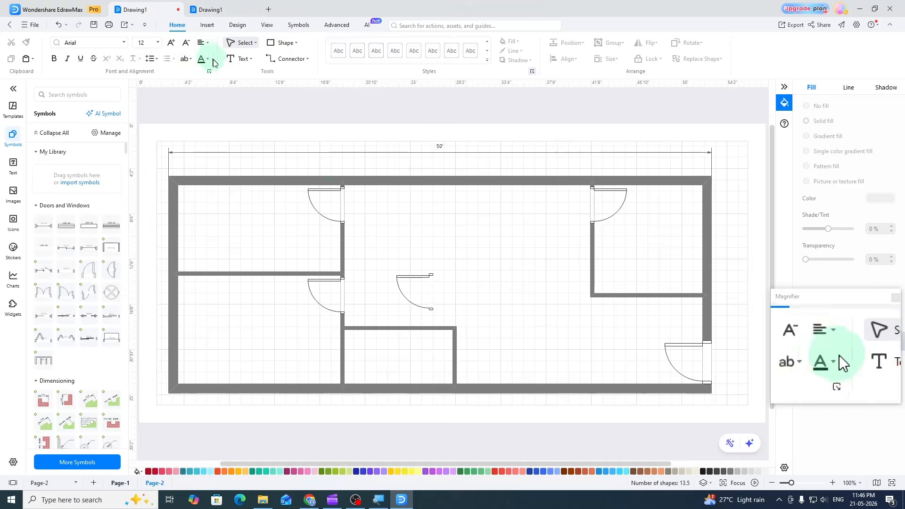
{"action": "left_click", "coordinate": [417, 291]}
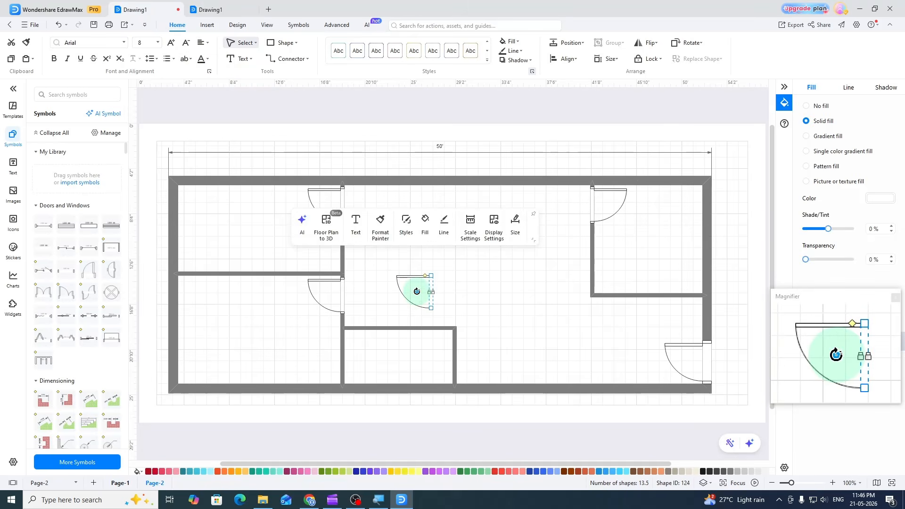
{"action": "left_click_drag", "start_coordinate": [417, 291], "coordinate": [349, 350]}
- Flip the bathroom door to swing into the bathroom with its leaf on the left side
{"action": "left_click", "coordinate": [651, 44]}
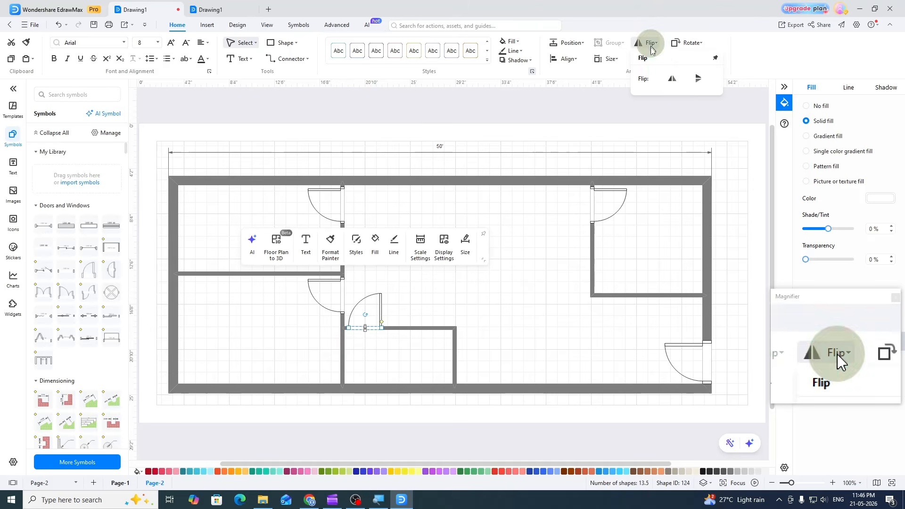
{"action": "left_click", "coordinate": [674, 78]}
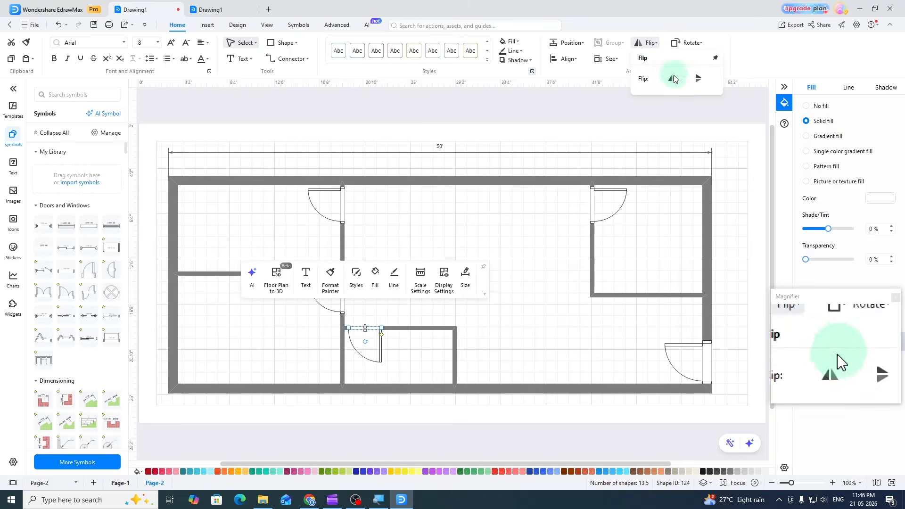
{"action": "left_click", "coordinate": [672, 78]}
{"action": "left_click", "coordinate": [497, 113]}
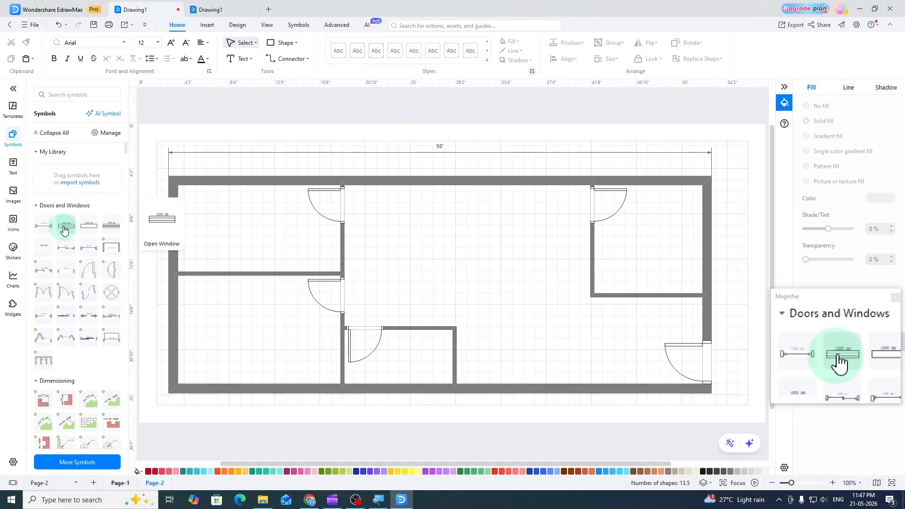
- Insert an Open Window symbol into the top outer wall above the upper-left bedroom and set its width to 4'
{"action": "left_click_drag", "start_coordinate": [62, 231], "coordinate": [263, 187]}
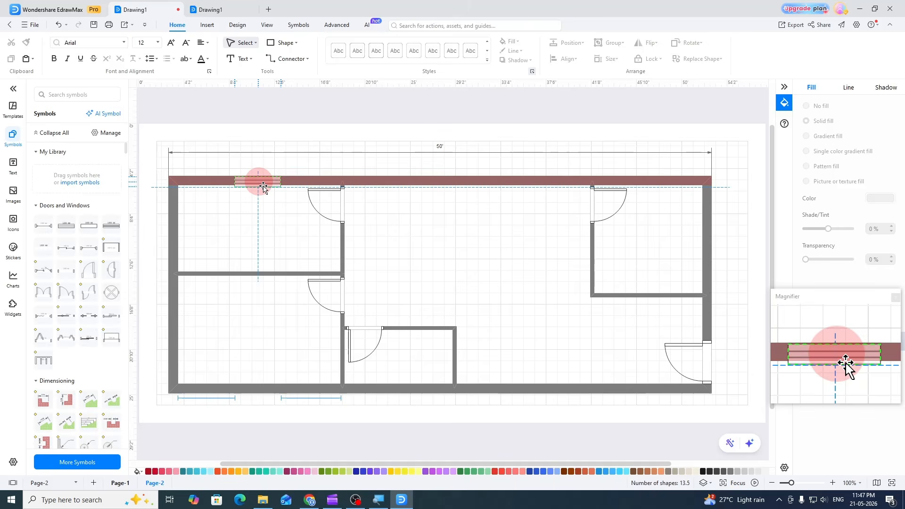
{"action": "left_click_drag", "start_coordinate": [263, 186], "coordinate": [262, 183]}
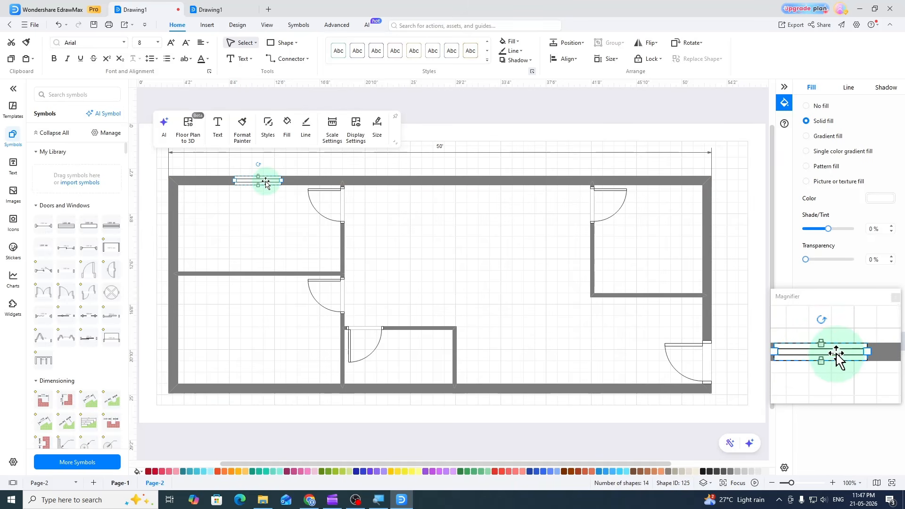
{"action": "double_click", "coordinate": [265, 183]}
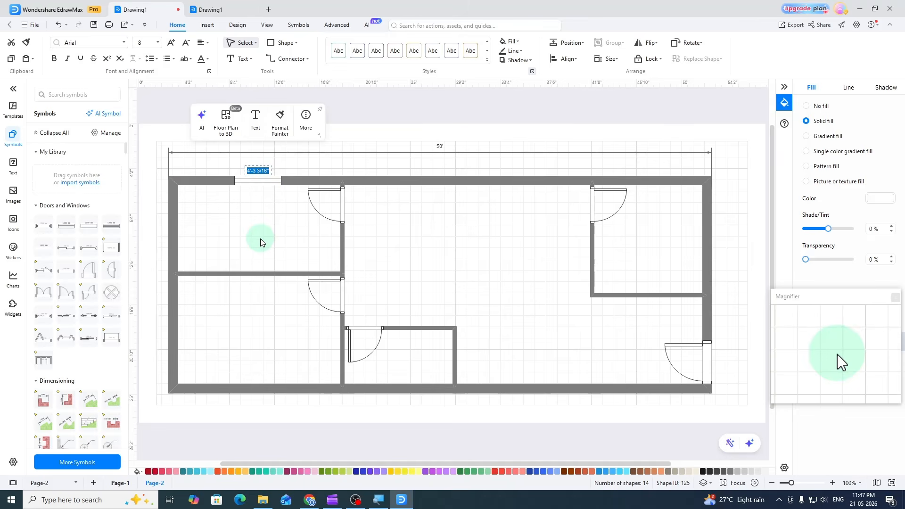
{"action": "type", "text": "4"}
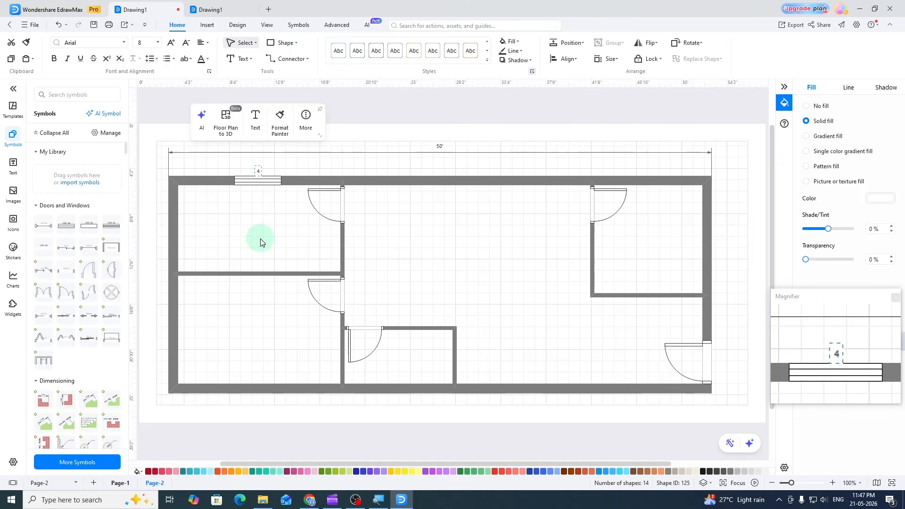
{"action": "type", "text": "'"}
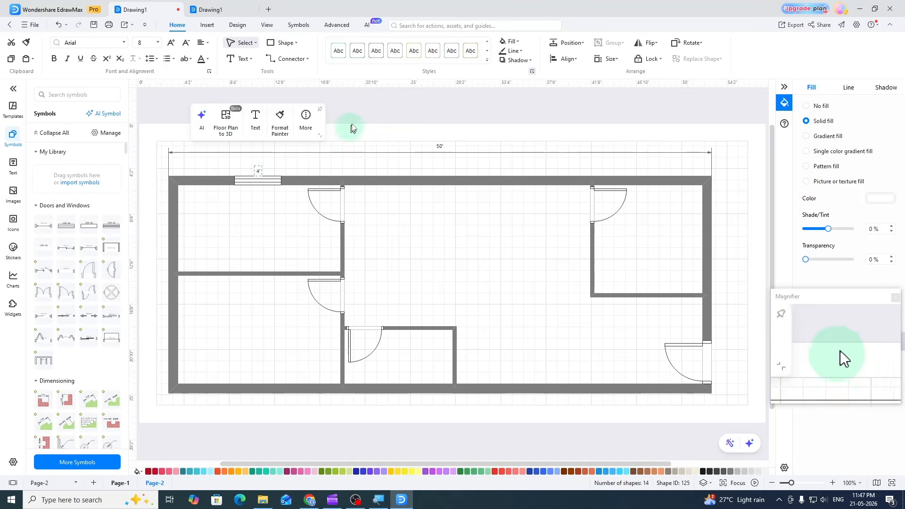
{"action": "left_click", "coordinate": [360, 112]}
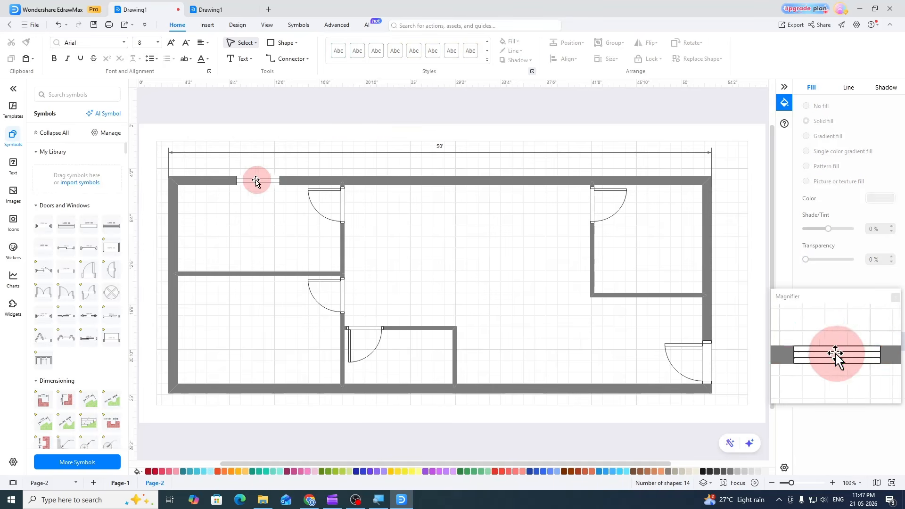
- Copy the 4' window into the left outer wall of both left rooms and into the bottom outer wall of the lower-left room
{"action": "left_click_drag", "start_coordinate": [256, 181], "coordinate": [245, 306]}
{"action": "left_click_drag", "start_coordinate": [253, 348], "coordinate": [257, 386]}
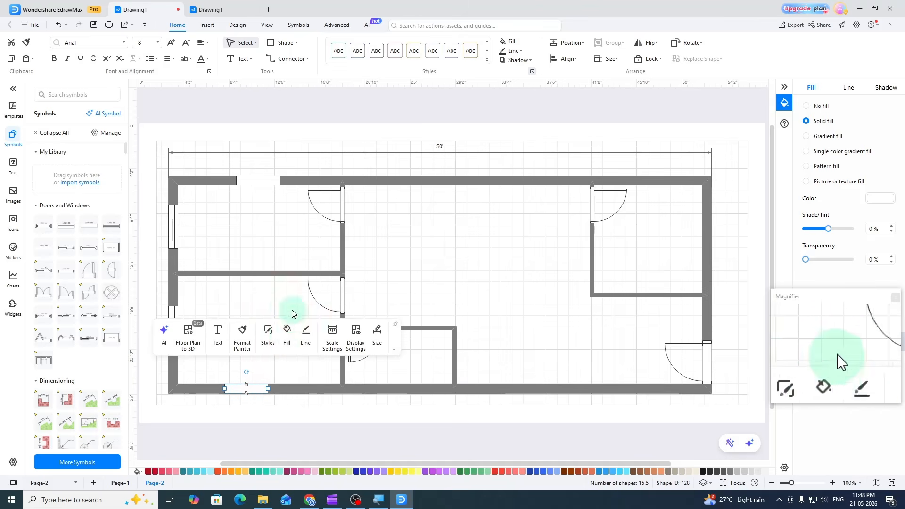
{"action": "left_click", "coordinate": [280, 305]}
- Copy the lower-left room's bottom window into the bathroom's bottom outer wall and reduce the copy's width to about half
{"action": "left_click", "coordinate": [250, 390]}
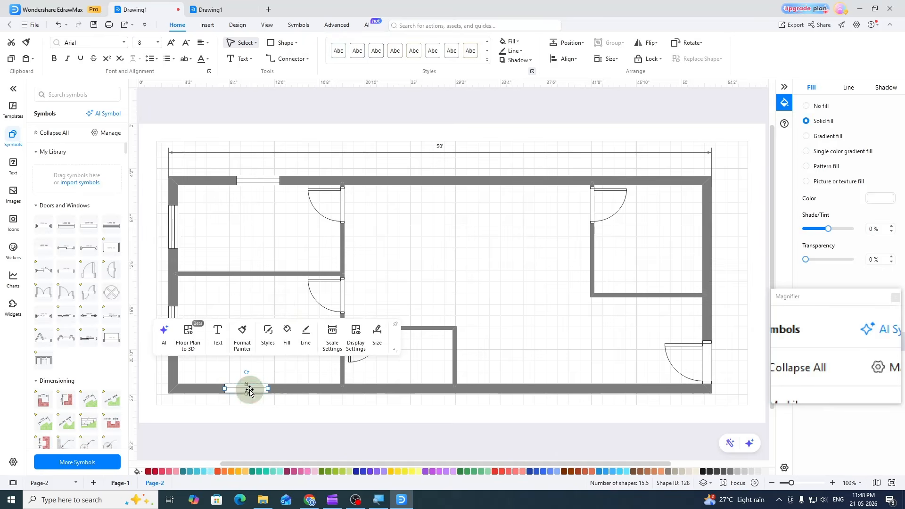
{"action": "left_click_drag", "start_coordinate": [249, 391], "coordinate": [410, 393]}
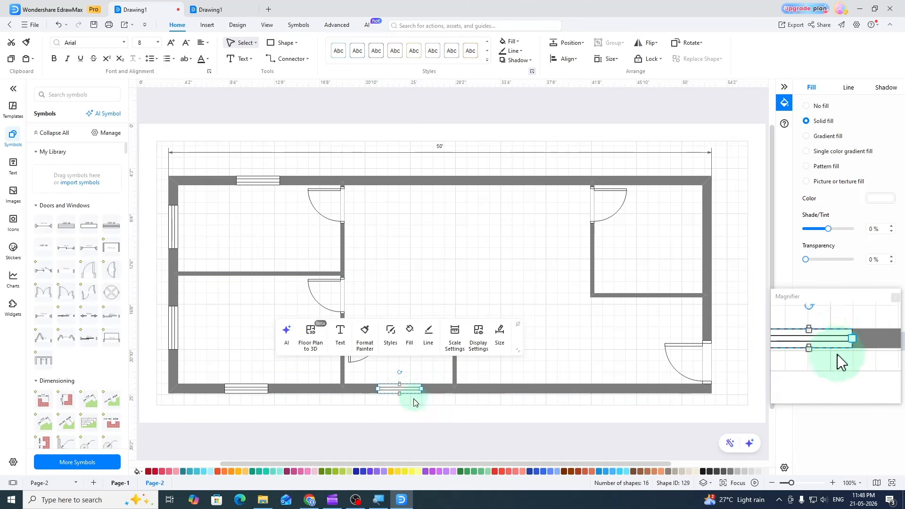
{"action": "double_click", "coordinate": [408, 389]}
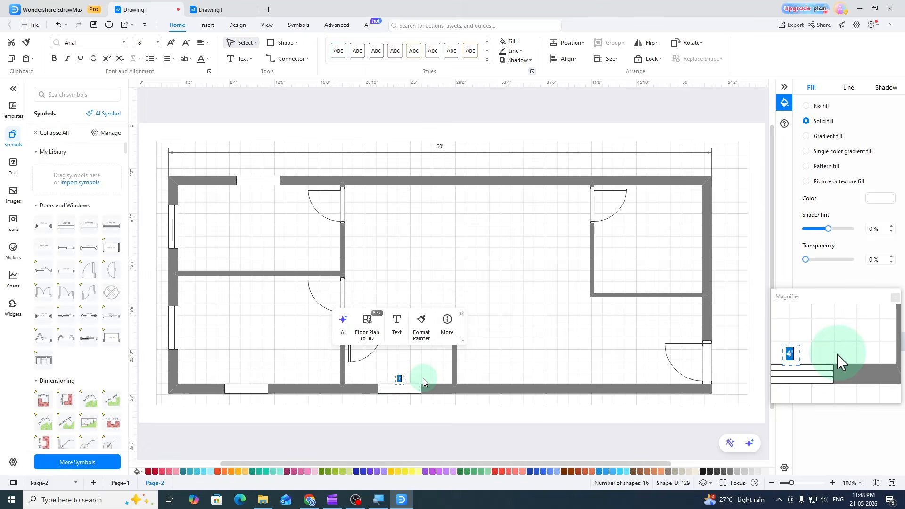
{"action": "left_click", "coordinate": [477, 271]}
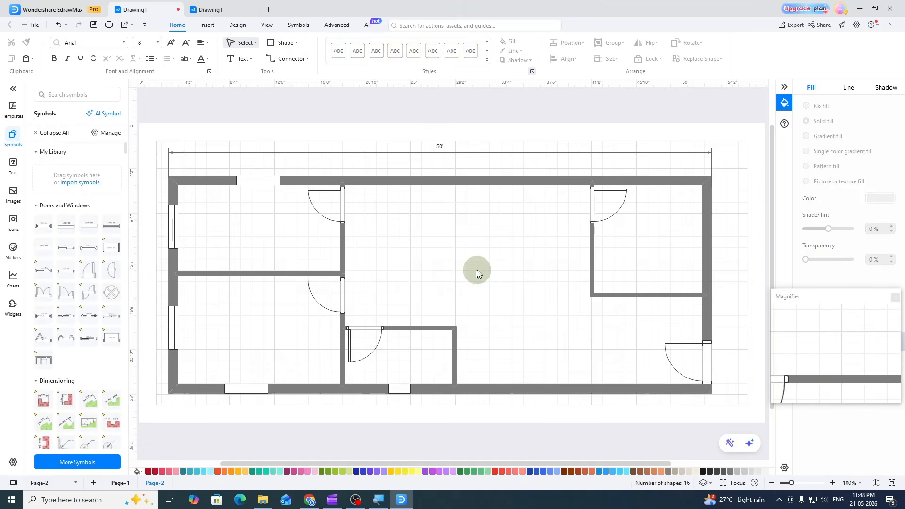
- Copy the small bathroom window into the right outer wall, between the upper-right room and the entrance door
{"action": "left_click", "coordinate": [399, 390]}
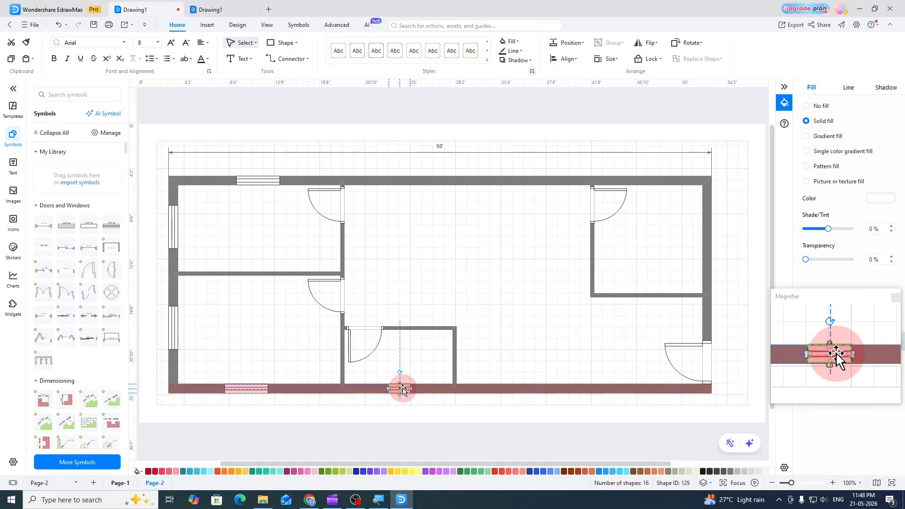
{"action": "left_click", "coordinate": [403, 390]}
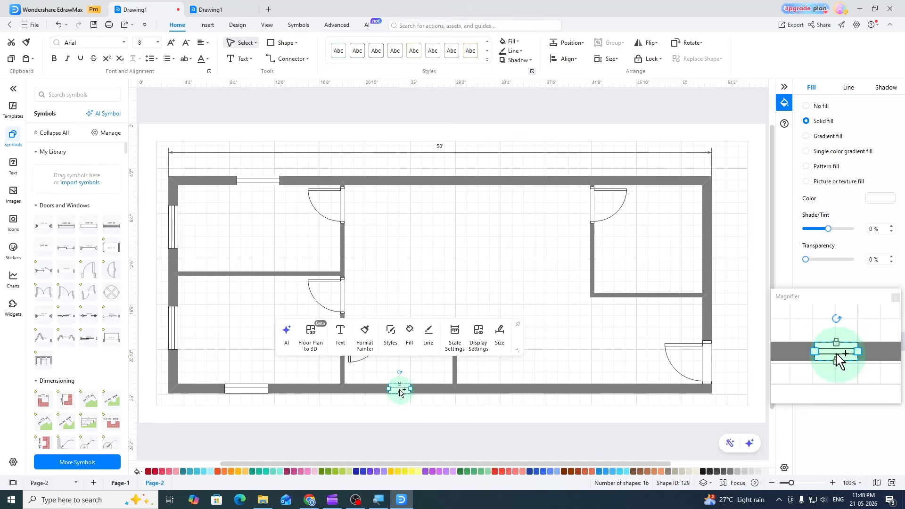
{"action": "left_click_drag", "start_coordinate": [400, 393], "coordinate": [707, 320]}
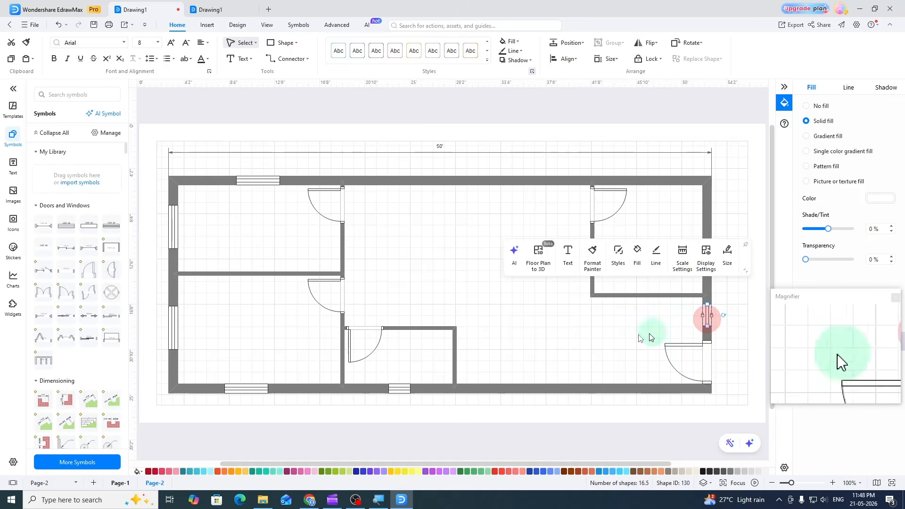
{"action": "left_click", "coordinate": [624, 335]}
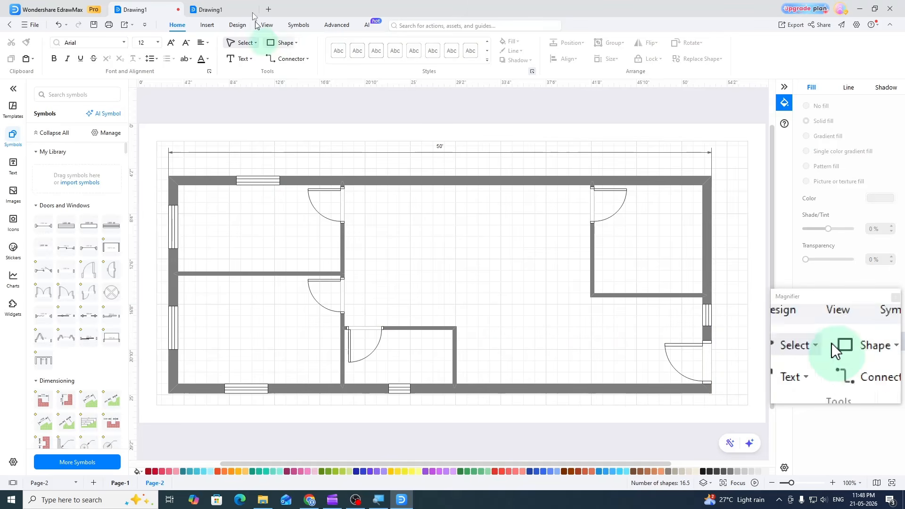
- Copy the 4' window three times along the remaining top outer wall, once into the upper-right room's right wall, and twice into the bottom wall's right half
{"action": "left_click", "coordinate": [211, 9]}
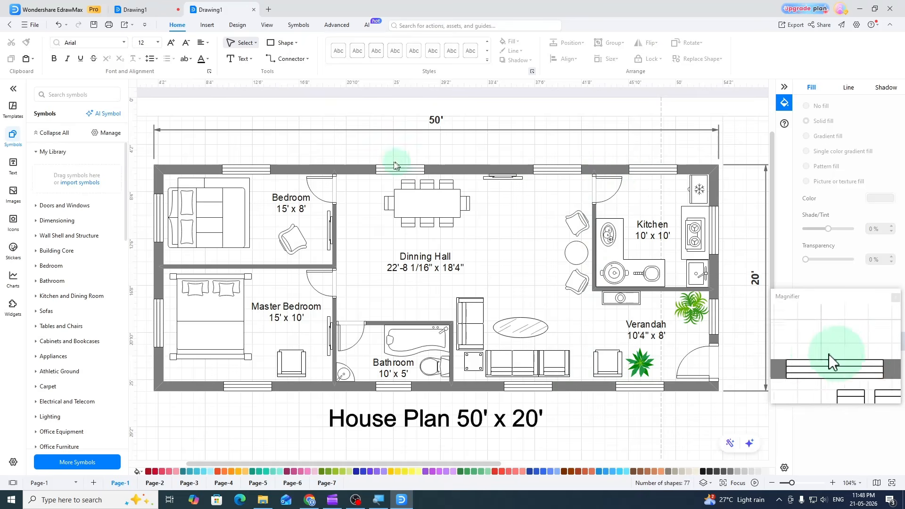
{"action": "left_click", "coordinate": [133, 10]}
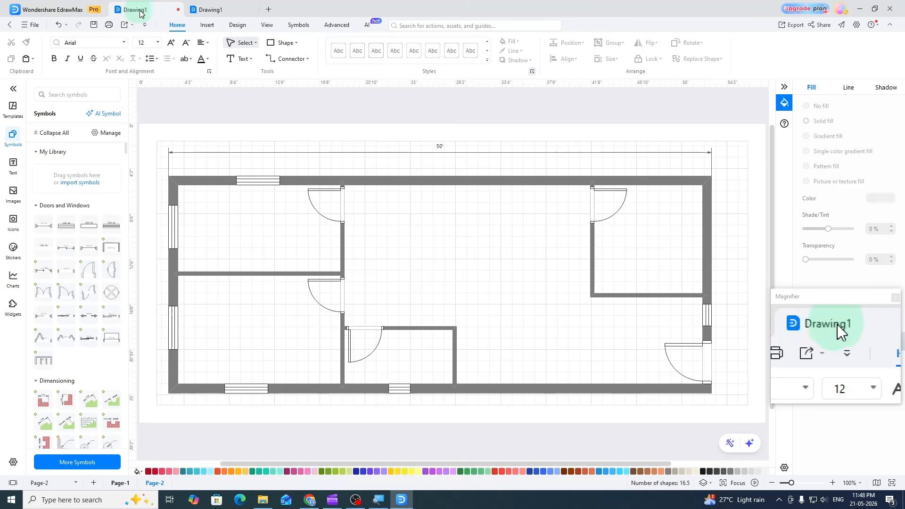
{"action": "left_click", "coordinate": [264, 180]}
{"action": "left_click_drag", "start_coordinate": [265, 180], "coordinate": [544, 238]}
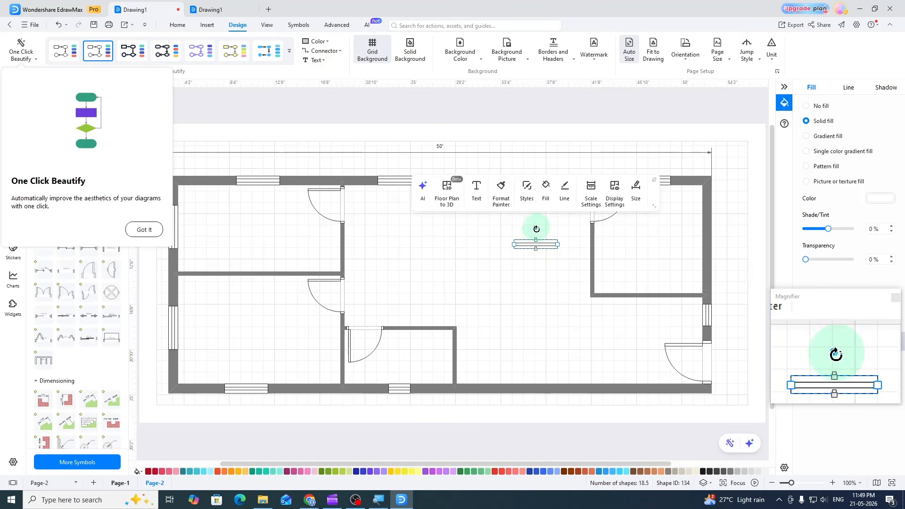
{"action": "left_click_drag", "start_coordinate": [537, 228], "coordinate": [659, 390]}
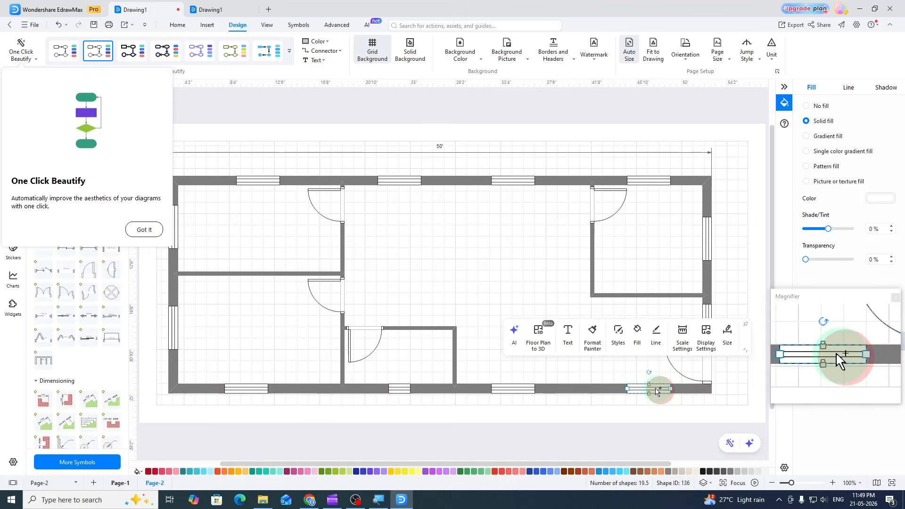
{"action": "left_click", "coordinate": [740, 278]}
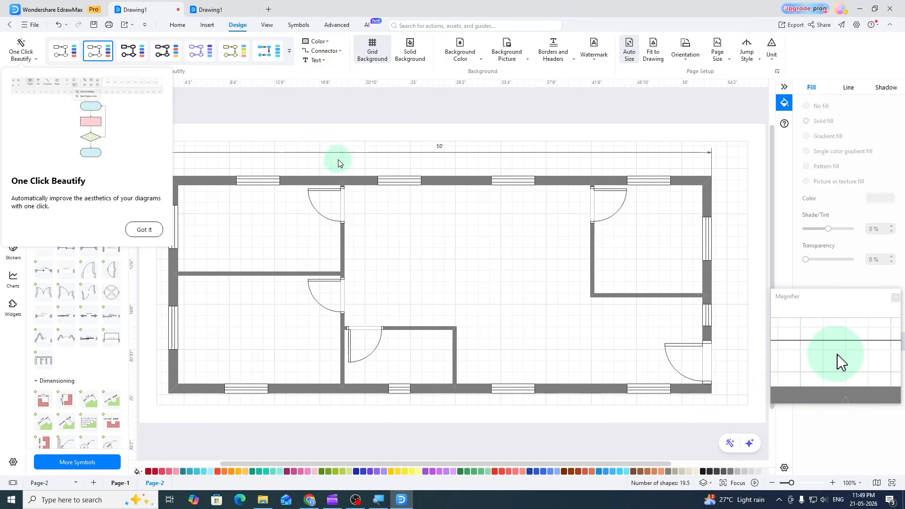
{"action": "left_click", "coordinate": [144, 230]}
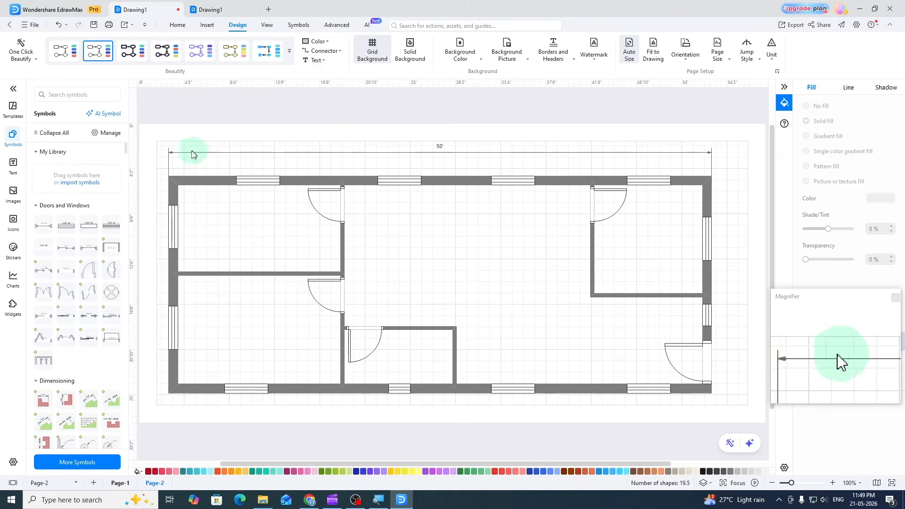
- Check the furnished reference plan, and insert a Double bed from the Bedroom symbols into the upper-left room
{"action": "left_click", "coordinate": [206, 14]}
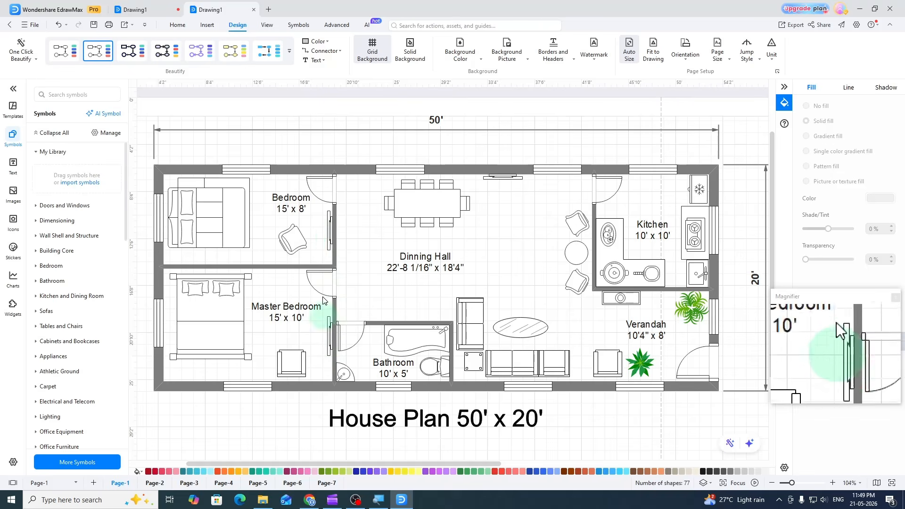
{"action": "left_click", "coordinate": [139, 8]}
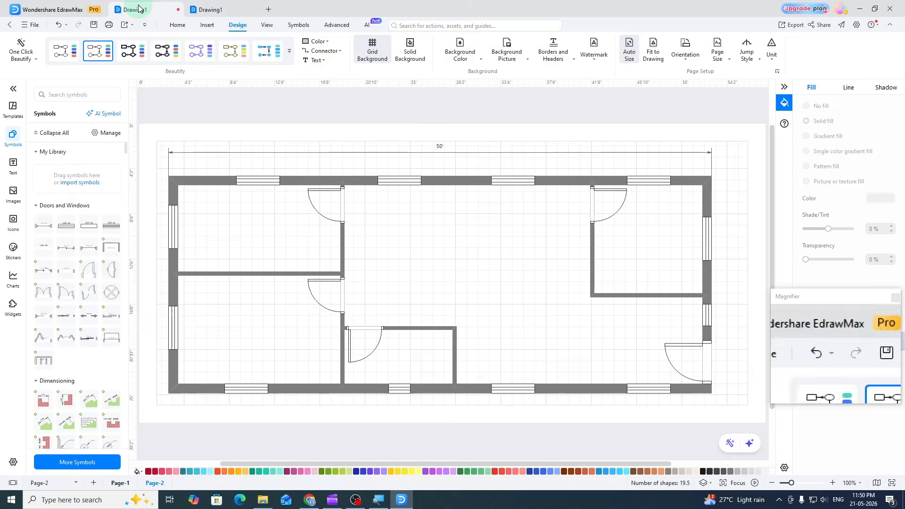
{"action": "left_click", "coordinate": [38, 208]}
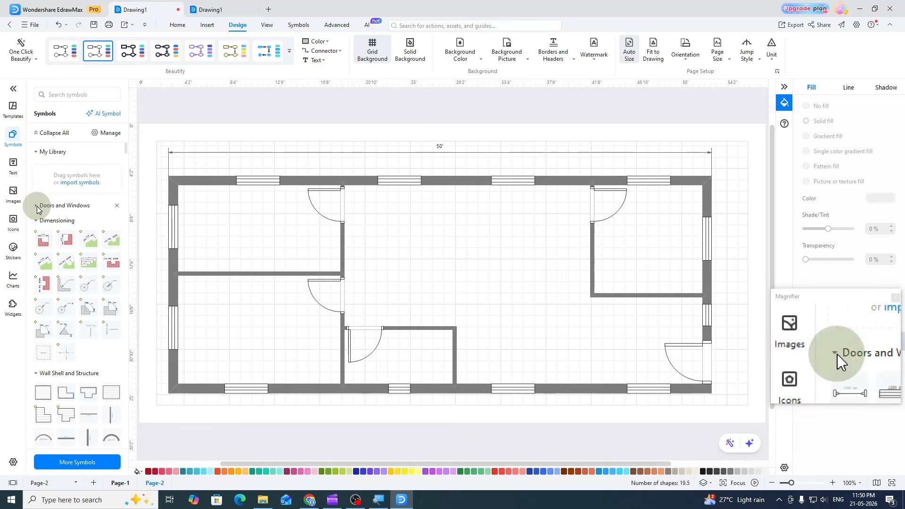
{"action": "scroll", "coordinate": [69, 303], "scroll_direction": "down", "scroll_amount": 3}
{"action": "scroll", "coordinate": [68, 303], "scroll_direction": "down", "scroll_amount": 8}
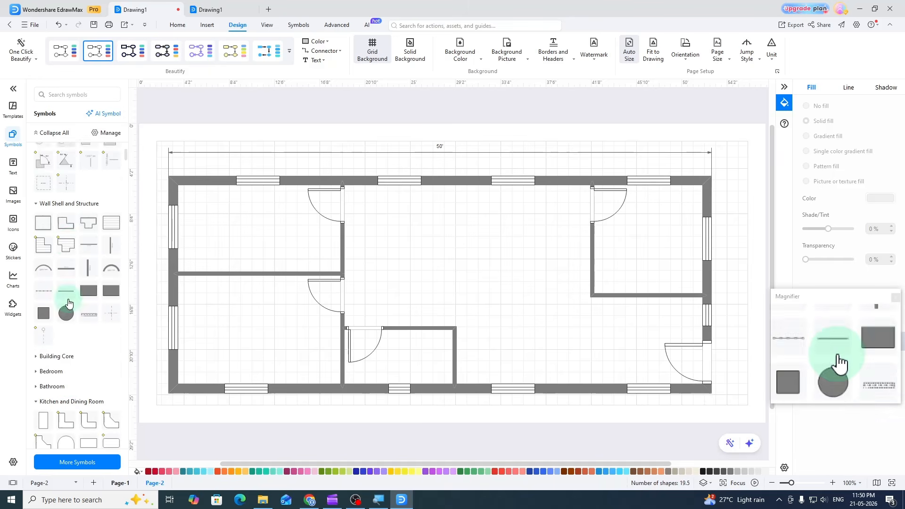
{"action": "scroll", "coordinate": [100, 292], "scroll_direction": "down", "scroll_amount": 1}
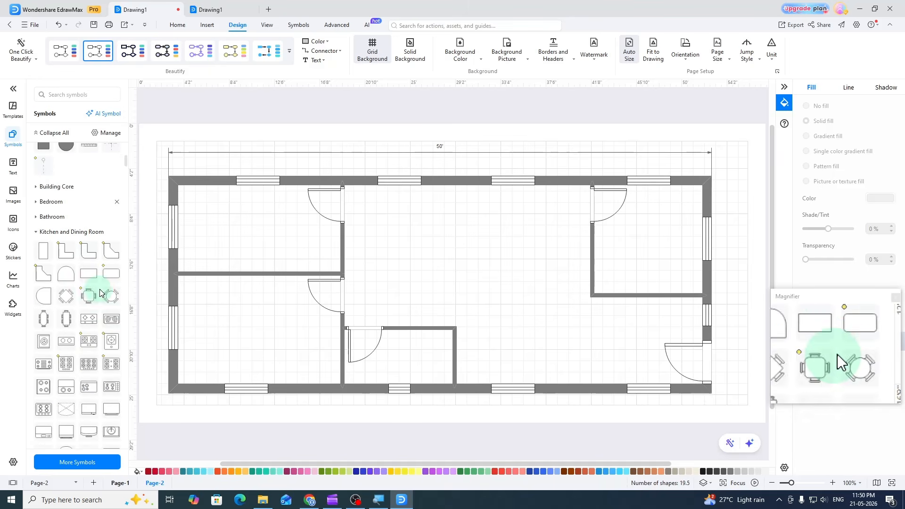
{"action": "left_click", "coordinate": [38, 204]}
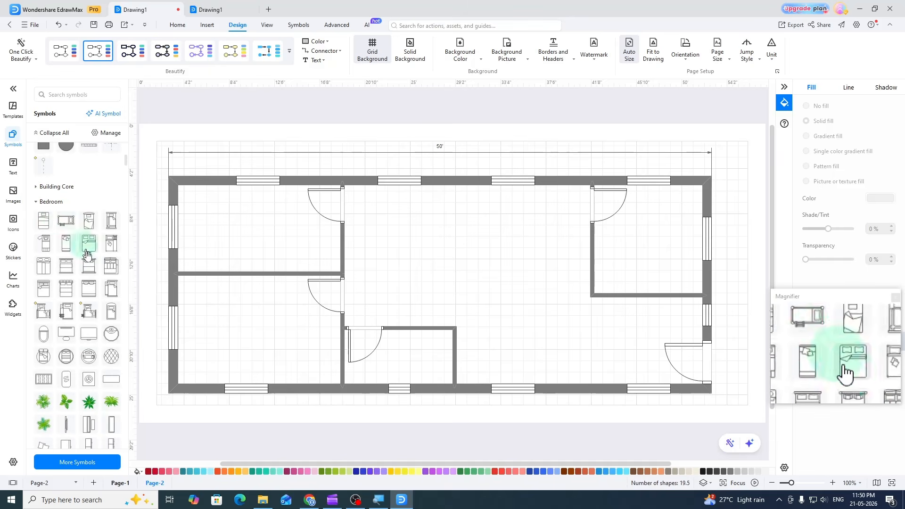
{"action": "mouse_move", "coordinate": [102, 291]}
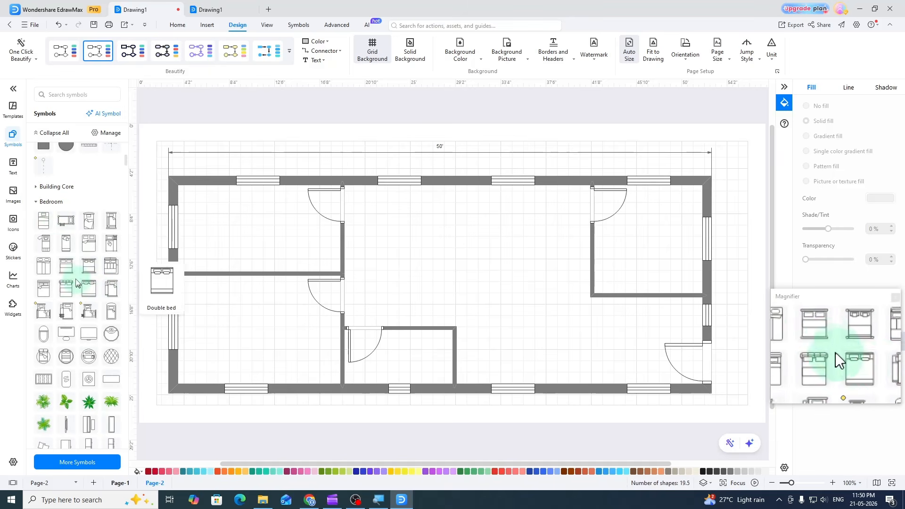
{"action": "mouse_move", "coordinate": [66, 269]}
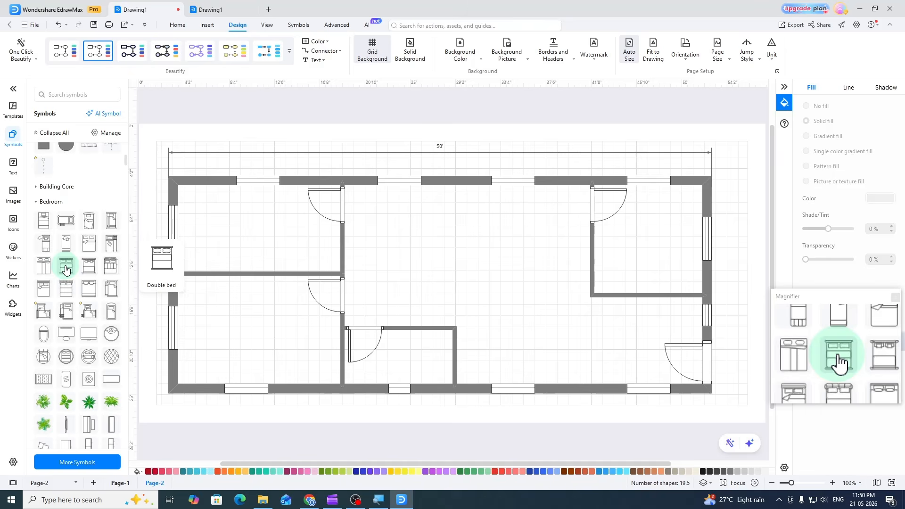
{"action": "left_click_drag", "start_coordinate": [66, 270], "coordinate": [235, 231]}
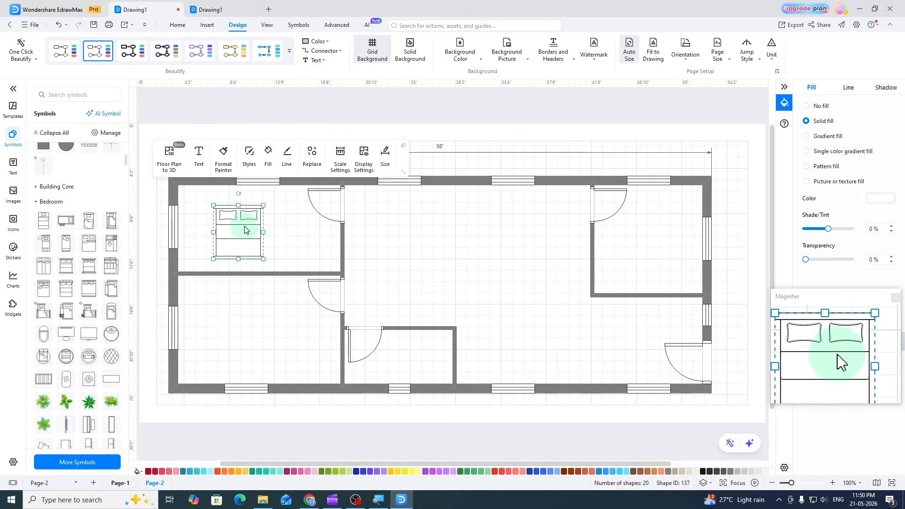
- Set the upper-left room's double bed to 4' x 6' and move it close to the left outer wall
{"action": "double_click", "coordinate": [245, 230]}
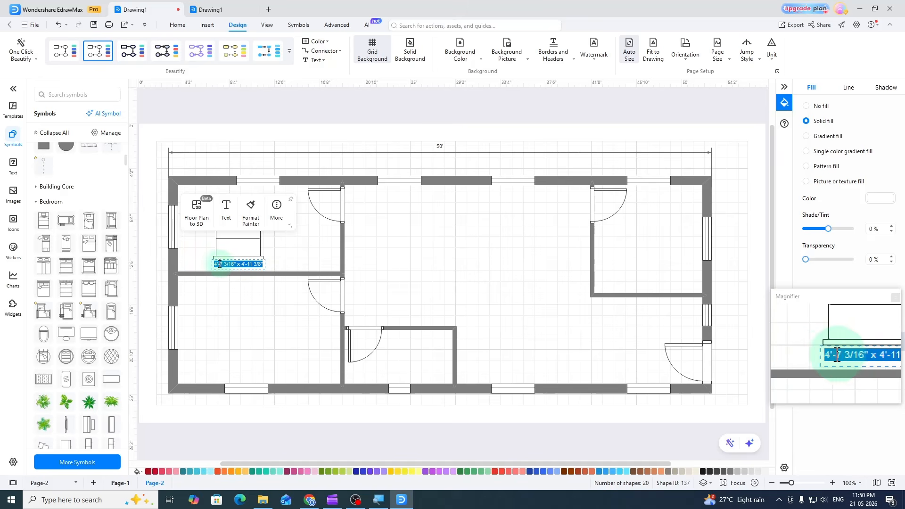
{"action": "left_click_drag", "start_coordinate": [214, 264], "coordinate": [237, 263]}
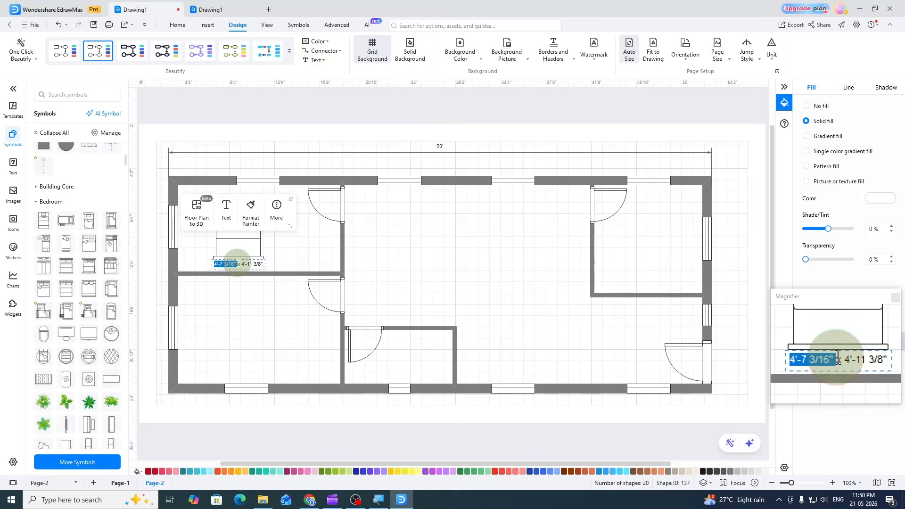
{"action": "type", "text": "4"}
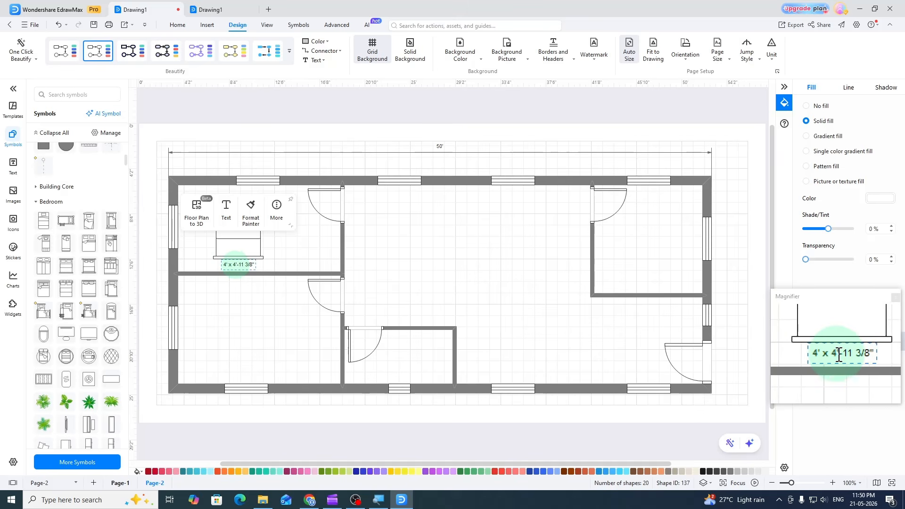
{"action": "left_click_drag", "start_coordinate": [233, 264], "coordinate": [254, 265]}
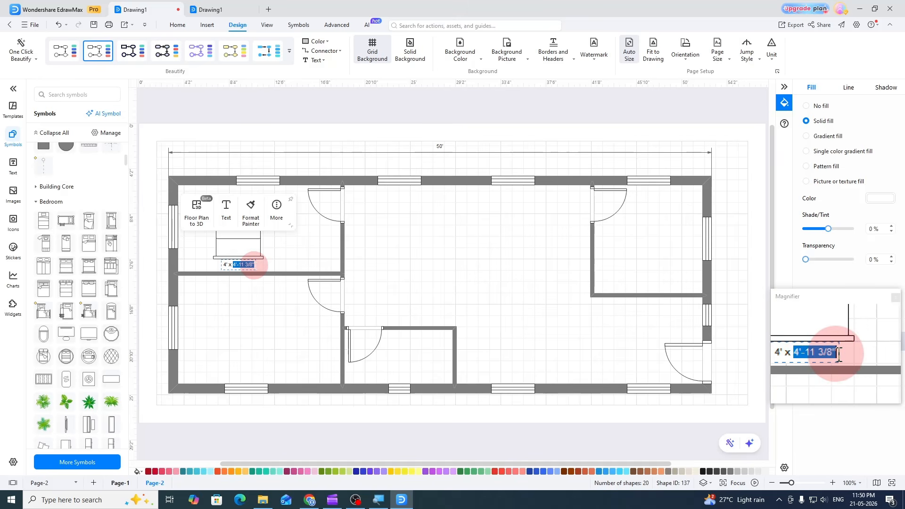
{"action": "type", "text": "6"}
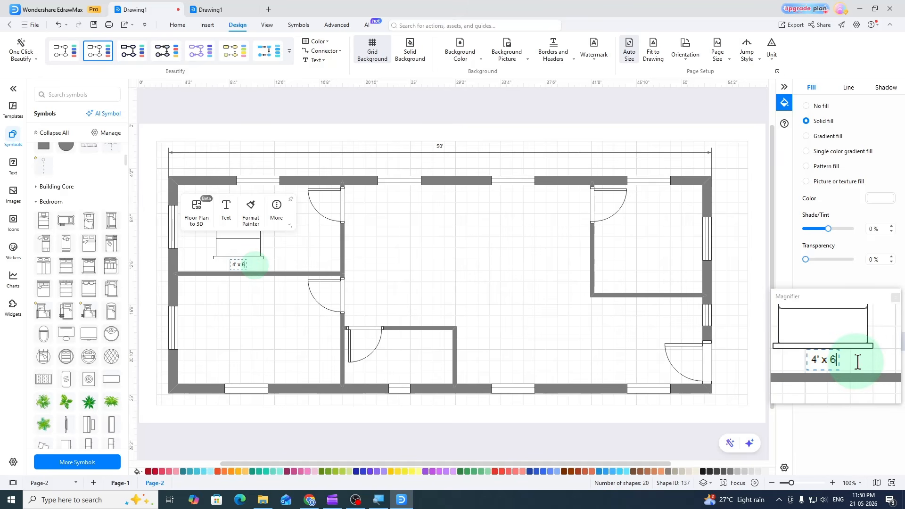
{"action": "left_click", "coordinate": [295, 137]}
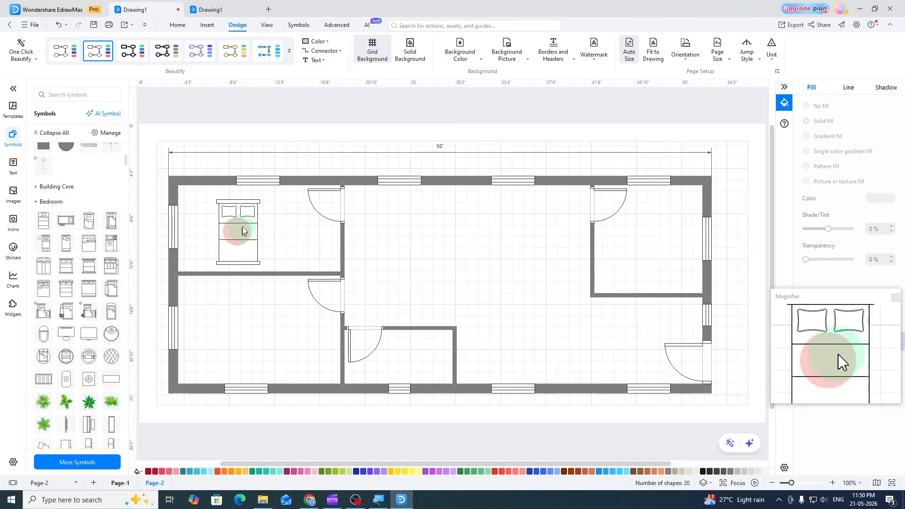
{"action": "left_click_drag", "start_coordinate": [242, 219], "coordinate": [212, 219]}
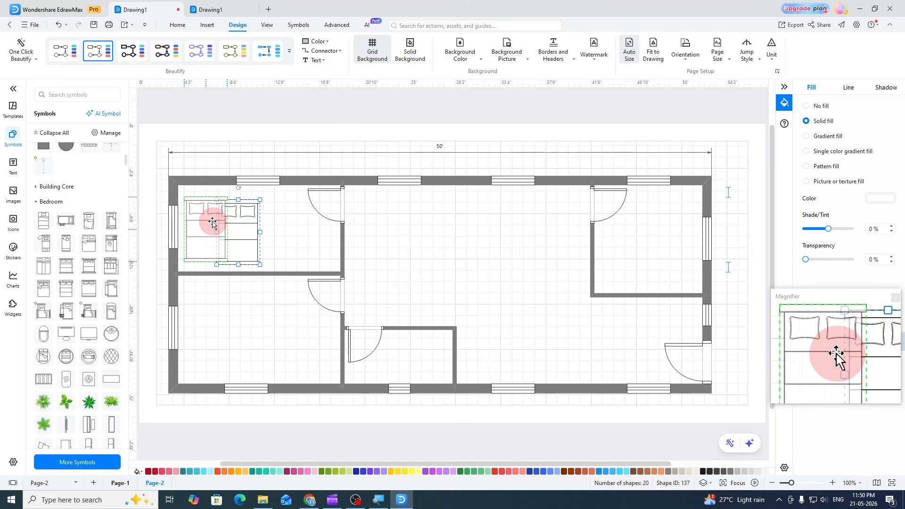
{"action": "left_click", "coordinate": [249, 105]}
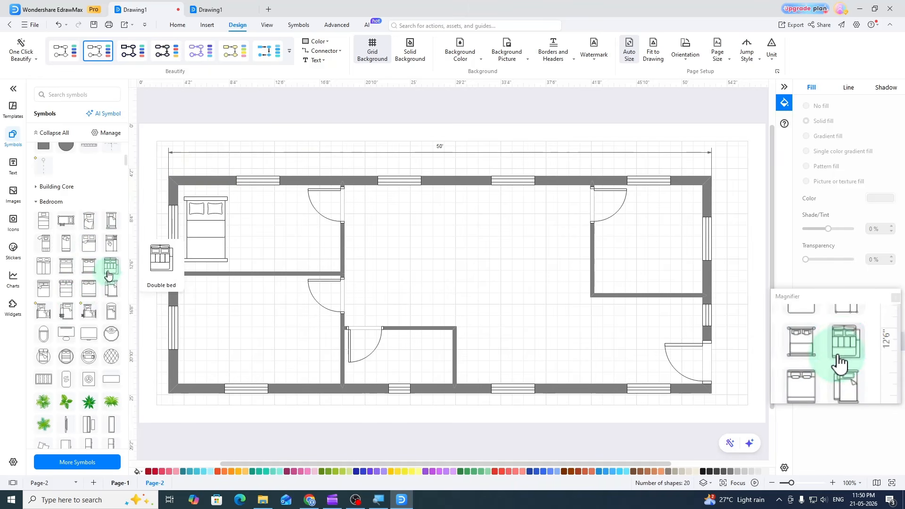
- Place a 6' x 7' double bed with a side-draped blanket in the lower-left room, close to the left outer wall
{"action": "left_click_drag", "start_coordinate": [93, 294], "coordinate": [250, 334]}
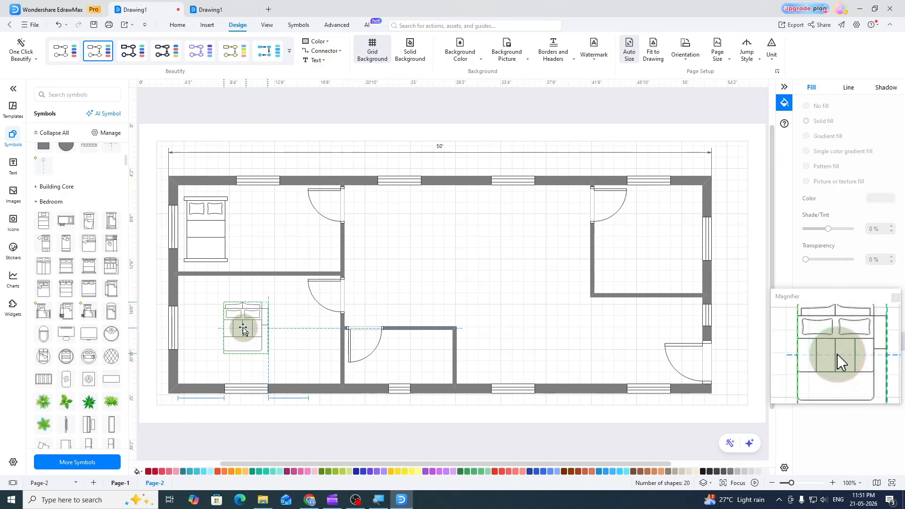
{"action": "double_click", "coordinate": [248, 330]}
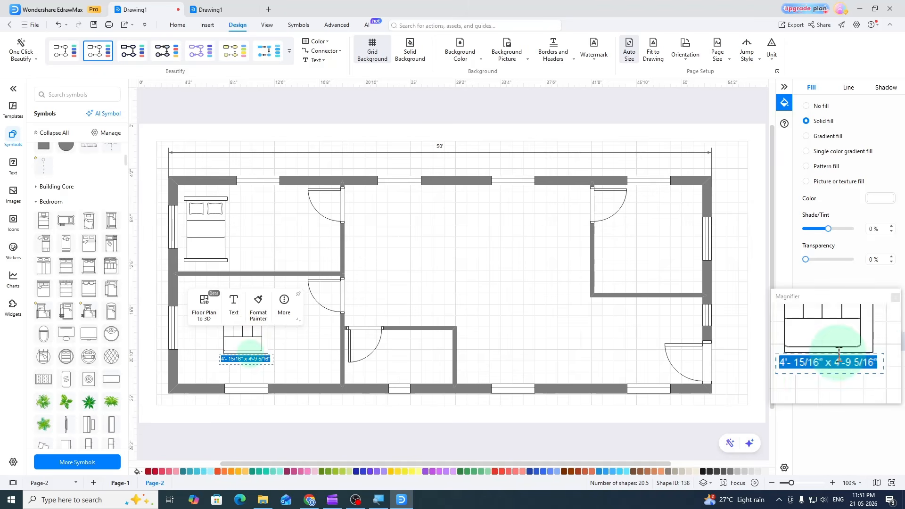
{"action": "left_click", "coordinate": [243, 359]}
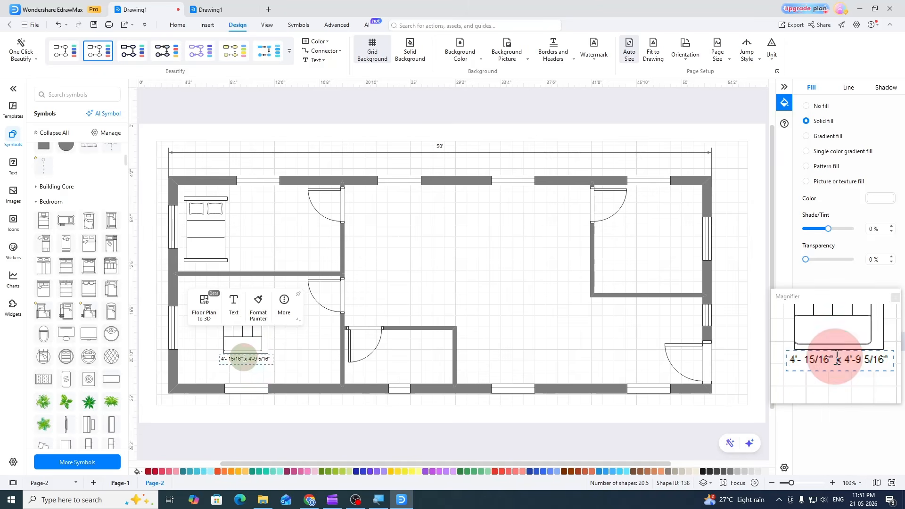
{"action": "left_click_drag", "start_coordinate": [243, 358], "coordinate": [220, 358]}
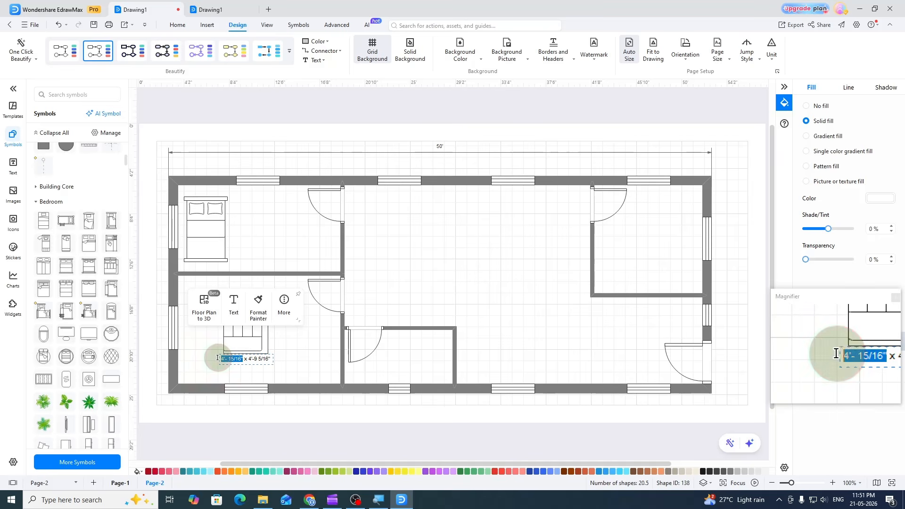
{"action": "type", "text": "6"}
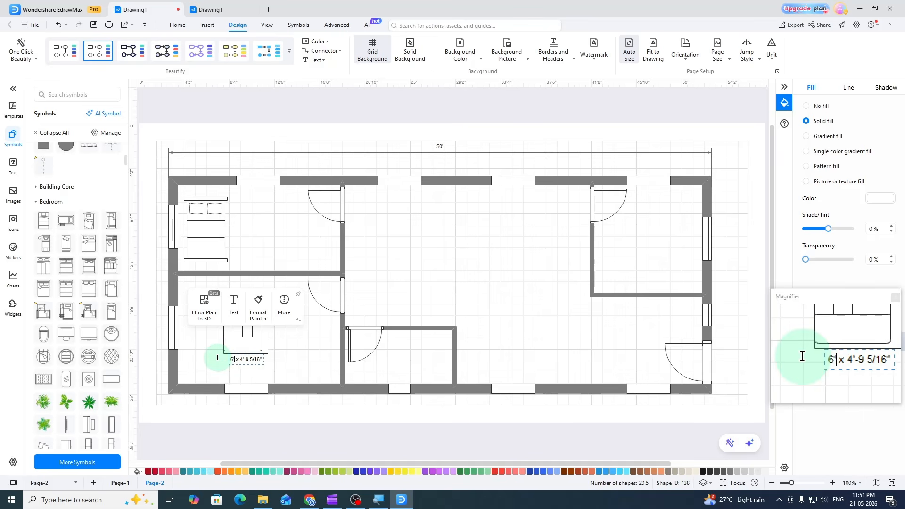
{"action": "type", "text": "\""}
{"action": "left_click_drag", "start_coordinate": [240, 359], "coordinate": [263, 359]}
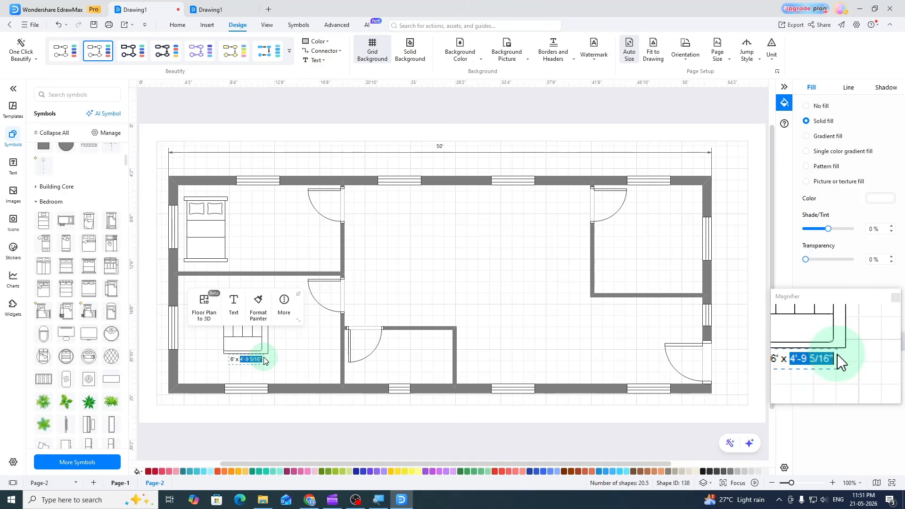
{"action": "type", "text": "7"}
{"action": "left_click", "coordinate": [282, 360]}
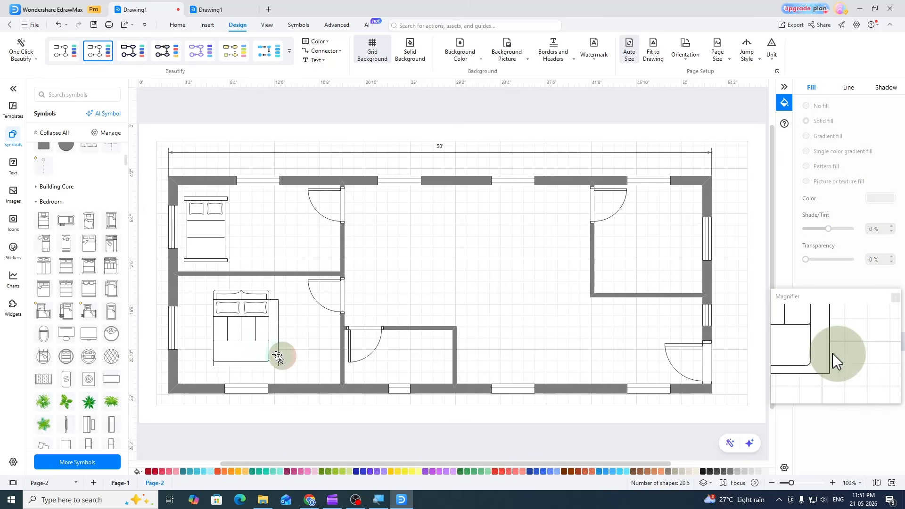
{"action": "left_click_drag", "start_coordinate": [240, 318], "coordinate": [215, 319]}
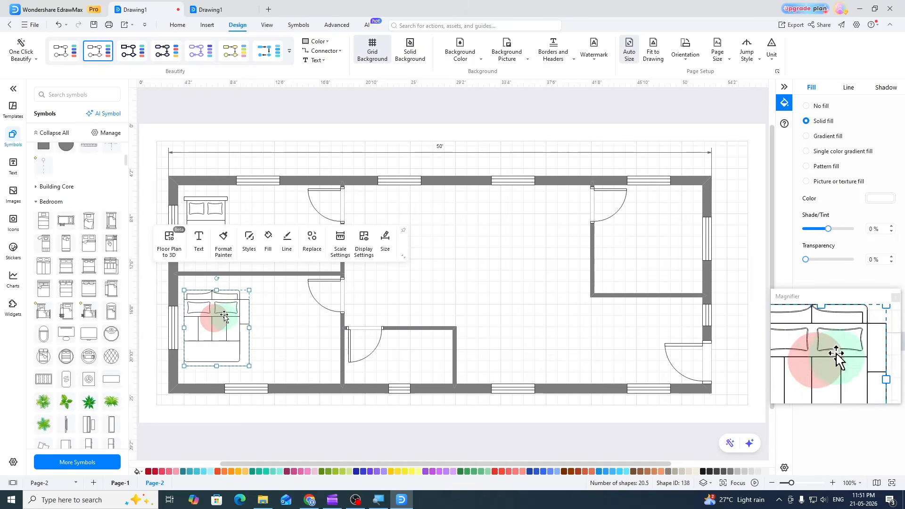
- Place a Chair from the Tables and Chairs symbols in the upper-left room beside the bed's foot, turned at an angle
{"action": "left_click", "coordinate": [268, 114]}
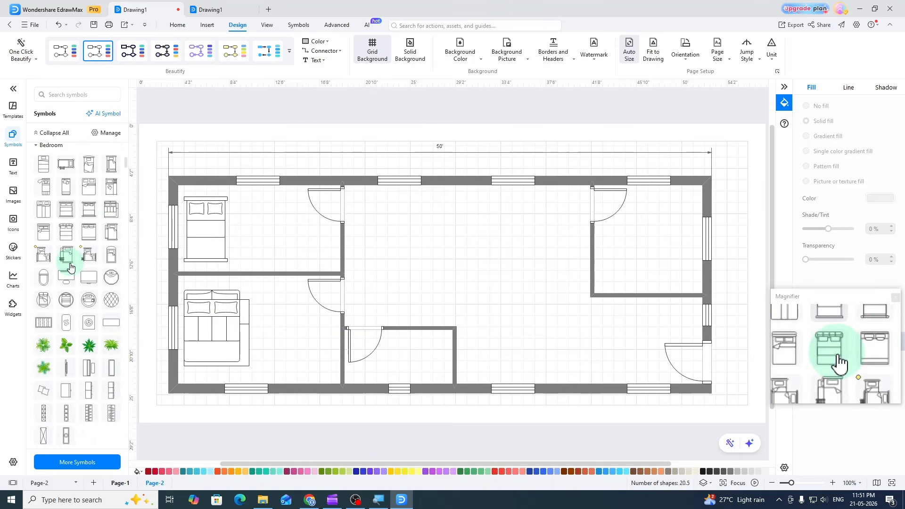
{"action": "scroll", "coordinate": [70, 259], "scroll_direction": "down", "scroll_amount": 4}
{"action": "scroll", "coordinate": [70, 267], "scroll_direction": "down", "scroll_amount": 8}
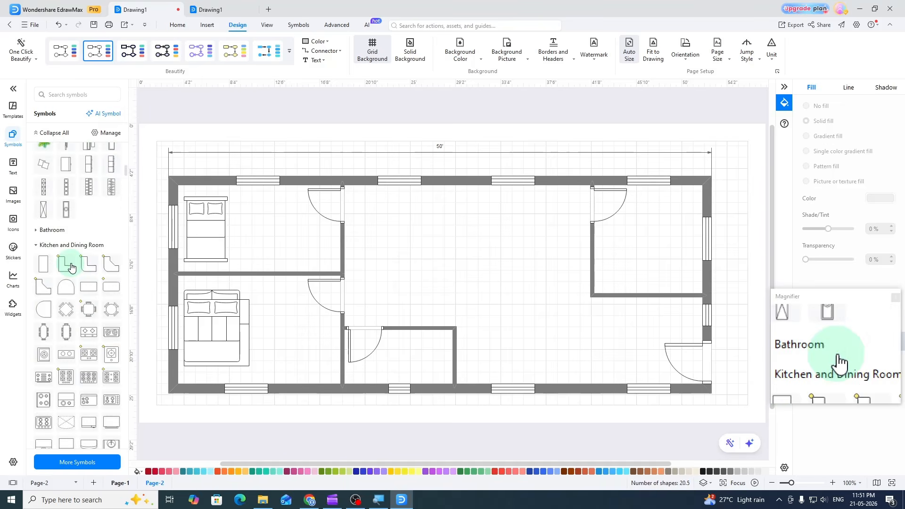
{"action": "scroll", "coordinate": [71, 268], "scroll_direction": "down", "scroll_amount": 5}
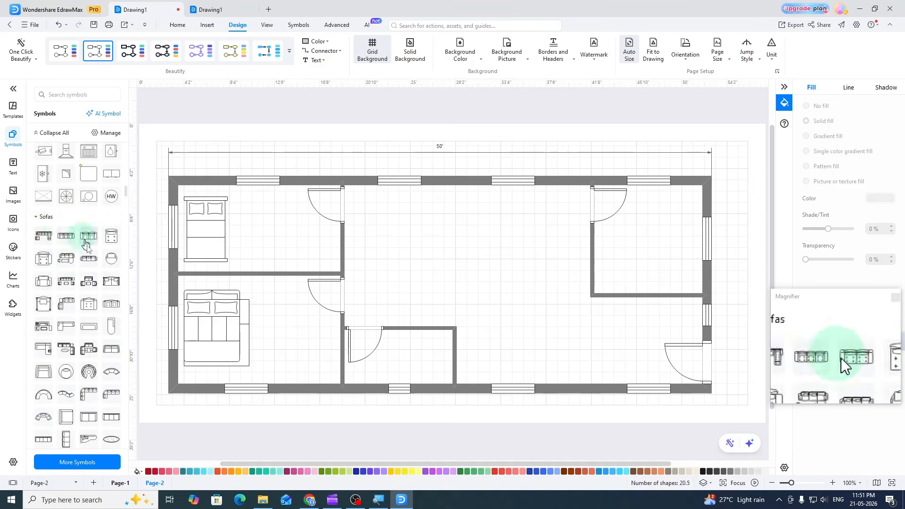
{"action": "scroll", "coordinate": [91, 290], "scroll_direction": "down", "scroll_amount": 2}
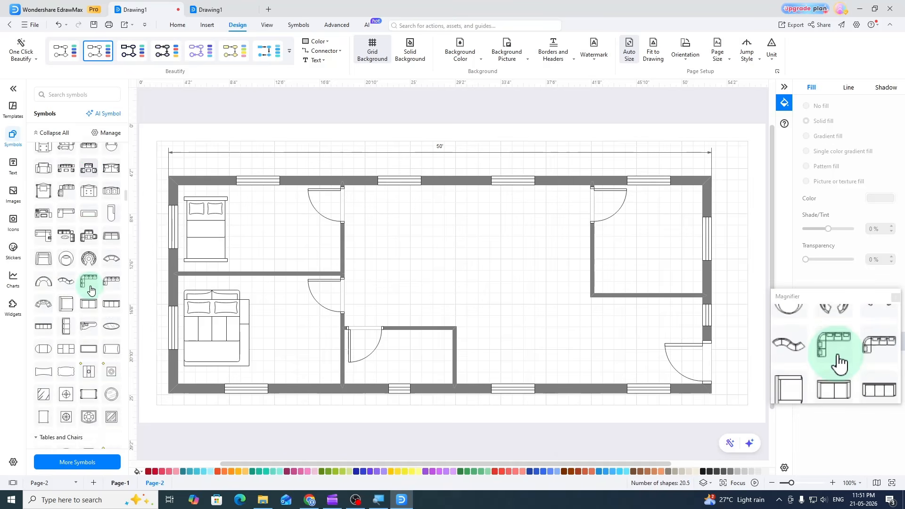
{"action": "scroll", "coordinate": [91, 290], "scroll_direction": "down", "scroll_amount": 1}
{"action": "scroll", "coordinate": [84, 357], "scroll_direction": "down", "scroll_amount": 4}
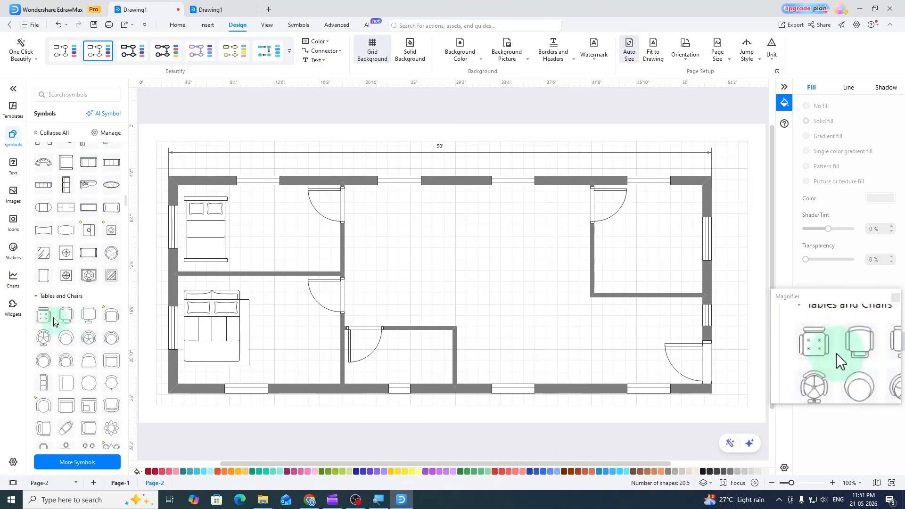
{"action": "scroll", "coordinate": [88, 321], "scroll_direction": "down", "scroll_amount": 3}
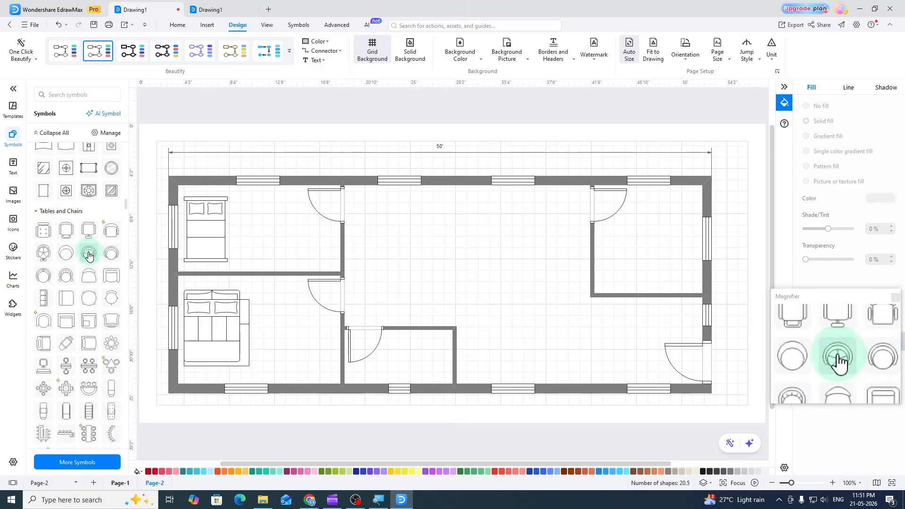
{"action": "scroll", "coordinate": [112, 314], "scroll_direction": "down", "scroll_amount": 1}
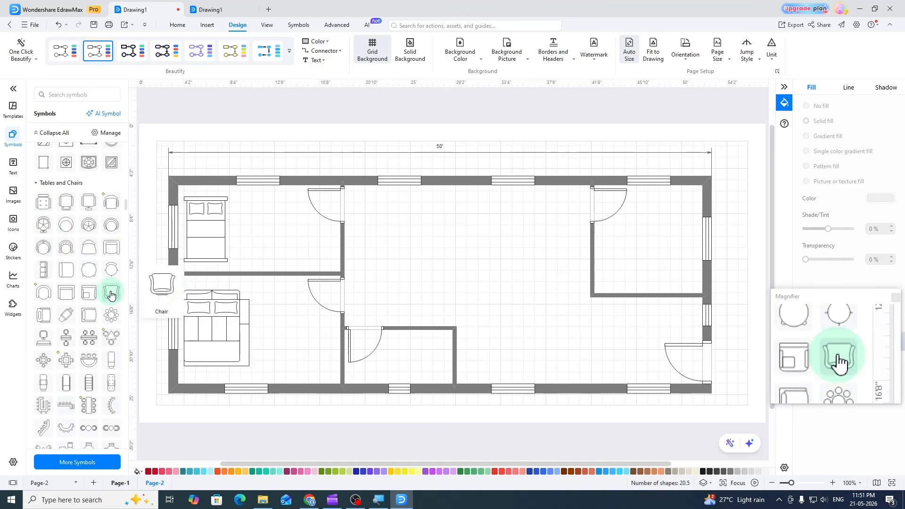
{"action": "left_click_drag", "start_coordinate": [112, 296], "coordinate": [273, 231]}
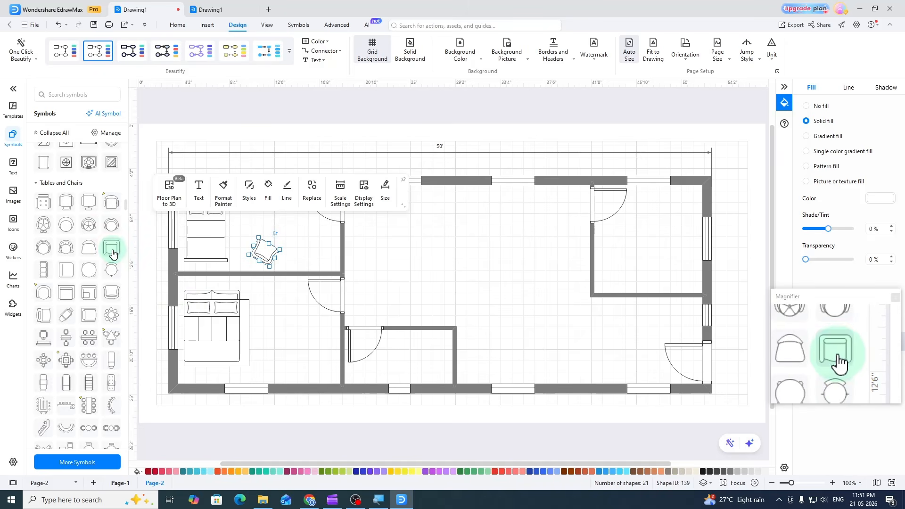
- Place a square armchair in the lower-left room near the bottom wall, and slightly resize the angled chair in the upper-left room
{"action": "left_click_drag", "start_coordinate": [67, 293], "coordinate": [293, 380]}
{"action": "left_click_drag", "start_coordinate": [312, 340], "coordinate": [295, 364]}
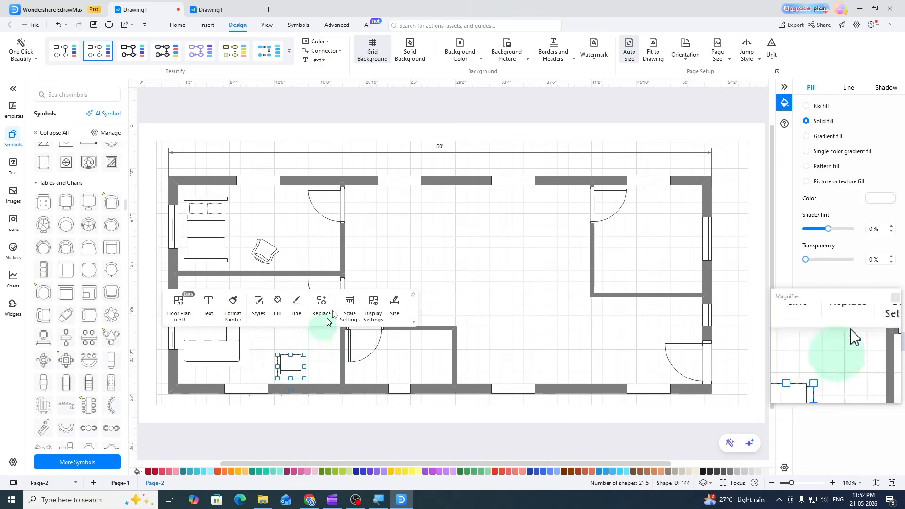
{"action": "left_click", "coordinate": [269, 250]}
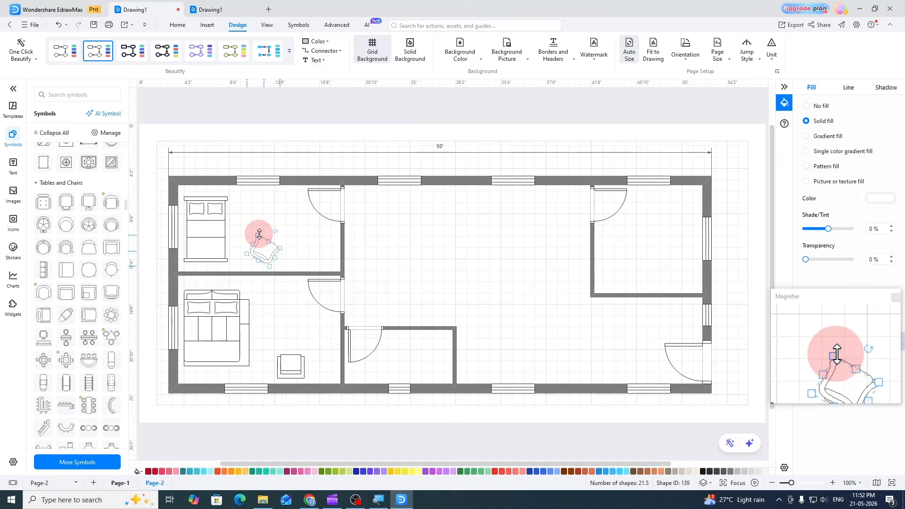
{"action": "left_click", "coordinate": [260, 235]}
{"action": "left_click", "coordinate": [316, 109]}
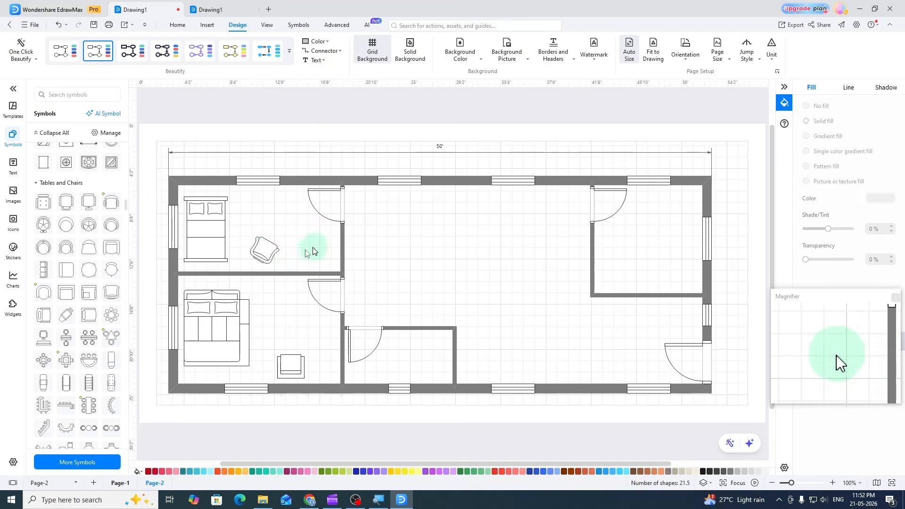
- Look through the Tables and Chairs, Cabinets and Bookcases, and Sofas symbols for the next piece of furniture
{"action": "scroll", "coordinate": [77, 289], "scroll_direction": "down", "scroll_amount": 5}
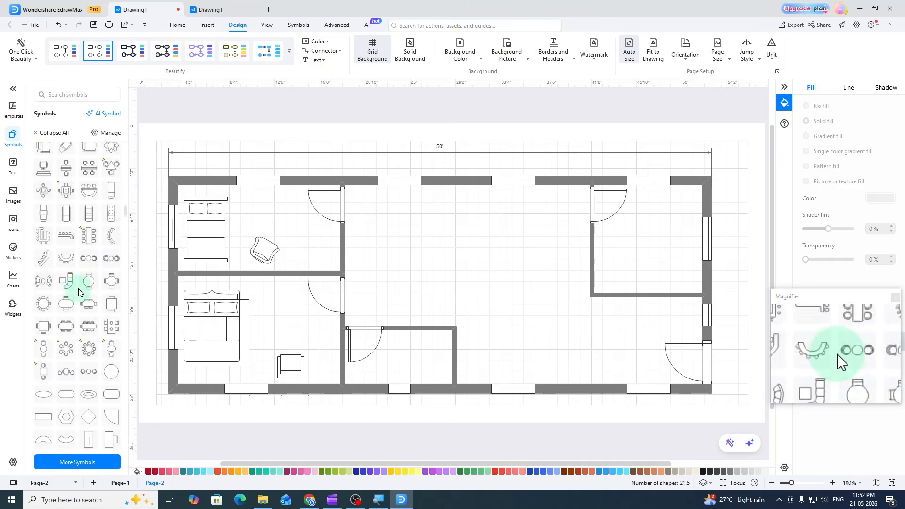
{"action": "scroll", "coordinate": [80, 292], "scroll_direction": "down", "scroll_amount": 4}
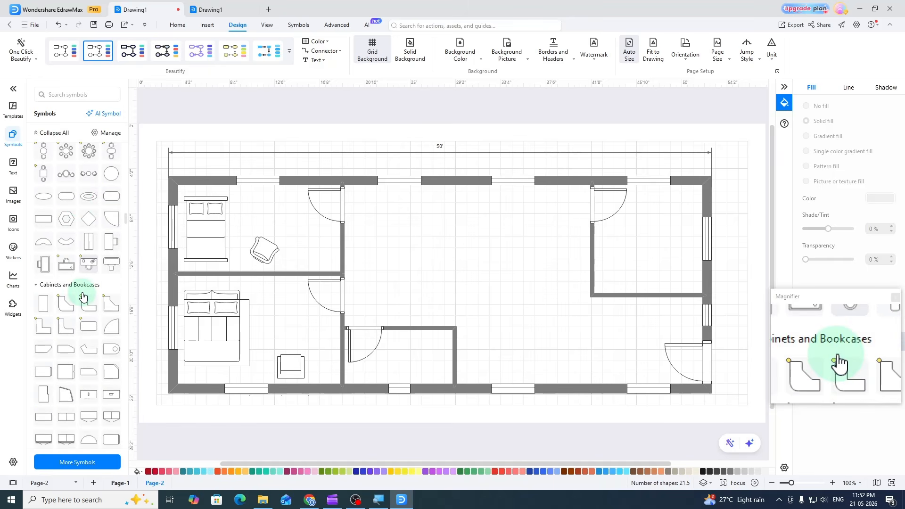
{"action": "scroll", "coordinate": [81, 290], "scroll_direction": "up", "scroll_amount": 3}
{"action": "scroll", "coordinate": [83, 296], "scroll_direction": "up", "scroll_amount": 8}
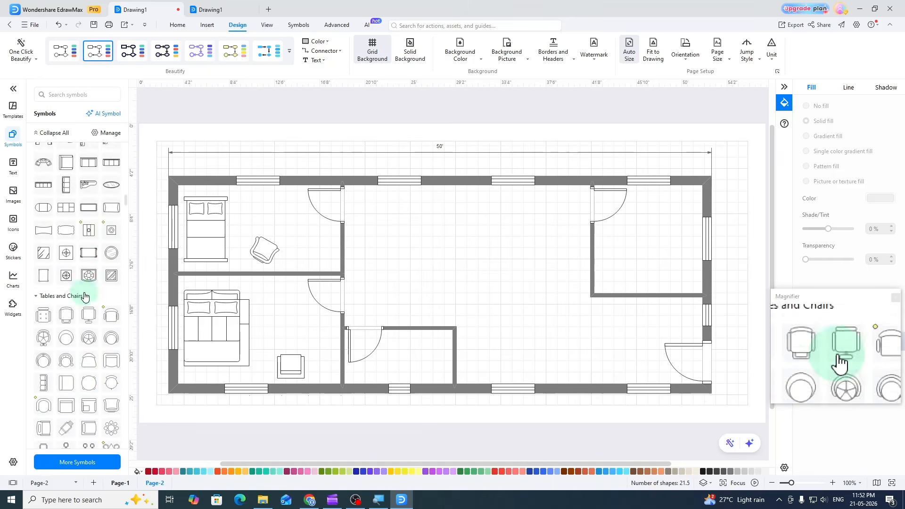
{"action": "scroll", "coordinate": [86, 296], "scroll_direction": "up", "scroll_amount": 5}
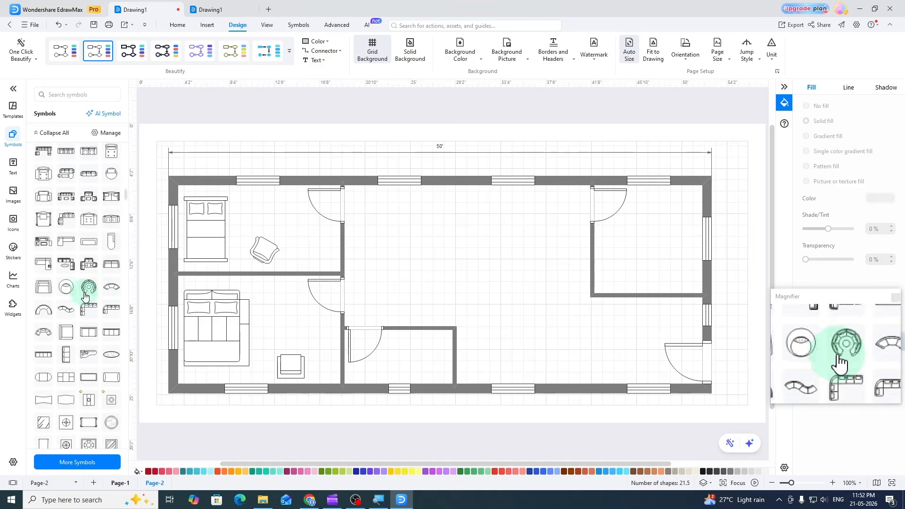
- Add a TV symbol from the Bedroom library against the wall beside the door in both the upper and lower bedrooms
{"action": "scroll", "coordinate": [87, 296], "scroll_direction": "up", "scroll_amount": 4}
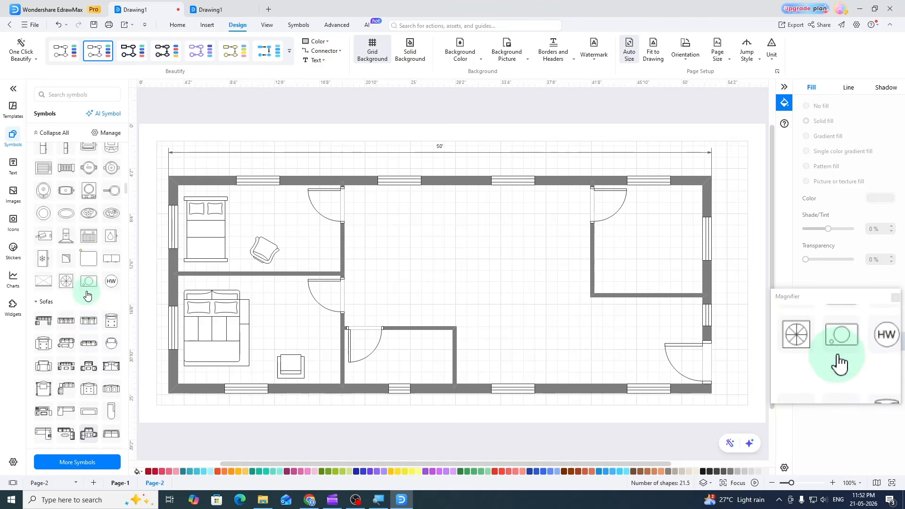
{"action": "scroll", "coordinate": [94, 300], "scroll_direction": "up", "scroll_amount": 5}
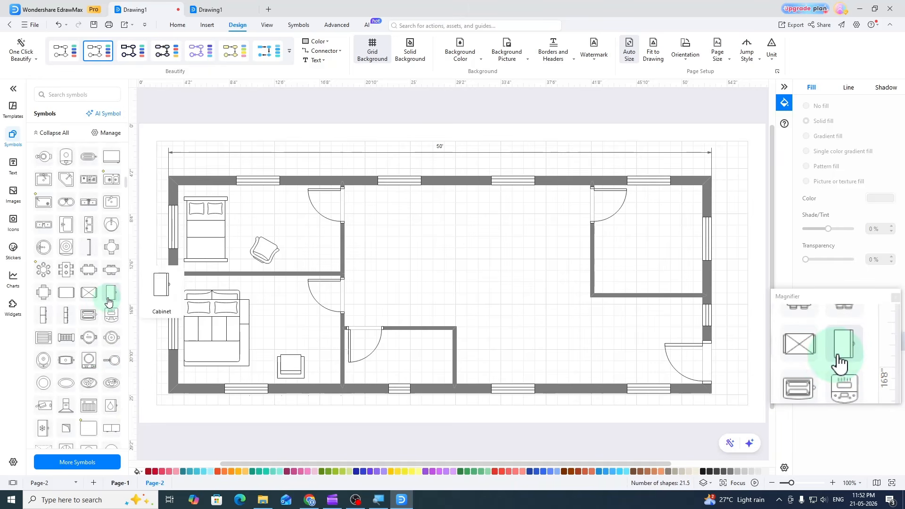
{"action": "scroll", "coordinate": [105, 293], "scroll_direction": "up", "scroll_amount": 5}
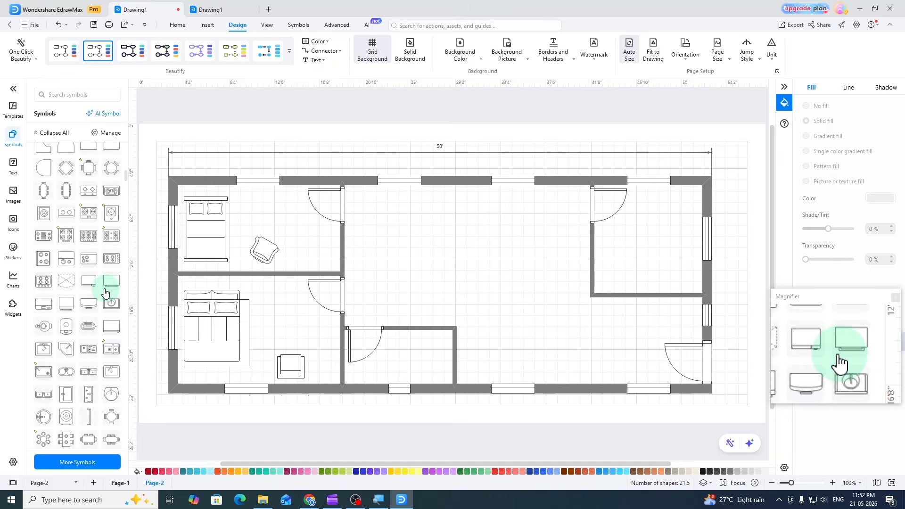
{"action": "scroll", "coordinate": [105, 294], "scroll_direction": "up", "scroll_amount": 1}
{"action": "scroll", "coordinate": [105, 293], "scroll_direction": "up", "scroll_amount": 6}
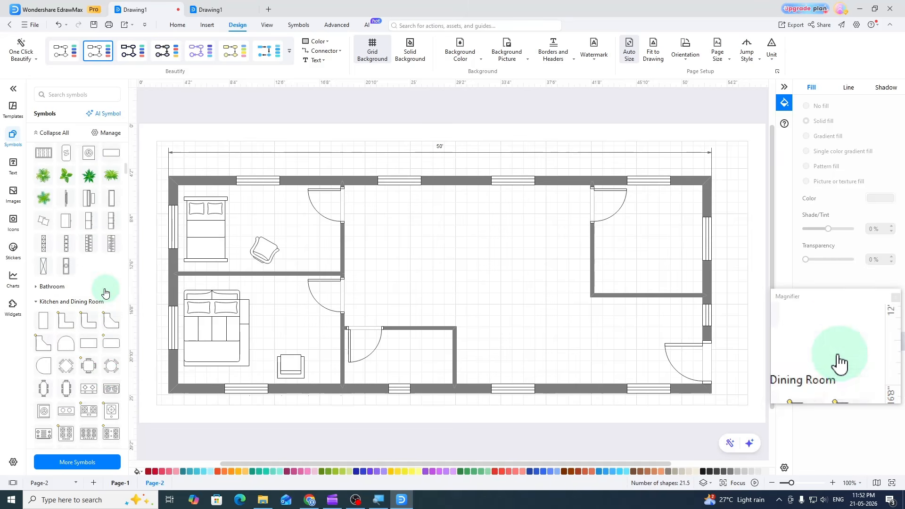
{"action": "scroll", "coordinate": [105, 293], "scroll_direction": "up", "scroll_amount": 3}
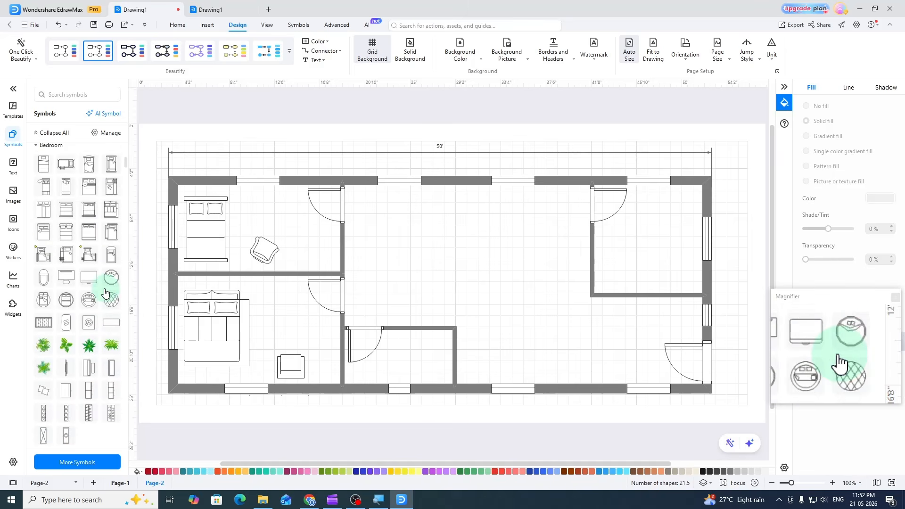
{"action": "scroll", "coordinate": [106, 293], "scroll_direction": "down", "scroll_amount": 7}
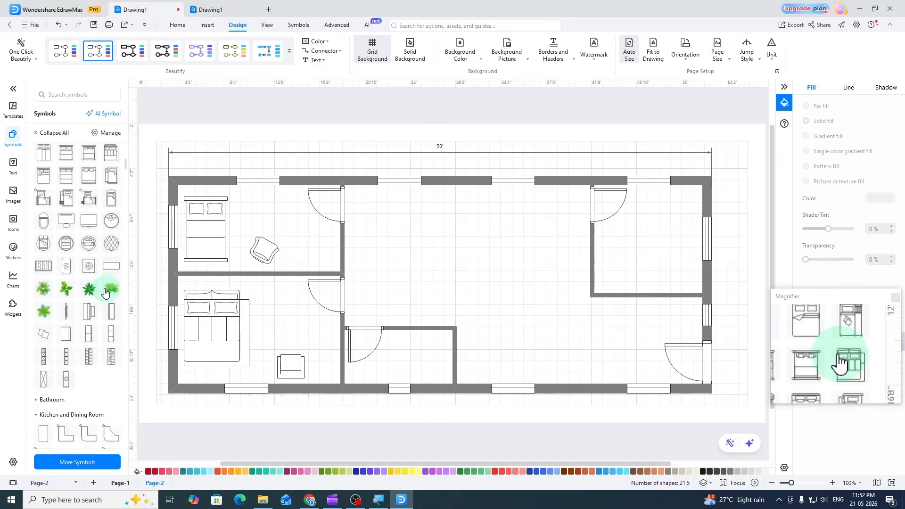
{"action": "scroll", "coordinate": [105, 293], "scroll_direction": "down", "scroll_amount": 2}
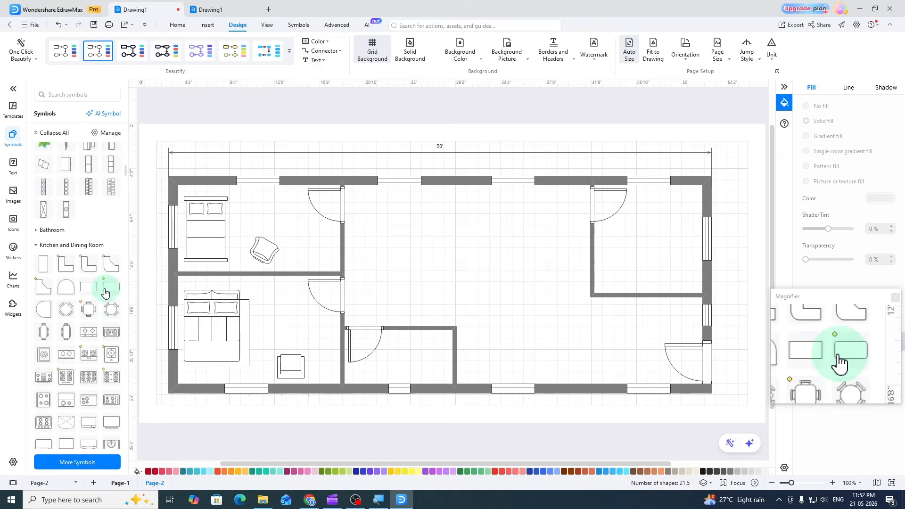
{"action": "scroll", "coordinate": [105, 293], "scroll_direction": "up", "scroll_amount": 2}
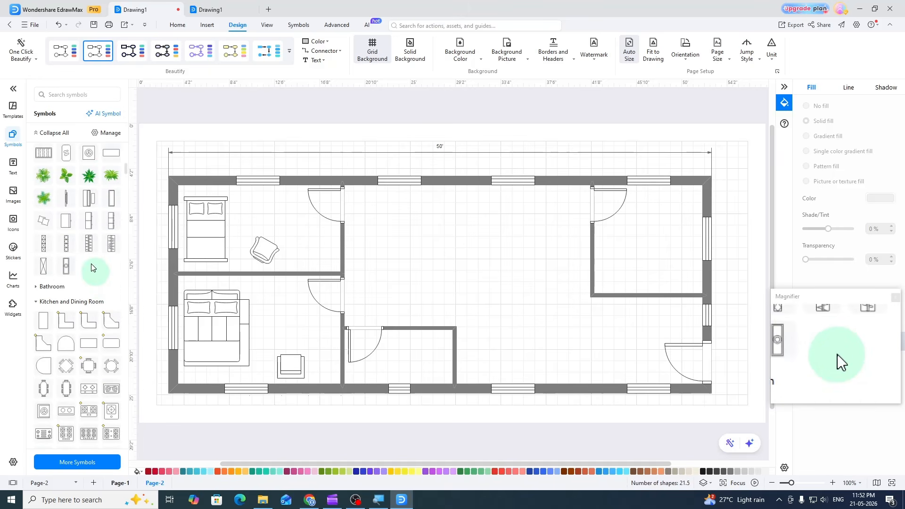
{"action": "mouse_move", "coordinate": [66, 202]}
{"action": "left_mouse_down"}
{"action": "mouse_move", "coordinate": [134, 227]}
{"action": "mouse_move", "coordinate": [338, 250]}
{"action": "mouse_move", "coordinate": [315, 308]}
{"action": "mouse_move", "coordinate": [335, 349]}
{"action": "left_mouse_up"}
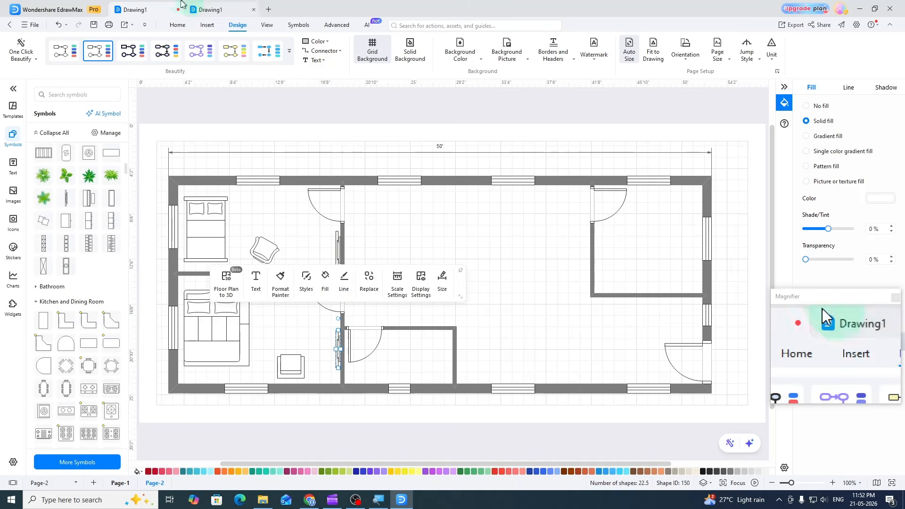
- Check the TV position in the finished reference plan and copy the lower bedroom's TV into the central hall
{"action": "left_click", "coordinate": [207, 10]}
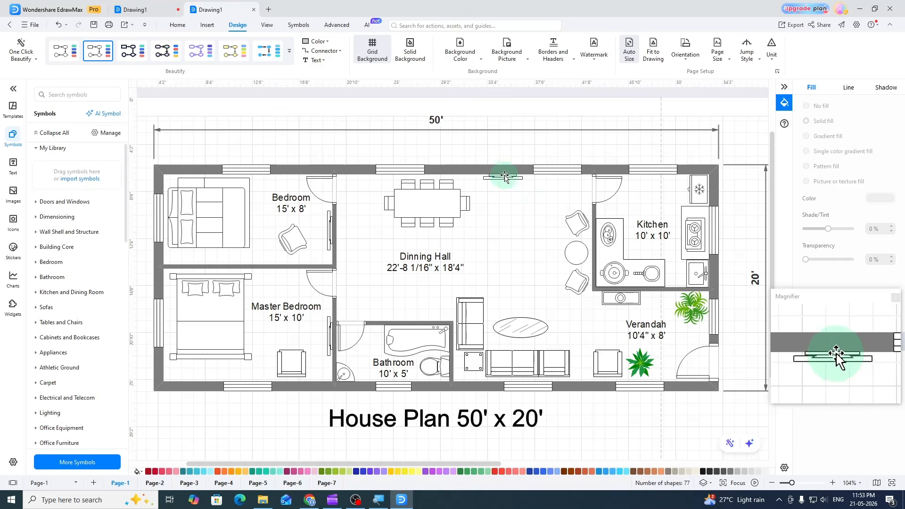
{"action": "left_click", "coordinate": [141, 15]}
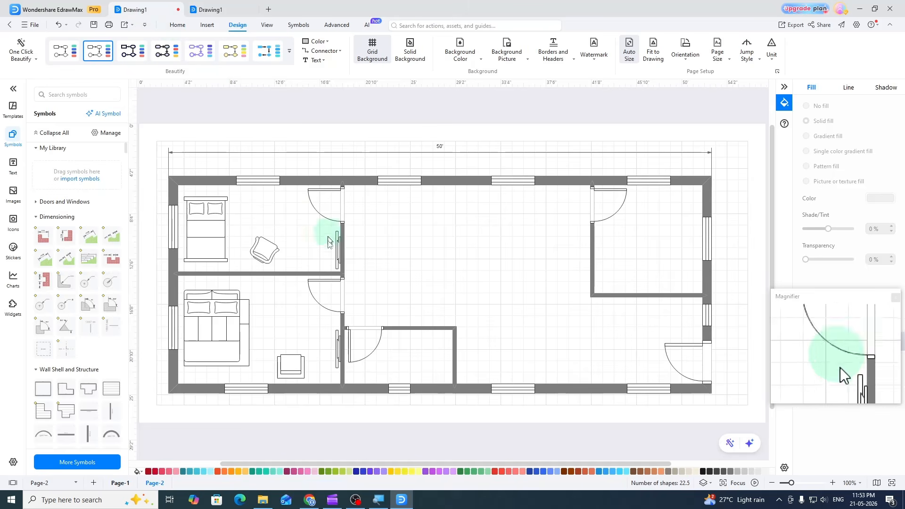
{"action": "left_click", "coordinate": [339, 351]}
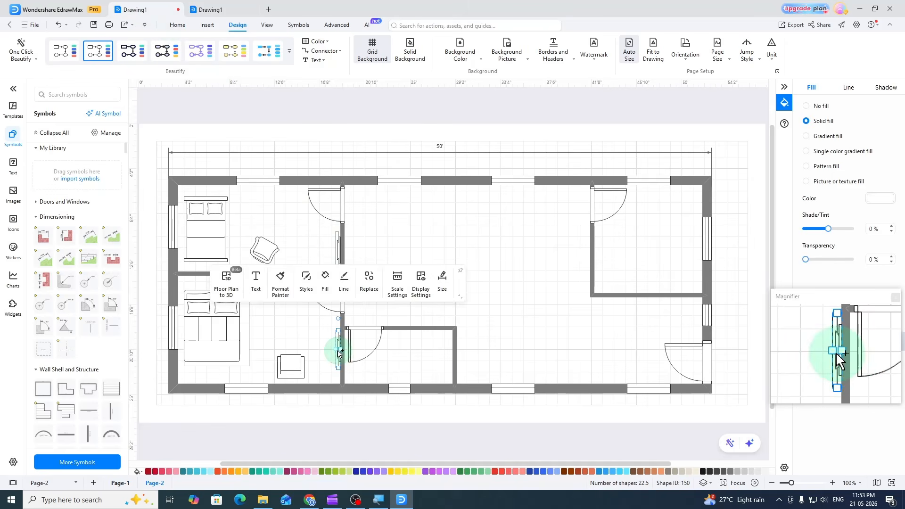
{"action": "left_click_drag", "start_coordinate": [339, 351], "coordinate": [458, 235]}
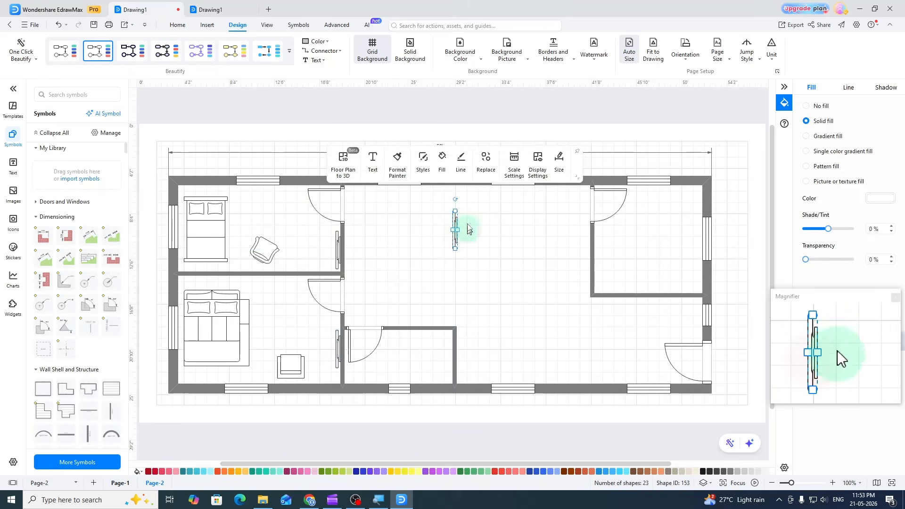
- Rotate the copied TV to horizontal and place it against the hall's upper wall, shifting the neighbouring window toward the kitchen for room
{"action": "left_click", "coordinate": [451, 199]}
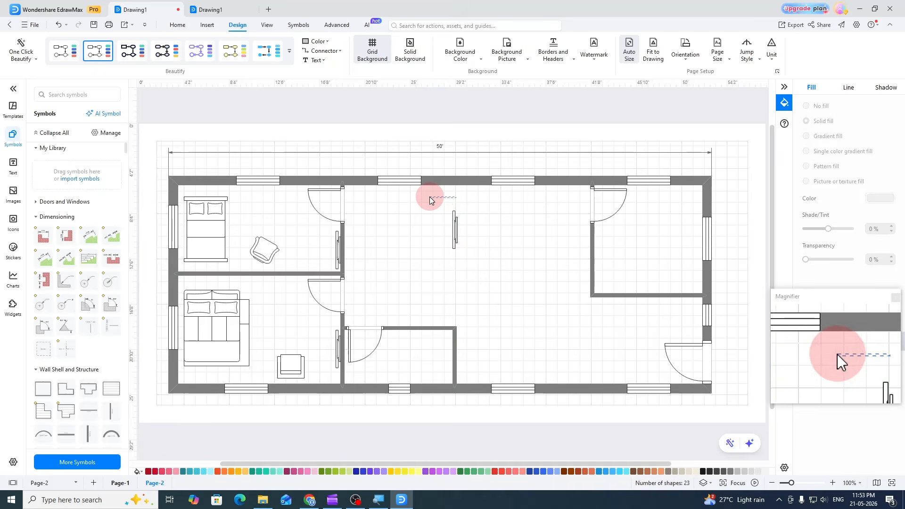
{"action": "left_click", "coordinate": [455, 220]}
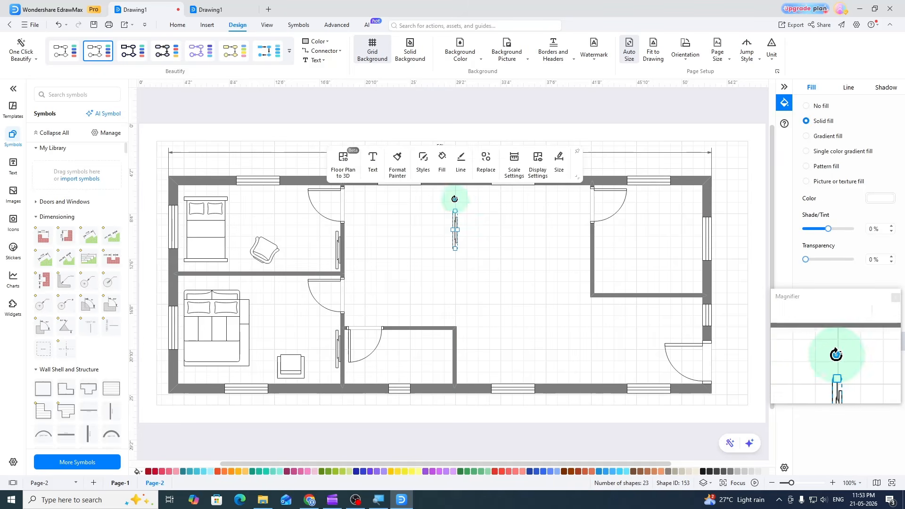
{"action": "left_click_drag", "start_coordinate": [455, 199], "coordinate": [541, 182]}
{"action": "left_click", "coordinate": [520, 183]}
{"action": "left_click_drag", "start_coordinate": [485, 192], "coordinate": [499, 189]}
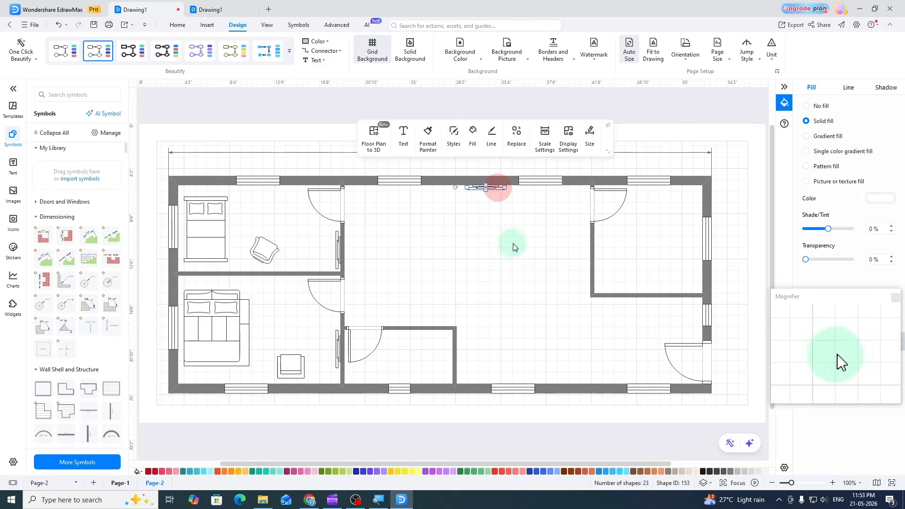
{"action": "left_click", "coordinate": [513, 243]}
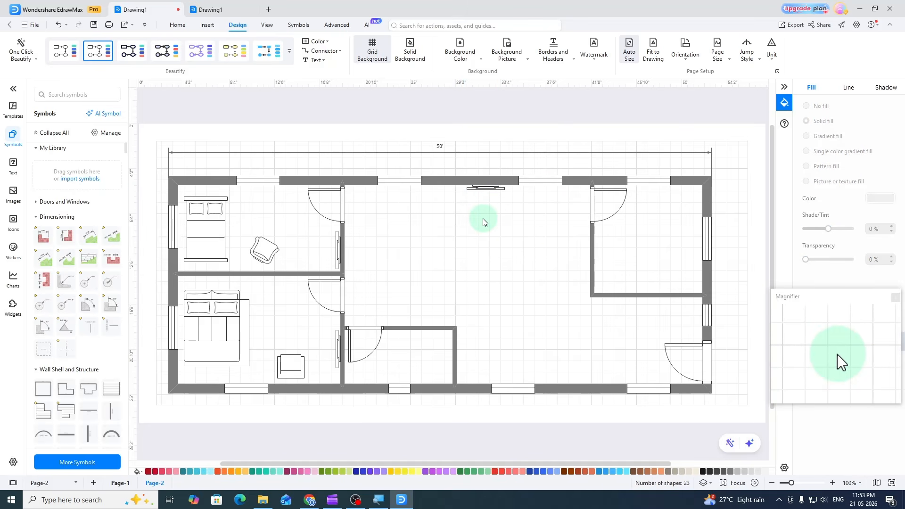
- Check the furniture in the reference plan and place the L-shaped sofa set with oval coffee table from the Sofas library in the lower hall
{"action": "left_click", "coordinate": [206, 12]}
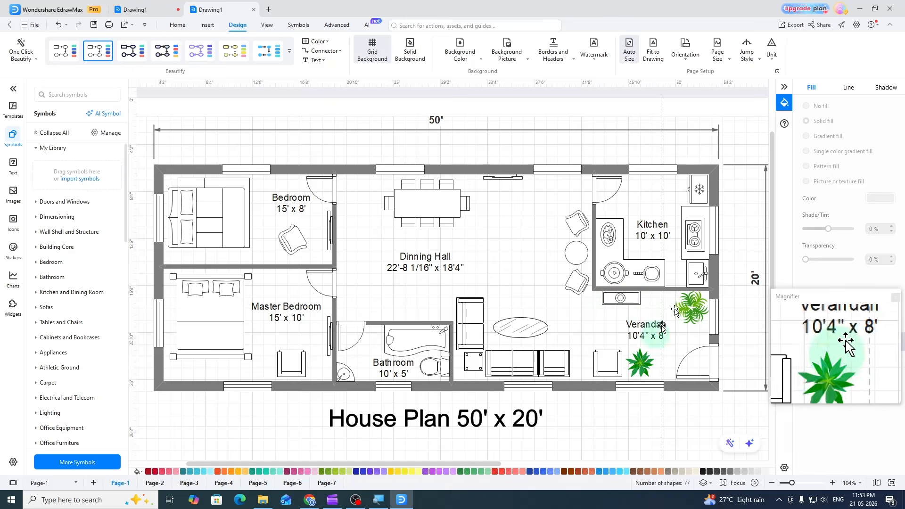
{"action": "left_click", "coordinate": [142, 11]}
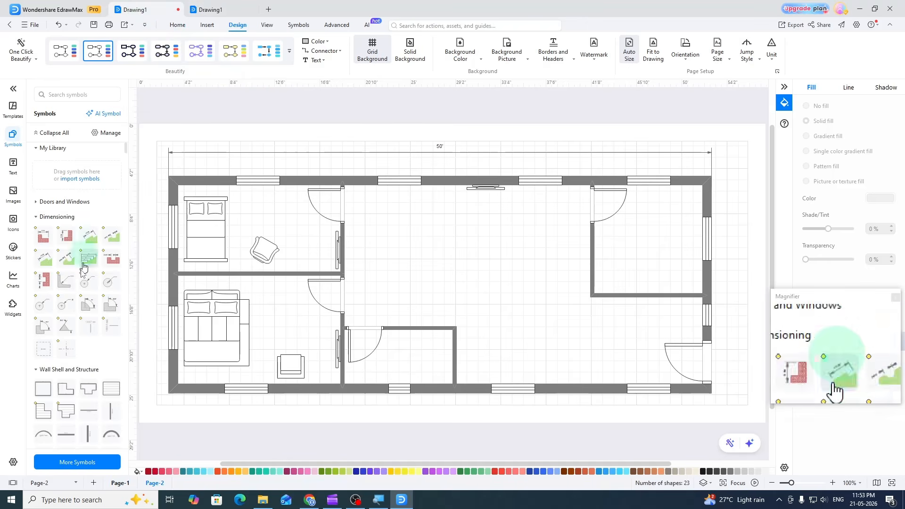
{"action": "scroll", "coordinate": [84, 267], "scroll_direction": "down", "scroll_amount": 10}
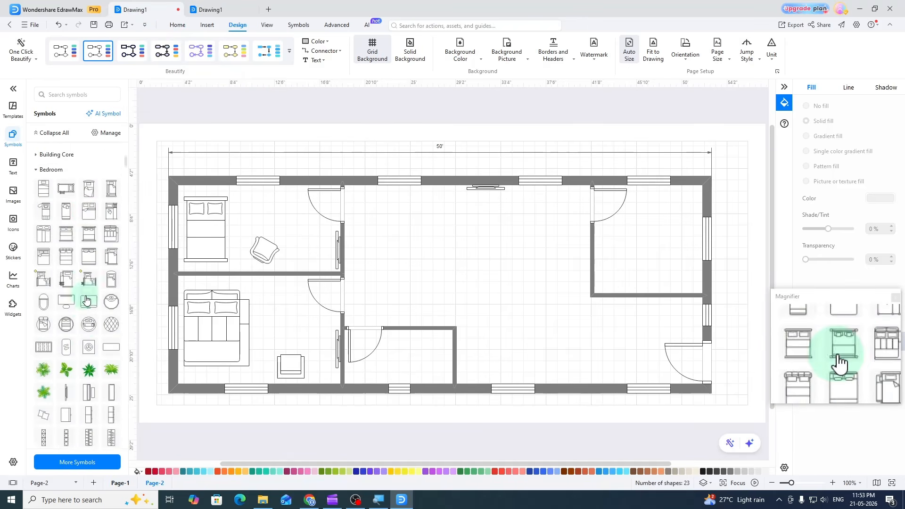
{"action": "scroll", "coordinate": [86, 300], "scroll_direction": "down", "scroll_amount": 10}
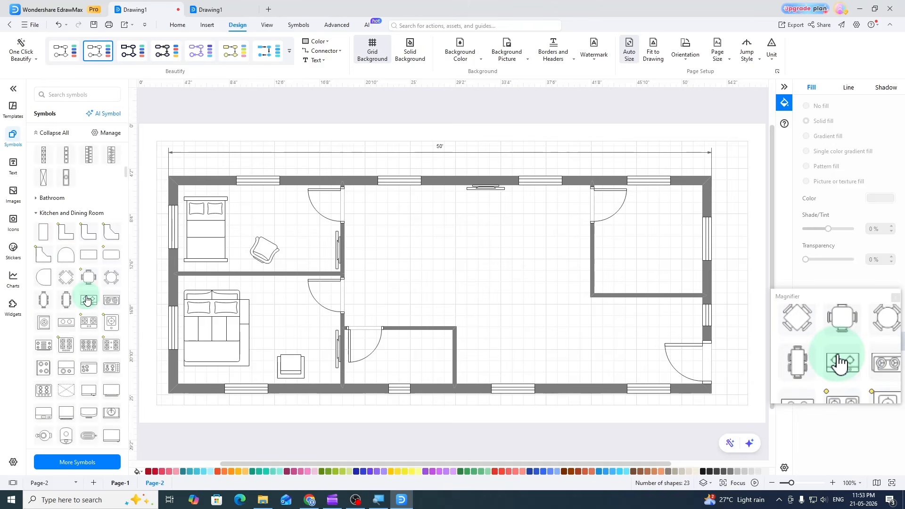
{"action": "scroll", "coordinate": [87, 300], "scroll_direction": "down", "scroll_amount": 5}
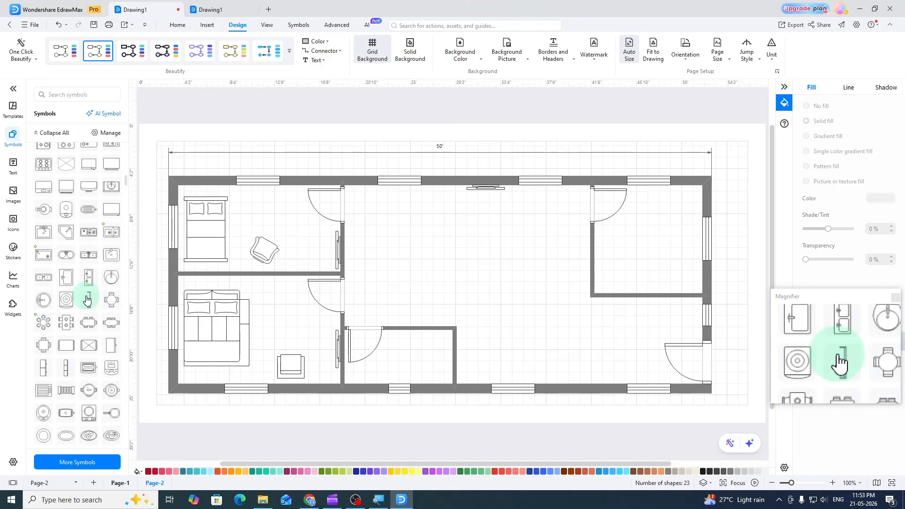
{"action": "scroll", "coordinate": [86, 301], "scroll_direction": "down", "scroll_amount": 10}
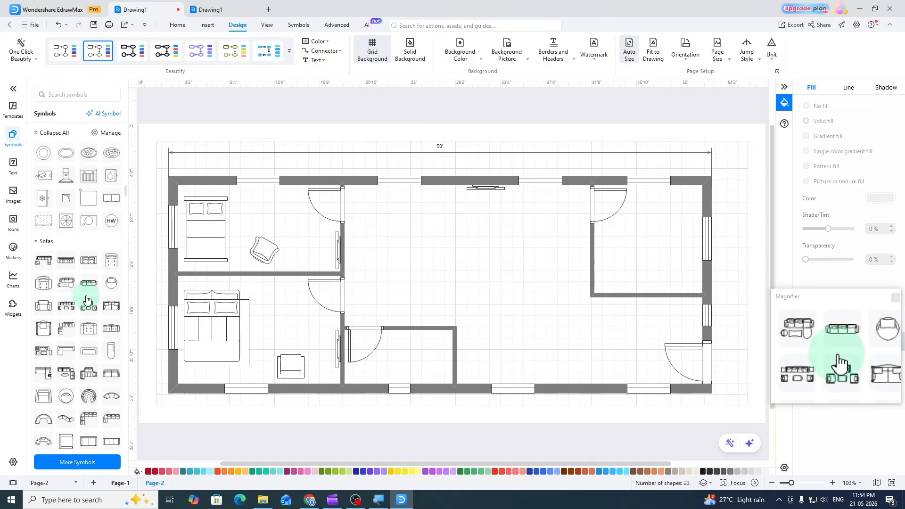
{"action": "scroll", "coordinate": [86, 300], "scroll_direction": "down", "scroll_amount": 3}
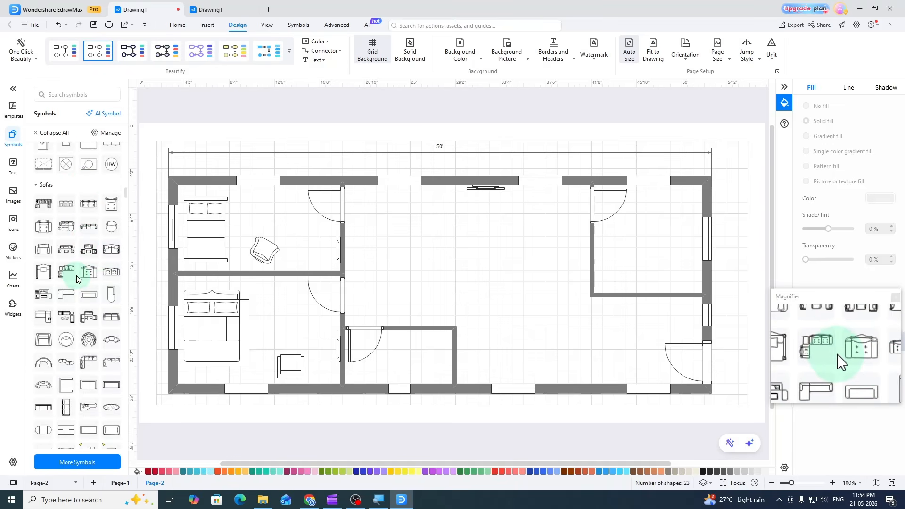
{"action": "scroll", "coordinate": [79, 280], "scroll_direction": "down", "scroll_amount": 6}
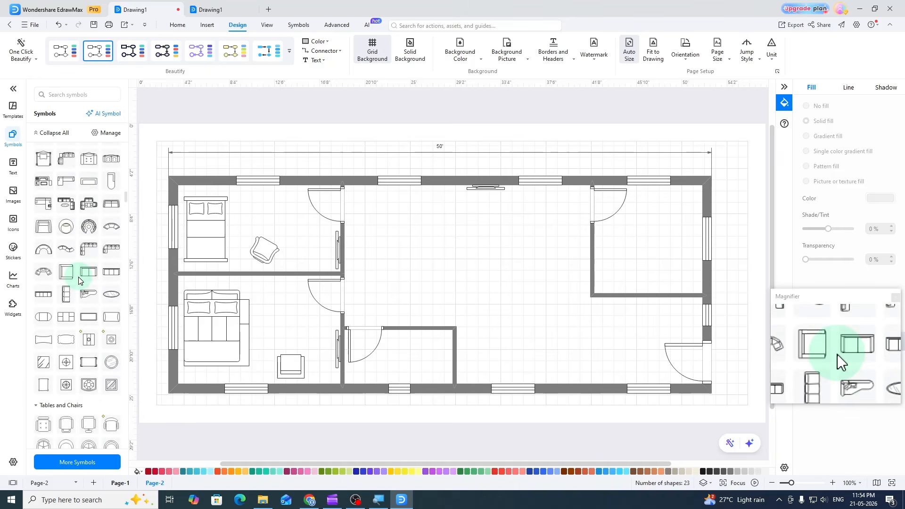
{"action": "scroll", "coordinate": [79, 279], "scroll_direction": "up", "scroll_amount": 3}
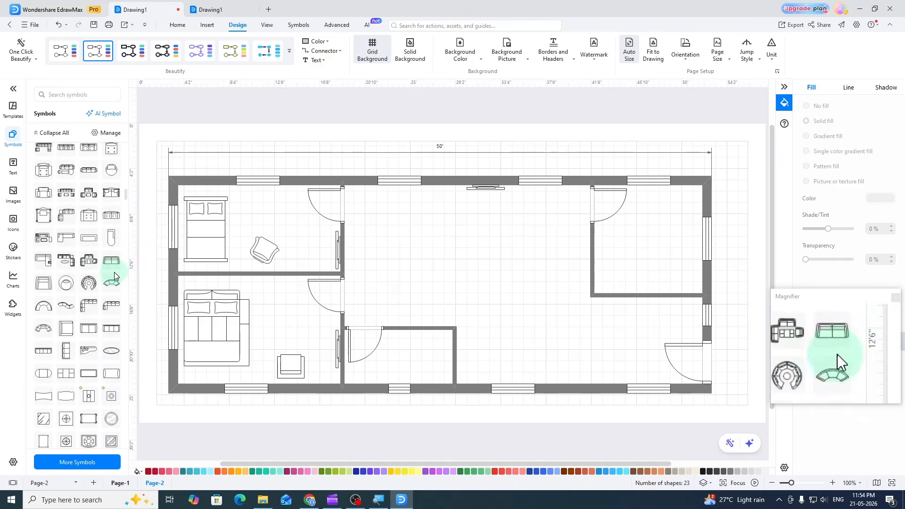
{"action": "scroll", "coordinate": [115, 273], "scroll_direction": "up", "scroll_amount": 1}
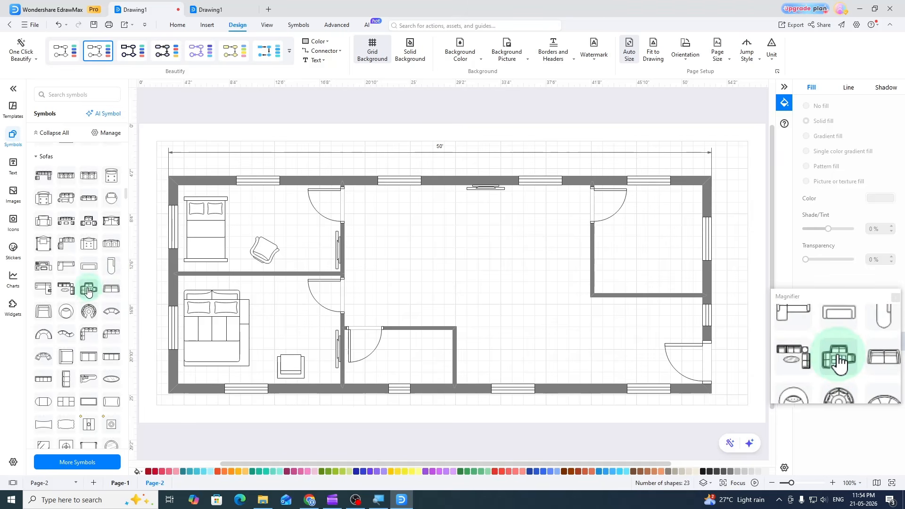
{"action": "left_click_drag", "start_coordinate": [70, 292], "coordinate": [570, 311]}
- Rotate the sofa set 180 degrees, enlarge it slightly and fit it into the corner between the bathroom wall and the lower outer wall
{"action": "left_click", "coordinate": [519, 287]}
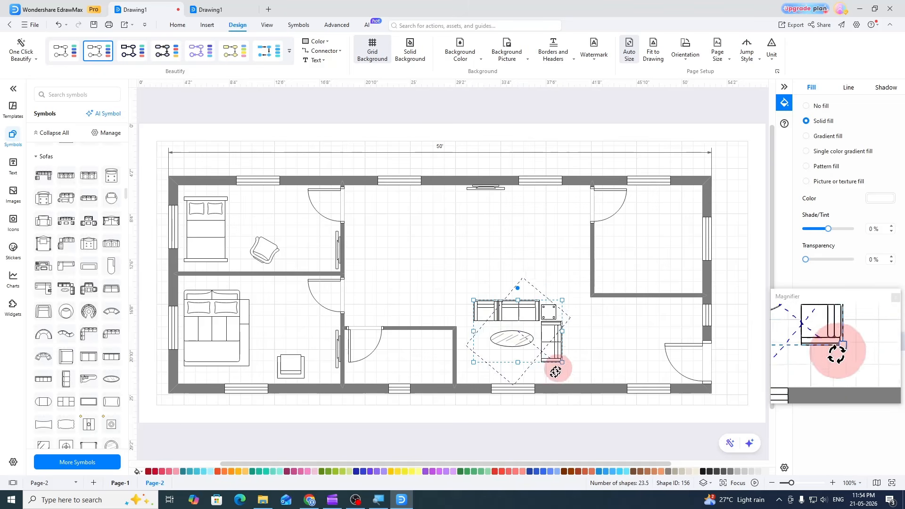
{"action": "left_click_drag", "start_coordinate": [516, 386], "coordinate": [519, 375]}
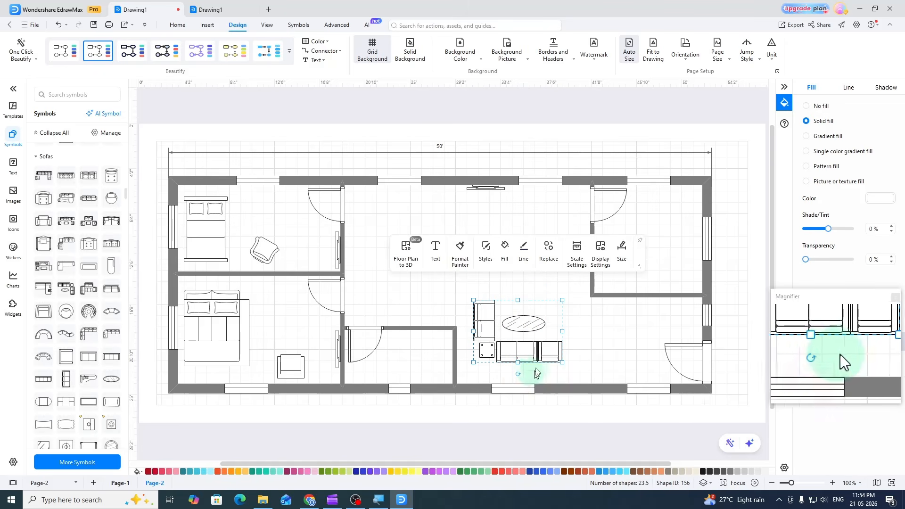
{"action": "left_click_drag", "start_coordinate": [562, 300], "coordinate": [577, 290]}
{"action": "mouse_move", "coordinate": [527, 348]}
{"action": "left_mouse_down"}
{"action": "mouse_move", "coordinate": [517, 370]}
{"action": "mouse_move", "coordinate": [534, 363]}
{"action": "left_mouse_up"}
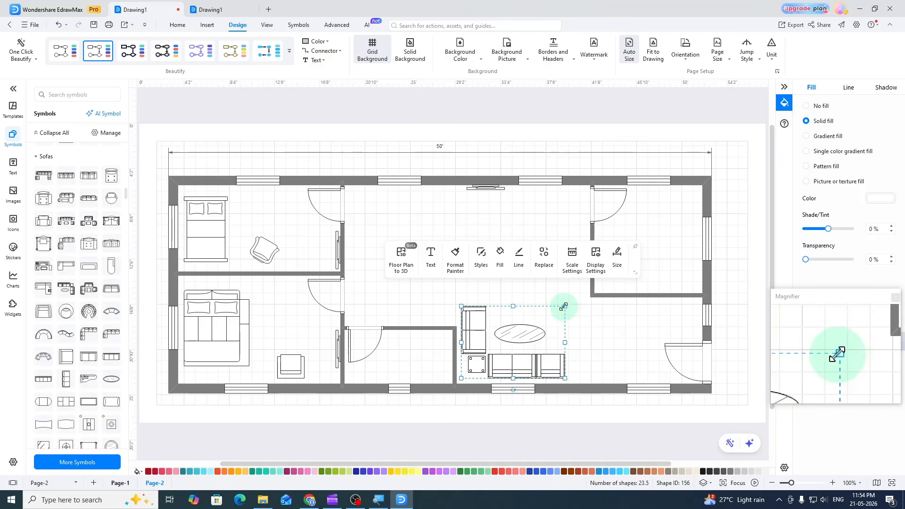
{"action": "left_click_drag", "start_coordinate": [565, 307], "coordinate": [574, 300]}
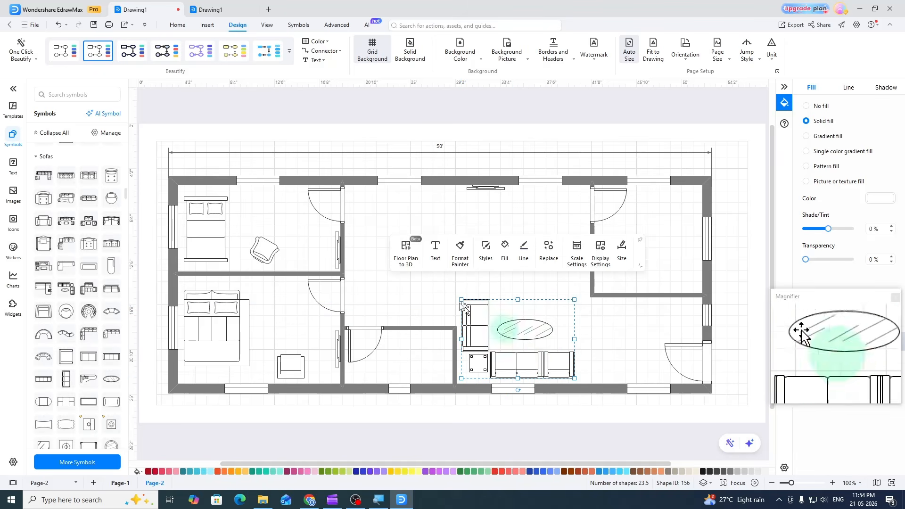
{"action": "left_click", "coordinate": [739, 221]}
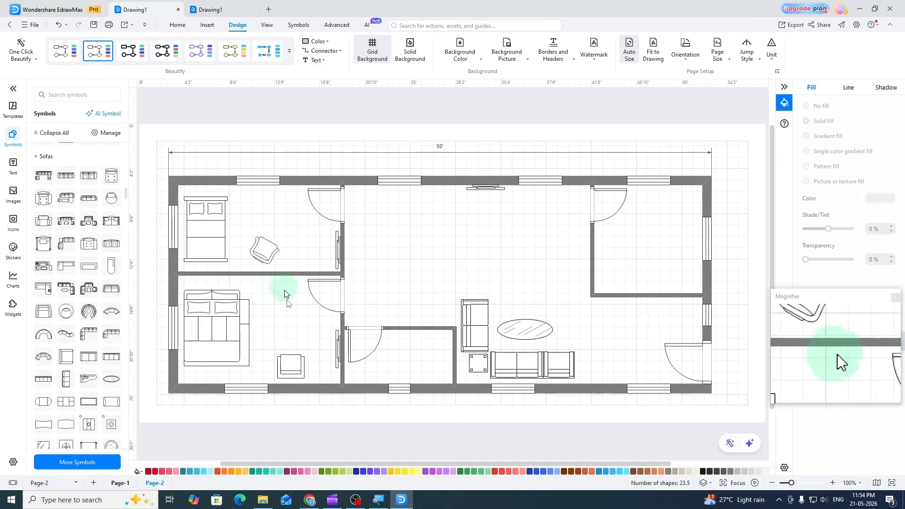
- Copy the lower bedroom's armchair to the space between the sofa set and the entrance door, near the lower wall
{"action": "left_click", "coordinate": [286, 368]}
{"action": "left_click_drag", "start_coordinate": [289, 366], "coordinate": [606, 367]}
{"action": "left_click", "coordinate": [739, 219]}
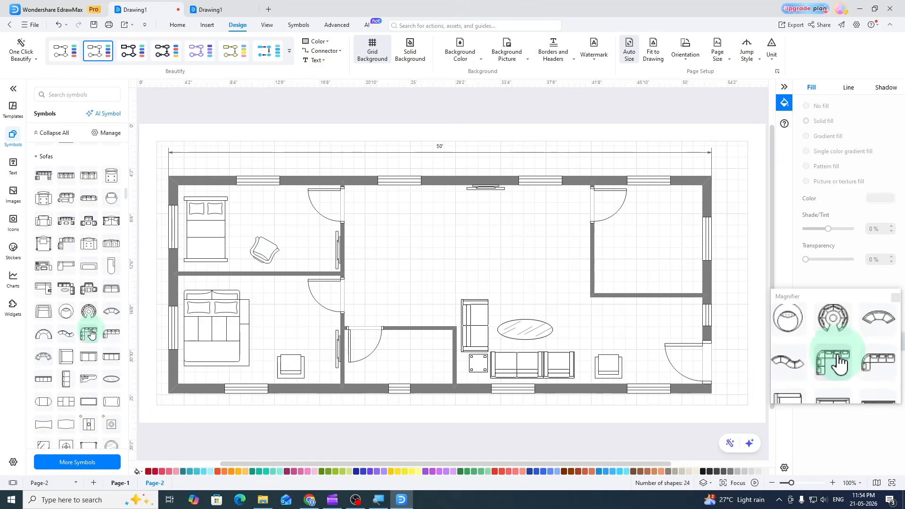
- Place the eight-seat rectangular dining table from the Tables and Chairs library in the upper hall, between the bedroom door and the TV
{"action": "scroll", "coordinate": [96, 319], "scroll_direction": "down", "scroll_amount": 2}
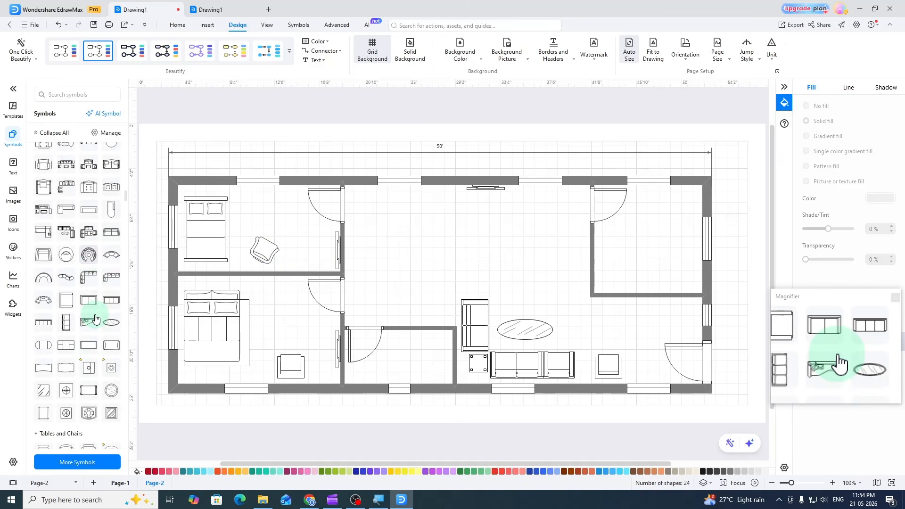
{"action": "scroll", "coordinate": [96, 319], "scroll_direction": "down", "scroll_amount": 2}
{"action": "scroll", "coordinate": [96, 319], "scroll_direction": "down", "scroll_amount": 9}
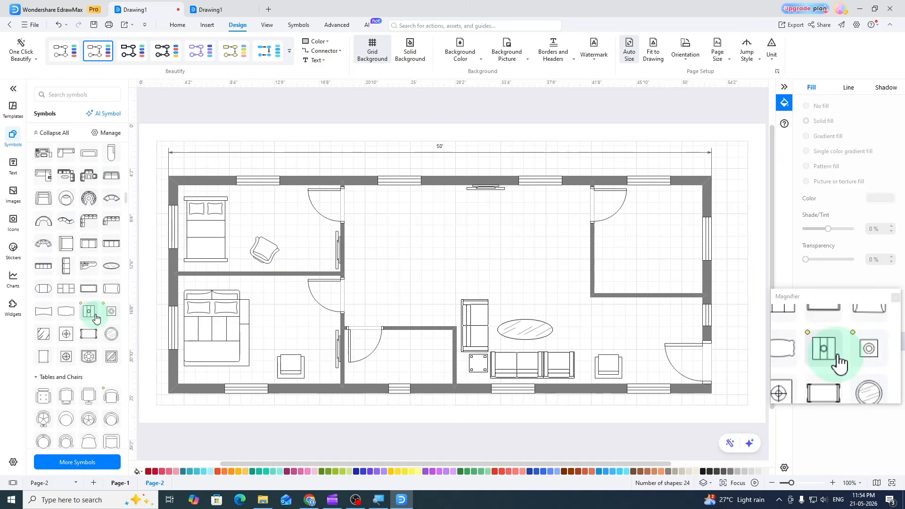
{"action": "scroll", "coordinate": [96, 319], "scroll_direction": "down", "scroll_amount": 3}
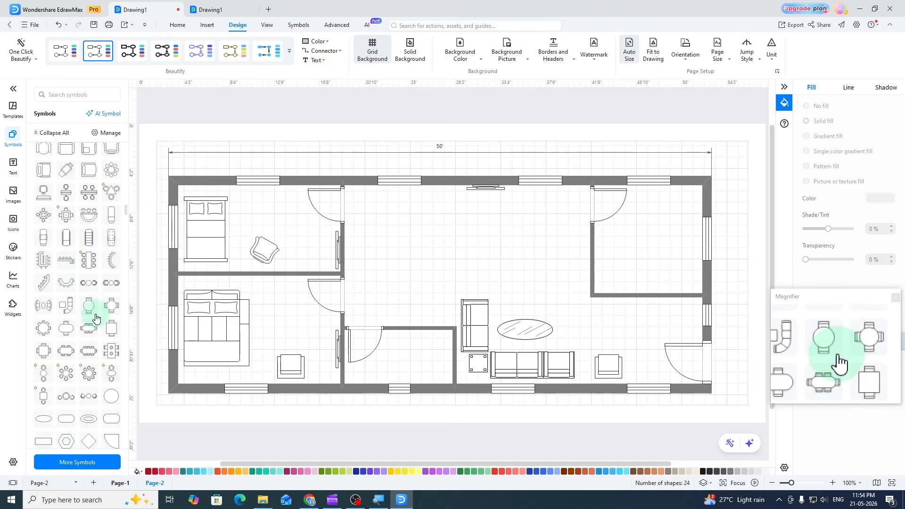
{"action": "scroll", "coordinate": [95, 319], "scroll_direction": "down", "scroll_amount": 4}
{"action": "scroll", "coordinate": [95, 319], "scroll_direction": "up", "scroll_amount": 2}
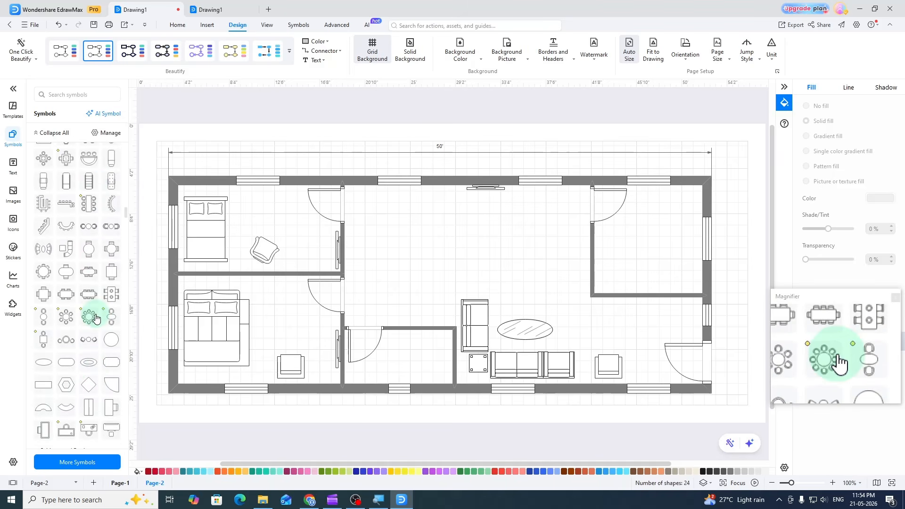
{"action": "scroll", "coordinate": [86, 298], "scroll_direction": "up", "scroll_amount": 1}
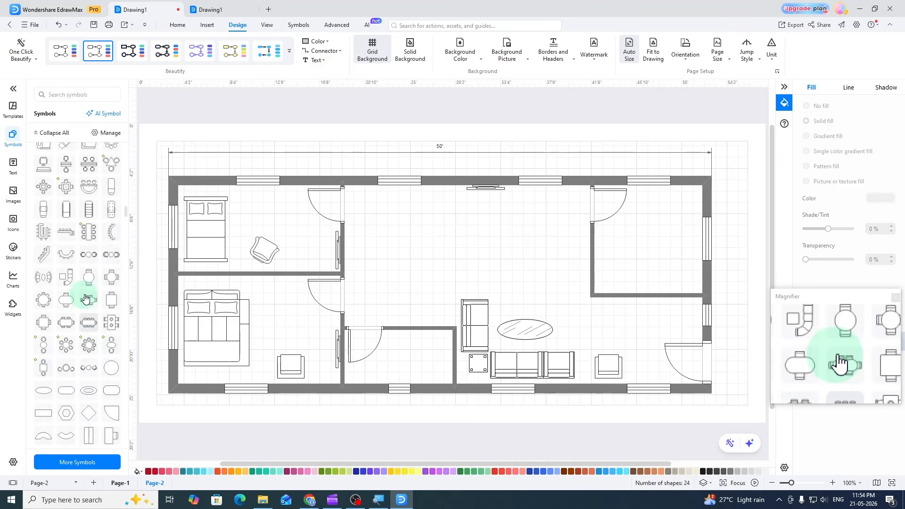
{"action": "scroll", "coordinate": [86, 299], "scroll_direction": "up", "scroll_amount": 2}
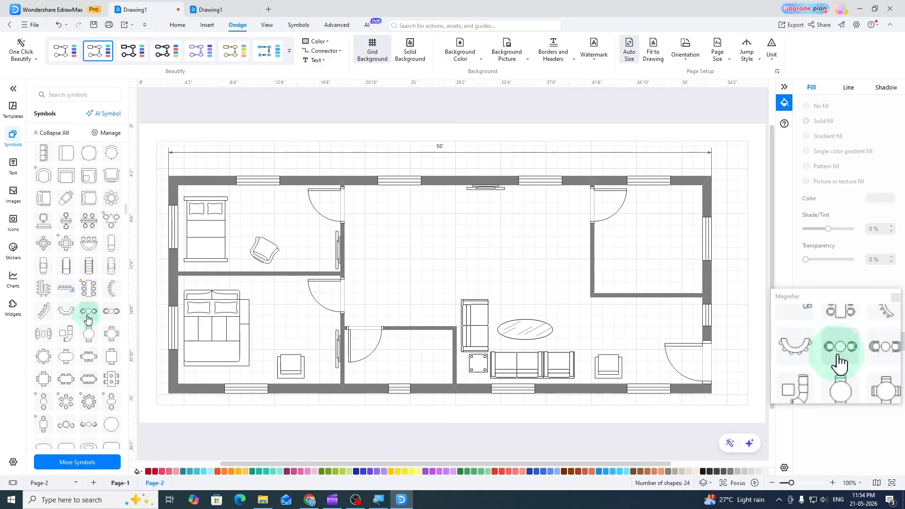
{"action": "scroll", "coordinate": [92, 310], "scroll_direction": "down", "scroll_amount": 1}
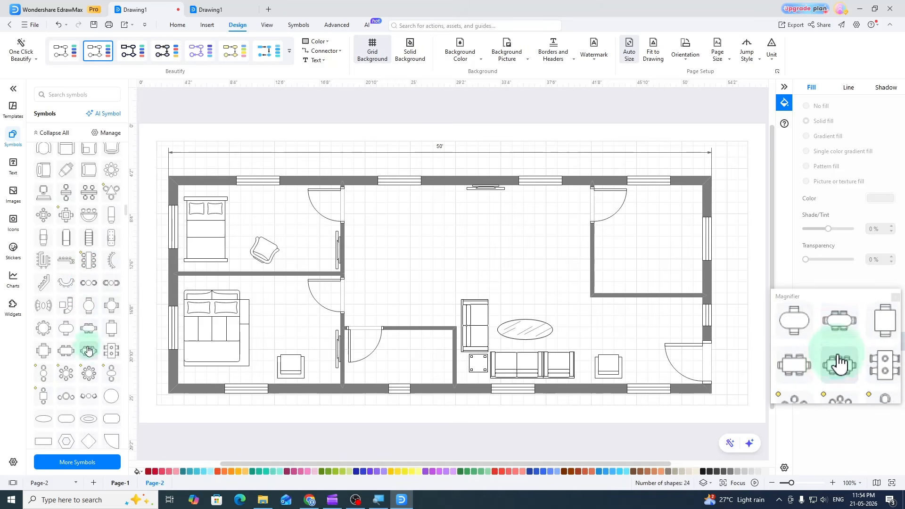
{"action": "left_click_drag", "start_coordinate": [87, 352], "coordinate": [421, 219]}
{"action": "left_click_drag", "start_coordinate": [461, 242], "coordinate": [468, 244]}
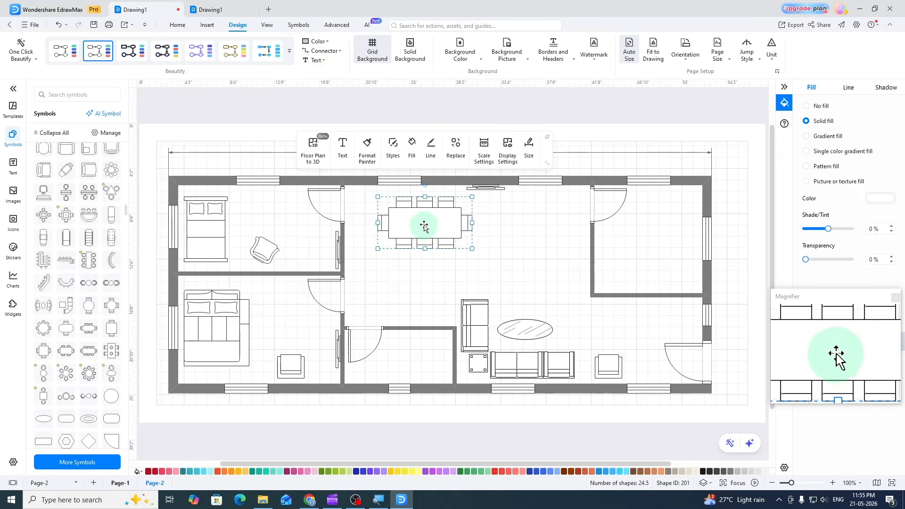
{"action": "left_click_drag", "start_coordinate": [425, 226], "coordinate": [423, 225]}
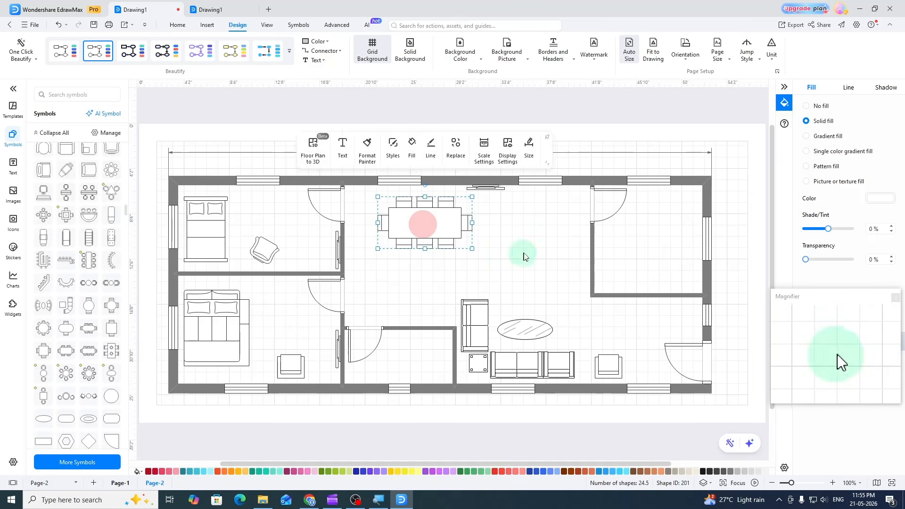
{"action": "left_click", "coordinate": [531, 254]}
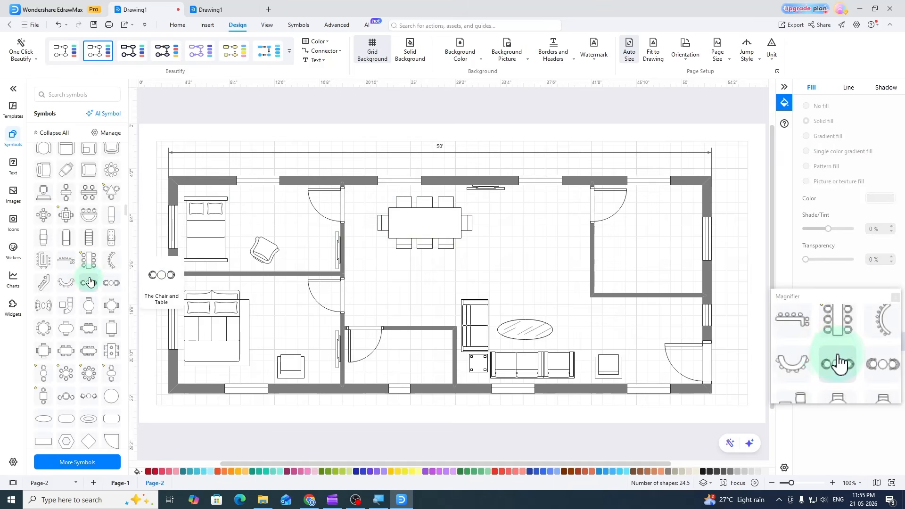
- Add a shoe cabinet from the Bedroom library, rotate it to horizontal and set it against the underside of the kitchen's lower wall
{"action": "scroll", "coordinate": [89, 282], "scroll_direction": "up", "scroll_amount": 5}
{"action": "scroll", "coordinate": [90, 282], "scroll_direction": "up", "scroll_amount": 1}
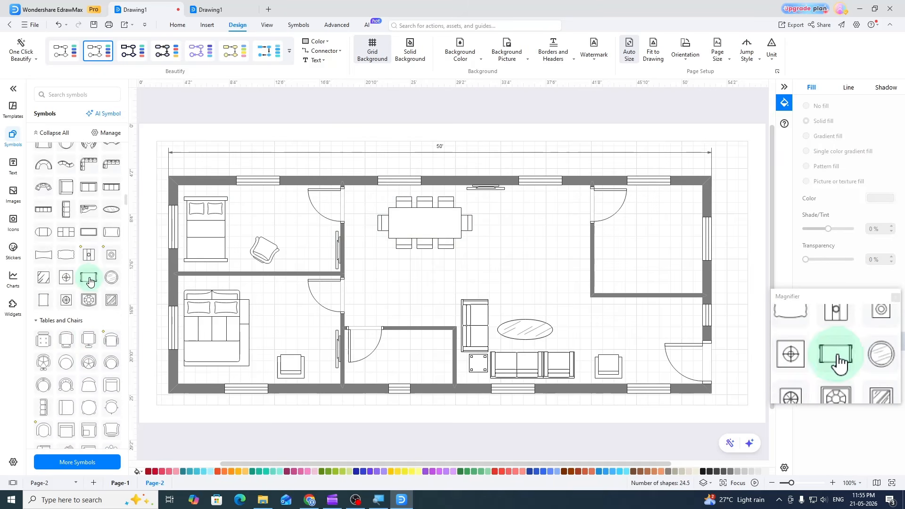
{"action": "scroll", "coordinate": [99, 282], "scroll_direction": "up", "scroll_amount": 5}
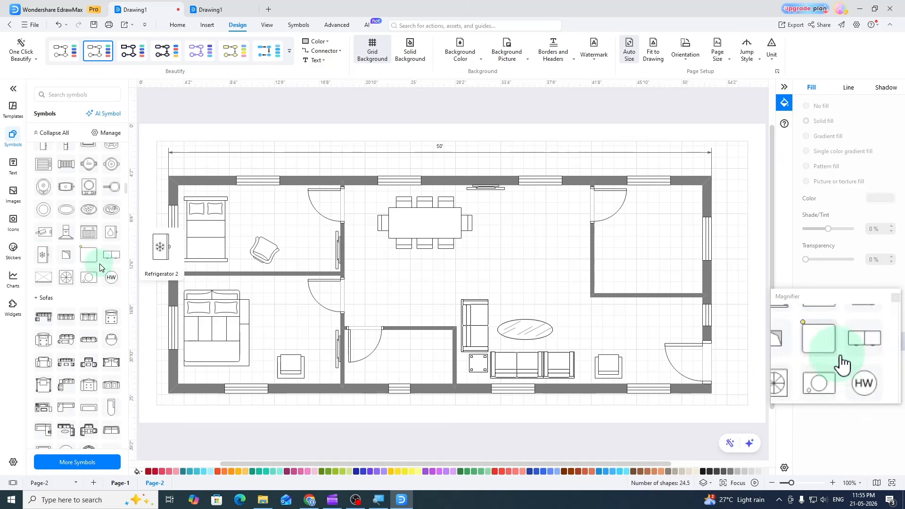
{"action": "scroll", "coordinate": [110, 273], "scroll_direction": "up", "scroll_amount": 2}
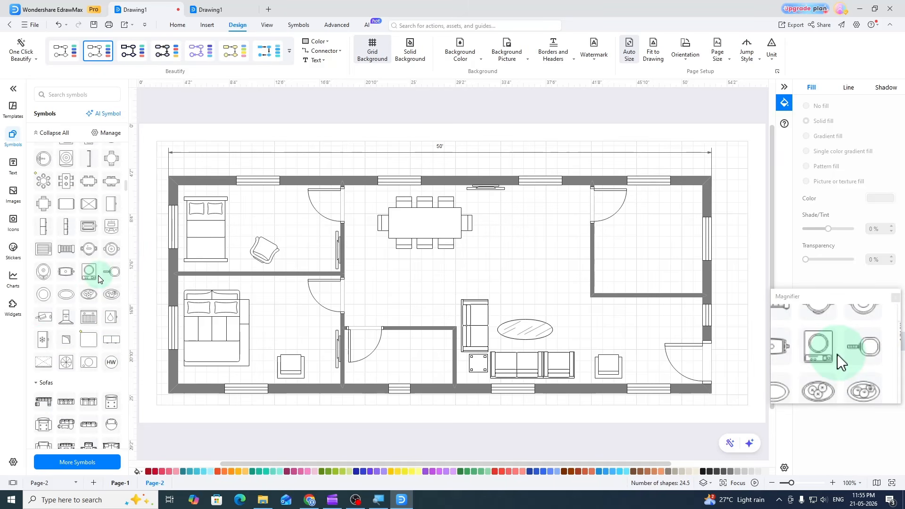
{"action": "scroll", "coordinate": [99, 278], "scroll_direction": "down", "scroll_amount": 2}
{"action": "scroll", "coordinate": [99, 279], "scroll_direction": "up", "scroll_amount": 5}
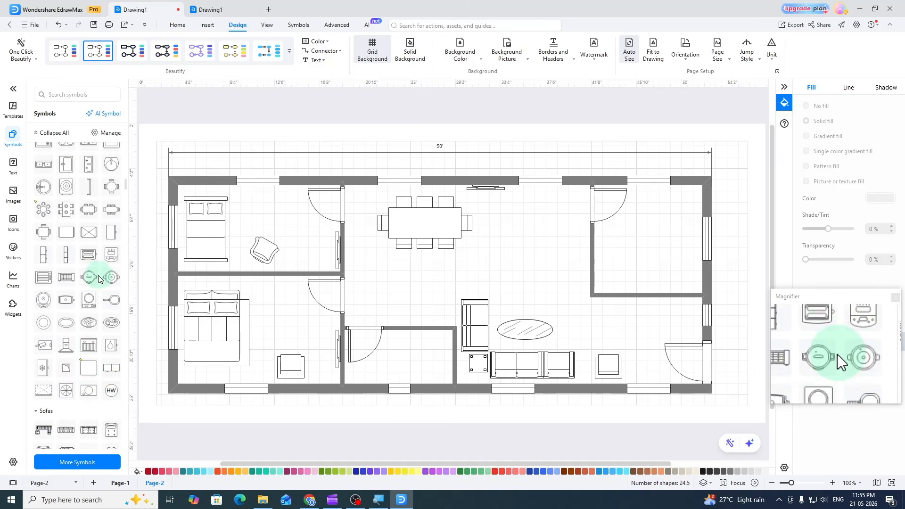
{"action": "scroll", "coordinate": [99, 279], "scroll_direction": "down", "scroll_amount": 5}
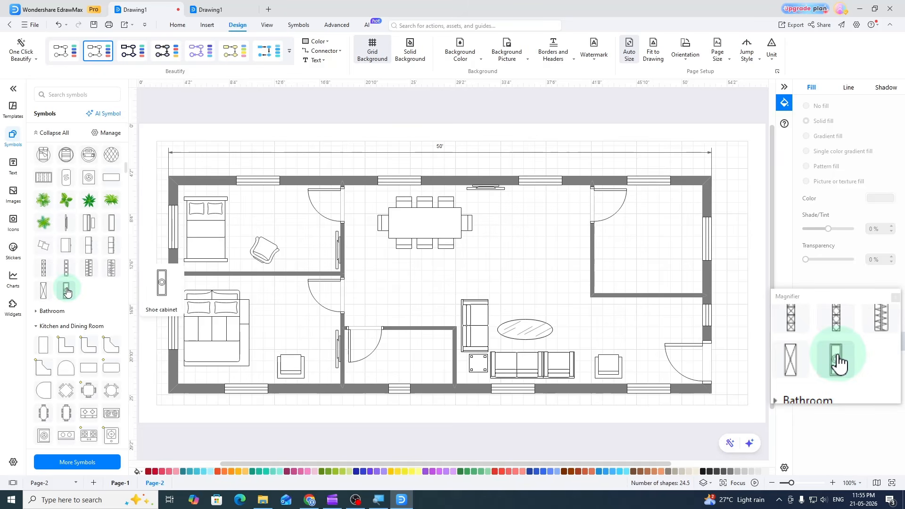
{"action": "left_click_drag", "start_coordinate": [67, 292], "coordinate": [595, 324]}
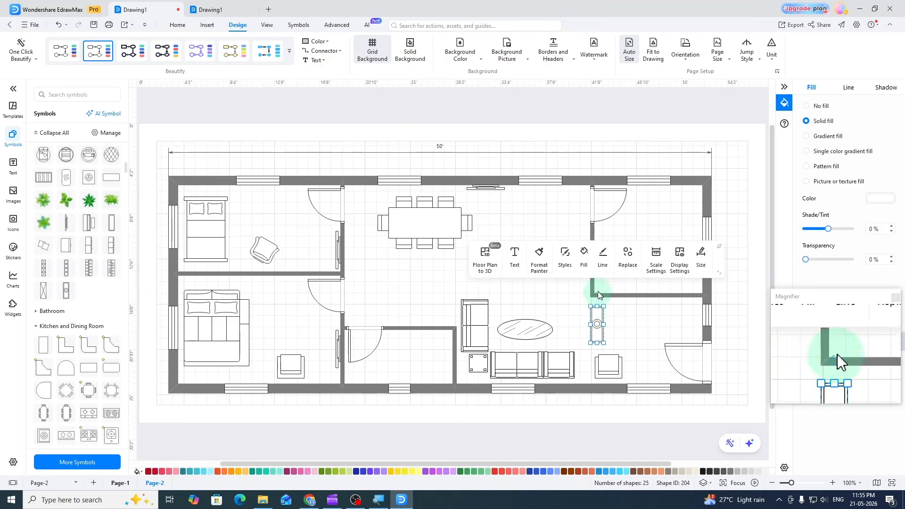
{"action": "left_click_drag", "start_coordinate": [597, 294], "coordinate": [630, 306]}
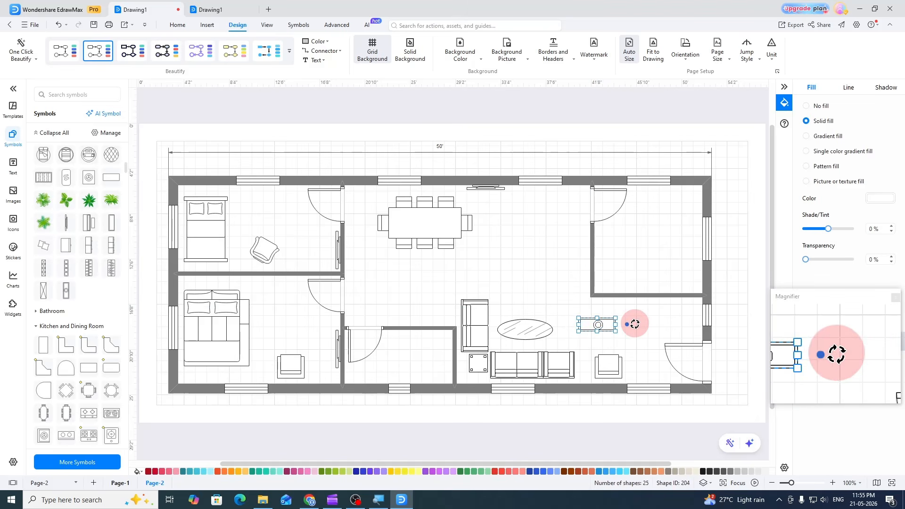
{"action": "left_click", "coordinate": [609, 328]}
{"action": "left_click_drag", "start_coordinate": [609, 321], "coordinate": [624, 303]}
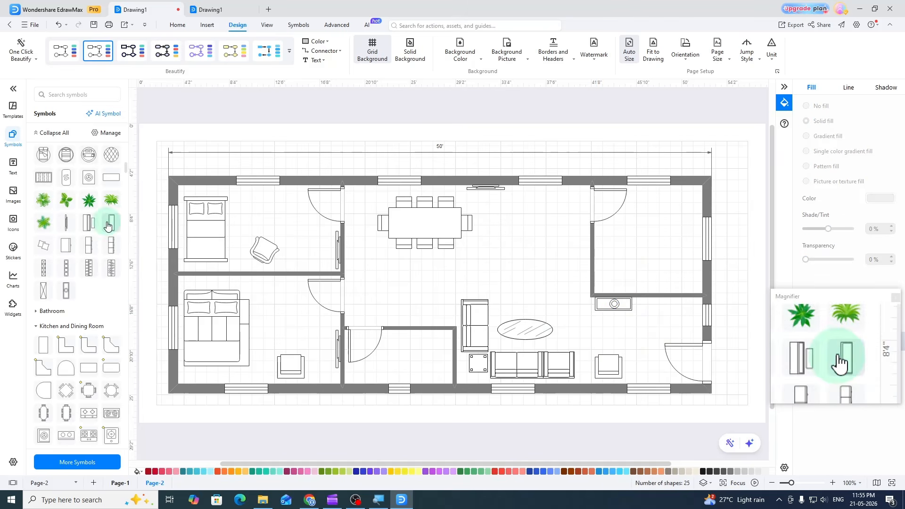
- Place one green plant below the kitchen's lower wall near the outer wall and another beside the armchair near the entrance door
{"action": "left_click_drag", "start_coordinate": [89, 200], "coordinate": [688, 315]}
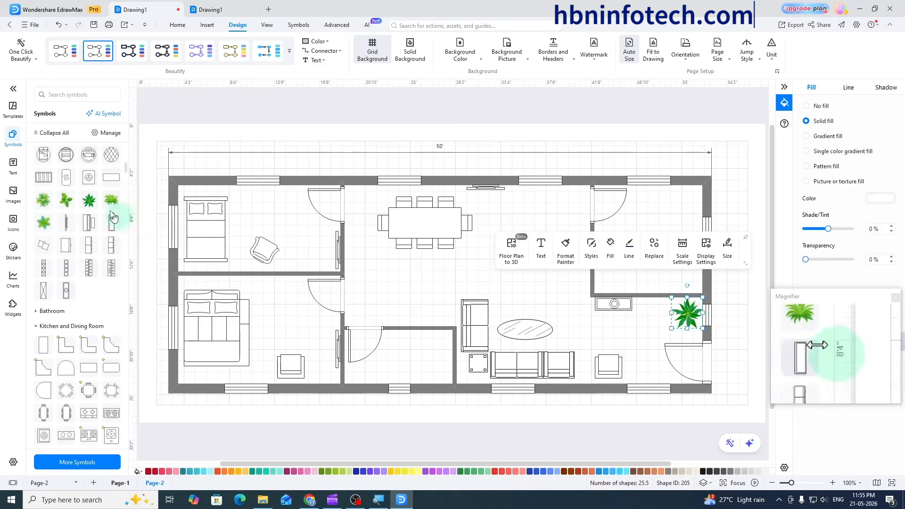
{"action": "left_click_drag", "start_coordinate": [73, 209], "coordinate": [646, 373]}
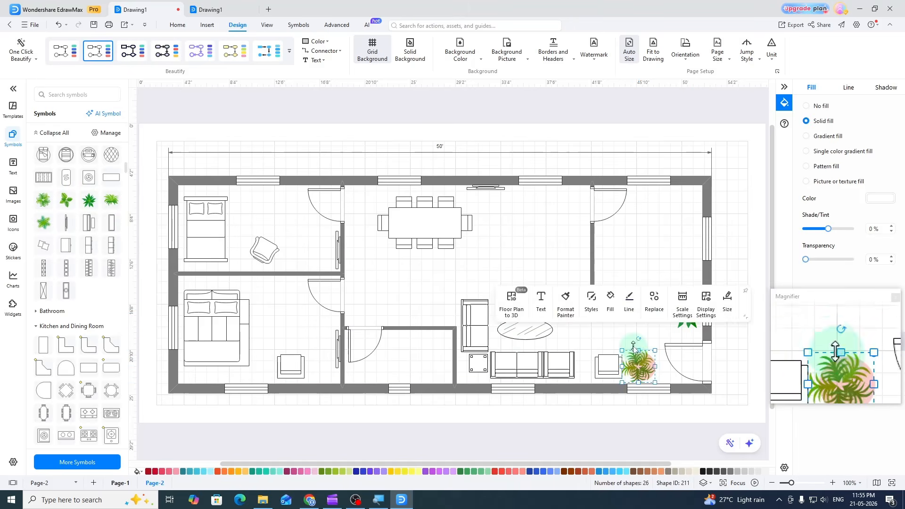
{"action": "left_click", "coordinate": [726, 245]}
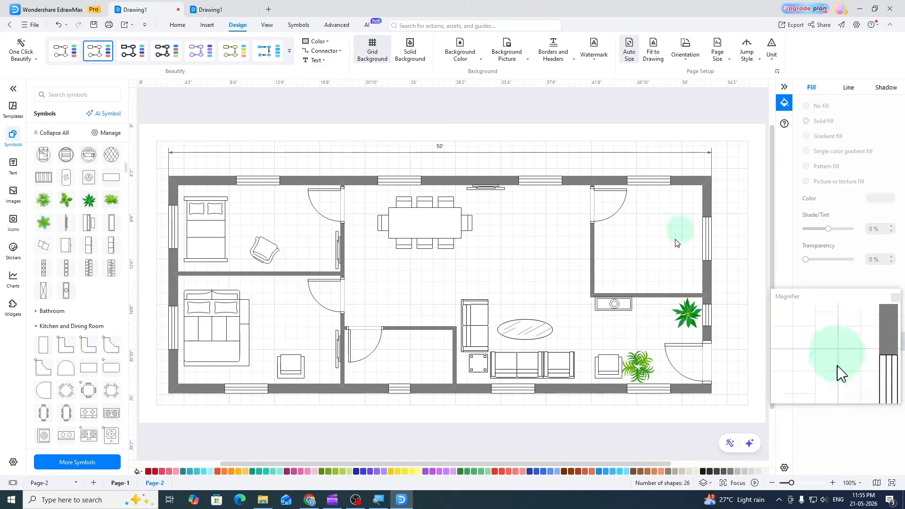
- Check the kitchen in the reference plan and place the L-shaped closet as a counter in the kitchen's lower-left corner
{"action": "left_click", "coordinate": [211, 13]}
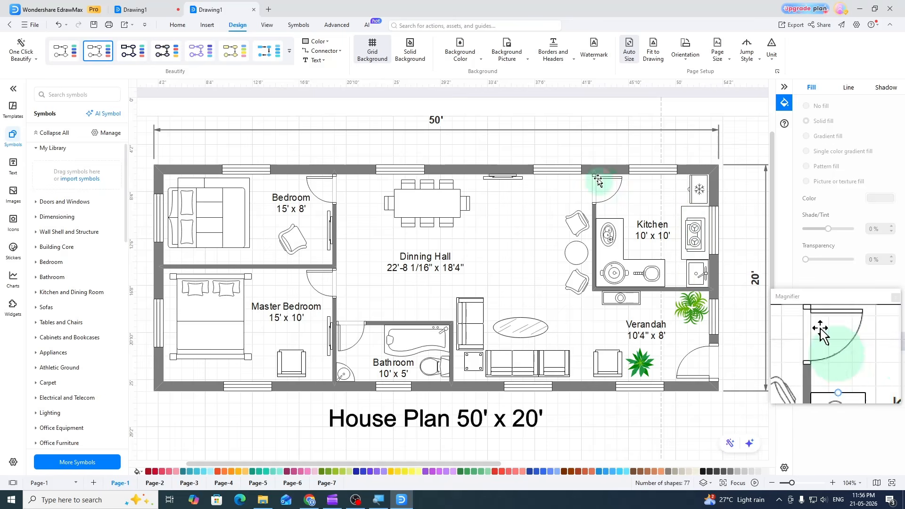
{"action": "left_click", "coordinate": [144, 10]}
{"action": "scroll", "coordinate": [82, 308], "scroll_direction": "down", "scroll_amount": 5}
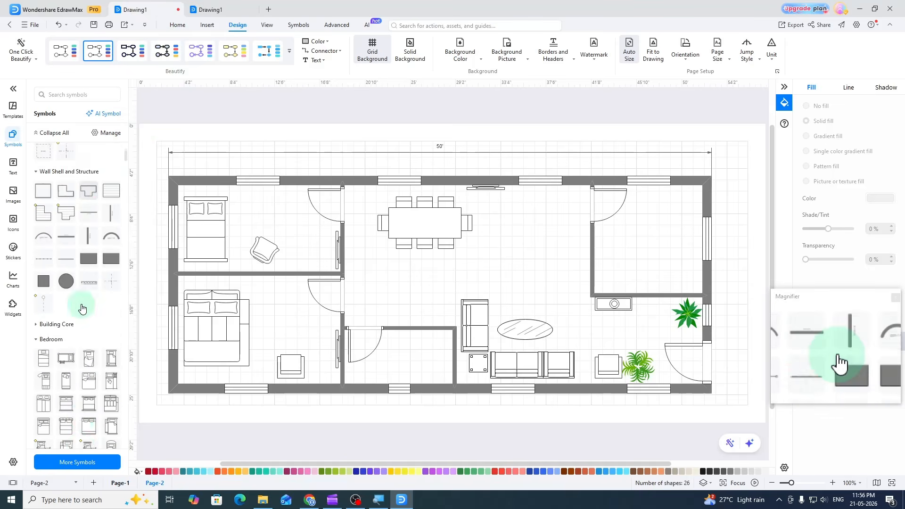
{"action": "scroll", "coordinate": [83, 308], "scroll_direction": "down", "scroll_amount": 10}
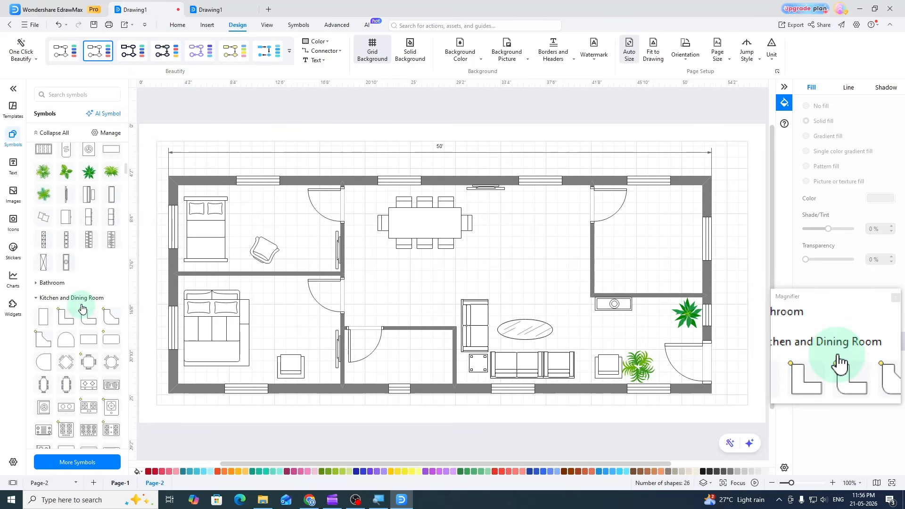
{"action": "scroll", "coordinate": [83, 308], "scroll_direction": "down", "scroll_amount": 5}
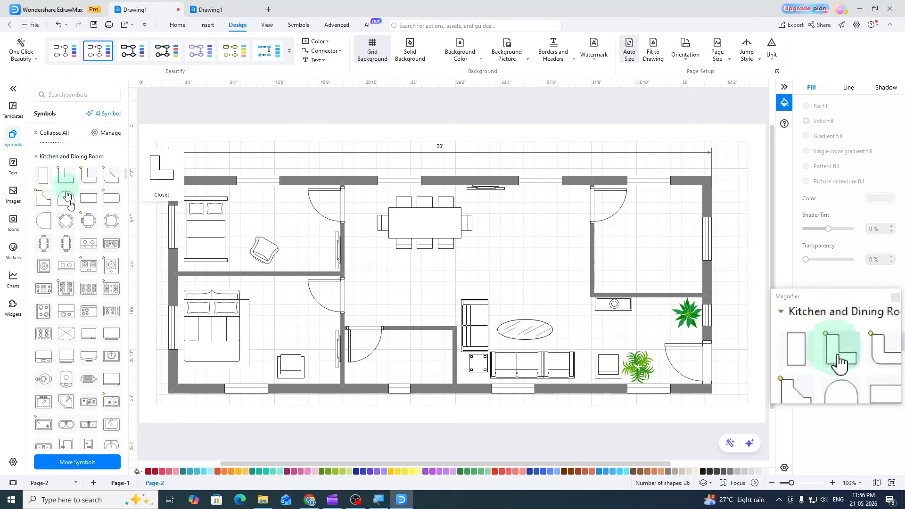
{"action": "left_click_drag", "start_coordinate": [67, 178], "coordinate": [633, 265]}
{"action": "left_click", "coordinate": [667, 227]}
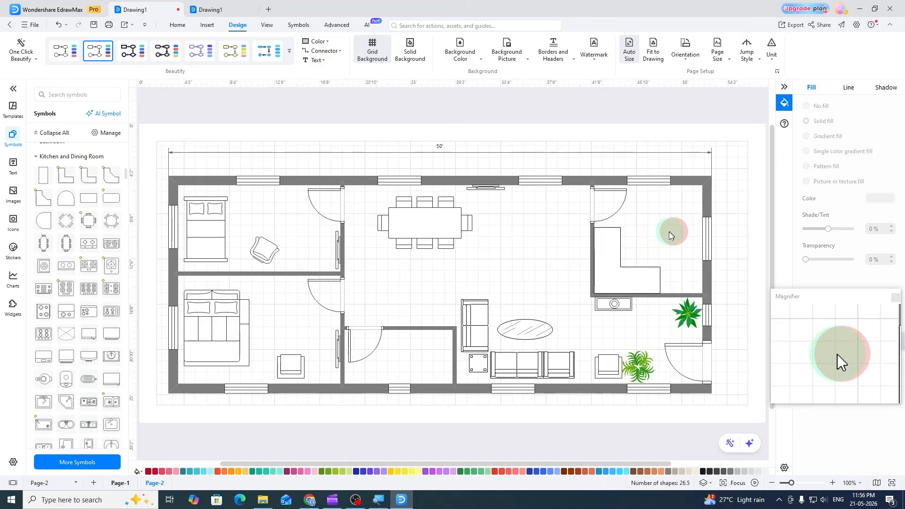
- Check the reference plan again and place the Refrigerator 2 symbol in the kitchen's upper-right corner
{"action": "left_click", "coordinate": [198, 9]}
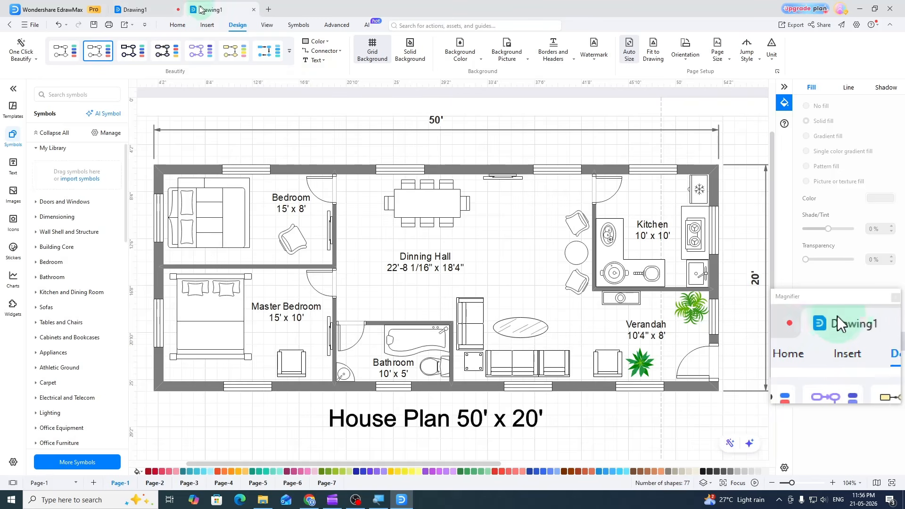
{"action": "left_click", "coordinate": [140, 10]}
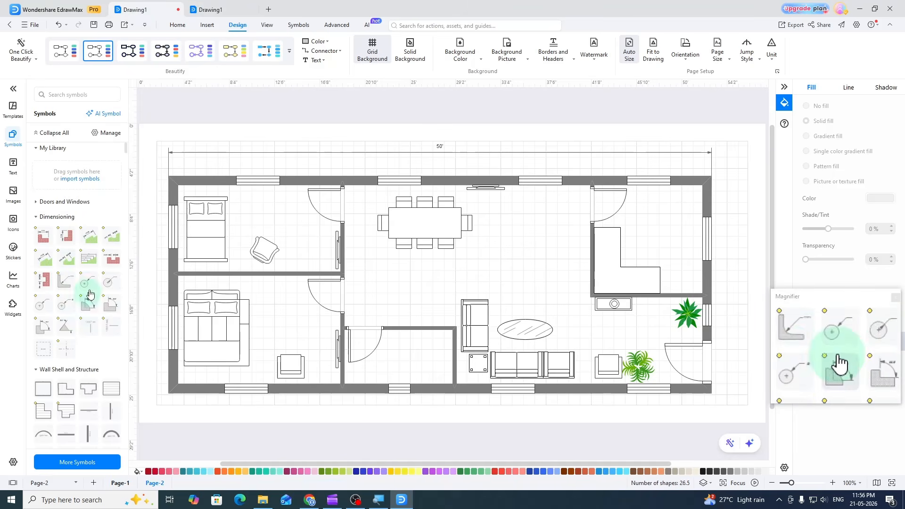
{"action": "scroll", "coordinate": [88, 309], "scroll_direction": "down", "scroll_amount": 6}
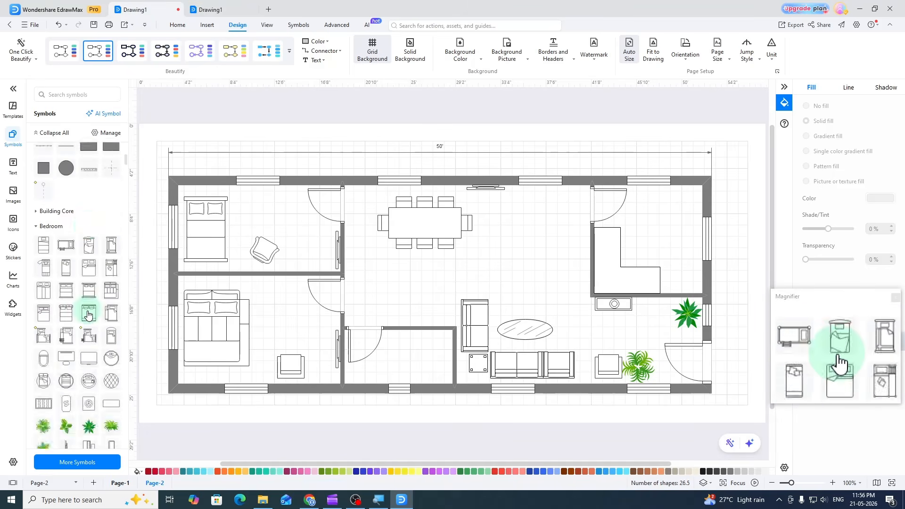
{"action": "scroll", "coordinate": [88, 314], "scroll_direction": "down", "scroll_amount": 8}
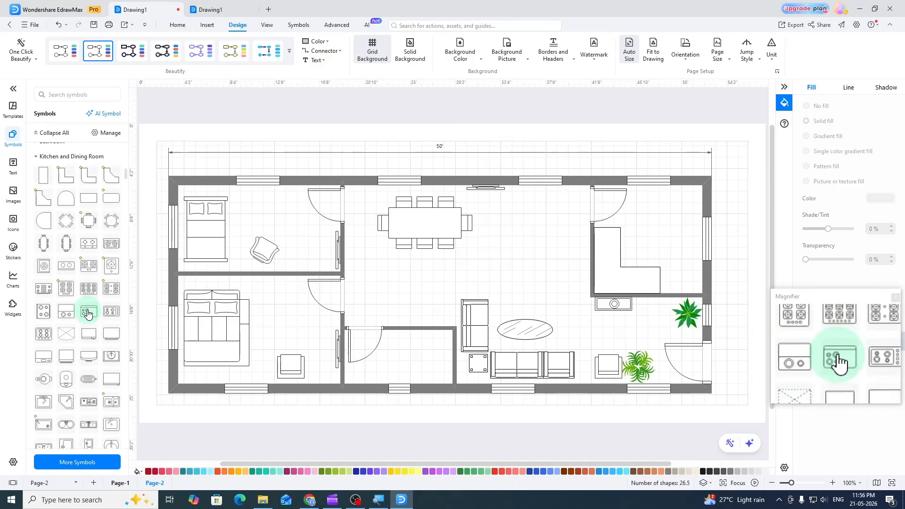
{"action": "scroll", "coordinate": [88, 315], "scroll_direction": "down", "scroll_amount": 8}
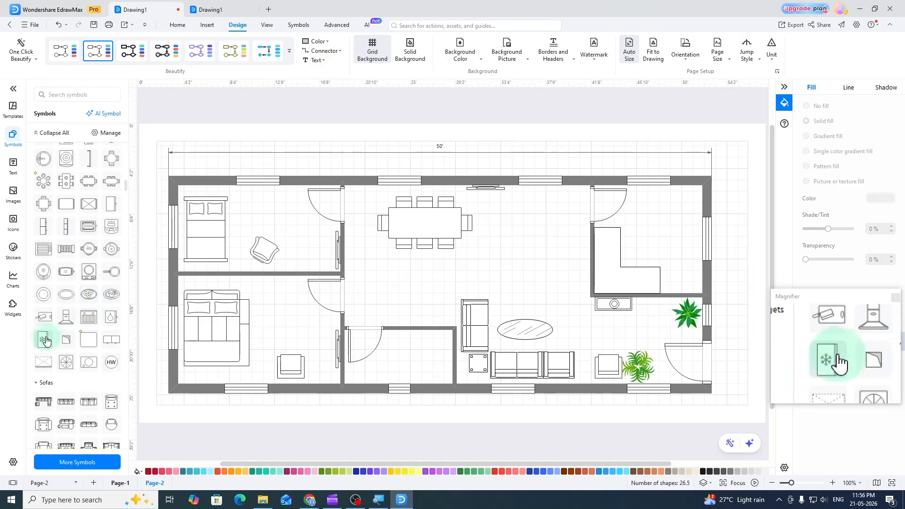
{"action": "left_click_drag", "start_coordinate": [45, 339], "coordinate": [698, 207]}
{"action": "left_click", "coordinate": [667, 228]}
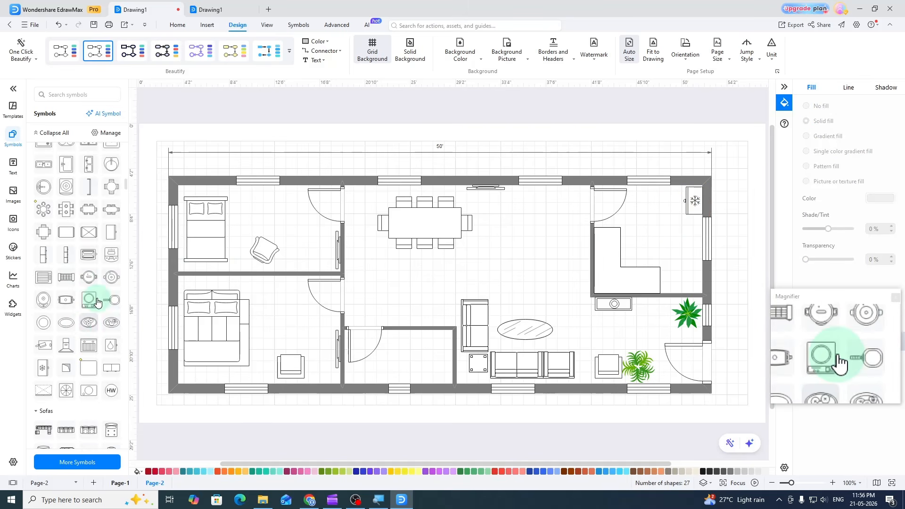
- Check the kitchen in the reference plan and place a rectangular Closet as a vertical counter against the outer wall below the refrigerator
{"action": "scroll", "coordinate": [98, 302], "scroll_direction": "up", "scroll_amount": 2}
{"action": "scroll", "coordinate": [98, 302], "scroll_direction": "up", "scroll_amount": 4}
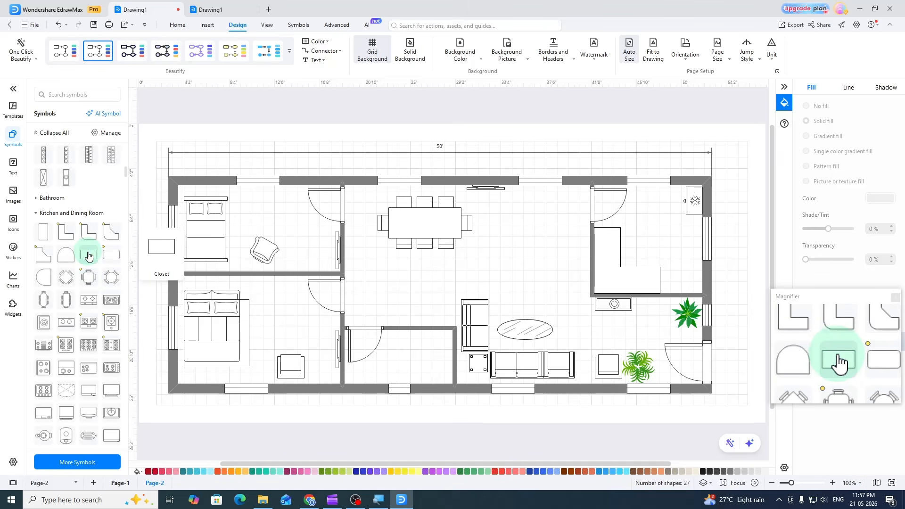
{"action": "left_click", "coordinate": [235, 10]}
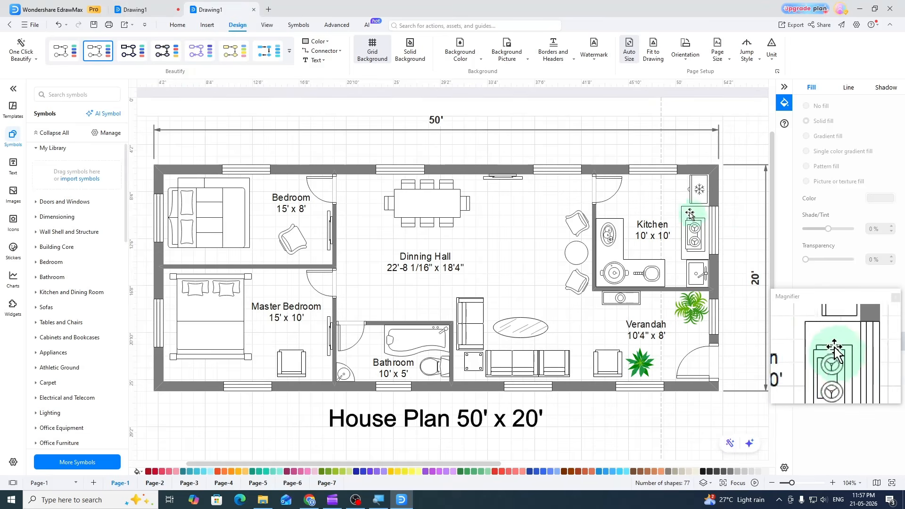
{"action": "left_click", "coordinate": [142, 10]}
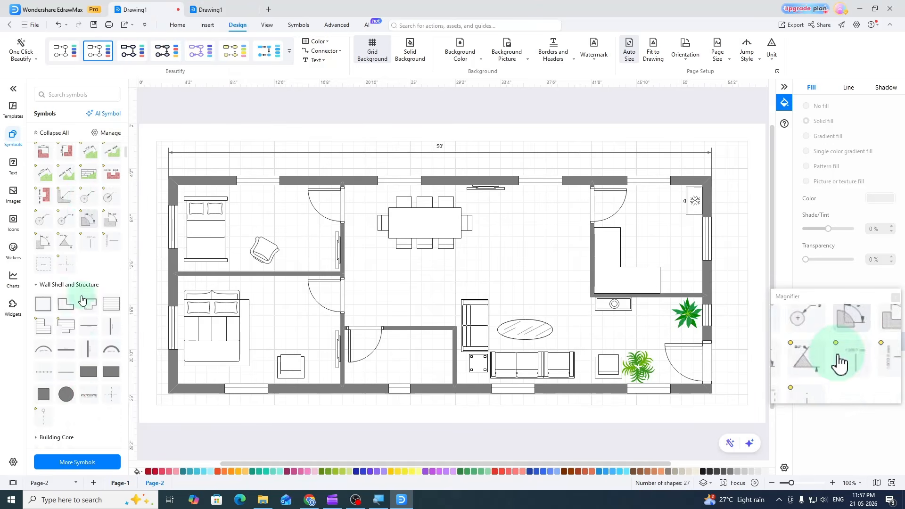
{"action": "scroll", "coordinate": [83, 301], "scroll_direction": "down", "scroll_amount": 10}
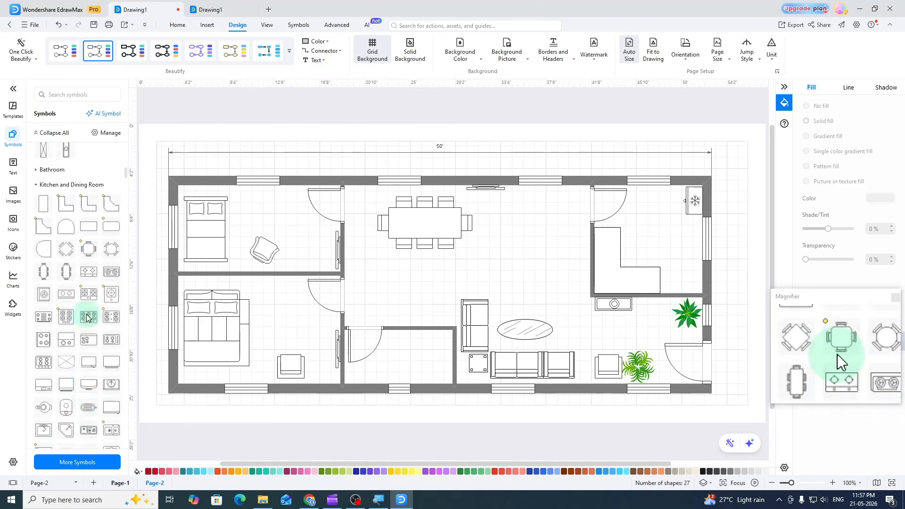
{"action": "scroll", "coordinate": [87, 317], "scroll_direction": "down", "scroll_amount": 6}
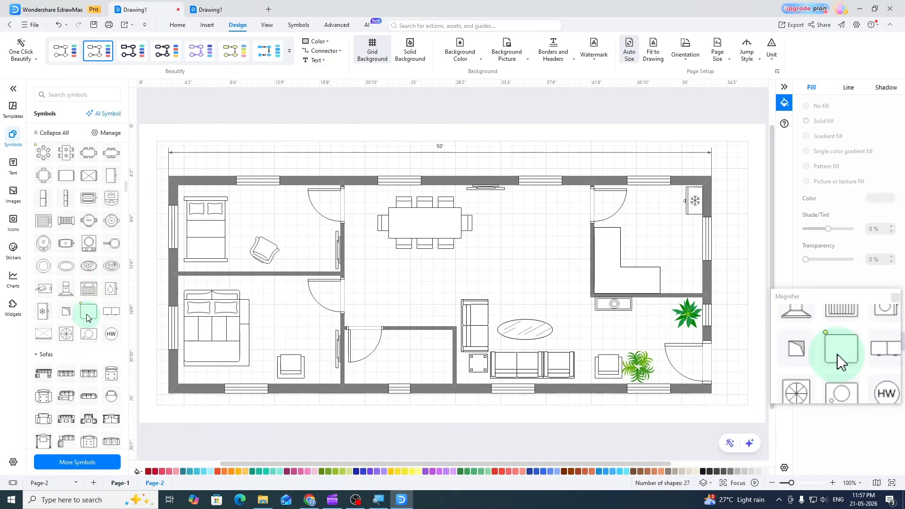
{"action": "scroll", "coordinate": [86, 318], "scroll_direction": "up", "scroll_amount": 3}
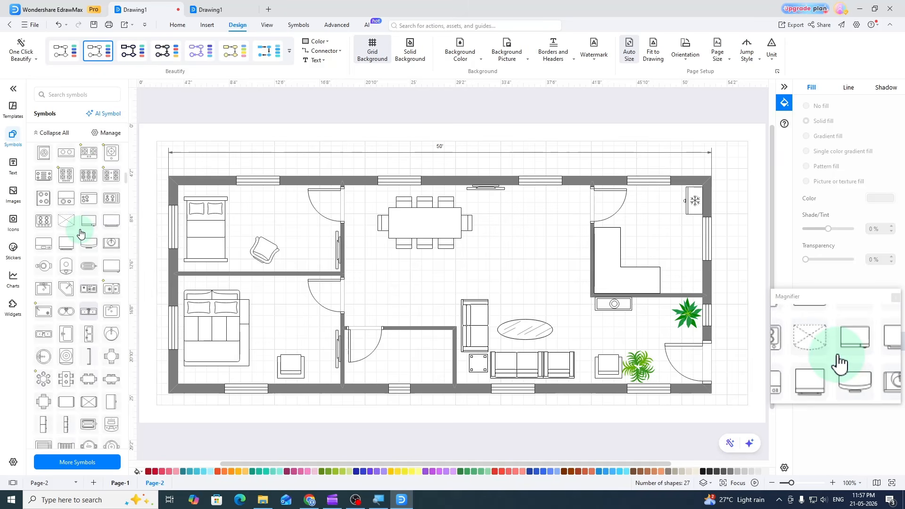
{"action": "scroll", "coordinate": [81, 233], "scroll_direction": "up", "scroll_amount": 5}
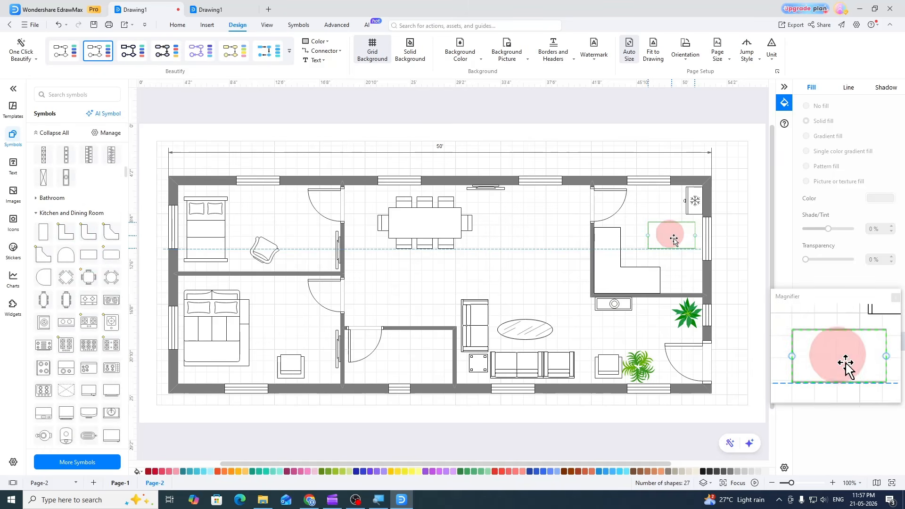
{"action": "left_click_drag", "start_coordinate": [663, 246], "coordinate": [663, 244]}
{"action": "left_click_drag", "start_coordinate": [671, 211], "coordinate": [690, 240]}
{"action": "left_click", "coordinate": [676, 237]}
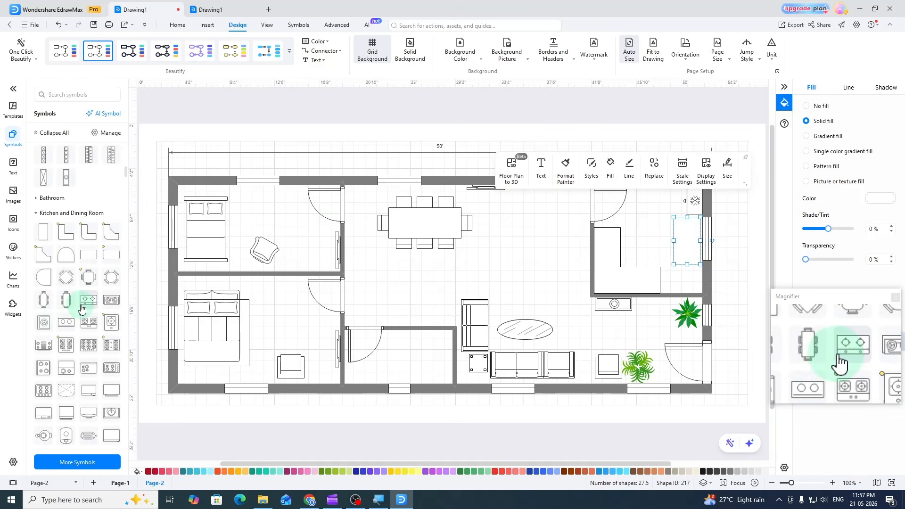
- Add a single-bowl sink in the kitchen's lower-right corner and set the Gas stoves symbol vertically on the outer-wall counter
{"action": "scroll", "coordinate": [83, 308], "scroll_direction": "down", "scroll_amount": 3}
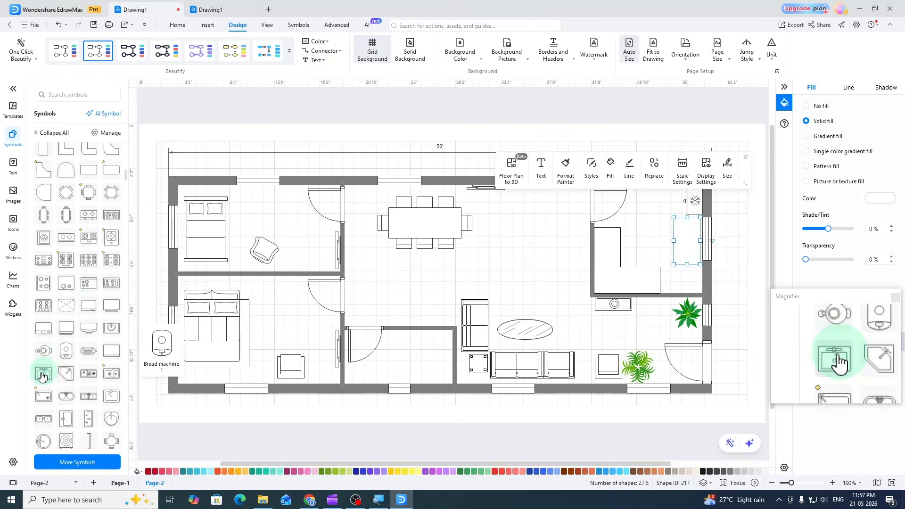
{"action": "left_click_drag", "start_coordinate": [44, 372], "coordinate": [693, 279]}
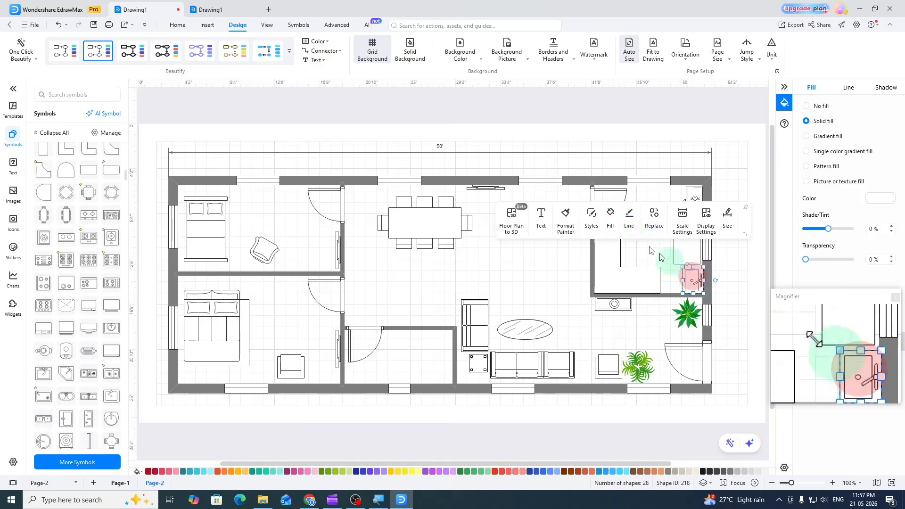
{"action": "left_click", "coordinate": [644, 191]}
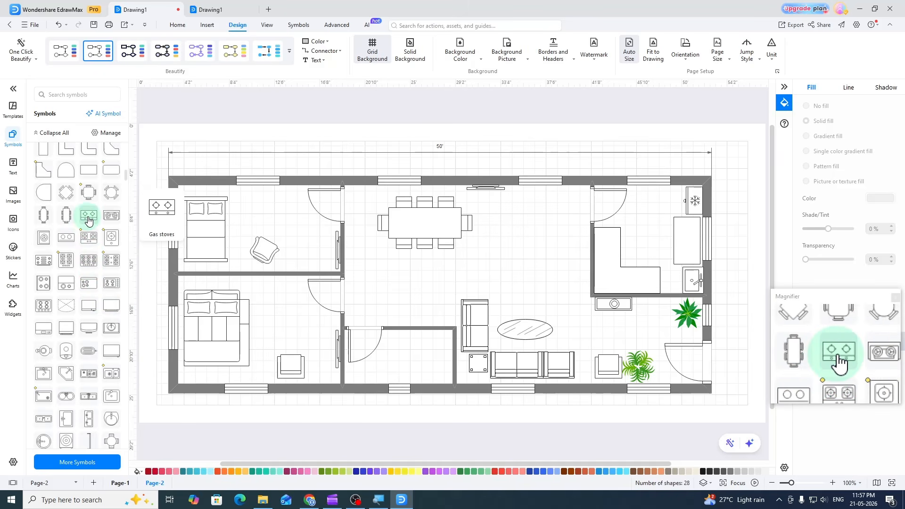
{"action": "left_click_drag", "start_coordinate": [89, 217], "coordinate": [687, 244]}
{"action": "left_click", "coordinate": [635, 219]}
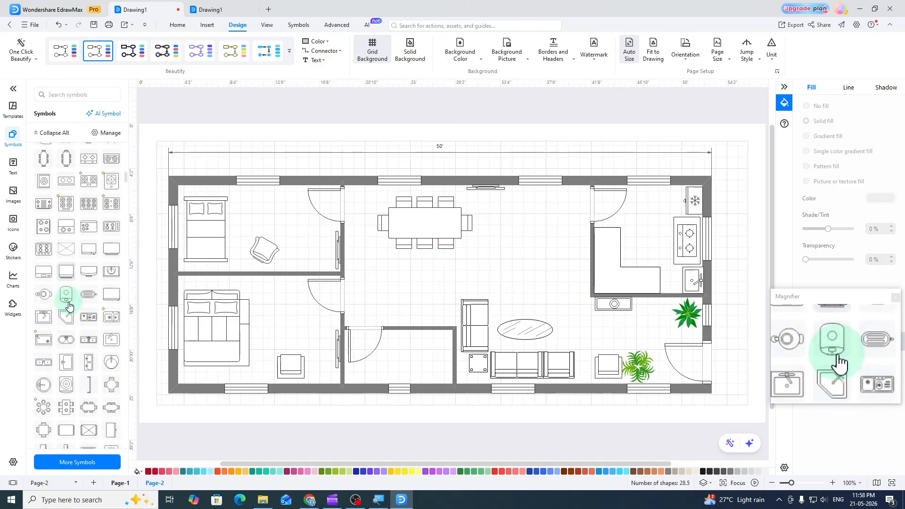
- Add a fruit plate to the L-shaped kitchen counter and rotate it upright along the counter's vertical arm
{"action": "scroll", "coordinate": [68, 302], "scroll_direction": "down", "scroll_amount": 3}
{"action": "scroll", "coordinate": [76, 303], "scroll_direction": "down", "scroll_amount": 1}
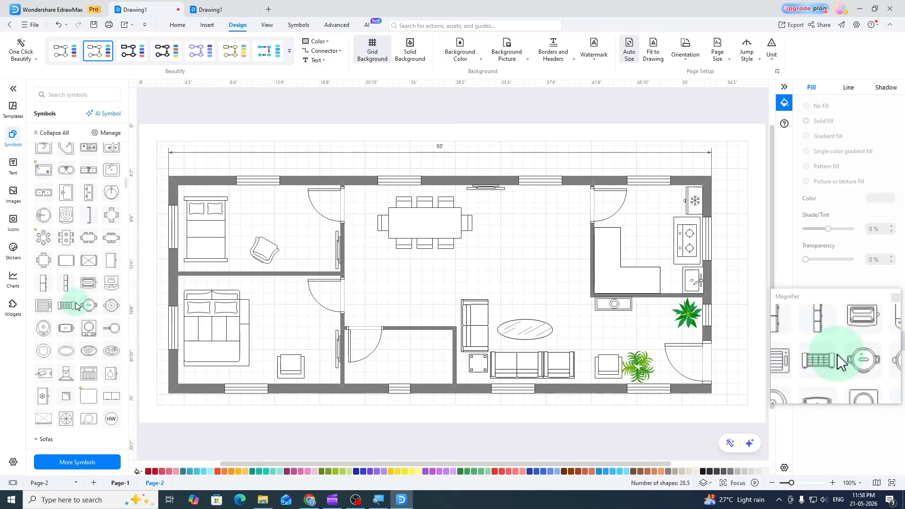
{"action": "scroll", "coordinate": [72, 341], "scroll_direction": "down", "scroll_amount": 1}
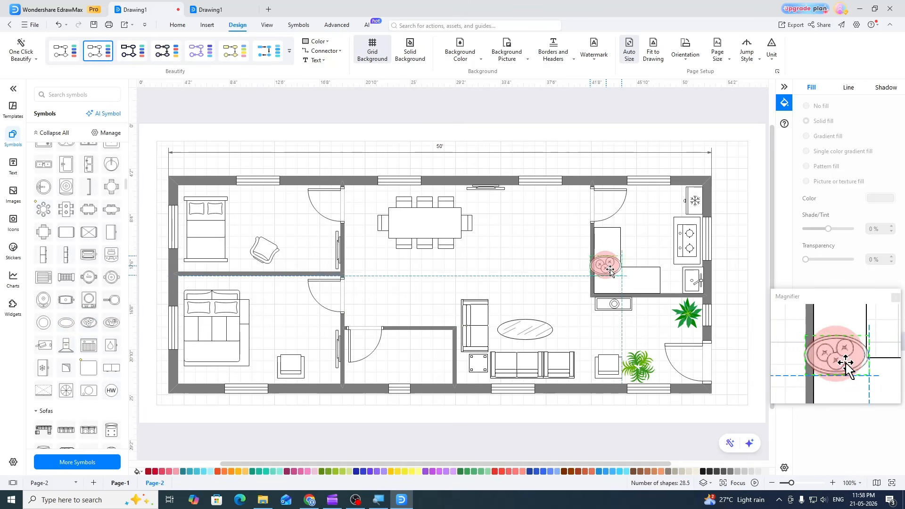
{"action": "mouse_move", "coordinate": [611, 271]}
{"action": "left_mouse_down"}
{"action": "mouse_move", "coordinate": [602, 269]}
{"action": "mouse_move", "coordinate": [617, 251]}
{"action": "mouse_move", "coordinate": [623, 269]}
{"action": "left_mouse_up"}
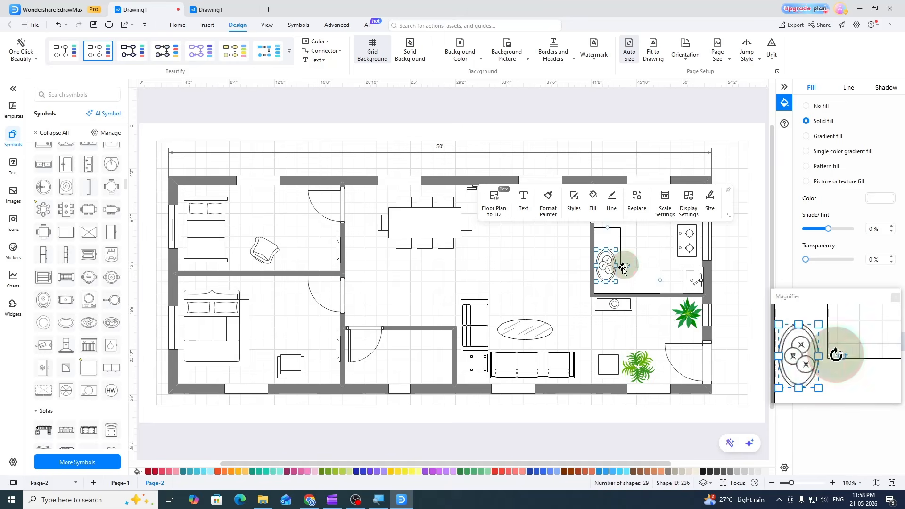
- Add a frying pan to the lower arm of the L-shaped counter, fit it within the counter and centre it there
{"action": "scroll", "coordinate": [105, 332], "scroll_direction": "down", "scroll_amount": 1}
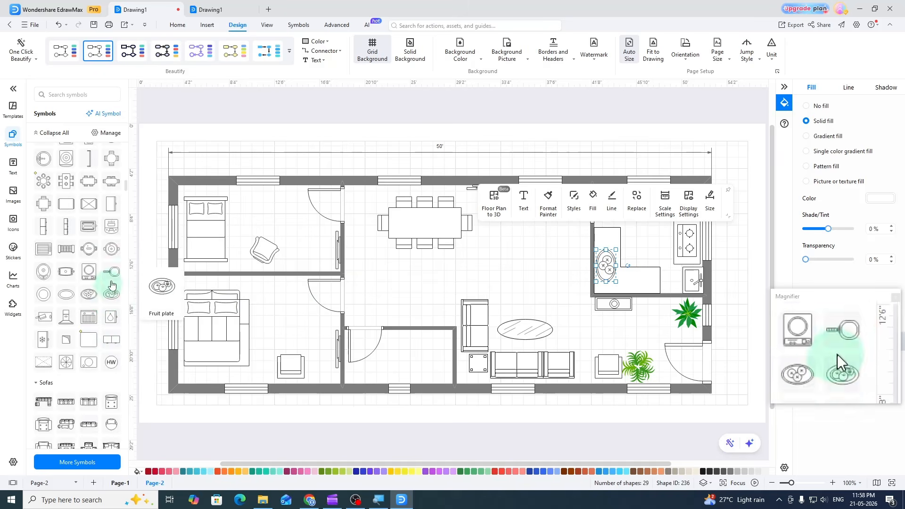
{"action": "left_click_drag", "start_coordinate": [115, 278], "coordinate": [543, 301]}
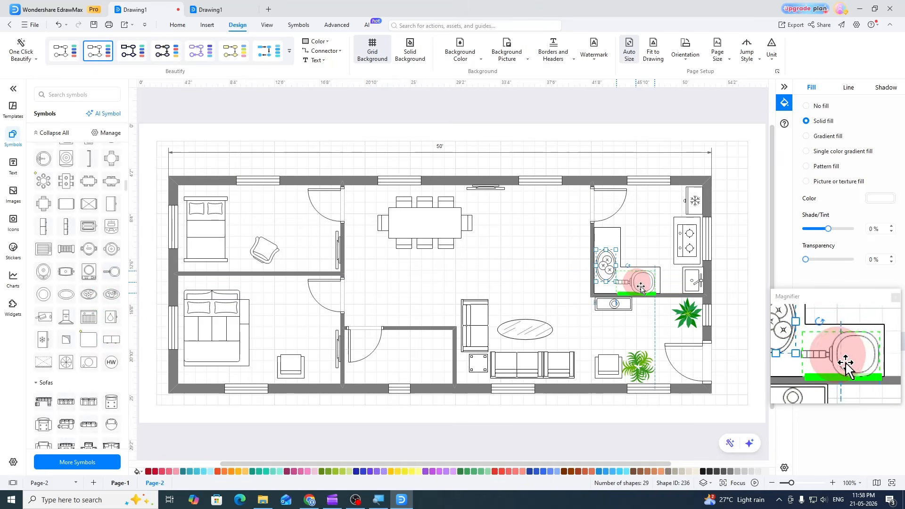
{"action": "mouse_move", "coordinate": [638, 286]}
{"action": "left_mouse_down"}
{"action": "mouse_move", "coordinate": [623, 274]}
{"action": "mouse_move", "coordinate": [647, 286]}
{"action": "left_mouse_up"}
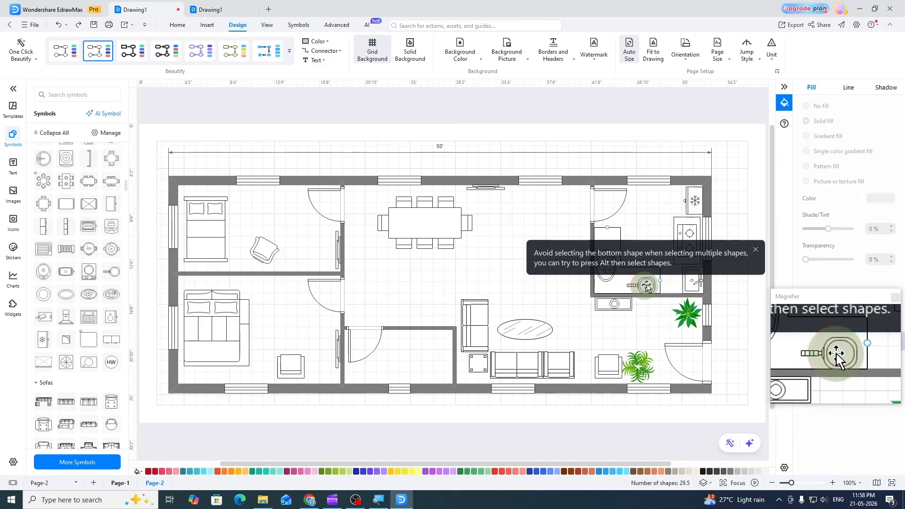
{"action": "left_click", "coordinate": [757, 250]}
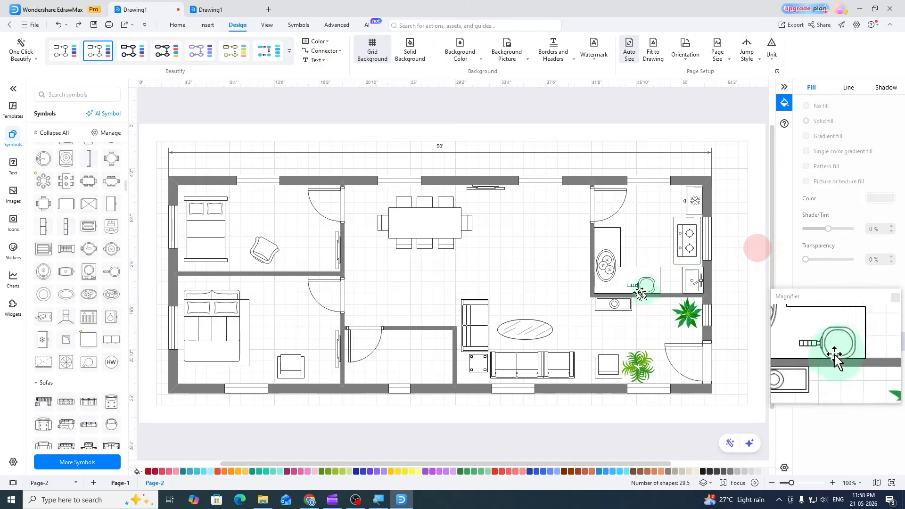
{"action": "left_click", "coordinate": [642, 286]}
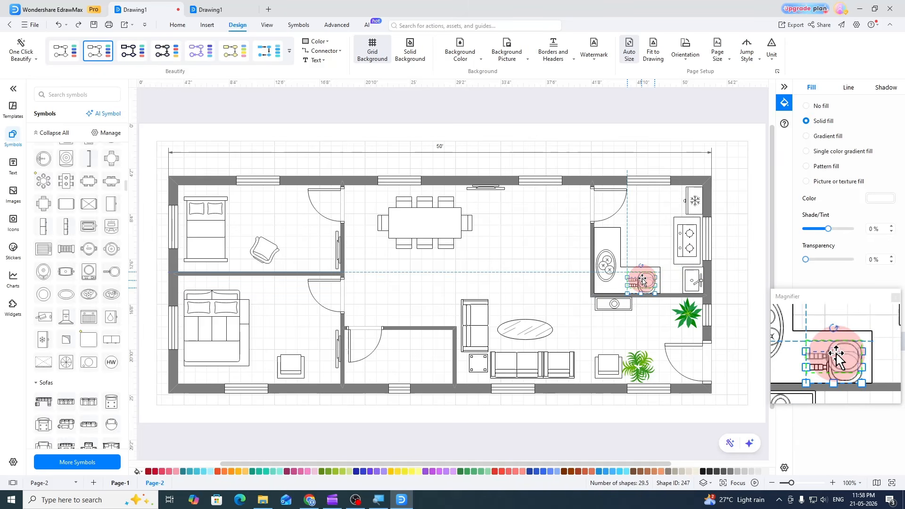
{"action": "left_click_drag", "start_coordinate": [644, 281], "coordinate": [642, 280]}
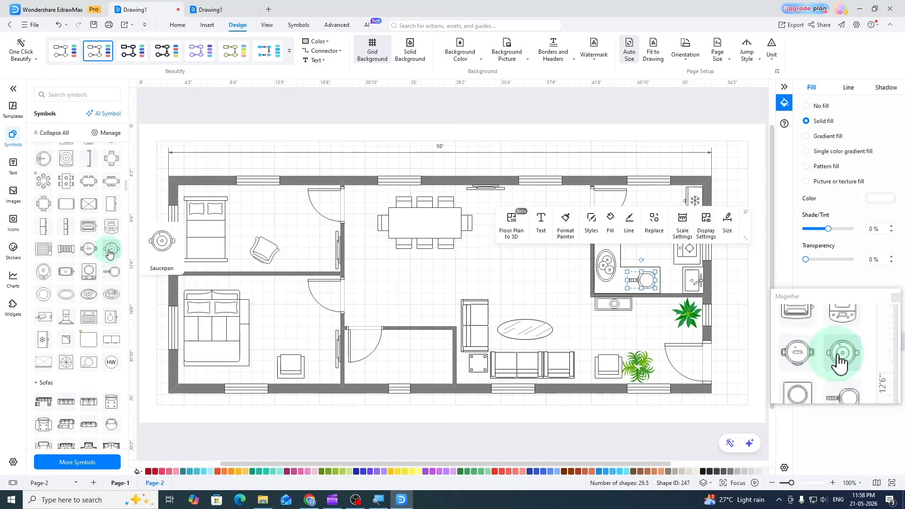
- Add a Saucepan to the upper end of the L-shaped counter, rotate it a quarter turn and move the fruit plate down for it
{"action": "left_click_drag", "start_coordinate": [109, 253], "coordinate": [397, 255]}
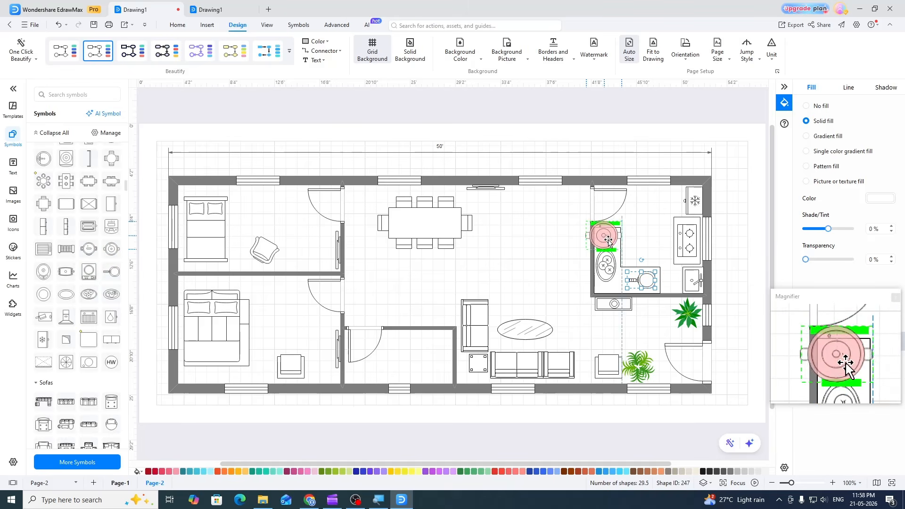
{"action": "left_click_drag", "start_coordinate": [610, 242], "coordinate": [609, 266]}
{"action": "left_click", "coordinate": [607, 269]}
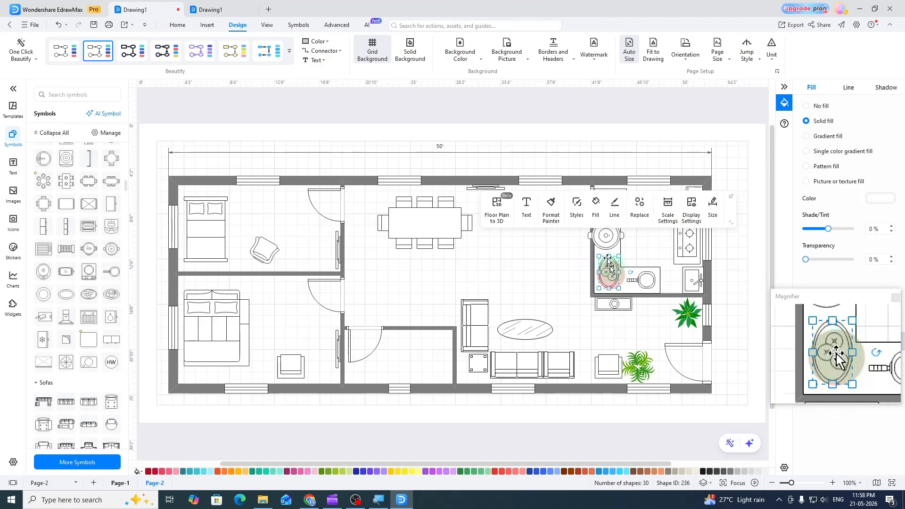
{"action": "left_click", "coordinate": [605, 237]}
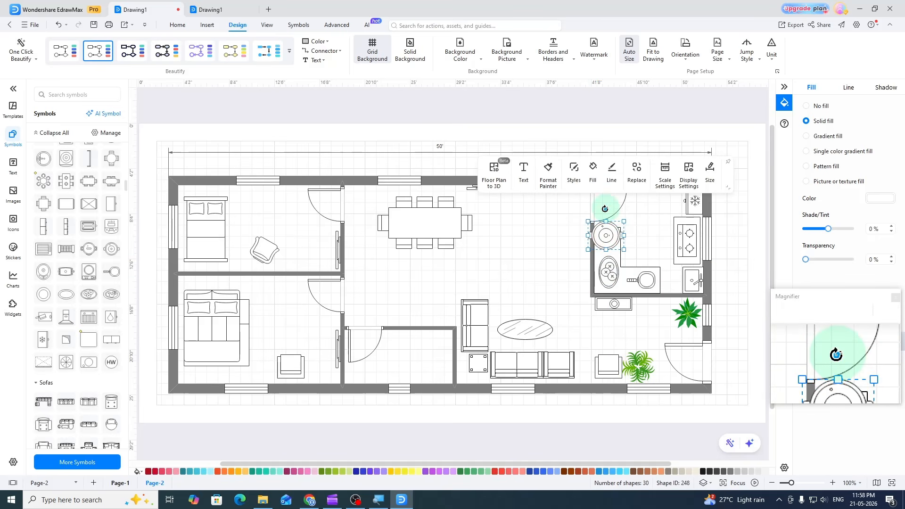
{"action": "mouse_move", "coordinate": [605, 209]}
{"action": "left_mouse_down"}
{"action": "mouse_move", "coordinate": [624, 219]}
{"action": "mouse_move", "coordinate": [626, 236]}
{"action": "mouse_move", "coordinate": [617, 227]}
{"action": "mouse_move", "coordinate": [607, 246]}
{"action": "left_mouse_up"}
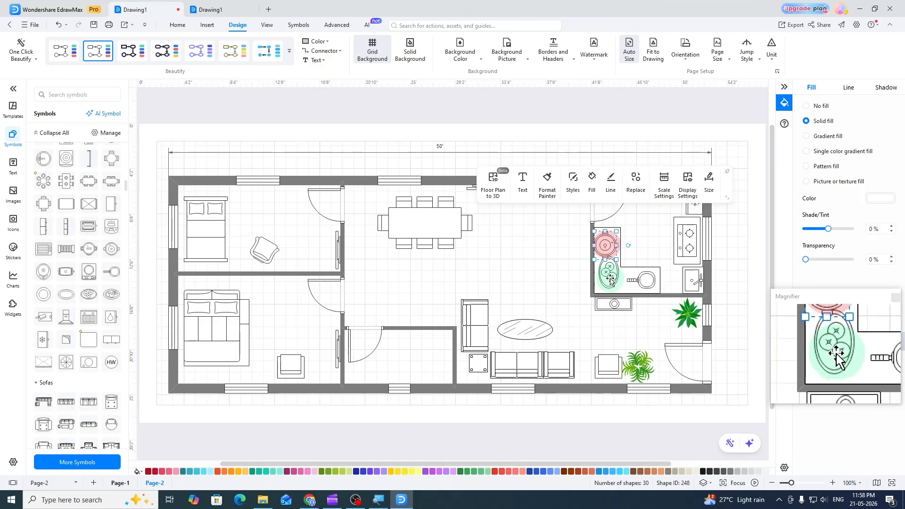
- Rotate the fruit plate diagonally in the L-shaped counter's corner and centre the saucepan on the counter's vertical arm
{"action": "left_click_drag", "start_coordinate": [611, 279], "coordinate": [611, 284]}
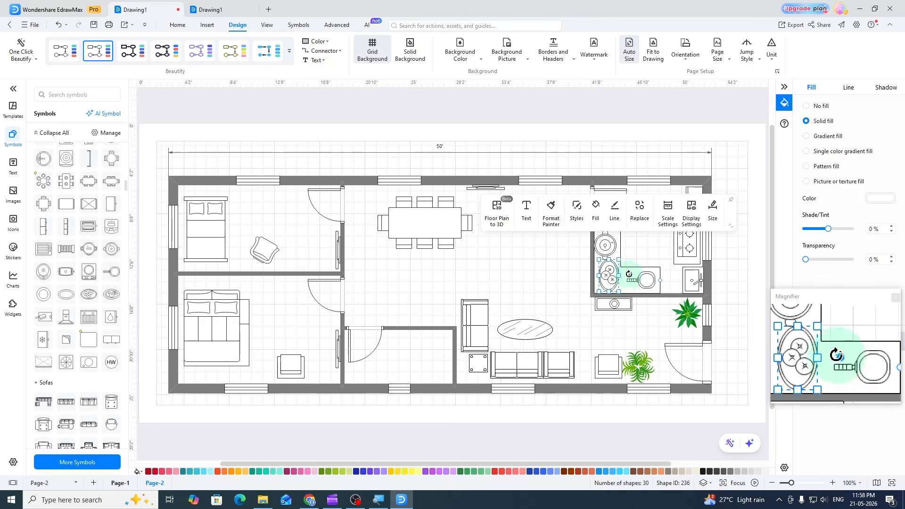
{"action": "left_click_drag", "start_coordinate": [630, 273], "coordinate": [637, 249]}
{"action": "left_click_drag", "start_coordinate": [616, 285], "coordinate": [619, 283]}
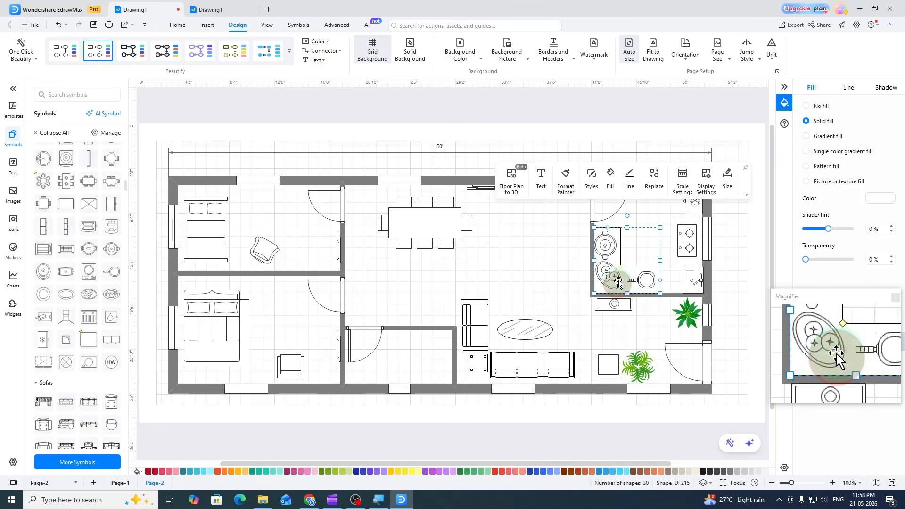
{"action": "left_click", "coordinate": [693, 117]}
{"action": "left_click_drag", "start_coordinate": [606, 247], "coordinate": [609, 244]}
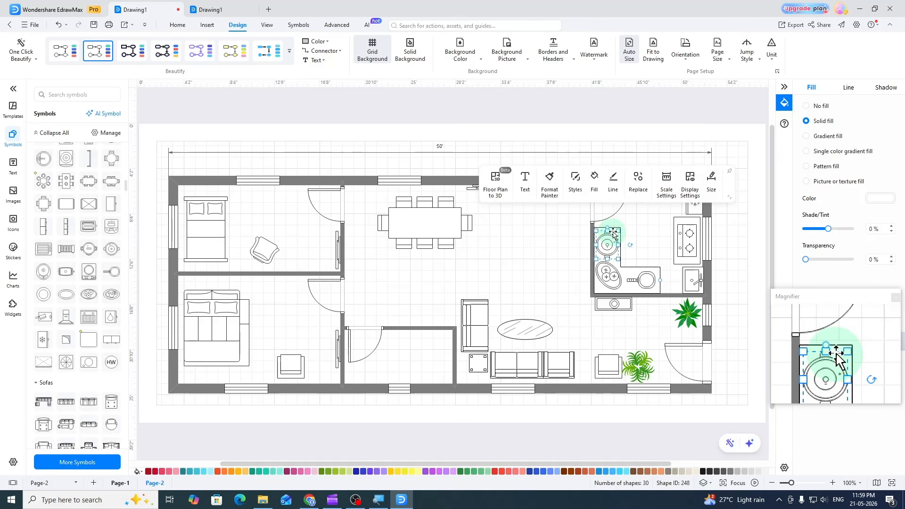
{"action": "left_click", "coordinate": [614, 285]}
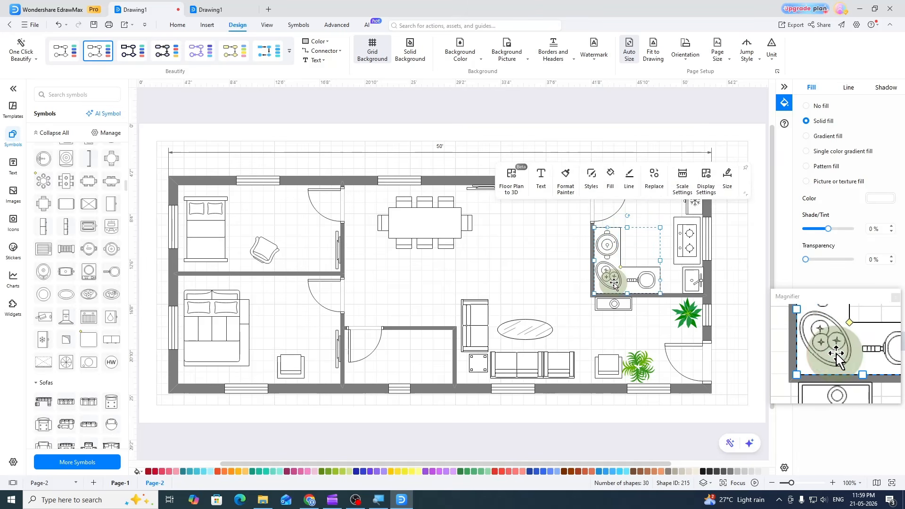
{"action": "left_click", "coordinate": [614, 284]}
{"action": "left_click", "coordinate": [614, 284]}
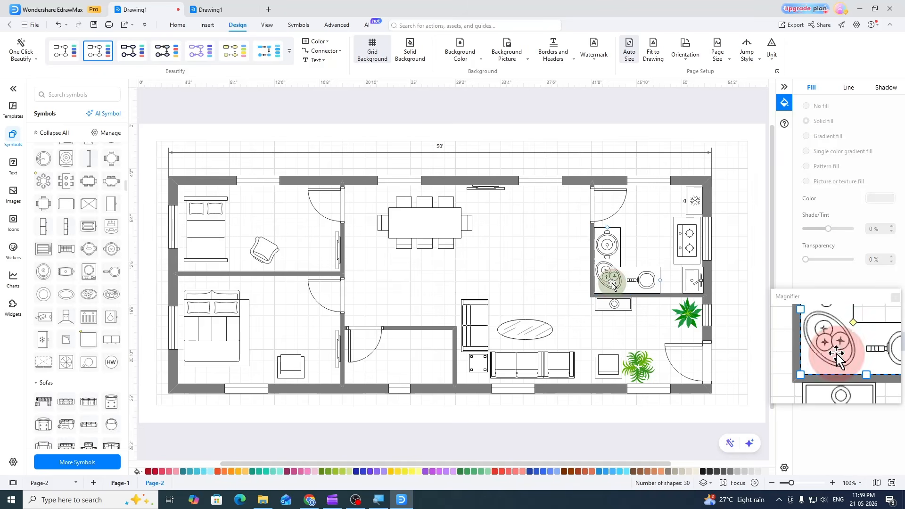
{"action": "left_click_drag", "start_coordinate": [612, 279], "coordinate": [616, 282]}
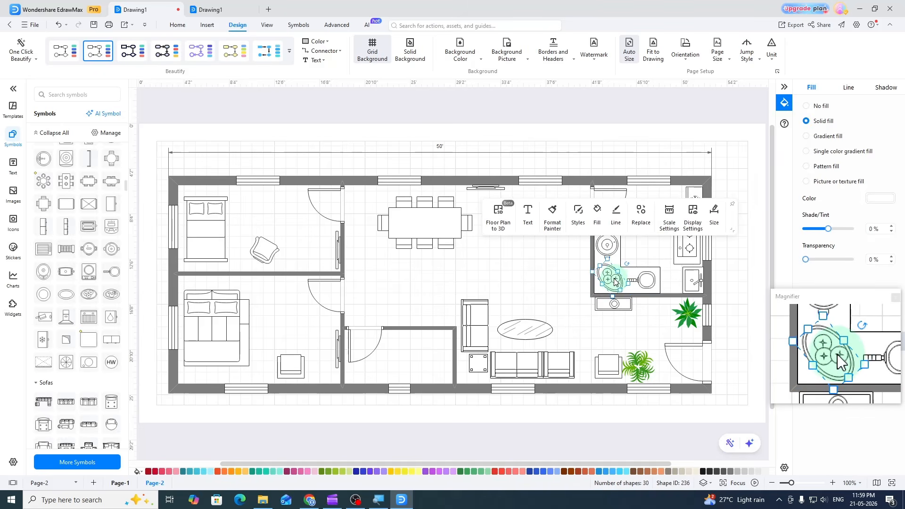
{"action": "left_click", "coordinate": [657, 115]}
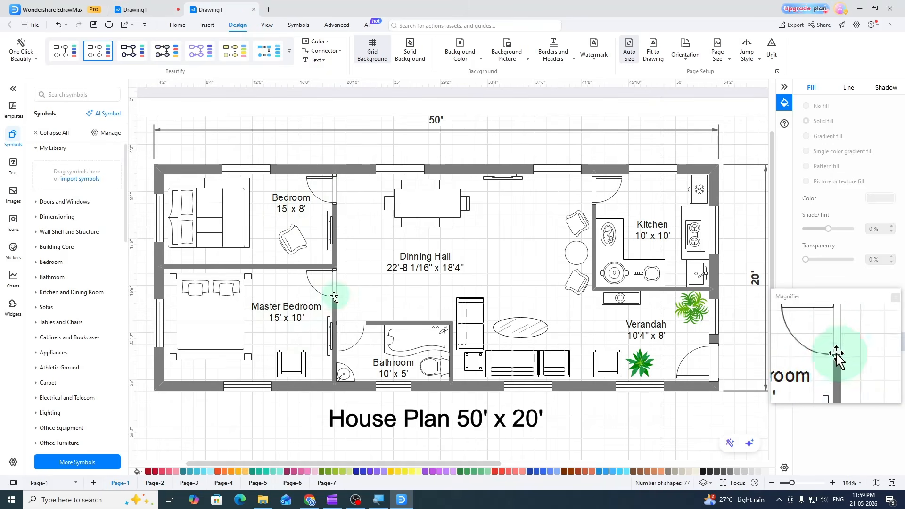
- Return from the reference plan to the working drawing and add the text label "Bedroom" in the upper-left room above the armchair
{"action": "left_click", "coordinate": [140, 9]}
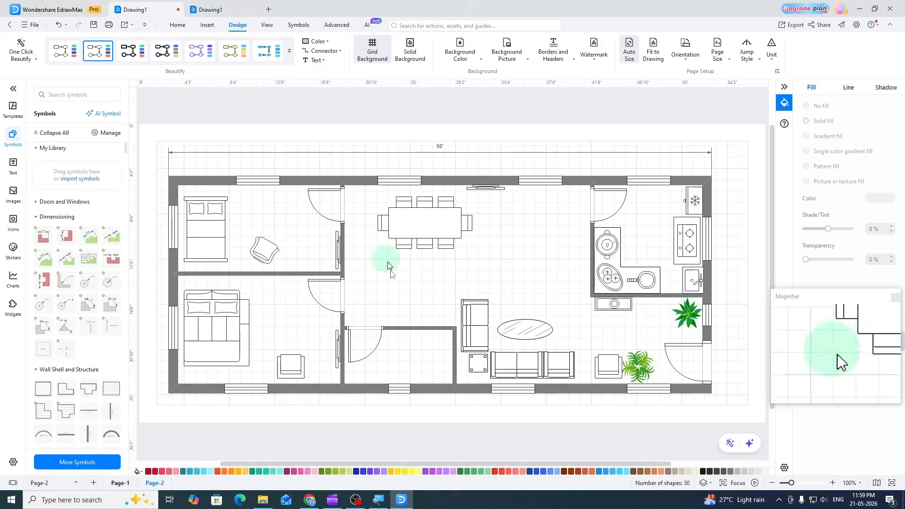
{"action": "double_click", "coordinate": [256, 217]}
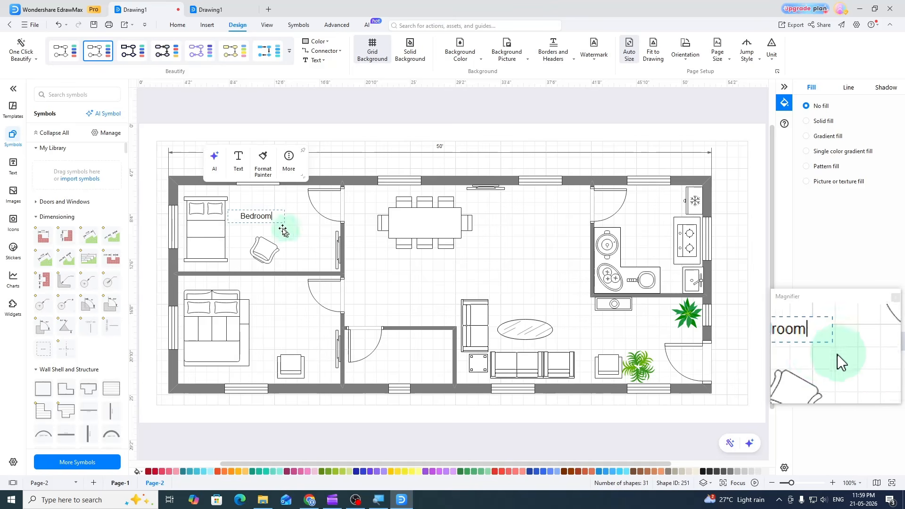
{"action": "left_click", "coordinate": [339, 114]}
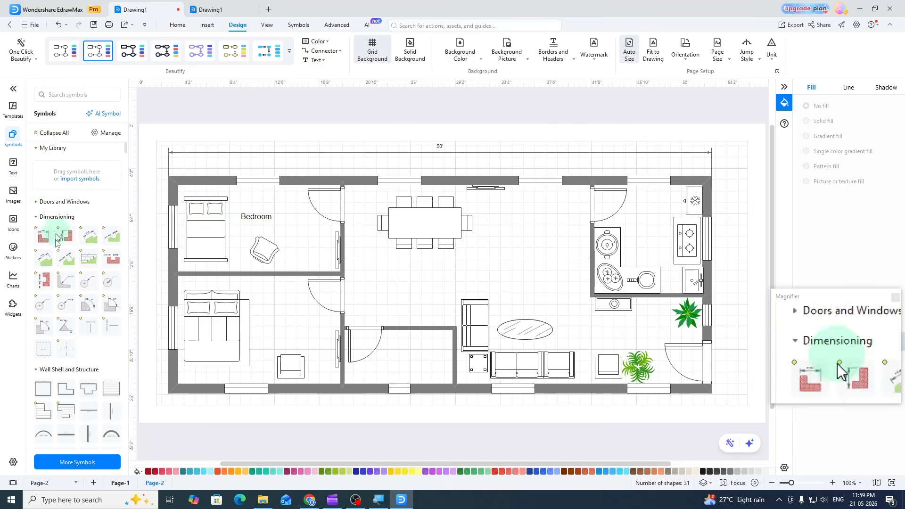
- Measure the upper-left bedroom's width wall to wall with a horizontal dimension, then delete the dimension
{"action": "left_click_drag", "start_coordinate": [44, 237], "coordinate": [179, 238]}
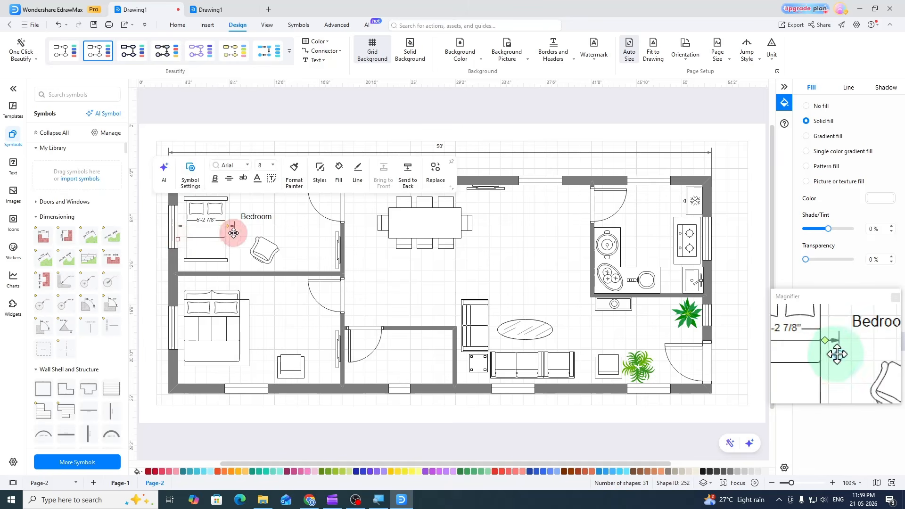
{"action": "left_click_drag", "start_coordinate": [233, 233], "coordinate": [341, 230]}
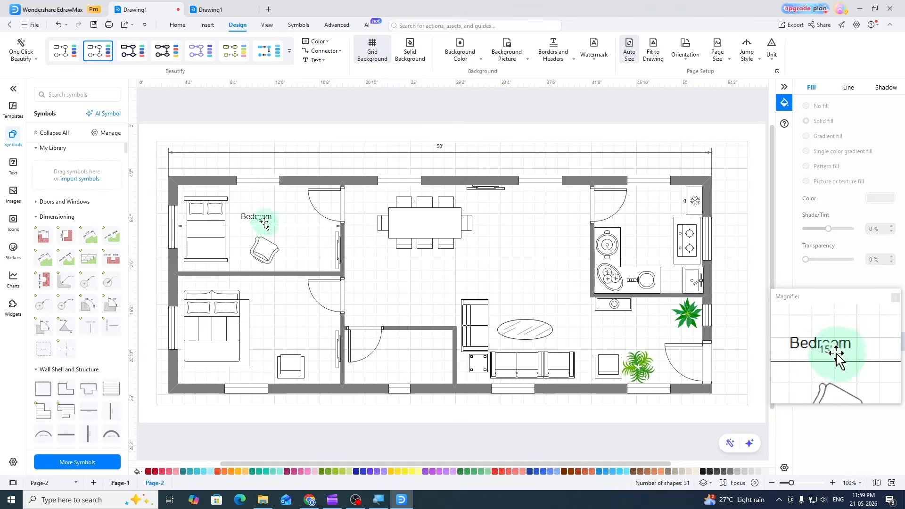
{"action": "left_click", "coordinate": [264, 226]}
{"action": "key", "text": "Delete"}
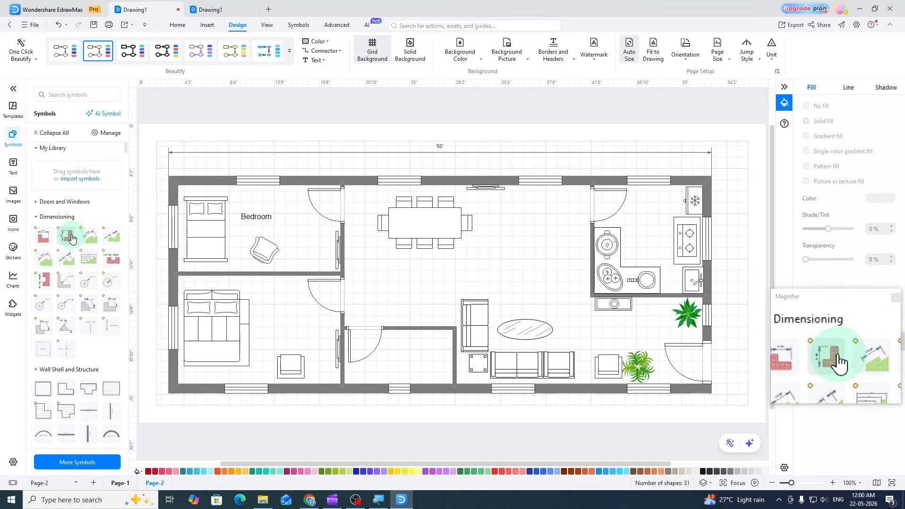
- Measure the upper-left bedroom's depth between its upper and lower walls with a vertical dimension and delete that dimension
{"action": "left_click_drag", "start_coordinate": [336, 249], "coordinate": [306, 255]}
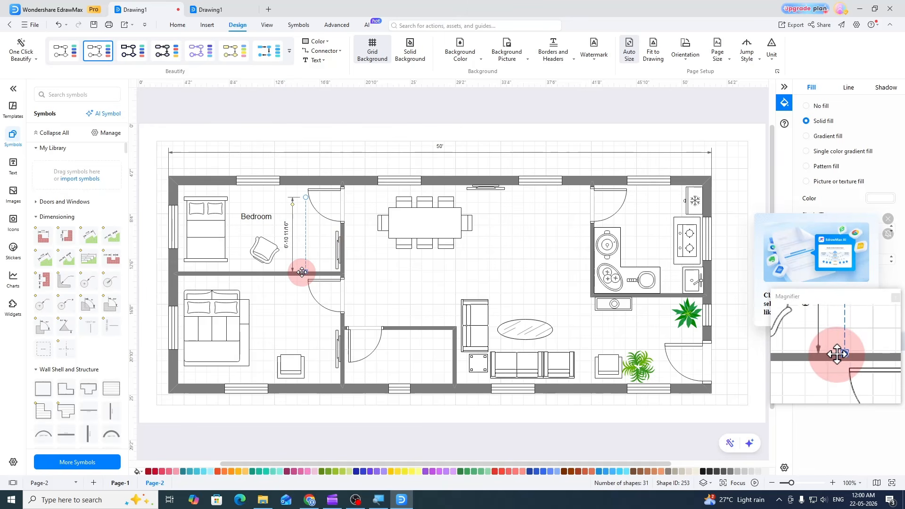
{"action": "left_click_drag", "start_coordinate": [302, 272], "coordinate": [302, 272]}
{"action": "left_click_drag", "start_coordinate": [306, 197], "coordinate": [306, 189]}
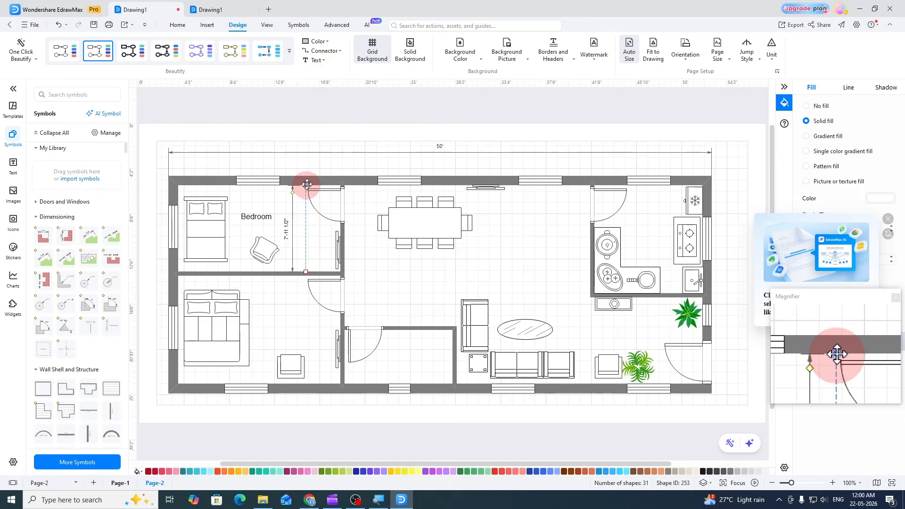
{"action": "left_click_drag", "start_coordinate": [310, 180], "coordinate": [309, 180]}
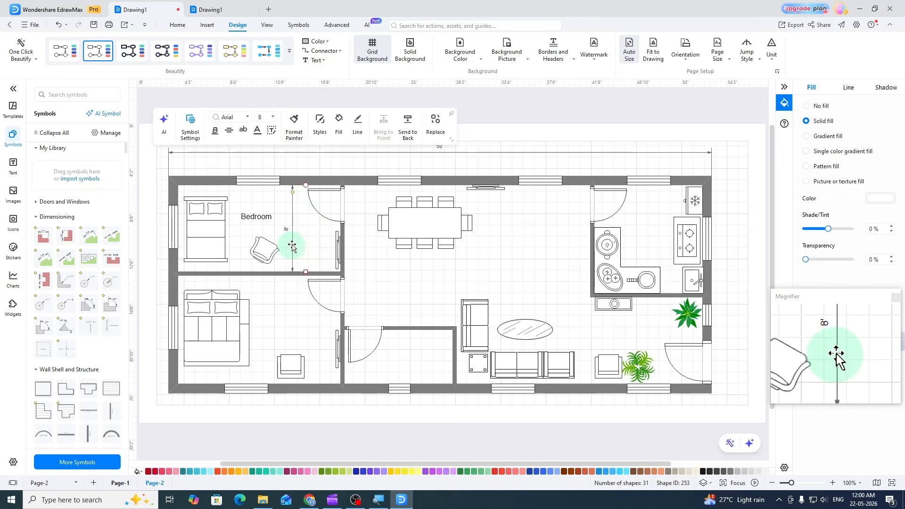
{"action": "key", "text": "Delete"}
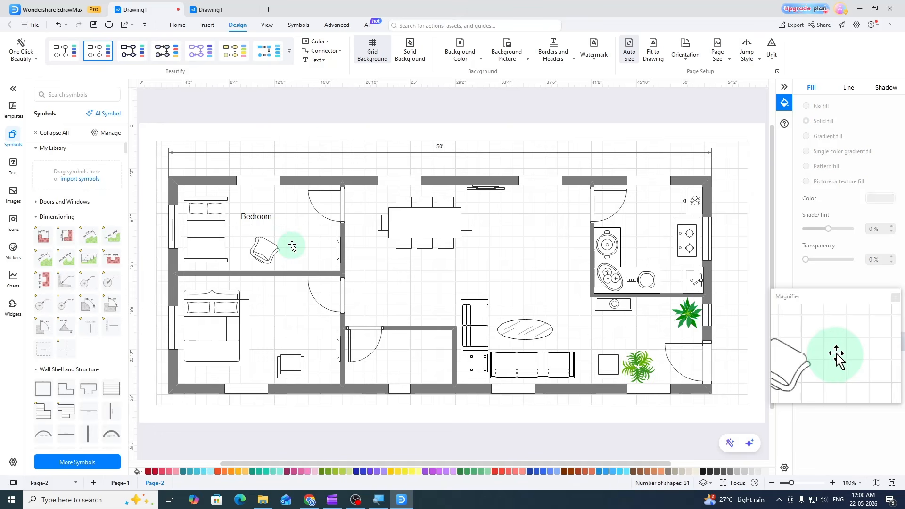
- Add a second line "15' x 8'" to the Bedroom label and format all its text bold at size 14
{"action": "left_click", "coordinate": [258, 219]}
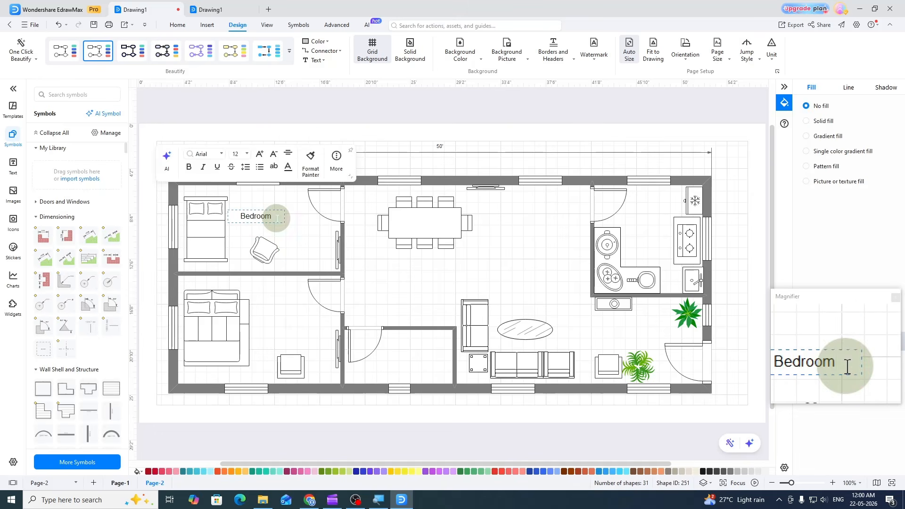
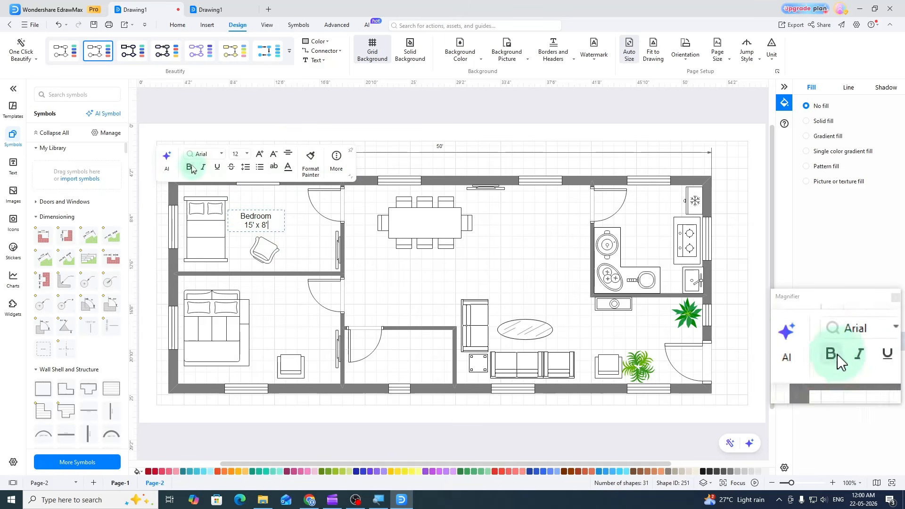
{"action": "left_click", "coordinate": [274, 227]}
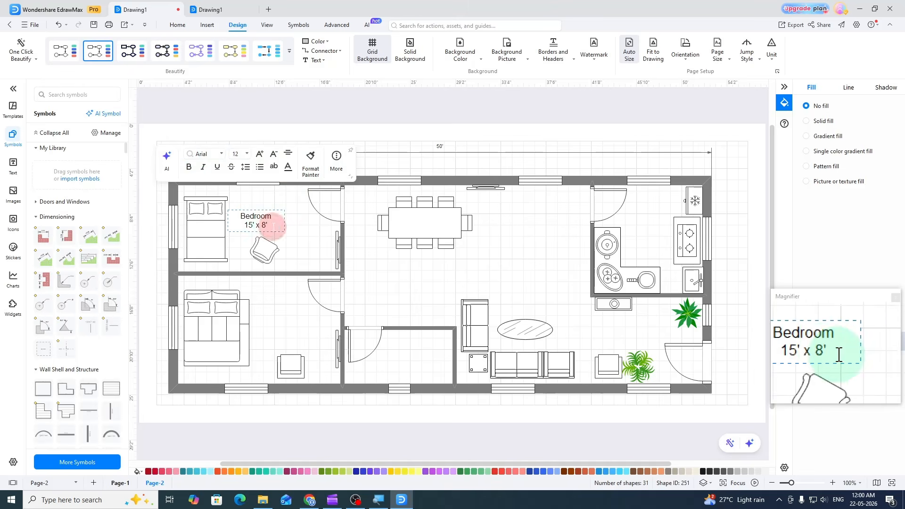
{"action": "left_click_drag", "start_coordinate": [273, 227], "coordinate": [238, 213]}
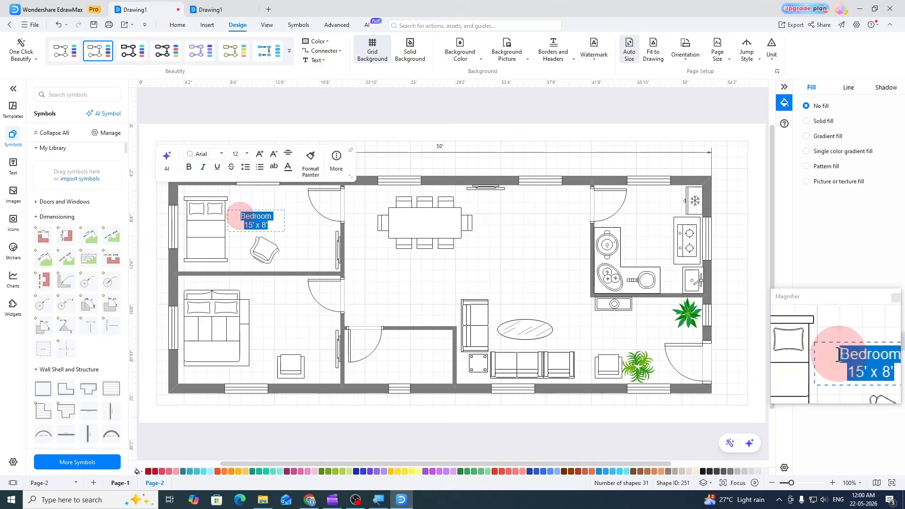
{"action": "left_click", "coordinate": [188, 167]}
{"action": "left_click", "coordinate": [247, 154]}
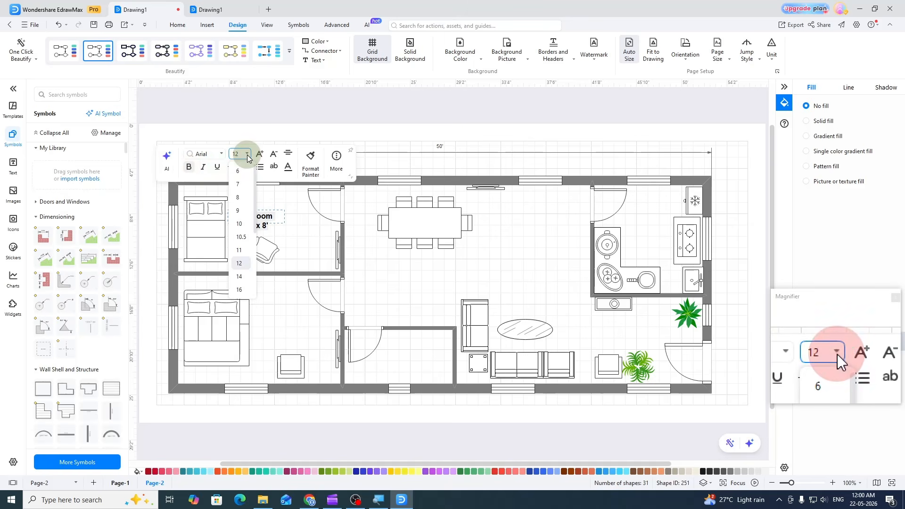
{"action": "left_click", "coordinate": [240, 277]}
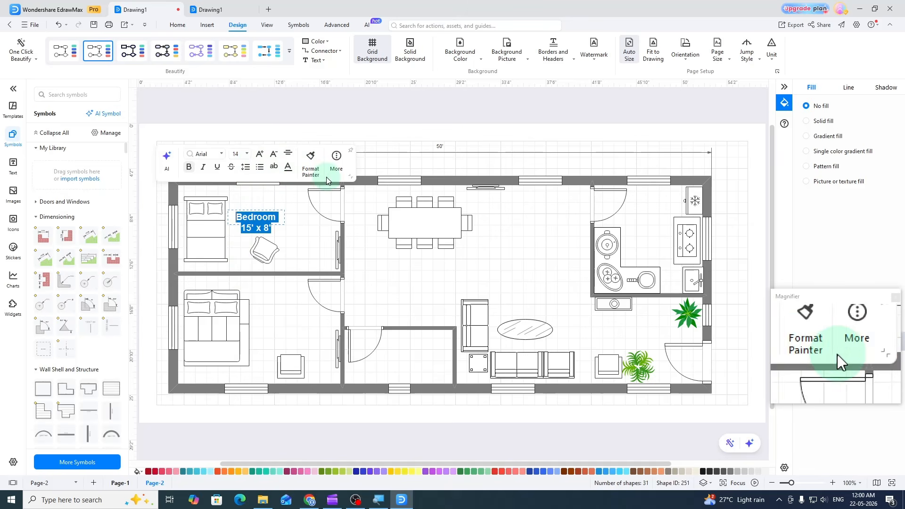
{"action": "left_click", "coordinate": [342, 100]}
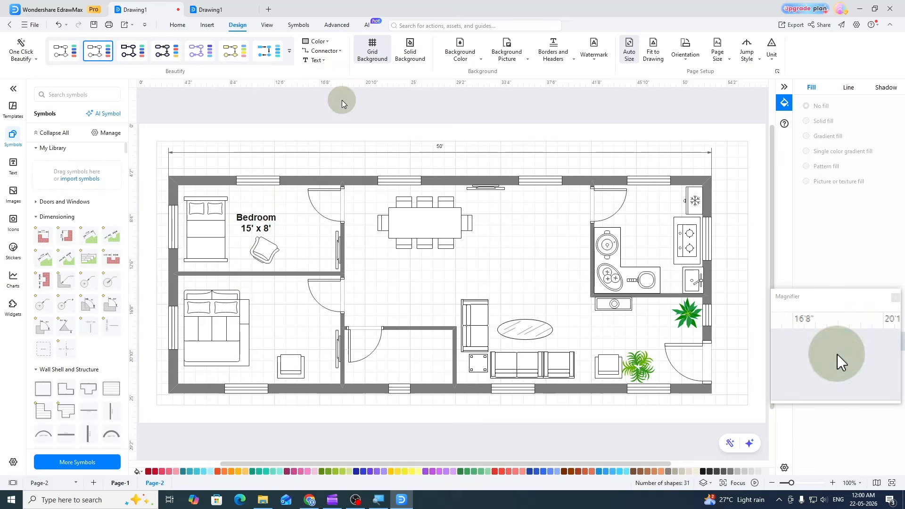
{"action": "left_click_drag", "start_coordinate": [261, 220], "coordinate": [269, 216]}
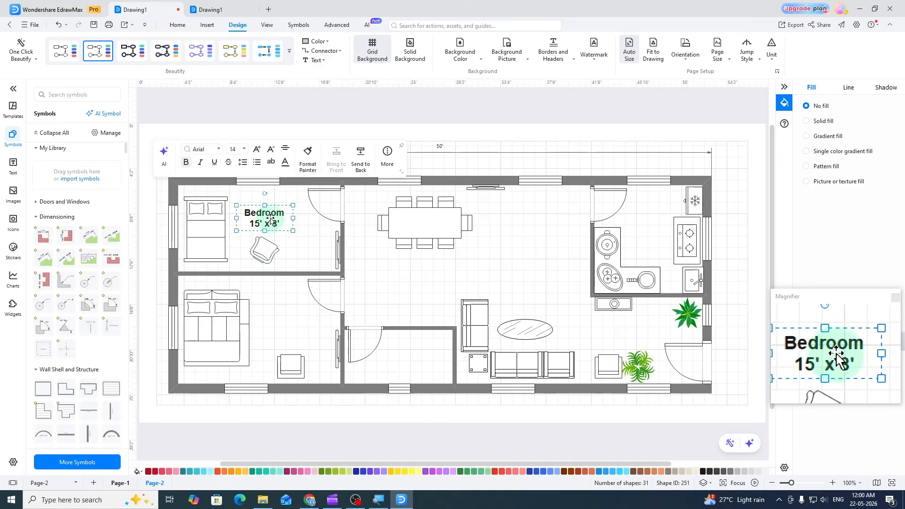
- Copy the Bedroom label into the lower-left room beside the bed, rename it "Master Bedroom" and widen it to keep the name on one line
{"action": "left_click_drag", "start_coordinate": [269, 218], "coordinate": [287, 324]}
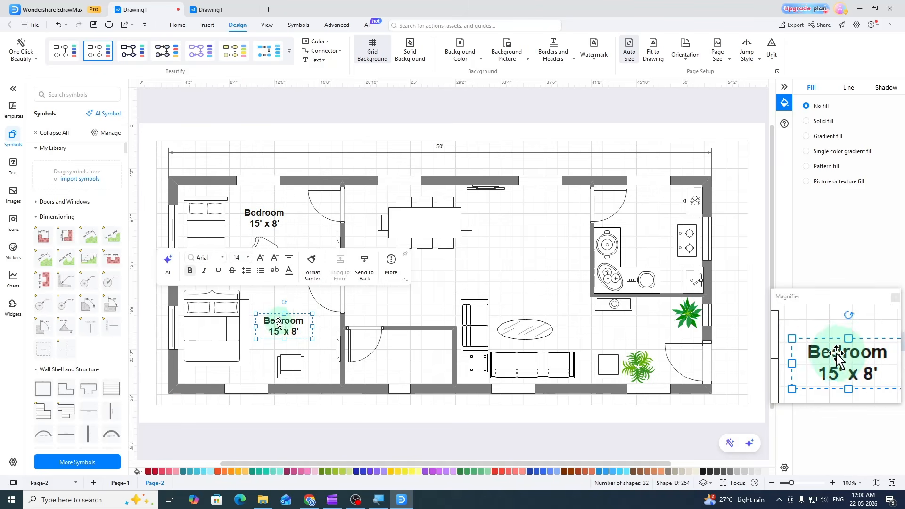
{"action": "double_click", "coordinate": [279, 322]}
{"action": "left_click", "coordinate": [265, 323]}
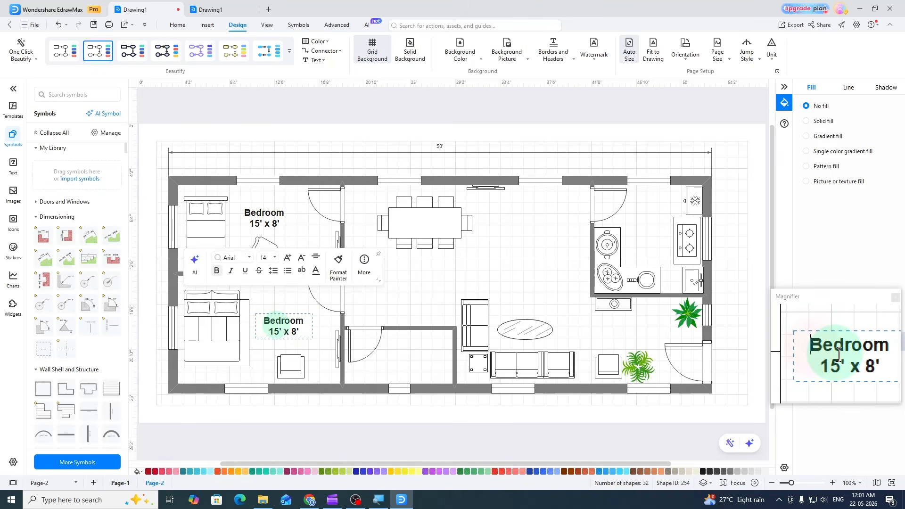
{"action": "type", "text": "Master"}
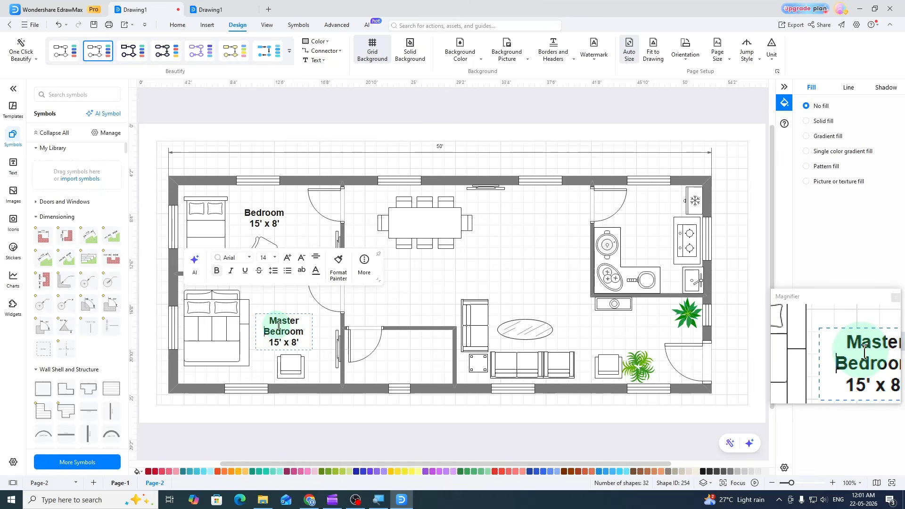
{"action": "left_click", "coordinate": [299, 328]}
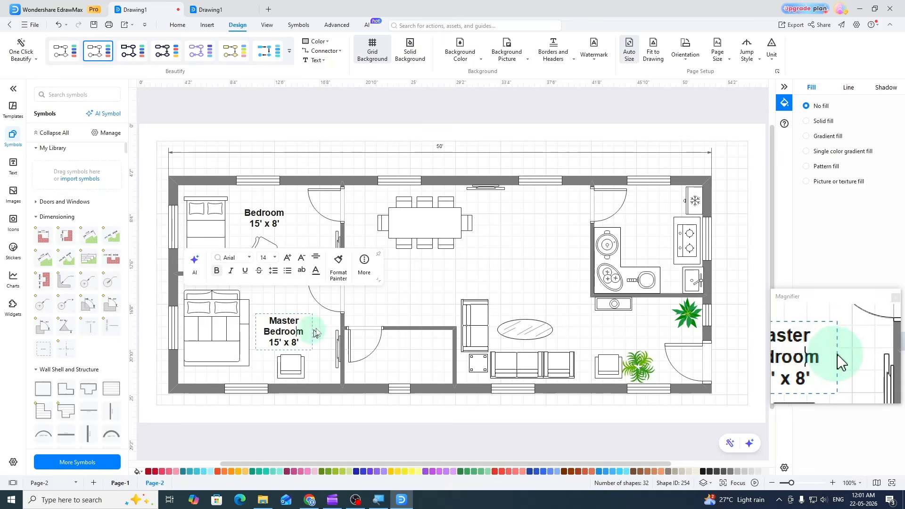
{"action": "left_click", "coordinate": [329, 323]}
{"action": "left_click", "coordinate": [298, 325]}
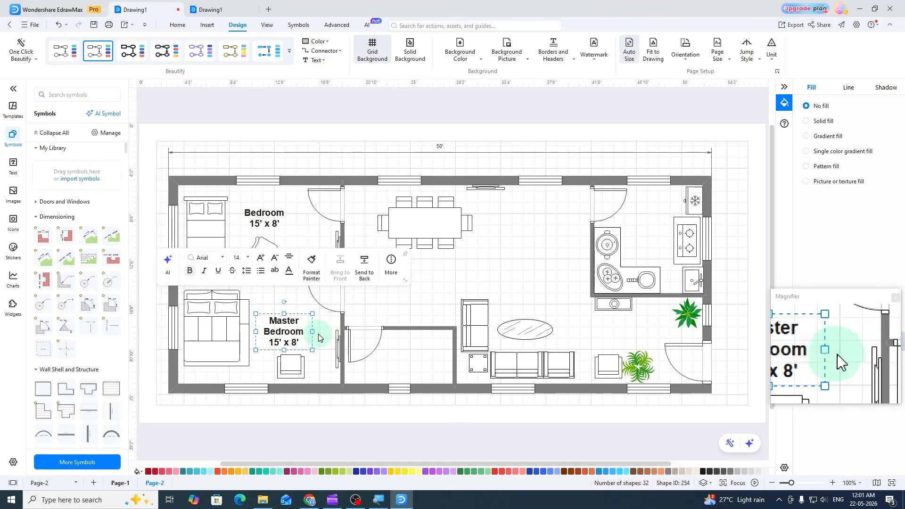
{"action": "left_click_drag", "start_coordinate": [312, 331], "coordinate": [292, 327]}
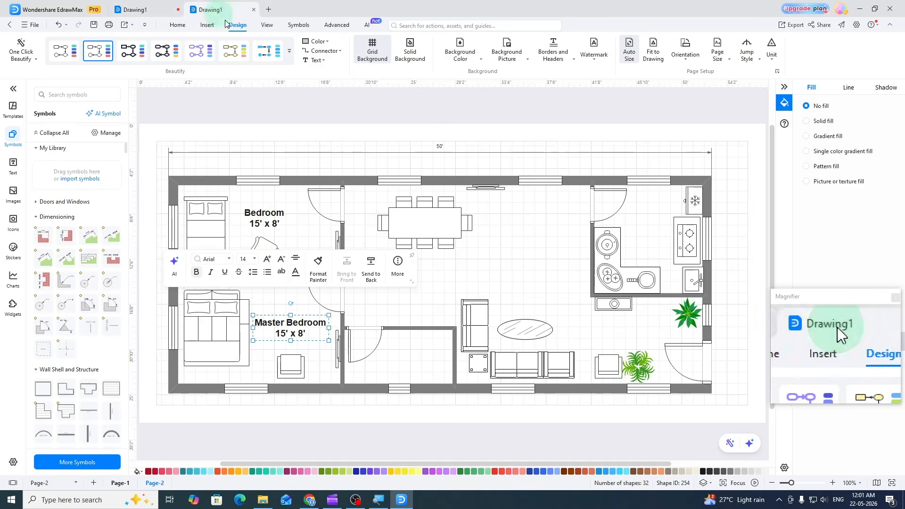
- Return from the reference plan to the working drawing and change the Master Bedroom label's dimensions to 15' x 10'
{"action": "left_click", "coordinate": [153, 9]}
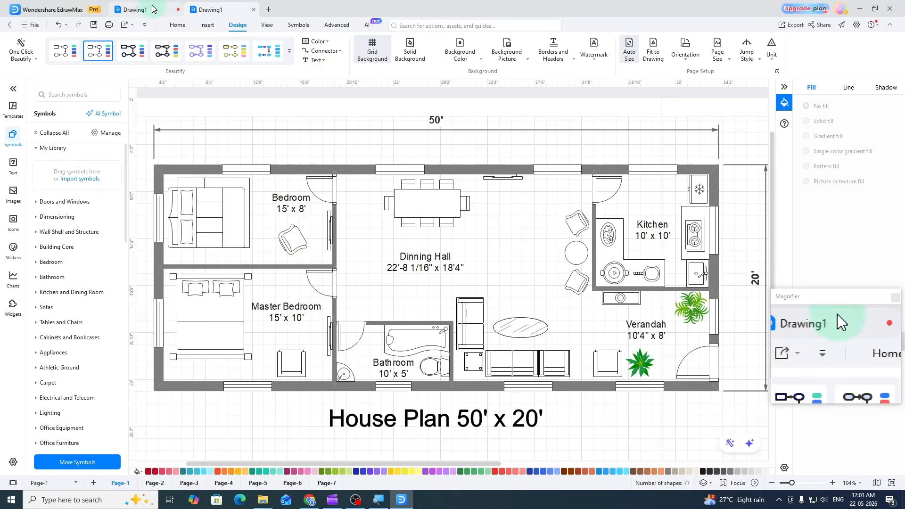
{"action": "double_click", "coordinate": [299, 334]}
{"action": "left_click", "coordinate": [305, 334]}
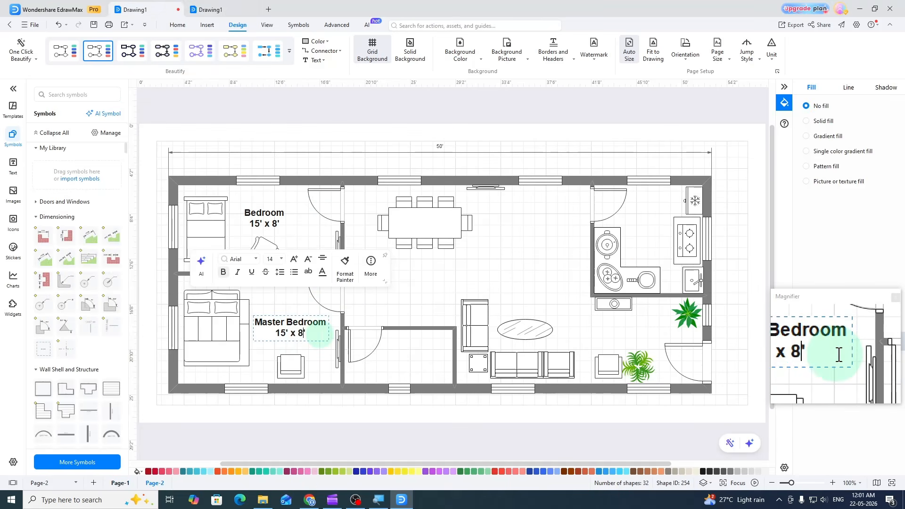
{"action": "key", "text": "BackSpace"}
{"action": "type", "text": "10"}
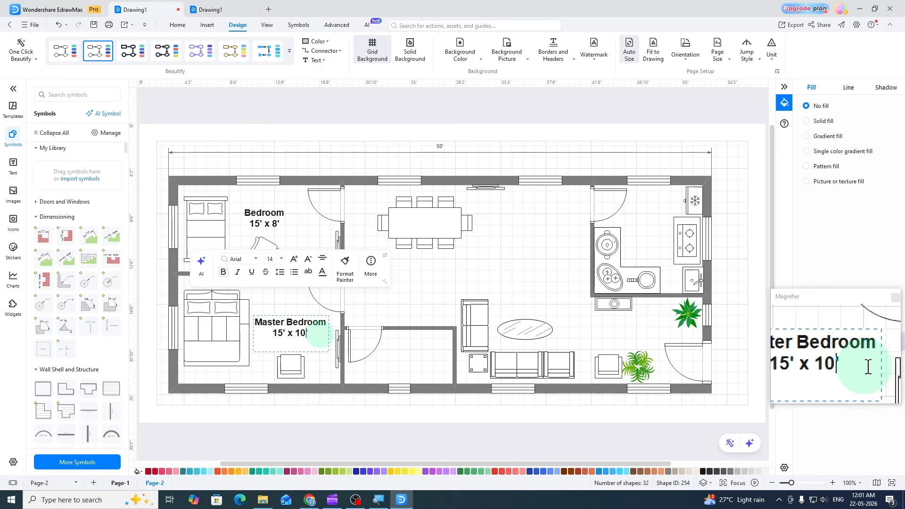
{"action": "left_click", "coordinate": [341, 133]}
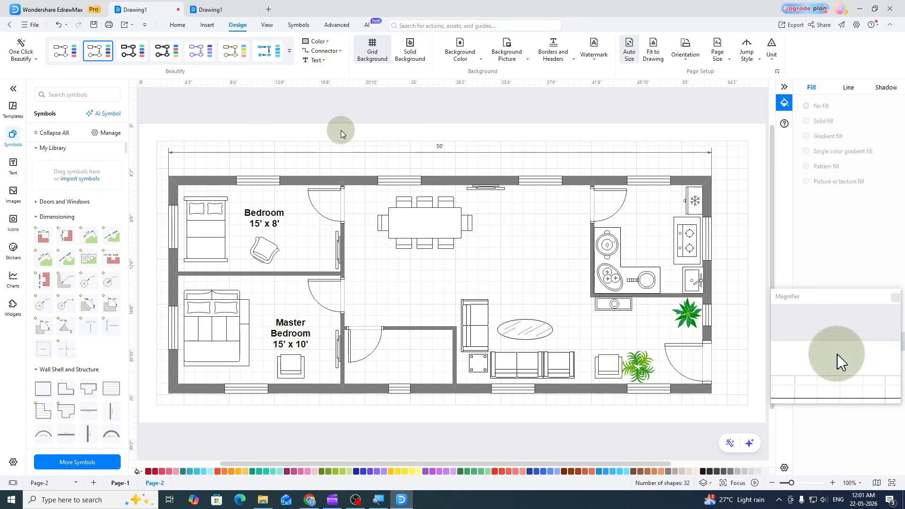
- Widen the Master Bedroom label so its name fits on one line and position it between the bed and the wall-mounted TV
{"action": "left_click", "coordinate": [294, 336]}
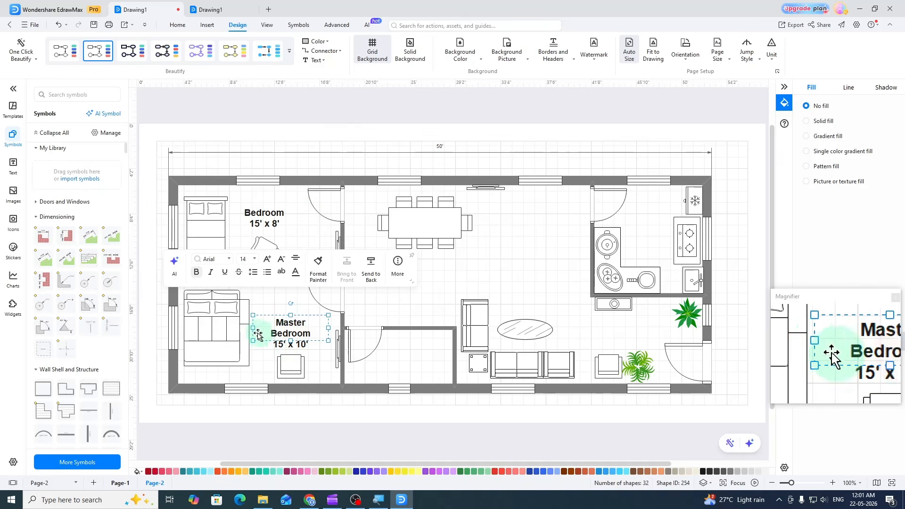
{"action": "left_click_drag", "start_coordinate": [252, 328], "coordinate": [252, 328]}
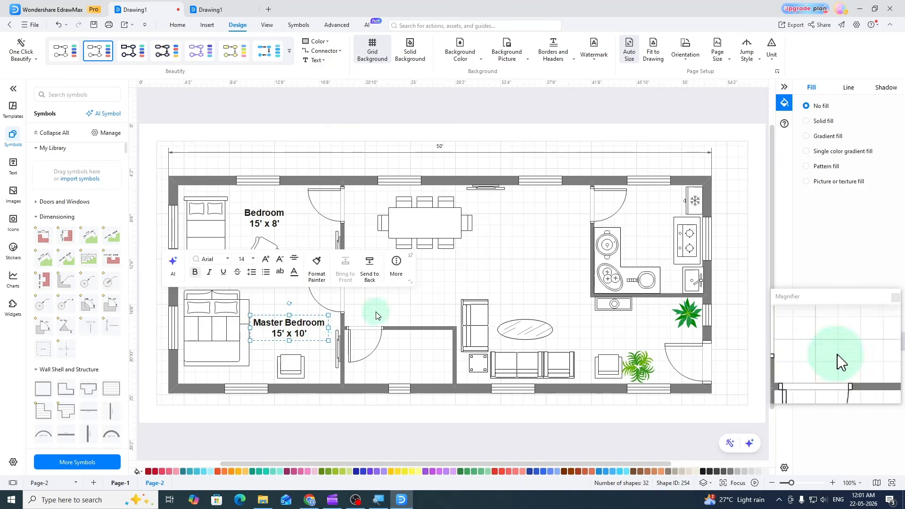
{"action": "left_click_drag", "start_coordinate": [312, 325], "coordinate": [326, 327]}
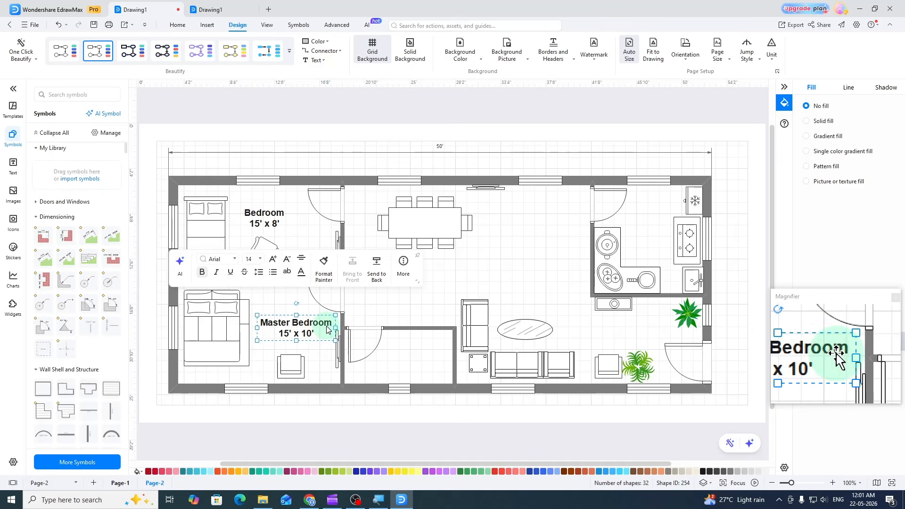
{"action": "key", "text": "Left"}
{"action": "key", "text": "Left"}
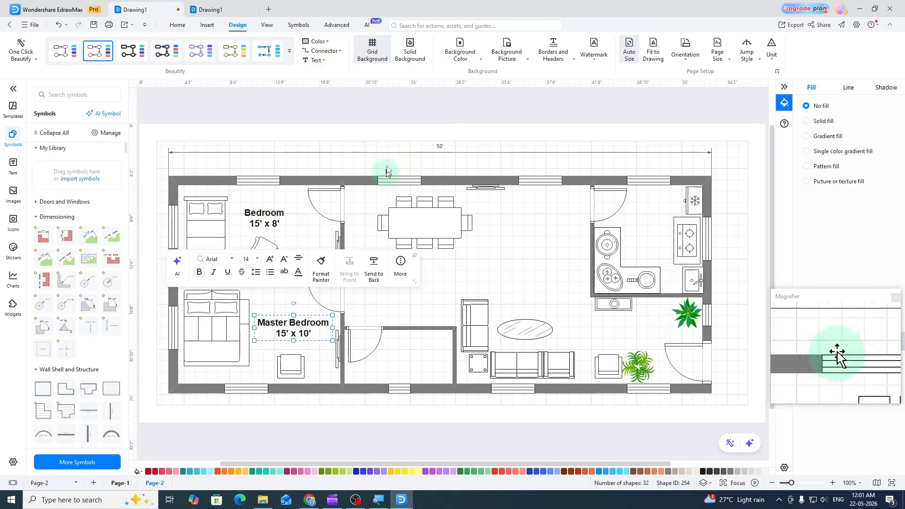
{"action": "left_click", "coordinate": [391, 129]}
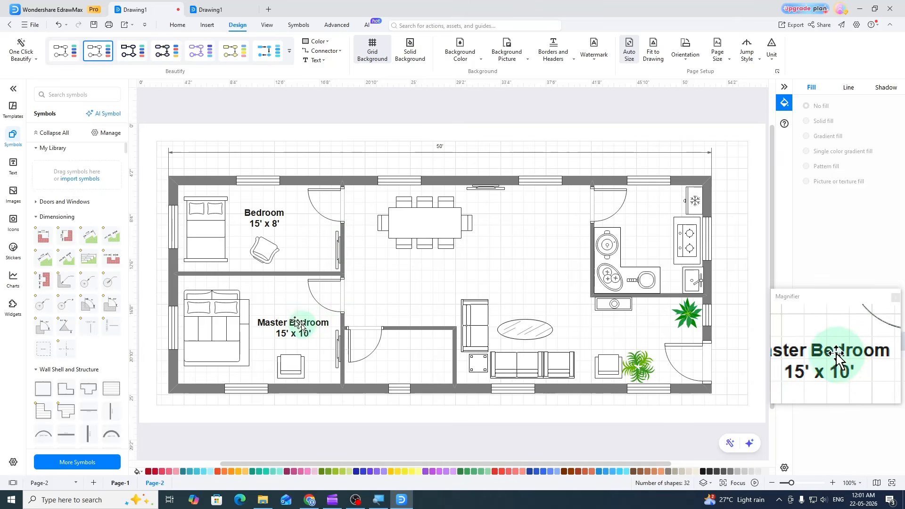
- Insert the "Big Sale!" text design in the middle of the plan and change its wording to "Dinning Hall"
{"action": "left_click", "coordinate": [13, 166]}
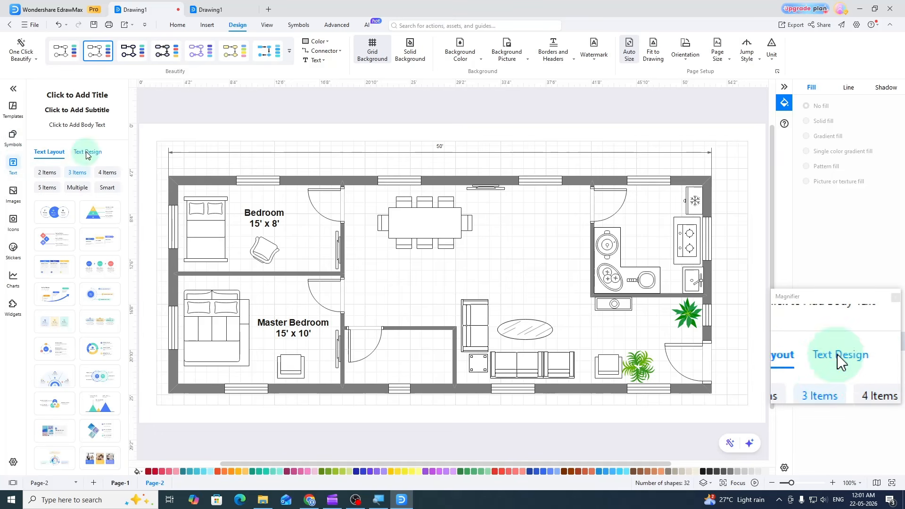
{"action": "left_click", "coordinate": [84, 160]}
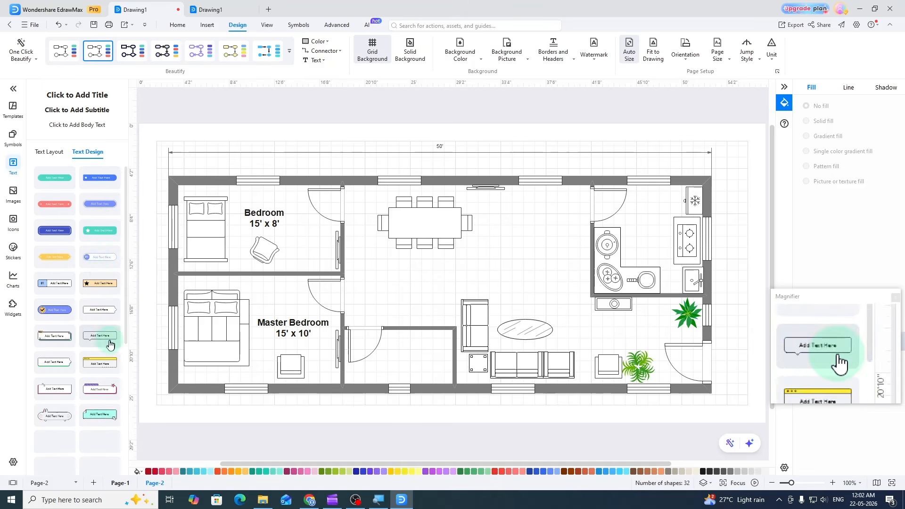
{"action": "scroll", "coordinate": [99, 330], "scroll_direction": "down", "scroll_amount": 3}
{"action": "scroll", "coordinate": [100, 371], "scroll_direction": "down", "scroll_amount": 5}
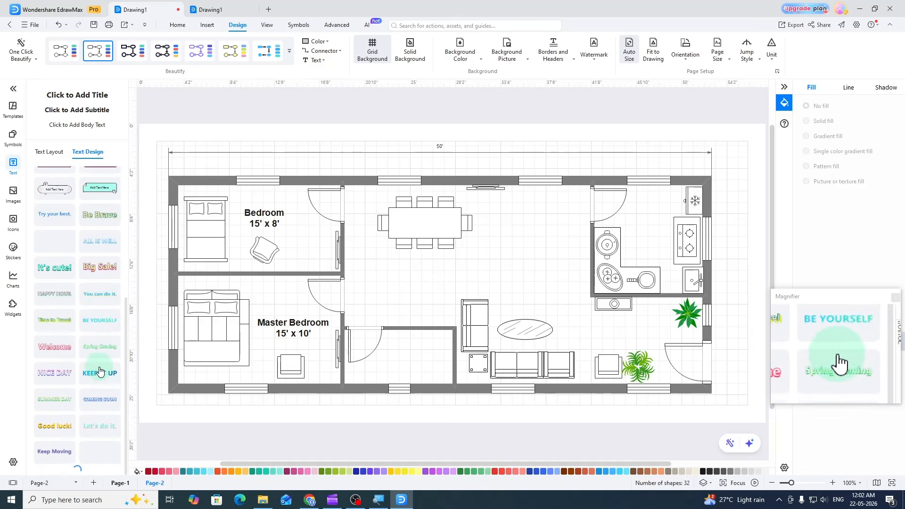
{"action": "left_click", "coordinate": [100, 282]}
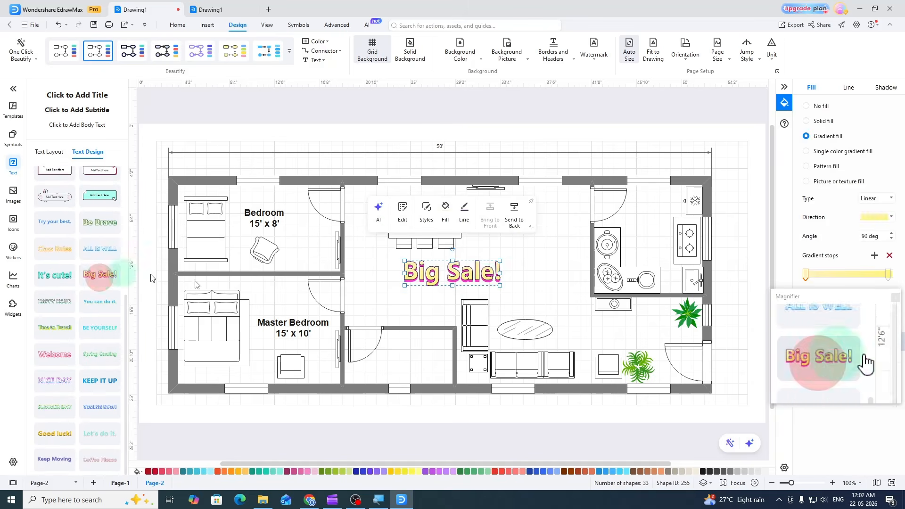
{"action": "left_click_drag", "start_coordinate": [431, 275], "coordinate": [478, 276]}
{"action": "double_click", "coordinate": [478, 276]}
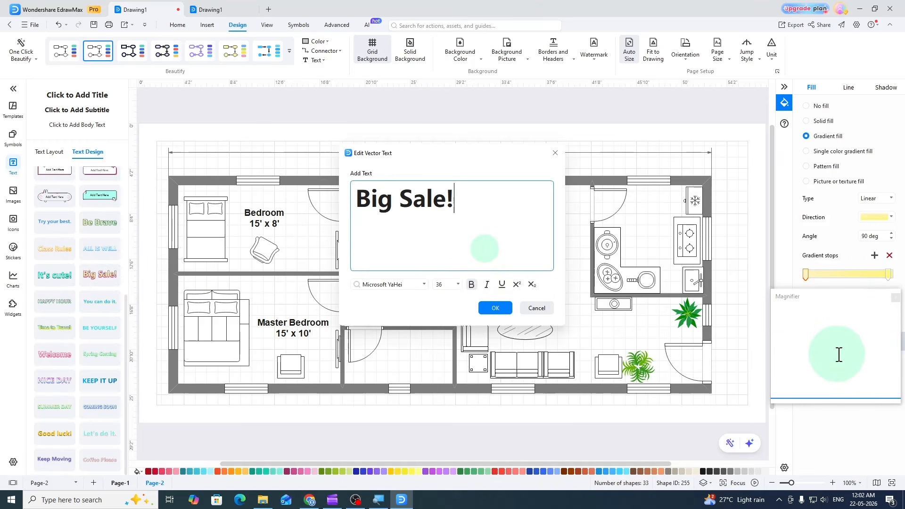
{"action": "key", "text": "ctrl+a"}
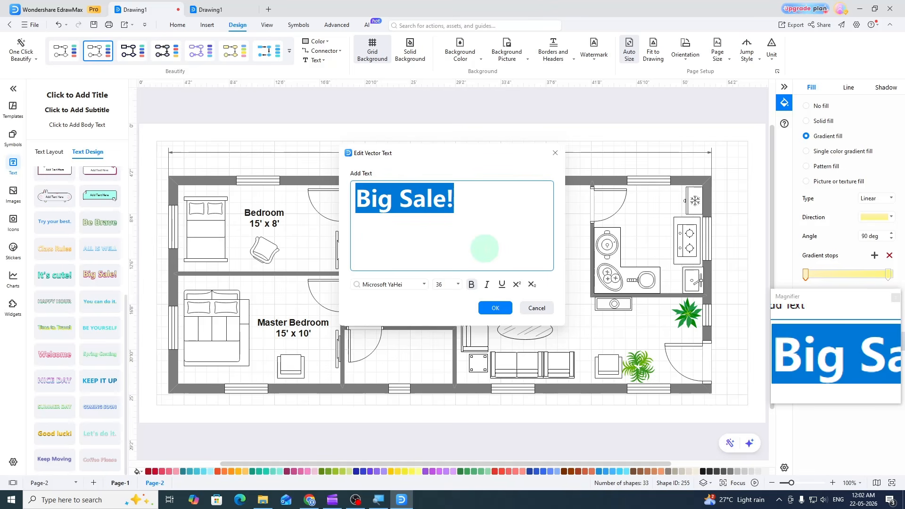
{"action": "type", "text": "Dinnin"}
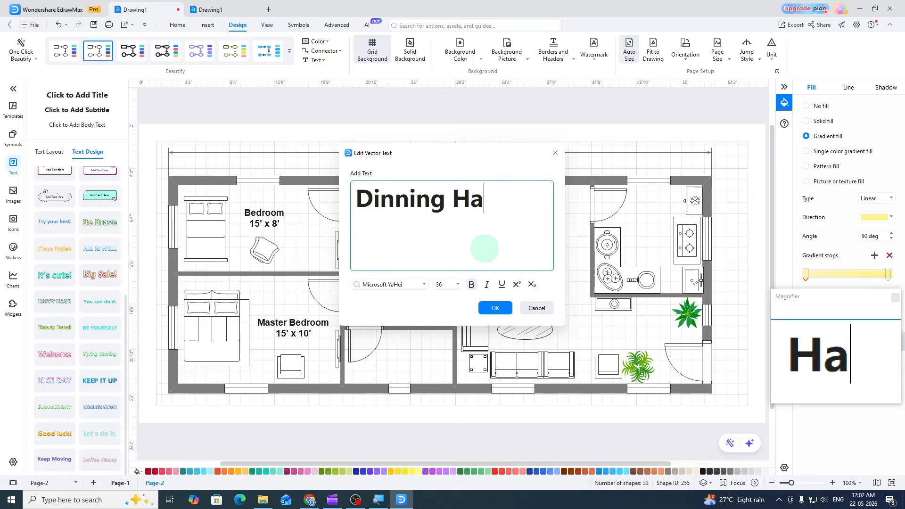
{"action": "left_click", "coordinate": [493, 307]}
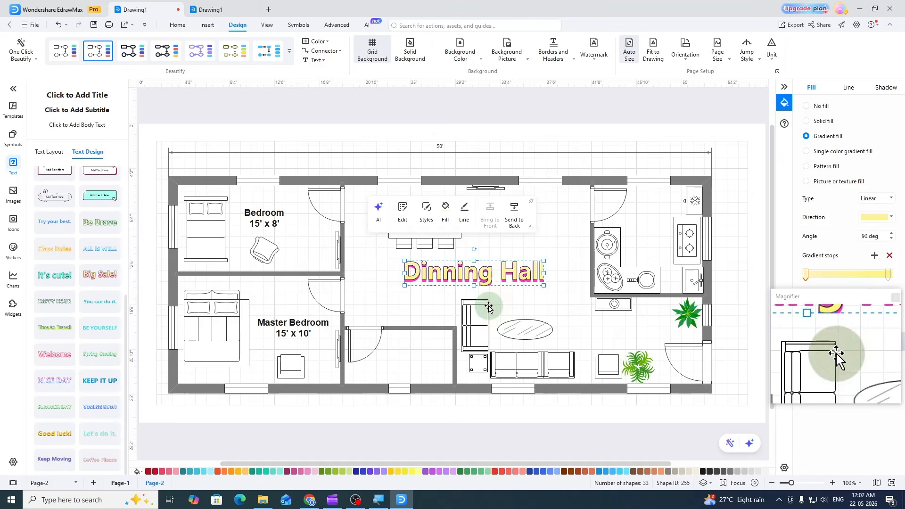
{"action": "left_click", "coordinate": [438, 100]}
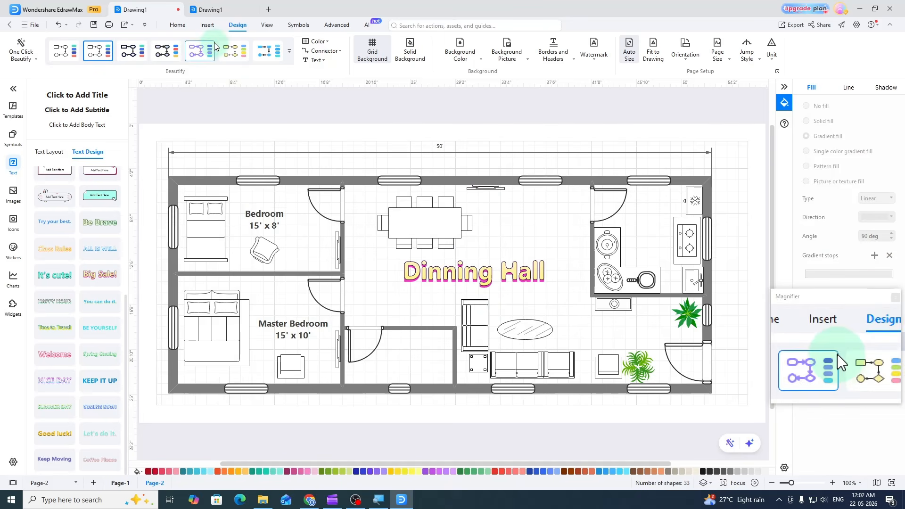
{"action": "left_click", "coordinate": [208, 29]}
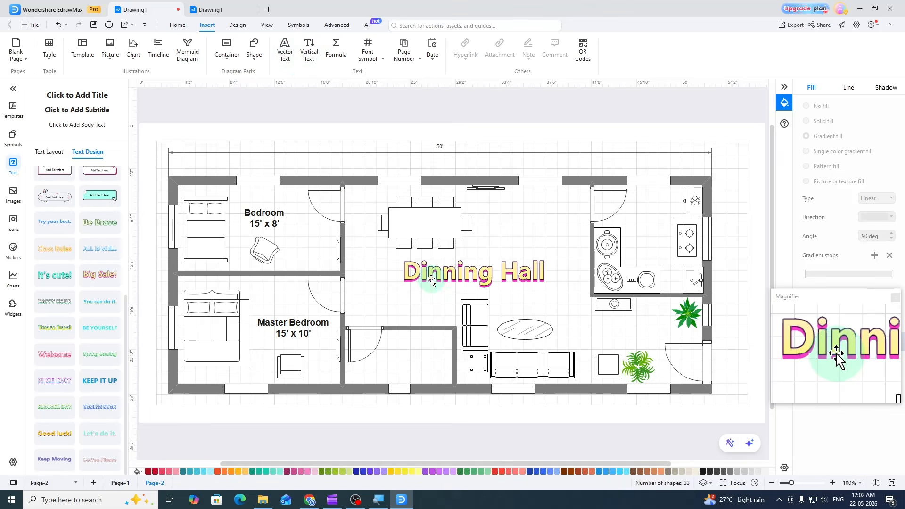
{"action": "left_click", "coordinate": [431, 280]}
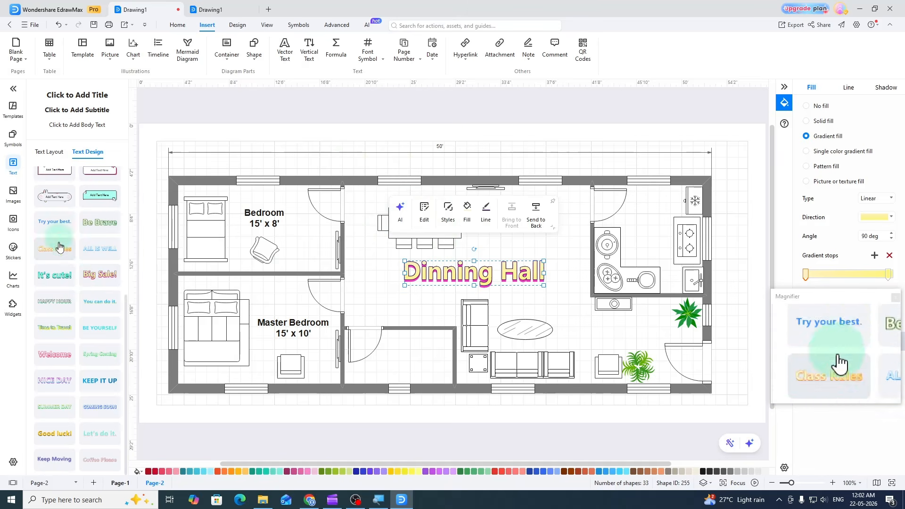
{"action": "scroll", "coordinate": [110, 361], "scroll_direction": "down", "scroll_amount": 1}
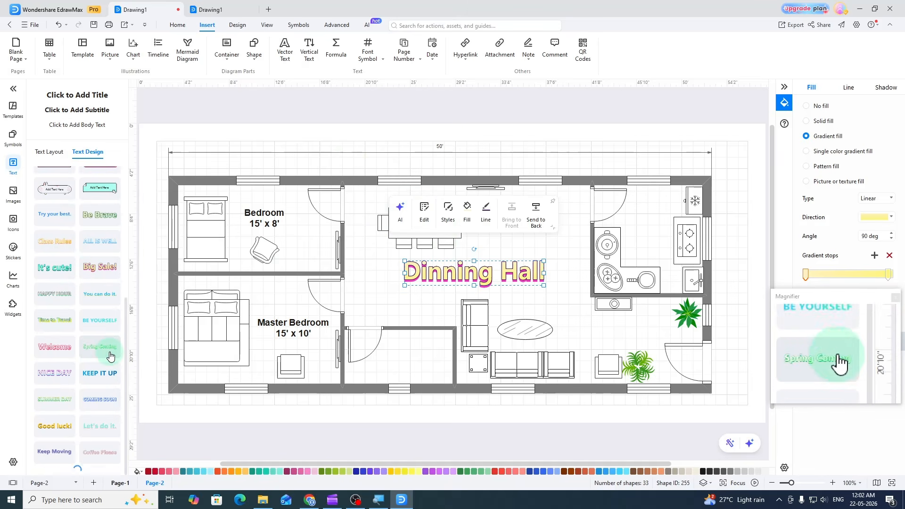
{"action": "scroll", "coordinate": [110, 356], "scroll_direction": "up", "scroll_amount": 5}
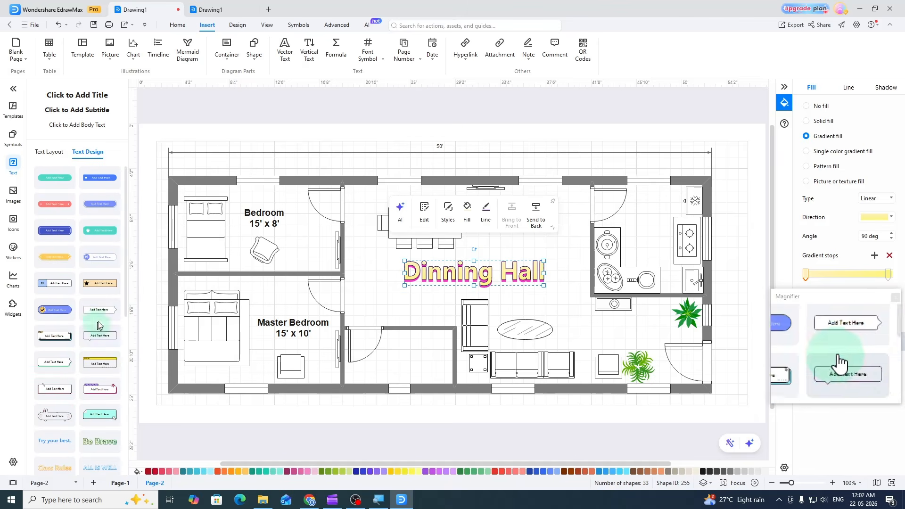
{"action": "left_click", "coordinate": [480, 125]}
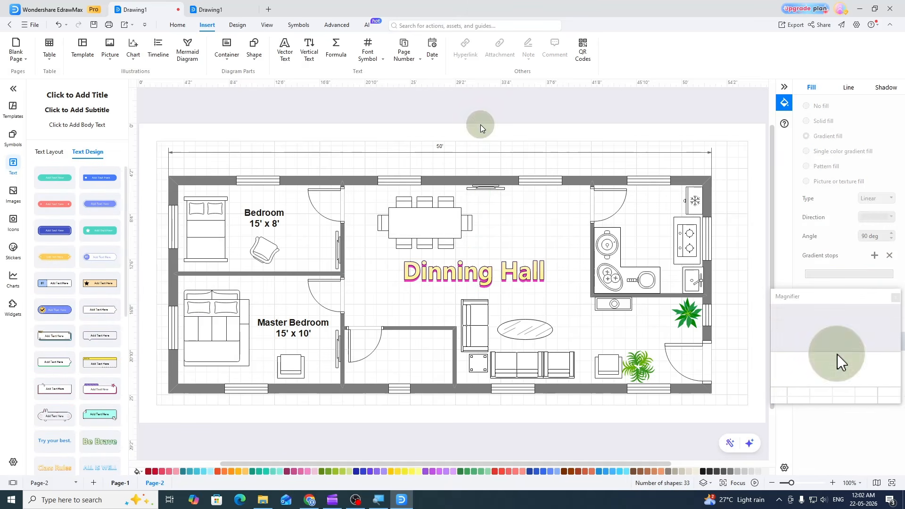
{"action": "left_click", "coordinate": [482, 275]}
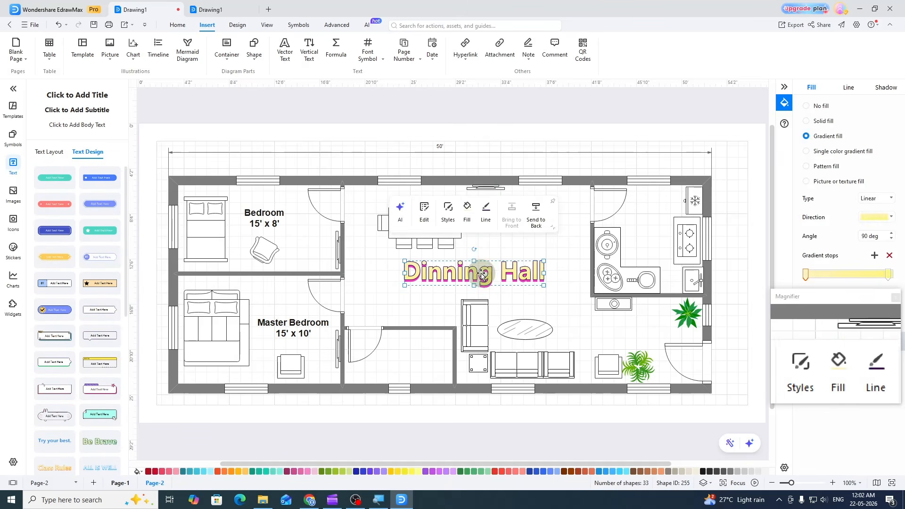
- Replace the decorative Dinning Hall text with a copy of the Dinning Hall dimension label from the reference plan
{"action": "left_click", "coordinate": [218, 10]}
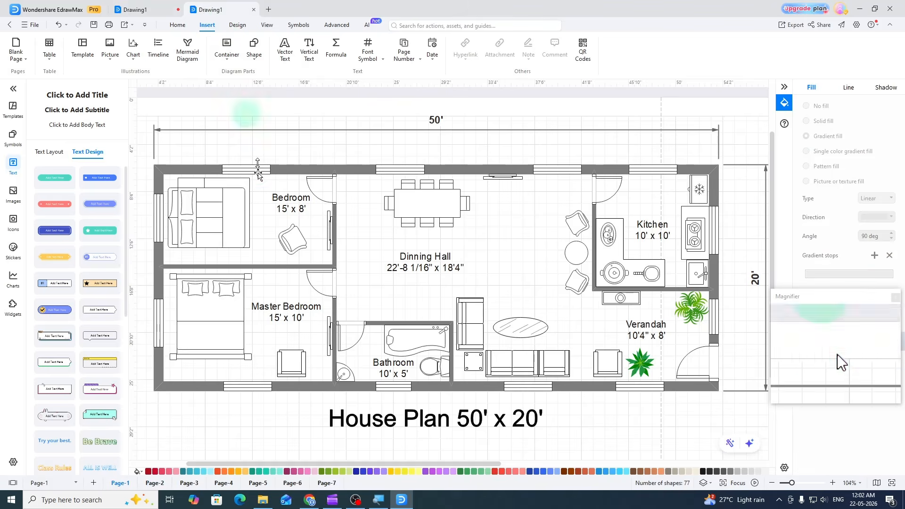
{"action": "left_click", "coordinate": [418, 261]}
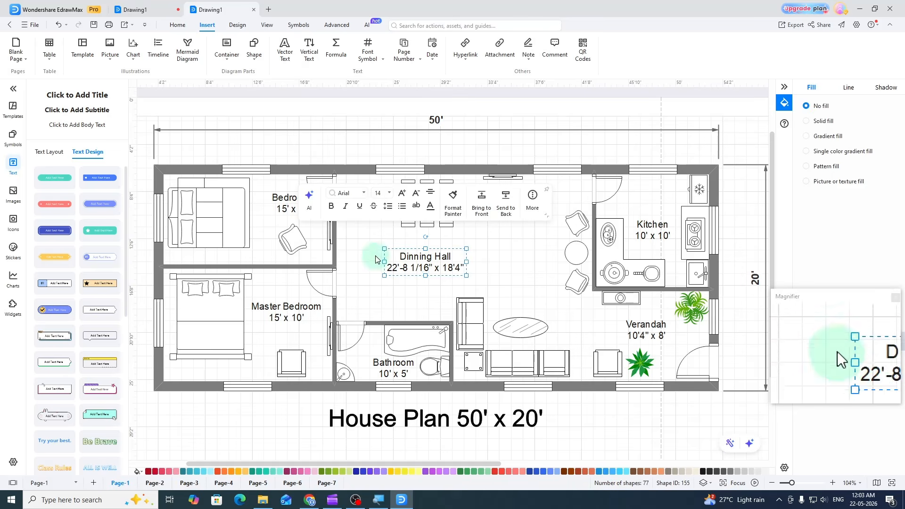
{"action": "left_click", "coordinate": [149, 13]}
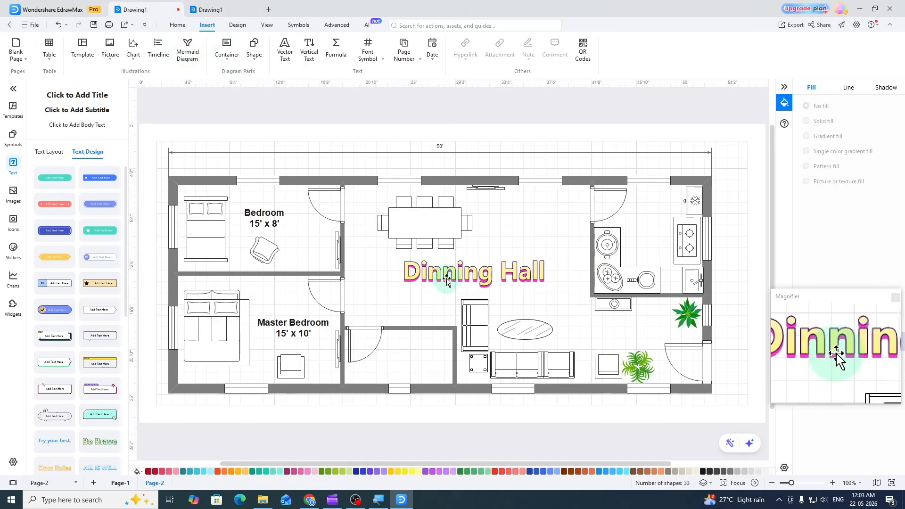
{"action": "left_click", "coordinate": [448, 278]}
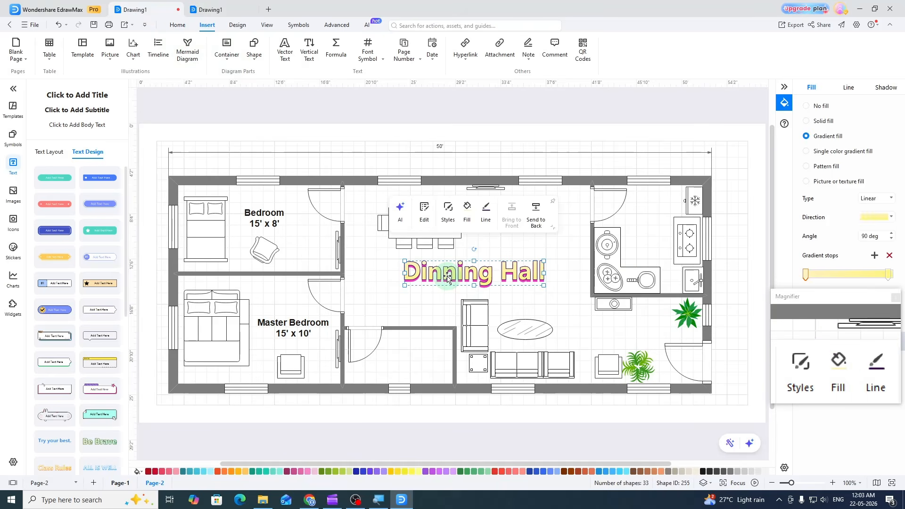
{"action": "key", "text": "Delete"}
{"action": "key", "text": "ctrl+z"}
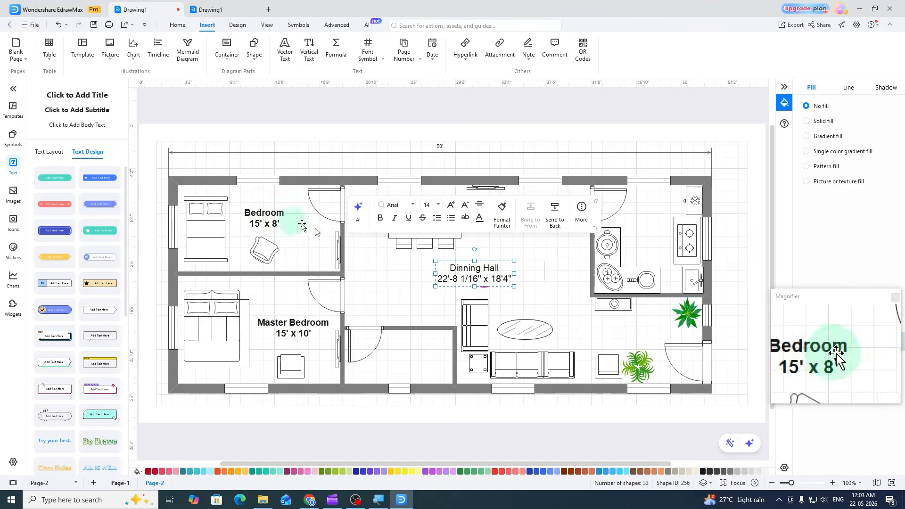
- Apply the Bedroom label's formatting to the Dinning Hall label with Format Painter and widen it to keep the dimensions on one line
{"action": "left_click", "coordinate": [270, 214]}
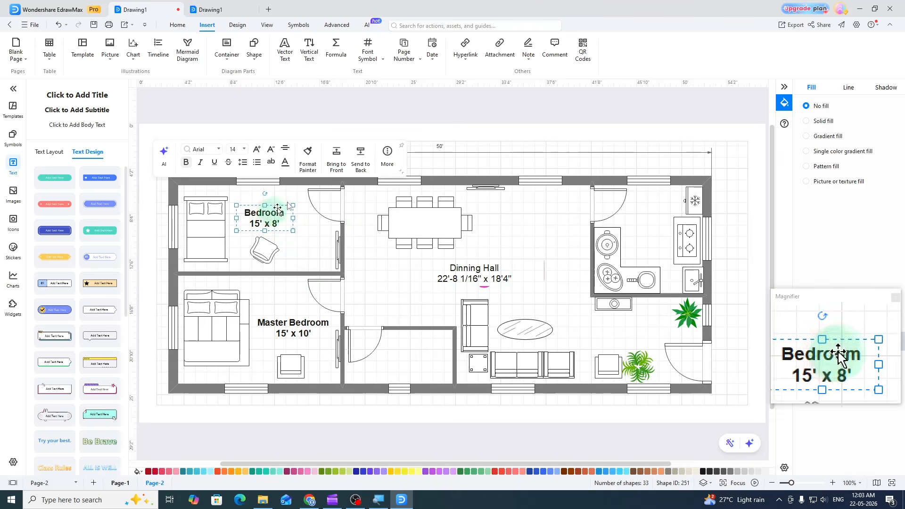
{"action": "left_click", "coordinate": [311, 157]}
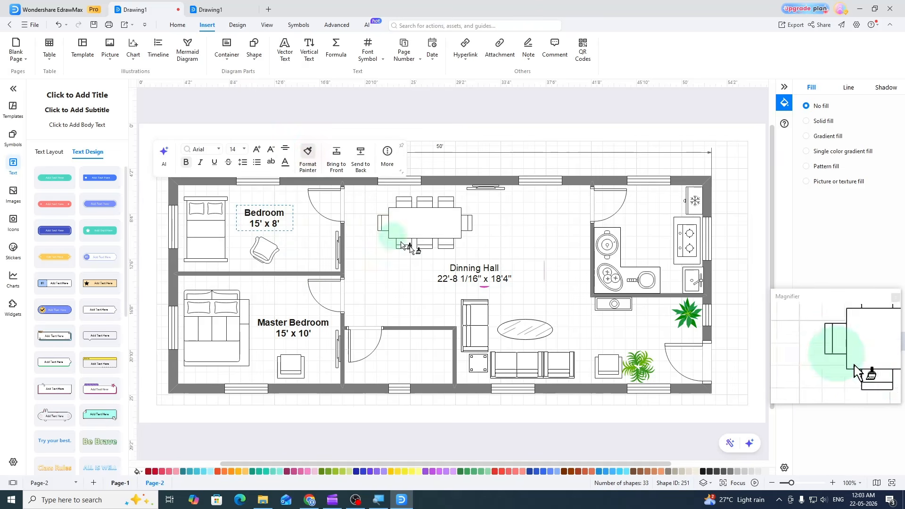
{"action": "left_click", "coordinate": [466, 270]}
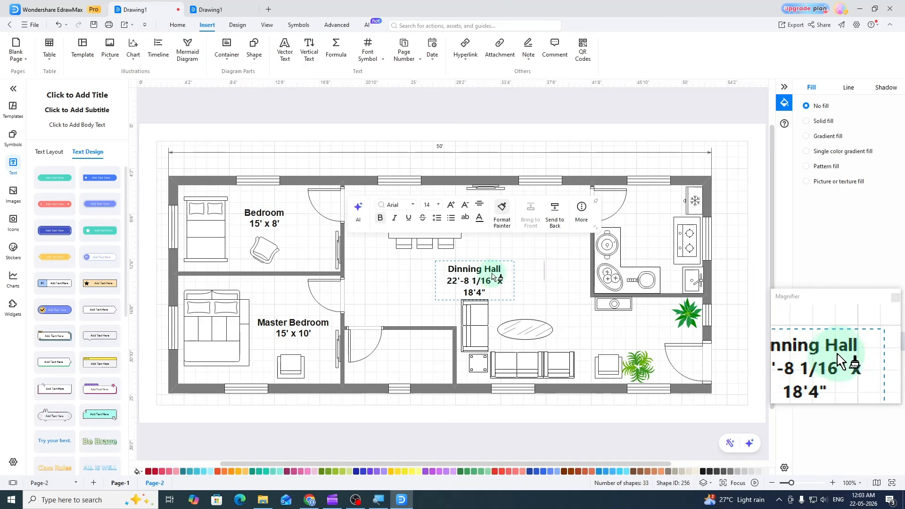
{"action": "left_click", "coordinate": [394, 265]}
{"action": "left_click_drag", "start_coordinate": [513, 280], "coordinate": [536, 278]}
{"action": "left_click_drag", "start_coordinate": [480, 272], "coordinate": [482, 270]}
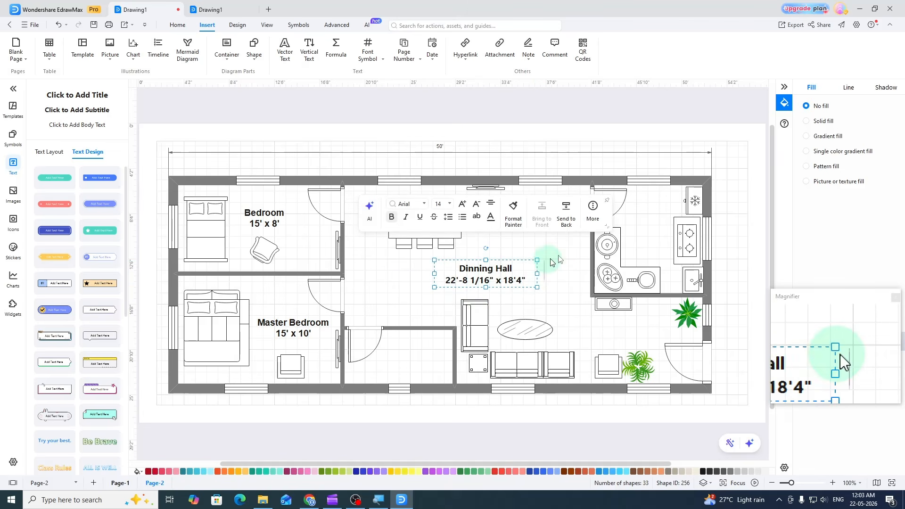
- Copy the Kitchen, Verandah and Bathroom labels together from the reference plan and paste them into the working drawing
{"action": "left_click", "coordinate": [209, 12]}
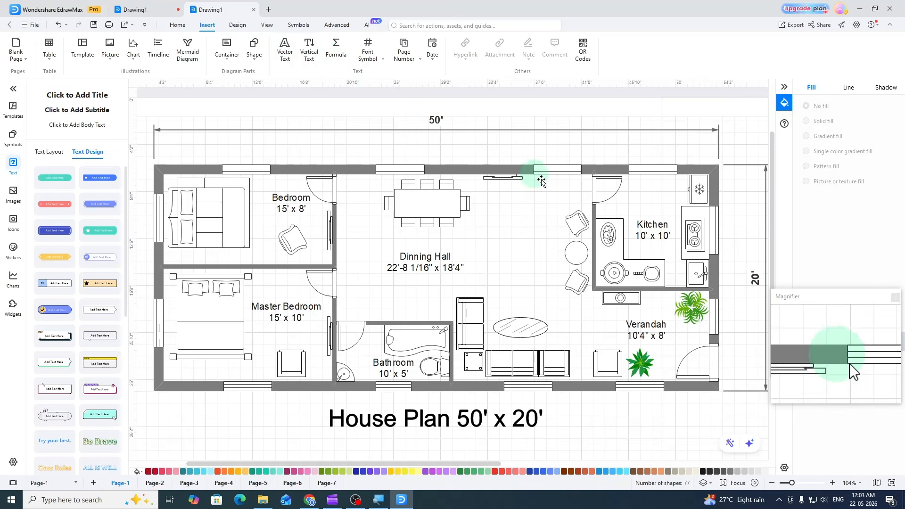
{"action": "left_click", "coordinate": [659, 233]}
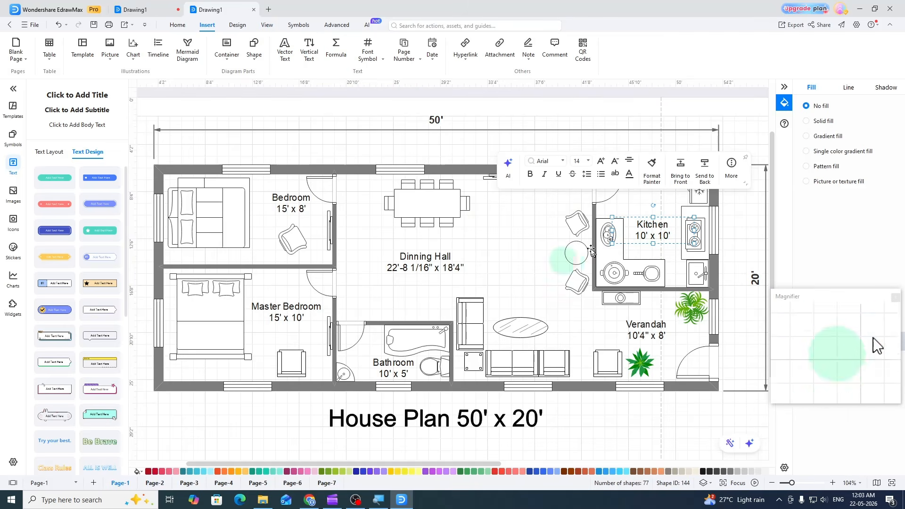
{"action": "left_click", "coordinate": [640, 328], "text": "ctrl"}
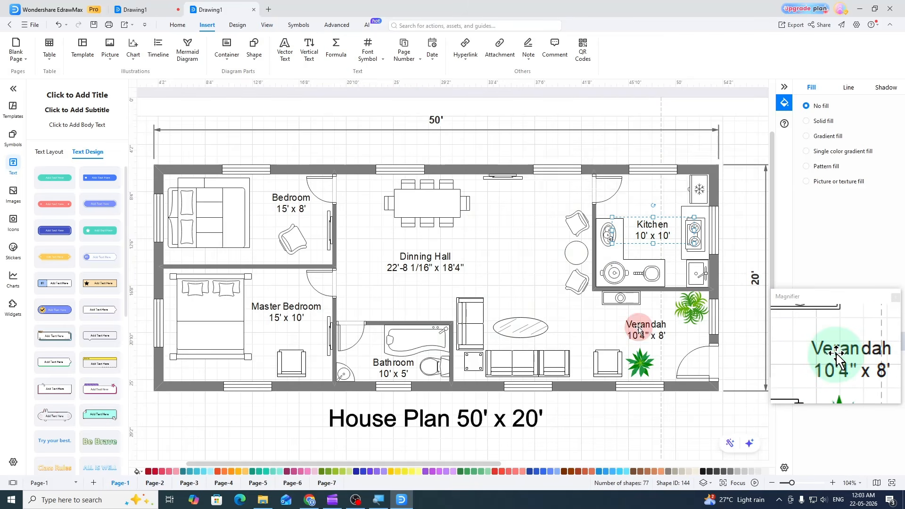
{"action": "left_click", "coordinate": [389, 367], "text": "ctrl"}
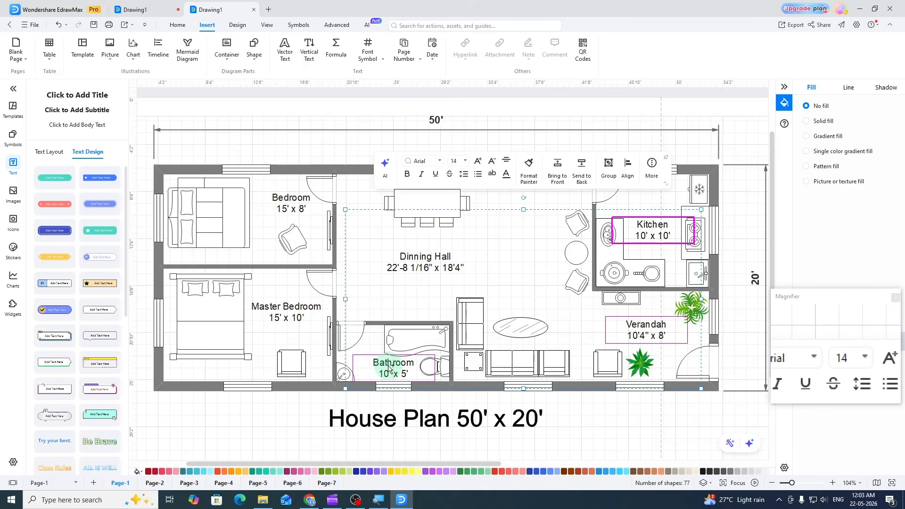
{"action": "left_click", "coordinate": [140, 6]}
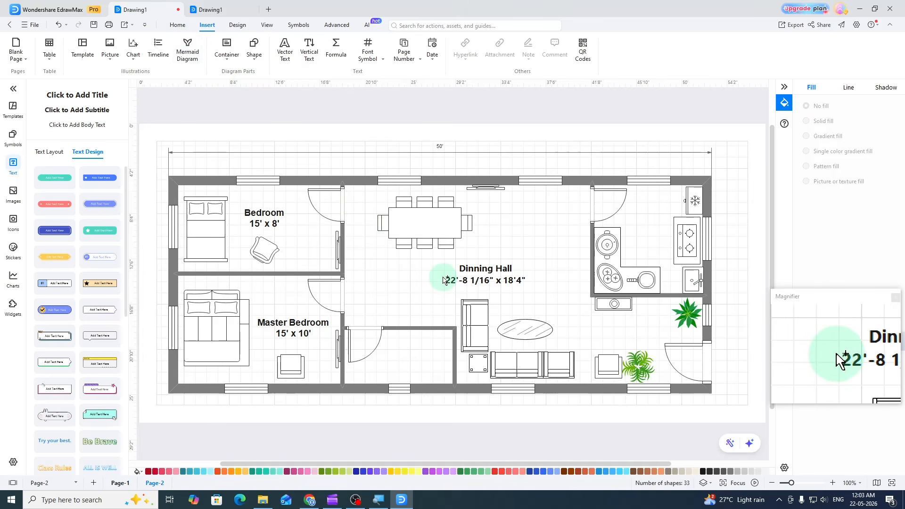
{"action": "key", "text": "ctrl+v"}
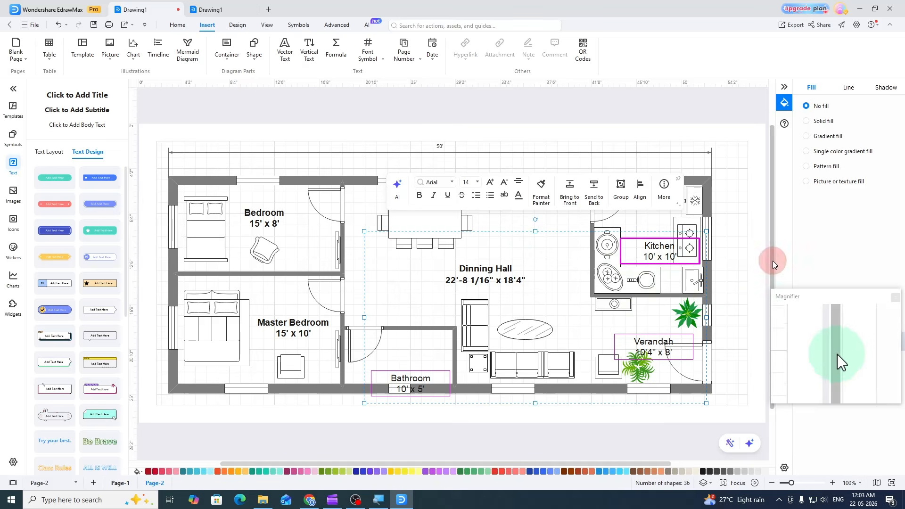
{"action": "left_click", "coordinate": [725, 176]}
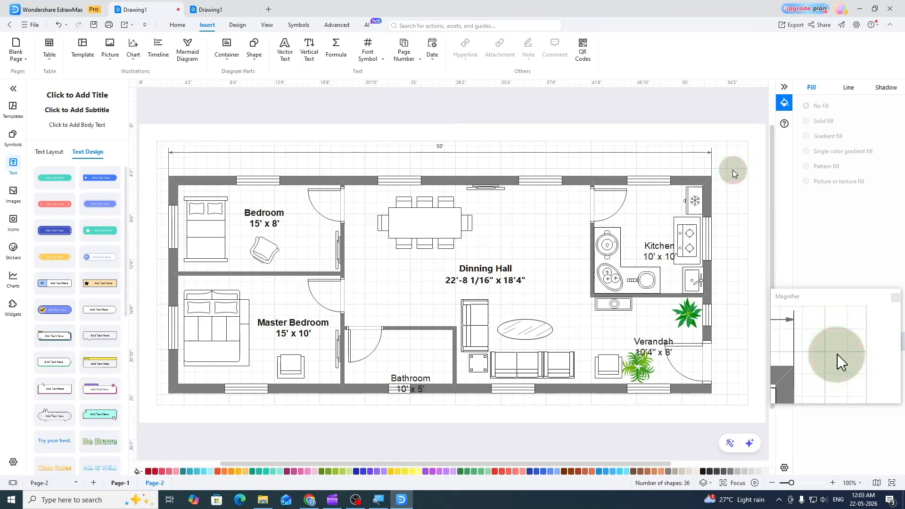
- Position the Kitchen label above the counter, the Verandah label above the lower plant and the Bathroom label just above the bathroom's upper wall
{"action": "left_click_drag", "start_coordinate": [655, 249], "coordinate": [641, 216]}
{"action": "left_click_drag", "start_coordinate": [641, 346], "coordinate": [628, 326]}
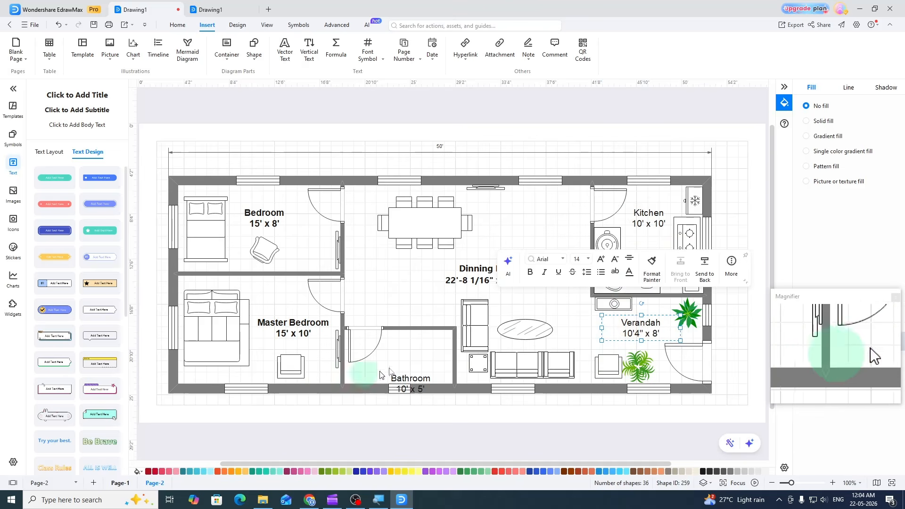
{"action": "left_click_drag", "start_coordinate": [399, 379], "coordinate": [395, 308]}
{"action": "left_click", "coordinate": [379, 283]}
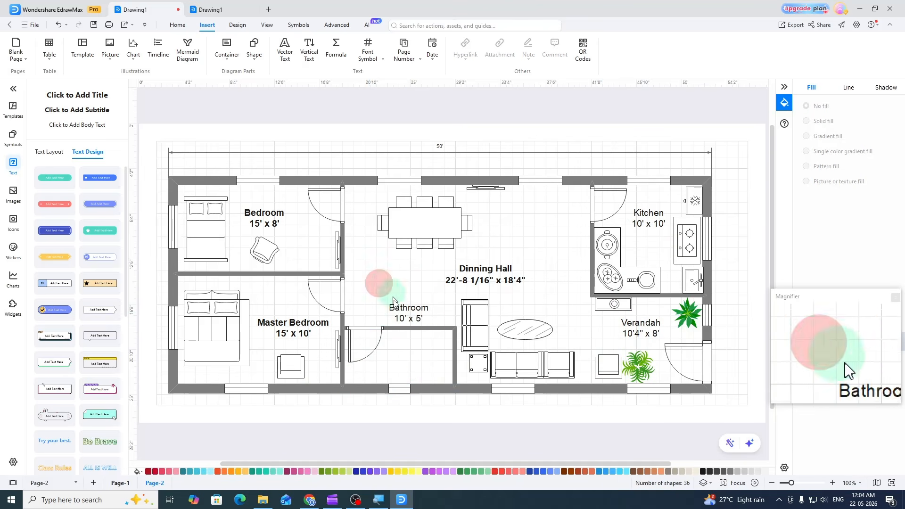
- Add a corner sink from the Bathroom symbols and rotate it to fit the bathroom's lower-left corner, as in the reference plan
{"action": "left_click", "coordinate": [12, 135]}
{"action": "scroll", "coordinate": [81, 305], "scroll_direction": "down", "scroll_amount": 2}
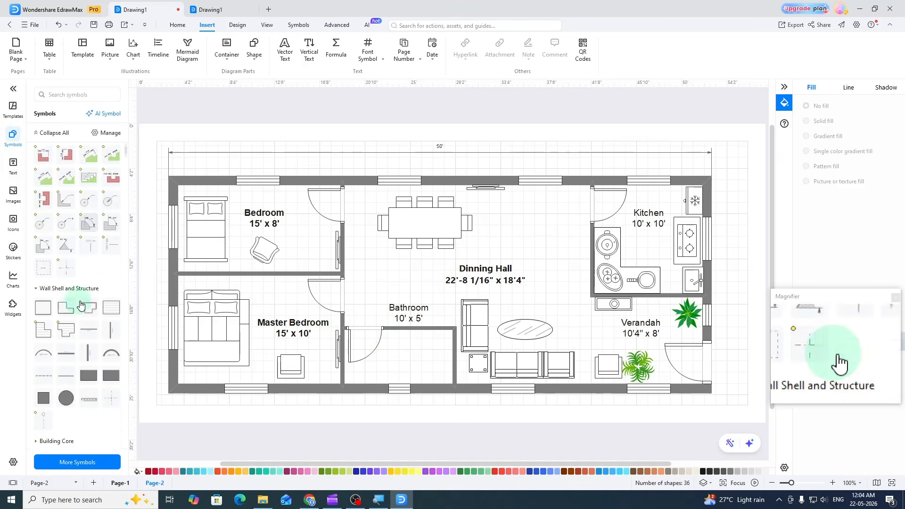
{"action": "scroll", "coordinate": [81, 305], "scroll_direction": "down", "scroll_amount": 10}
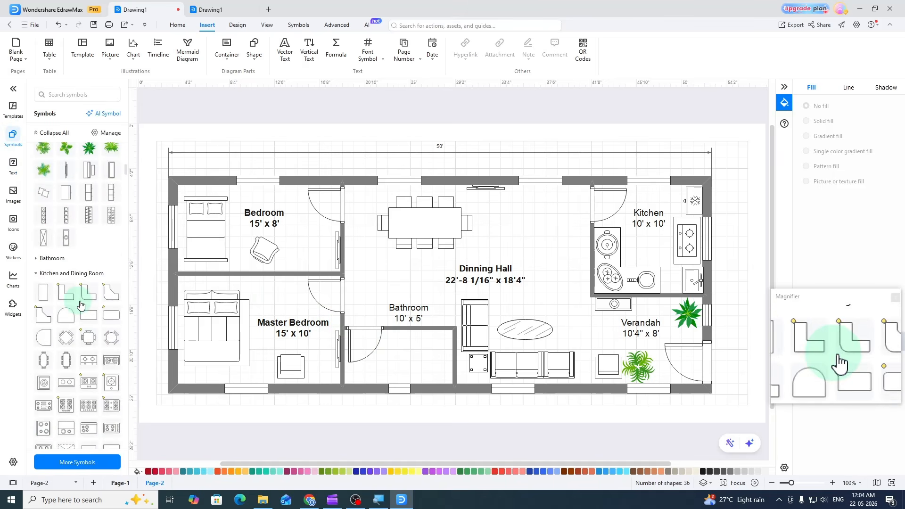
{"action": "left_click", "coordinate": [37, 259]}
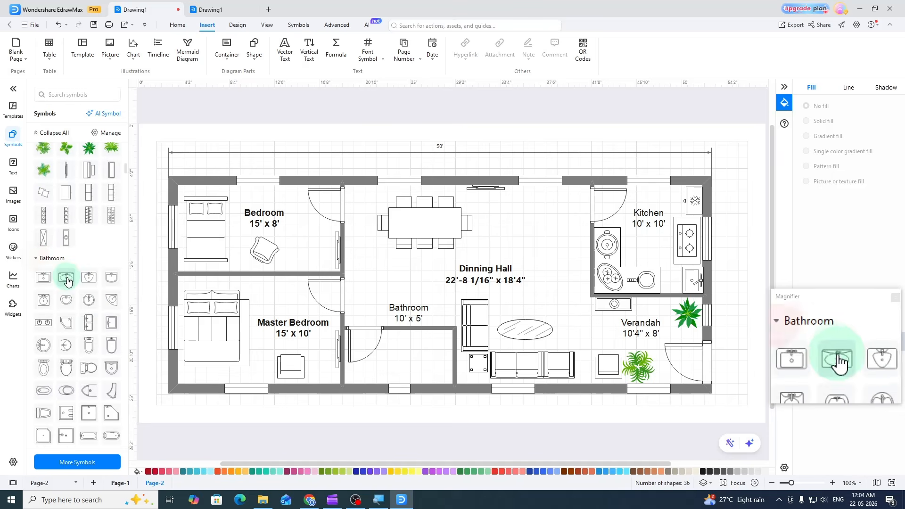
{"action": "scroll", "coordinate": [68, 281], "scroll_direction": "down", "scroll_amount": 2}
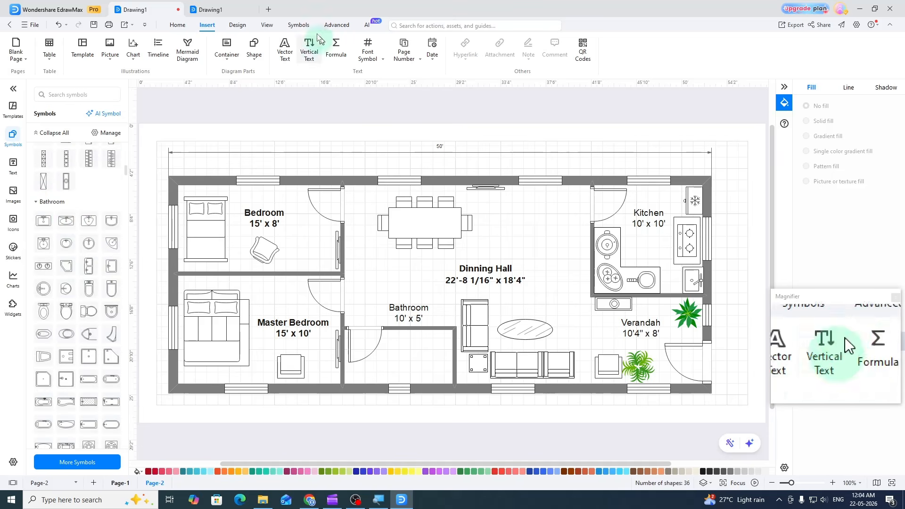
{"action": "left_click", "coordinate": [204, 10]}
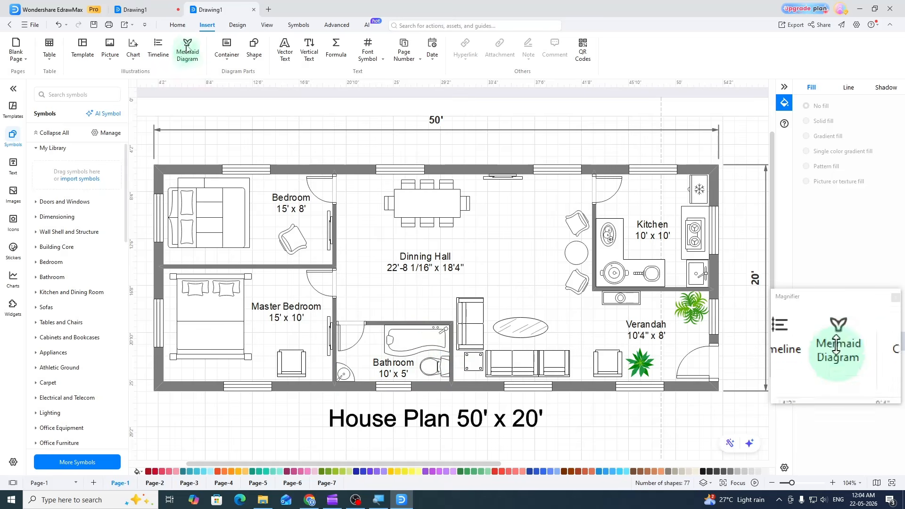
{"action": "left_click", "coordinate": [147, 7]}
{"action": "scroll", "coordinate": [91, 325], "scroll_direction": "down", "scroll_amount": 10}
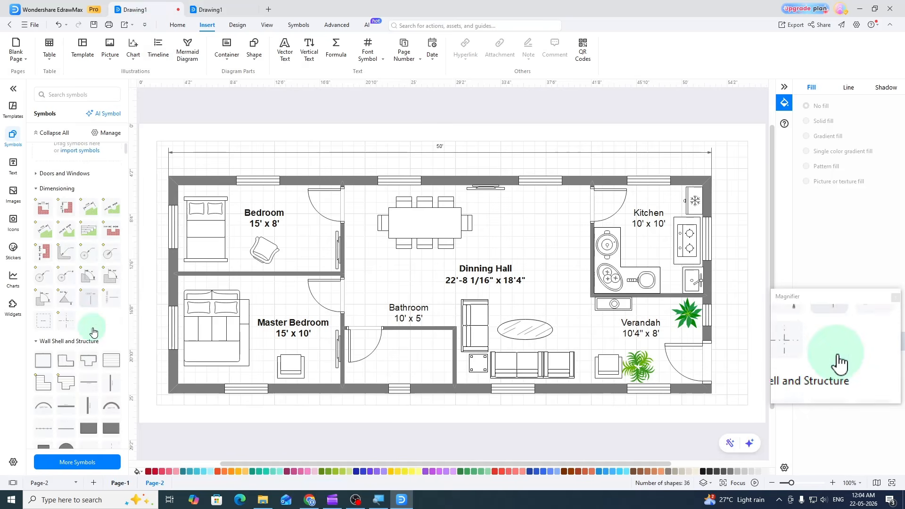
{"action": "scroll", "coordinate": [91, 323], "scroll_direction": "down", "scroll_amount": 5}
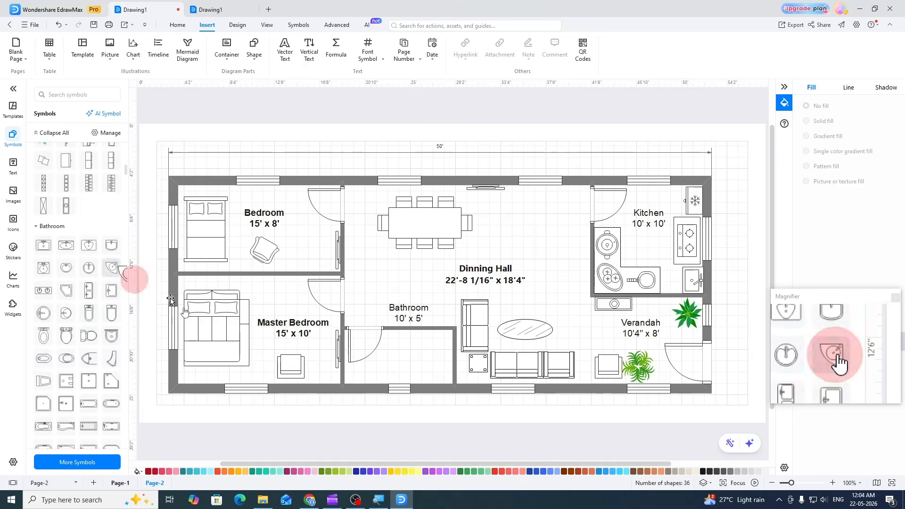
{"action": "left_click_drag", "start_coordinate": [401, 372], "coordinate": [404, 344]}
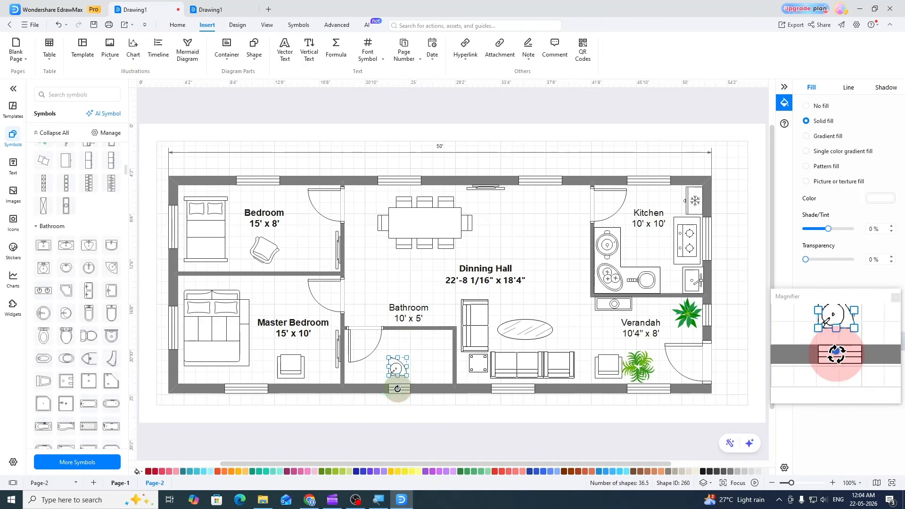
{"action": "left_click_drag", "start_coordinate": [398, 389], "coordinate": [355, 379]}
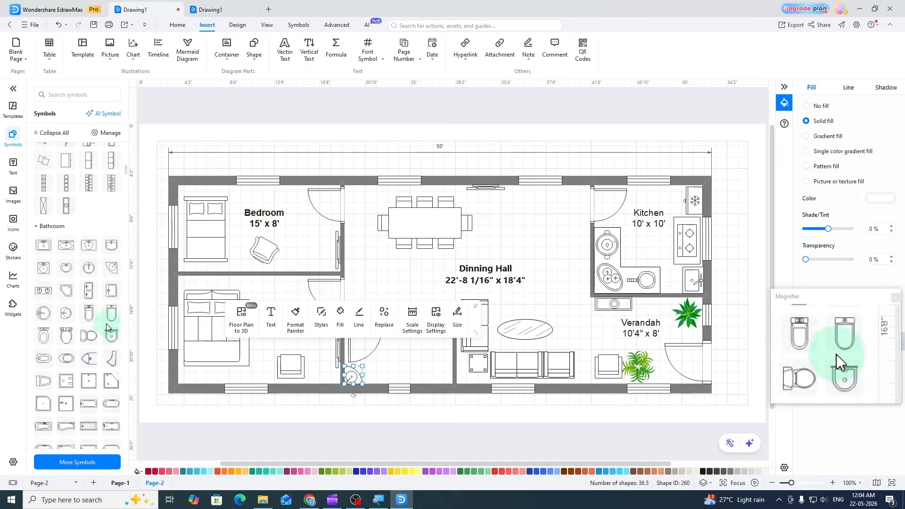
- Add a bathtub to the bathroom, fitted against the upper wall in the upper-right corner
{"action": "left_click_drag", "start_coordinate": [66, 426], "coordinate": [428, 349]}
{"action": "left_click", "coordinate": [392, 368]}
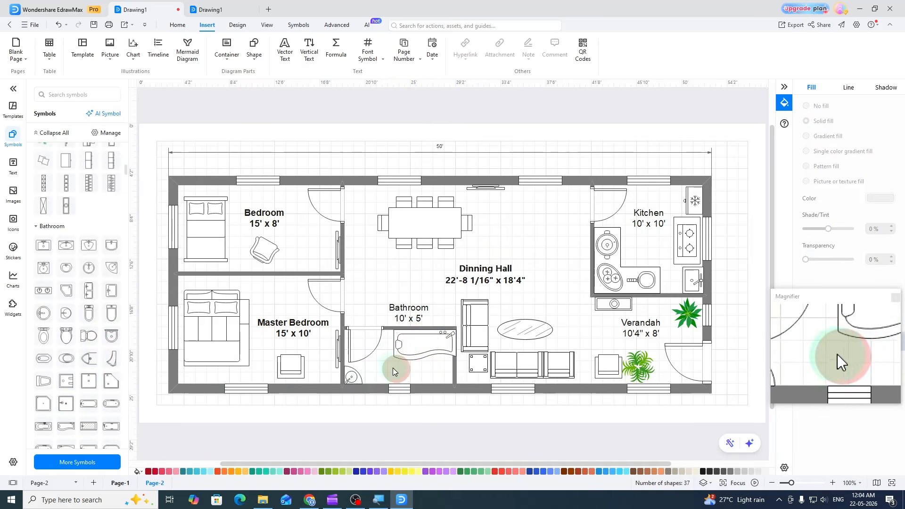
{"action": "left_click", "coordinate": [414, 338]}
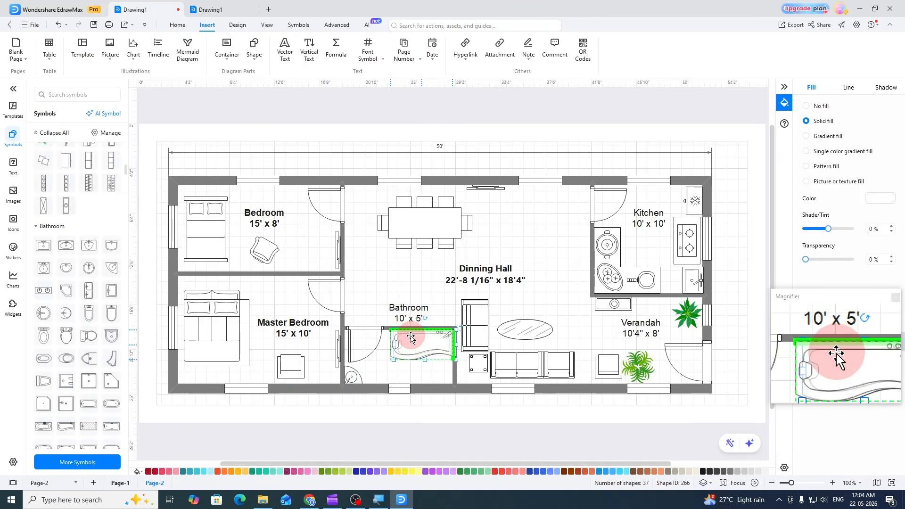
{"action": "left_click", "coordinate": [405, 372]}
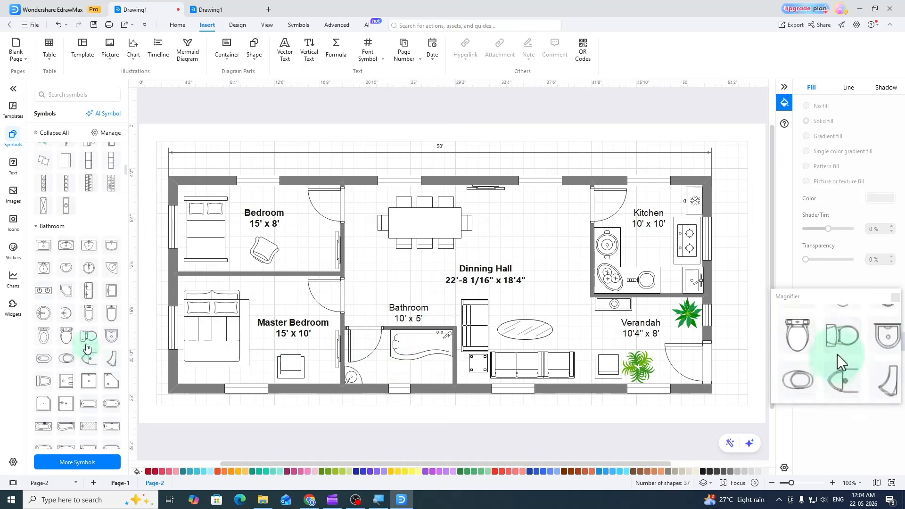
- Add a toilet below the bathtub, flip it horizontally and set it against the bathroom's right wall
{"action": "left_click_drag", "start_coordinate": [86, 337], "coordinate": [426, 370]}
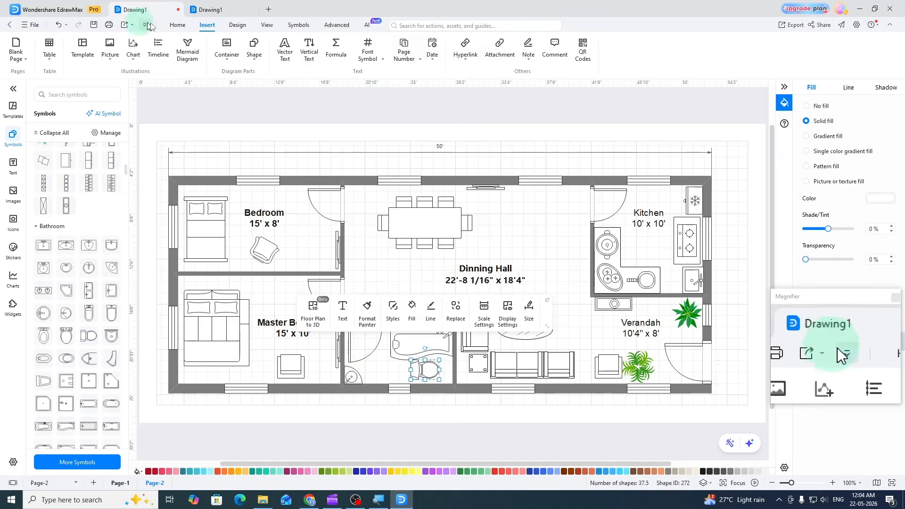
{"action": "left_click", "coordinate": [178, 26]}
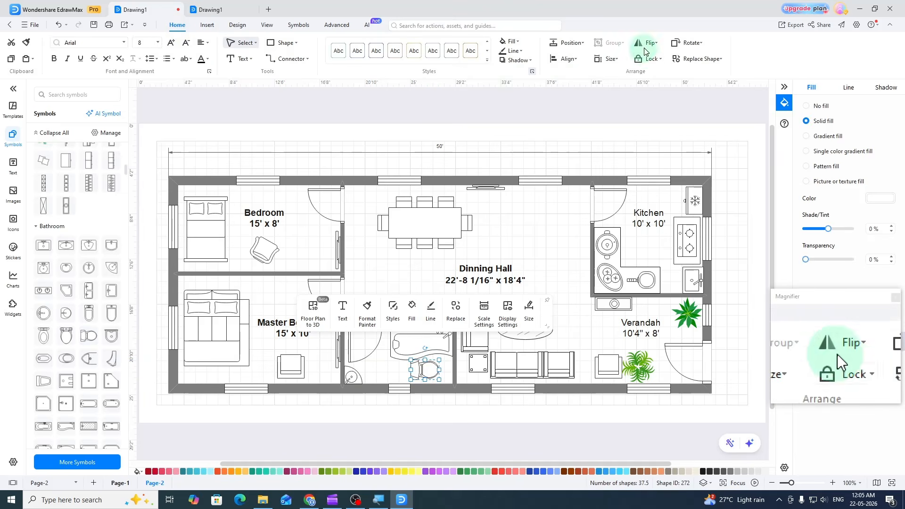
{"action": "left_click", "coordinate": [646, 47]}
{"action": "left_click", "coordinate": [672, 80]}
{"action": "left_click", "coordinate": [674, 80]}
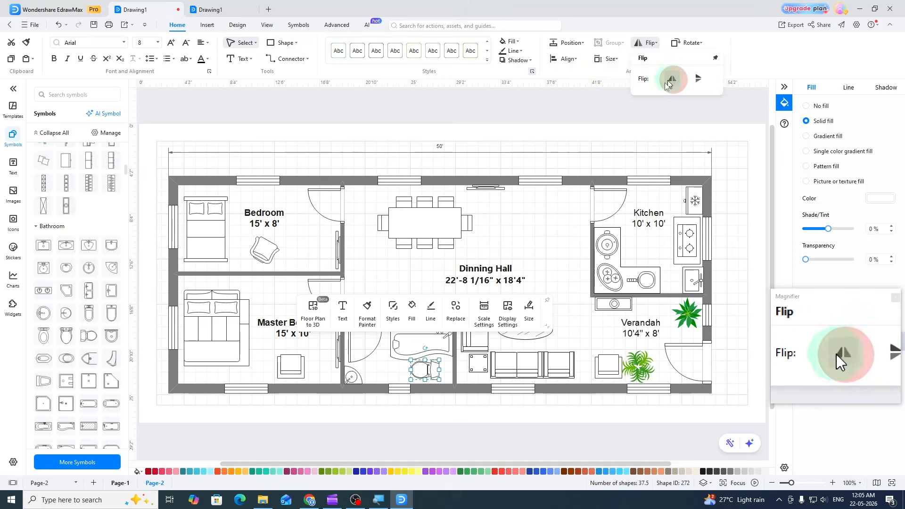
{"action": "left_click_drag", "start_coordinate": [435, 368], "coordinate": [449, 370]}
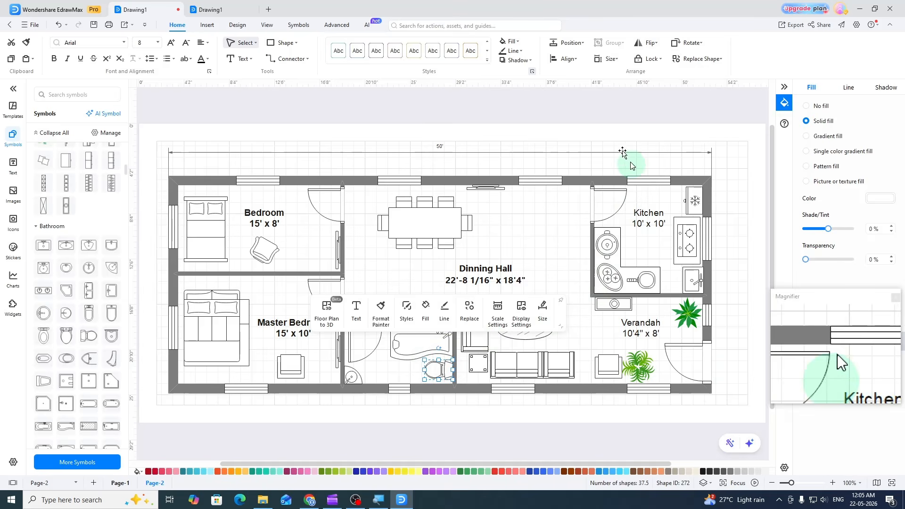
{"action": "left_click", "coordinate": [618, 138]}
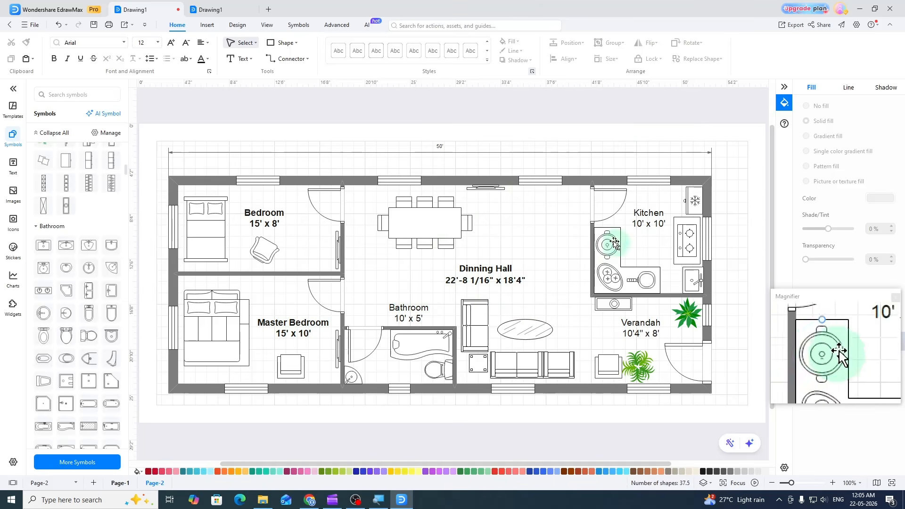
- Apply the Bedroom label's formatting to the Kitchen, Verandah and Bathroom labels, and move the Bathroom label inside the bathroom between sink and toilet
{"action": "left_click", "coordinate": [283, 213]}
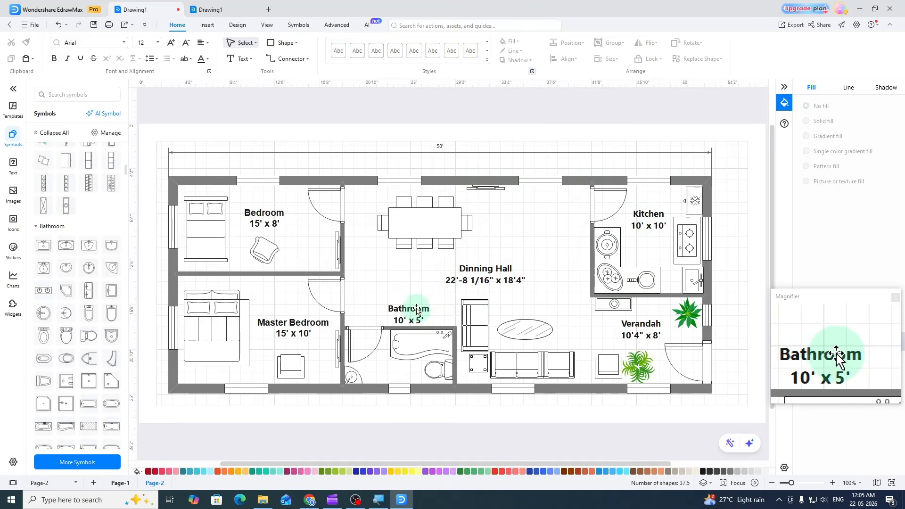
{"action": "left_click_drag", "start_coordinate": [417, 310], "coordinate": [400, 339]}
{"action": "left_click_drag", "start_coordinate": [404, 364], "coordinate": [398, 365]}
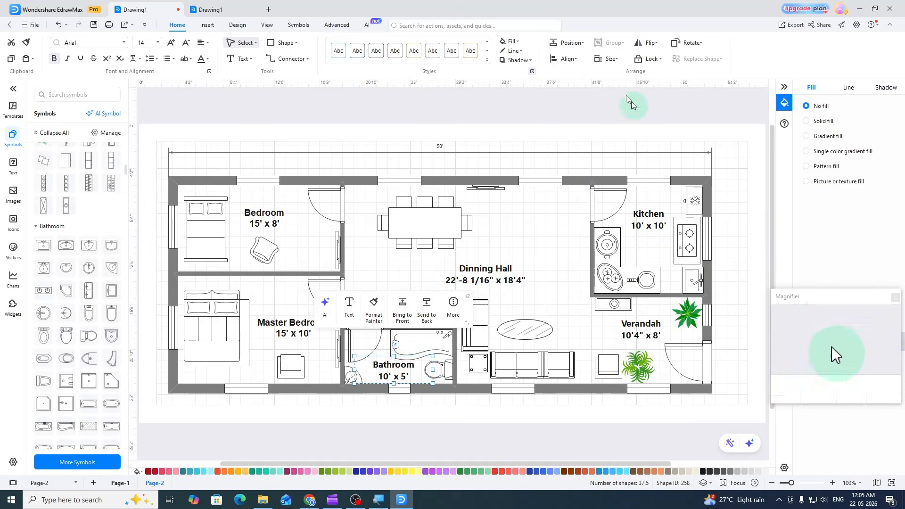
{"action": "left_click", "coordinate": [607, 103]}
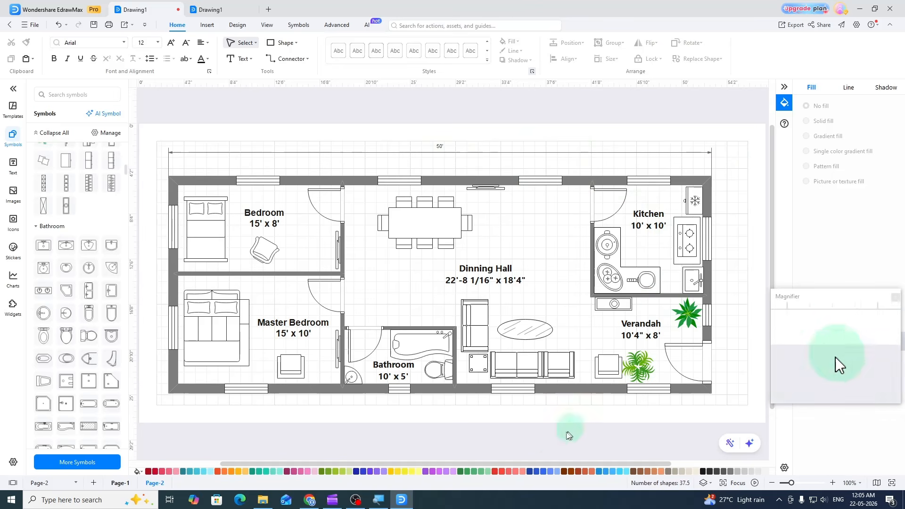
- Set the text of the 50' dimension above the plan to size 16 and bold
{"action": "mouse_move", "coordinate": [547, 465]}
{"action": "left_mouse_down"}
{"action": "mouse_move", "coordinate": [642, 471]}
{"action": "mouse_move", "coordinate": [528, 473]}
{"action": "mouse_move", "coordinate": [544, 468]}
{"action": "left_mouse_up"}
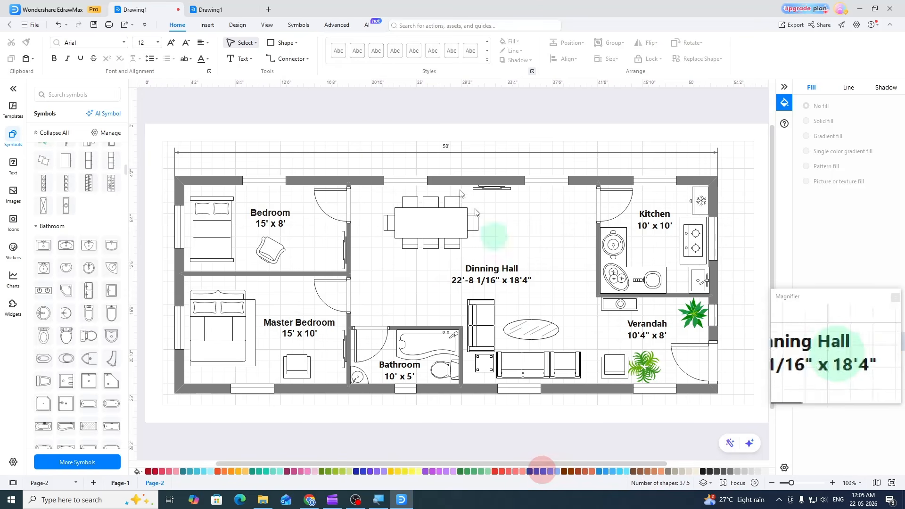
{"action": "left_click", "coordinate": [374, 152]}
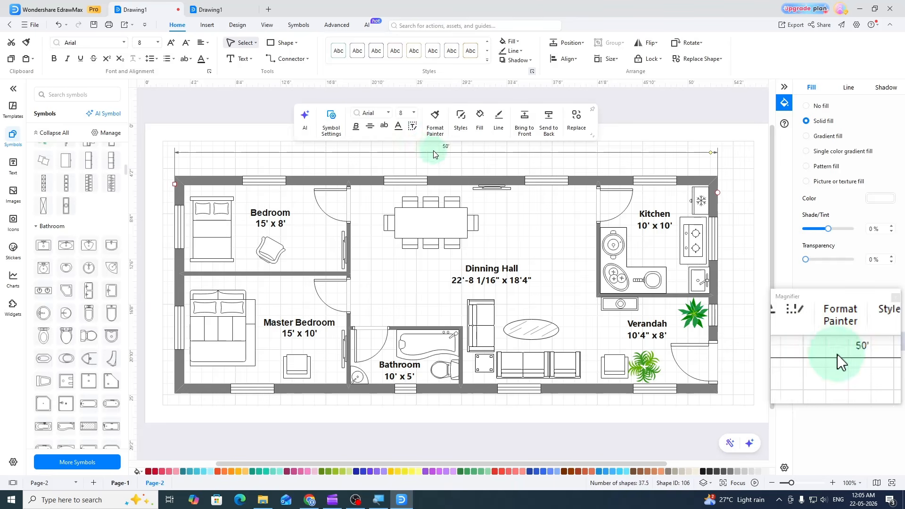
{"action": "left_click", "coordinate": [415, 113]}
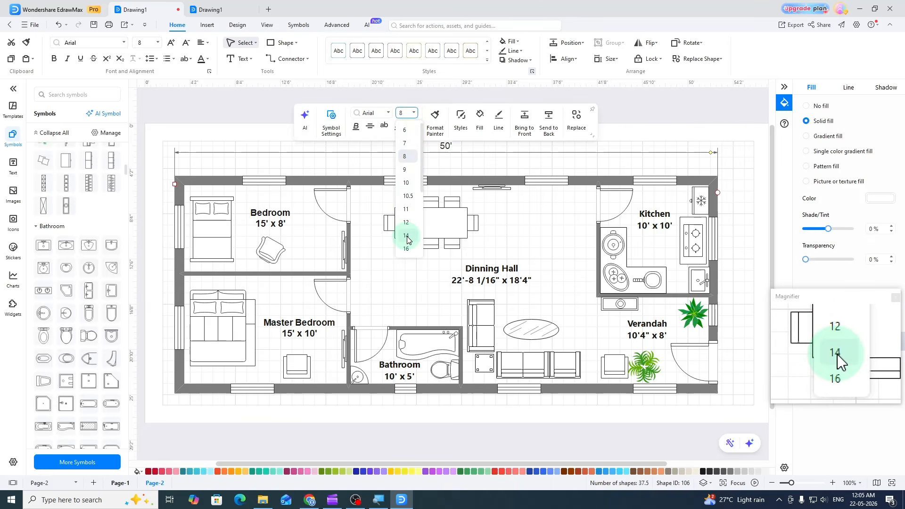
{"action": "left_click", "coordinate": [408, 254]}
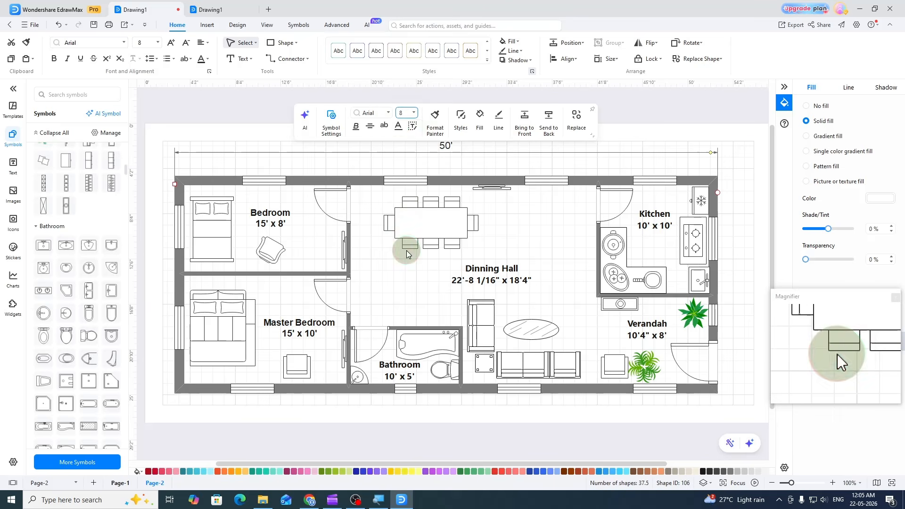
{"action": "left_click", "coordinate": [379, 131]}
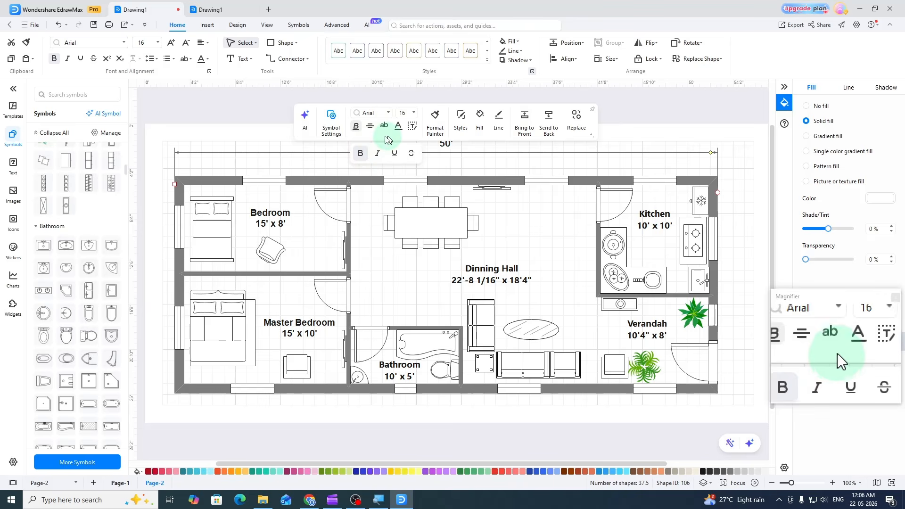
- Apply a heavier line weight to the 50' dimension line
{"action": "left_click", "coordinate": [500, 122]}
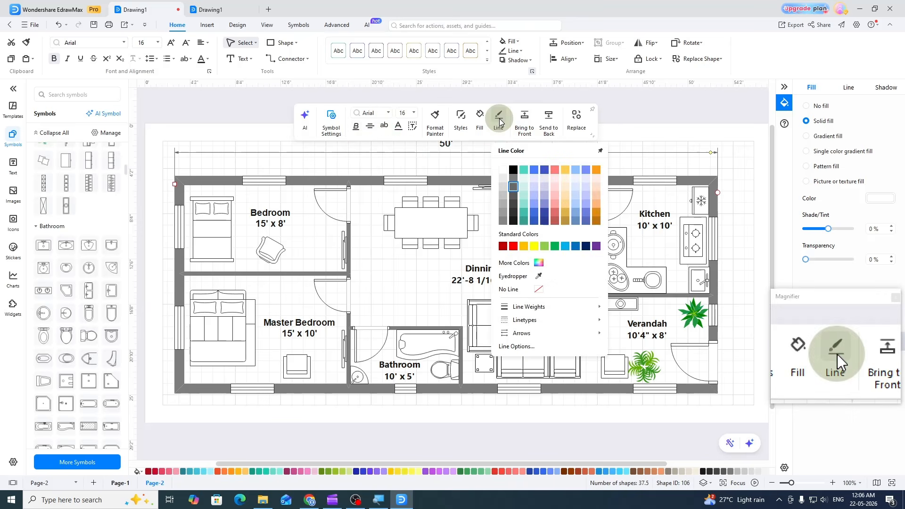
{"action": "left_click", "coordinate": [571, 312]}
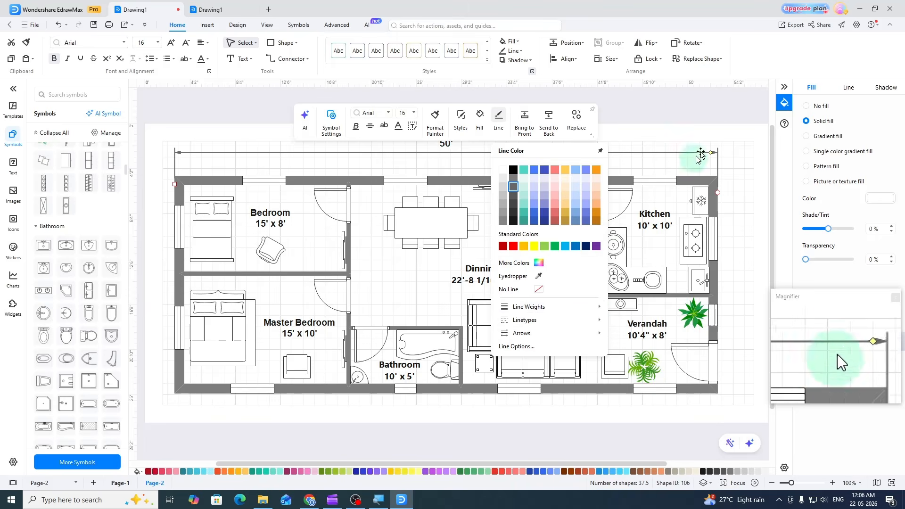
{"action": "left_click", "coordinate": [714, 100]}
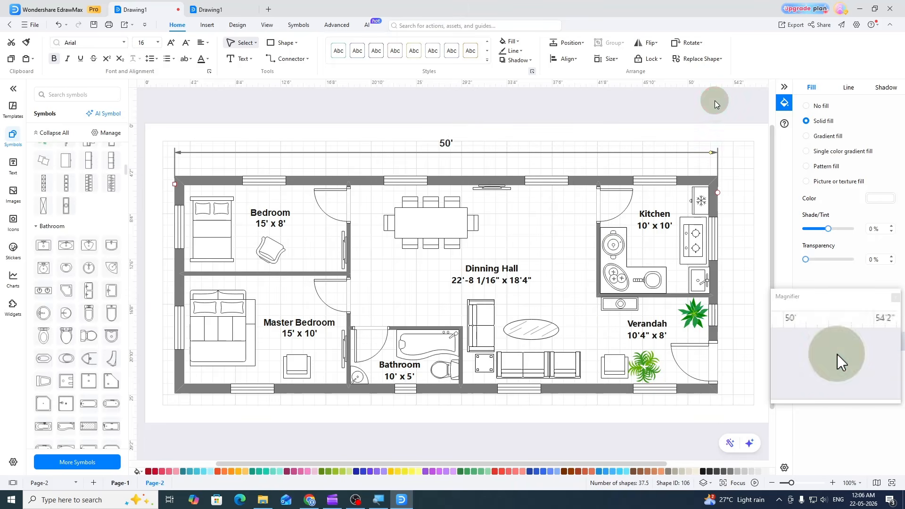
- Move both endpoints of the 50' dimension up to the outer upper corners of the exterior walls
{"action": "left_click", "coordinate": [690, 154]}
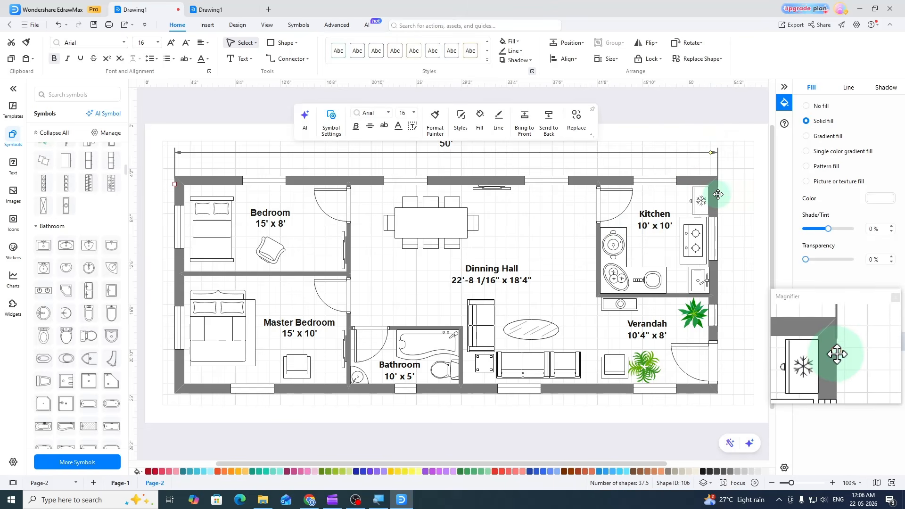
{"action": "left_click", "coordinate": [718, 194]}
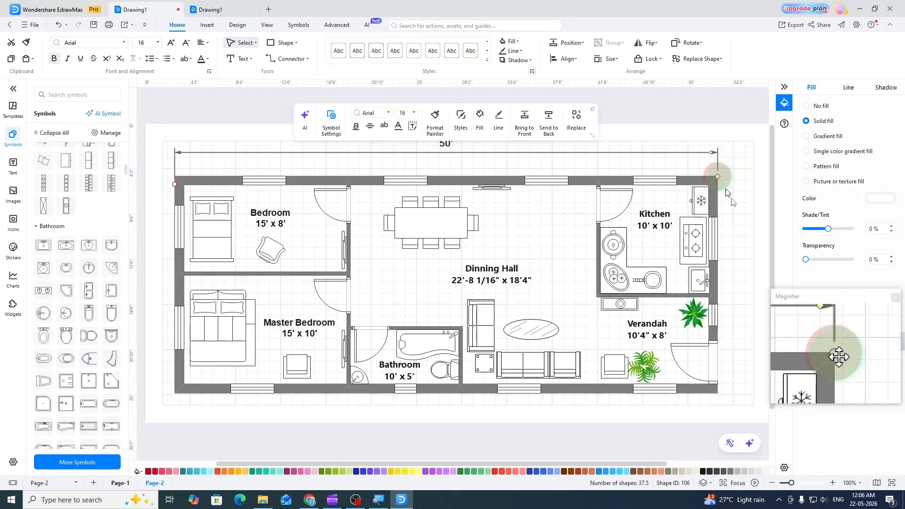
{"action": "left_click", "coordinate": [725, 184]}
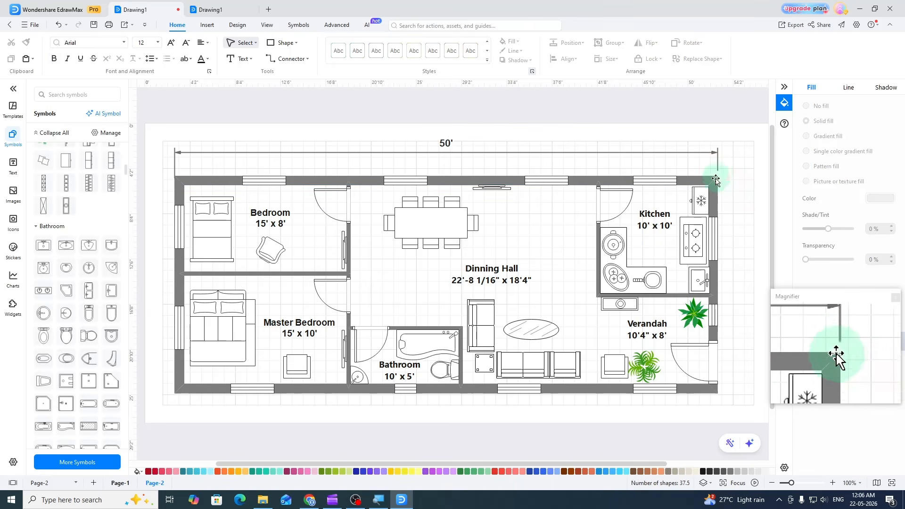
{"action": "left_click", "coordinate": [235, 152]}
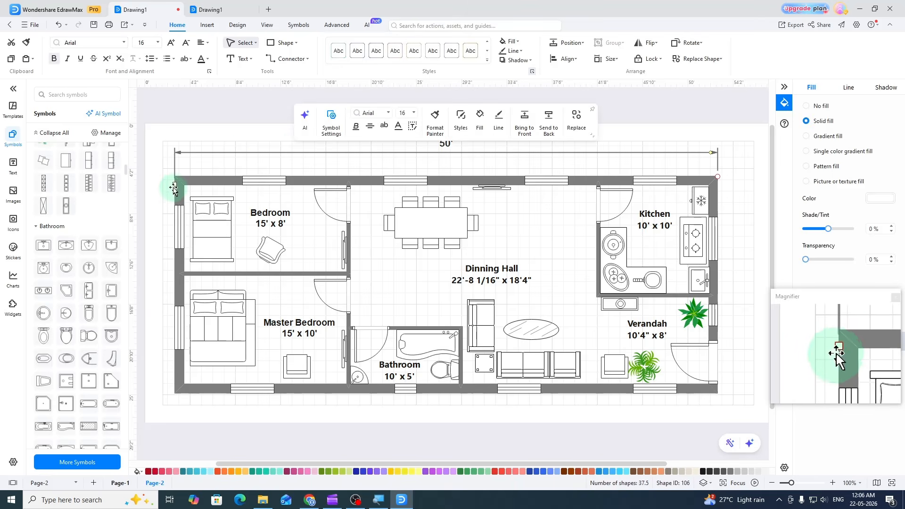
{"action": "left_click_drag", "start_coordinate": [175, 185], "coordinate": [173, 178]}
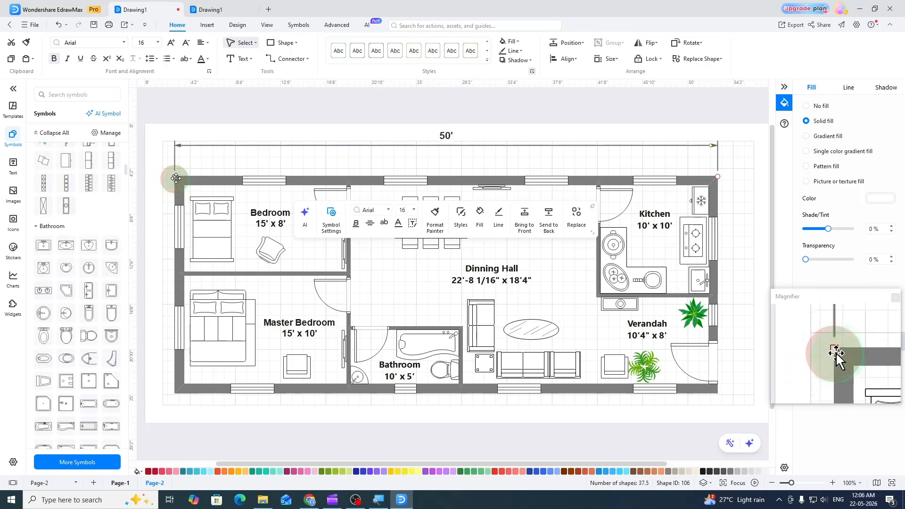
{"action": "left_click", "coordinate": [231, 111]}
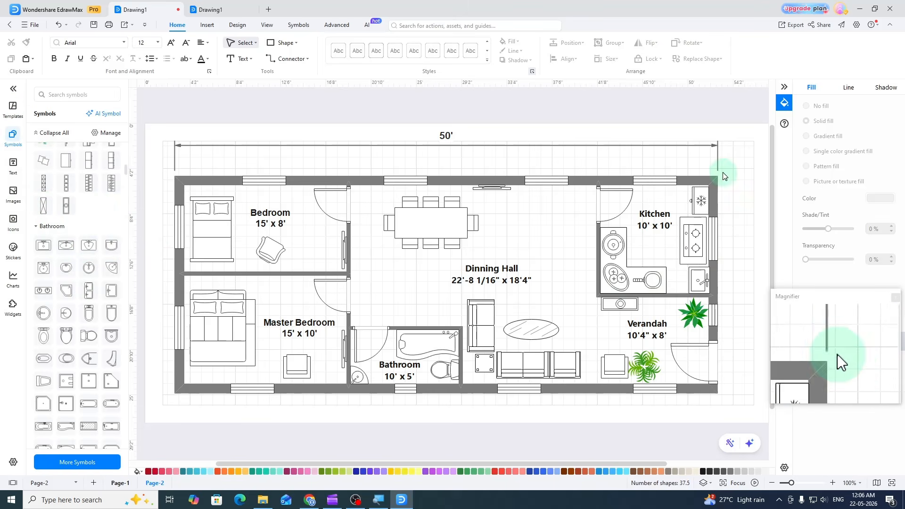
- Add a vertical dimension spanning the full height of the plan's right exterior wall, with its dimension line outside the wall
{"action": "scroll", "coordinate": [94, 217], "scroll_direction": "up", "scroll_amount": 10}
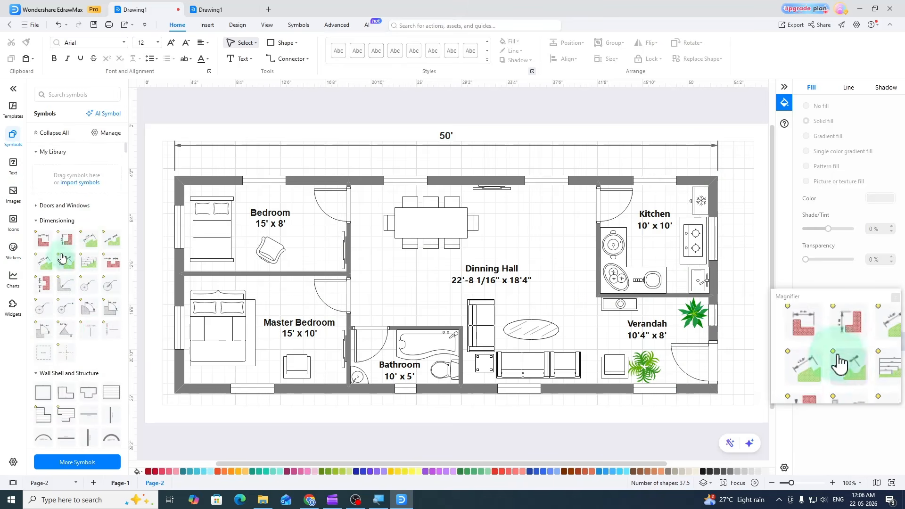
{"action": "left_click_drag", "start_coordinate": [66, 240], "coordinate": [710, 196]}
{"action": "left_click_drag", "start_coordinate": [750, 222], "coordinate": [759, 245]}
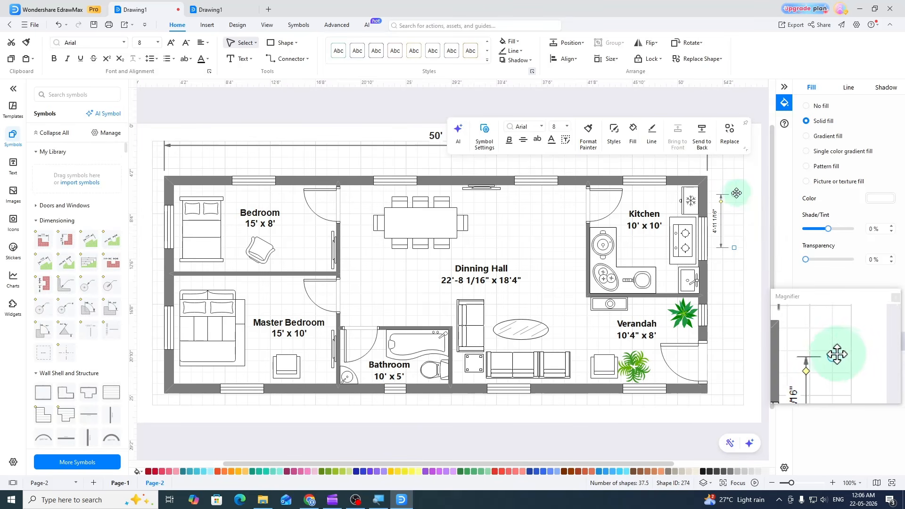
{"action": "left_click_drag", "start_coordinate": [734, 194], "coordinate": [696, 176]}
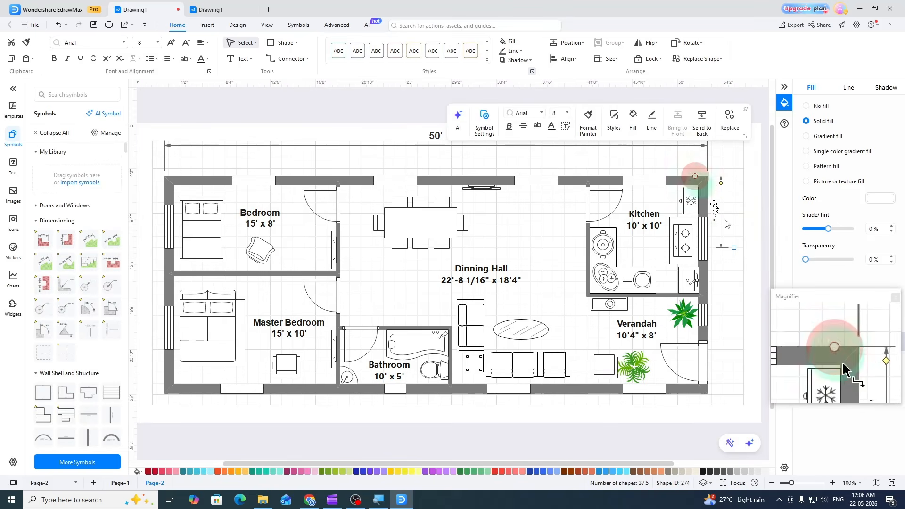
{"action": "left_click_drag", "start_coordinate": [735, 248], "coordinate": [704, 393]}
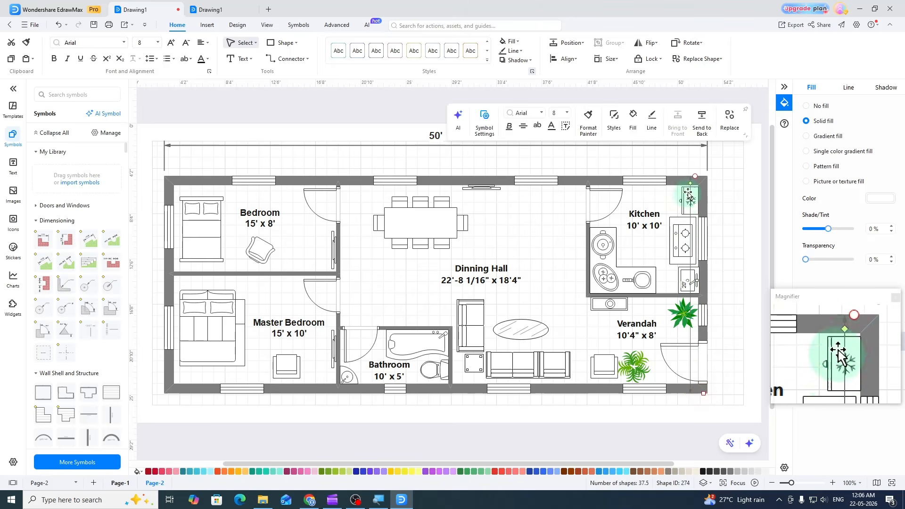
{"action": "left_click_drag", "start_coordinate": [692, 184], "coordinate": [734, 185]}
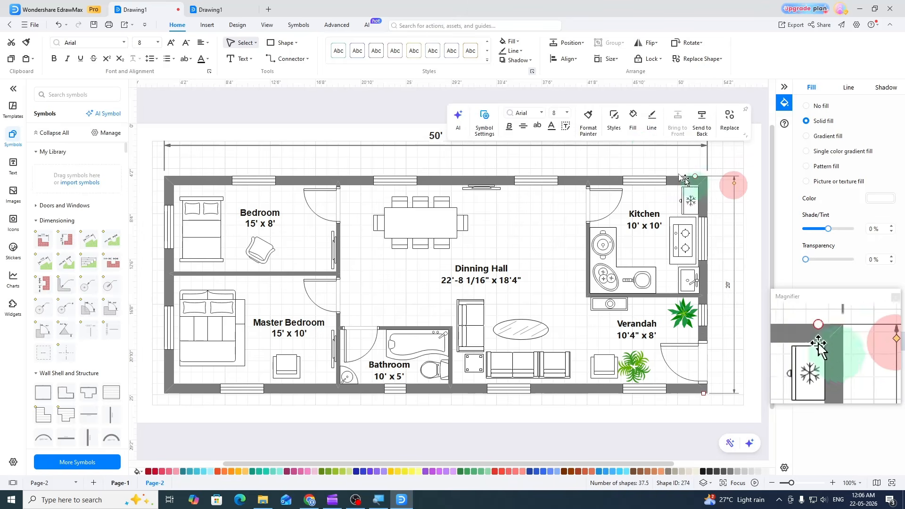
- Copy the formatting of the 50' dimension to the new vertical dimension beside the right wall
{"action": "left_click", "coordinate": [649, 146]}
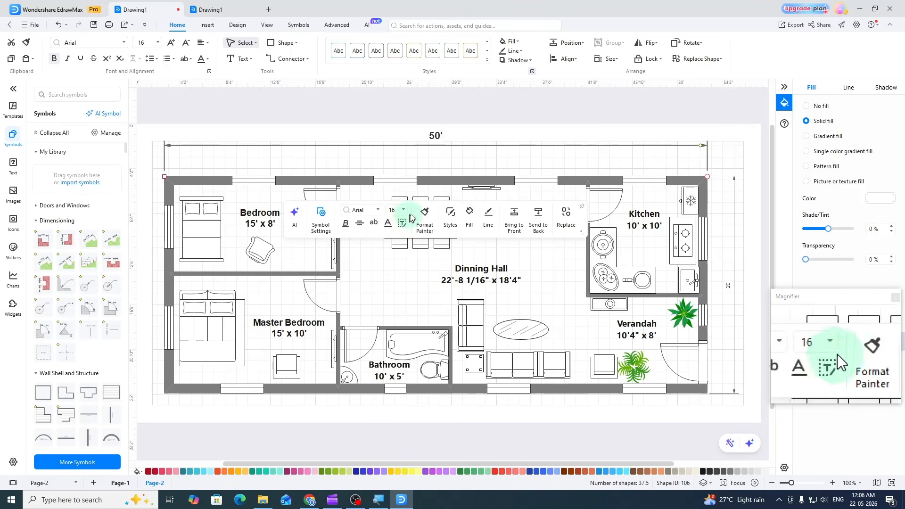
{"action": "left_click", "coordinate": [423, 214]}
{"action": "left_click", "coordinate": [734, 219]}
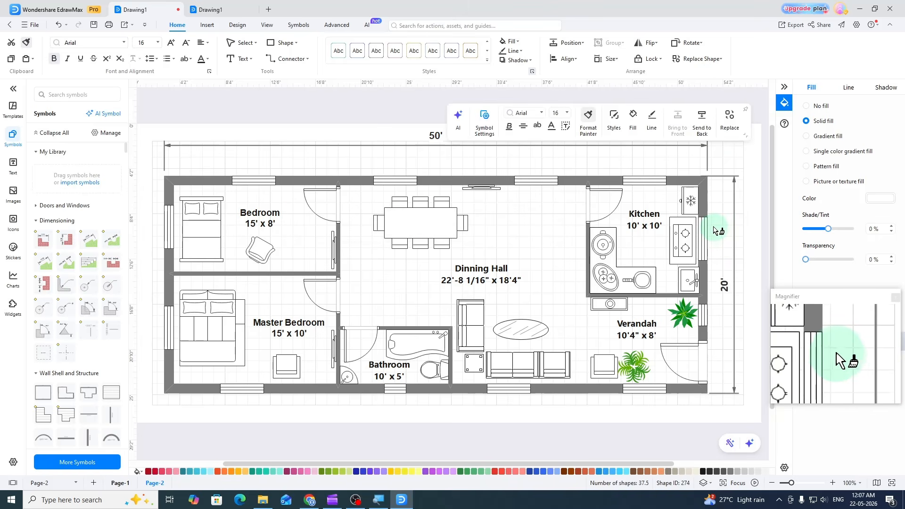
- Align both endpoints of the vertical dimension with the outer corners of the right exterior wall
{"action": "left_click", "coordinate": [698, 175]}
{"action": "left_click_drag", "start_coordinate": [699, 175], "coordinate": [708, 176]}
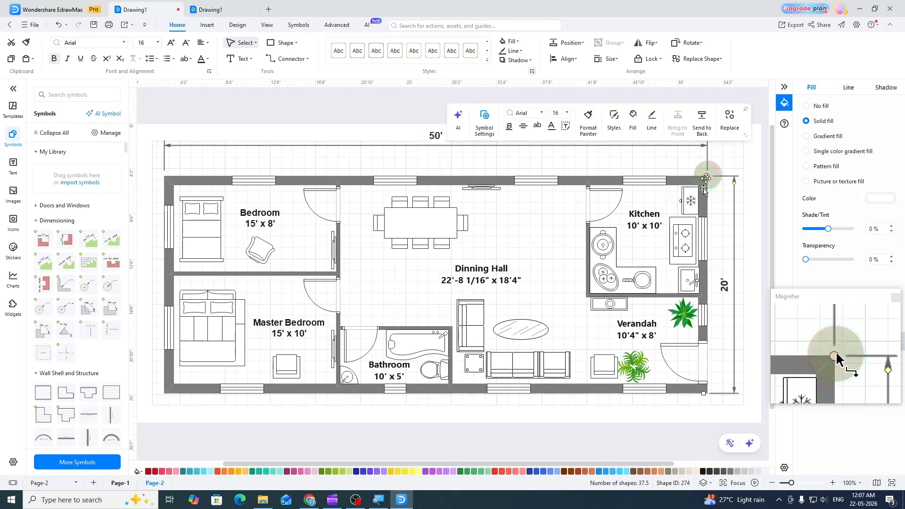
{"action": "left_click_drag", "start_coordinate": [705, 394], "coordinate": [706, 393]}
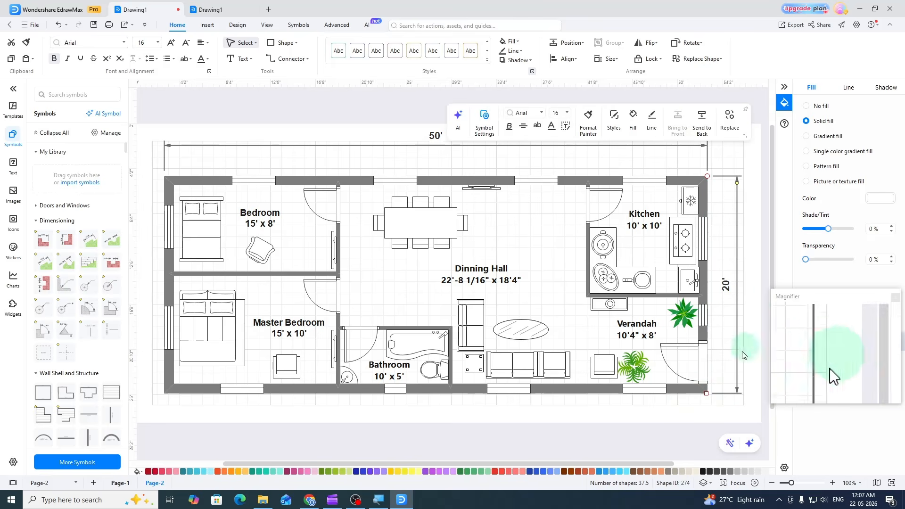
- Fit the page size to the drawing
{"action": "left_click", "coordinate": [749, 165]}
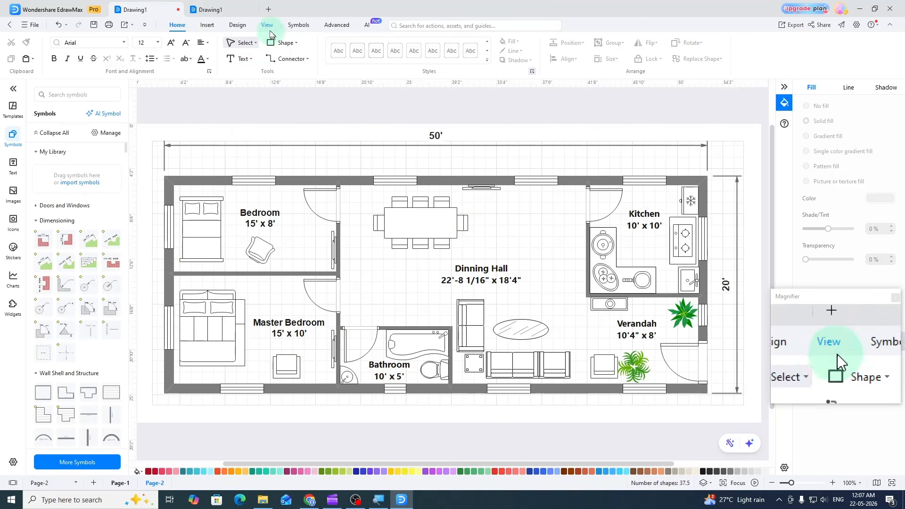
{"action": "left_click", "coordinate": [237, 28]}
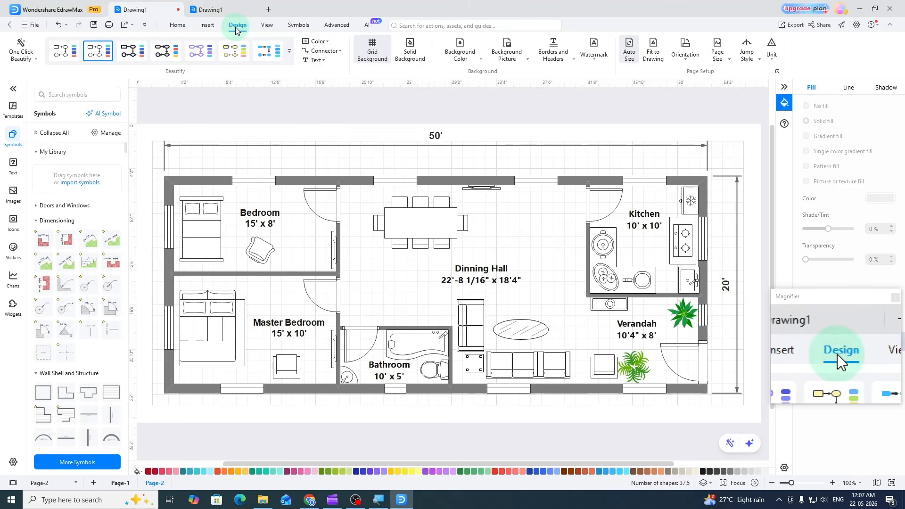
{"action": "left_click", "coordinate": [653, 64]}
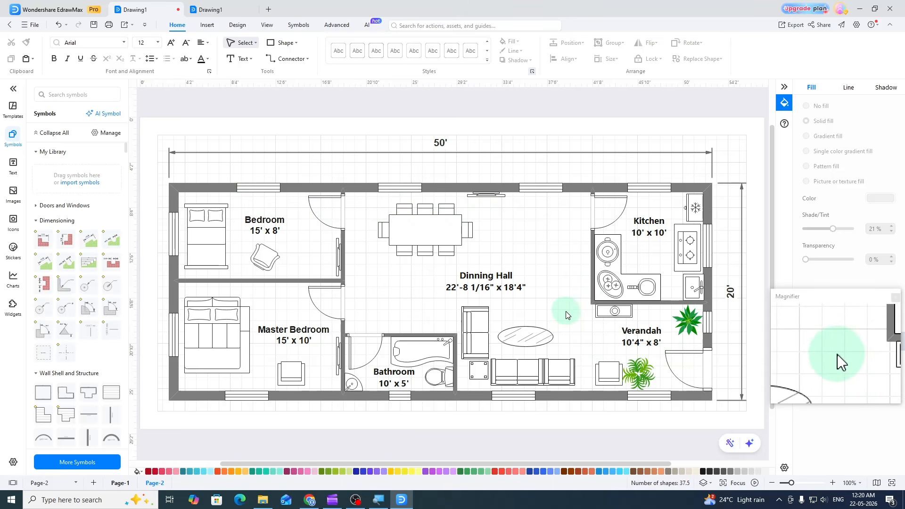
- Flip the Verandah's exterior door vertically so it swings from the opposite end of its opening
{"action": "left_click", "coordinate": [691, 357]}
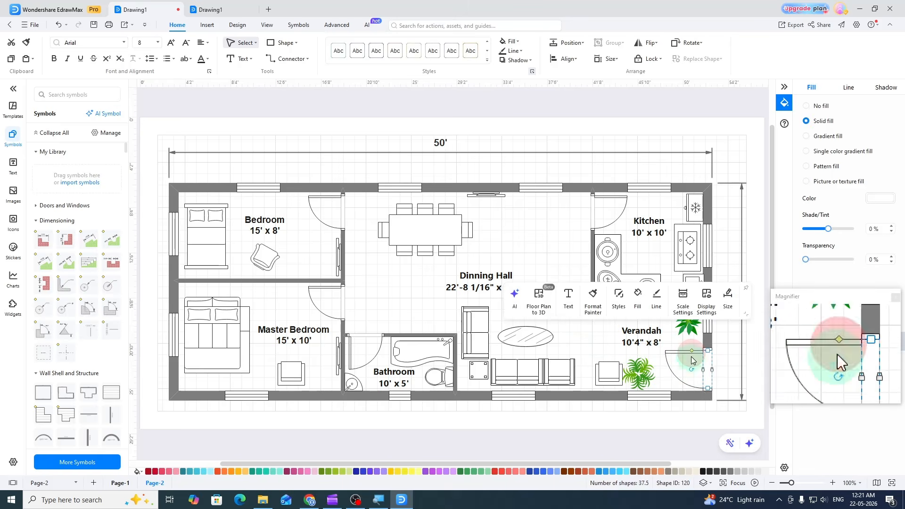
{"action": "left_click", "coordinate": [652, 43]}
{"action": "left_click", "coordinate": [698, 78]}
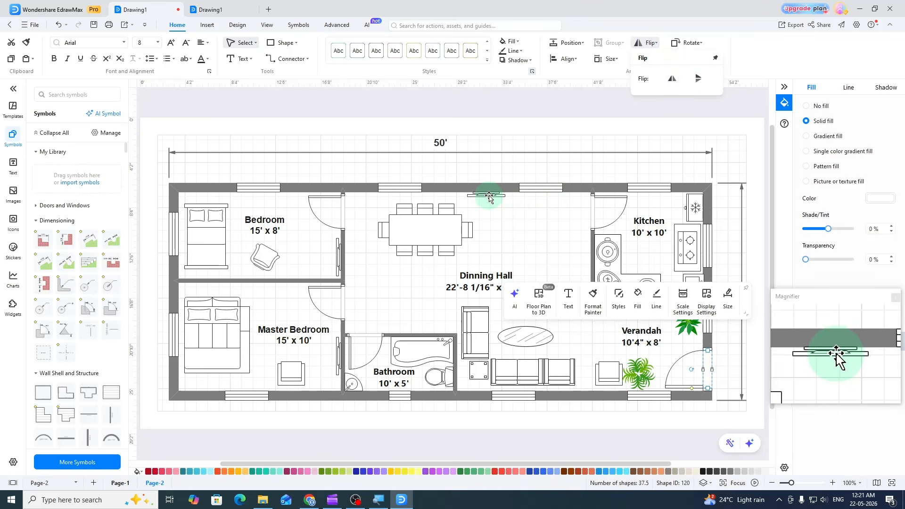
- Swap the TV and the neighbouring window along the Dinning Hall's upper wall, placing the TV nearer the Kitchen
{"action": "left_click_drag", "start_coordinate": [485, 196], "coordinate": [550, 195]}
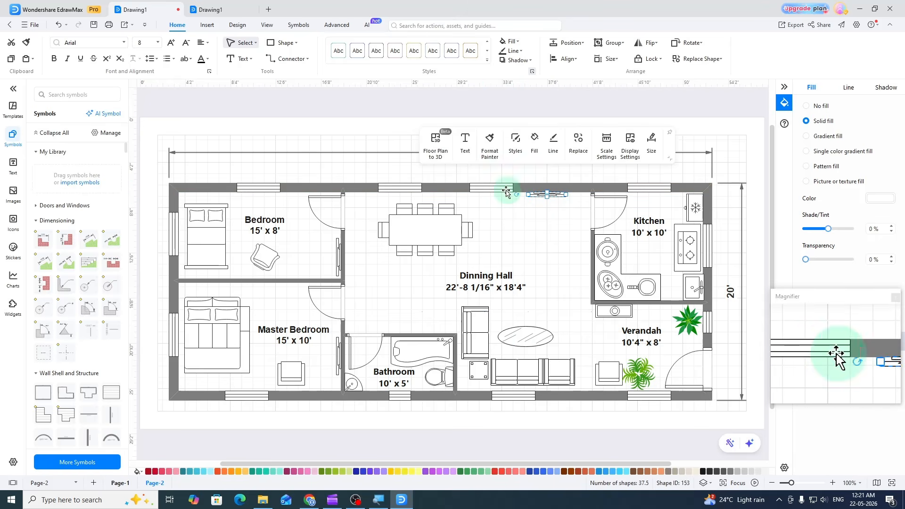
{"action": "left_click", "coordinate": [507, 190]}
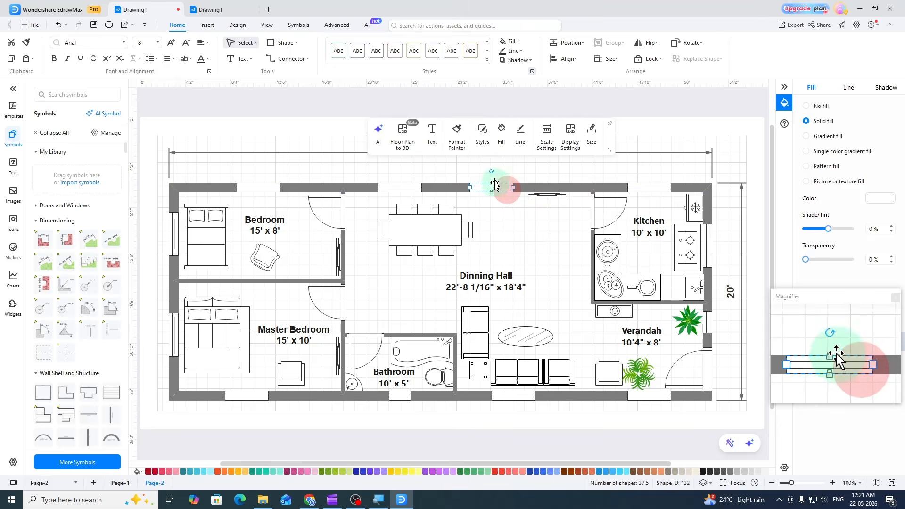
{"action": "left_click_drag", "start_coordinate": [497, 184], "coordinate": [499, 188]}
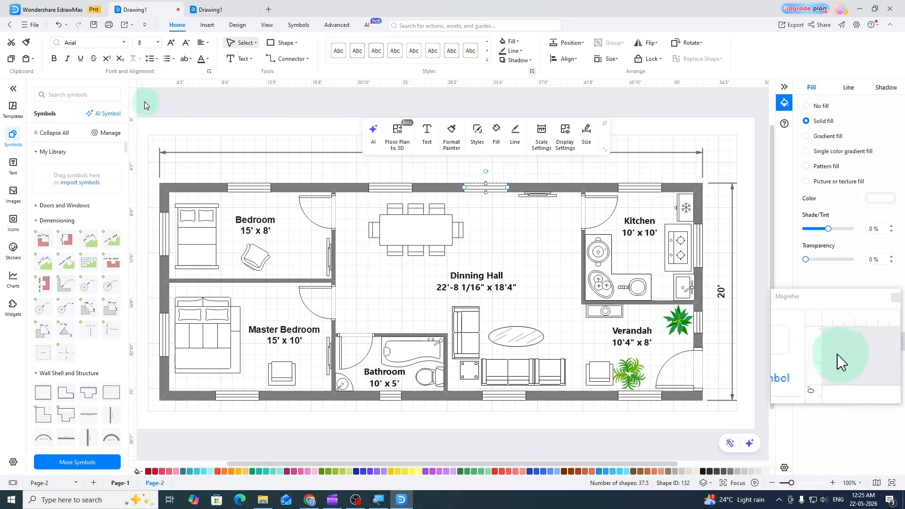
- Select the whole plan, open Floor Plan to 3D, and generate a 3D image from the coloured example plan in Refined Luxury style
{"action": "left_click_drag", "start_coordinate": [147, 117], "coordinate": [743, 418]}
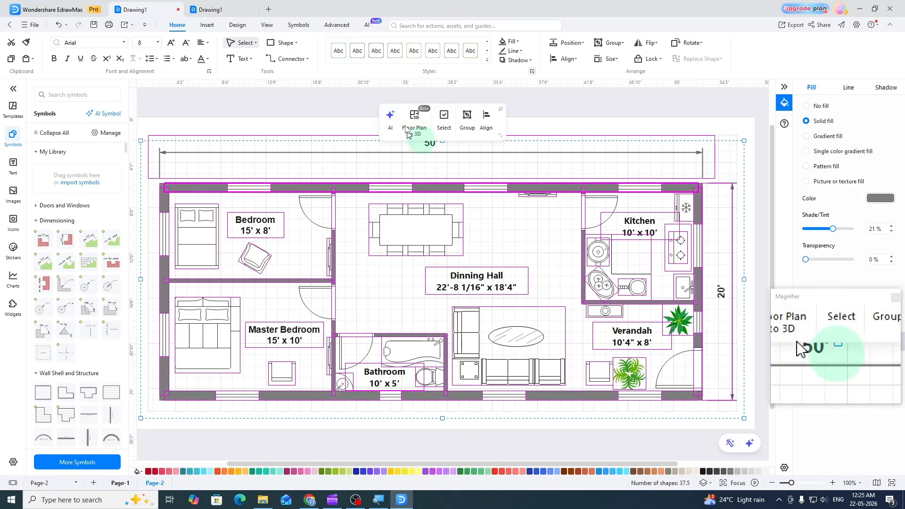
{"action": "left_click", "coordinate": [416, 118]}
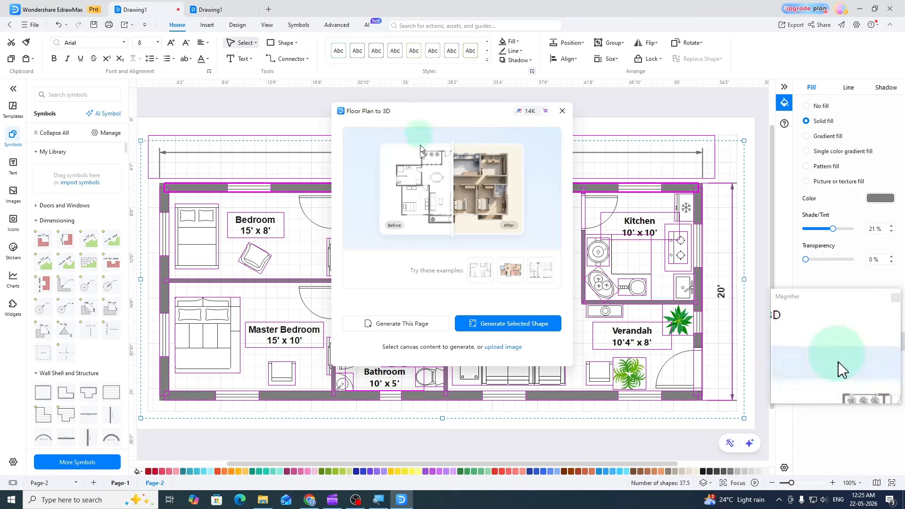
{"action": "left_click", "coordinate": [511, 275]}
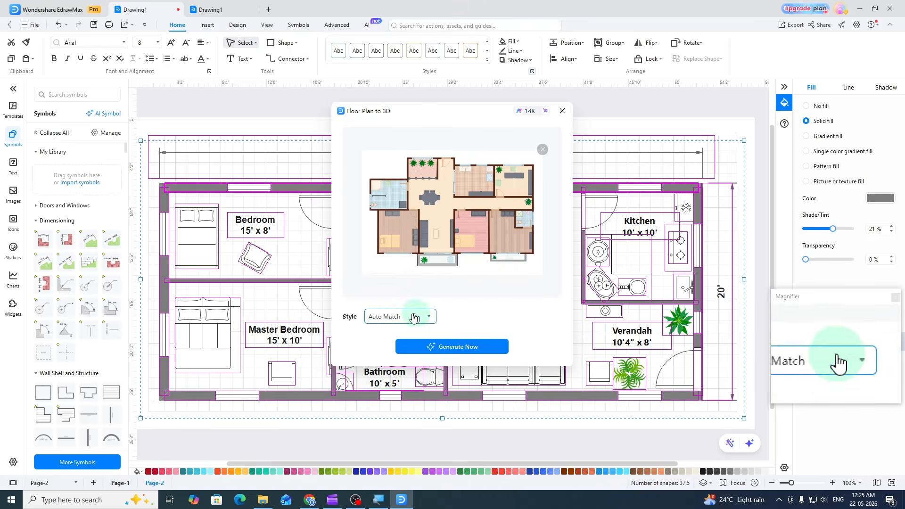
{"action": "left_click", "coordinate": [395, 318]}
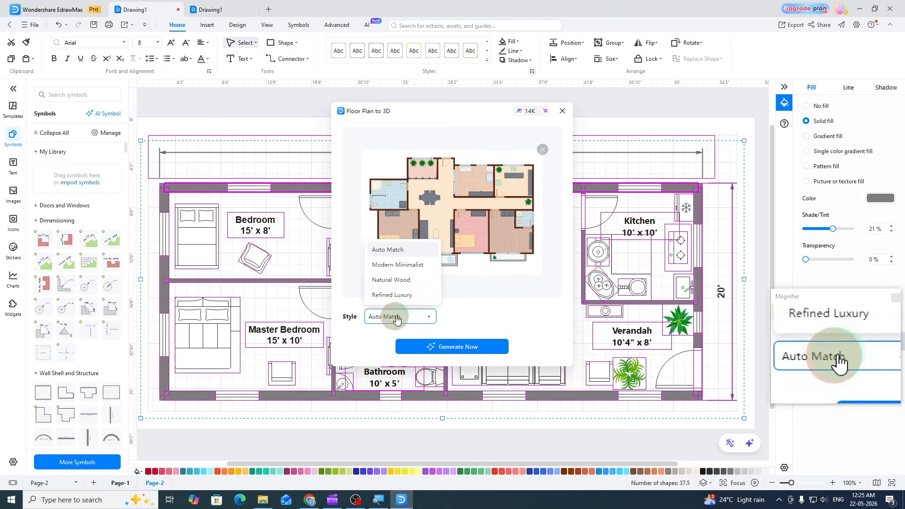
{"action": "left_click", "coordinate": [407, 296]}
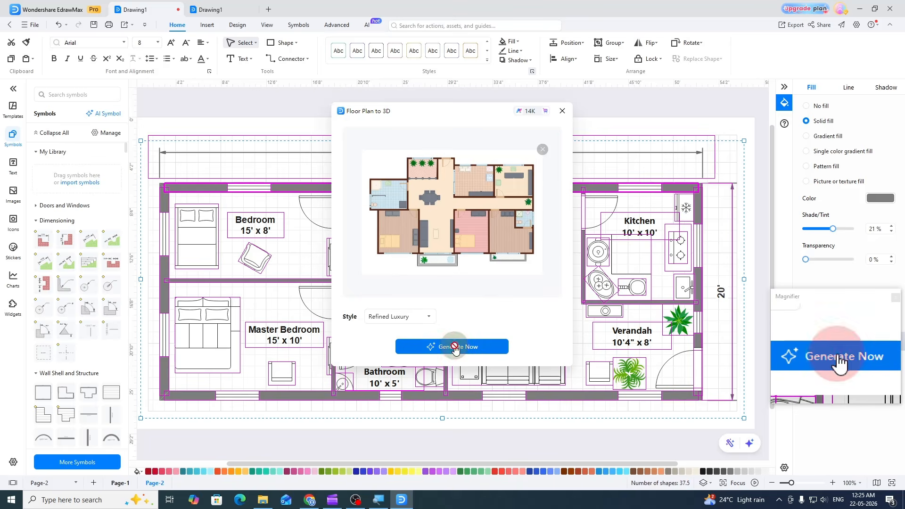
{"action": "left_click", "coordinate": [455, 347]}
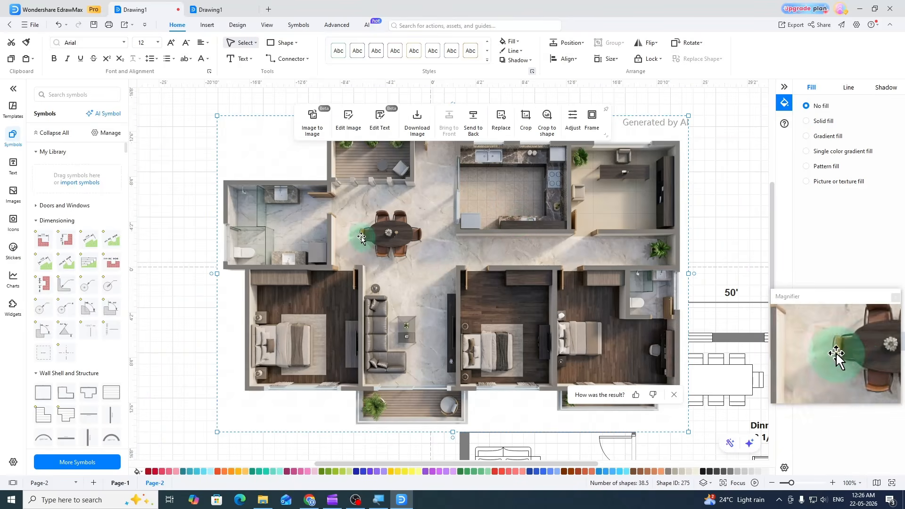
- Inspect the generated 3D image and move it above the floor plan so that it no longer overlaps the drawing
{"action": "scroll", "coordinate": [433, 315], "scroll_direction": "down", "scroll_amount": 3}
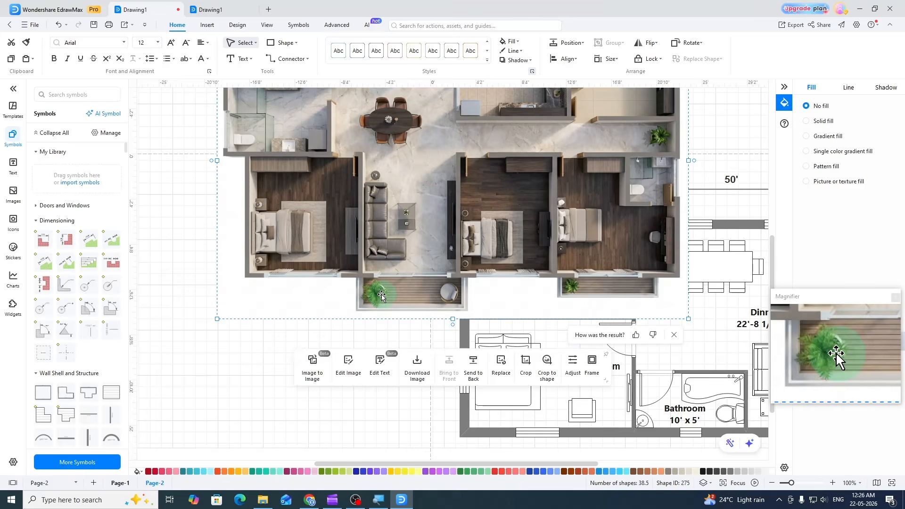
{"action": "scroll", "coordinate": [382, 296], "scroll_direction": "up", "scroll_amount": 3}
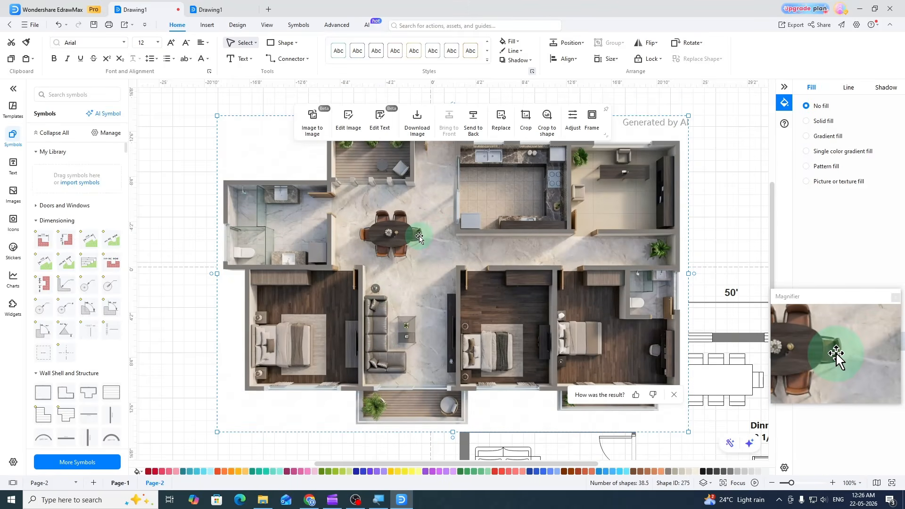
{"action": "left_click_drag", "start_coordinate": [383, 242], "coordinate": [350, 348]}
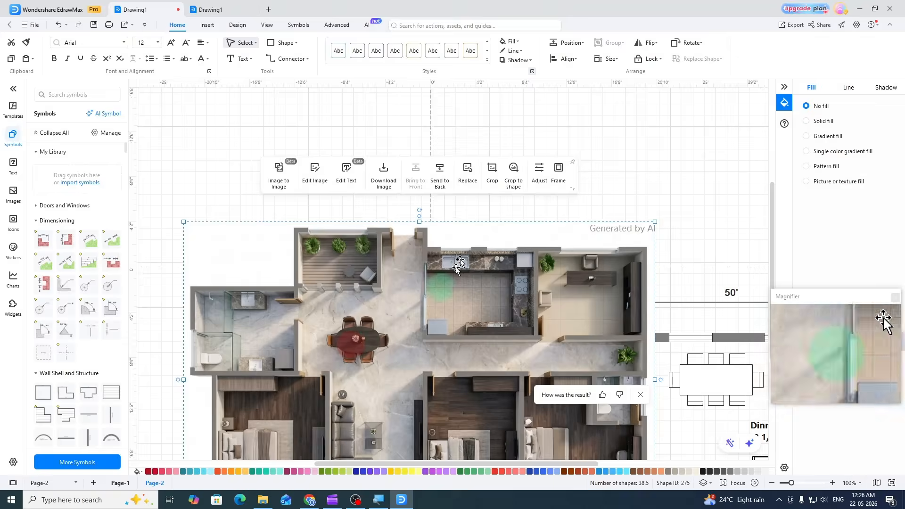
{"action": "scroll", "coordinate": [463, 254], "scroll_direction": "down", "scroll_amount": 3}
{"action": "scroll", "coordinate": [474, 255], "scroll_direction": "up", "scroll_amount": 4}
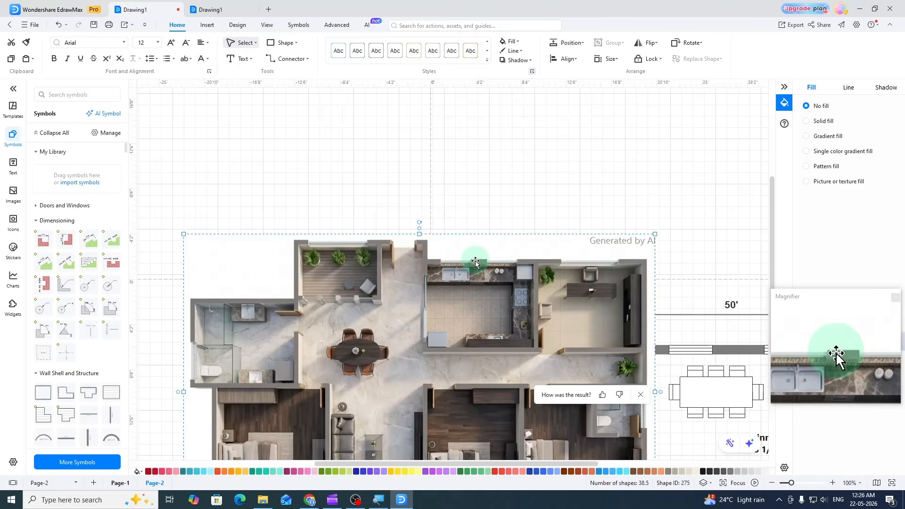
{"action": "left_click_drag", "start_coordinate": [461, 301], "coordinate": [451, 157]}
{"action": "left_click_drag", "start_coordinate": [438, 257], "coordinate": [442, 147]}
{"action": "left_click_drag", "start_coordinate": [458, 209], "coordinate": [461, 183]}
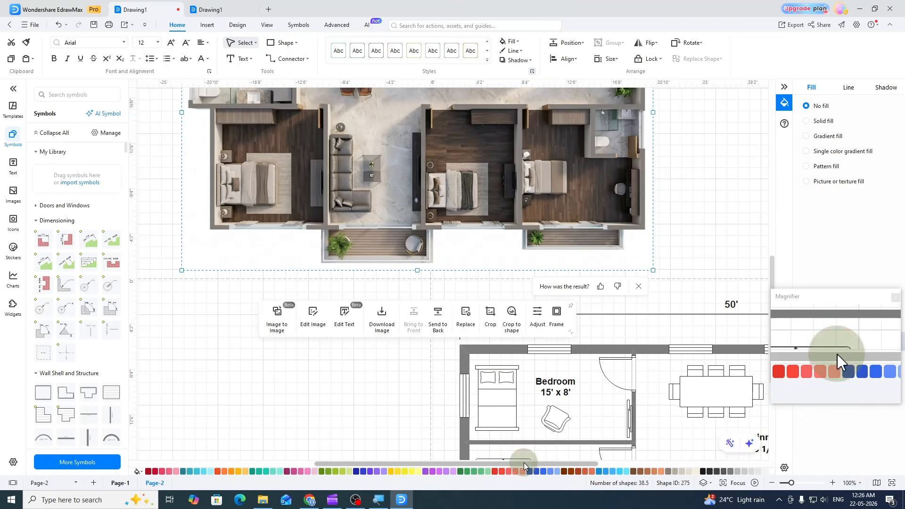
- Select the whole floor plan, open Floor Plan to 3D, and generate a 3D image from the first line-drawing example in Modern Minimalist style
{"action": "left_click_drag", "start_coordinate": [524, 463], "coordinate": [631, 454]}
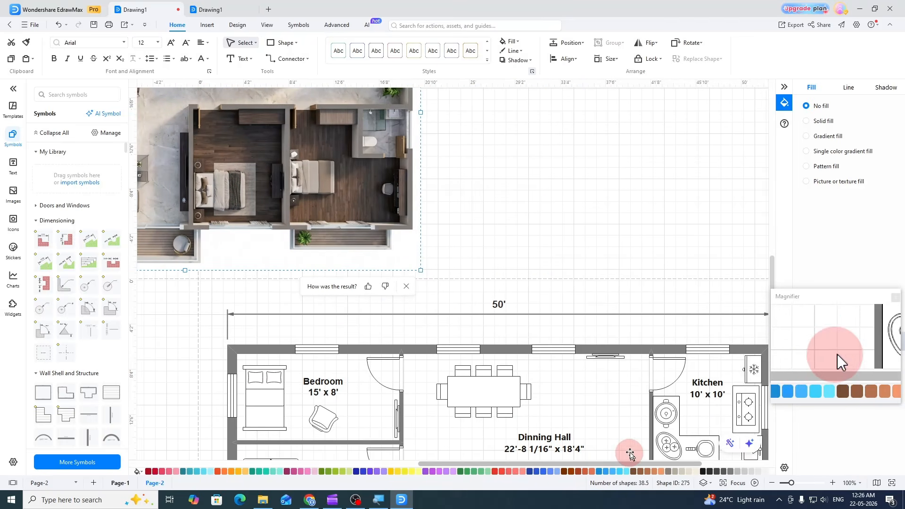
{"action": "scroll", "coordinate": [441, 243], "scroll_direction": "down", "scroll_amount": 3}
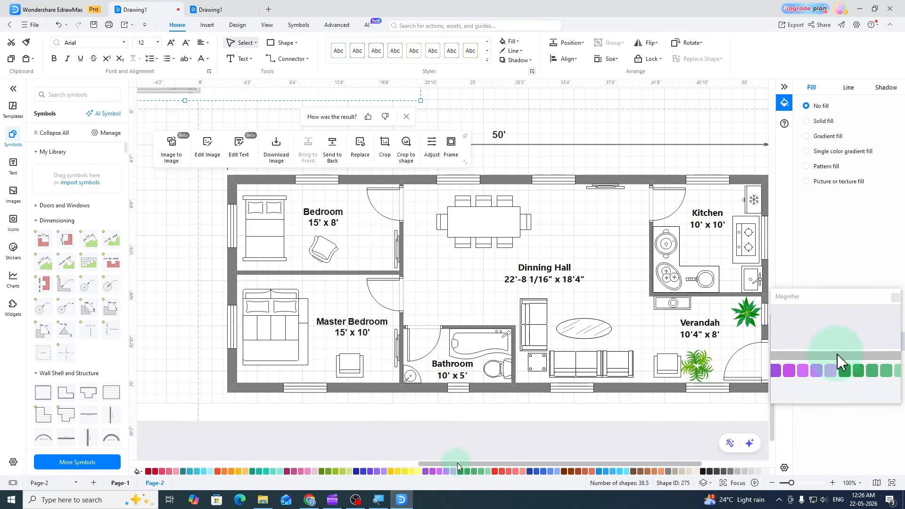
{"action": "left_click_drag", "start_coordinate": [458, 463], "coordinate": [487, 463]}
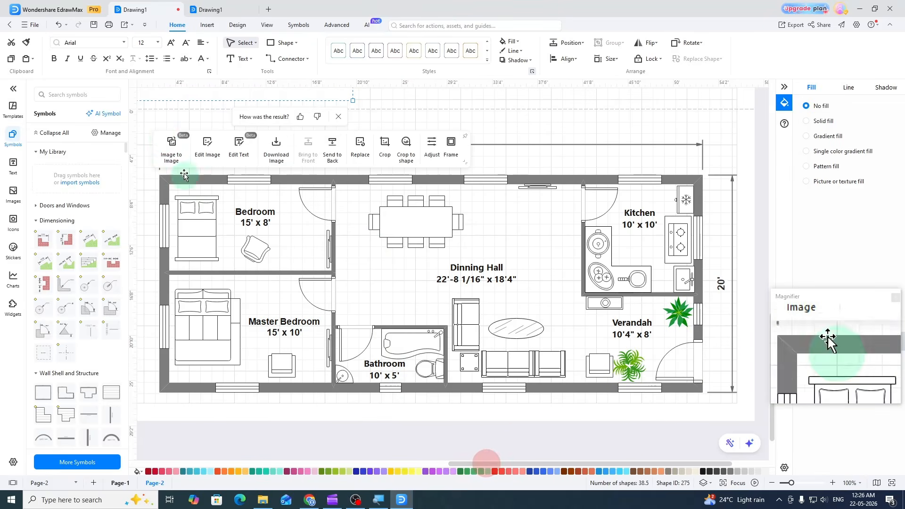
{"action": "left_click", "coordinate": [152, 124]}
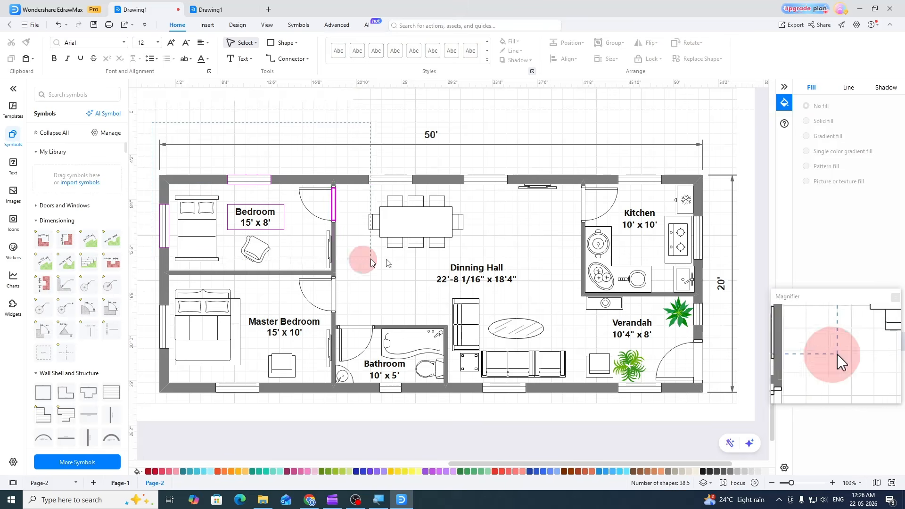
{"action": "left_click_drag", "start_coordinate": [371, 262], "coordinate": [746, 409]}
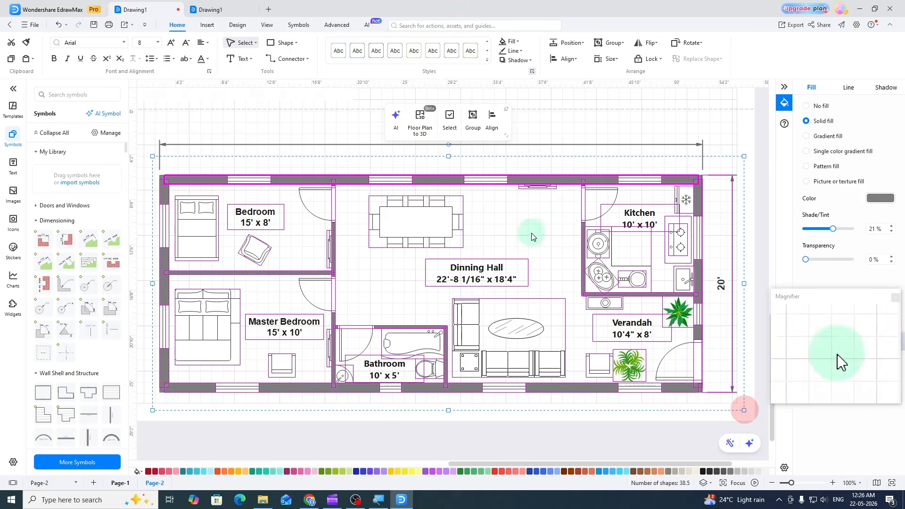
{"action": "left_click", "coordinate": [421, 125]}
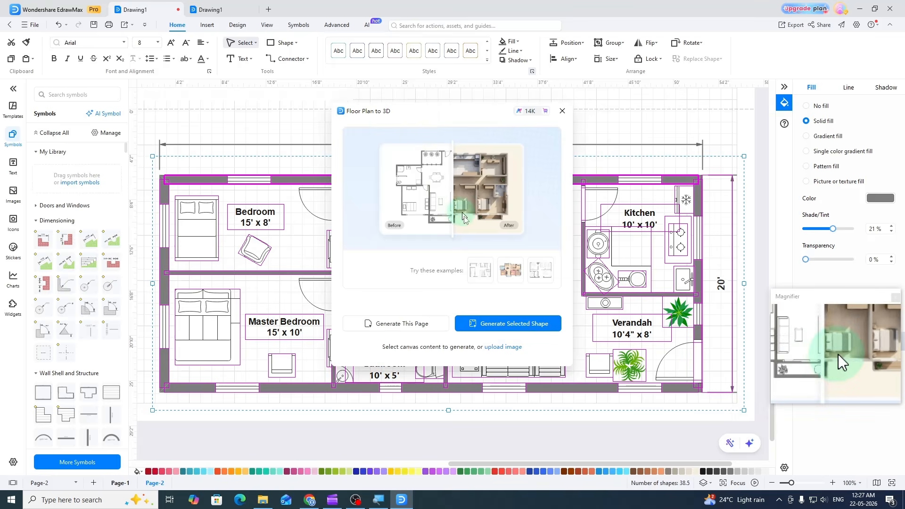
{"action": "left_click", "coordinate": [479, 273]}
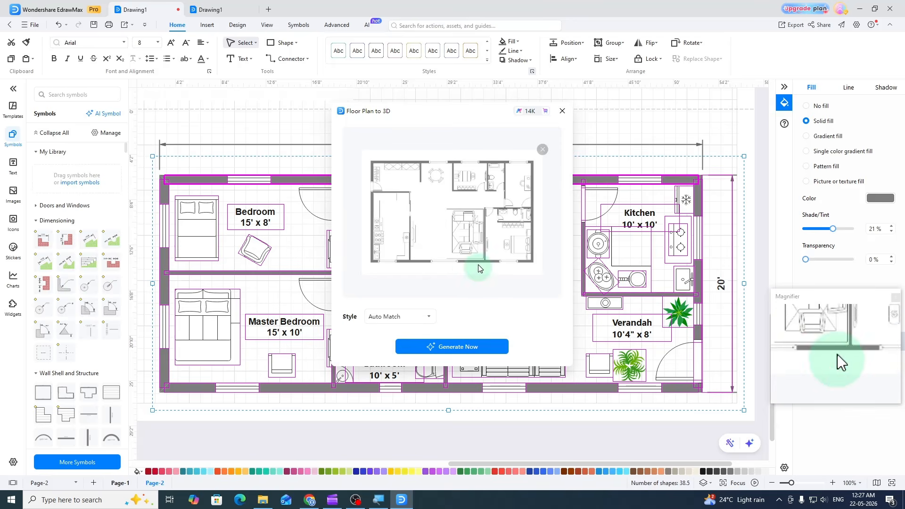
{"action": "left_click", "coordinate": [410, 322]}
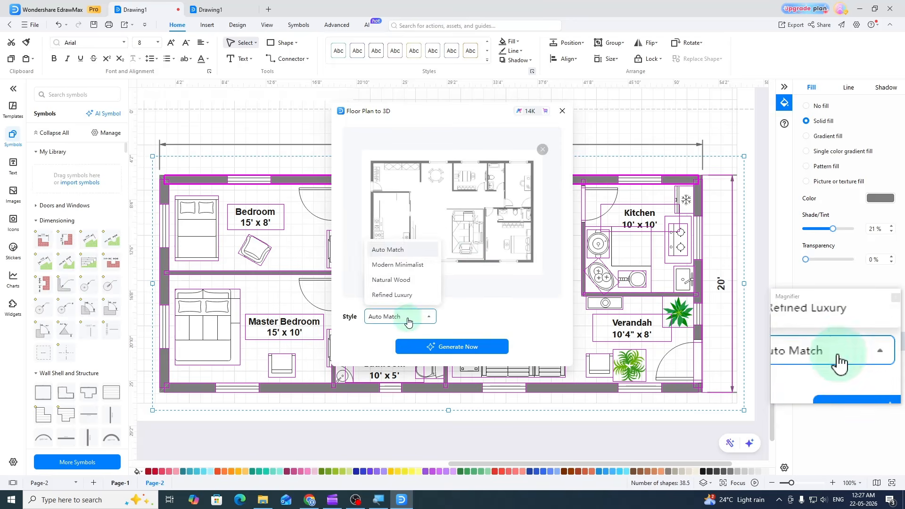
{"action": "left_click", "coordinate": [405, 267]}
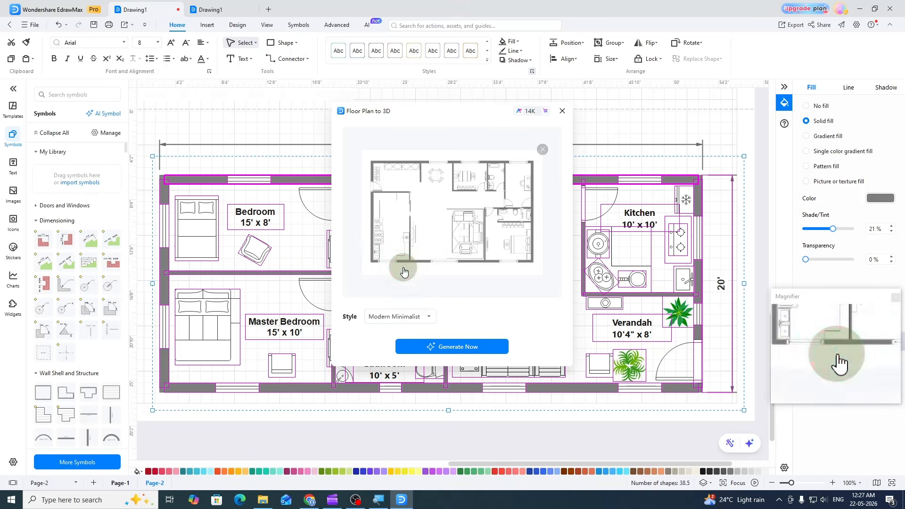
{"action": "left_click", "coordinate": [453, 351]}
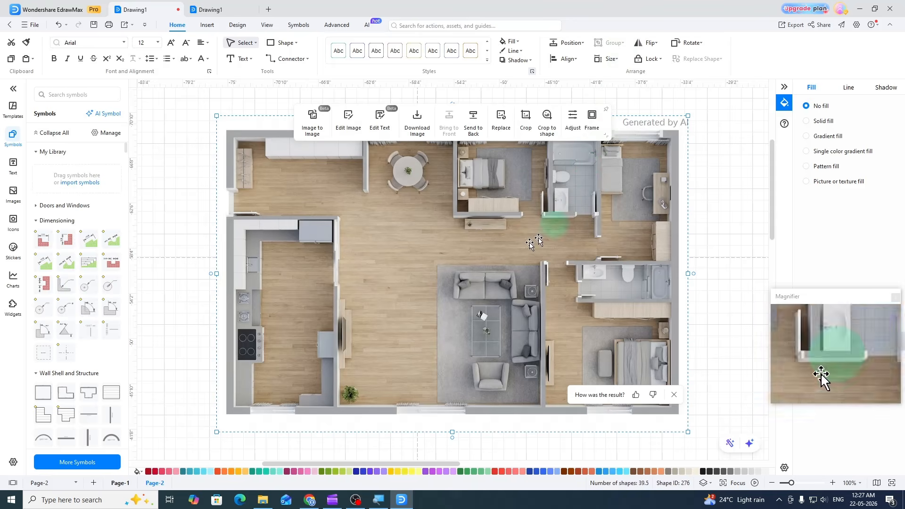
- Inspect the wood-floored 3D image and move it farther up the page, well clear of the floor plan
{"action": "left_click_drag", "start_coordinate": [461, 248], "coordinate": [441, 310]}
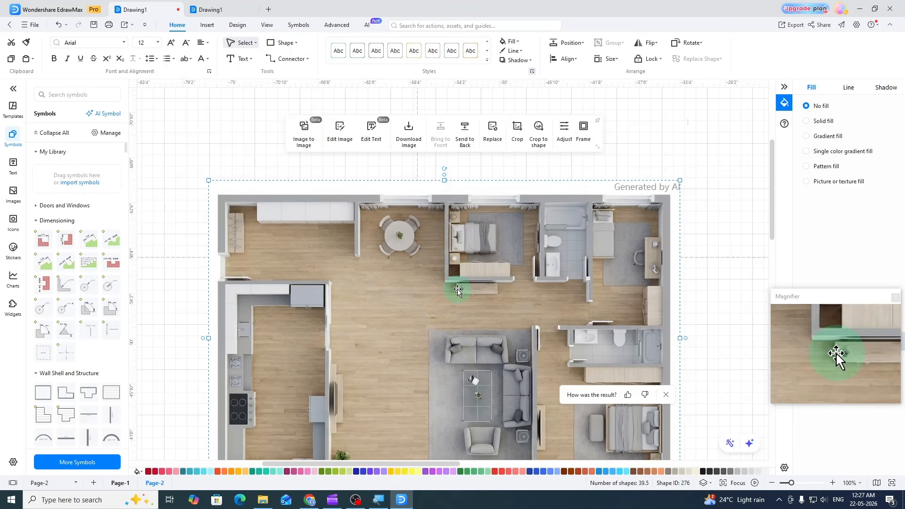
{"action": "scroll", "coordinate": [458, 290], "scroll_direction": "up", "scroll_amount": 2}
{"action": "scroll", "coordinate": [457, 290], "scroll_direction": "down", "scroll_amount": 4}
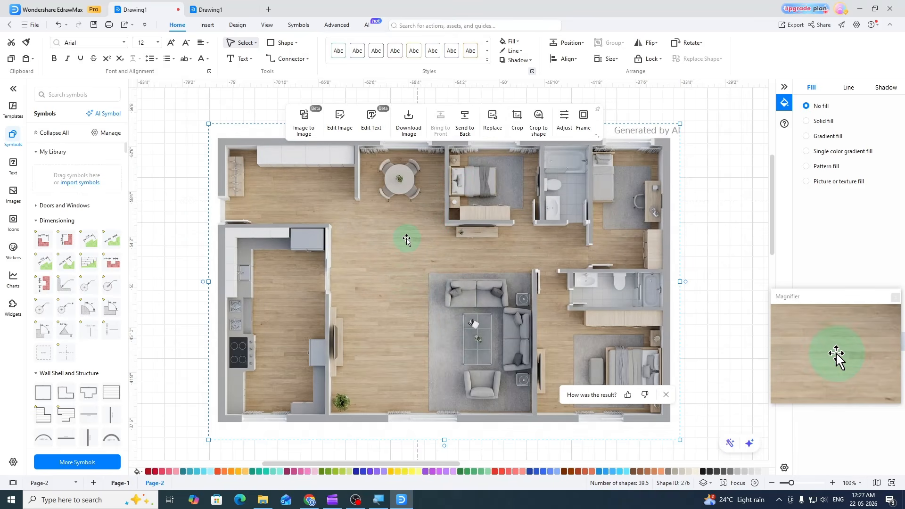
{"action": "scroll", "coordinate": [509, 264], "scroll_direction": "up", "scroll_amount": 3}
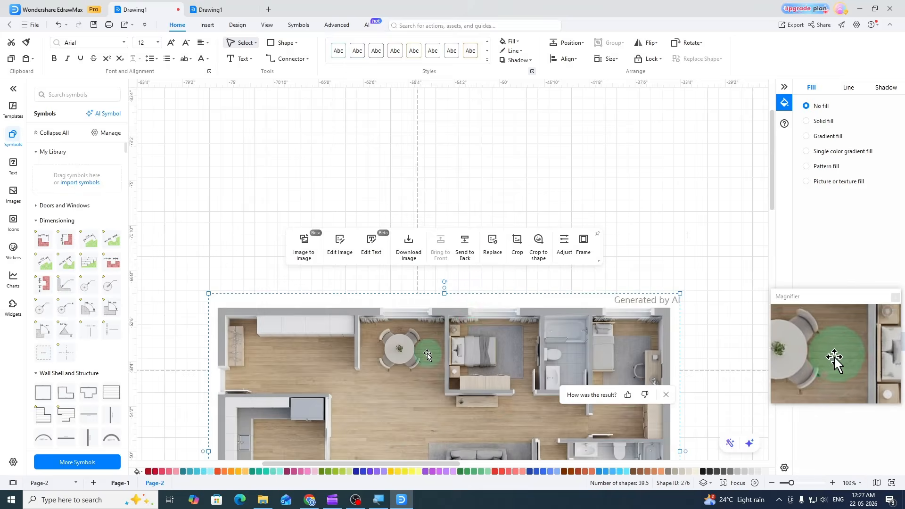
{"action": "left_click_drag", "start_coordinate": [427, 344], "coordinate": [390, 212]}
{"action": "scroll", "coordinate": [479, 335], "scroll_direction": "up", "scroll_amount": 2}
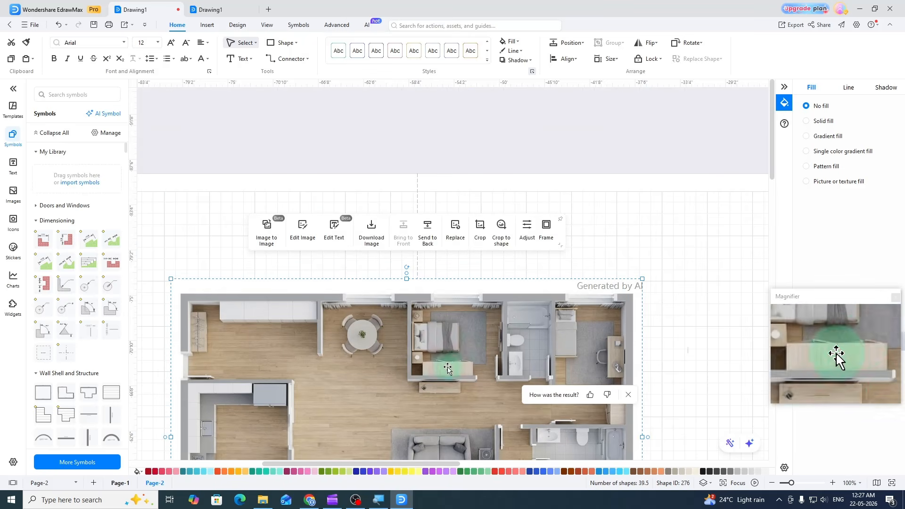
{"action": "left_click_drag", "start_coordinate": [449, 366], "coordinate": [424, 254]}
{"action": "scroll", "coordinate": [470, 274], "scroll_direction": "down", "scroll_amount": 6}
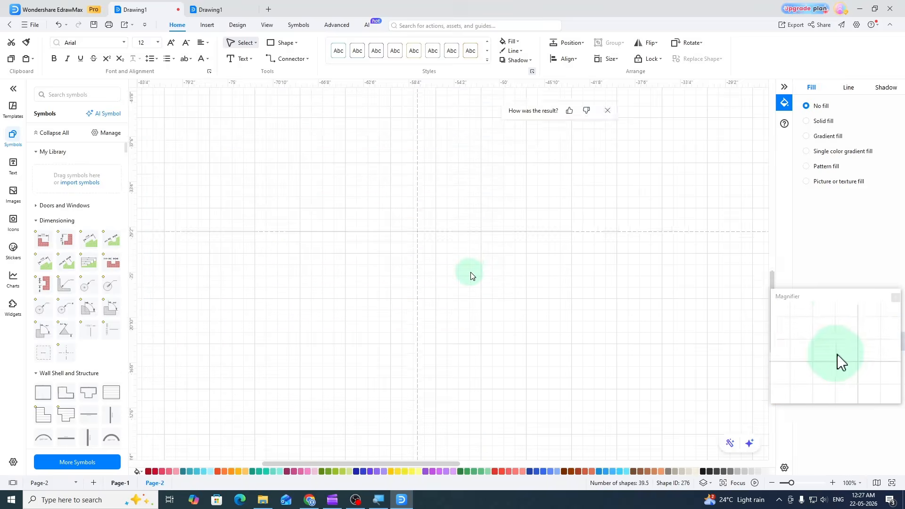
{"action": "scroll", "coordinate": [470, 277], "scroll_direction": "up", "scroll_amount": 6}
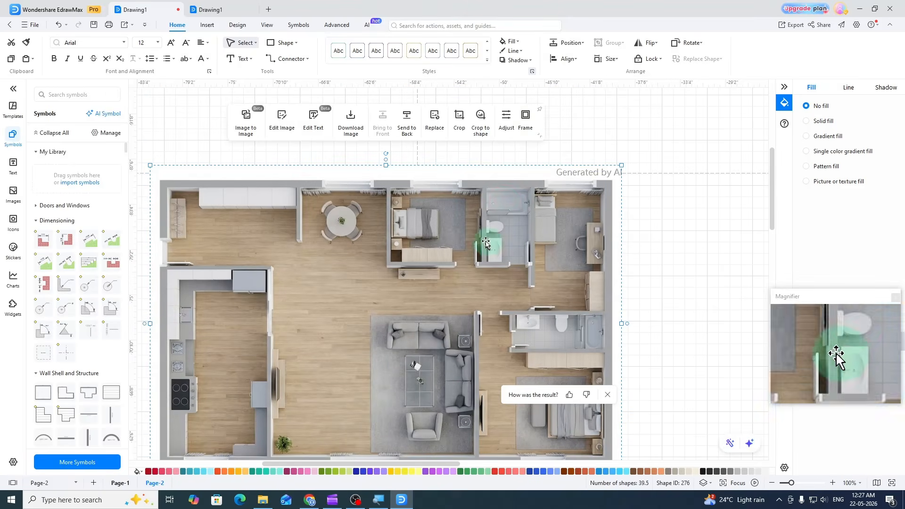
- Fit the page to the drawing, and stack both example 3D images in a column above the floor plan with the wood-floored one uppermost
{"action": "left_click", "coordinate": [238, 25]}
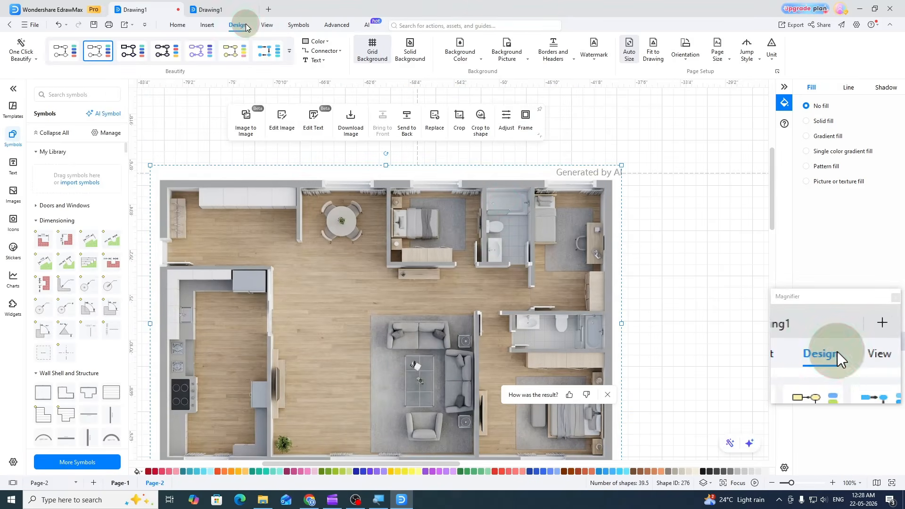
{"action": "left_click", "coordinate": [654, 51]}
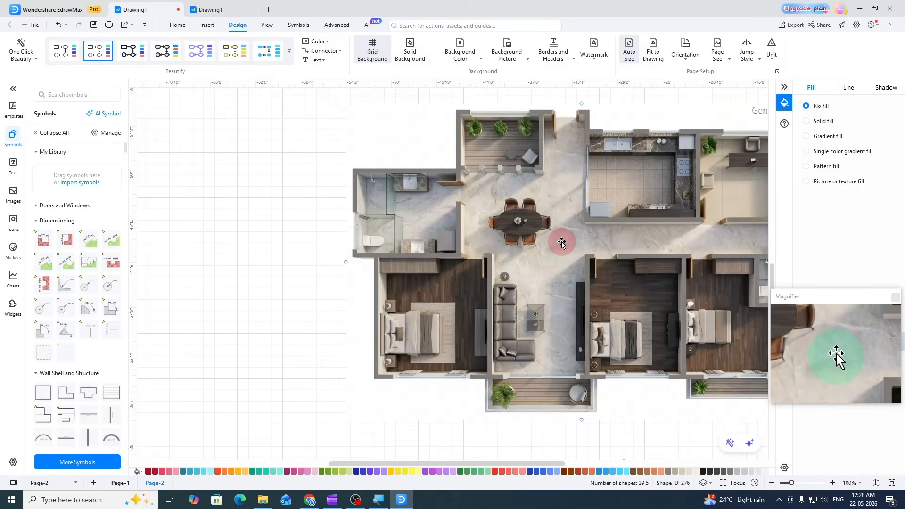
{"action": "left_click_drag", "start_coordinate": [559, 236], "coordinate": [355, 217]}
{"action": "scroll", "coordinate": [471, 231], "scroll_direction": "down", "scroll_amount": 4}
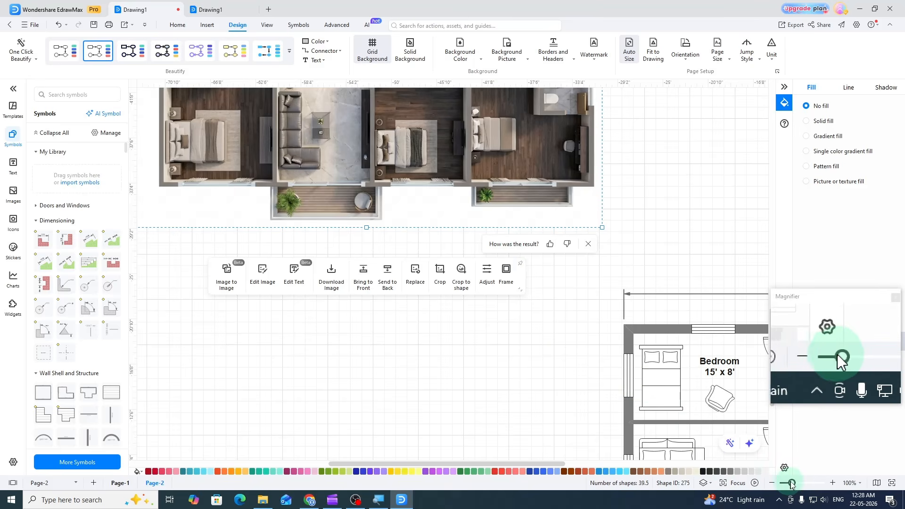
{"action": "left_click_drag", "start_coordinate": [792, 484], "coordinate": [786, 485]}
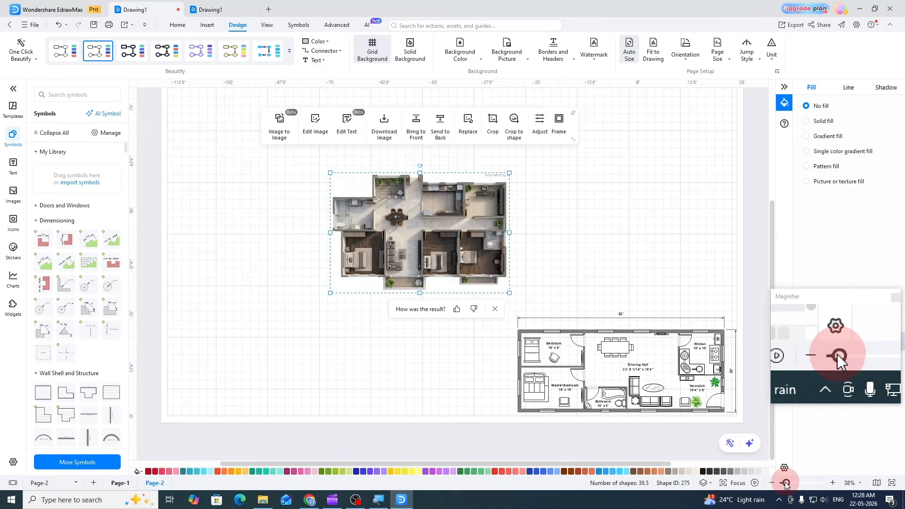
{"action": "scroll", "coordinate": [467, 326], "scroll_direction": "up", "scroll_amount": 3}
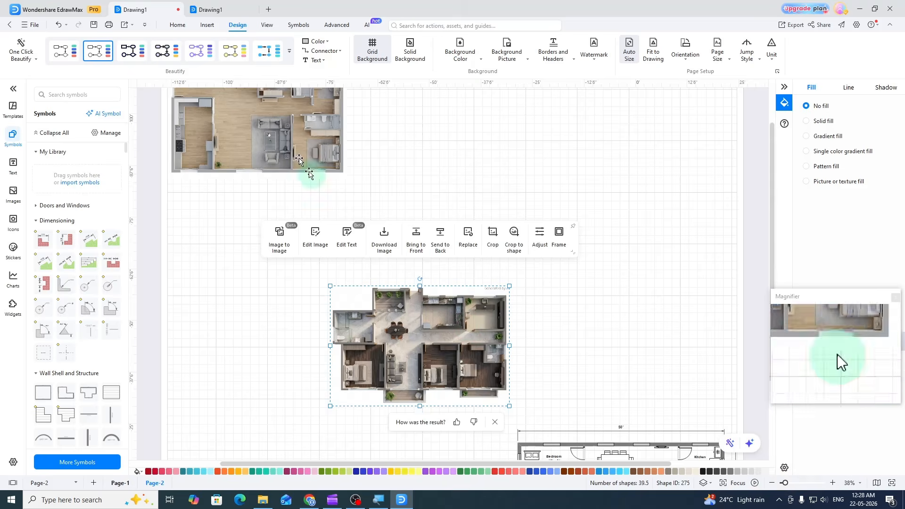
{"action": "left_click_drag", "start_coordinate": [310, 176], "coordinate": [452, 214]}
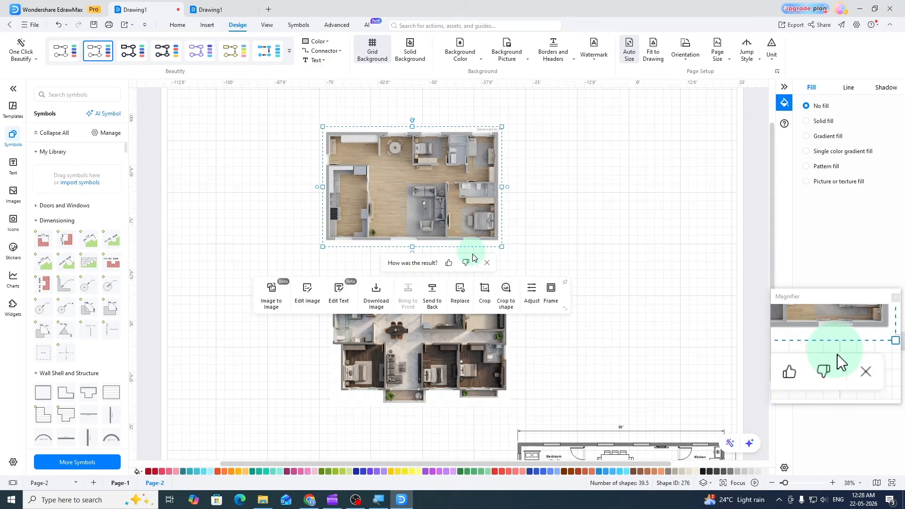
{"action": "left_click_drag", "start_coordinate": [448, 365], "coordinate": [646, 372]}
{"action": "left_click_drag", "start_coordinate": [442, 202], "coordinate": [633, 241]}
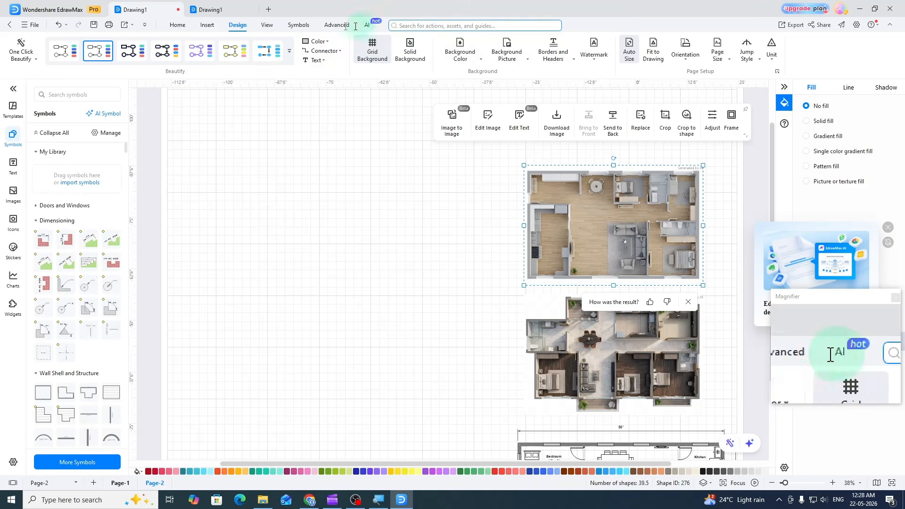
- Fit the page to the rearranged drawing and review the two 3D images stacked above the floor plan
{"action": "left_click", "coordinate": [658, 60]}
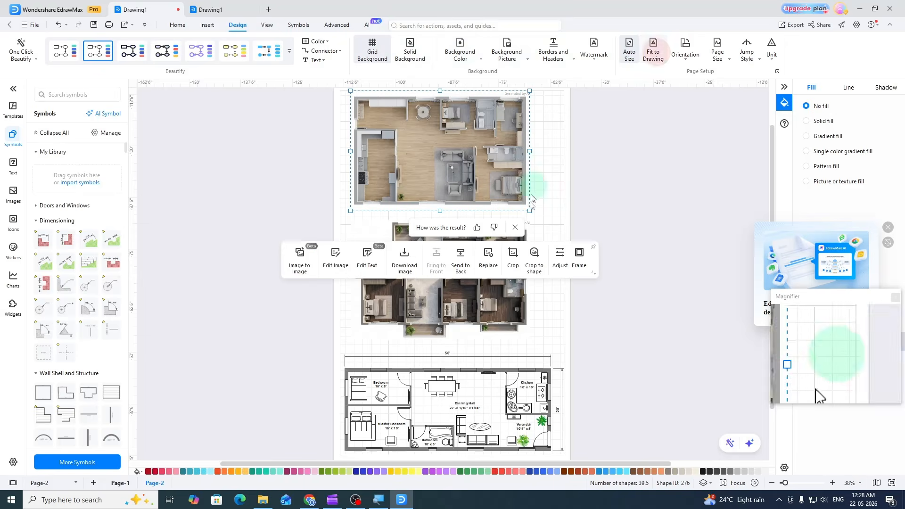
{"action": "scroll", "coordinate": [542, 251], "scroll_direction": "down", "scroll_amount": 3}
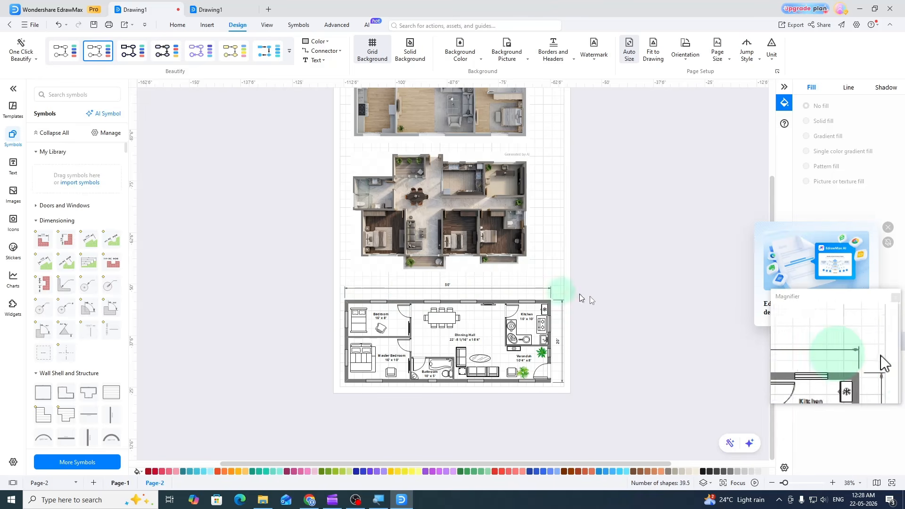
{"action": "scroll", "coordinate": [406, 236], "scroll_direction": "up", "scroll_amount": 2}
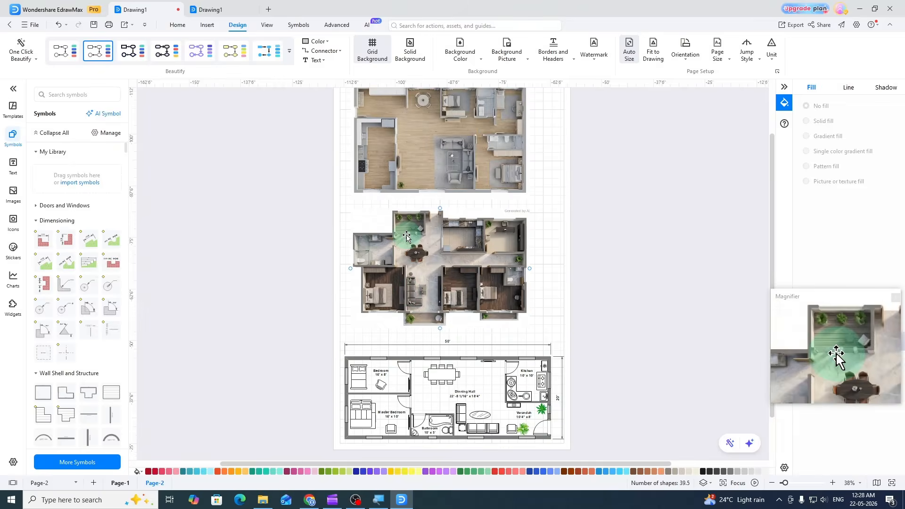
{"action": "left_click", "coordinate": [385, 214]}
{"action": "scroll", "coordinate": [385, 214], "scroll_direction": "up", "scroll_amount": 1}
{"action": "scroll", "coordinate": [406, 199], "scroll_direction": "down", "scroll_amount": 2}
{"action": "scroll", "coordinate": [412, 197], "scroll_direction": "up", "scroll_amount": 1}
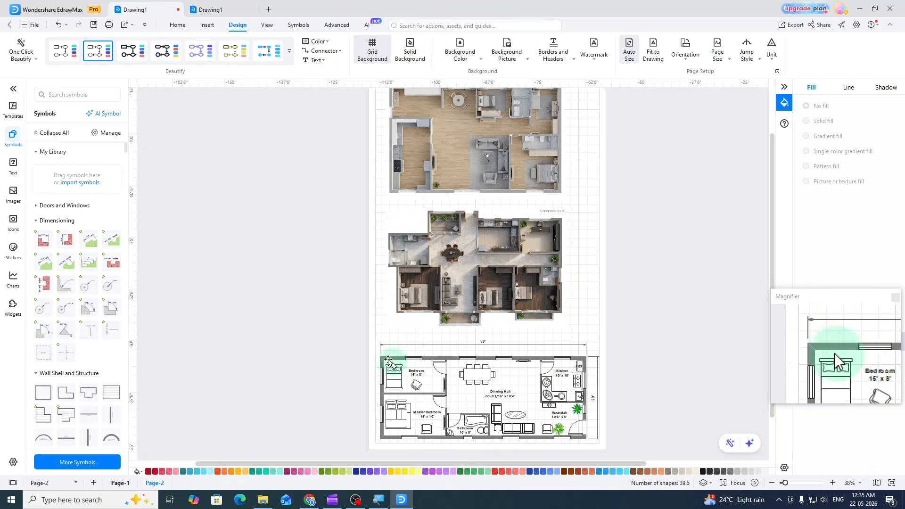
- Select the floor plan and generate a 3D image from the selected shapes with Floor Plan to 3D in Auto Match style
{"action": "left_click_drag", "start_coordinate": [368, 355], "coordinate": [592, 450]}
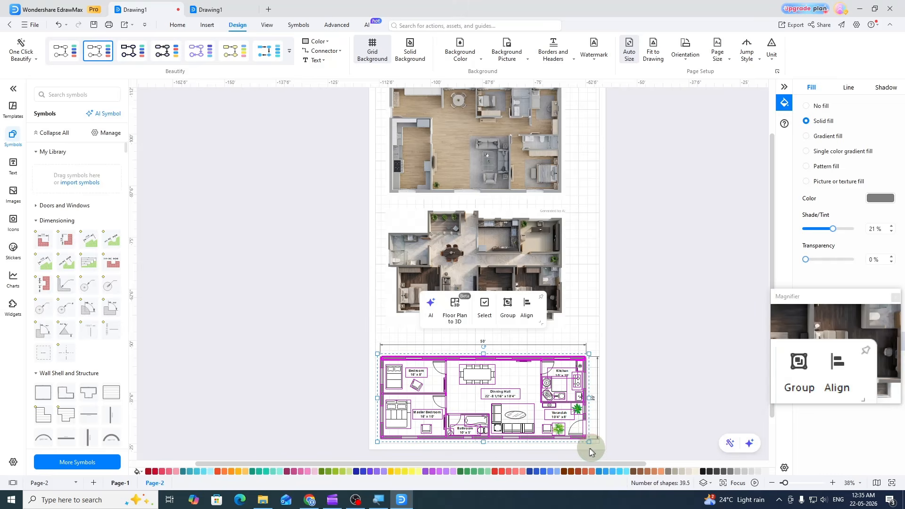
{"action": "left_click", "coordinate": [455, 303]}
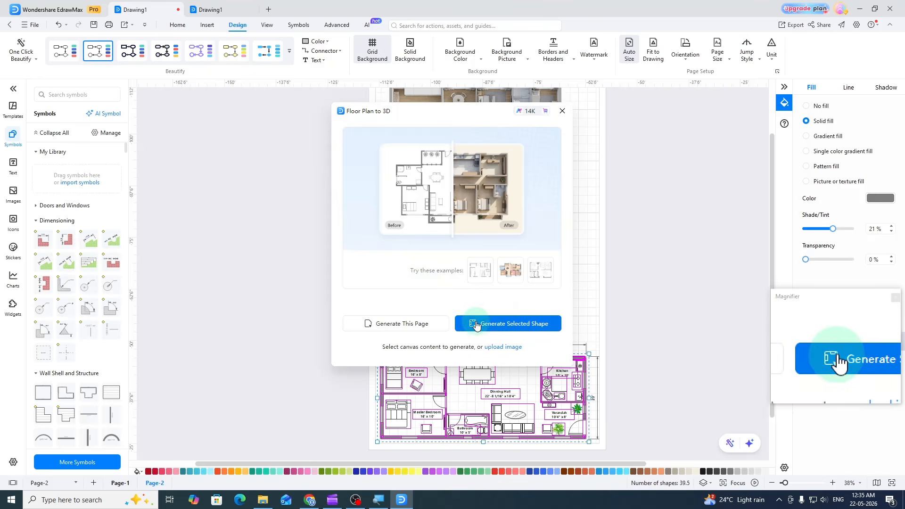
{"action": "left_click", "coordinate": [532, 325]}
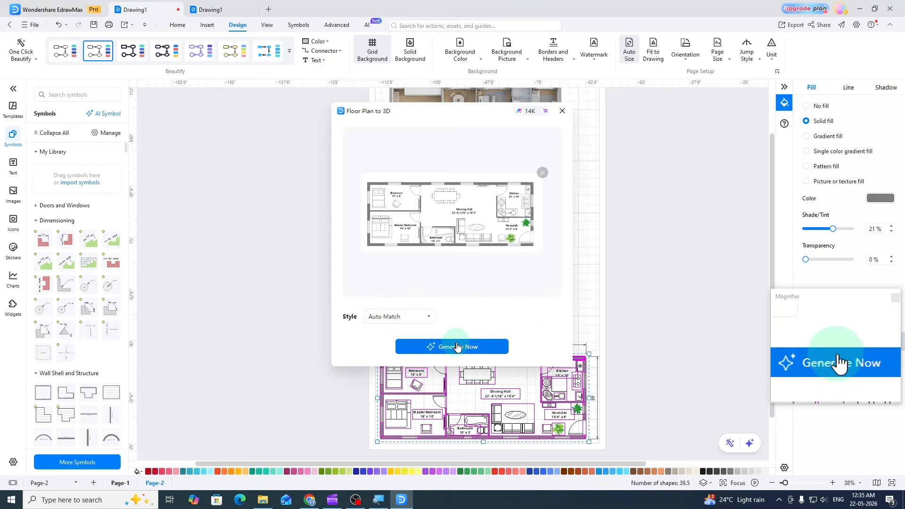
{"action": "left_click", "coordinate": [436, 346]}
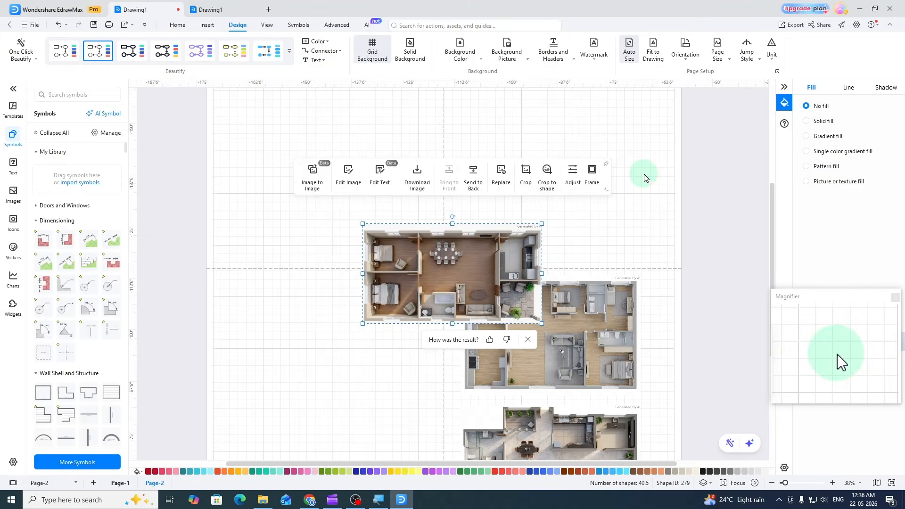
- Move the 3D image of the house plan beside the wood-floored image so that the two no longer overlap, and deselect it
{"action": "scroll", "coordinate": [645, 177], "scroll_direction": "down", "scroll_amount": 2}
{"action": "scroll", "coordinate": [646, 178], "scroll_direction": "up", "scroll_amount": 1}
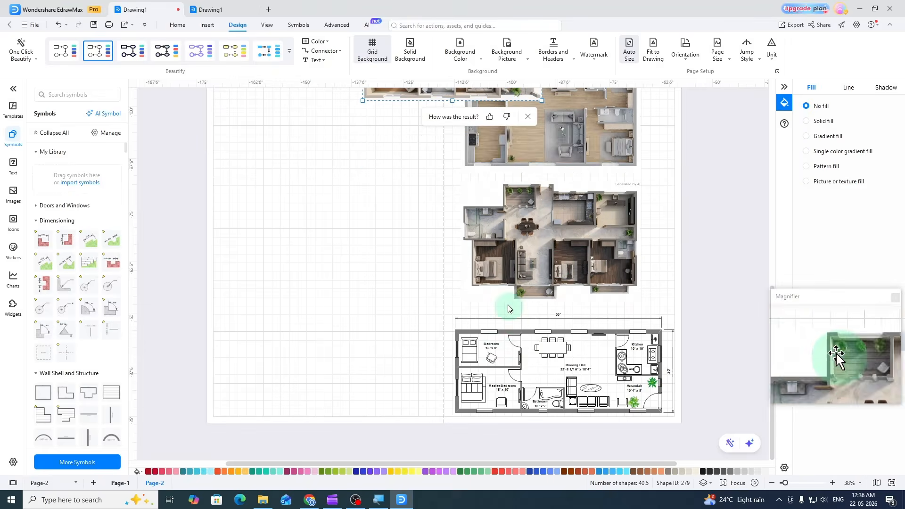
{"action": "scroll", "coordinate": [541, 368], "scroll_direction": "down", "scroll_amount": 2}
{"action": "scroll", "coordinate": [540, 368], "scroll_direction": "up", "scroll_amount": 3}
{"action": "left_click_drag", "start_coordinate": [478, 225], "coordinate": [380, 282]}
{"action": "scroll", "coordinate": [413, 226], "scroll_direction": "down", "scroll_amount": 3}
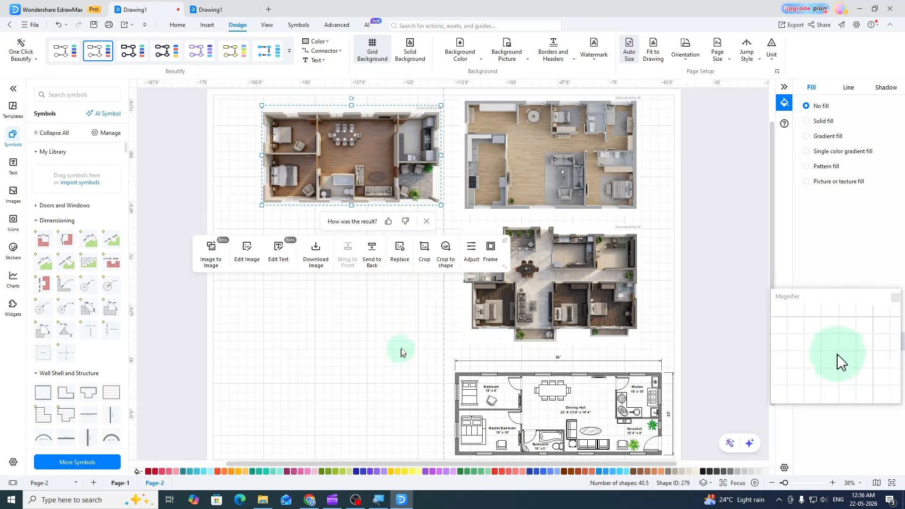
{"action": "left_click", "coordinate": [403, 351]}
- Select the house floor plan again and generate another 3D image from the selected shapes with Floor Plan to 3D in Auto Match style
{"action": "scroll", "coordinate": [405, 325], "scroll_direction": "down", "scroll_amount": 1}
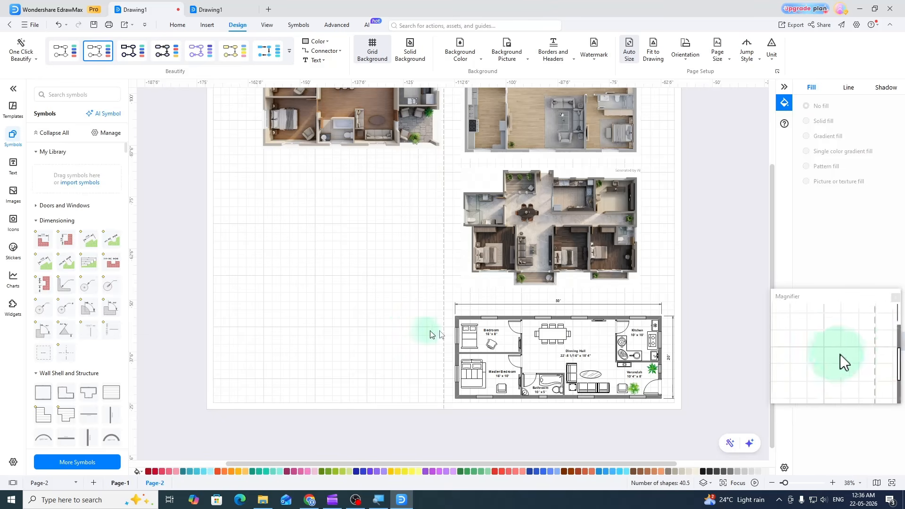
{"action": "left_click_drag", "start_coordinate": [449, 312], "coordinate": [666, 407]}
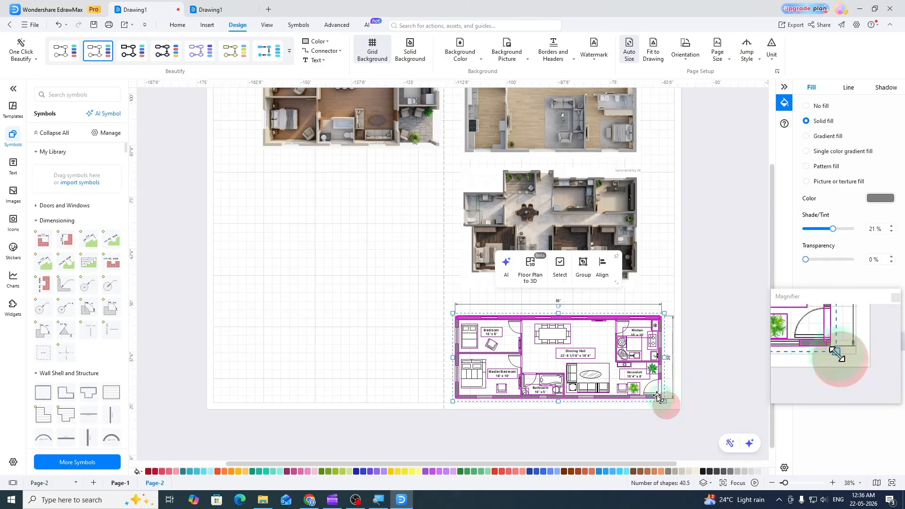
{"action": "left_click", "coordinate": [530, 267]}
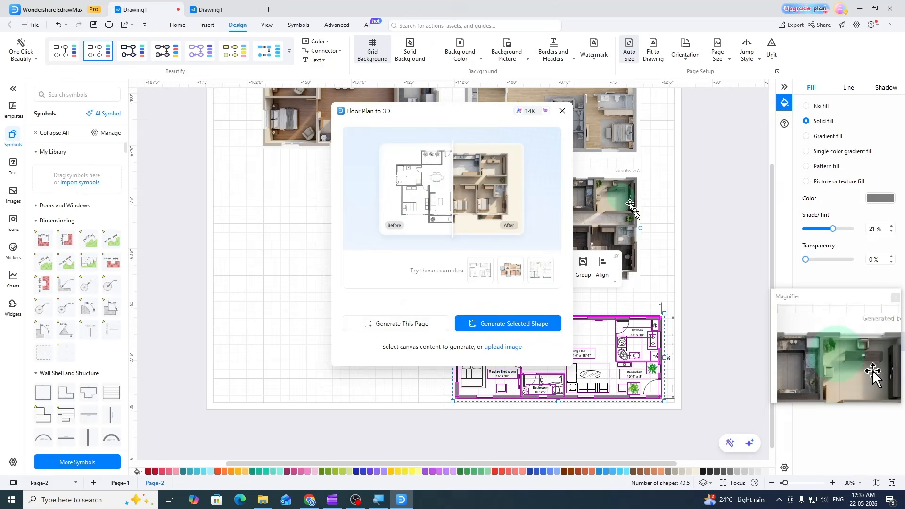
{"action": "left_click", "coordinate": [529, 324]}
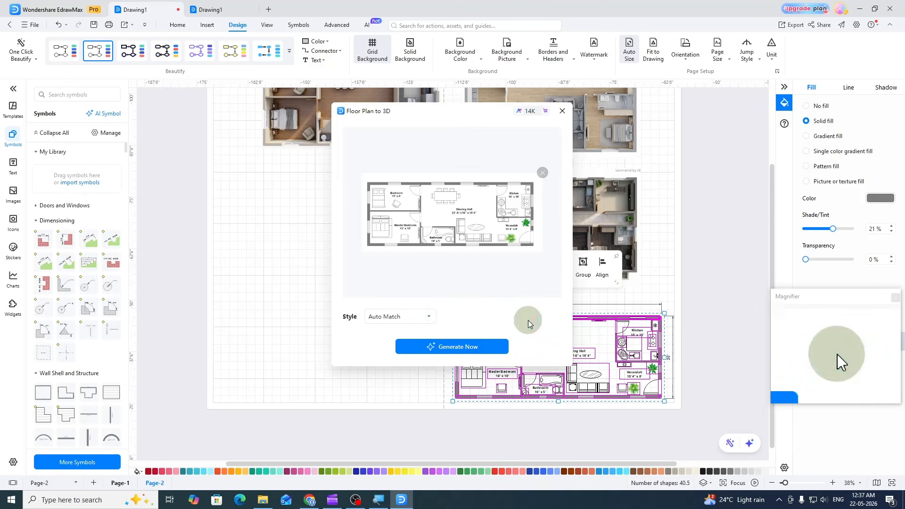
{"action": "left_click", "coordinate": [453, 348]}
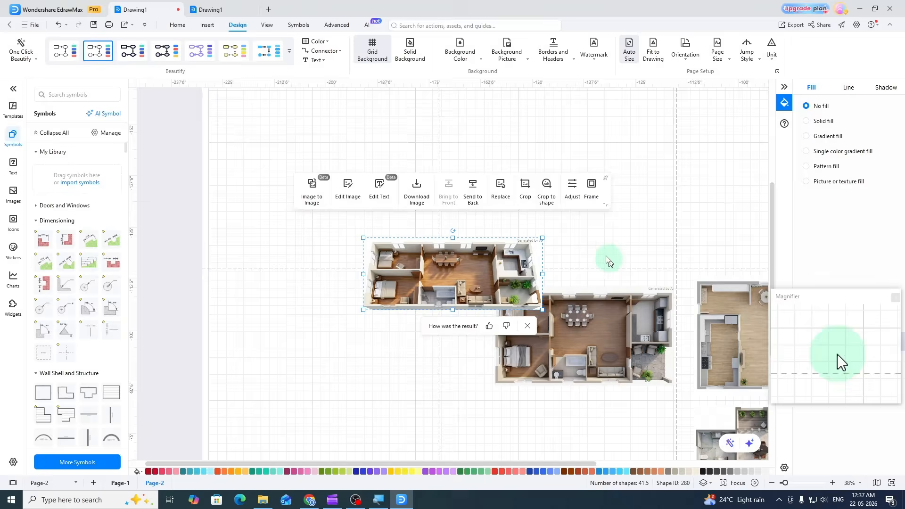
- Move the newly generated 3D image to the free area beside the 2D floor plan, level with it, and deselect it
{"action": "scroll", "coordinate": [607, 253], "scroll_direction": "down", "scroll_amount": 3}
{"action": "left_click_drag", "start_coordinate": [446, 172], "coordinate": [505, 321]}
{"action": "scroll", "coordinate": [505, 321], "scroll_direction": "down", "scroll_amount": 3}
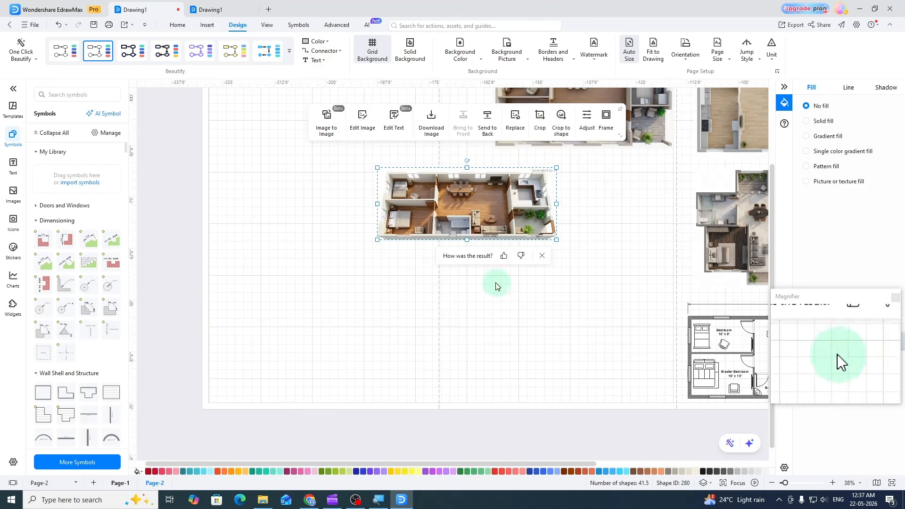
{"action": "left_click", "coordinate": [508, 211]}
{"action": "left_click_drag", "start_coordinate": [508, 211], "coordinate": [615, 357]}
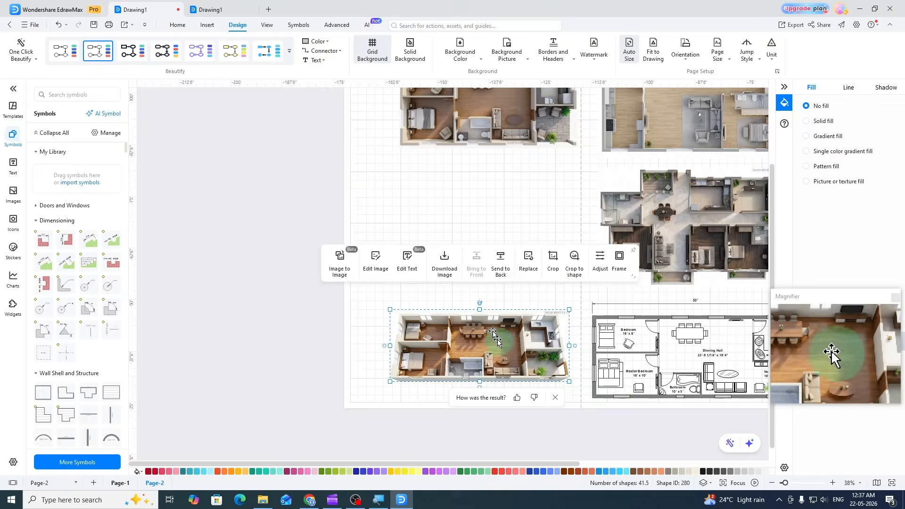
{"action": "left_click", "coordinate": [493, 293]}
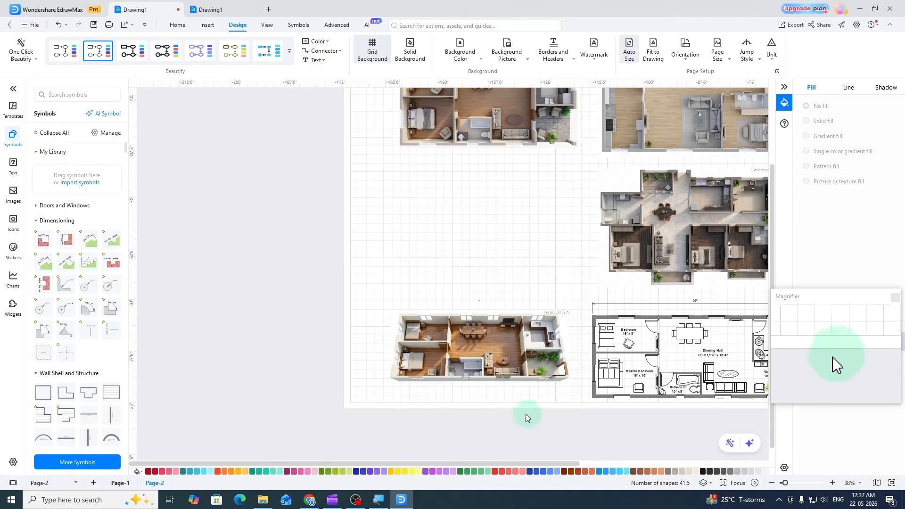
- Move the earlier 3D image of the house plan directly above the newest one and deselect it
{"action": "left_click", "coordinate": [484, 133]}
{"action": "left_click_drag", "start_coordinate": [484, 133], "coordinate": [479, 283]}
{"action": "left_click", "coordinate": [590, 264]}
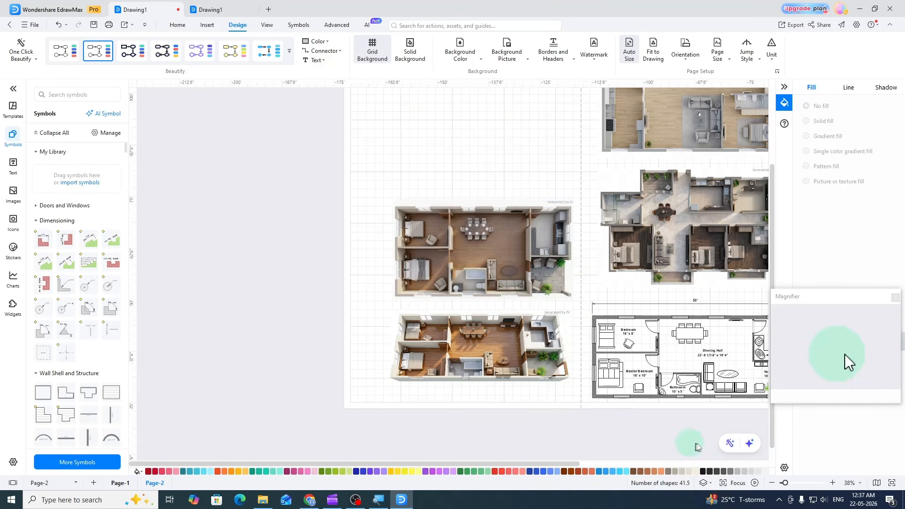
- Examine the two stacked 3D images up close and compare them with the labelled 3D house plan on Page-3 of the other open drawing
{"action": "left_click", "coordinate": [790, 484]}
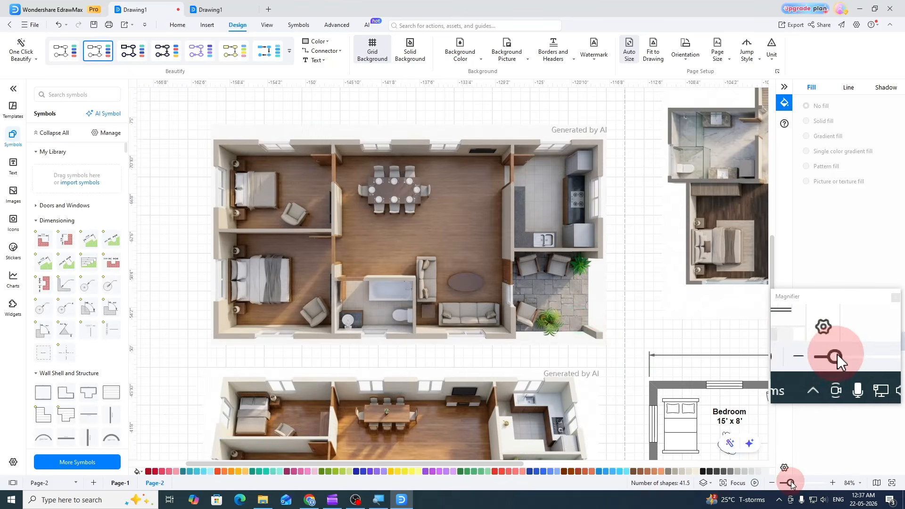
{"action": "scroll", "coordinate": [473, 288], "scroll_direction": "down", "scroll_amount": 3}
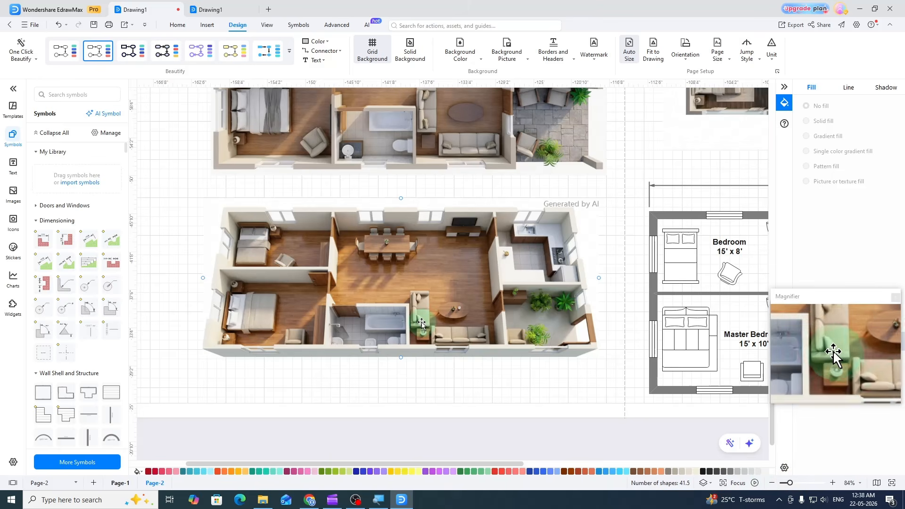
{"action": "left_click_drag", "start_coordinate": [474, 466], "coordinate": [493, 433]}
{"action": "left_click", "coordinate": [453, 269]}
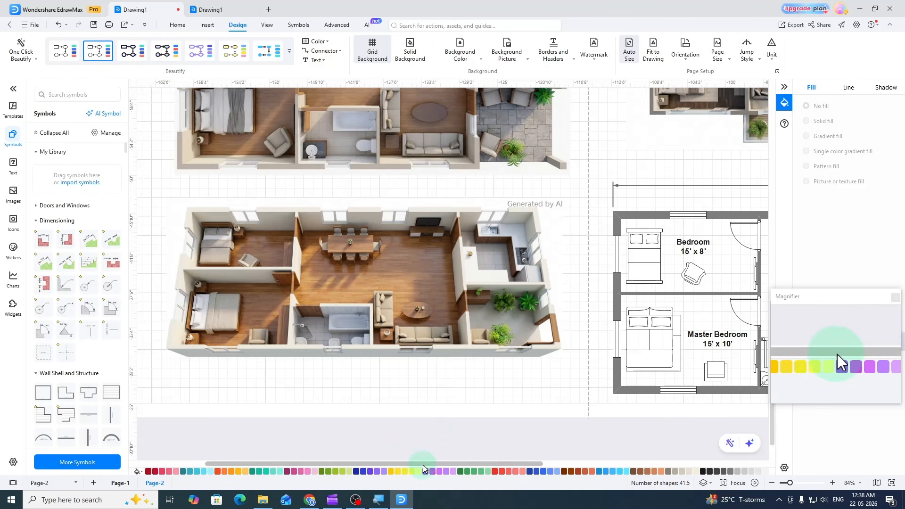
{"action": "mouse_move", "coordinate": [424, 463]}
{"action": "left_mouse_down"}
{"action": "mouse_move", "coordinate": [550, 443]}
{"action": "mouse_move", "coordinate": [645, 451]}
{"action": "mouse_move", "coordinate": [398, 430]}
{"action": "mouse_move", "coordinate": [422, 432]}
{"action": "left_mouse_up"}
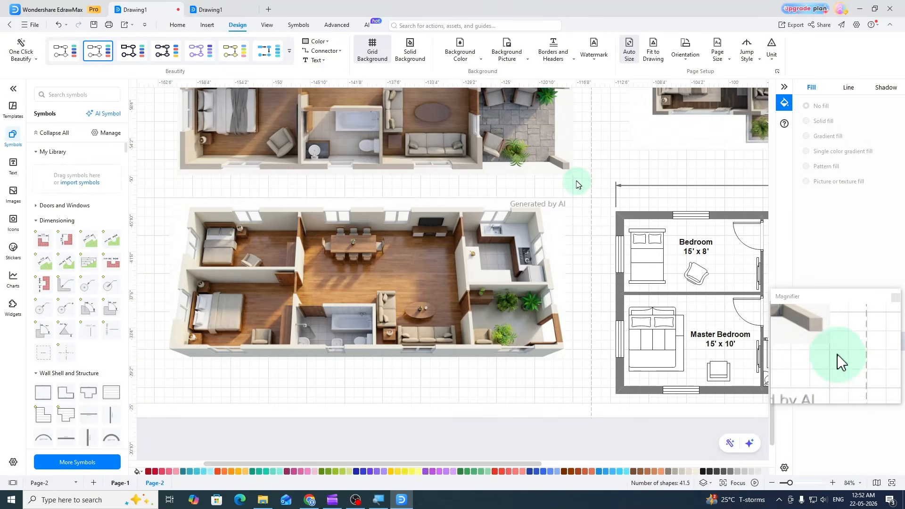
{"action": "left_click", "coordinate": [226, 16]}
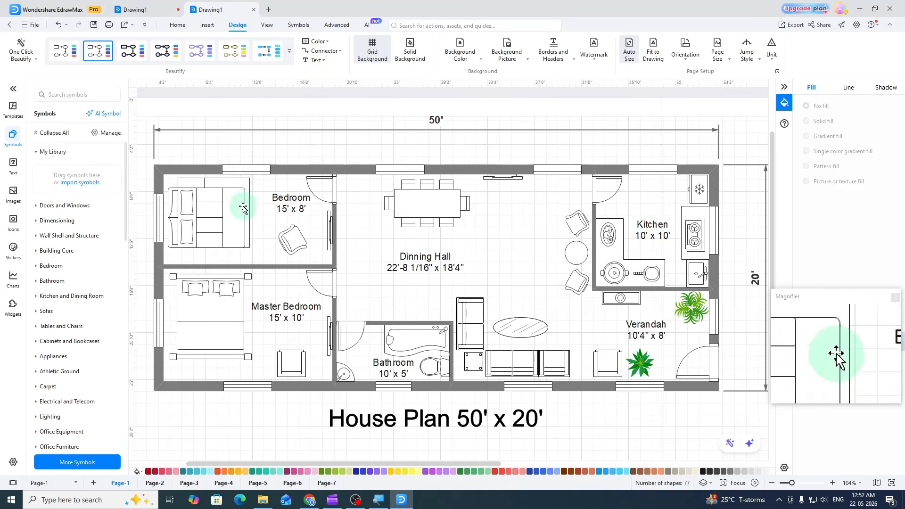
{"action": "left_click", "coordinate": [189, 484]}
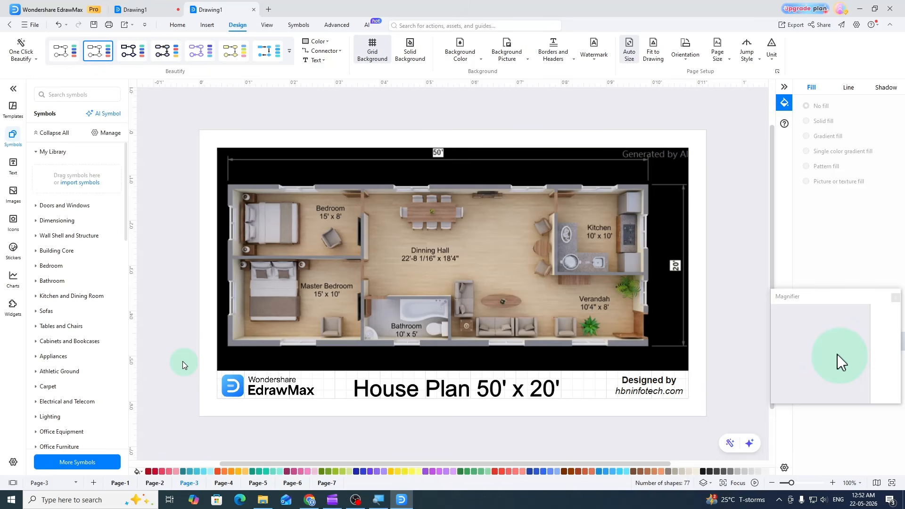
{"action": "left_click", "coordinate": [148, 12]}
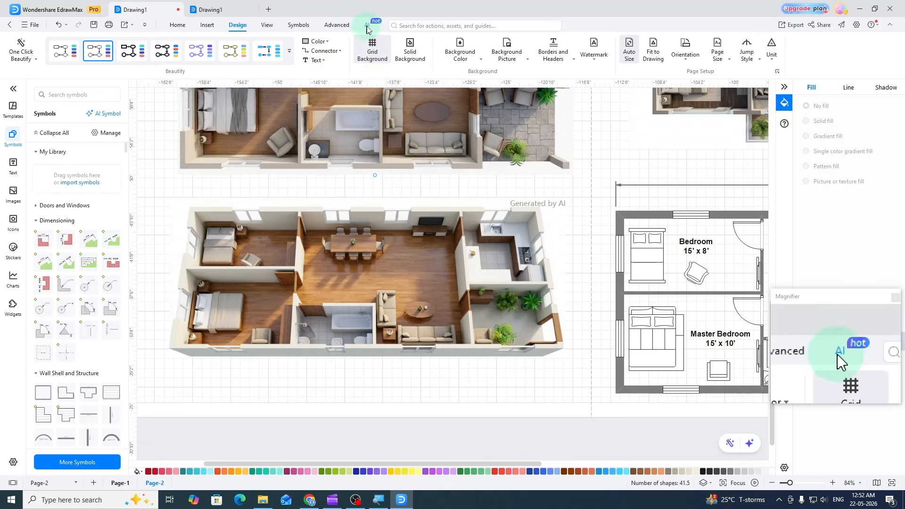
- Add a new page to the drawing and set its page size to A4 sheet
{"action": "left_click", "coordinate": [367, 25]}
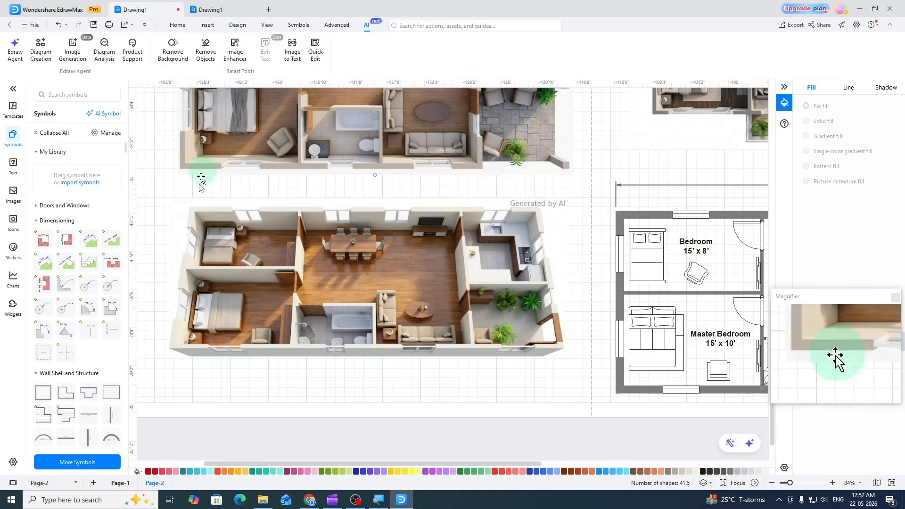
{"action": "left_click", "coordinate": [94, 483]}
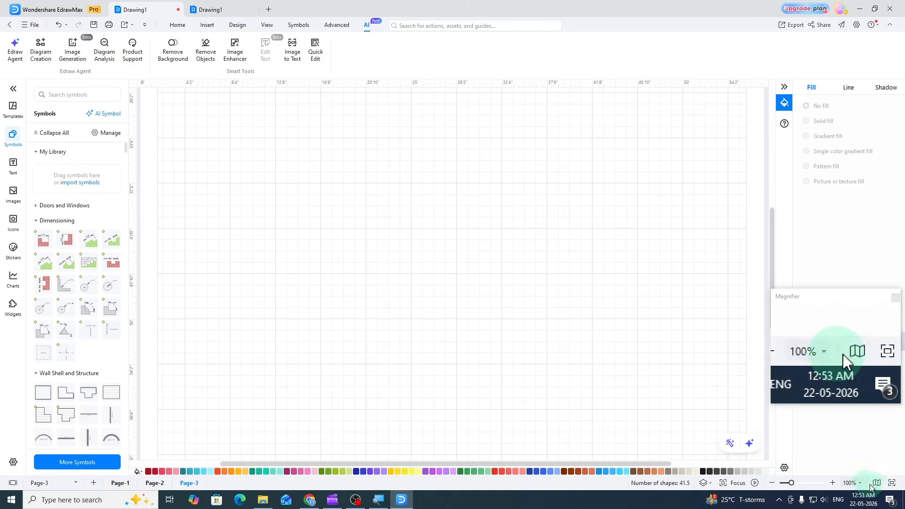
{"action": "left_click", "coordinate": [892, 483]}
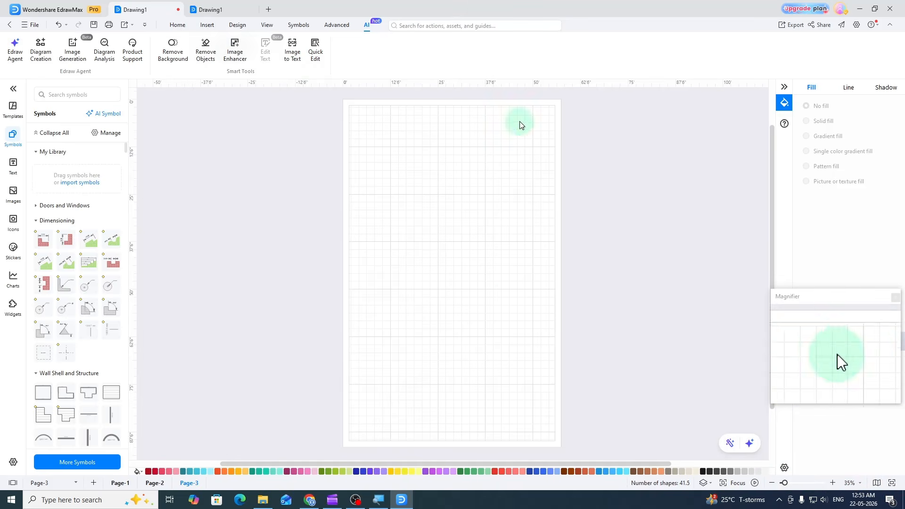
{"action": "left_click", "coordinate": [237, 26]}
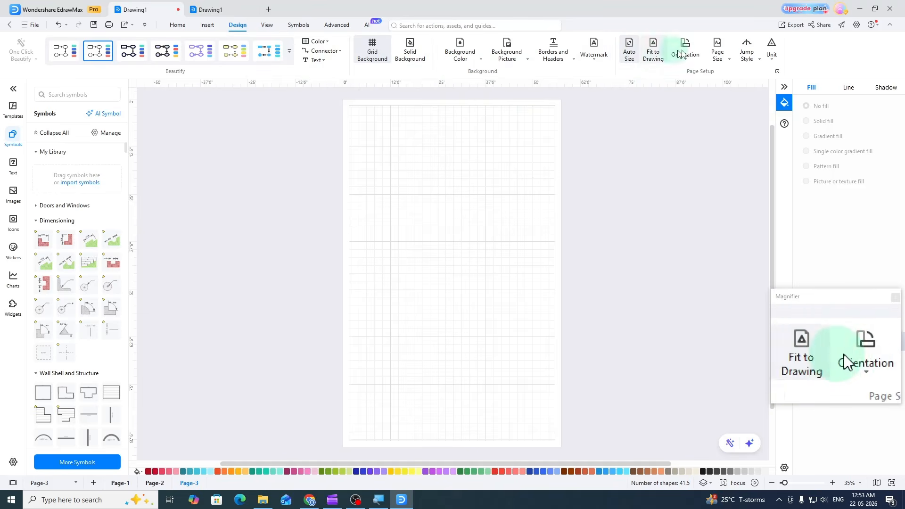
{"action": "left_click", "coordinate": [717, 52]}
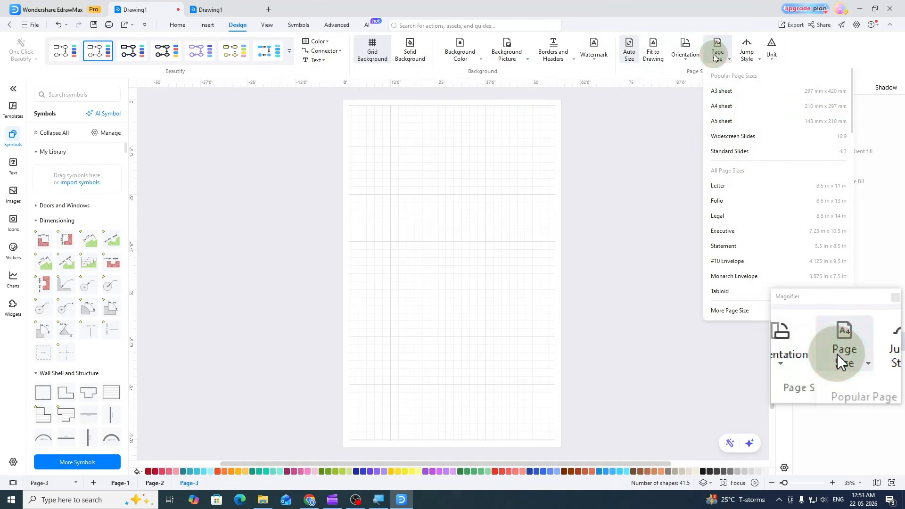
{"action": "left_click", "coordinate": [723, 107]}
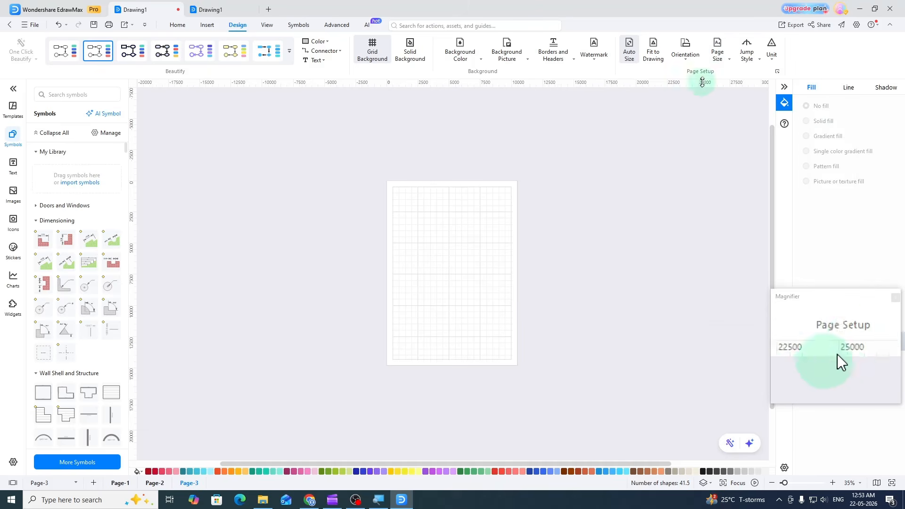
{"action": "left_click", "coordinate": [685, 58]}
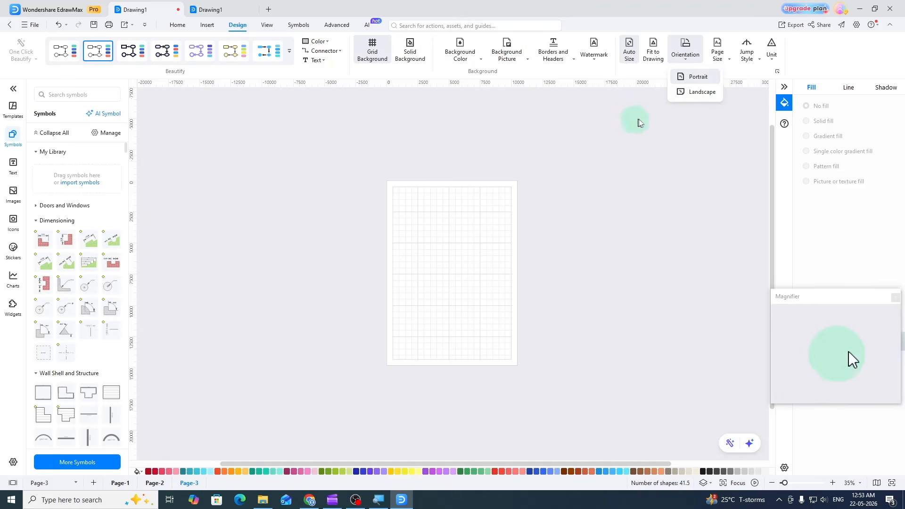
{"action": "left_click", "coordinate": [613, 153]}
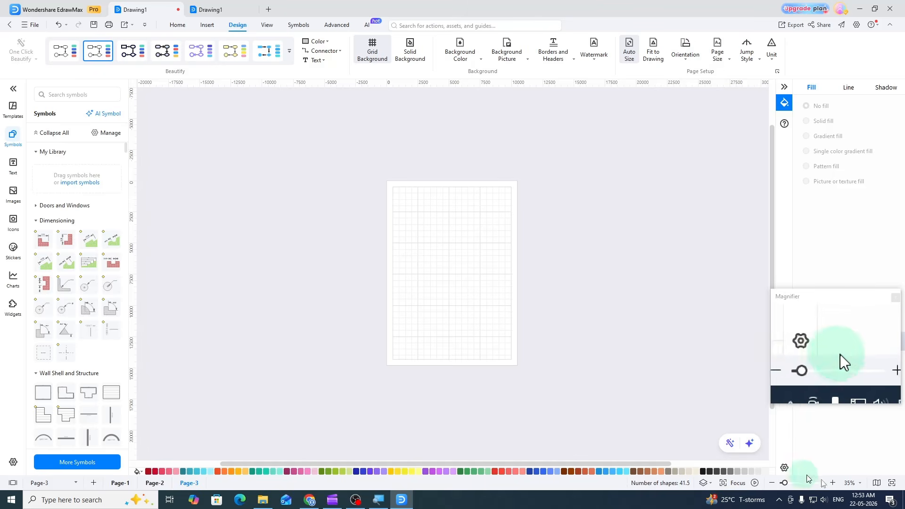
{"action": "left_click", "coordinate": [892, 484]}
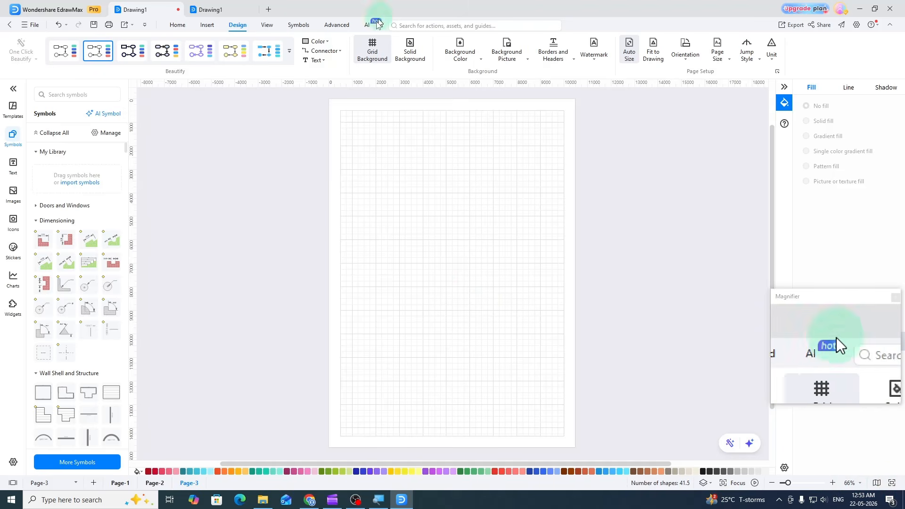
- Bring up the AI tools and move the Magnifier window over the symbol library to clear the agent area
{"action": "left_click", "coordinate": [370, 26]}
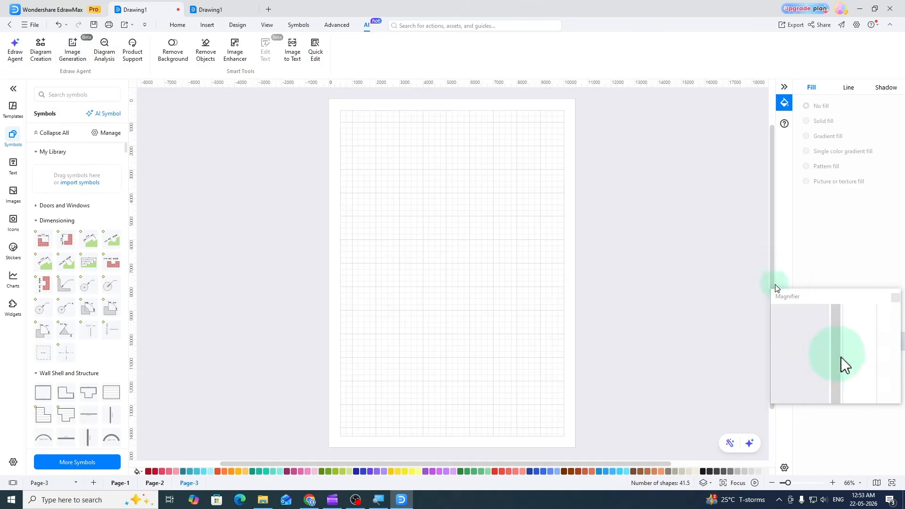
{"action": "left_click_drag", "start_coordinate": [777, 289], "coordinate": [33, 267]}
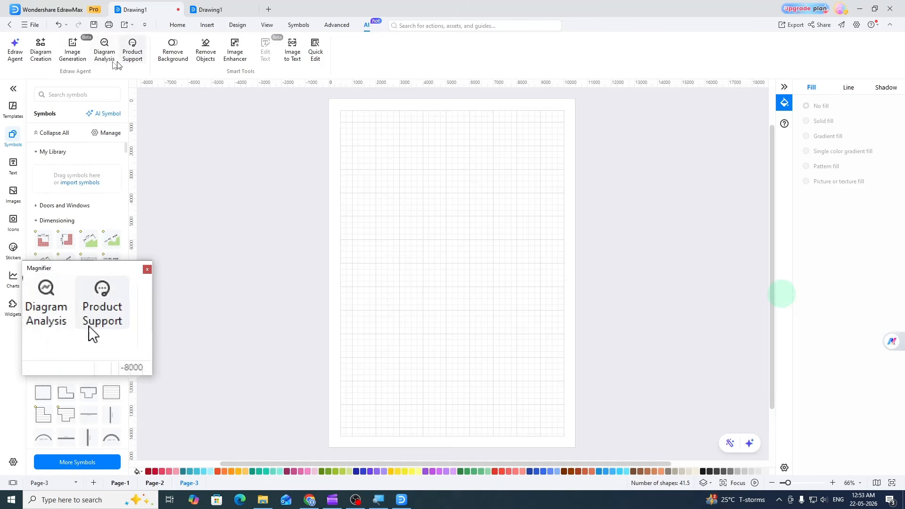
{"action": "left_click", "coordinate": [133, 51]}
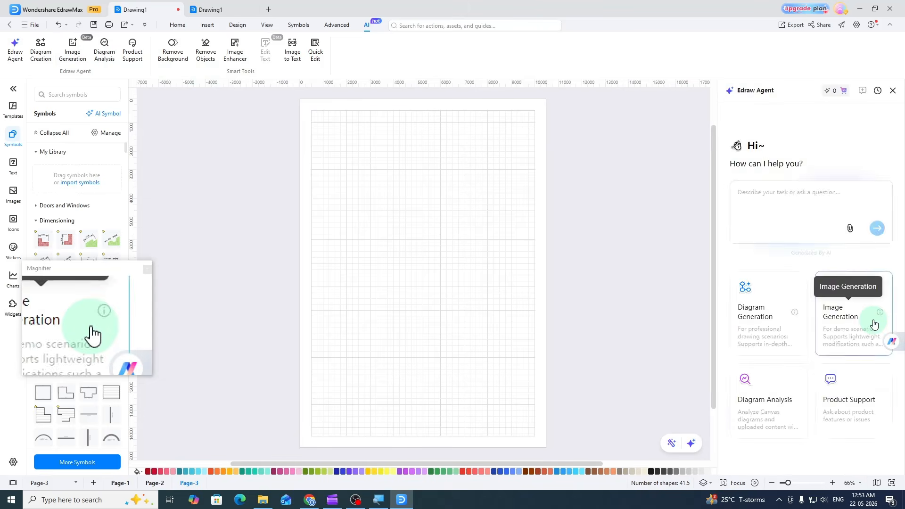
{"action": "left_click", "coordinate": [873, 320]}
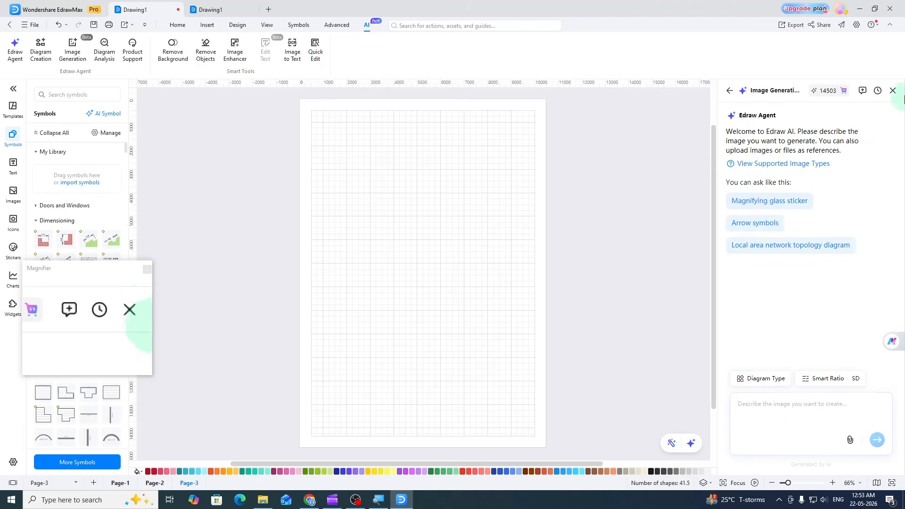
{"action": "left_click", "coordinate": [894, 90]}
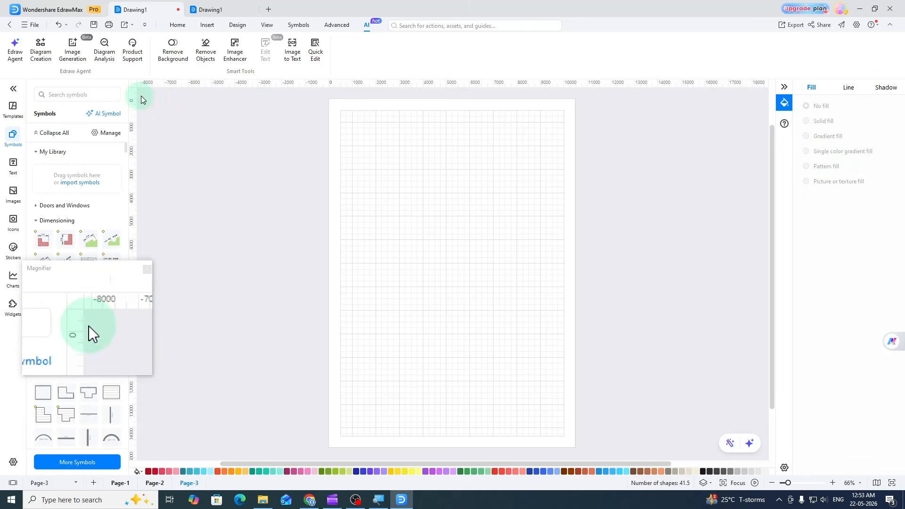
- Open Image Generation in Edraw Agent and activate the field for describing the image
{"action": "left_click", "coordinate": [14, 53]}
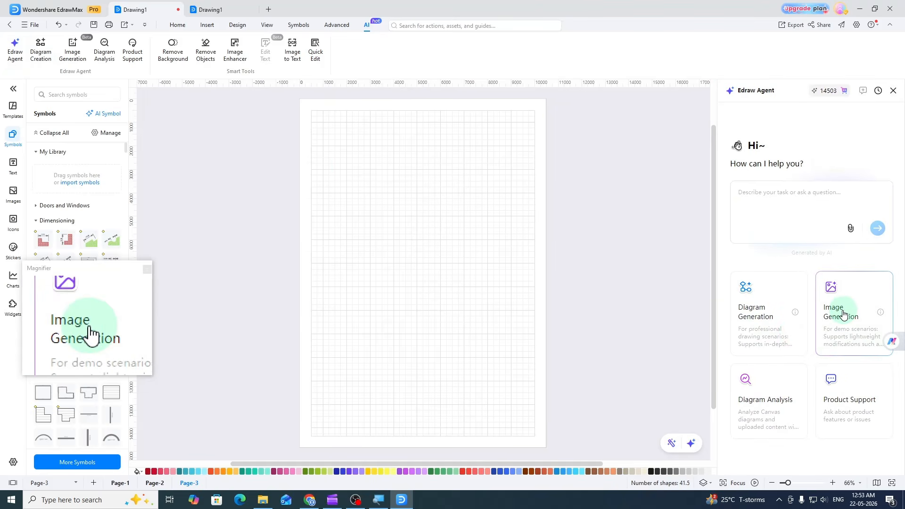
{"action": "left_click", "coordinate": [845, 318]}
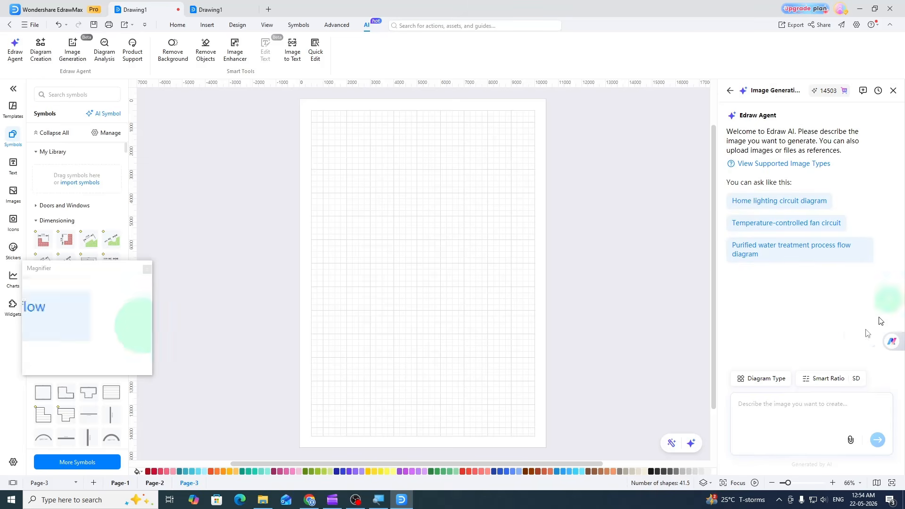
{"action": "left_click", "coordinate": [796, 405]}
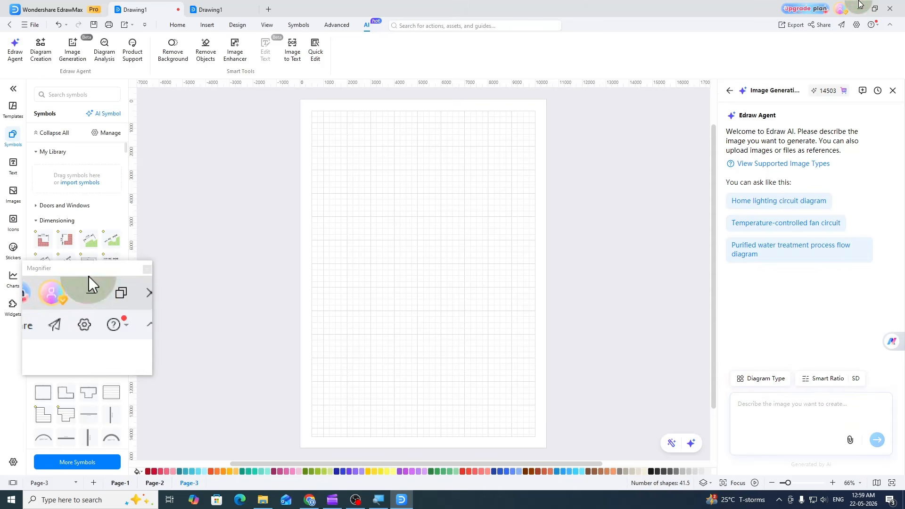
- Minimise the open windows, open the Temp 4 note on the desktop and copy its 5 storied restaurant prompt
{"action": "left_click", "coordinate": [859, 6]}
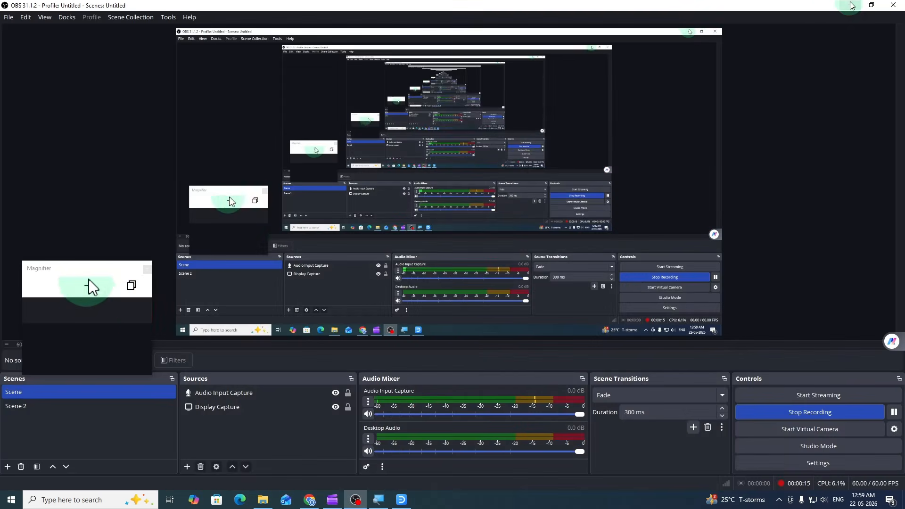
{"action": "left_click", "coordinate": [852, 5]}
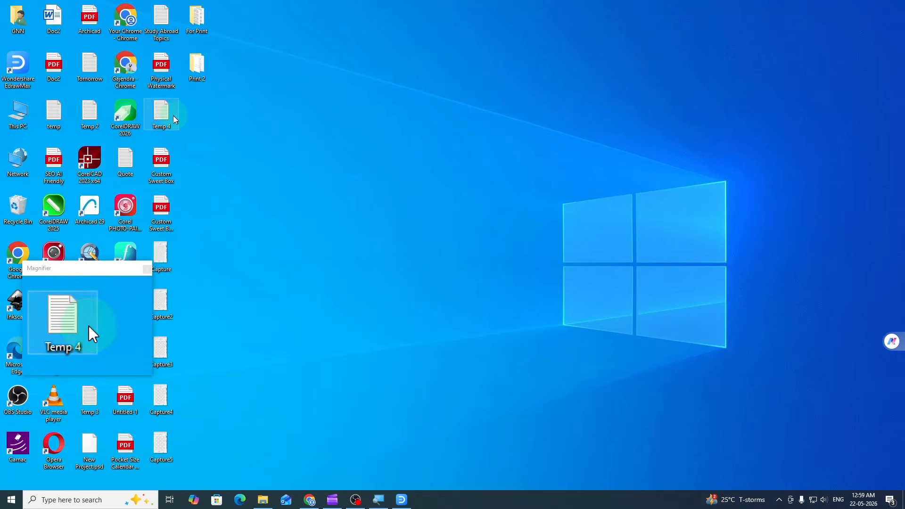
{"action": "double_click", "coordinate": [175, 120]}
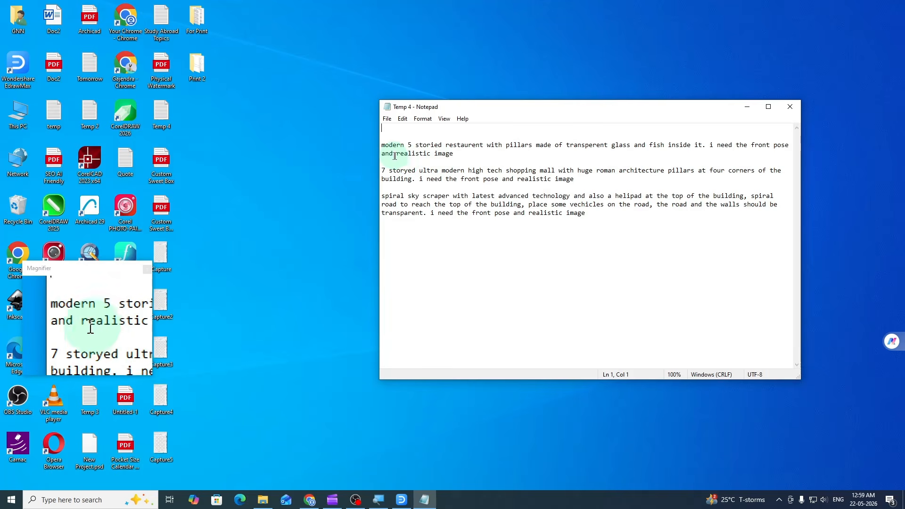
{"action": "mouse_move", "coordinate": [397, 155]}
{"action": "left_mouse_down"}
{"action": "mouse_move", "coordinate": [465, 149]}
{"action": "mouse_move", "coordinate": [384, 147]}
{"action": "left_mouse_up"}
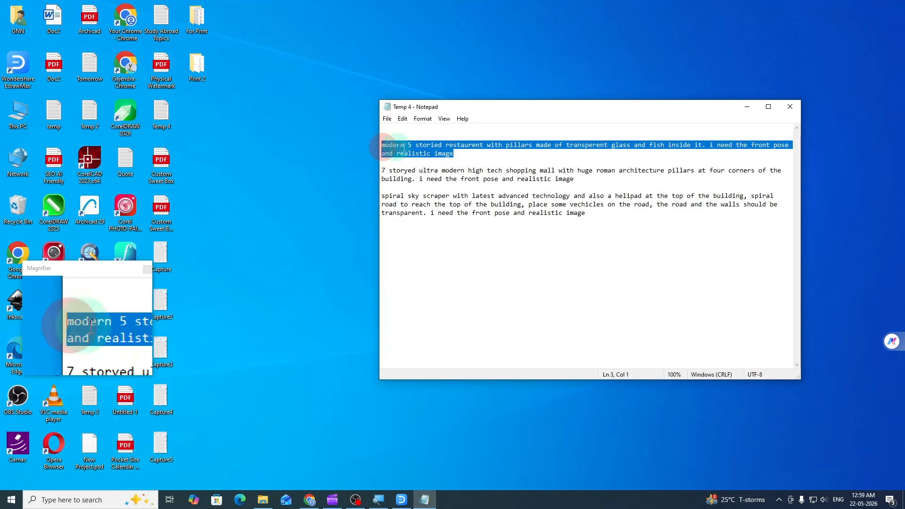
{"action": "right_click", "coordinate": [405, 149]}
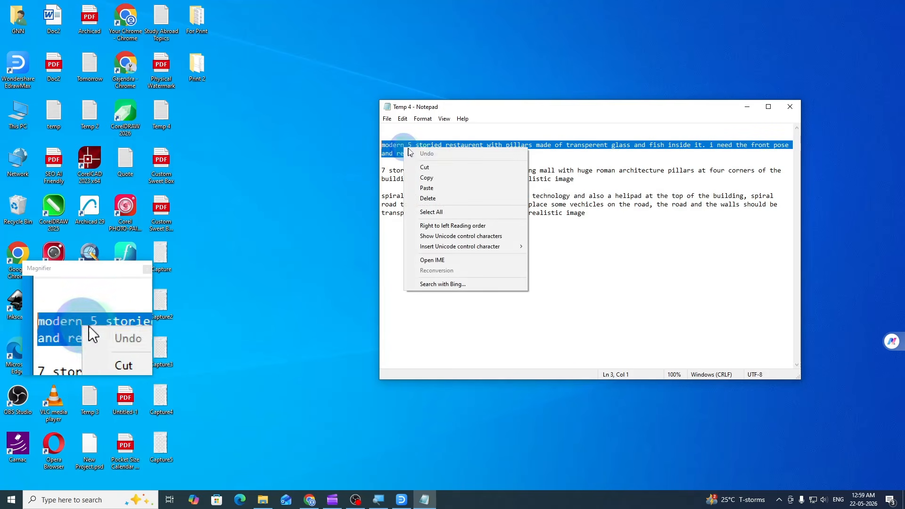
{"action": "left_click", "coordinate": [433, 179]}
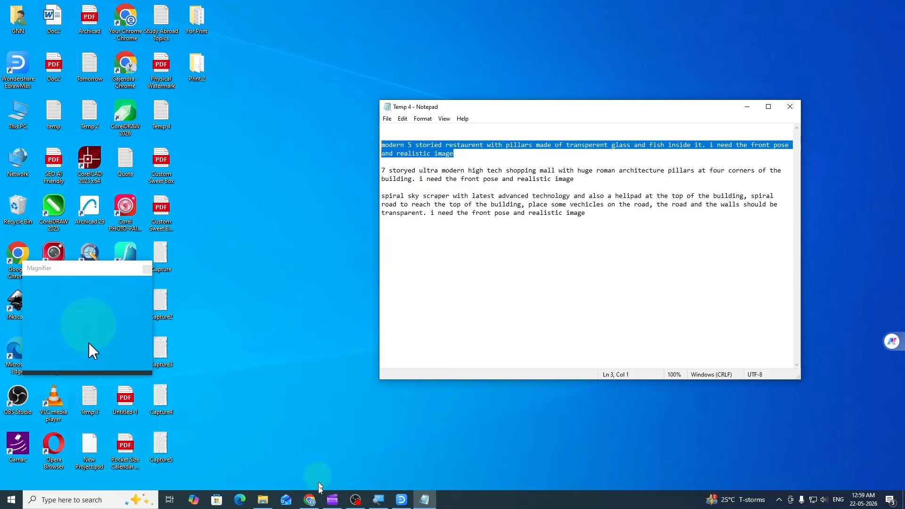
- Back in EdrawMax, generate an image from the copied prompt for a modern 5 storied restaurant with transparent glass pillars and fish inside
{"action": "left_click", "coordinate": [401, 500]}
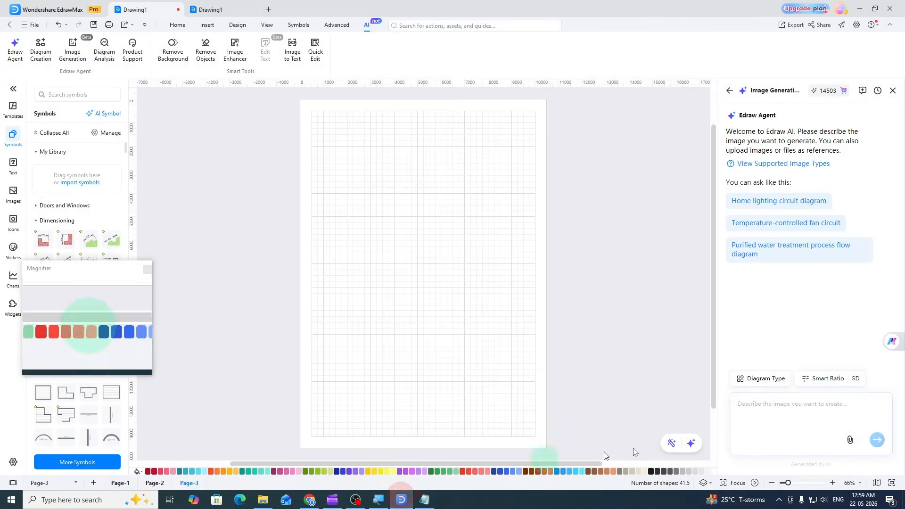
{"action": "left_click", "coordinate": [742, 411]}
{"action": "right_click", "coordinate": [743, 410]}
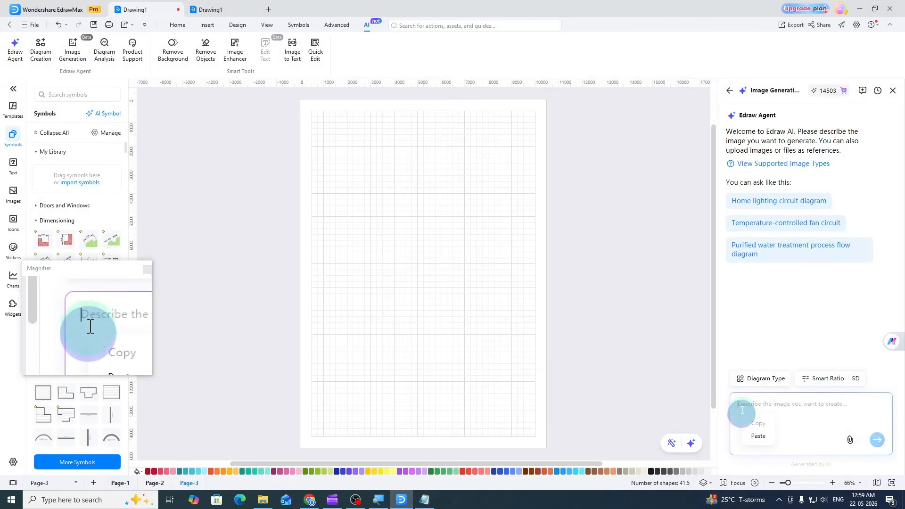
{"action": "left_click", "coordinate": [759, 436]}
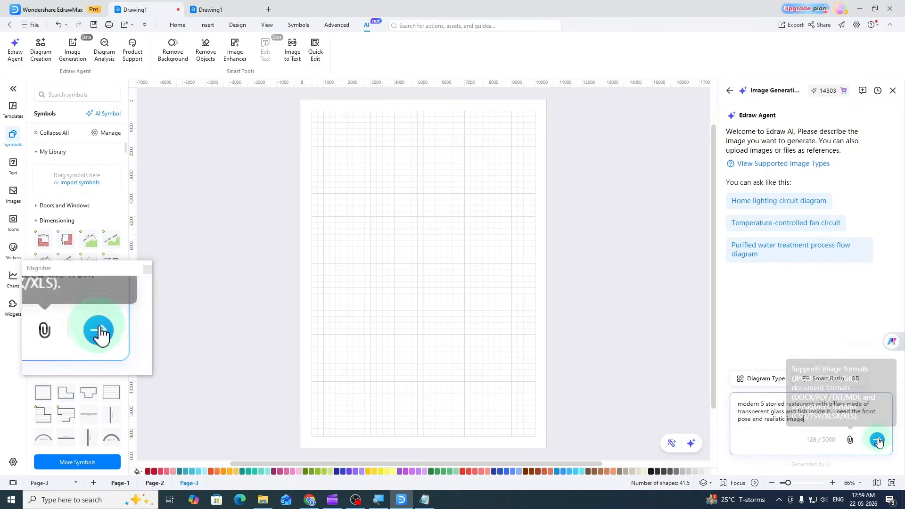
{"action": "left_click", "coordinate": [877, 441]}
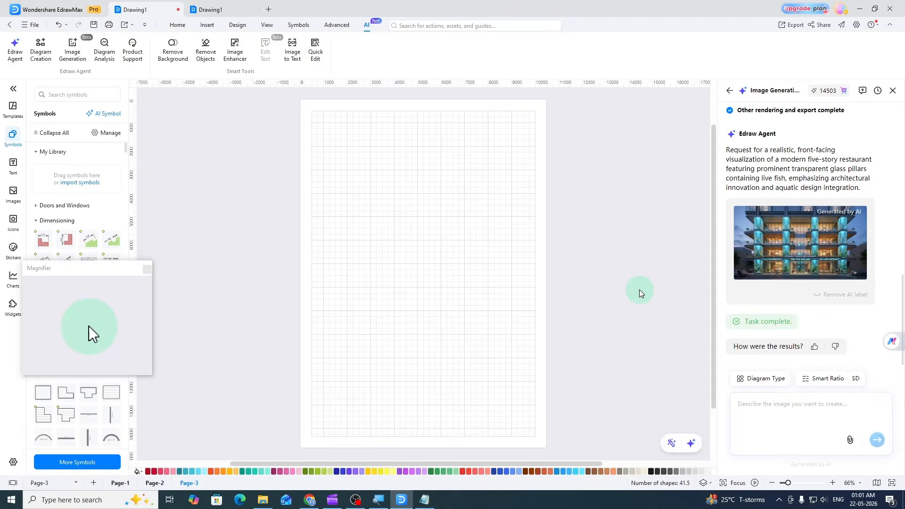
- Insert the generated restaurant image into Page-3, then view it enlarged and close the preview
{"action": "mouse_move", "coordinate": [811, 261]}
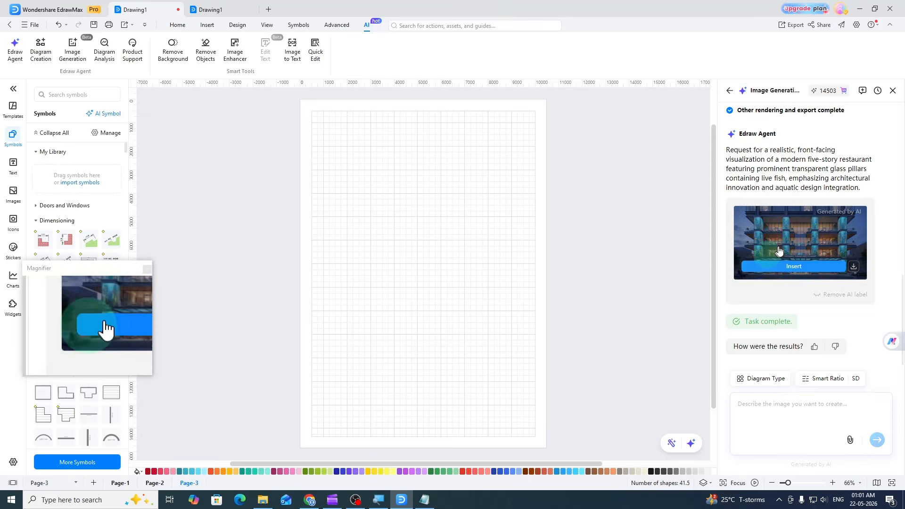
{"action": "left_click", "coordinate": [834, 267]}
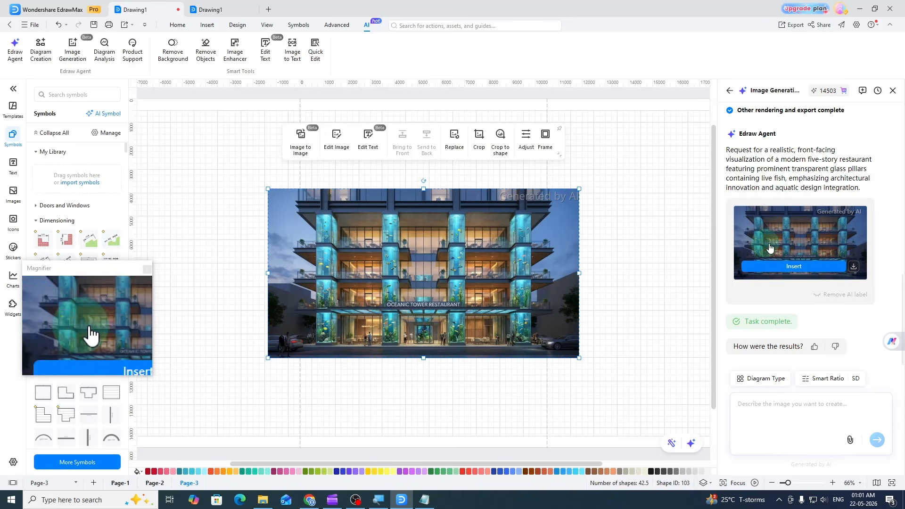
{"action": "left_click", "coordinate": [827, 242]}
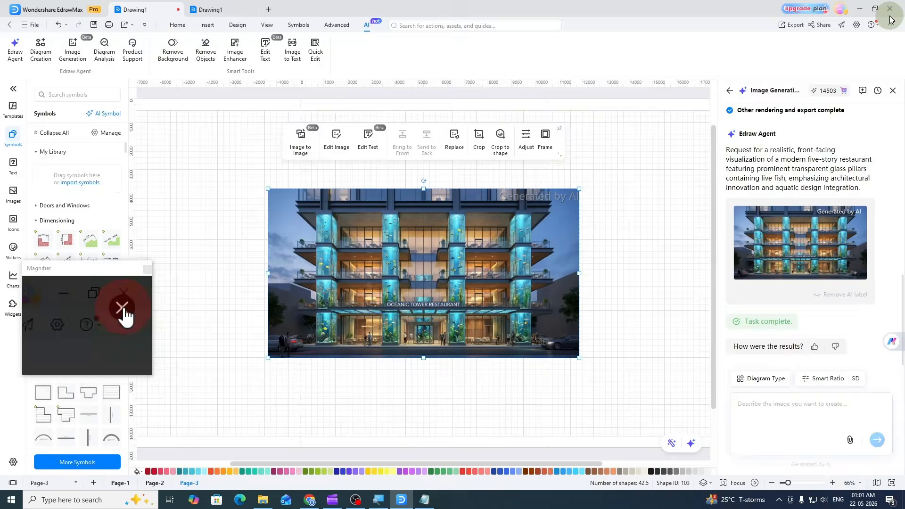
{"action": "left_click", "coordinate": [889, 16]}
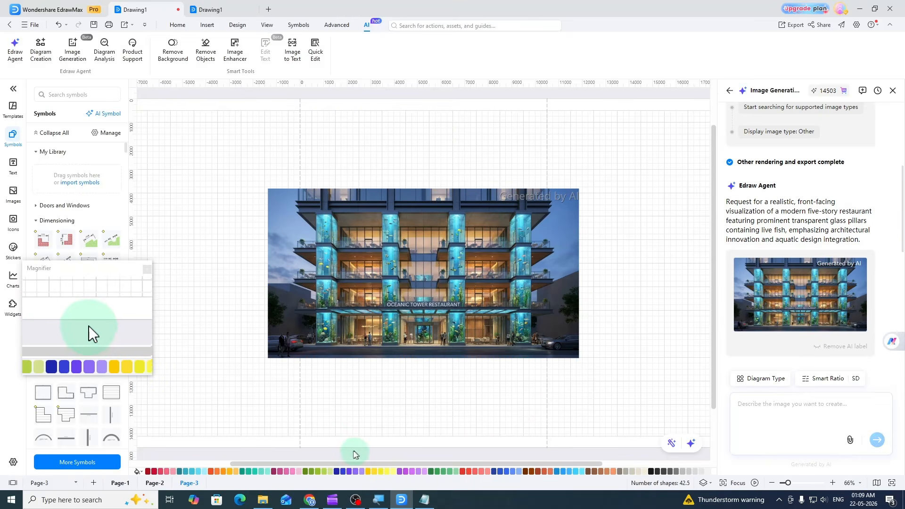
- Add a new page after Page-3 and restart Image Generation with an empty conversation
{"action": "left_click", "coordinate": [94, 483]}
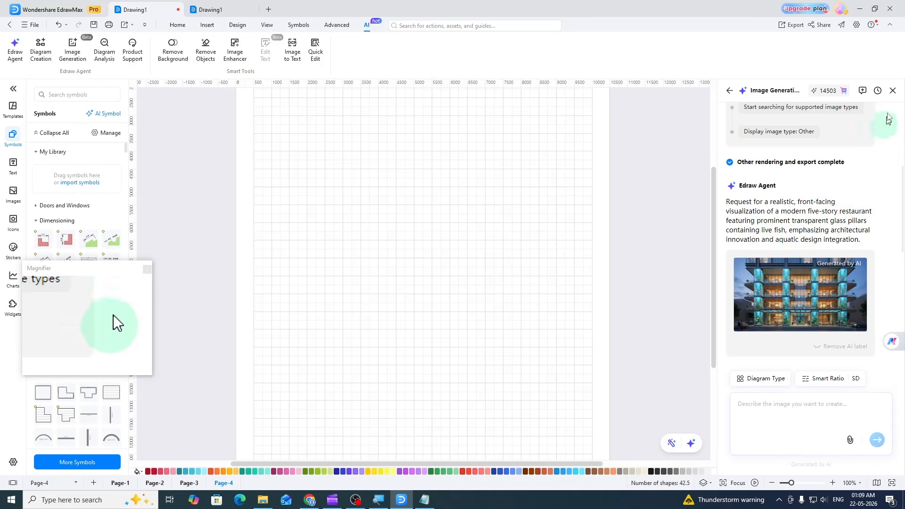
{"action": "left_click", "coordinate": [894, 91]}
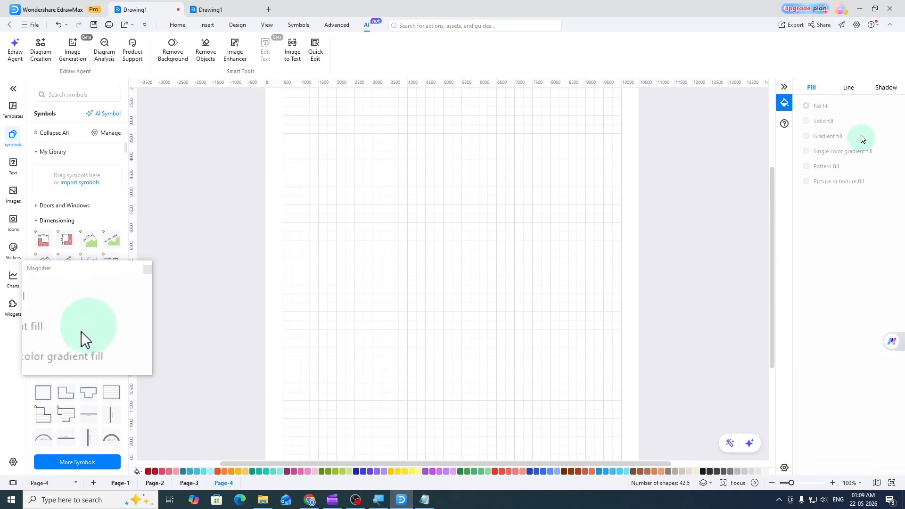
{"action": "left_click", "coordinate": [72, 53]}
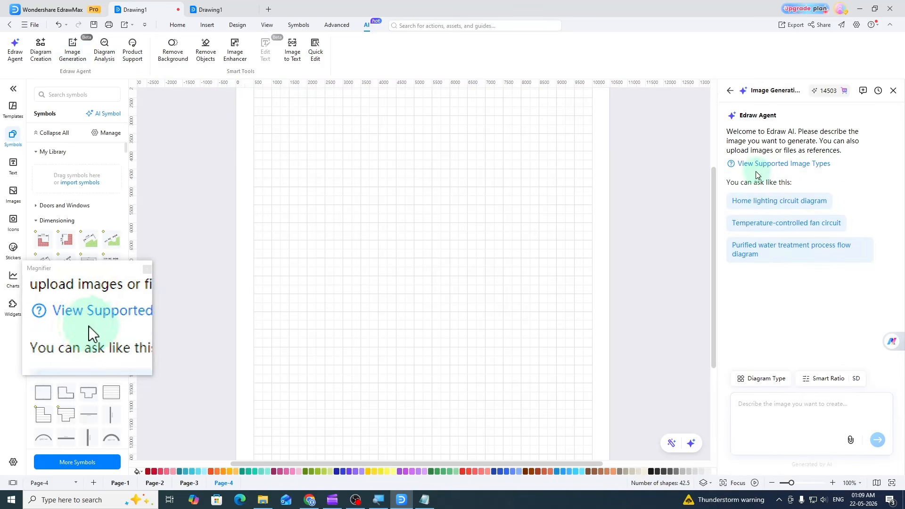
- Switch to the Temp 4 note in Notepad and copy the 7 storey shopping mall prompt
{"action": "left_click", "coordinate": [425, 500]}
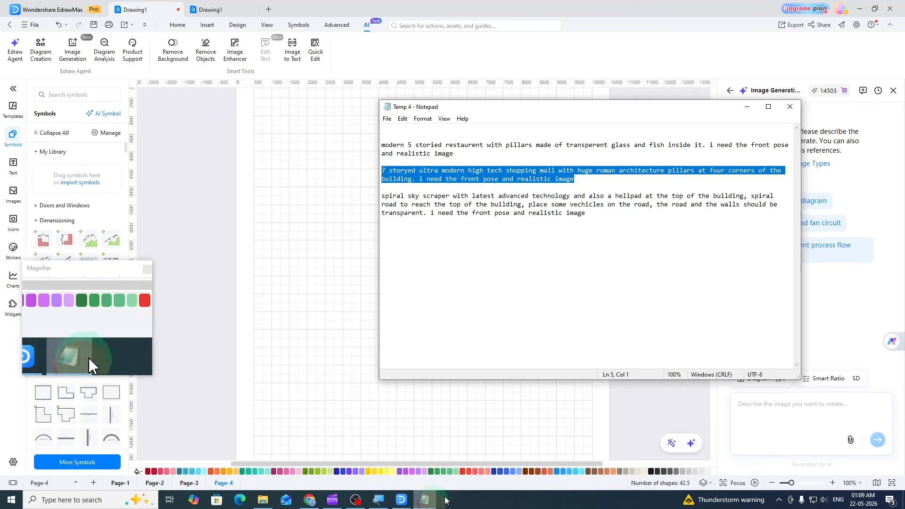
{"action": "right_click", "coordinate": [498, 175]}
{"action": "left_click", "coordinate": [519, 206]}
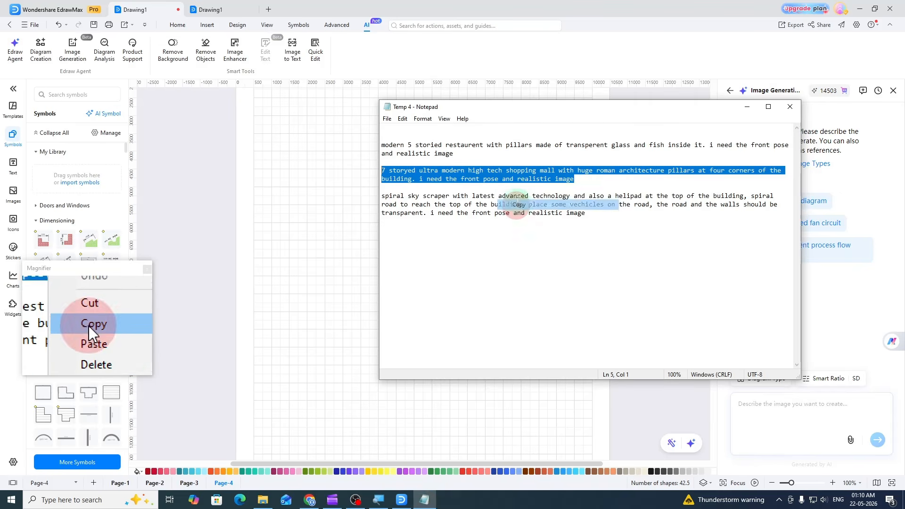
- In EdrawMax, generate an image from the copied prompt for an ultra modern shopping mall with huge roman architecture pillars at four corners
{"action": "left_click", "coordinate": [562, 9]}
{"action": "left_click", "coordinate": [752, 410]}
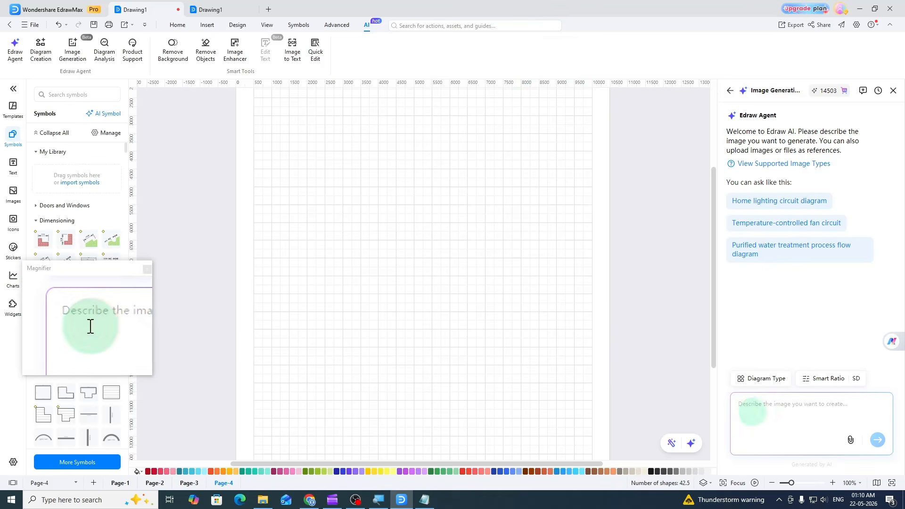
{"action": "key", "text": "ctrl+v"}
{"action": "left_click", "coordinate": [772, 422]}
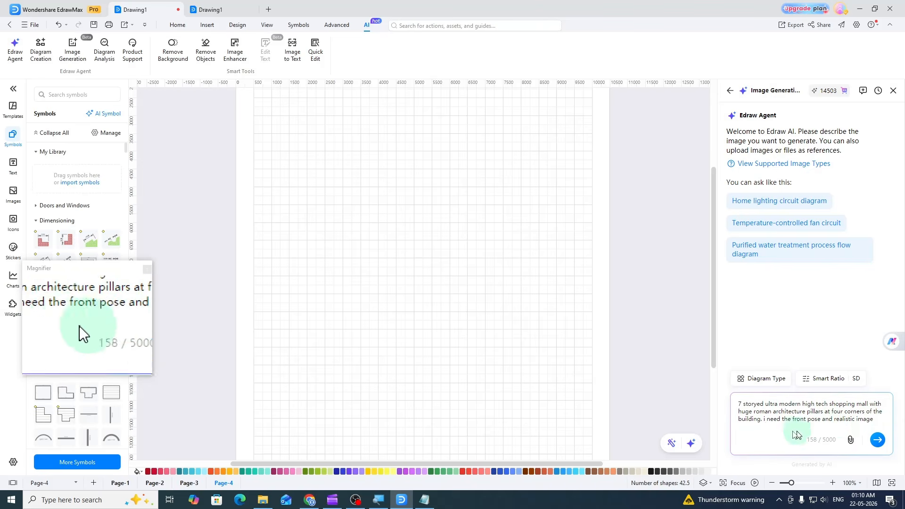
{"action": "left_click", "coordinate": [878, 441]}
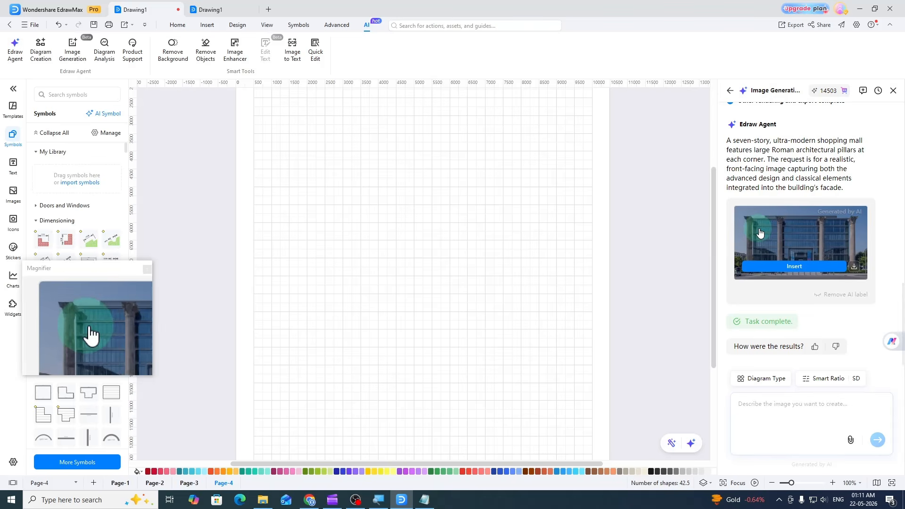
- Insert the generated shopping mall image into Page-4, then view it enlarged and close the preview
{"action": "left_click", "coordinate": [802, 273]}
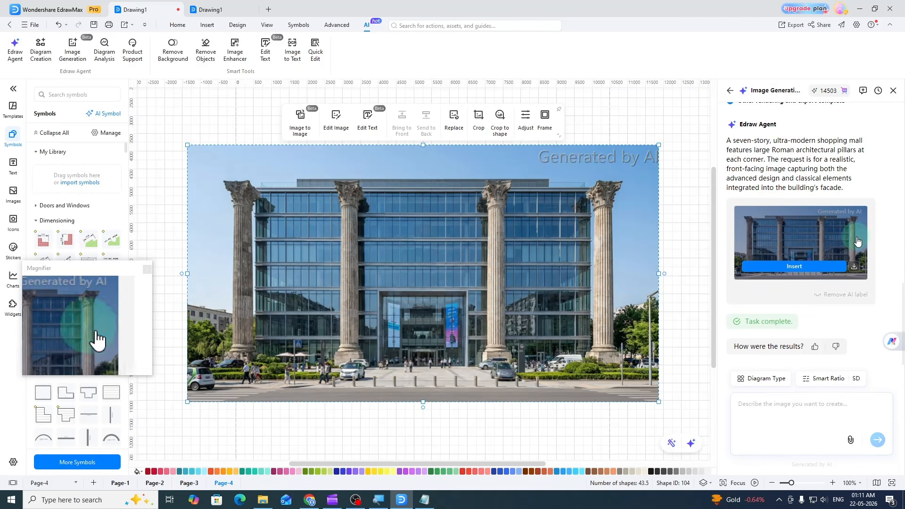
{"action": "left_click", "coordinate": [847, 237]}
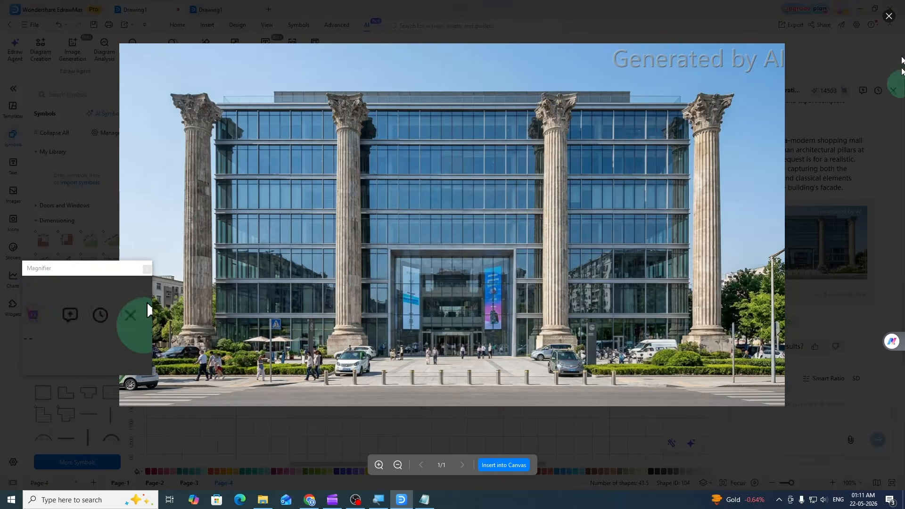
{"action": "left_click", "coordinate": [889, 17]}
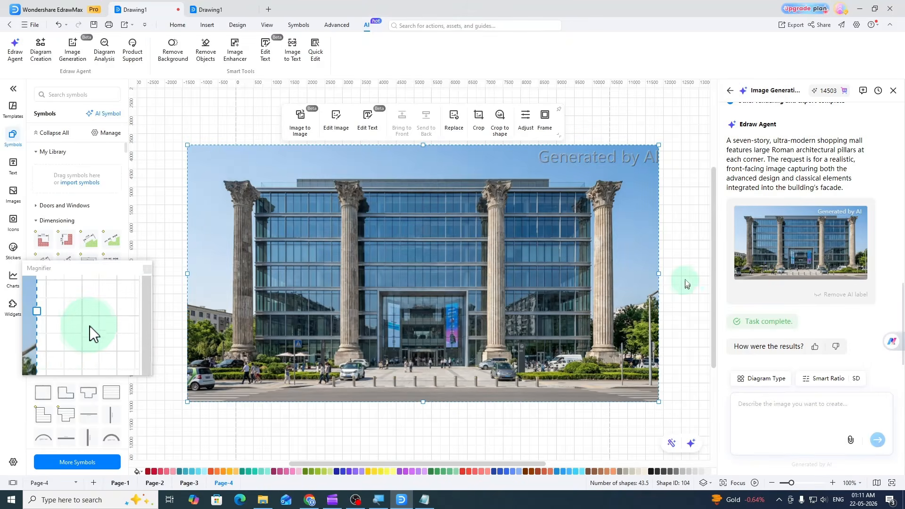
- Add another page after Page-4 and reopen Image Generation with a fresh conversation
{"action": "left_click", "coordinate": [93, 483]}
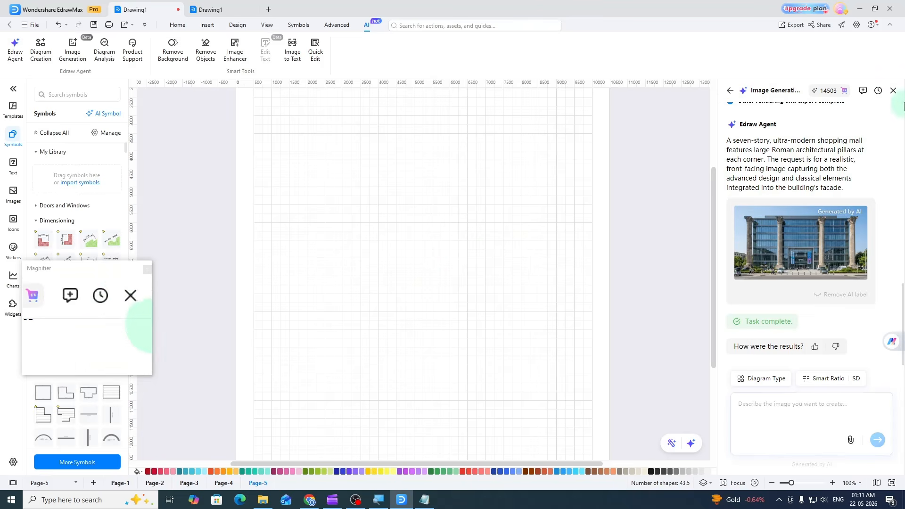
{"action": "left_click", "coordinate": [894, 92]}
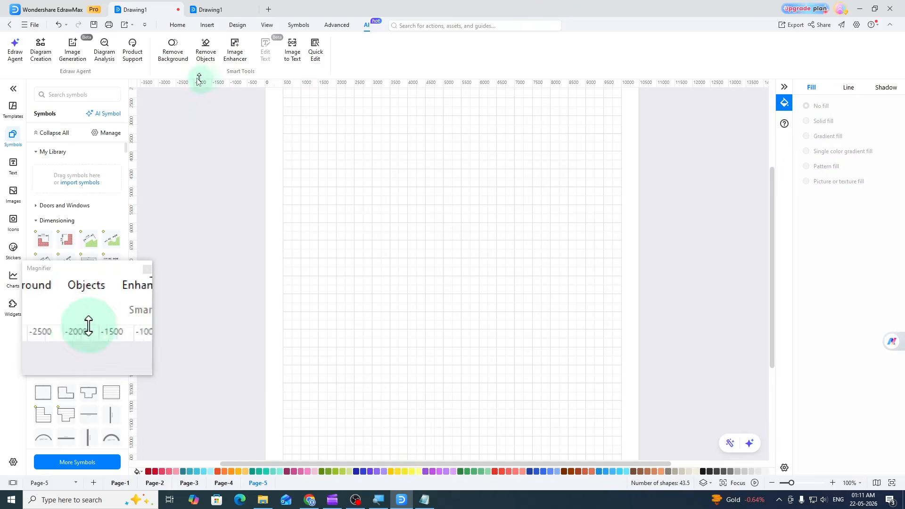
{"action": "left_click", "coordinate": [81, 57]}
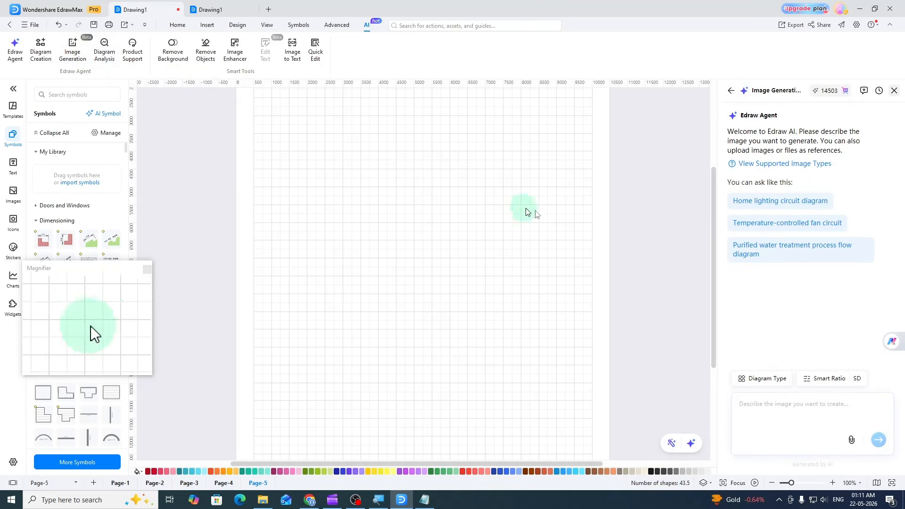
- Copy the spiral sky scraper prompt with helipad, spiral road and transparent walls from the Temp 4 note and generate an image from it
{"action": "left_click", "coordinate": [424, 499]}
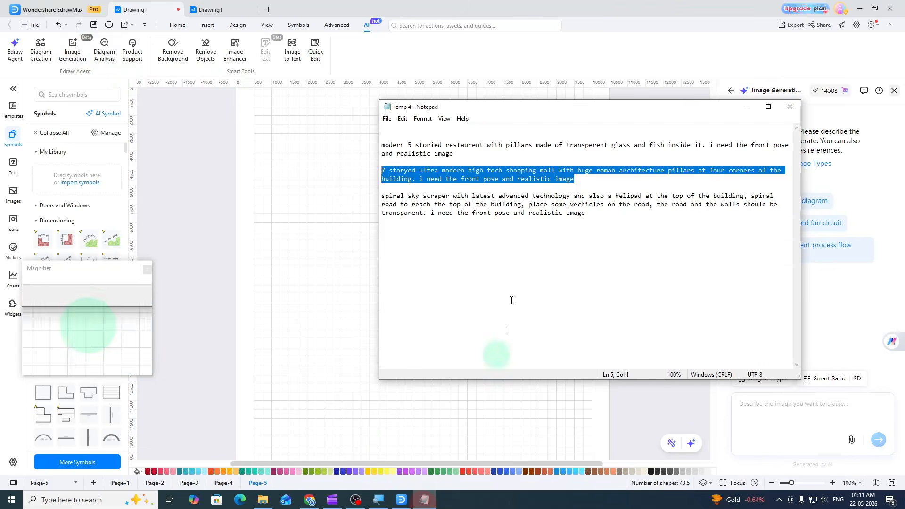
{"action": "left_click_drag", "start_coordinate": [587, 214], "coordinate": [381, 196]}
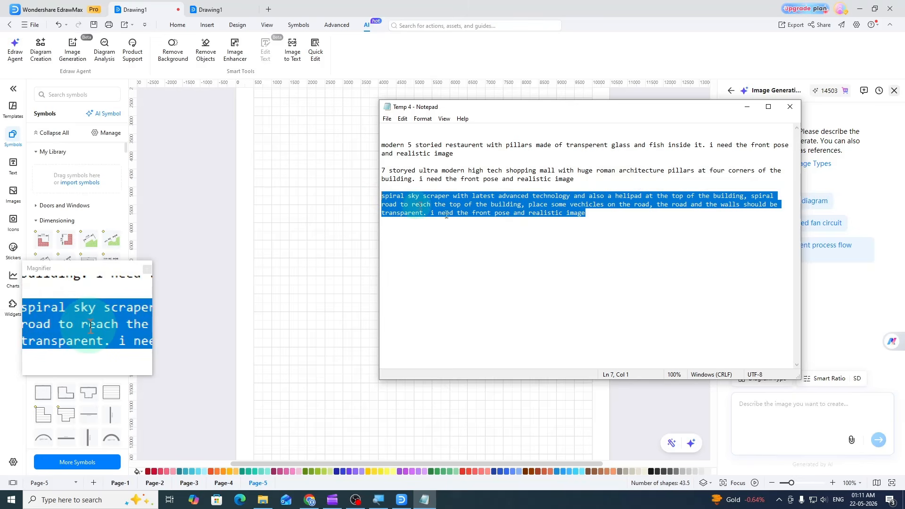
{"action": "left_click", "coordinate": [782, 419]}
{"action": "key", "text": "ctrl+v"}
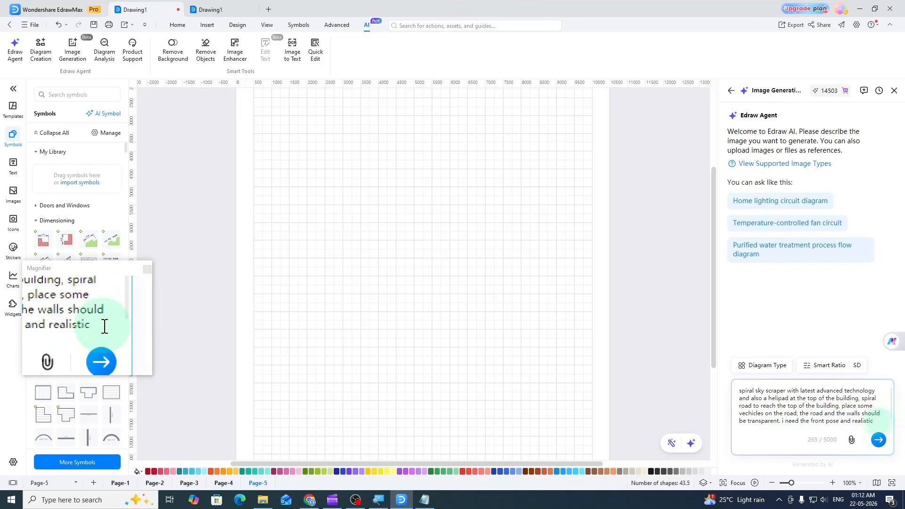
{"action": "type", "text": "image"}
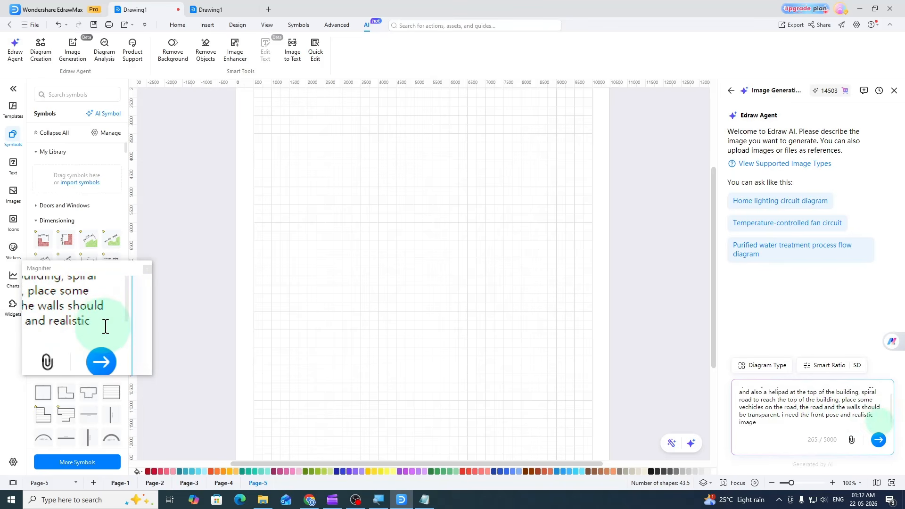
{"action": "left_click", "coordinate": [877, 443]}
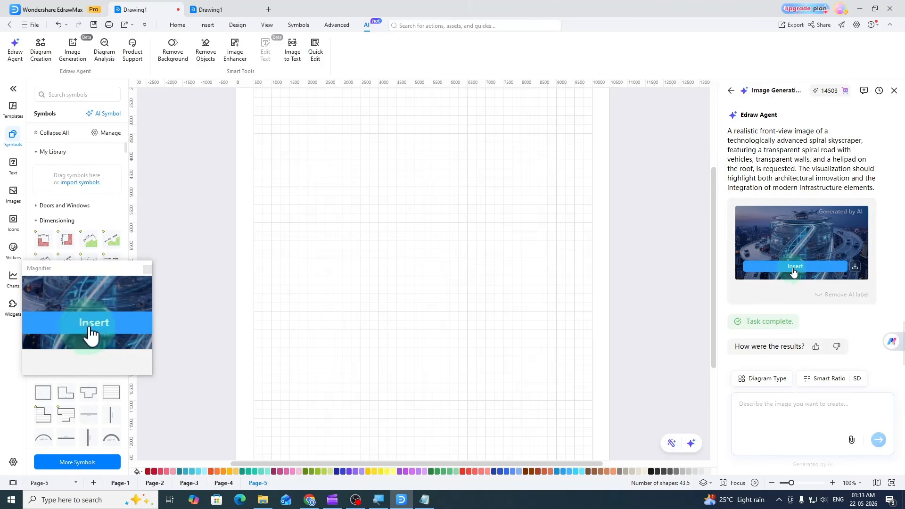
- Insert the generated spiral skyscraper image into Page-5 and open its enlarged preview
{"action": "left_click", "coordinate": [794, 272]}
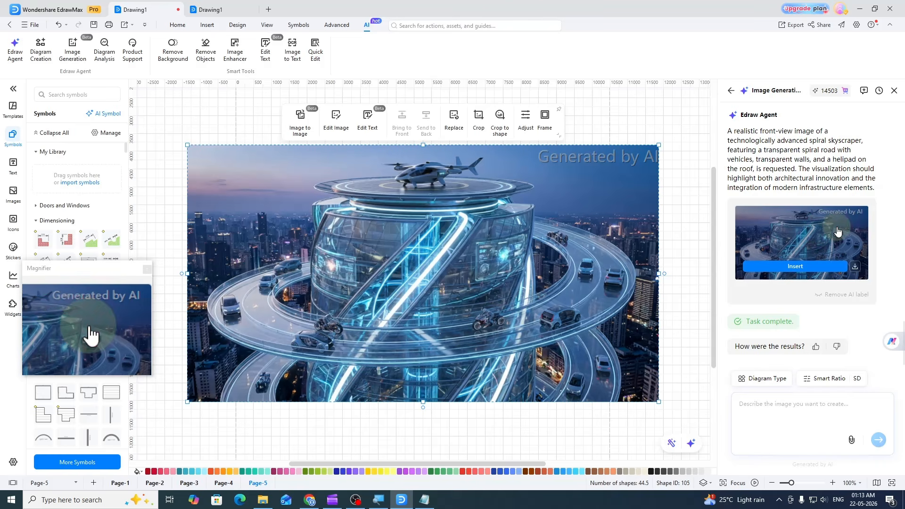
{"action": "left_click", "coordinate": [827, 233]}
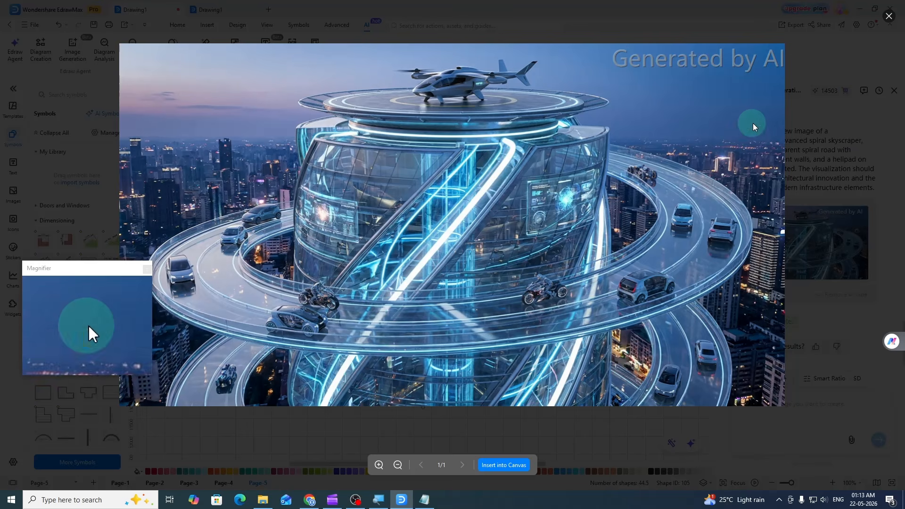
- Close the skyscraper preview and look through Page-3 to Page-7 of the other Drawing1 document
{"action": "left_click", "coordinate": [890, 17]}
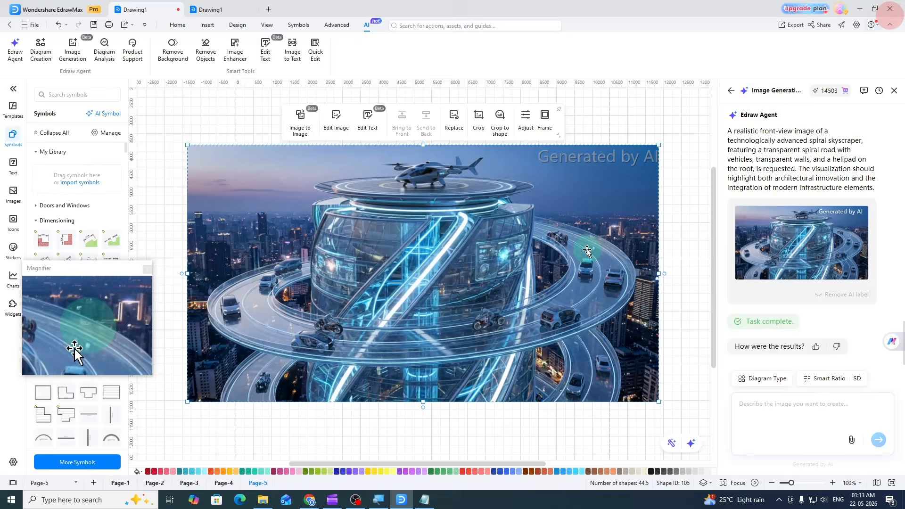
{"action": "left_click", "coordinate": [661, 131]}
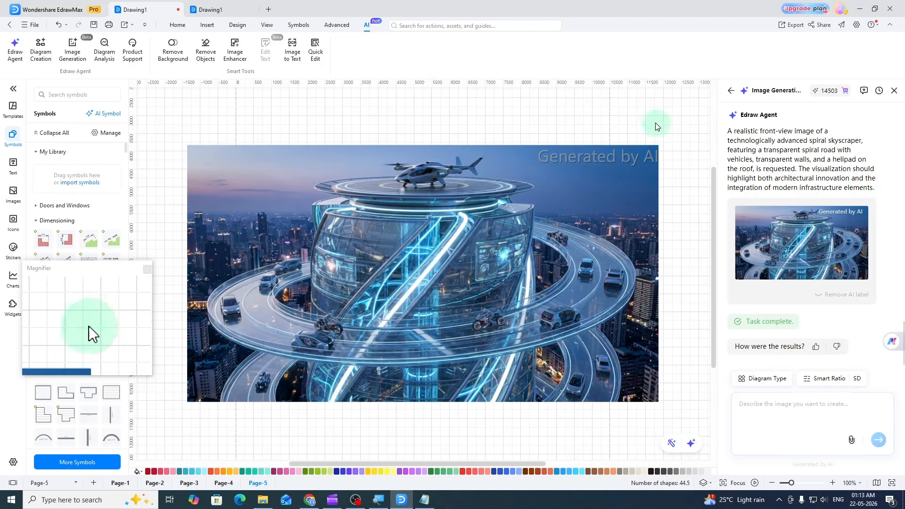
{"action": "left_click", "coordinate": [219, 11]}
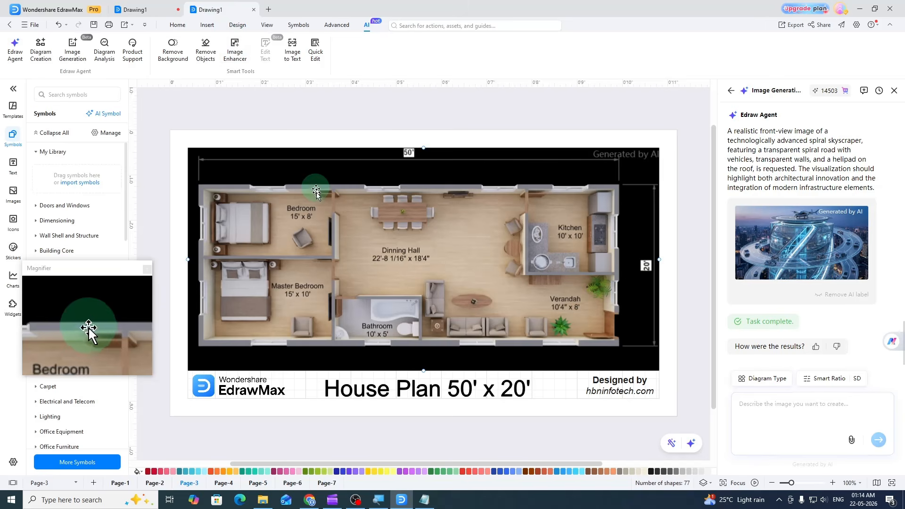
{"action": "left_click", "coordinate": [224, 486]}
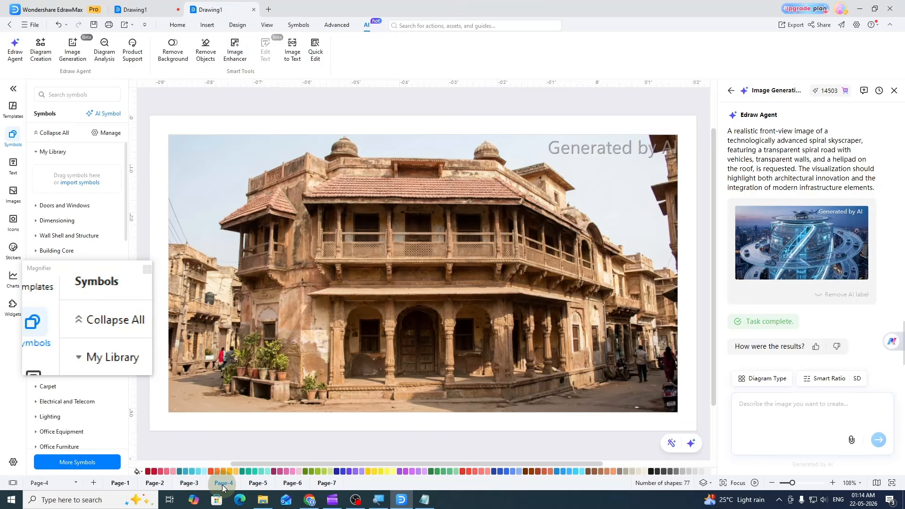
{"action": "left_click", "coordinate": [259, 482]}
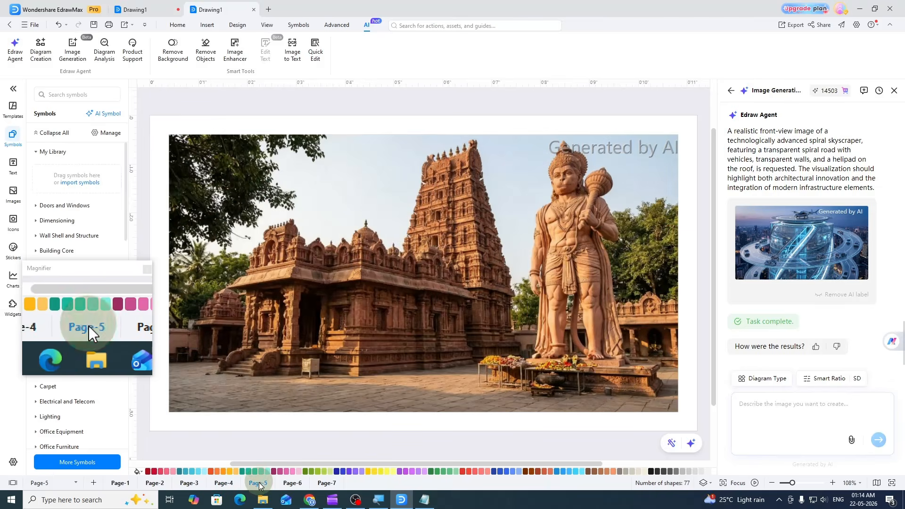
{"action": "left_click", "coordinate": [290, 483]}
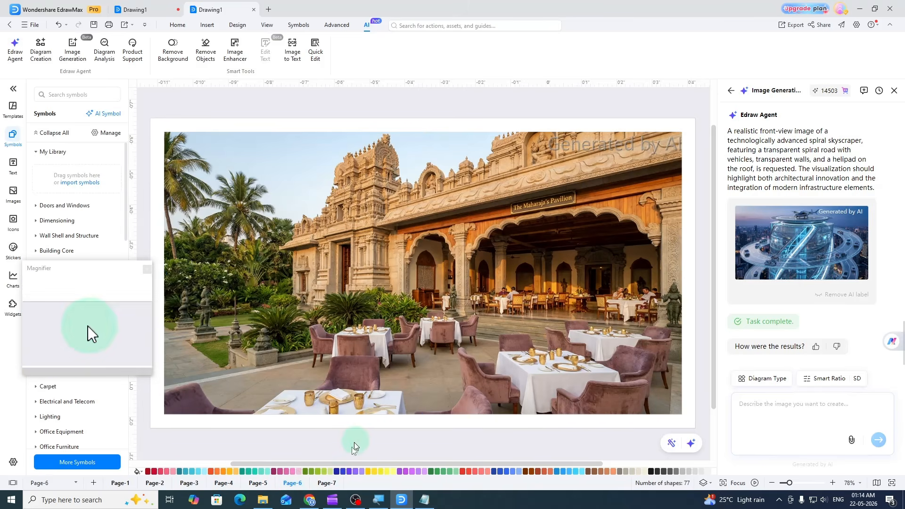
{"action": "left_click", "coordinate": [330, 483]}
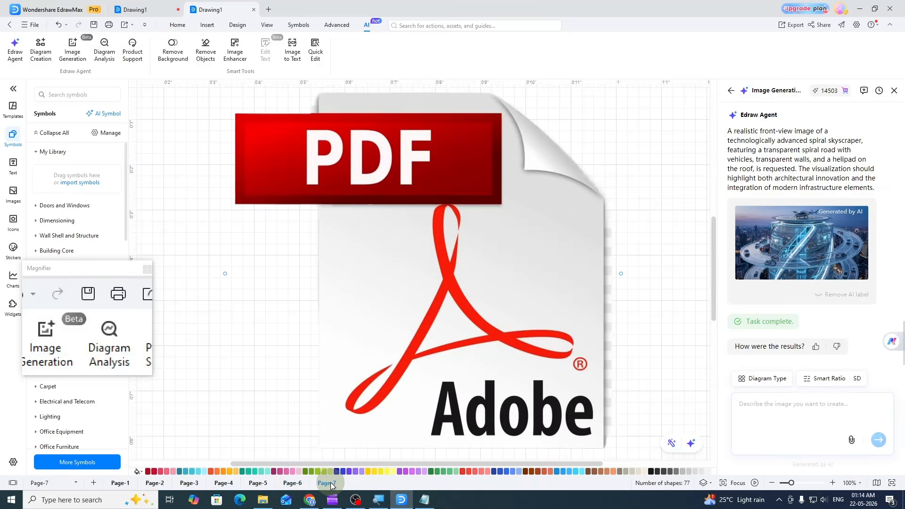
{"action": "left_click", "coordinate": [300, 482]}
{"action": "left_click", "coordinate": [258, 483]}
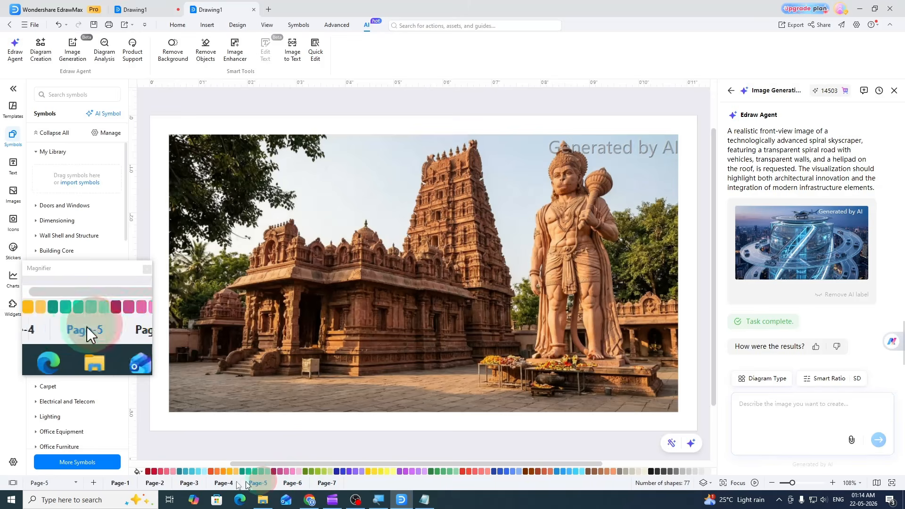
{"action": "left_click", "coordinate": [224, 483]}
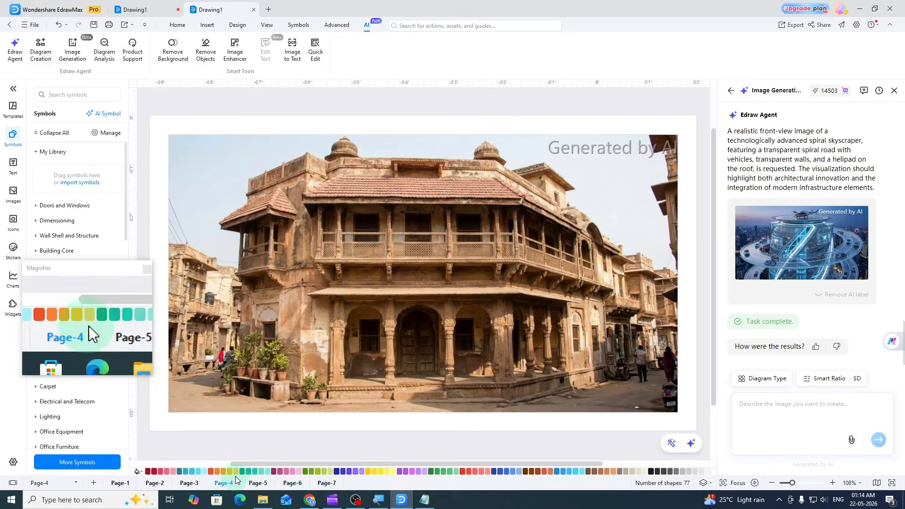
{"action": "left_click", "coordinate": [498, 203]}
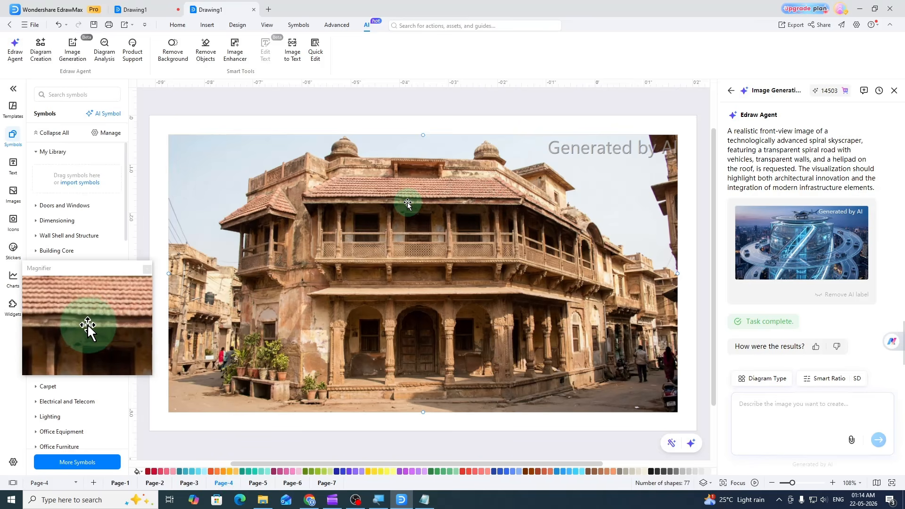
- Return to the document with the spiral skyscraper and fit Page-5, Page-4 and Page-3 to their drawings
{"action": "left_click", "coordinate": [144, 12]}
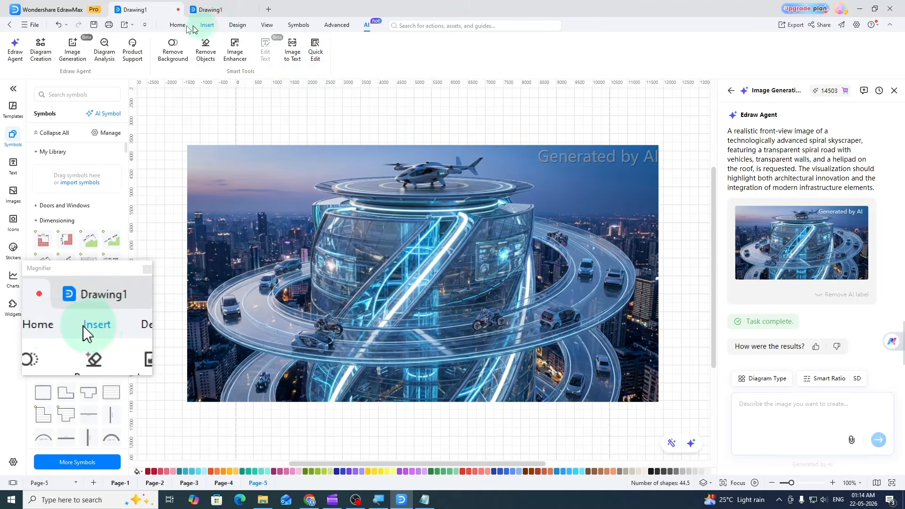
{"action": "left_click", "coordinate": [237, 29]}
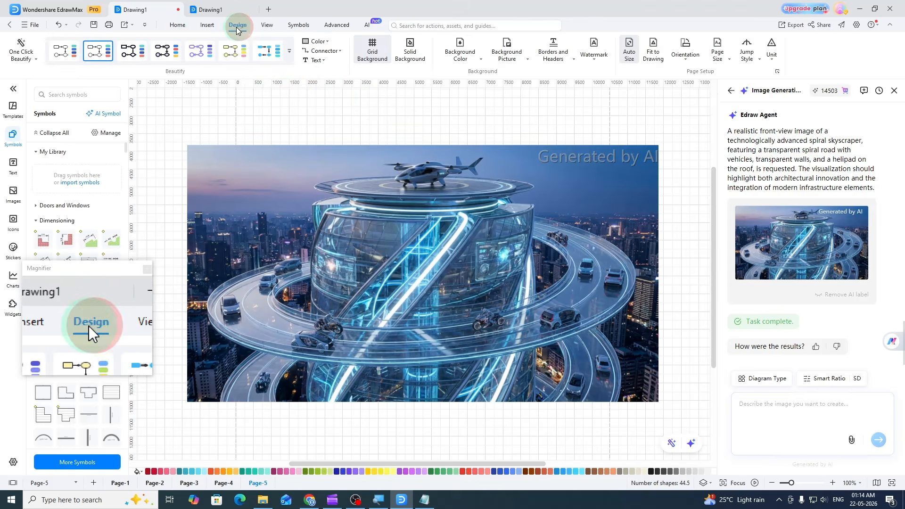
{"action": "left_click", "coordinate": [658, 54]}
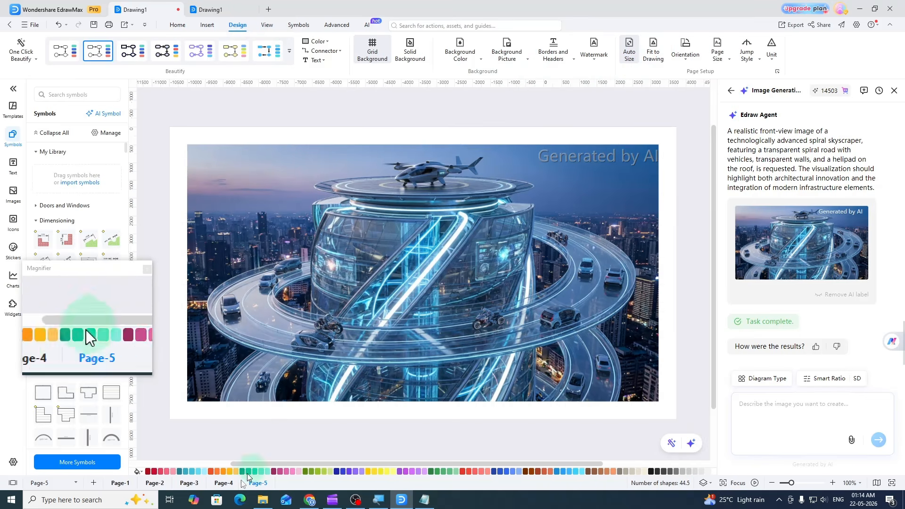
{"action": "left_click", "coordinate": [231, 484]}
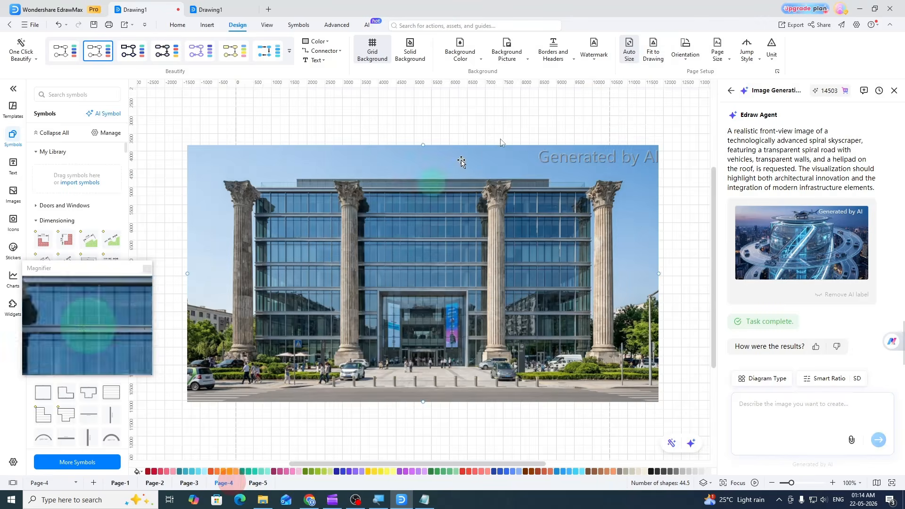
{"action": "left_click", "coordinate": [654, 51]}
{"action": "left_click", "coordinate": [189, 483]}
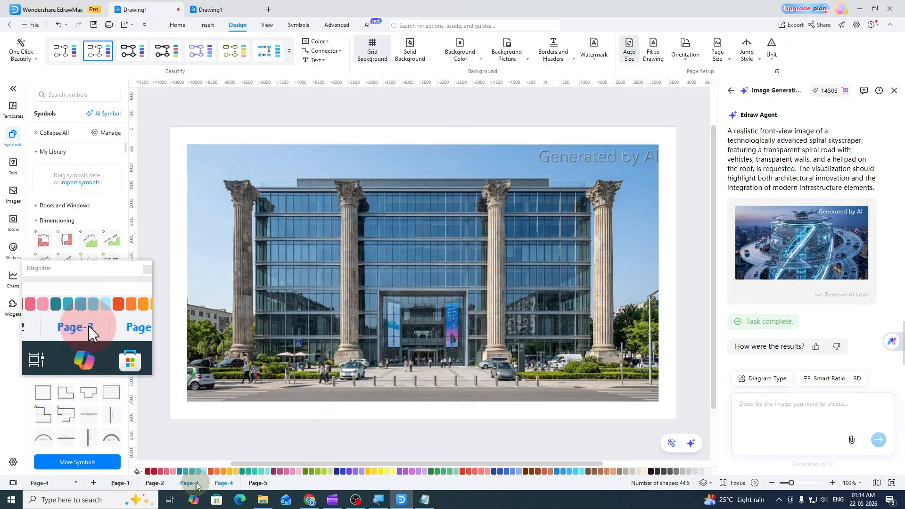
{"action": "left_click", "coordinate": [653, 51]}
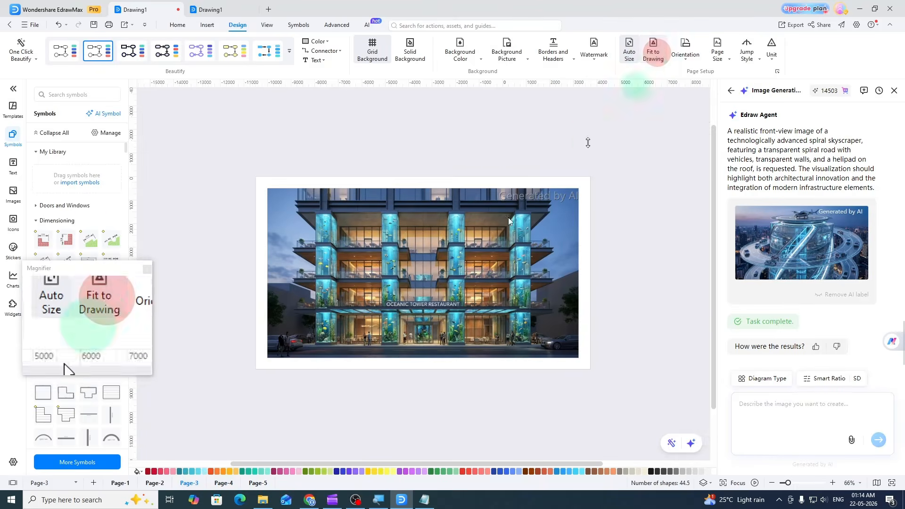
- Fit Page-2 to its drawing and move the light-floored plan rendering above the two wooden-floored house renderings
{"action": "left_click", "coordinate": [155, 483]}
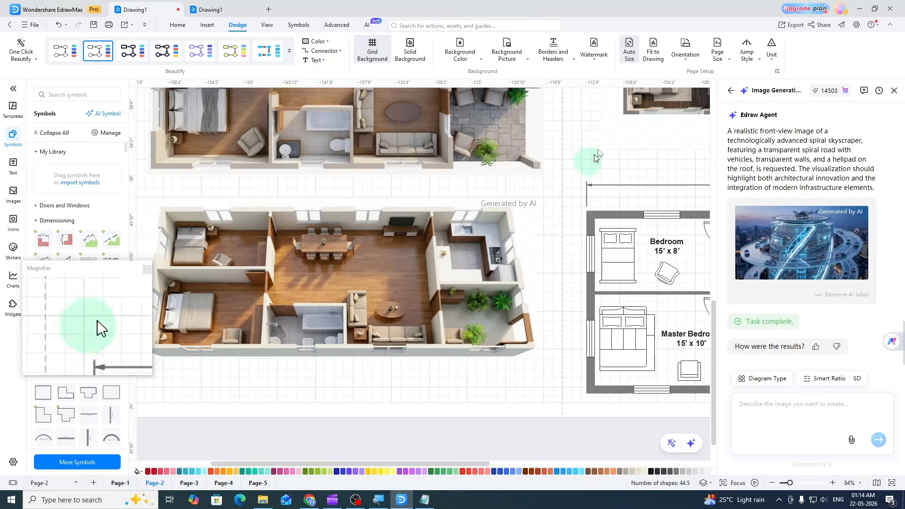
{"action": "left_click", "coordinate": [654, 51]}
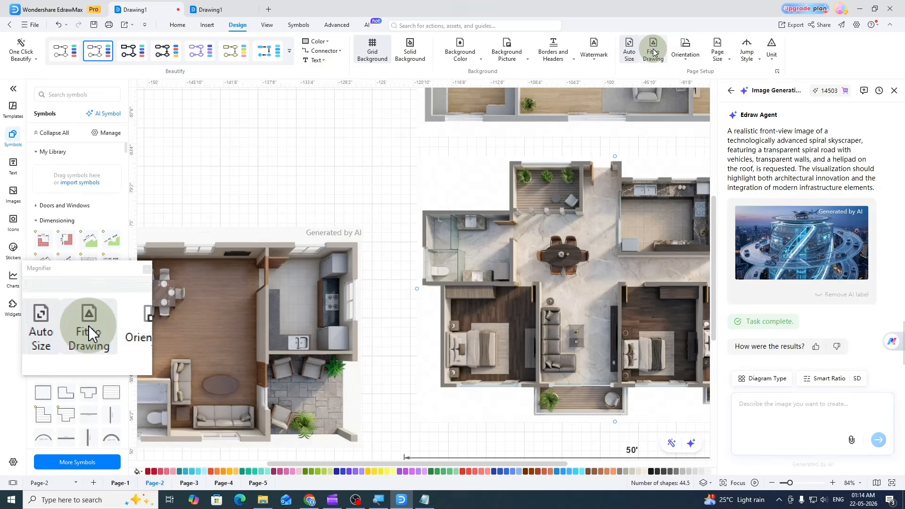
{"action": "left_click", "coordinate": [784, 483]}
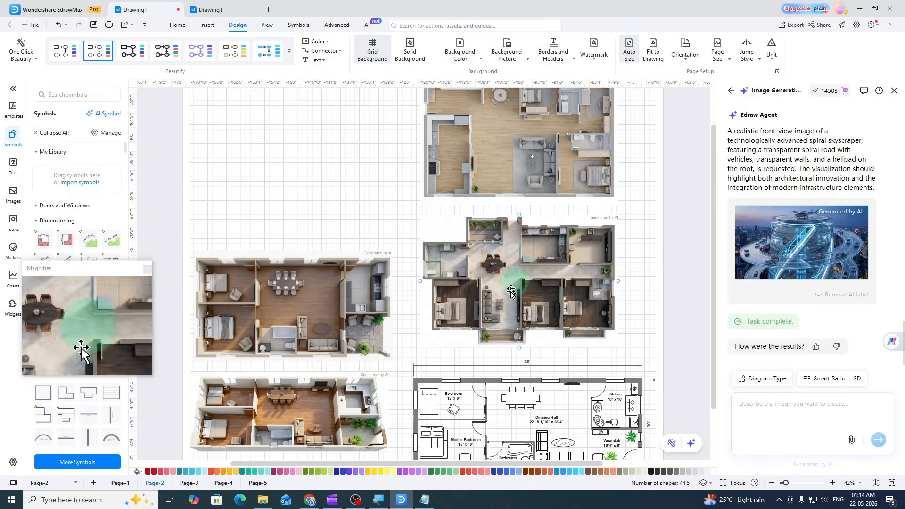
{"action": "scroll", "coordinate": [472, 283], "scroll_direction": "down", "scroll_amount": 1}
{"action": "left_click", "coordinate": [310, 384]}
{"action": "left_click_drag", "start_coordinate": [310, 242], "coordinate": [316, 259]}
{"action": "left_click_drag", "start_coordinate": [473, 114], "coordinate": [259, 169]}
{"action": "scroll", "coordinate": [472, 226], "scroll_direction": "up", "scroll_amount": 2}
- Rotate the dark-floored apartment rendering a quarter turn clockwise, then move it above the 2D plan and enlarge it
{"action": "left_click", "coordinate": [530, 274]}
{"action": "left_click_drag", "start_coordinate": [519, 209], "coordinate": [587, 283]}
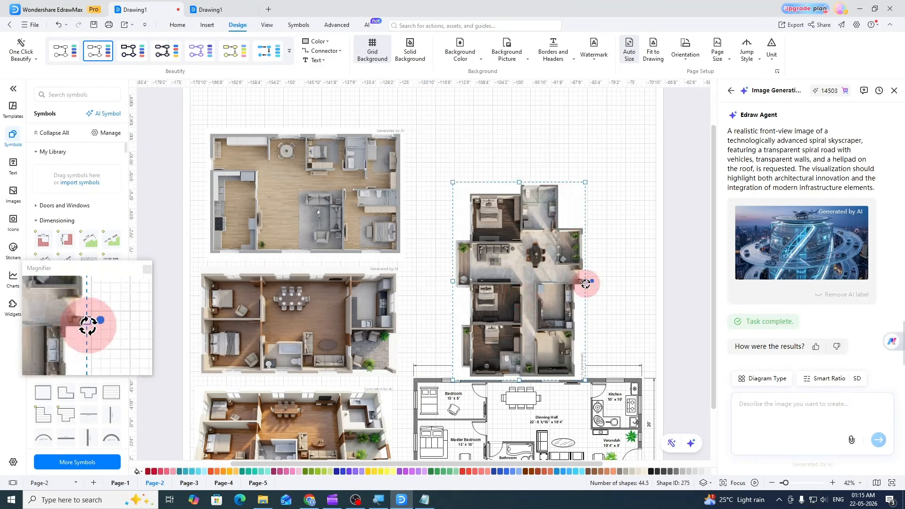
{"action": "left_click_drag", "start_coordinate": [527, 303], "coordinate": [489, 267]}
{"action": "left_click_drag", "start_coordinate": [547, 146], "coordinate": [590, 81]}
{"action": "left_click_drag", "start_coordinate": [523, 180], "coordinate": [536, 192]}
- Enlarge the light-floored plan rendering beside the rotated apartment and fit Page-2 to the drawing
{"action": "left_click", "coordinate": [359, 177]}
{"action": "left_click_drag", "start_coordinate": [406, 128], "coordinate": [430, 111]}
{"action": "left_click_drag", "start_coordinate": [376, 169], "coordinate": [368, 162]}
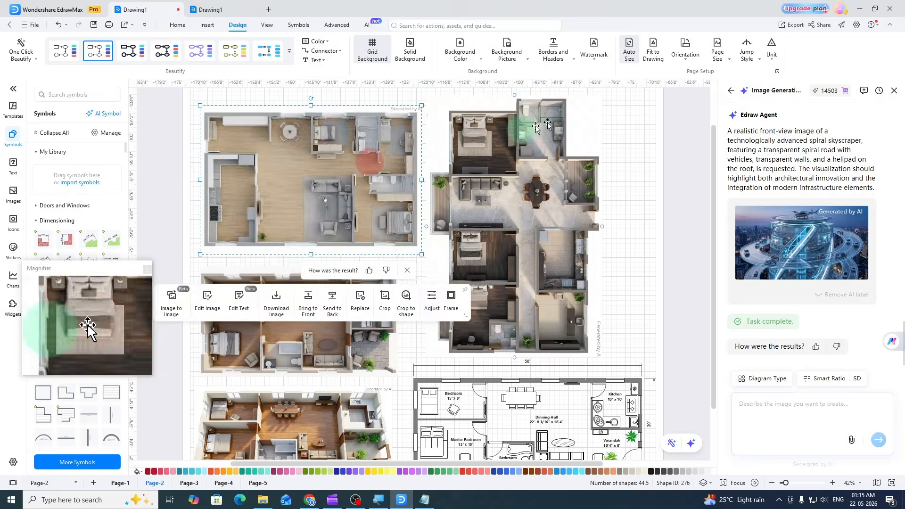
{"action": "left_click", "coordinate": [653, 51]}
{"action": "scroll", "coordinate": [355, 273], "scroll_direction": "down", "scroll_amount": 2}
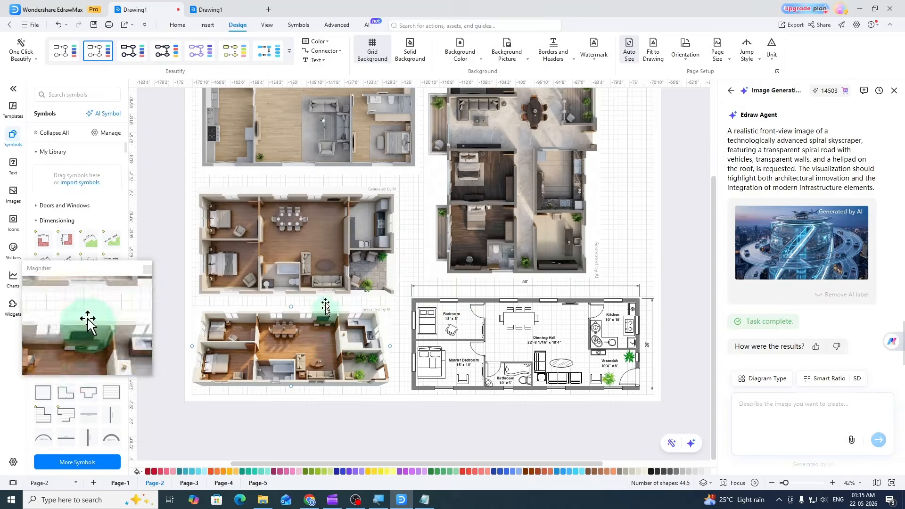
- Add four new blank pages after Page-2 for the separate renderings
{"action": "left_click", "coordinate": [93, 483]}
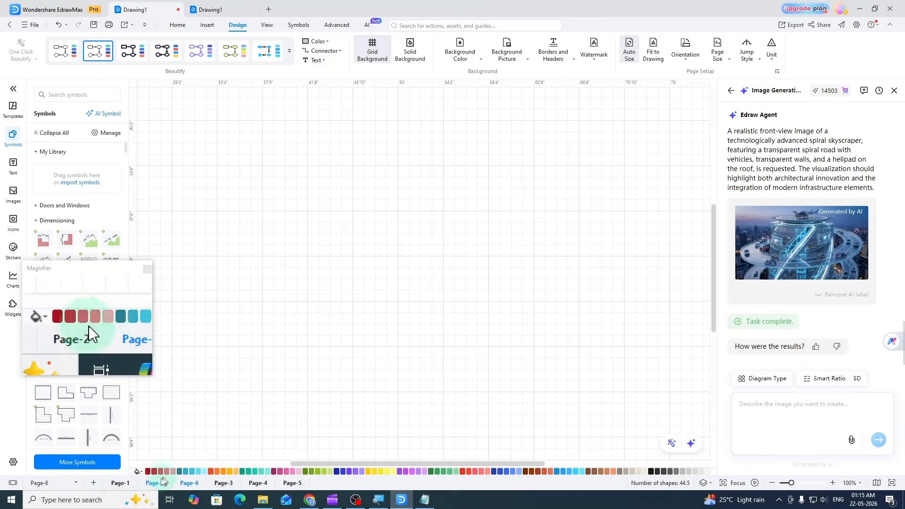
{"action": "left_click", "coordinate": [94, 483]}
{"action": "left_click", "coordinate": [93, 483]}
{"action": "left_click", "coordinate": [93, 483]}
- Cut the light-floored plan rendering from Page-2 and paste it onto Page-6
{"action": "left_click", "coordinate": [155, 483]}
{"action": "left_click", "coordinate": [317, 143]}
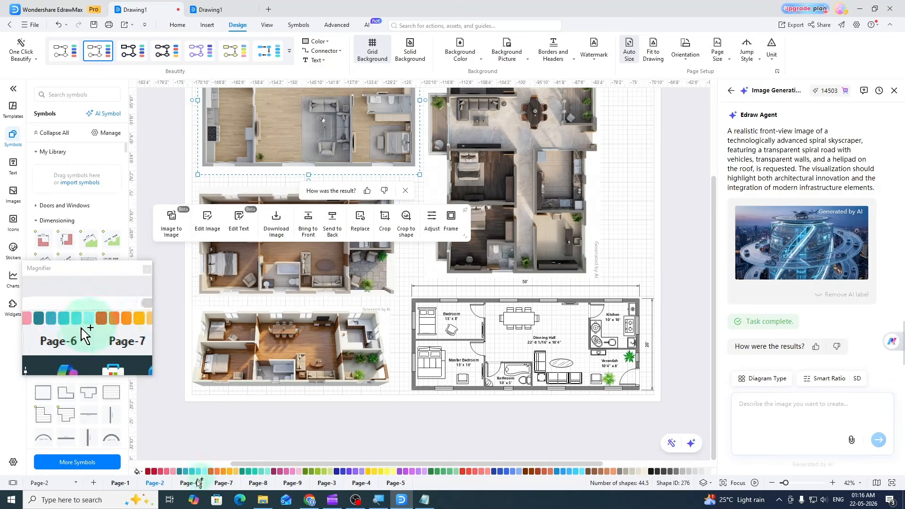
{"action": "key", "text": "ctrl+x"}
{"action": "left_click", "coordinate": [192, 483]}
{"action": "key", "text": "ctrl+v"}
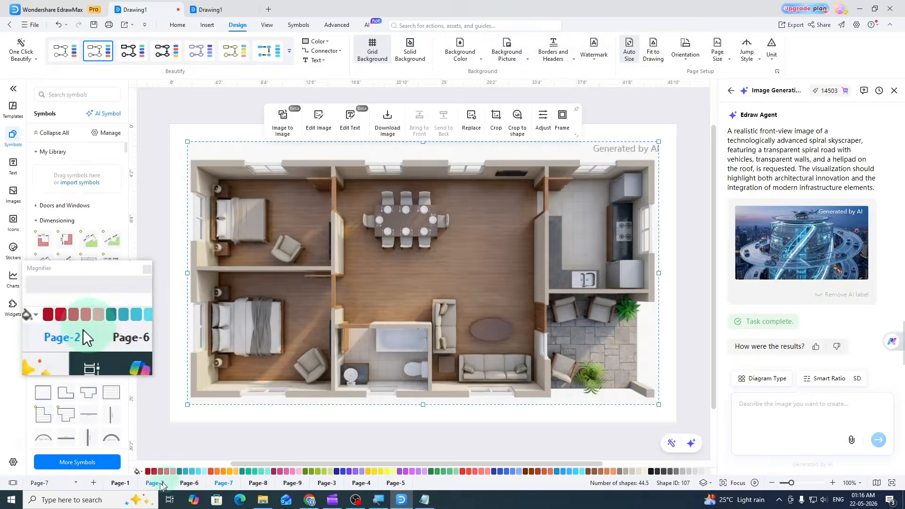
- Move the dark-floored apartment rendering from Page-2 to Page-8, turn it back to horizontal and fit the page to it
{"action": "left_click", "coordinate": [161, 483]}
{"action": "left_click", "coordinate": [492, 231]}
{"action": "key", "text": "ctrl+x"}
{"action": "left_click", "coordinate": [258, 483]}
{"action": "key", "text": "ctrl+v"}
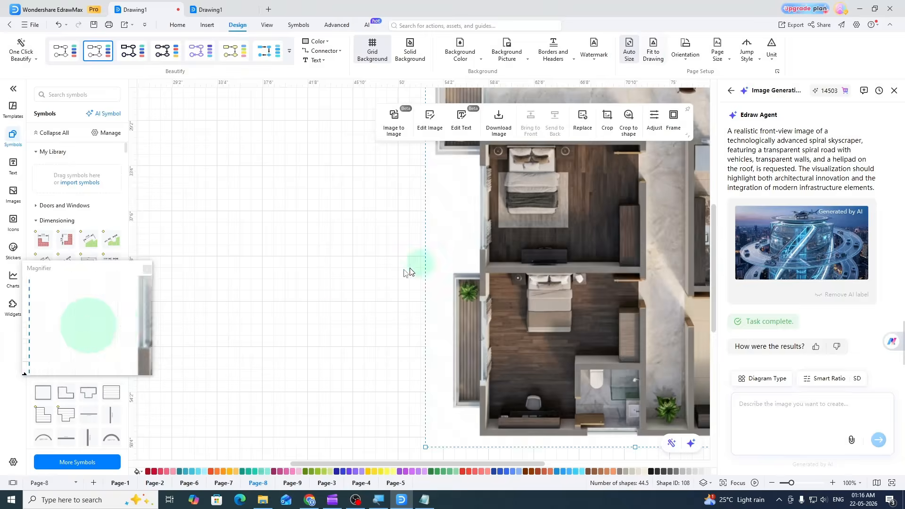
{"action": "scroll", "coordinate": [417, 268], "scroll_direction": "down", "scroll_amount": 5}
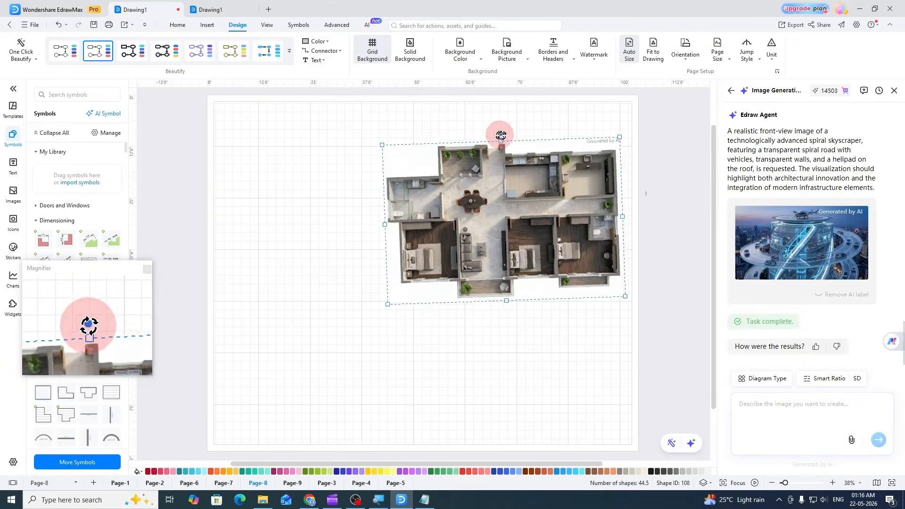
{"action": "left_click", "coordinate": [653, 52]}
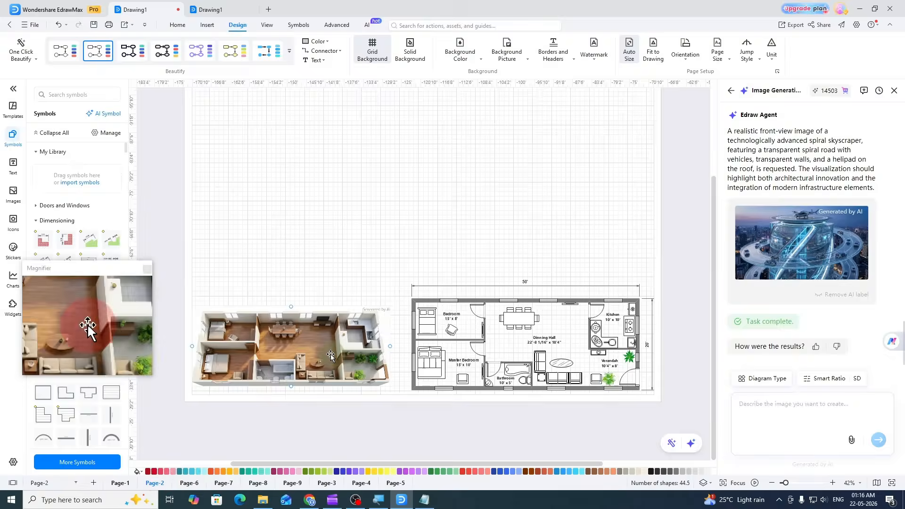
- Move the remaining perspective house rendering from Page-2 to Page-9, leaving Page-2 fitted to the 2D plan
{"action": "left_click", "coordinate": [292, 483]}
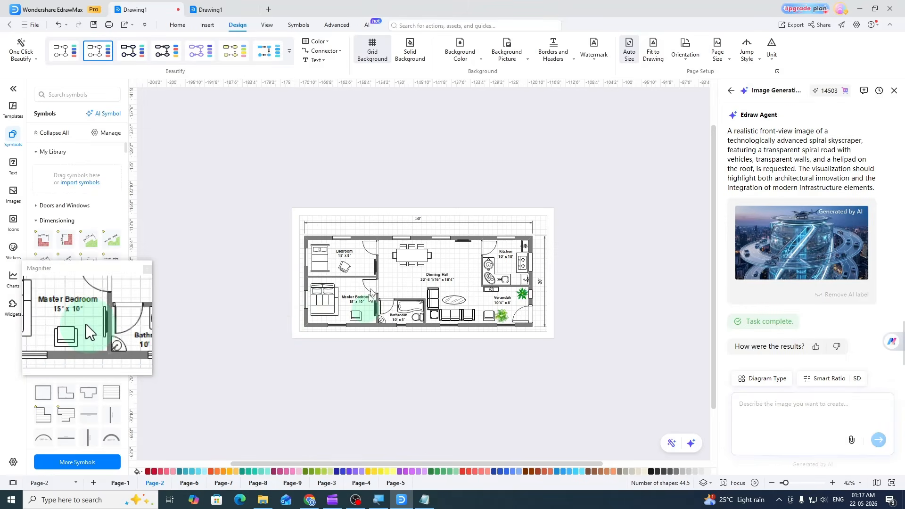
- Go through all pages of the document from Page-1 to Page-5 to review the separated plan, renderings and generated images
{"action": "left_click", "coordinate": [126, 484]}
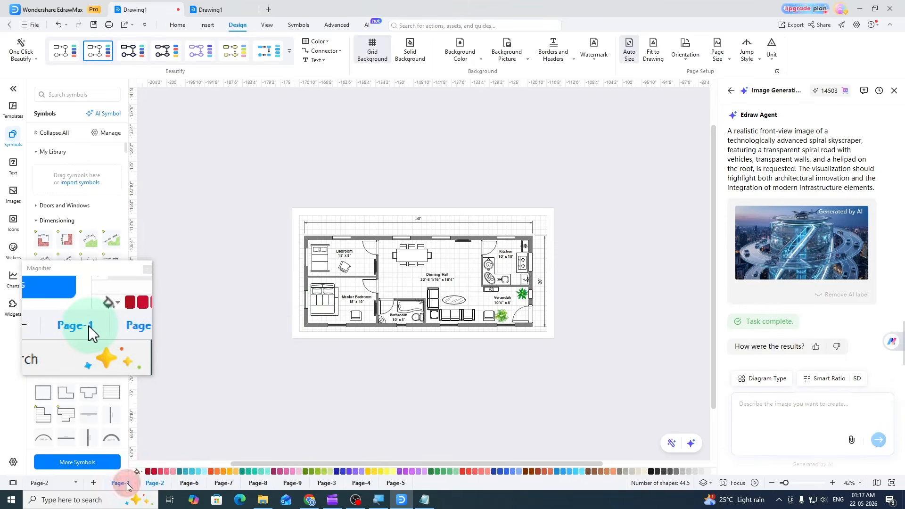
{"action": "left_click", "coordinate": [155, 484]}
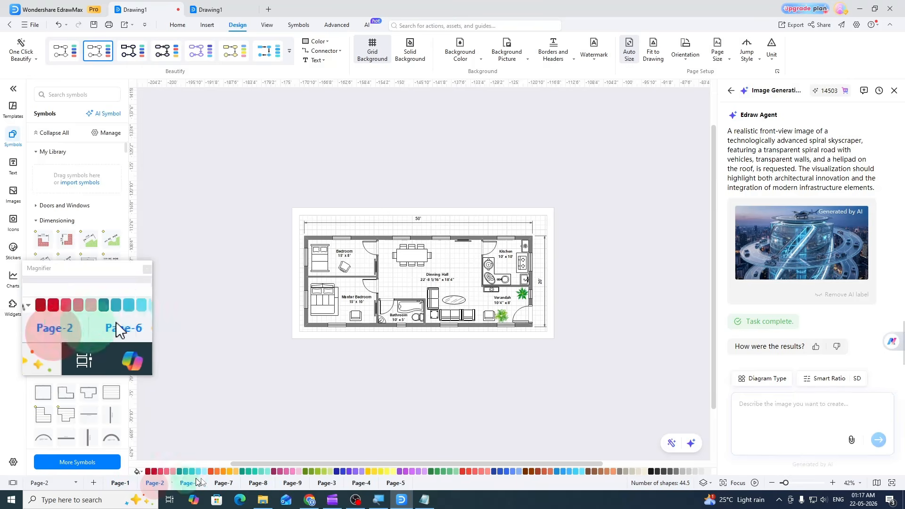
{"action": "left_click", "coordinate": [190, 484]}
{"action": "left_click", "coordinate": [224, 484]}
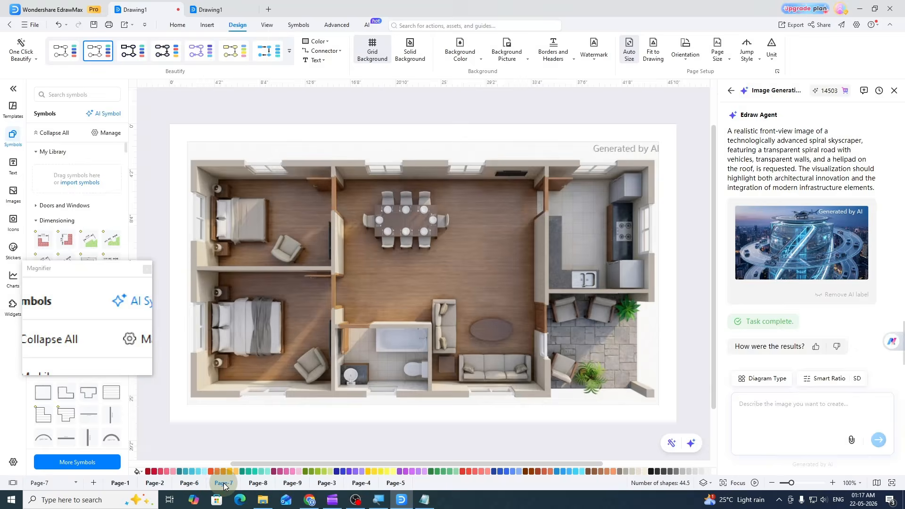
{"action": "left_click", "coordinate": [257, 484]}
{"action": "left_click", "coordinate": [293, 484]}
{"action": "left_click", "coordinate": [327, 484]}
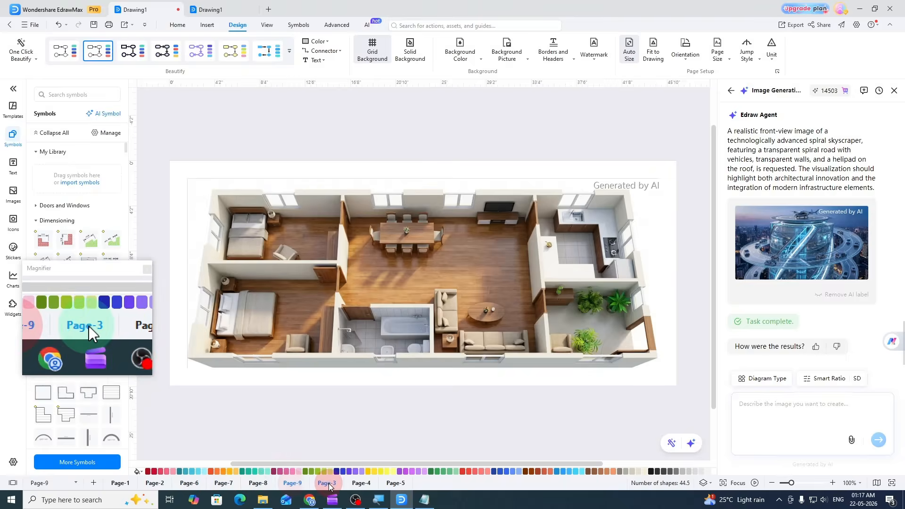
{"action": "left_click", "coordinate": [362, 484]}
{"action": "left_click", "coordinate": [395, 484]}
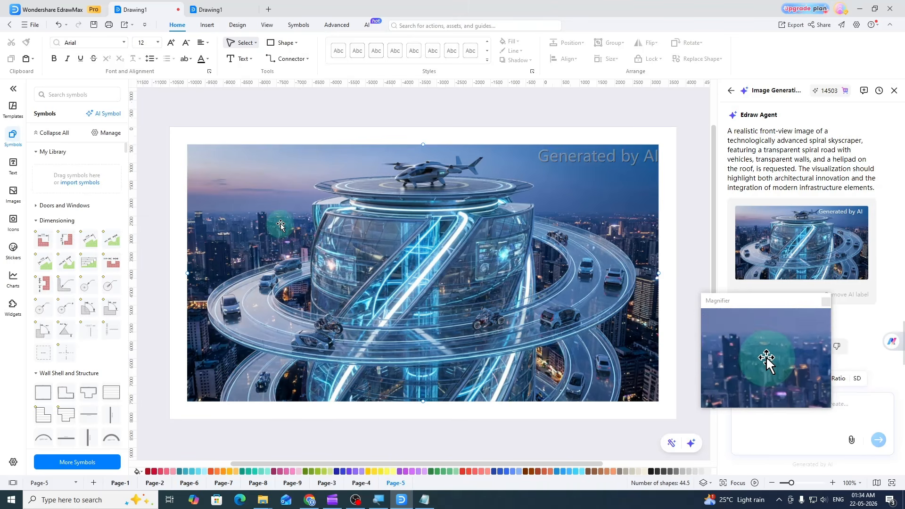
- Start a PDF export of the drawing and name the output file "hbninfotech designs"
{"action": "left_click", "coordinate": [27, 29]}
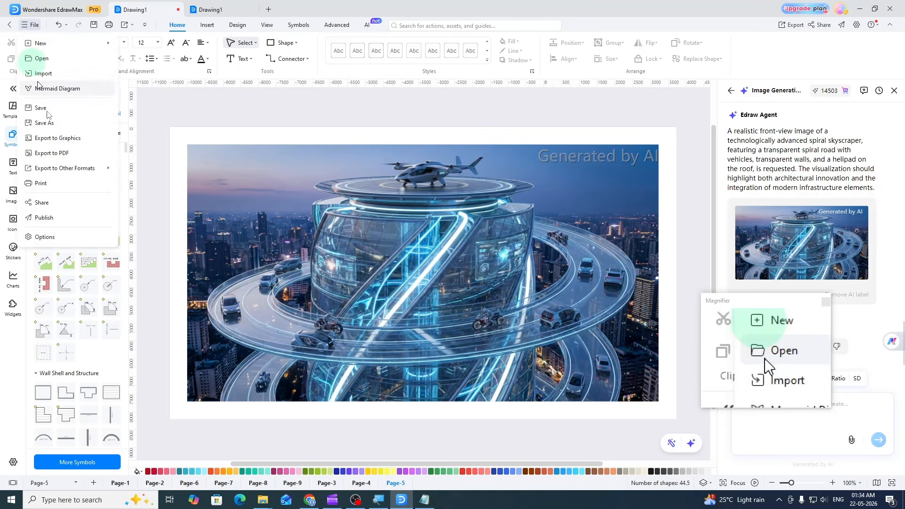
{"action": "left_click", "coordinate": [47, 154]}
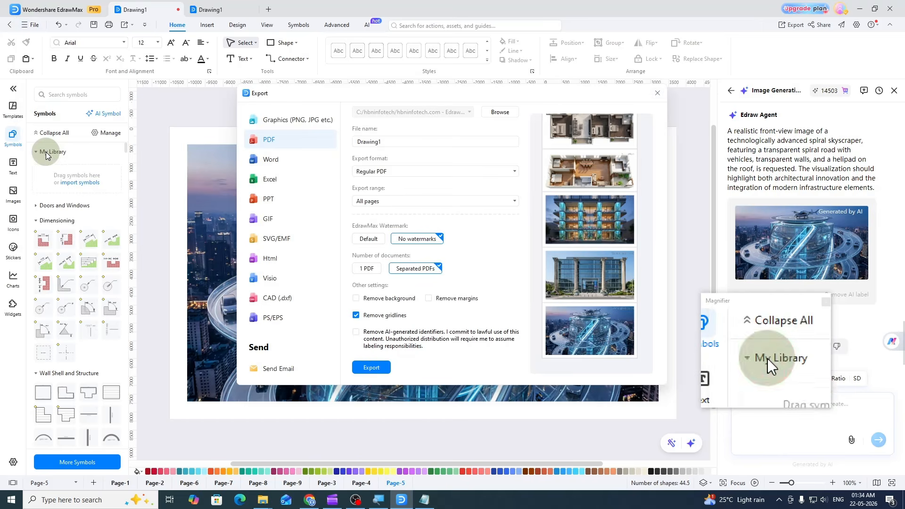
{"action": "left_click", "coordinate": [404, 147]}
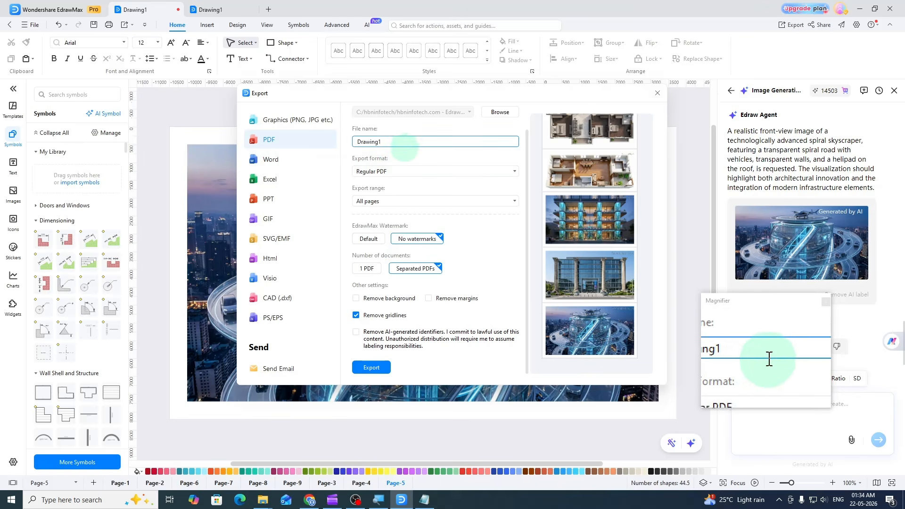
{"action": "left_click", "coordinate": [500, 112]}
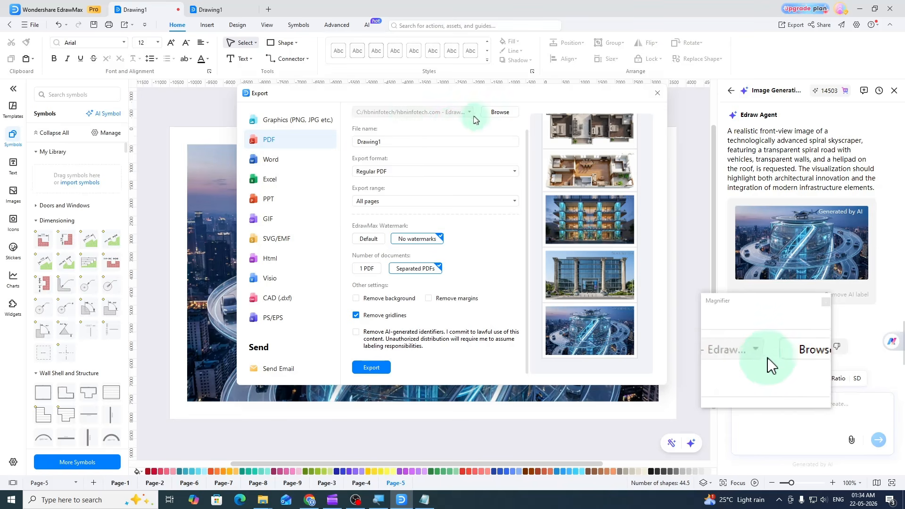
{"action": "left_click", "coordinate": [390, 142]}
{"action": "left_click_drag", "start_coordinate": [388, 141], "coordinate": [348, 143]}
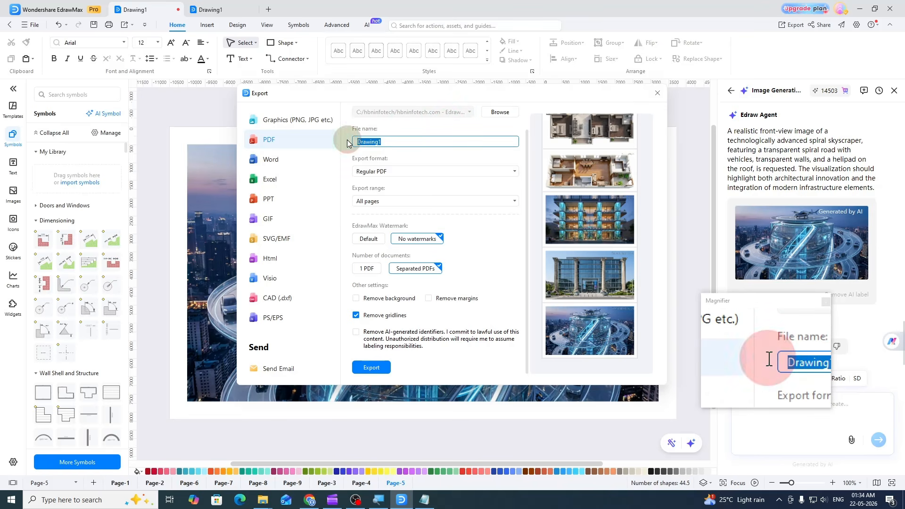
{"action": "key", "text": "ctrl+v"}
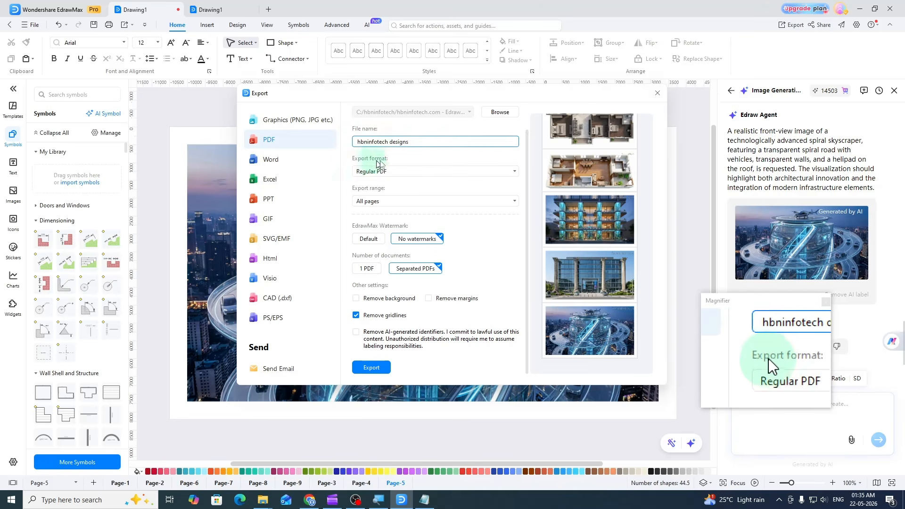
- Export all pages in Regular PDF format as 1 PDF
{"action": "left_click", "coordinate": [404, 173]}
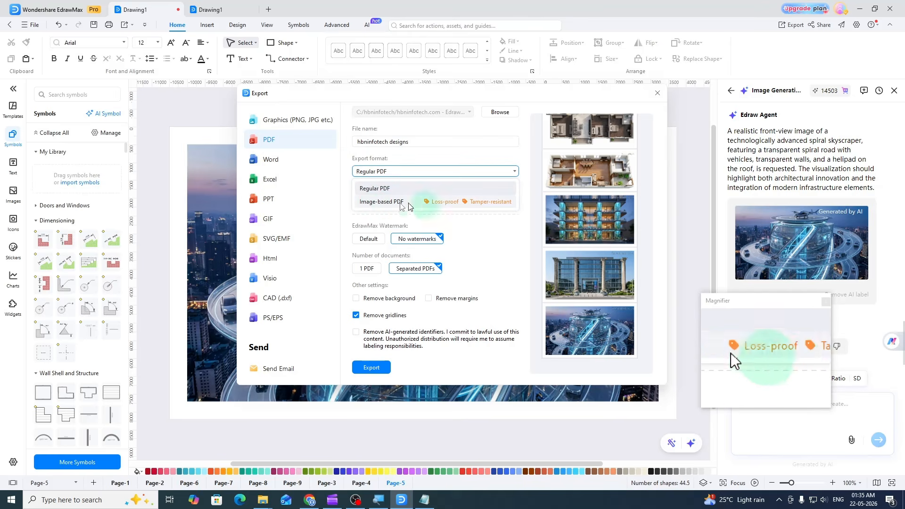
{"action": "left_click", "coordinate": [375, 191]}
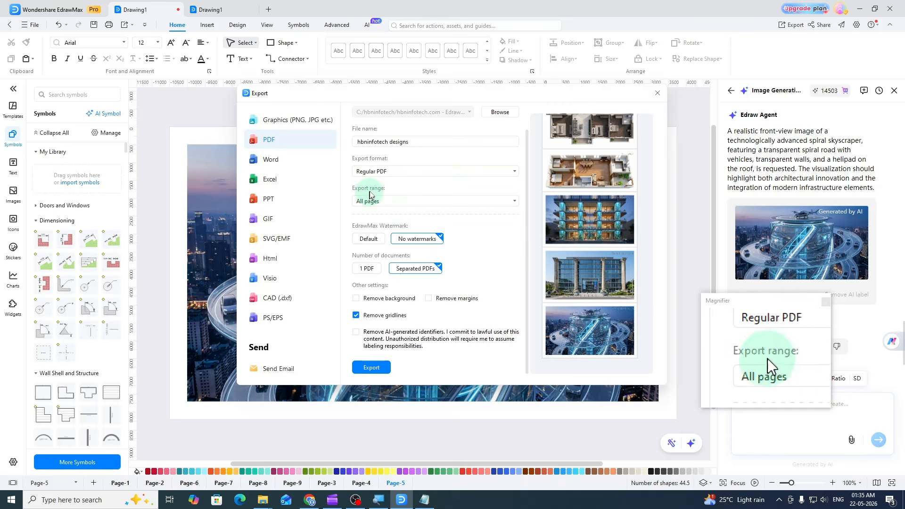
{"action": "left_click", "coordinate": [390, 201]}
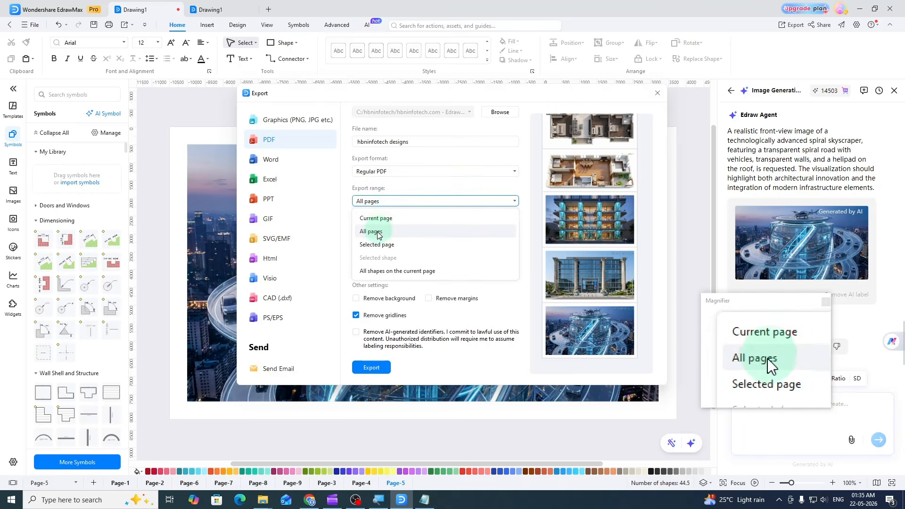
{"action": "left_click", "coordinate": [380, 233]}
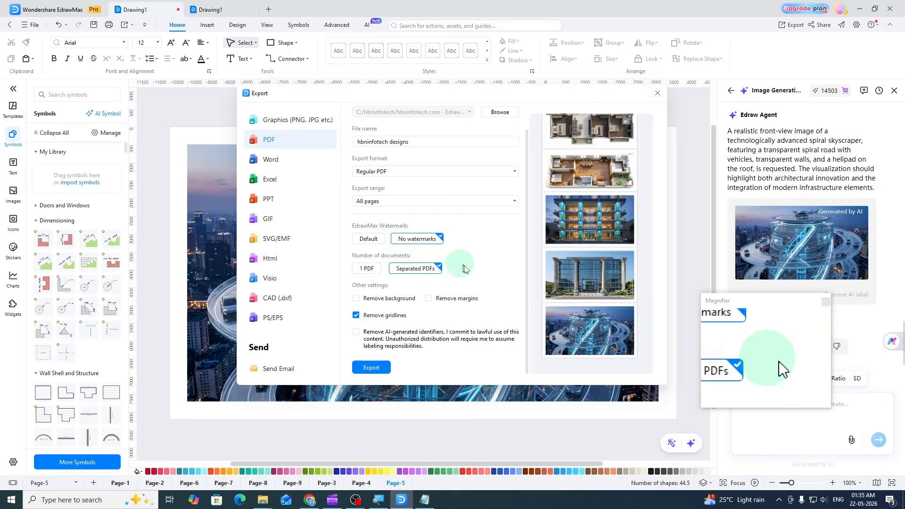
{"action": "left_click", "coordinate": [365, 270]}
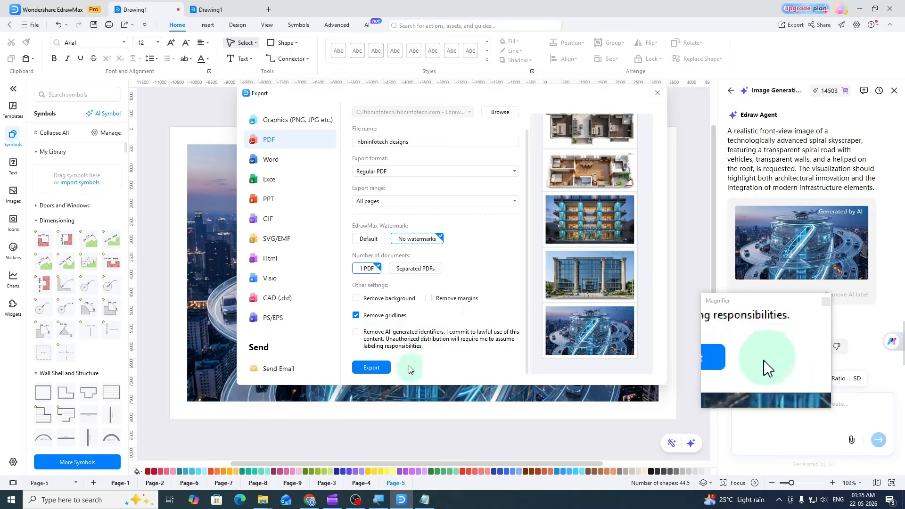
{"action": "left_click", "coordinate": [380, 368]}
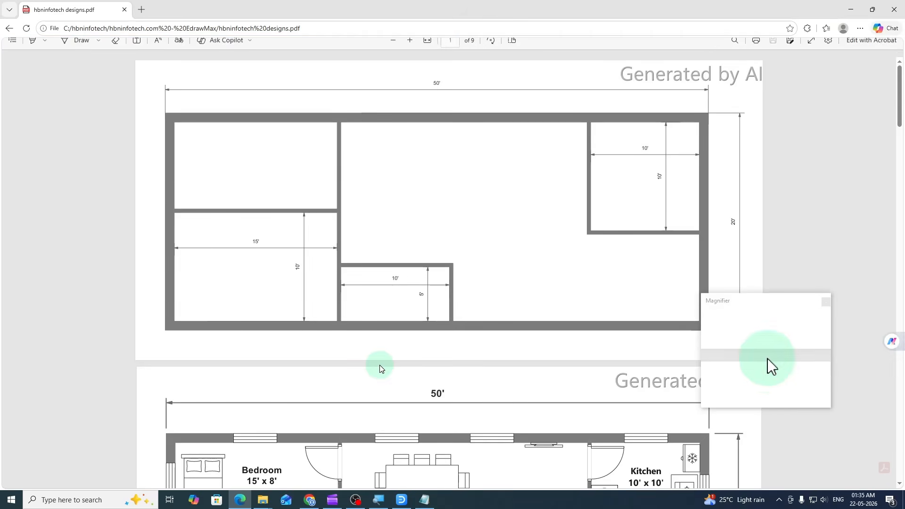
- Look through the exported PDF from the first page to the last and back to check the plans, renderings and building images
{"action": "scroll", "coordinate": [396, 283], "scroll_direction": "down", "scroll_amount": 4}
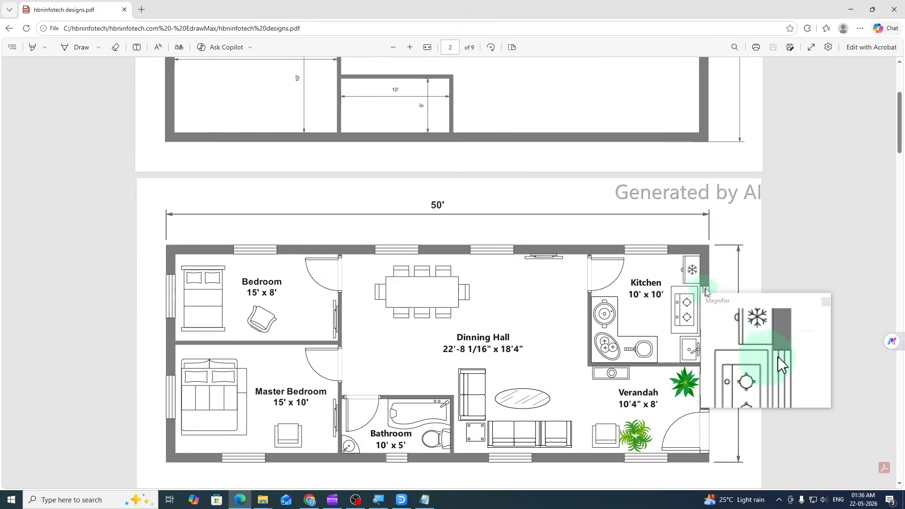
{"action": "left_click_drag", "start_coordinate": [723, 296], "coordinate": [810, 296]}
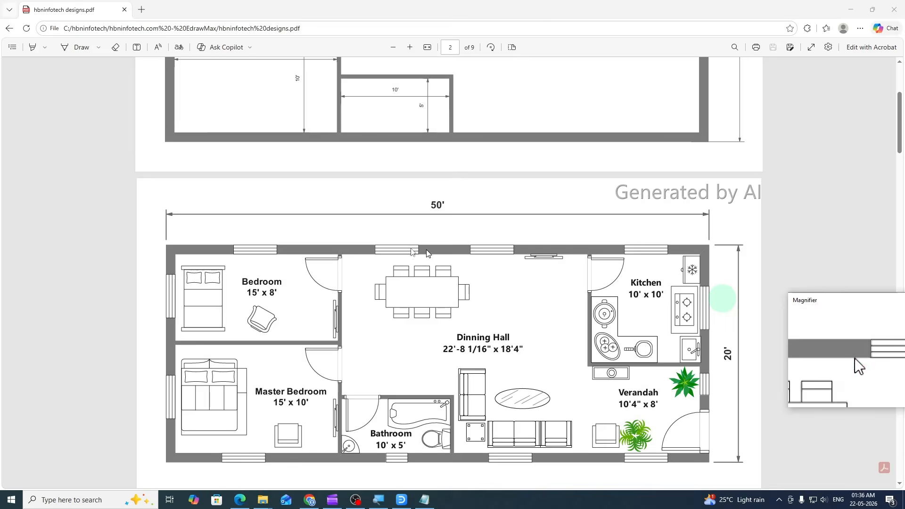
{"action": "scroll", "coordinate": [402, 252], "scroll_direction": "down", "scroll_amount": 4}
{"action": "scroll", "coordinate": [402, 253], "scroll_direction": "down", "scroll_amount": 16}
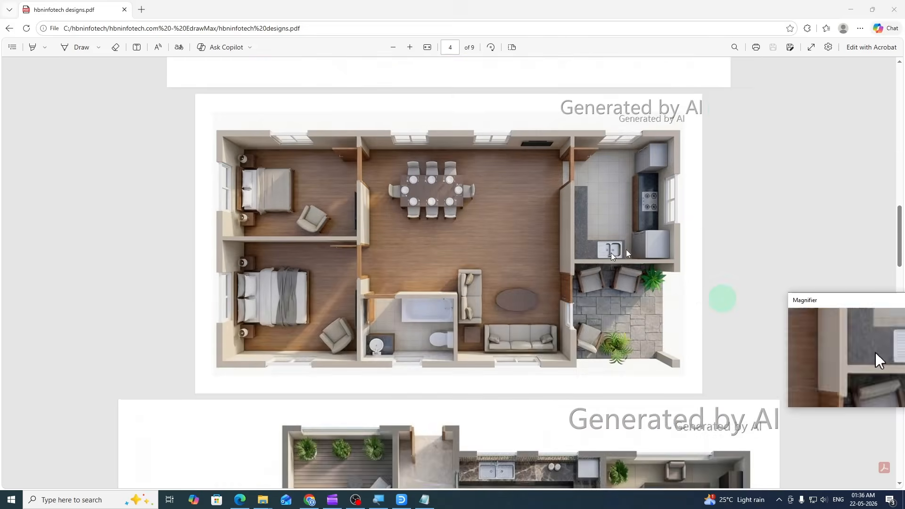
{"action": "scroll", "coordinate": [744, 238], "scroll_direction": "down", "scroll_amount": 12}
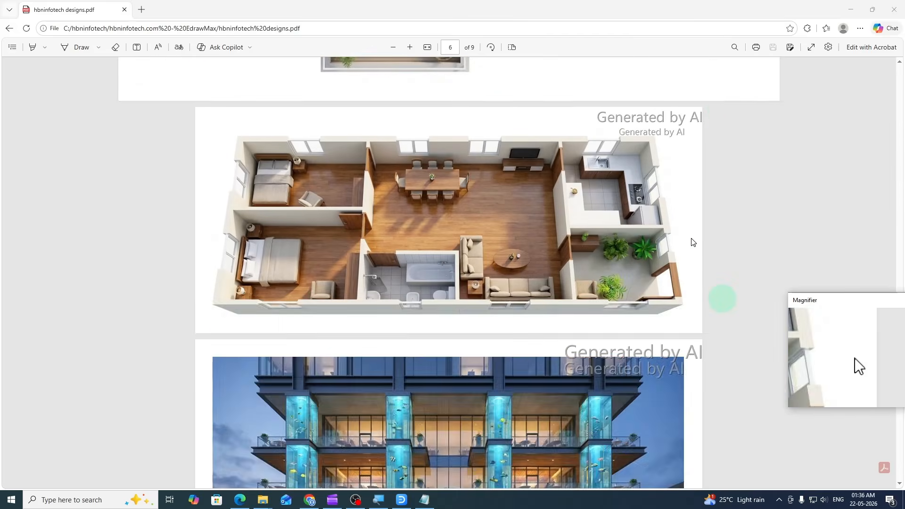
{"action": "scroll", "coordinate": [692, 241], "scroll_direction": "down", "scroll_amount": 10}
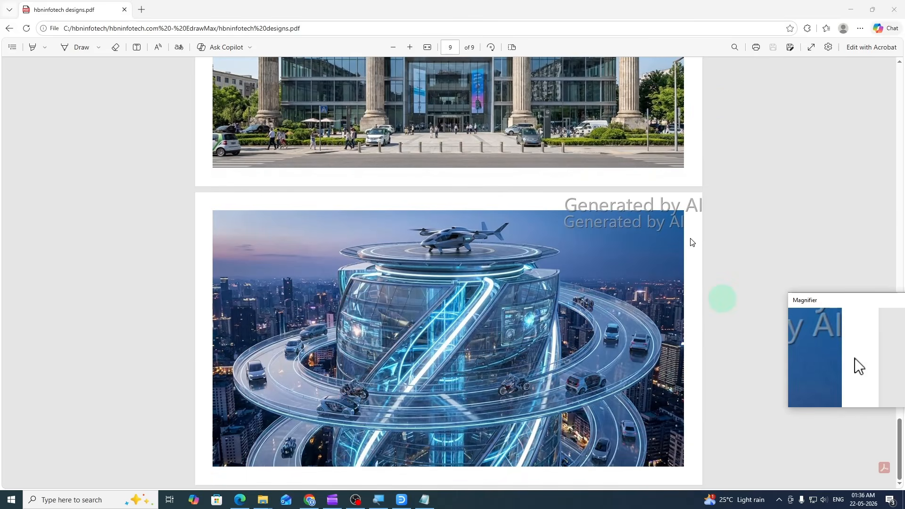
{"action": "scroll", "coordinate": [660, 257], "scroll_direction": "up", "scroll_amount": 10}
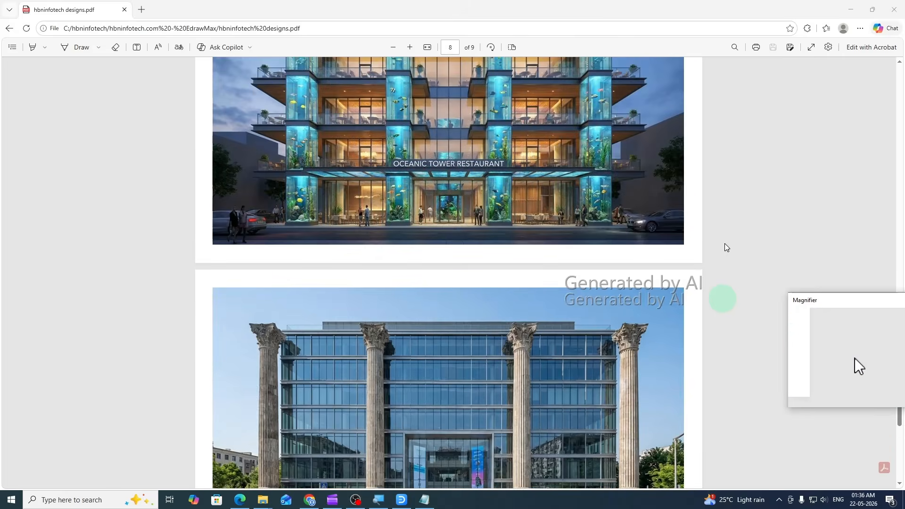
{"action": "scroll", "coordinate": [726, 248], "scroll_direction": "up", "scroll_amount": 15}
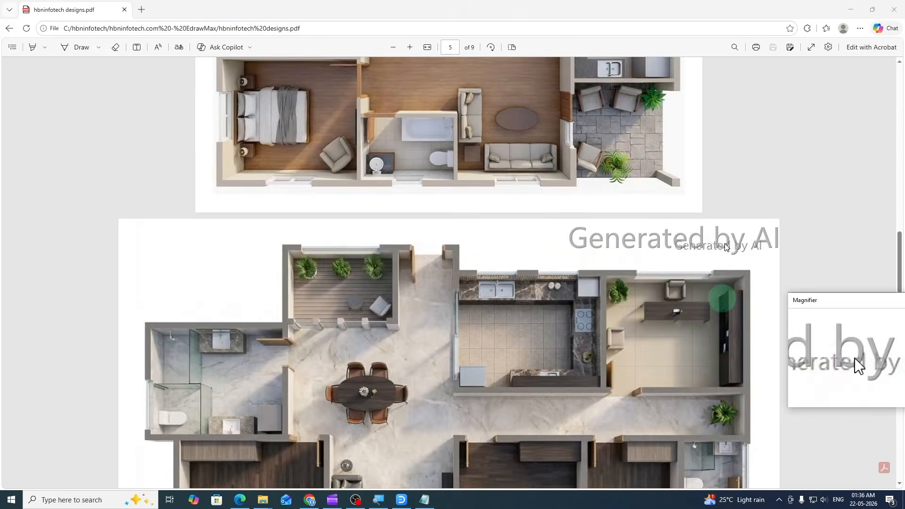
{"action": "scroll", "coordinate": [726, 247], "scroll_direction": "up", "scroll_amount": 15}
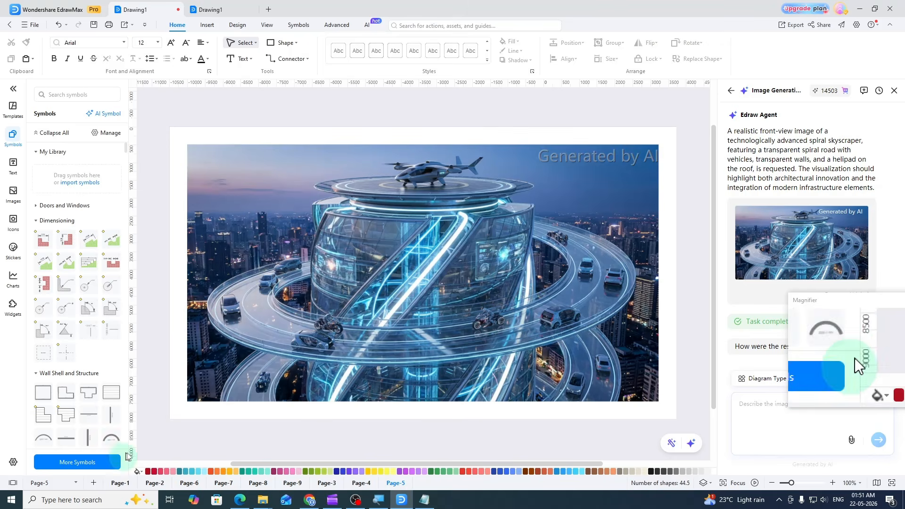
- Review the drawing's pages in order from Page-1 to Page-5, enlarging the 2D plan on Page-2, and return to Page-3
{"action": "left_click", "coordinate": [120, 483]}
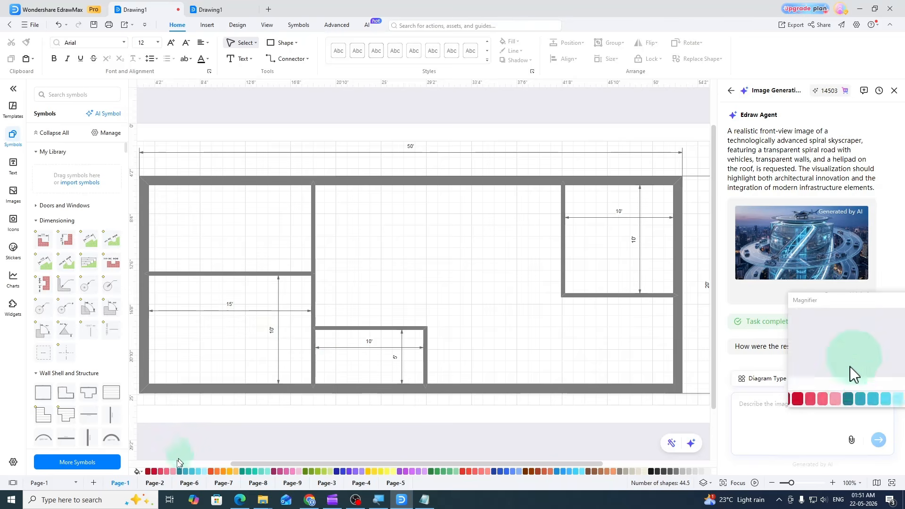
{"action": "left_click", "coordinate": [161, 483]}
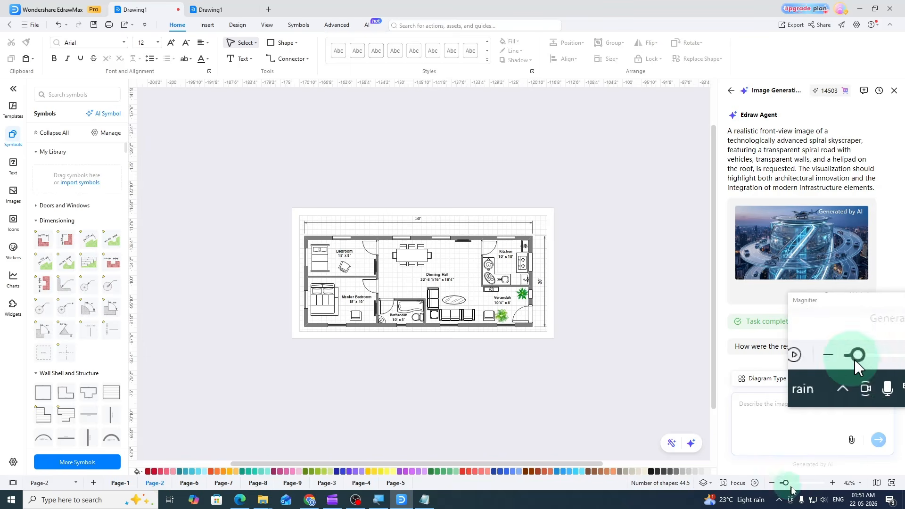
{"action": "left_click", "coordinate": [833, 483]}
{"action": "left_click", "coordinate": [833, 483]}
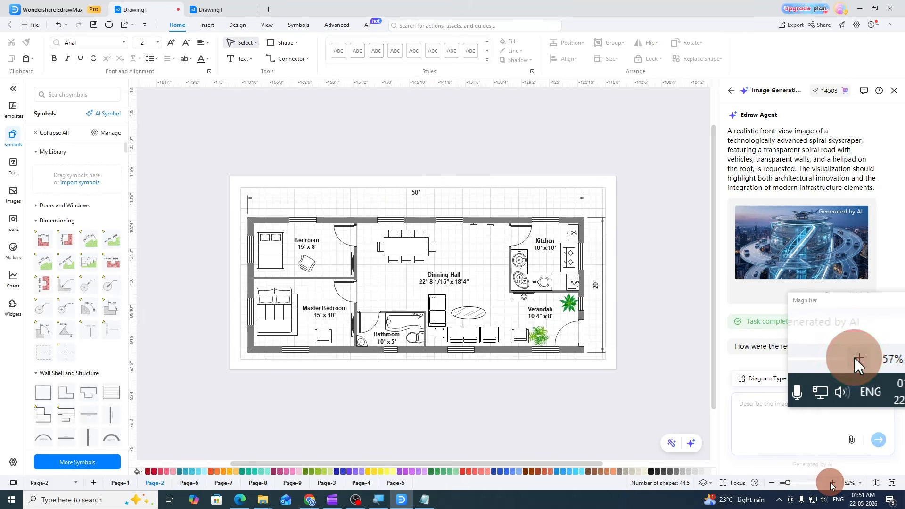
{"action": "left_click", "coordinate": [833, 483]}
{"action": "left_click", "coordinate": [833, 483]}
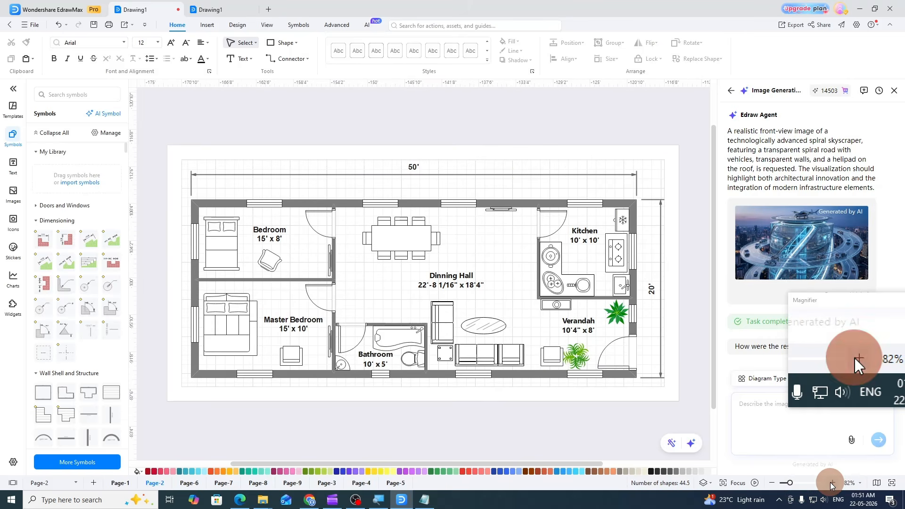
{"action": "left_click", "coordinate": [199, 484]}
{"action": "left_click", "coordinate": [223, 484]}
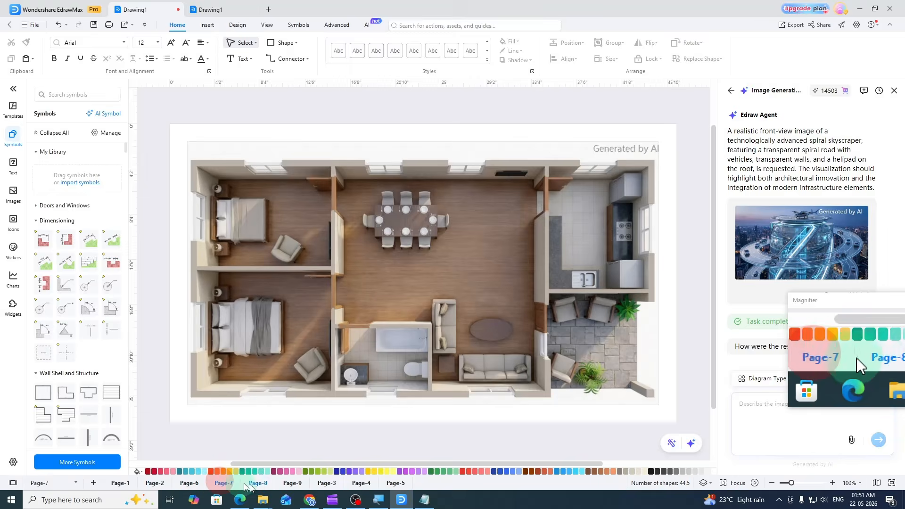
{"action": "left_click", "coordinate": [257, 484]}
{"action": "left_click", "coordinate": [292, 484]}
{"action": "left_click", "coordinate": [327, 484]}
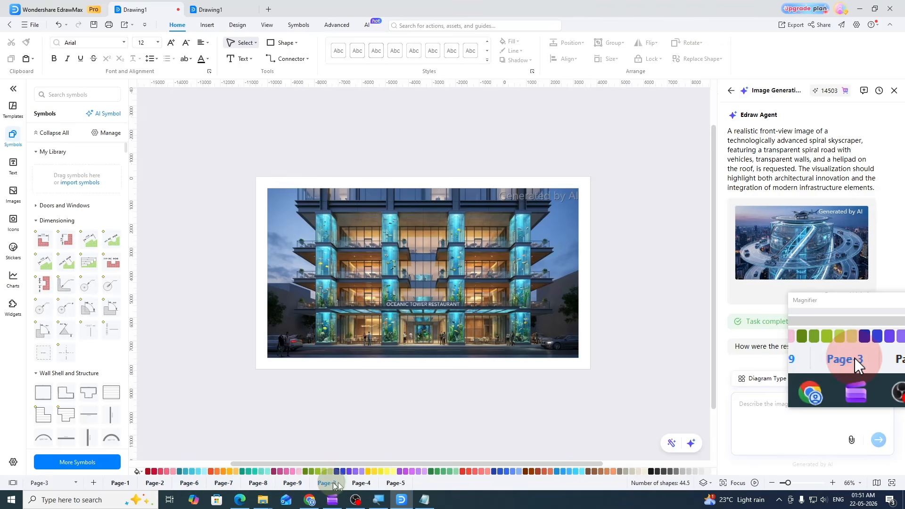
{"action": "left_click", "coordinate": [362, 484]}
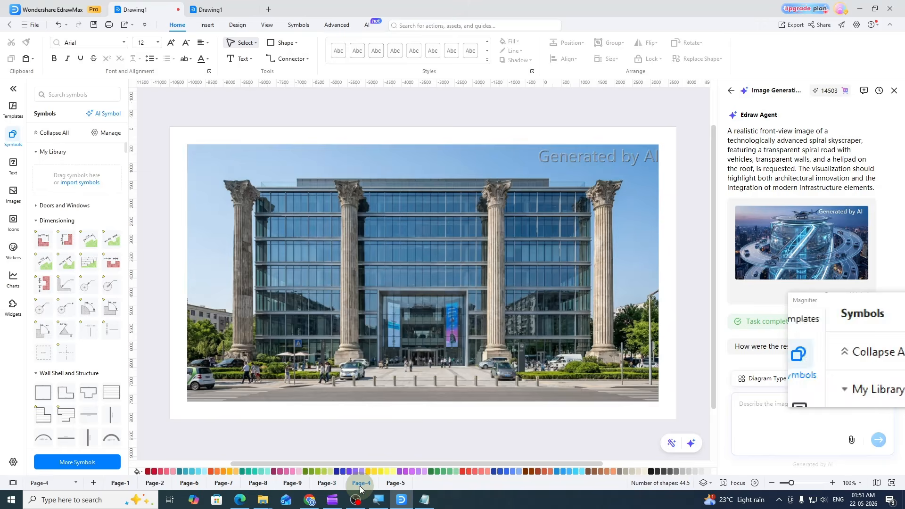
{"action": "left_click", "coordinate": [390, 485]}
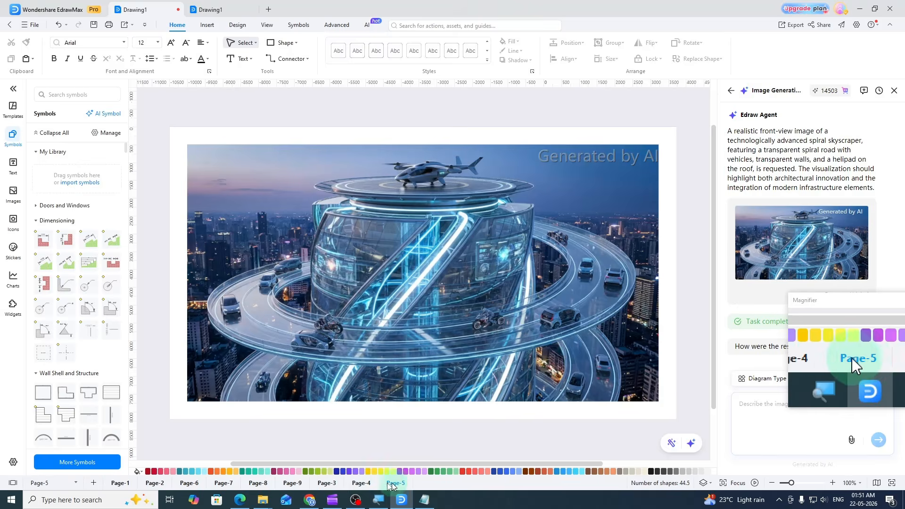
{"action": "left_click", "coordinate": [362, 484]}
{"action": "left_click", "coordinate": [328, 484]}
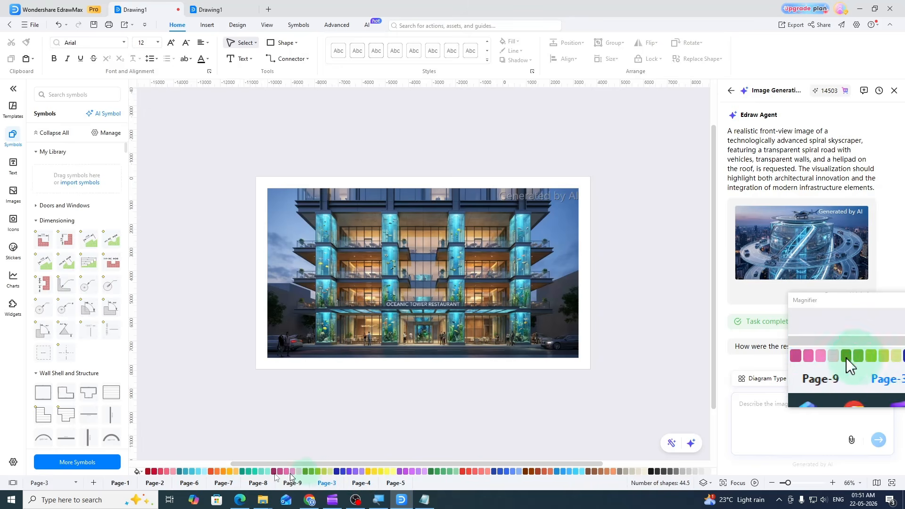
- Switch to the browser showing the exported hbninfotech designs PDF and compare its pages with the drawing
{"action": "left_click", "coordinate": [240, 500]}
{"action": "scroll", "coordinate": [359, 339], "scroll_direction": "down", "scroll_amount": 15}
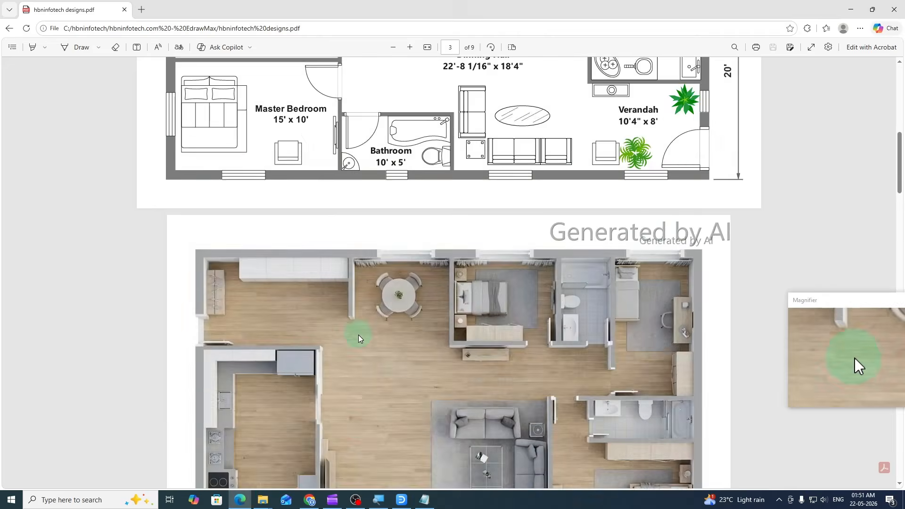
{"action": "scroll", "coordinate": [358, 339], "scroll_direction": "down", "scroll_amount": 20}
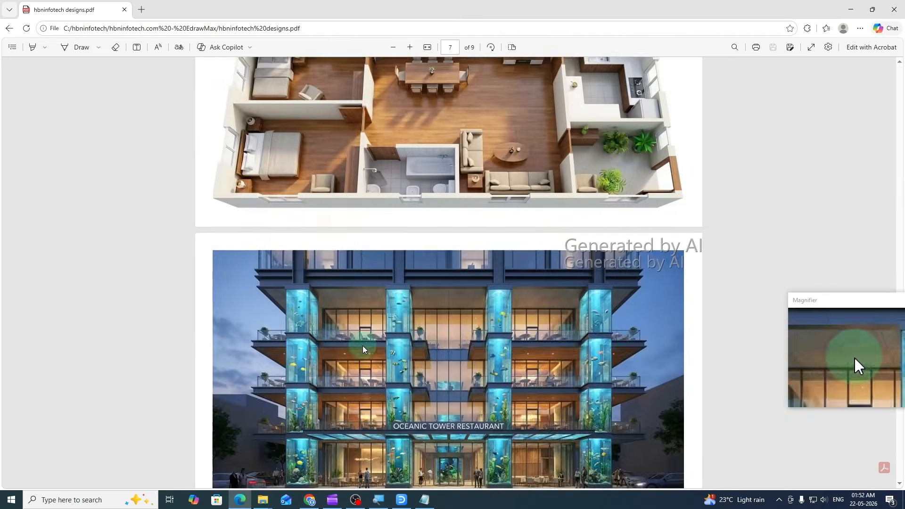